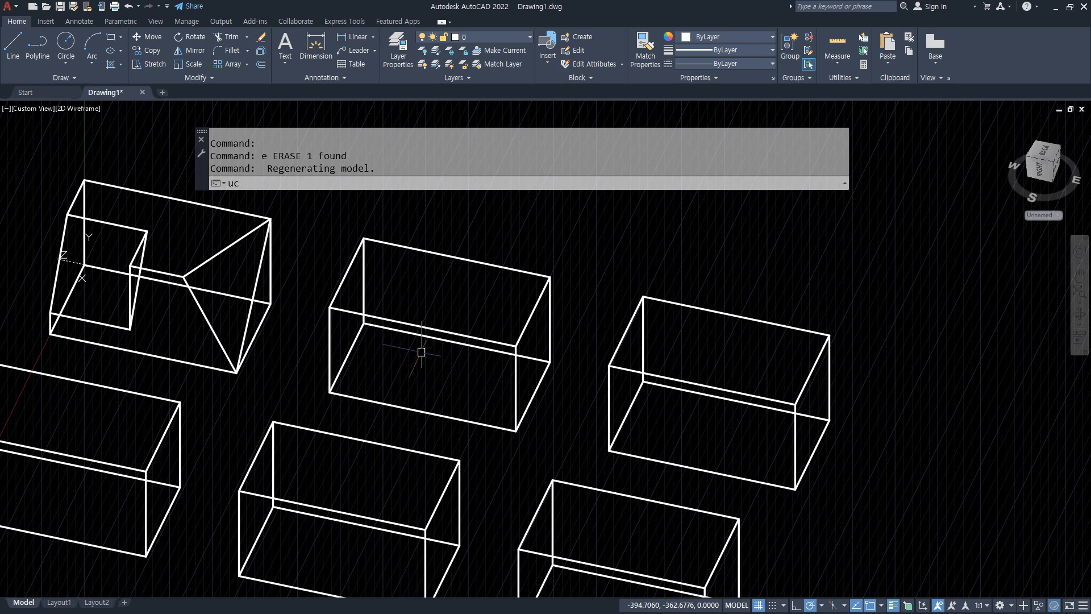
# - Align the UCS to the front face of the box beside the finished model, with its origin at the face's lower-left corner
pyautogui.write('cs')
pyautogui.press('Return')
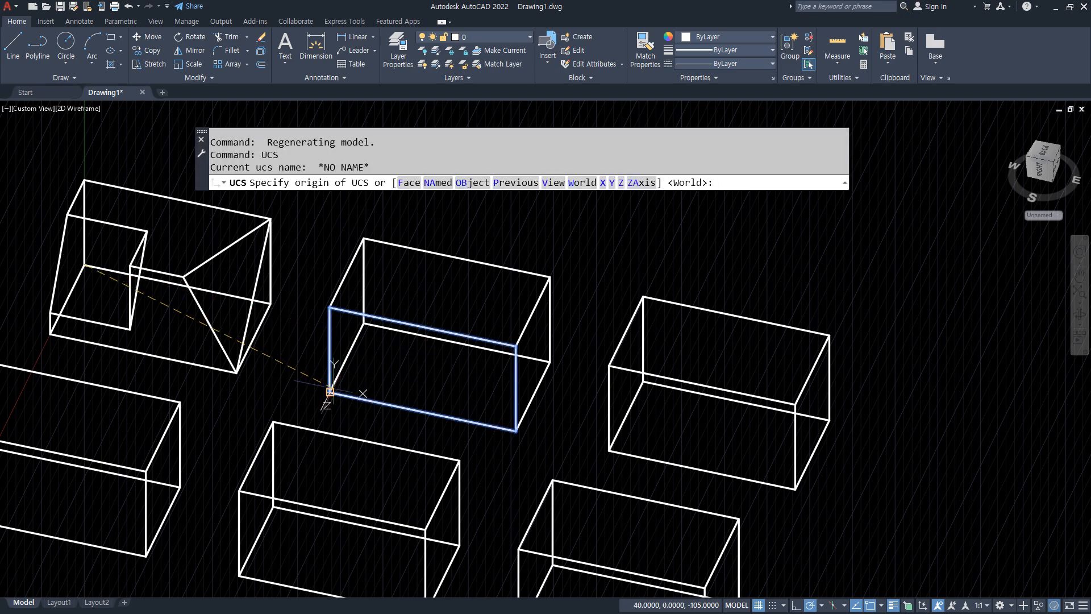
pyautogui.click(330, 392)
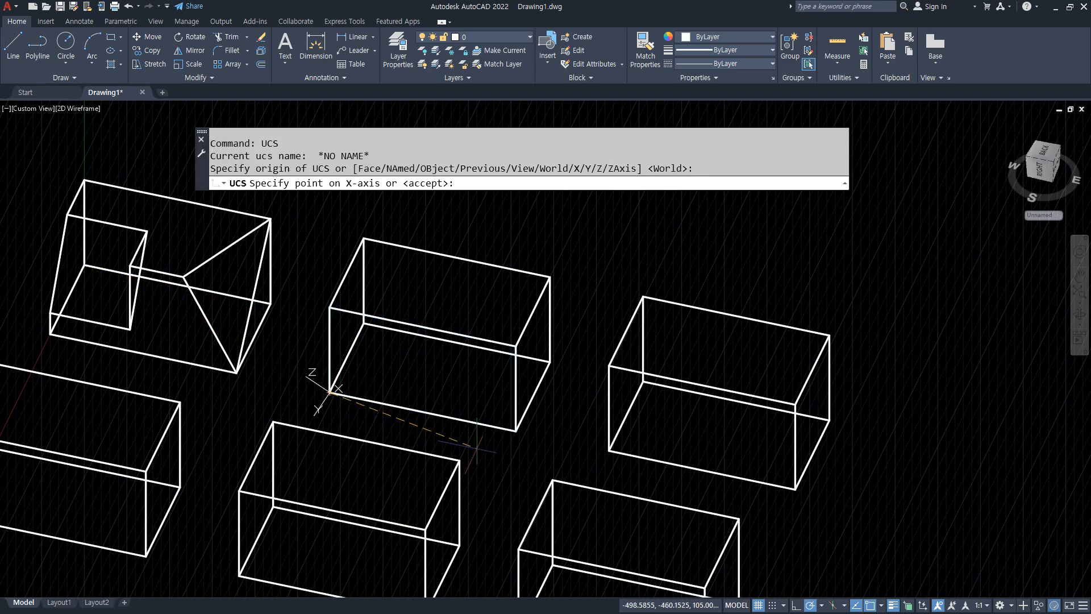
pyautogui.click(514, 430)
pyautogui.click(330, 309)
pyautogui.scroll(2, 454, 372)
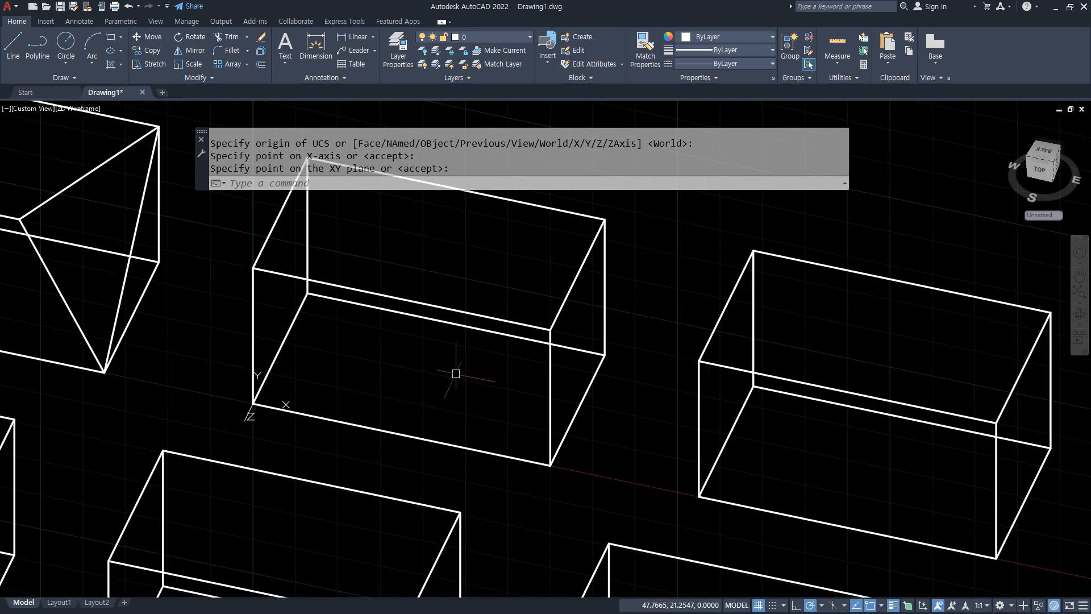
pyautogui.moveTo(251, 269); pyautogui.dragTo(336, 261)
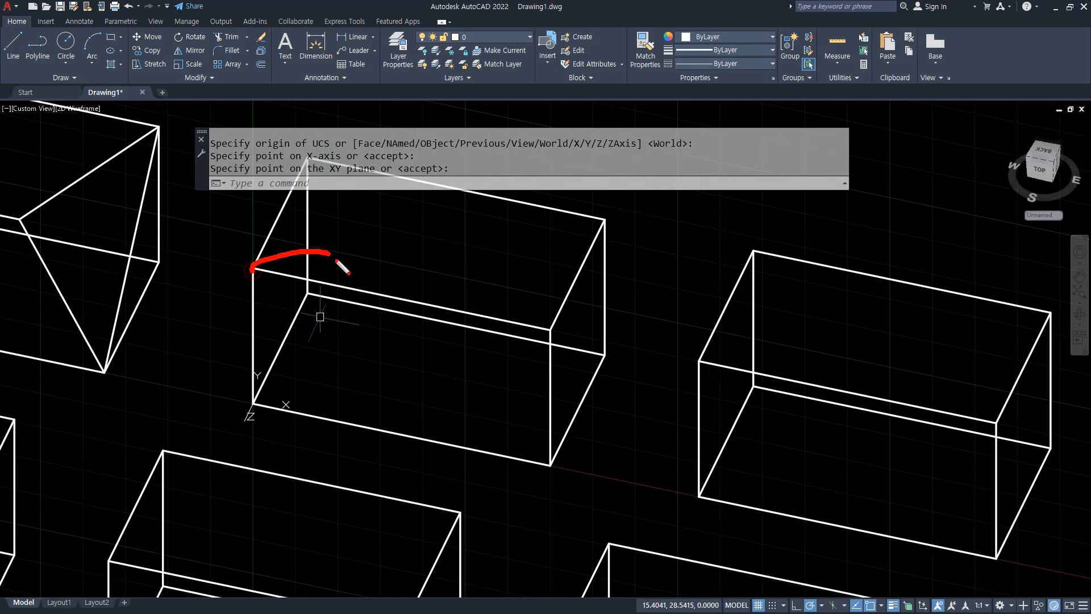
pyautogui.moveTo(291, 223)
pyautogui.mouseDown()
pyautogui.moveTo(364, 222)
pyautogui.moveTo(344, 228)
pyautogui.mouseUp()
pyautogui.moveTo(540, 327); pyautogui.dragTo(486, 309)
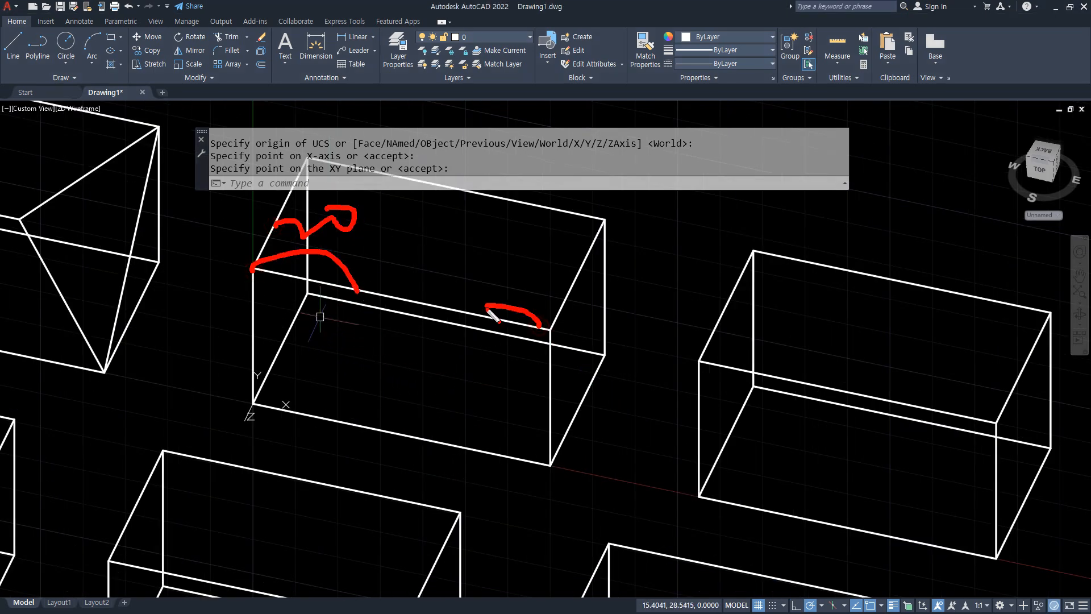
pyautogui.moveTo(392, 429)
pyautogui.mouseDown()
pyautogui.moveTo(407, 394)
pyautogui.moveTo(441, 396)
pyautogui.mouseUp()
pyautogui.press('Escape')
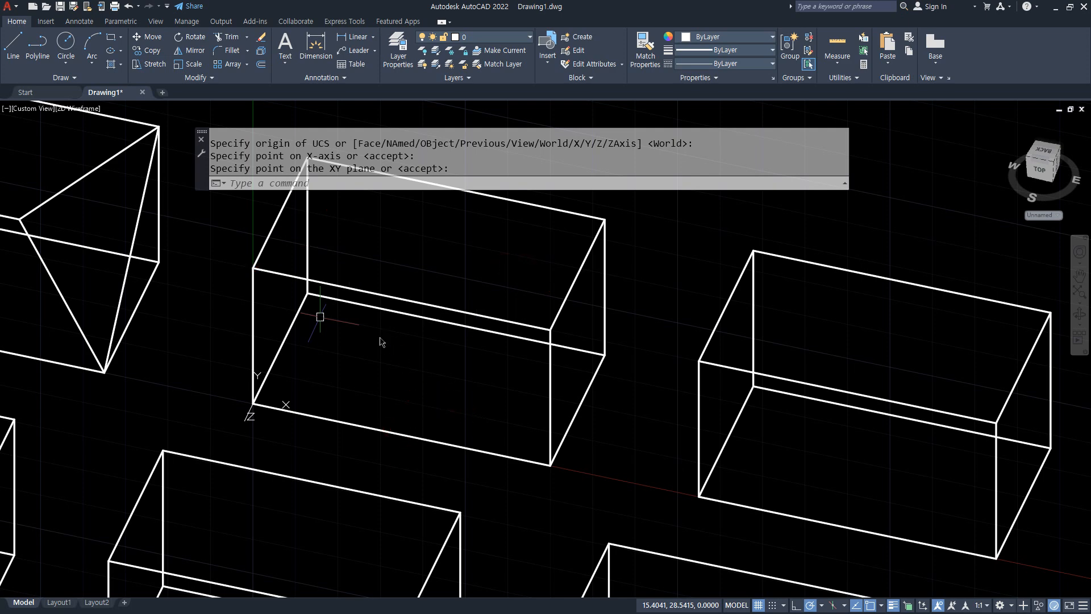
# - Draw a 40 by 30 rectangle on the box's front face, starting from its lower-left corner
pyautogui.write('rec')
pyautogui.press('Return')
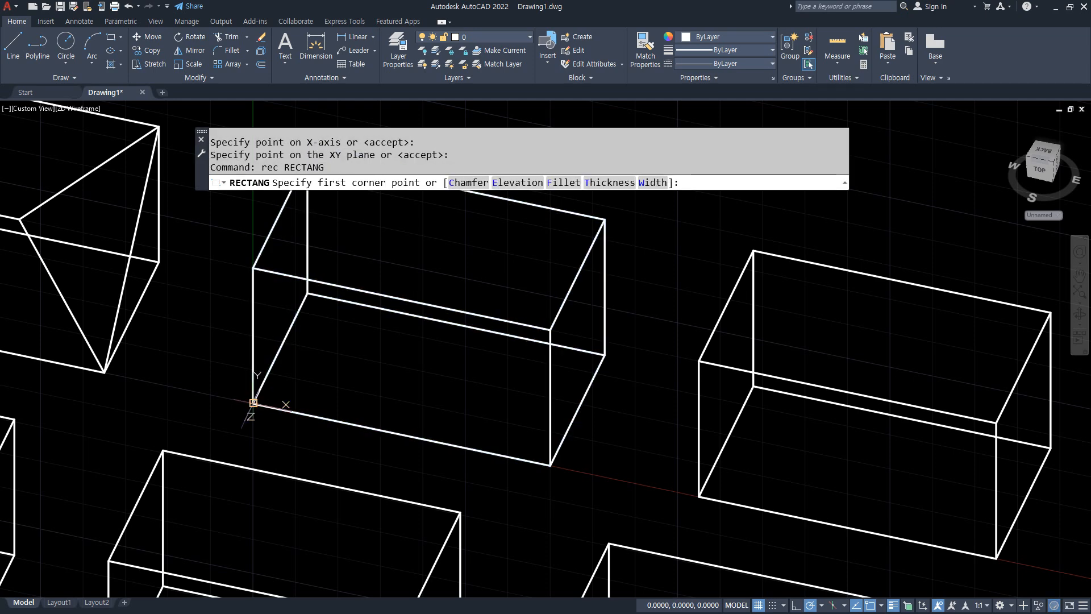
pyautogui.click(254, 402)
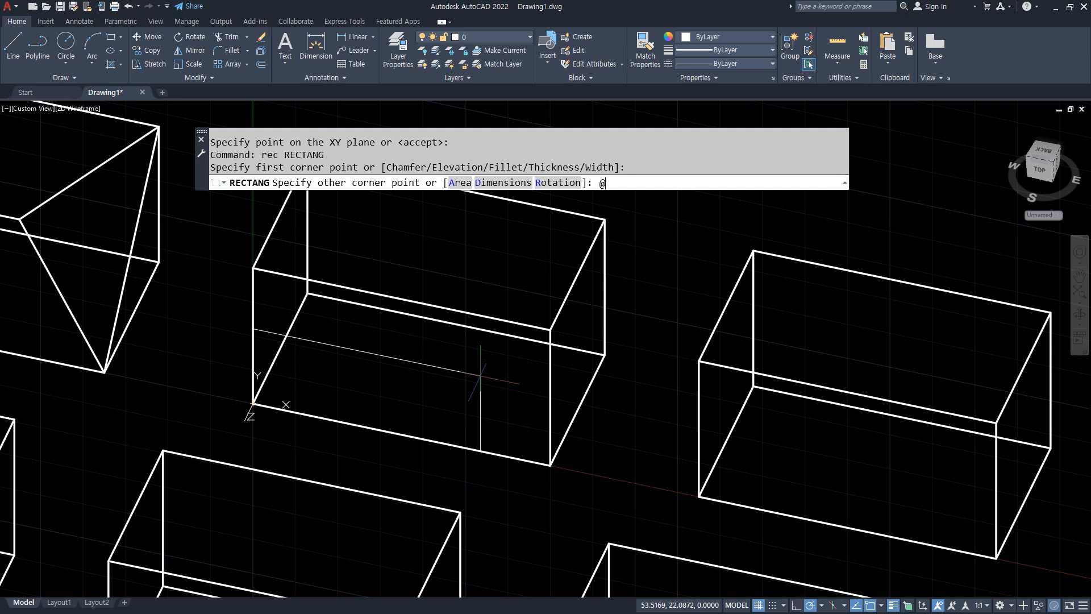
pyautogui.write('@30')
pyautogui.press('Return')
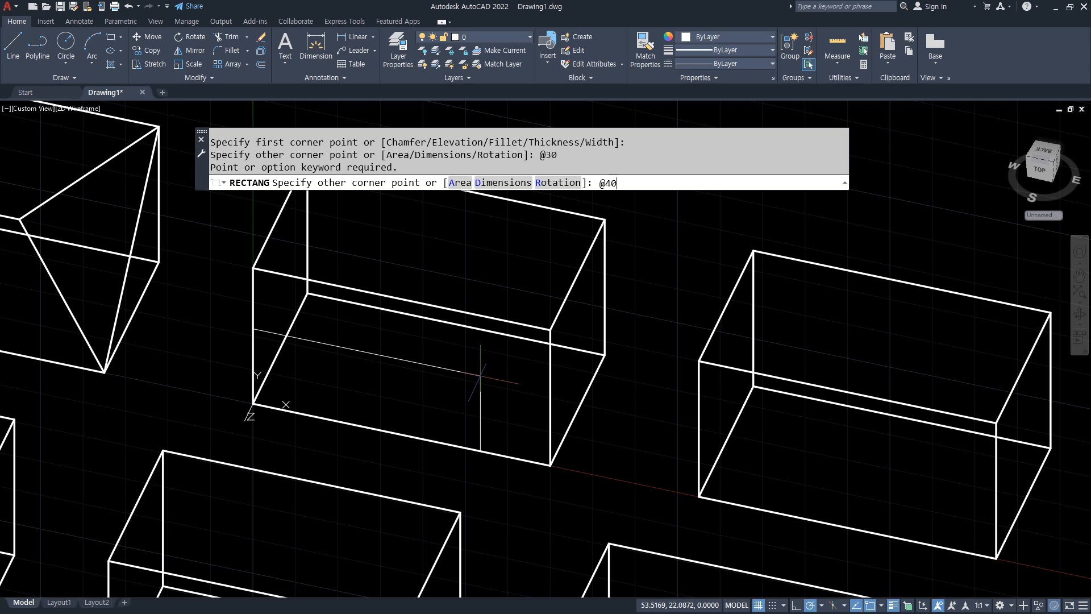
pyautogui.press('Return')
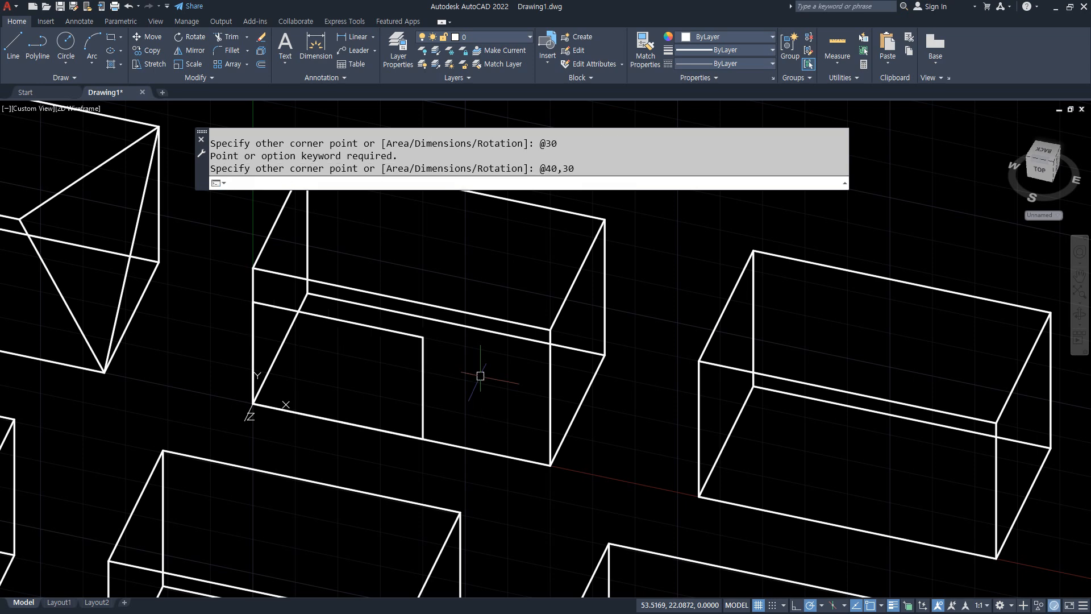
# - Move the rectangle by its upper-right corner onto the upper-right corner of the box's front face
pyautogui.write('m')
pyautogui.press('Return')
pyautogui.click(422, 363)
pyautogui.press('Return')
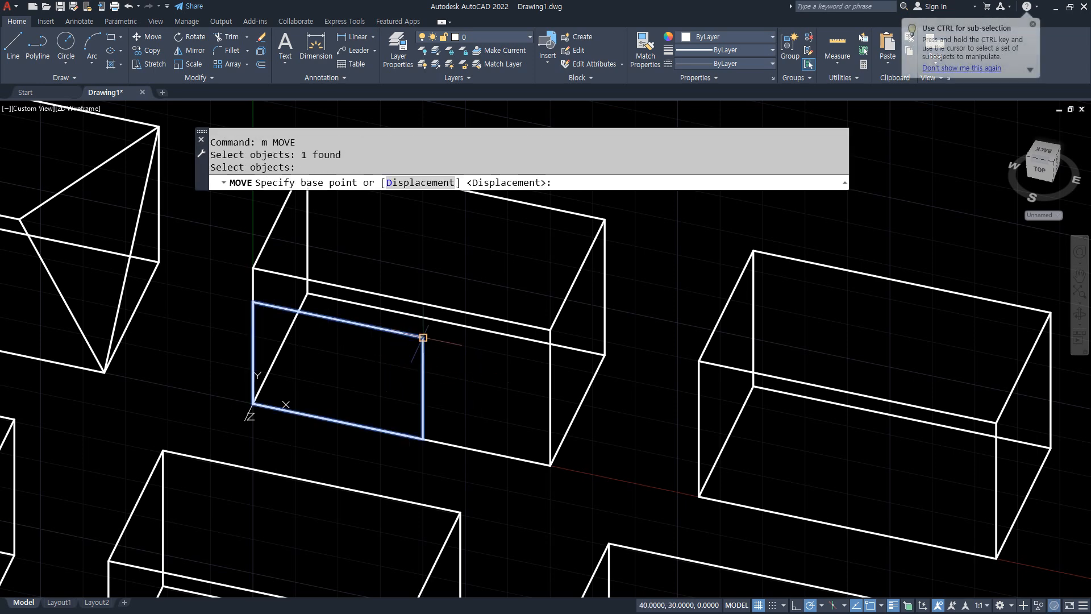
pyautogui.click(422, 338)
pyautogui.click(550, 330)
# - Move the rectangle 10 units to the left along the top edge of the front face
pyautogui.press('Return')
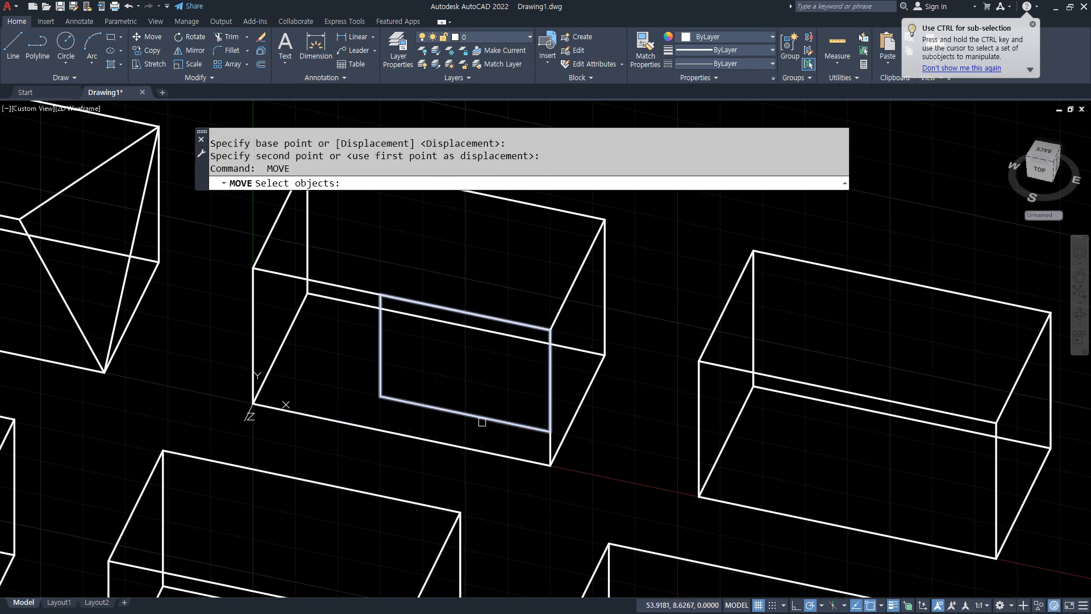
pyautogui.click(480, 427)
pyautogui.click(465, 401)
pyautogui.press('Return')
pyautogui.click(549, 330)
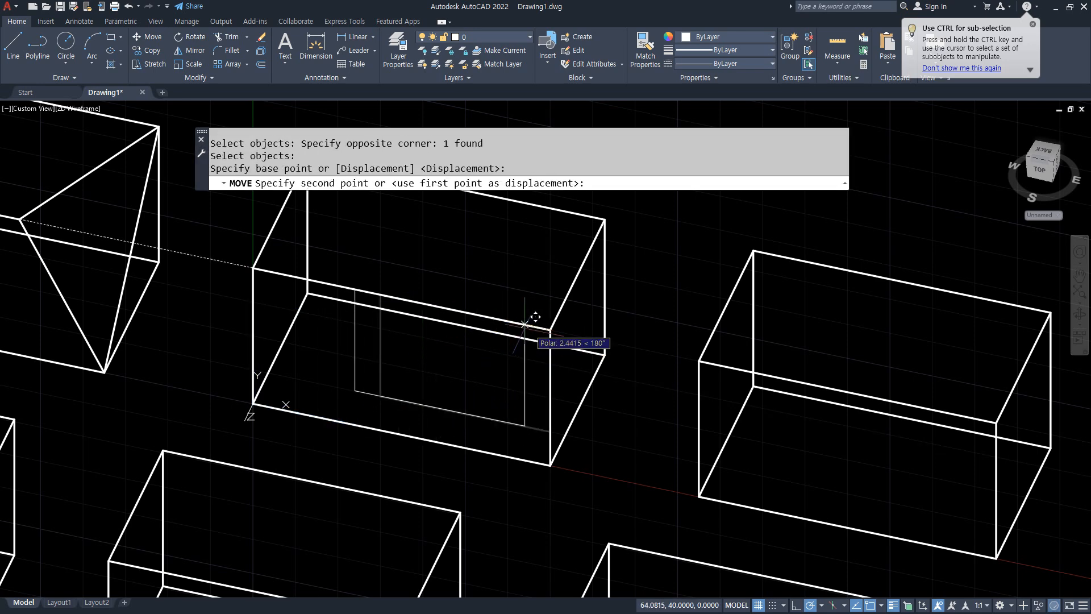
pyautogui.write('10')
pyautogui.press('Return')
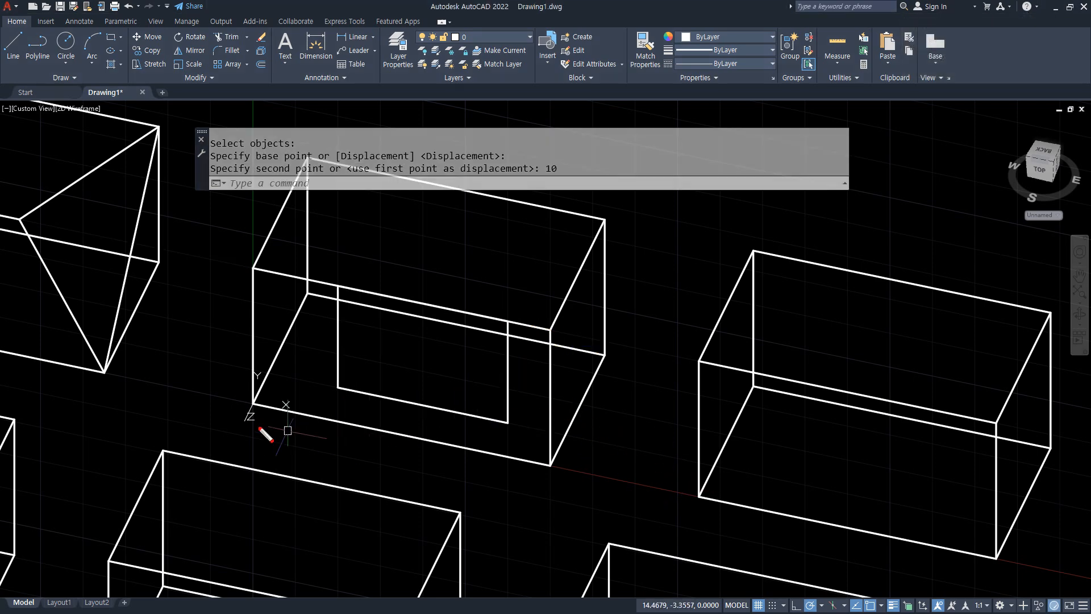
pyautogui.moveTo(251, 408); pyautogui.dragTo(226, 455)
pyautogui.moveTo(270, 387); pyautogui.dragTo(291, 352)
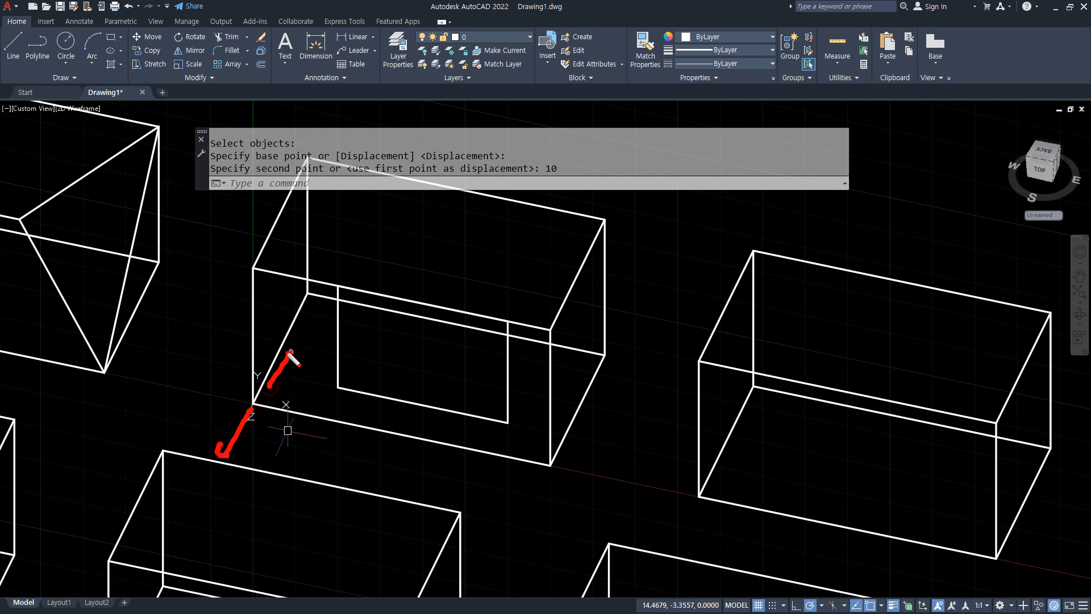
pyautogui.press('Escape')
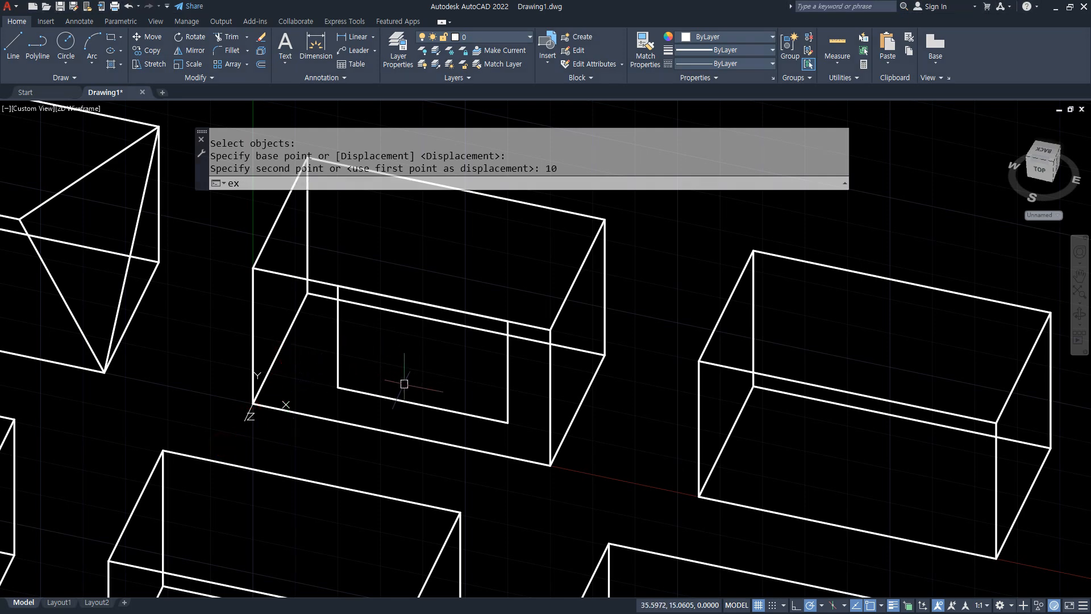
# - Extrude the rectangle through the box back to its rear face
pyautogui.write('ext')
pyautogui.press('Return')
pyautogui.click(431, 409)
pyautogui.press('Return')
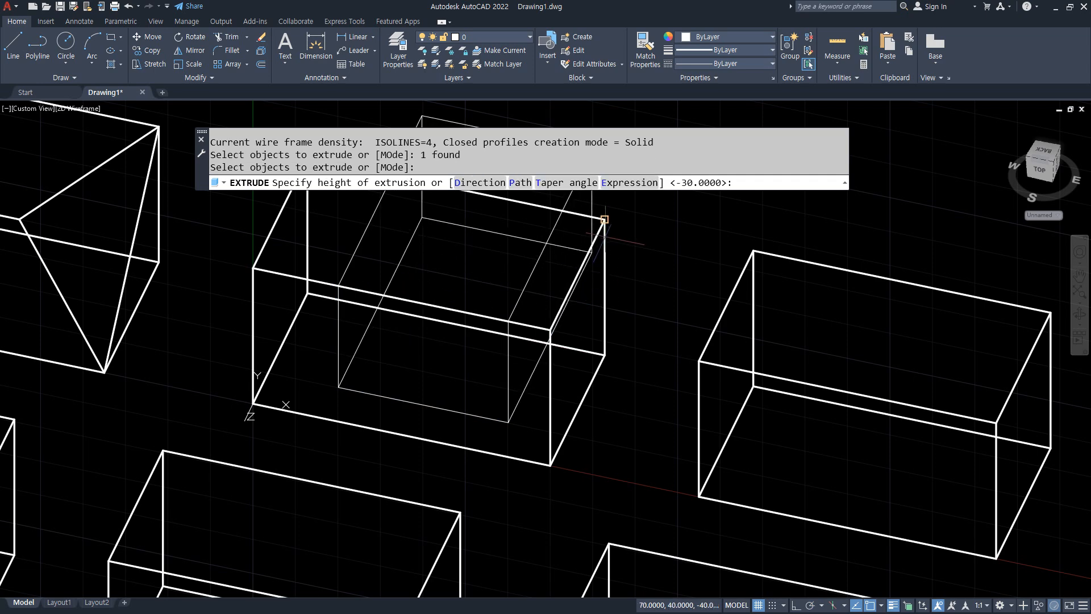
pyautogui.click(613, 236)
# - Subtract the extruded block from the box to cut the open channel through it
pyautogui.write('s')
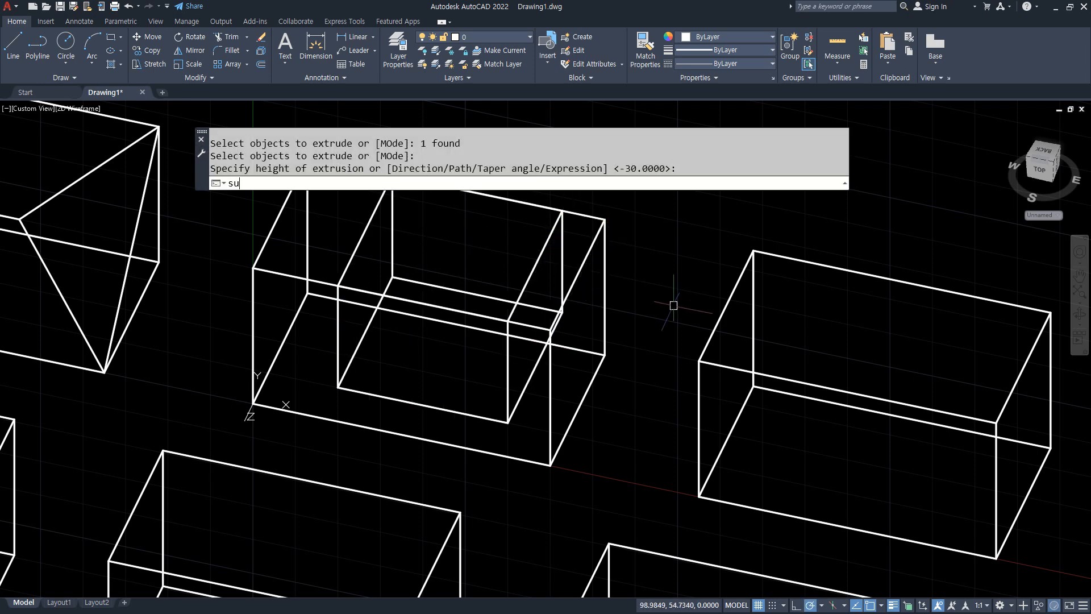
pyautogui.write('u')
pyautogui.press('Return')
pyautogui.click(558, 454)
pyautogui.press('Return')
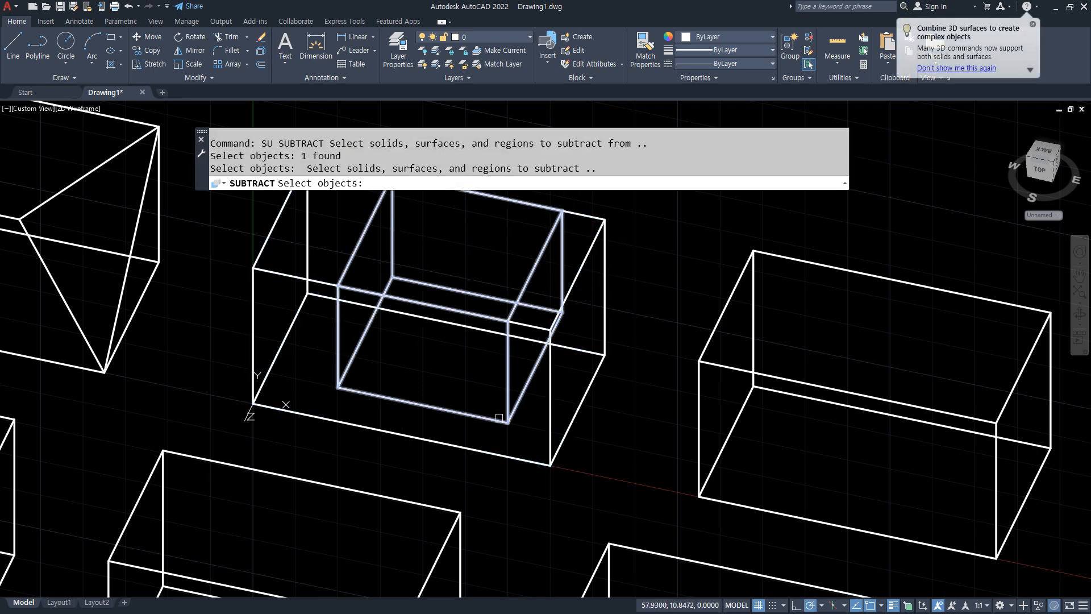
pyautogui.click(499, 419)
pyautogui.press('Return')
# - Align the UCS to the left end face of the channelled block, with X along its bottom edge and Y upward
pyautogui.moveTo(366, 432); pyautogui.dragTo(366, 457, button='middle')
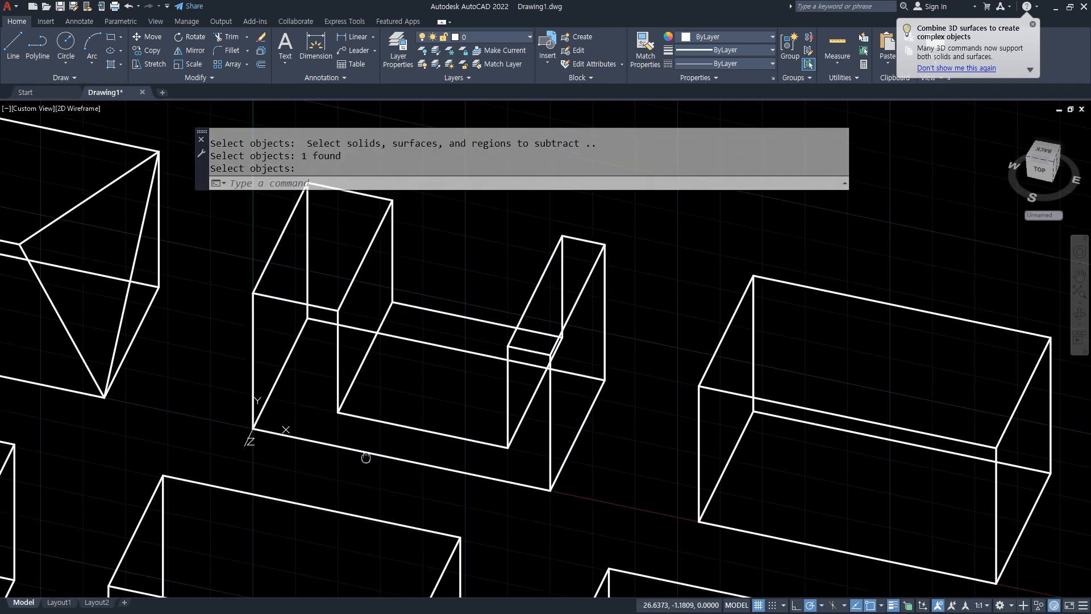
pyautogui.keyDown('shift'); pyautogui.moveTo(294, 461); pyautogui.dragTo(453, 368, button='middle'); pyautogui.keyUp('shift')
pyautogui.write('ucs')
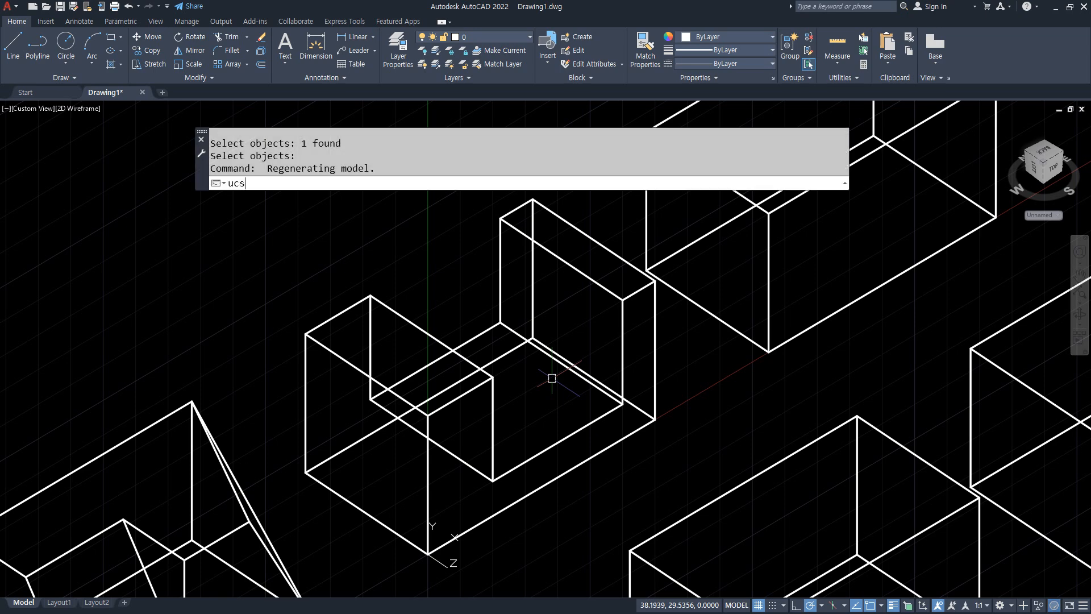
pyautogui.press('Return')
pyautogui.click(306, 472)
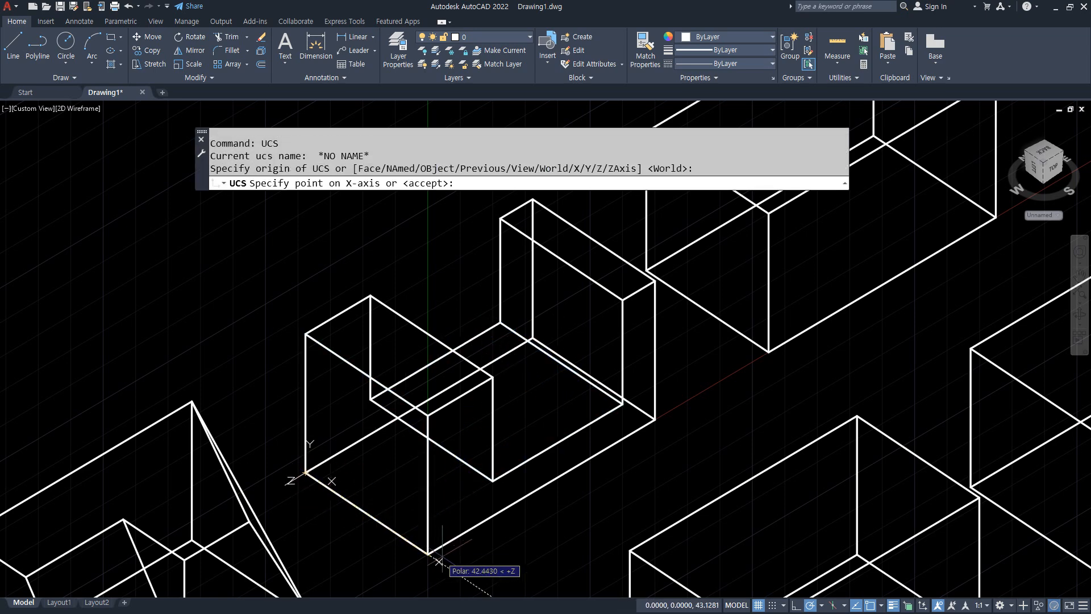
pyautogui.click(428, 553)
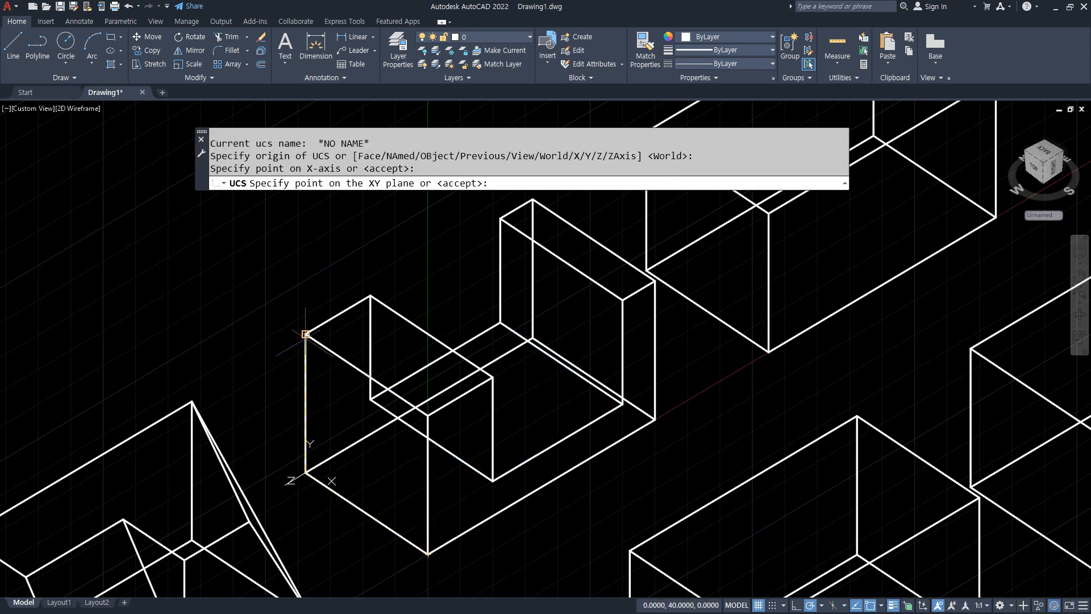
pyautogui.click(306, 338)
# - Draw a 10-unit line straight down from the midpoint of the left end face's top edge
pyautogui.write('l')
pyautogui.press('Return')
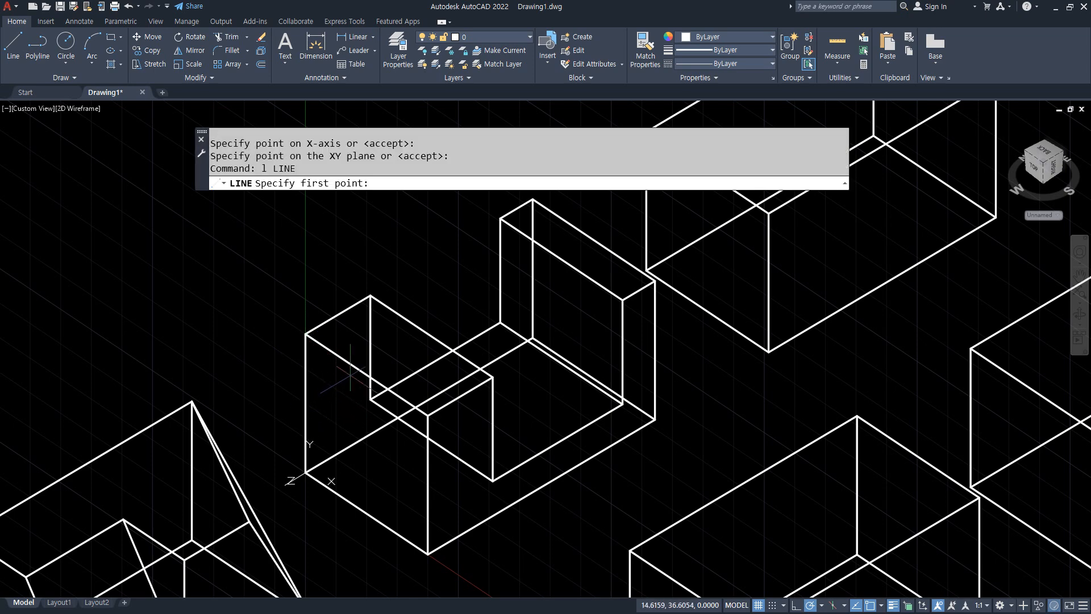
pyautogui.write('mid')
pyautogui.press('Return')
pyautogui.click(366, 375)
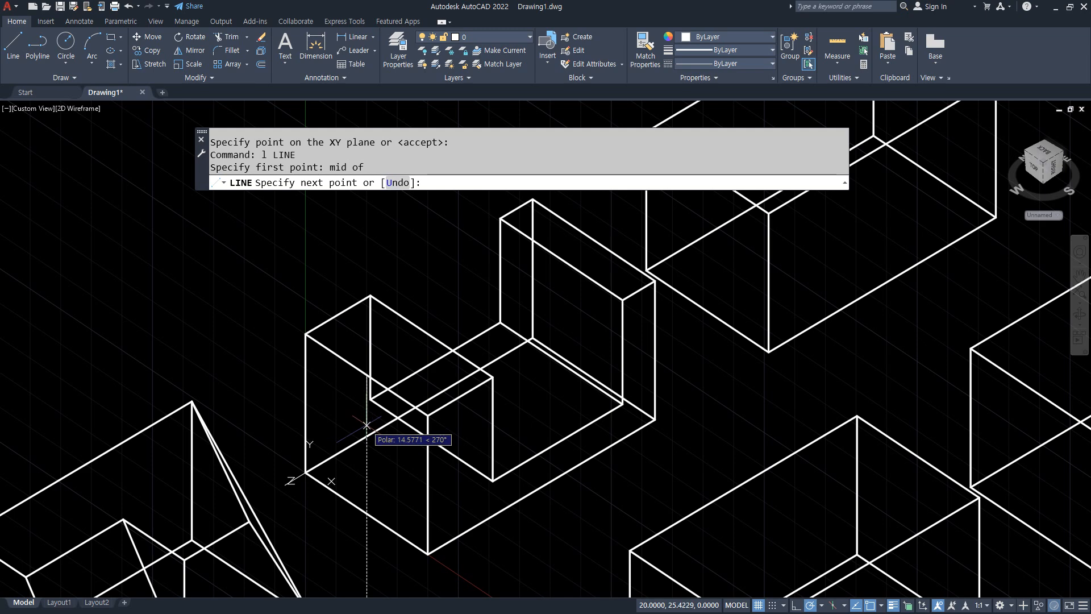
pyautogui.write('10')
pyautogui.press('Return')
pyautogui.press('Return')
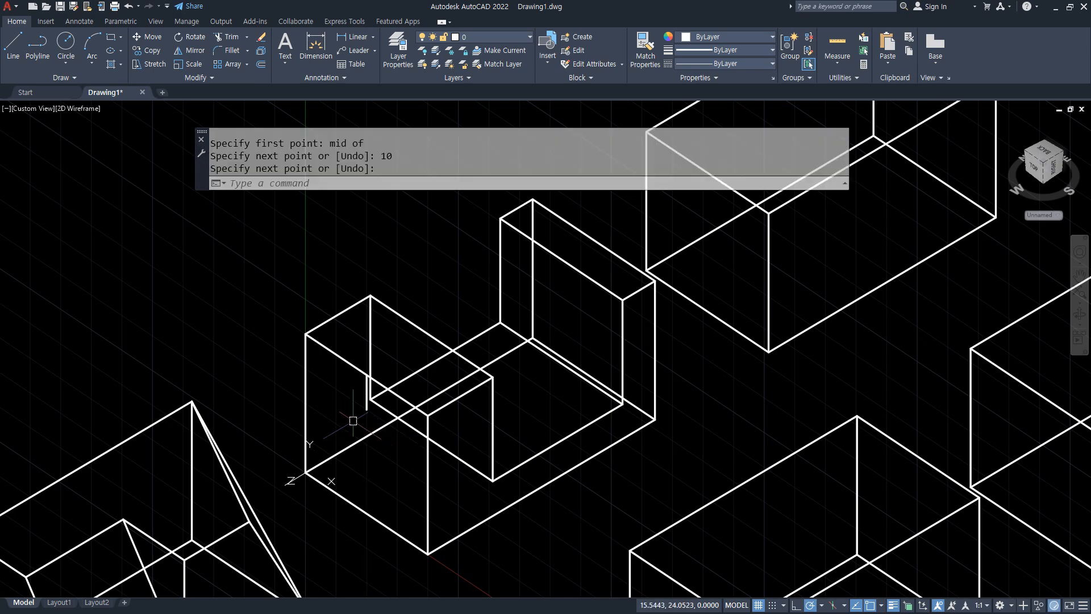
# - Draw a circle of radius 10 centred on the lower end of the short vertical line
pyautogui.scroll(2, 358, 420)
pyautogui.write('c')
pyautogui.press('Return')
pyautogui.click(374, 401)
pyautogui.write('10')
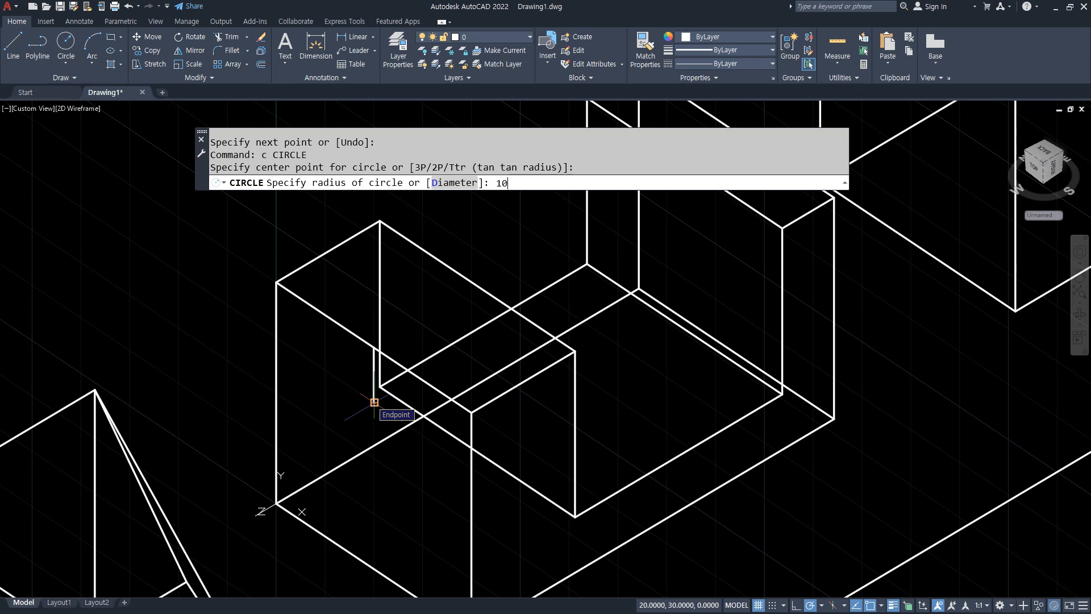
pyautogui.press('Return')
# - Offset the short vertical line by 10 to both sides so the copies meet the circle's sides
pyautogui.write('o')
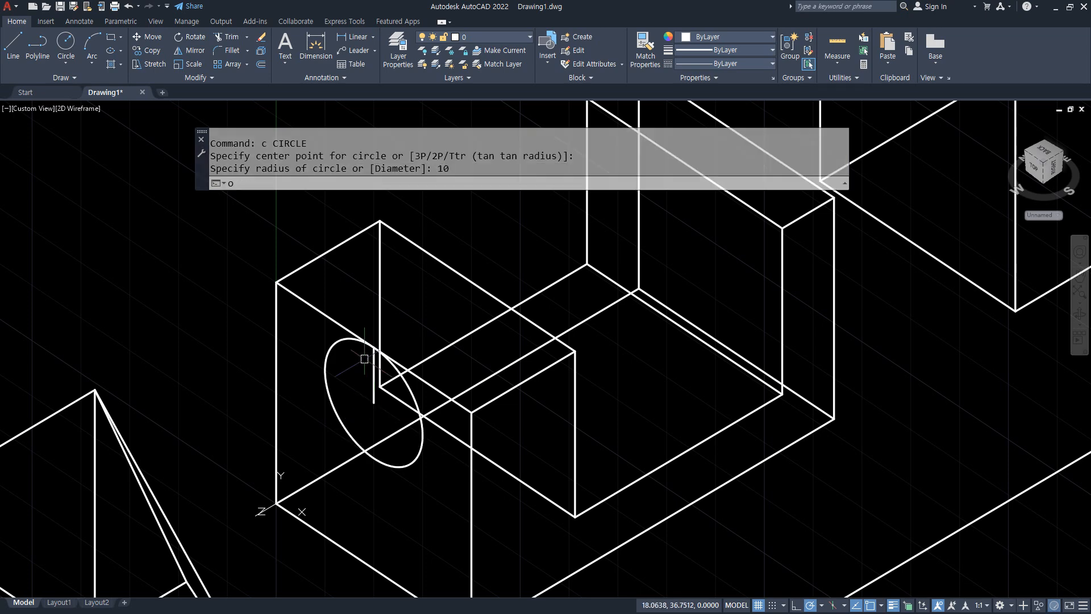
pyautogui.press('Return')
pyautogui.write('10')
pyautogui.press('Return')
pyautogui.click(373, 375)
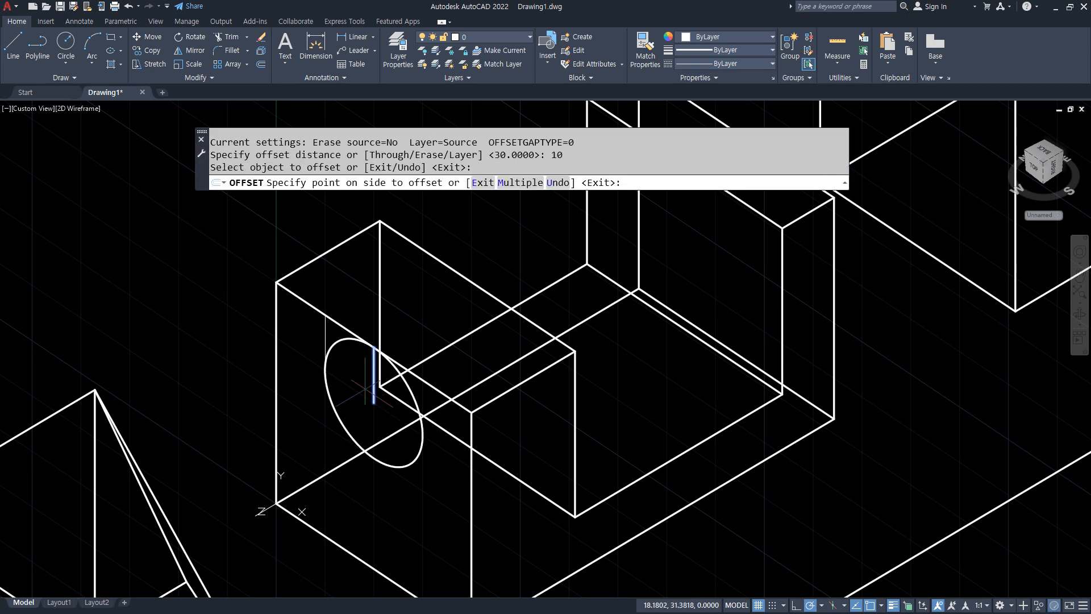
pyautogui.click(352, 369)
pyautogui.click(373, 386)
pyautogui.click(423, 435)
pyautogui.click(422, 382)
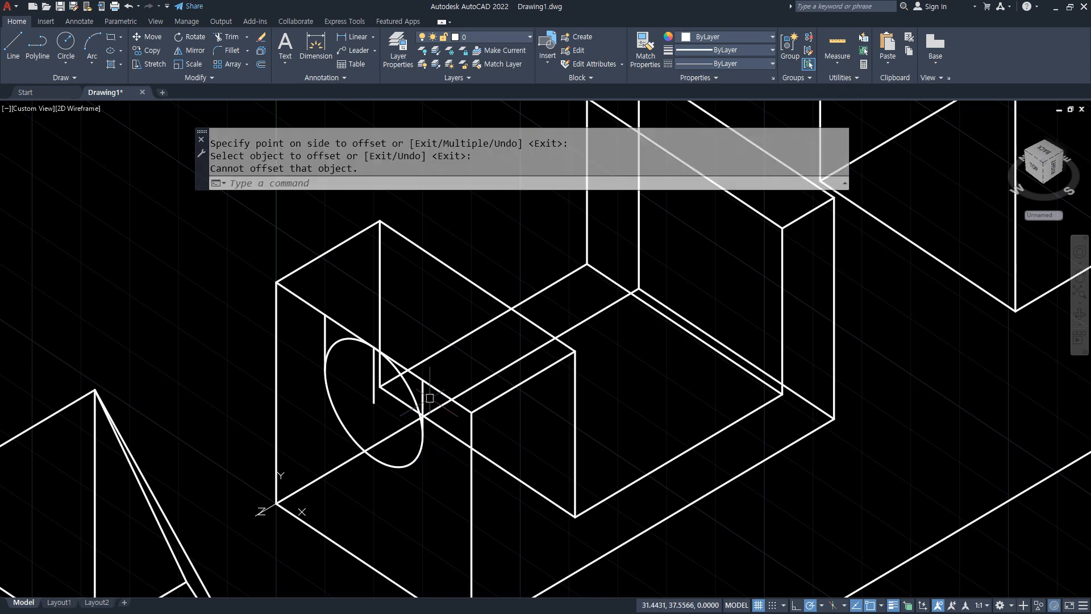
pyautogui.scroll(3, 422, 382)
pyautogui.write('tr')
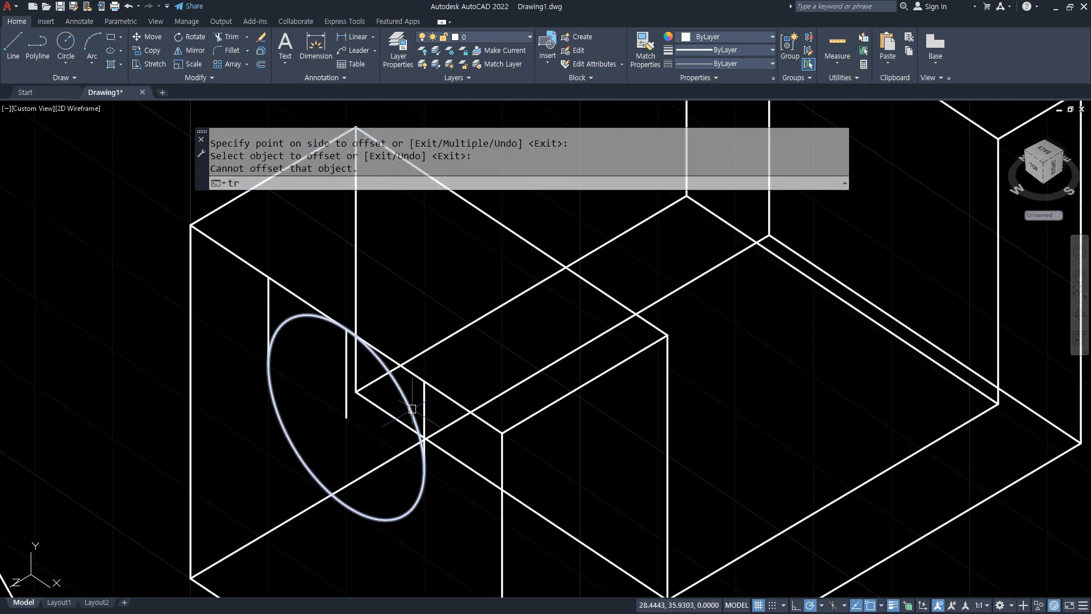
pyautogui.press('Return')
pyautogui.press('Escape')
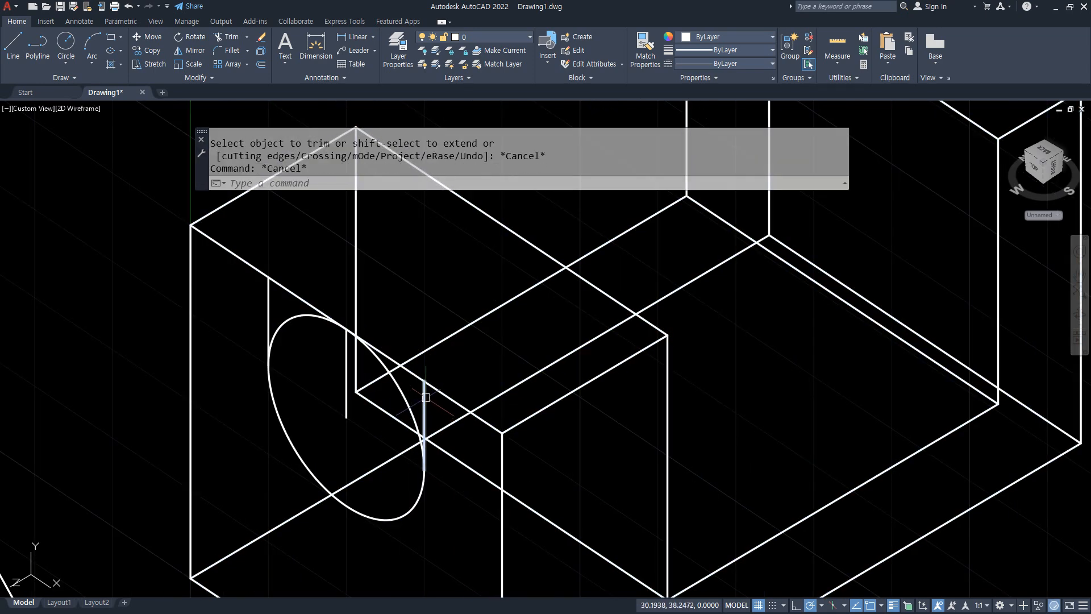
# - Set the Trim projection to UCS and trim away the circle's upper half between the two offset lines
pyautogui.write('tr')
pyautogui.press('Return')
pyautogui.click(438, 183)
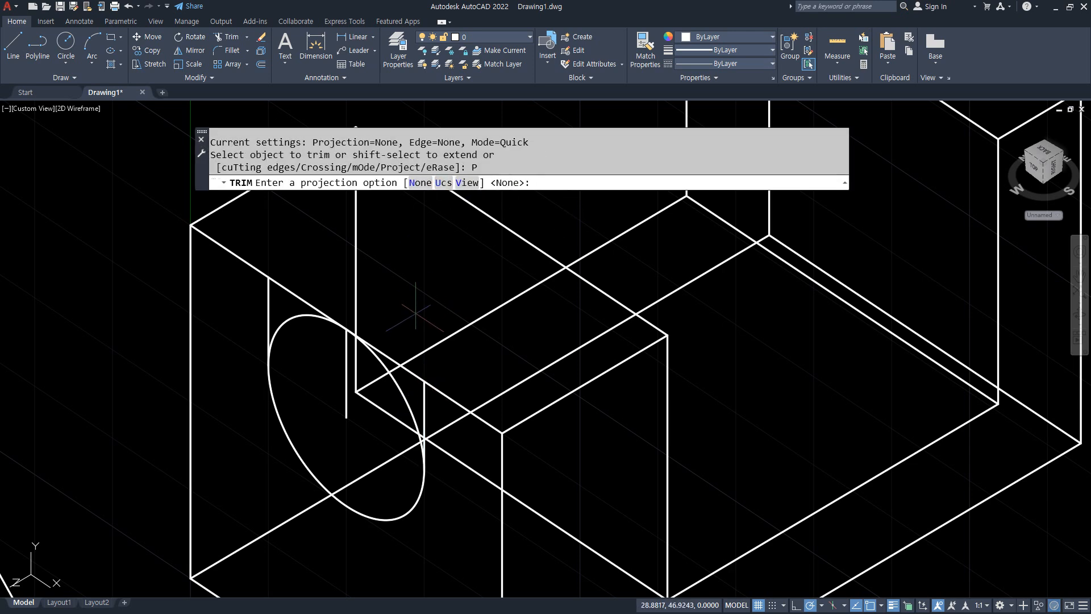
pyautogui.click(444, 183)
pyautogui.click(411, 374)
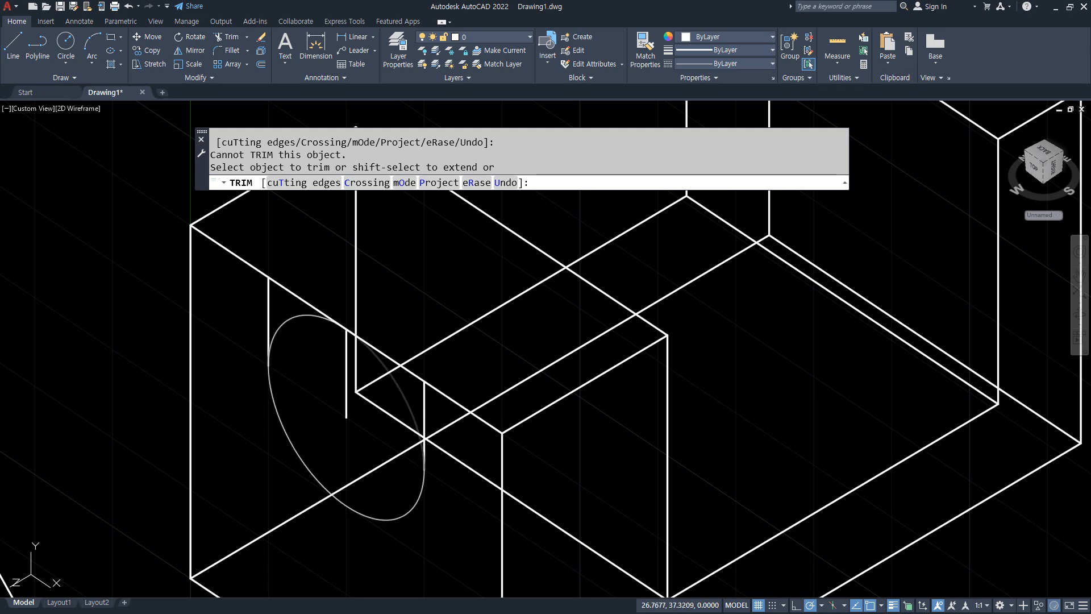
pyautogui.click(397, 382)
pyautogui.click(296, 319)
pyautogui.click(328, 480)
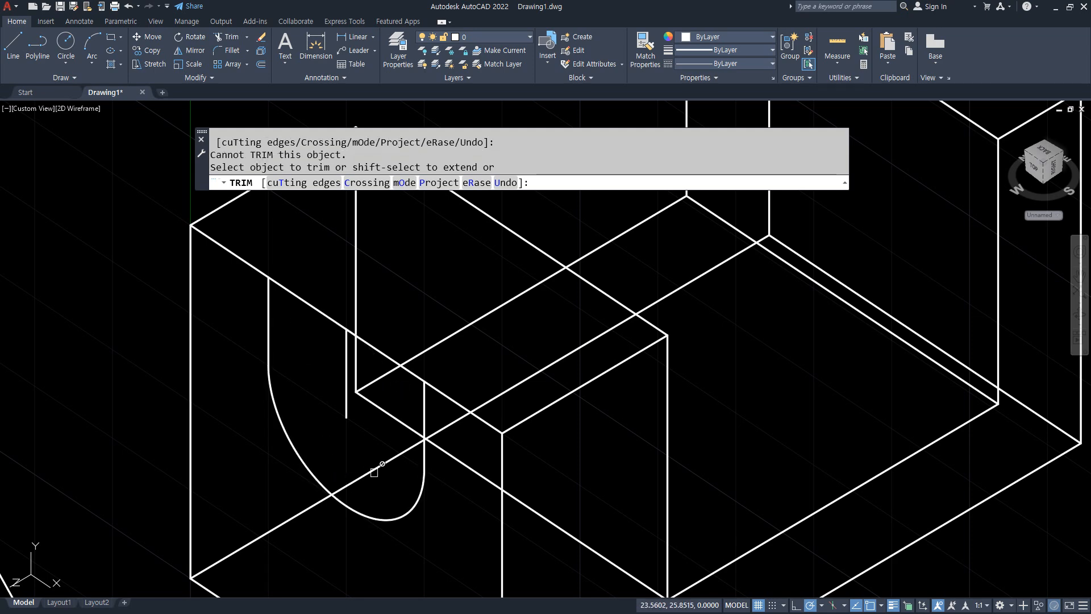
# - Close the top of the U-shaped profile with a line joining the upper ends of its two vertical sides
pyautogui.press('Return')
pyautogui.write('l')
pyautogui.press('Return')
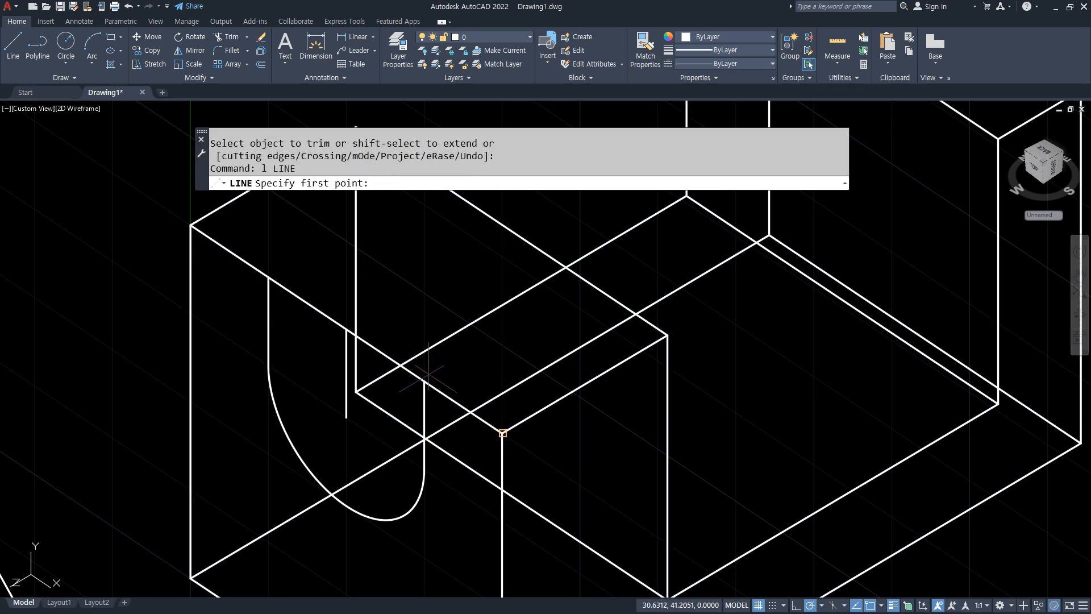
pyautogui.click(423, 382)
pyautogui.click(267, 277)
pyautogui.press('Return')
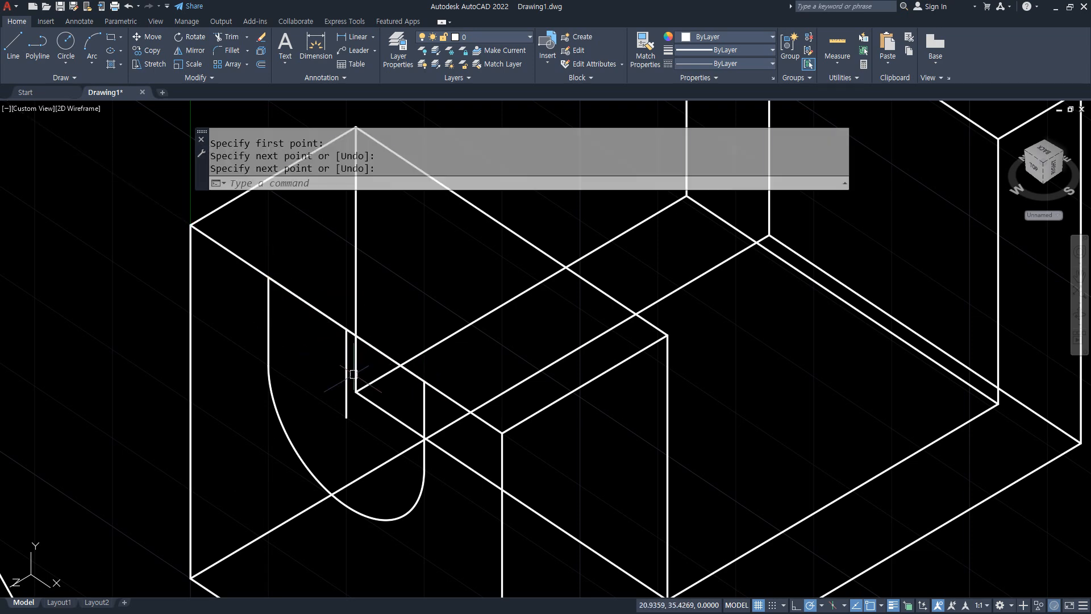
# - Erase the short vertical construction line in the middle of the U-shaped profile
pyautogui.click(346, 373)
pyautogui.write('e')
pyautogui.press('Return')
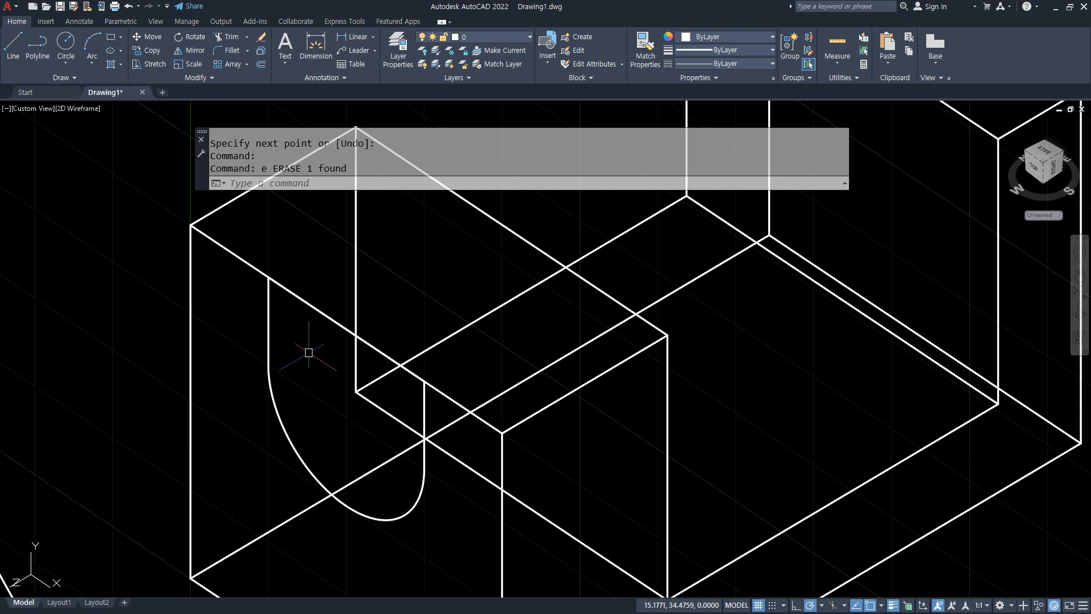
# - Convert the U-shaped profile's top line to a polyline and join the two sides and the arc to it
pyautogui.write('PE')
pyautogui.press('Return')
pyautogui.click(313, 306)
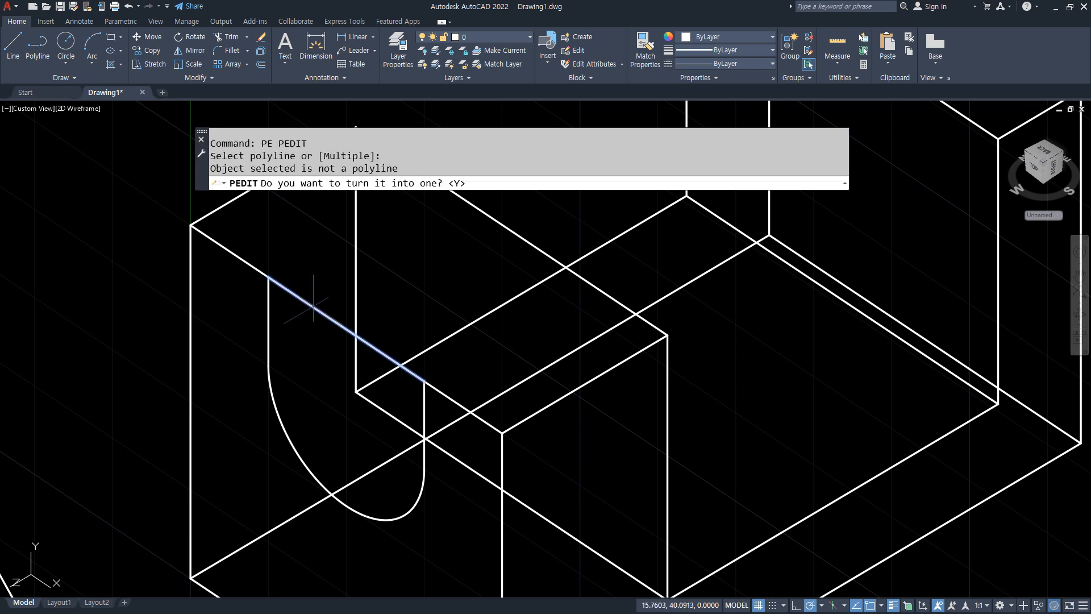
pyautogui.press('Return')
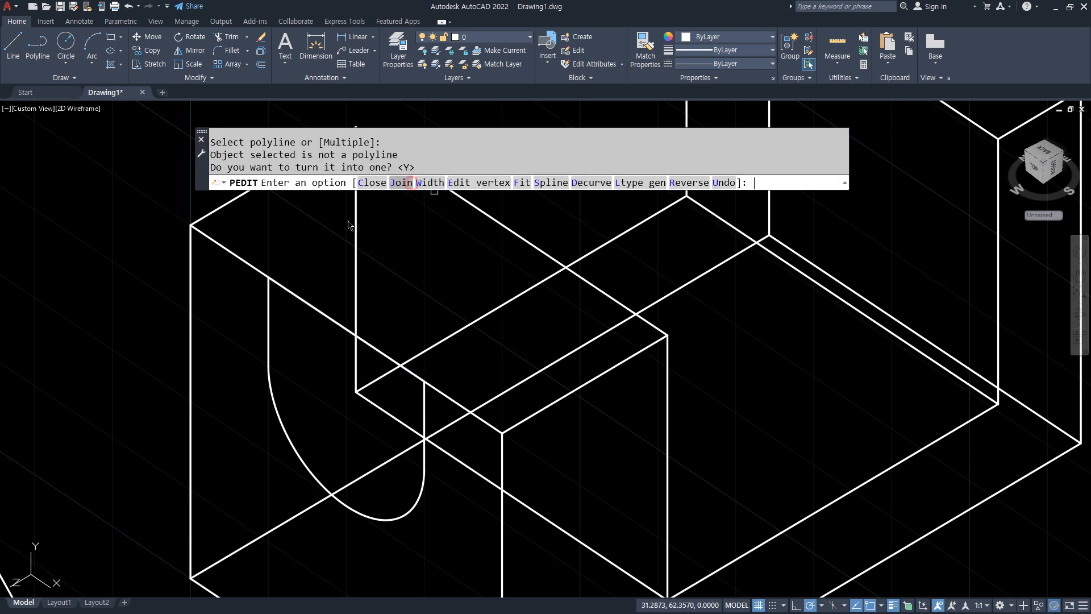
pyautogui.click(404, 183)
pyautogui.click(246, 230)
pyautogui.click(449, 544)
pyautogui.press('Return')
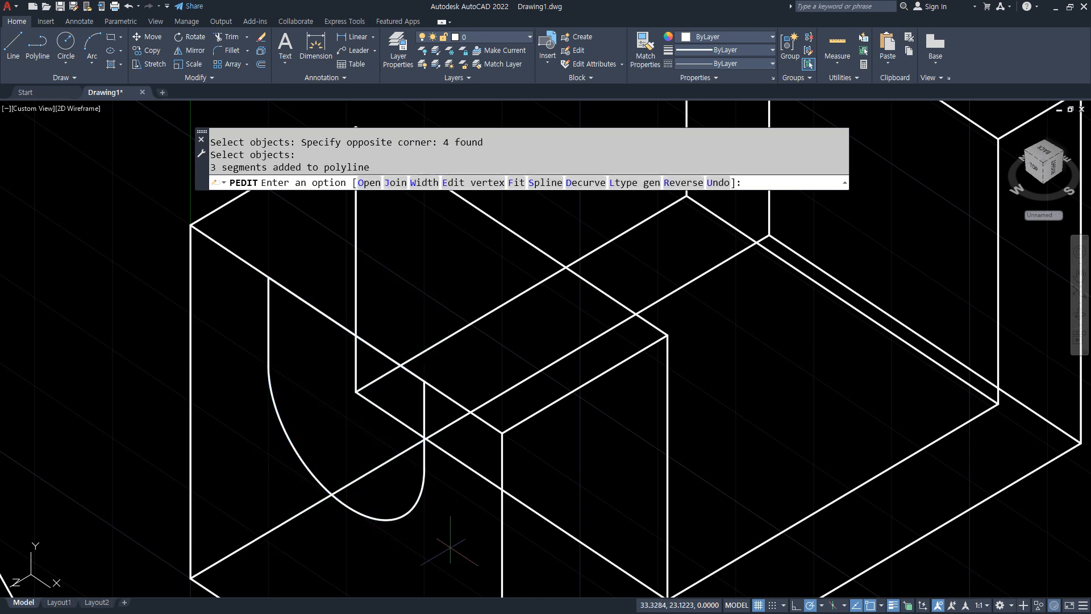
pyautogui.press('Return')
pyautogui.click(403, 516)
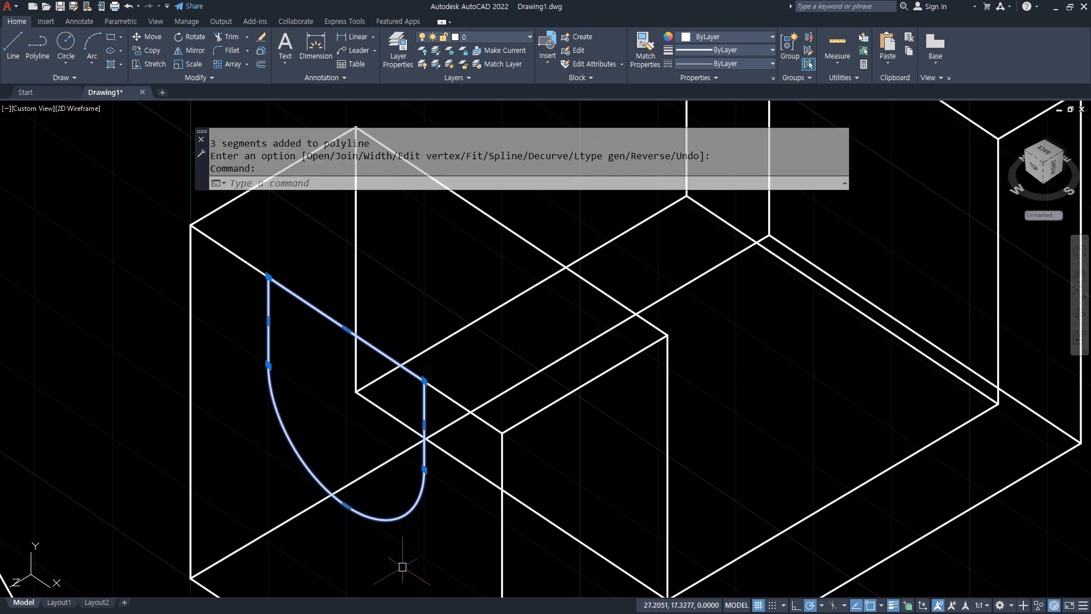
pyautogui.press('Escape')
# - Extrude the closed U-shaped profile through the end block, taking the height from the block's inner top corner
pyautogui.write('ext')
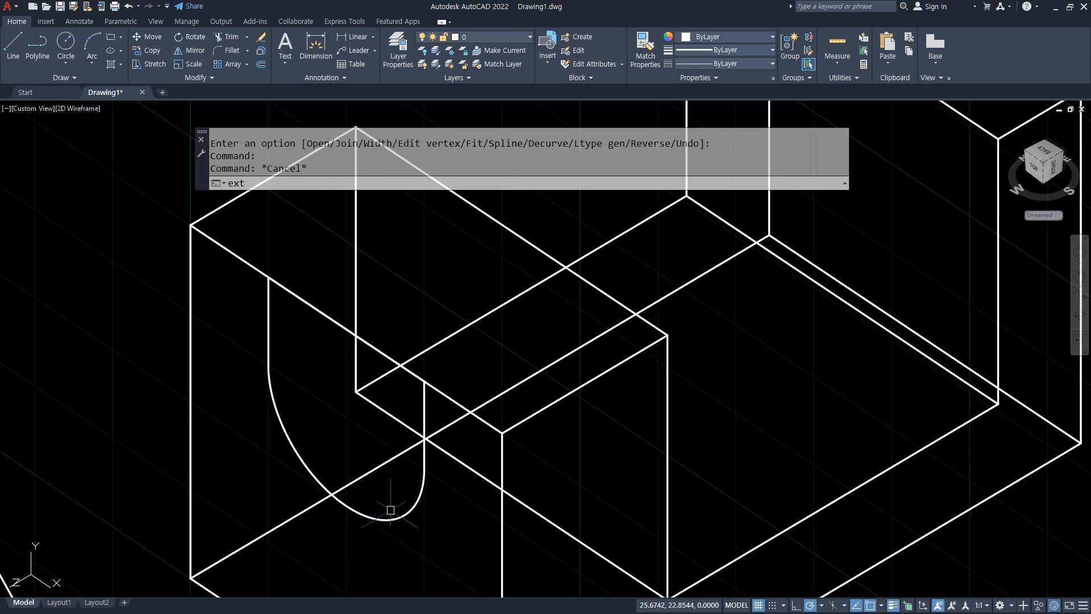
pyautogui.press('Return')
pyautogui.click(390, 514)
pyautogui.press('Return')
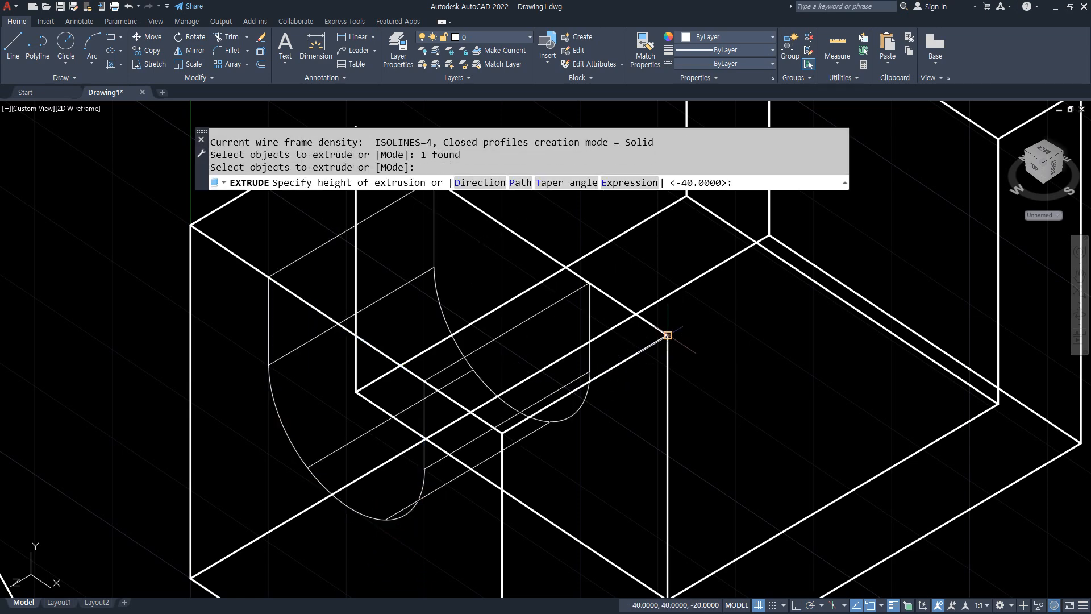
pyautogui.click(667, 335)
# - Subtract the extruded U-shaped solid from the main body
pyautogui.write('su')
pyautogui.press('Return')
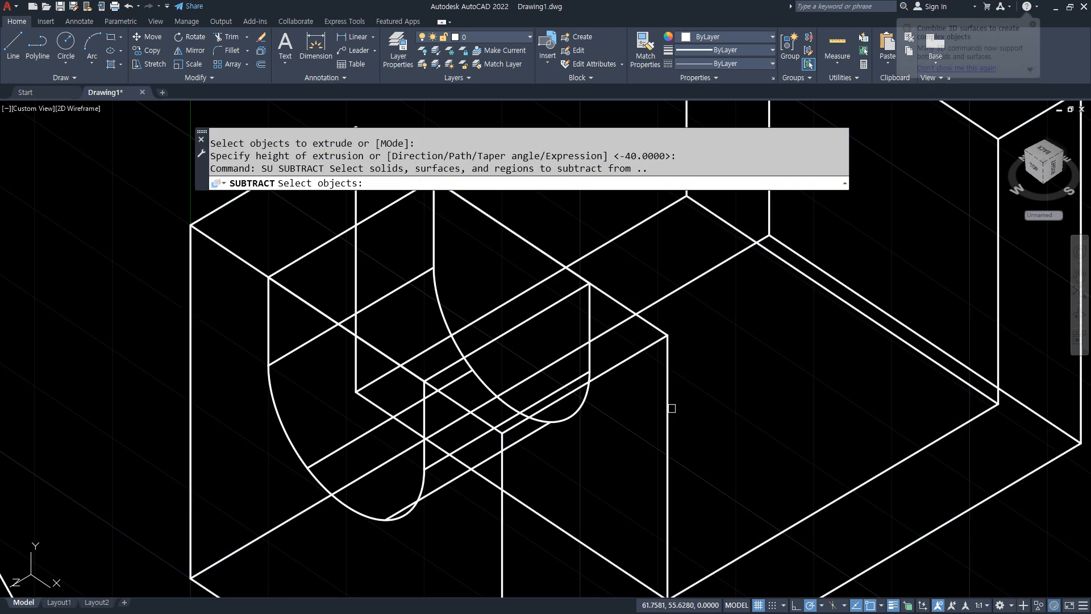
pyautogui.click(671, 407)
pyautogui.press('Return')
pyautogui.click(566, 415)
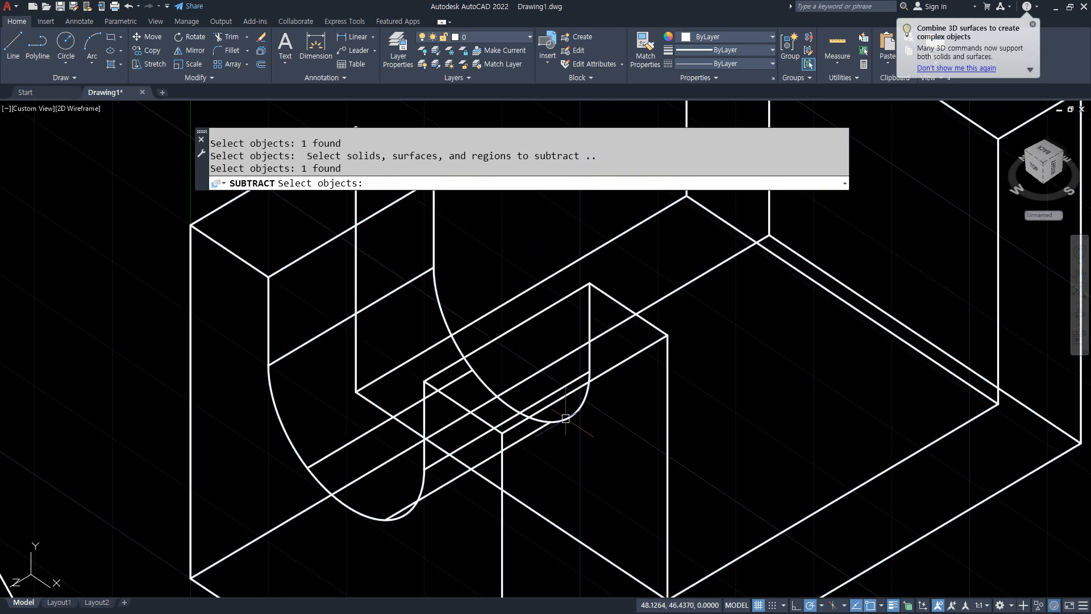
pyautogui.press('Return')
pyautogui.scroll(-2, 587, 441)
pyautogui.moveTo(602, 452); pyautogui.dragTo(536, 453, button='middle')
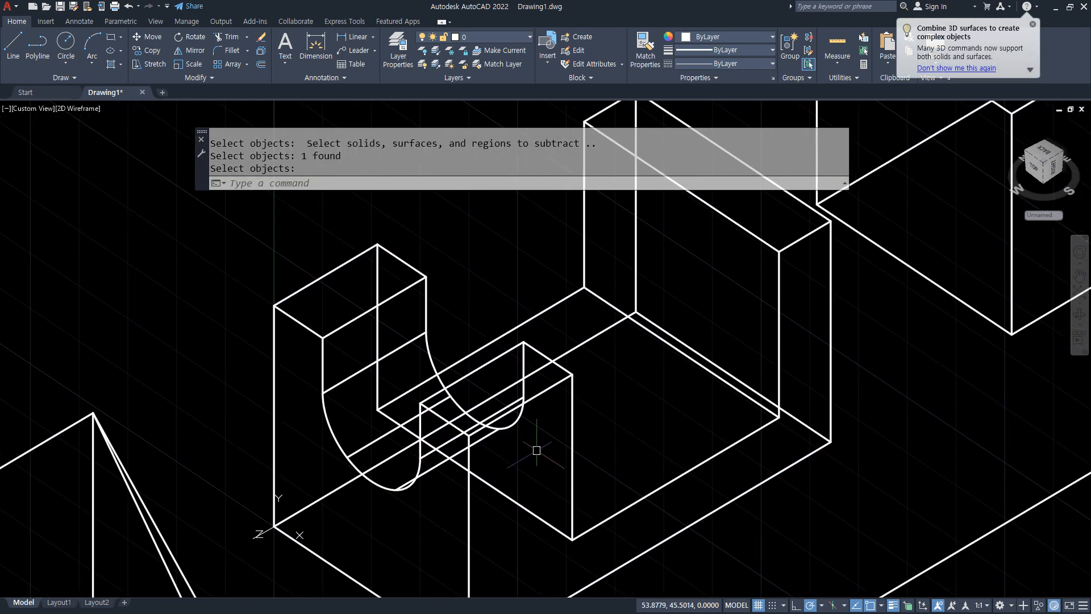
pyautogui.press('Return')
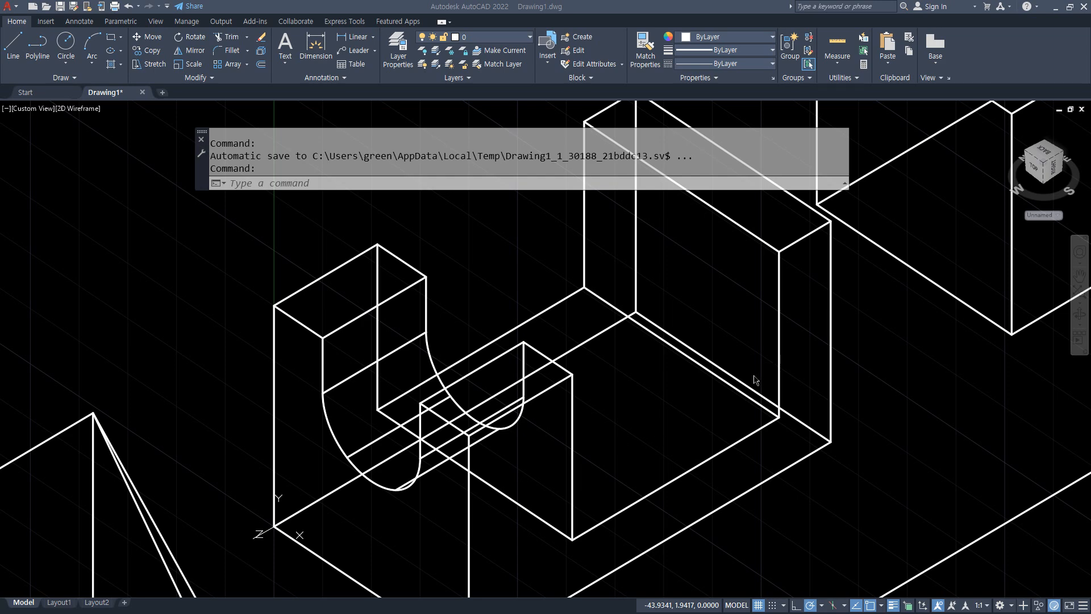
pyautogui.moveTo(691, 331); pyautogui.dragTo(526, 225, button='middle')
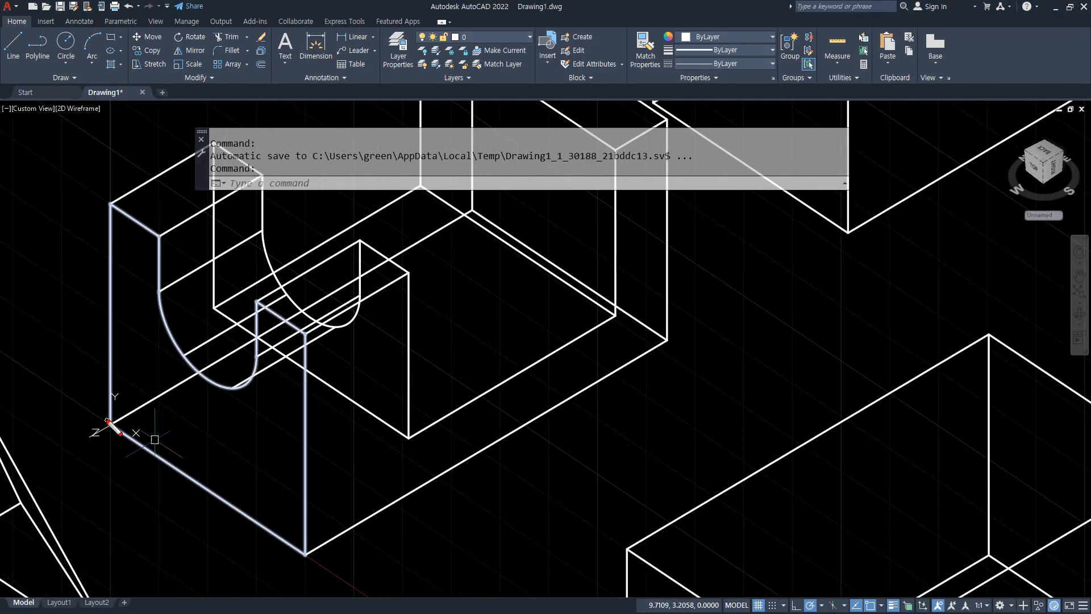
pyautogui.moveTo(108, 421)
pyautogui.mouseDown()
pyautogui.moveTo(248, 514)
pyautogui.moveTo(526, 424)
pyautogui.mouseUp()
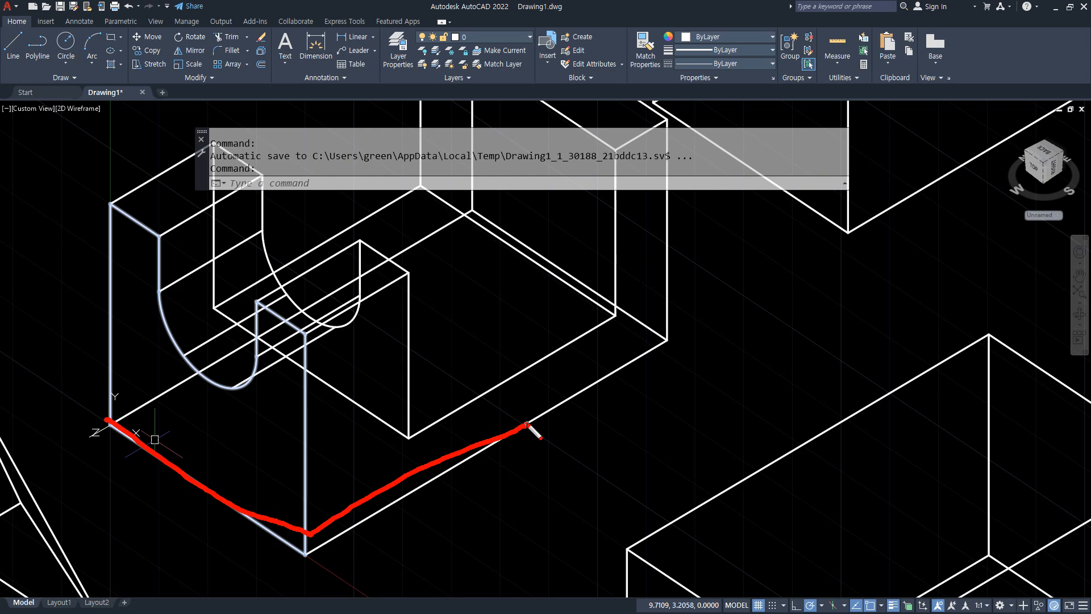
pyautogui.press('Escape')
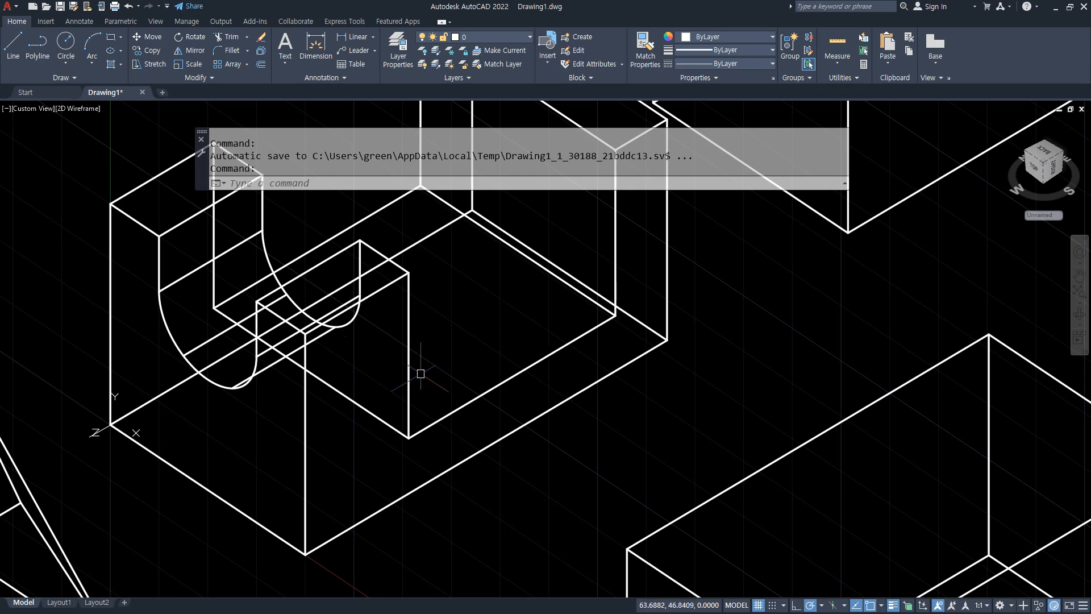
pyautogui.scroll(-2, 419, 373)
pyautogui.moveTo(421, 370)
pyautogui.mouseDown(button='middle')
pyautogui.moveTo(441, 382)
pyautogui.moveTo(415, 399)
pyautogui.mouseUp(button='middle')
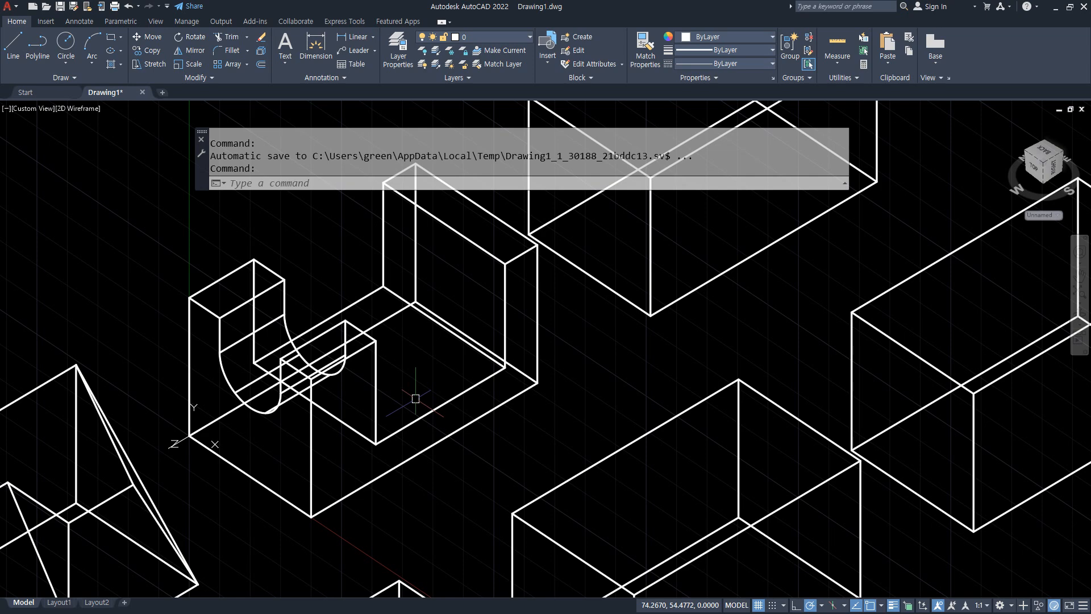
# - Set the UCS origin at the end face's lower right corner, X towards its lower left corner and Y up the vertical edge
pyautogui.write('ucs')
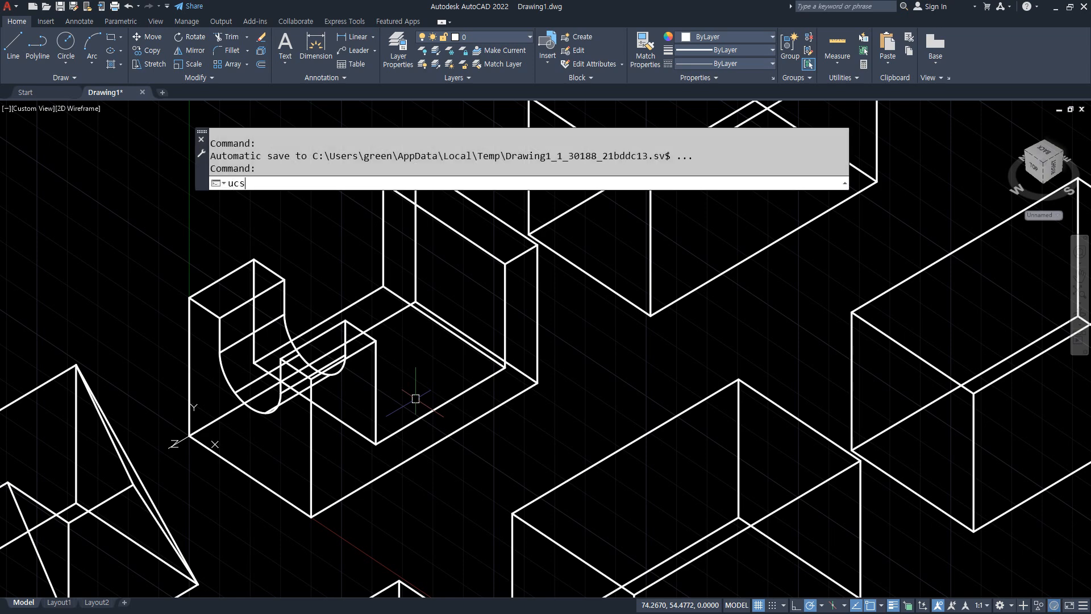
pyautogui.press('Return')
pyautogui.scroll(2, 218, 465)
pyautogui.press('Escape')
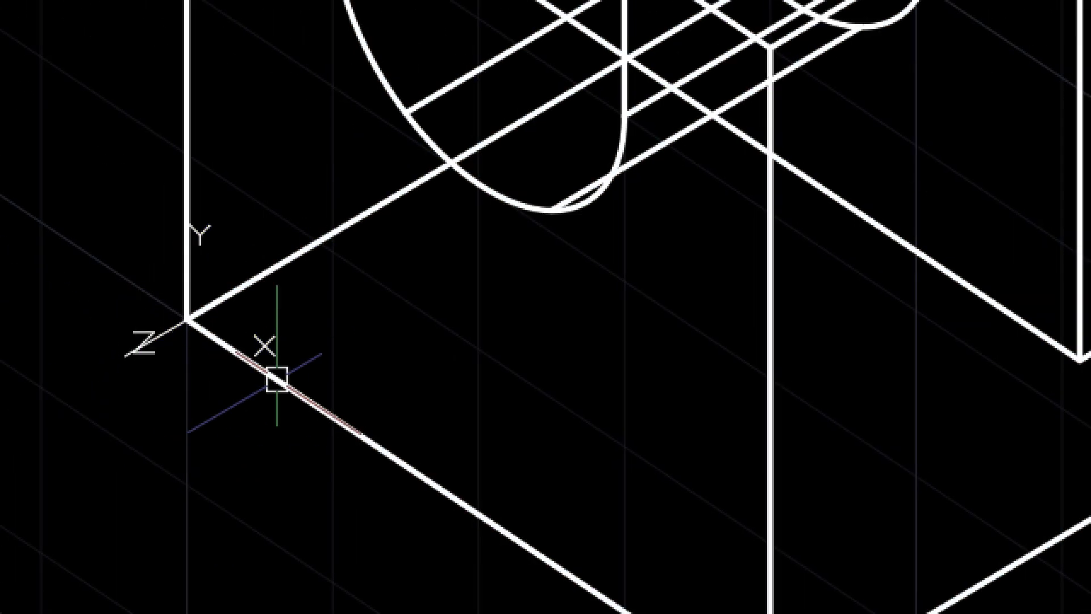
pyautogui.scroll(-2, 196, 359)
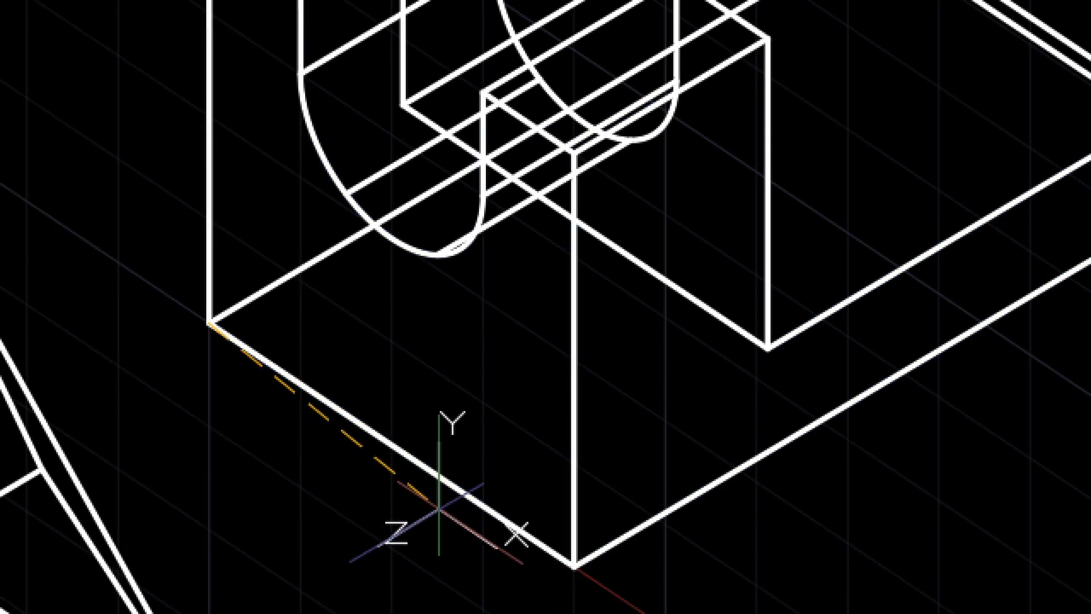
pyautogui.click(576, 540)
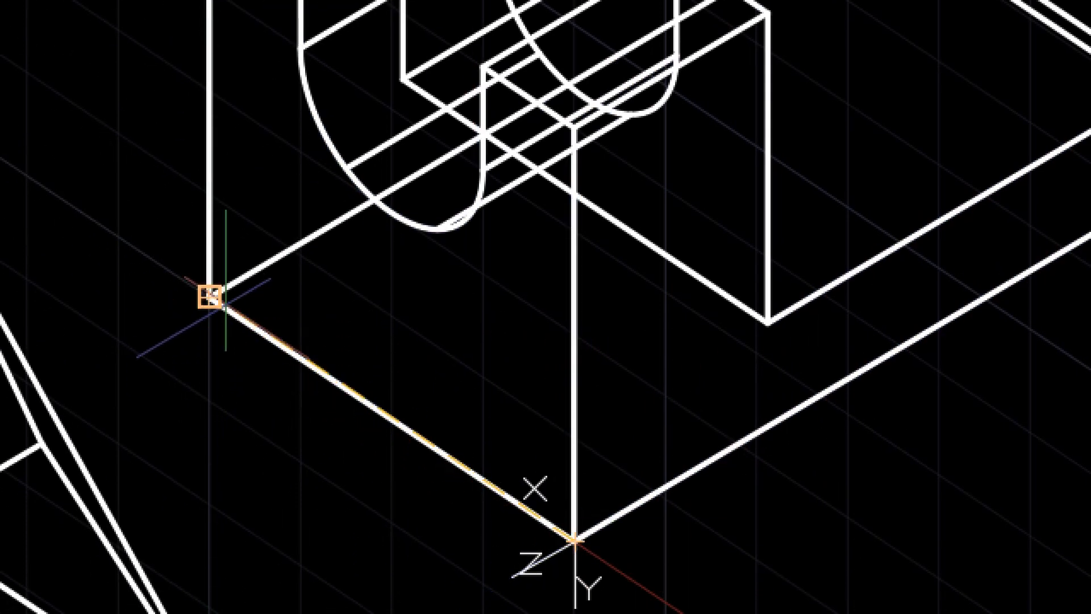
pyautogui.click(208, 296)
pyautogui.click(575, 145)
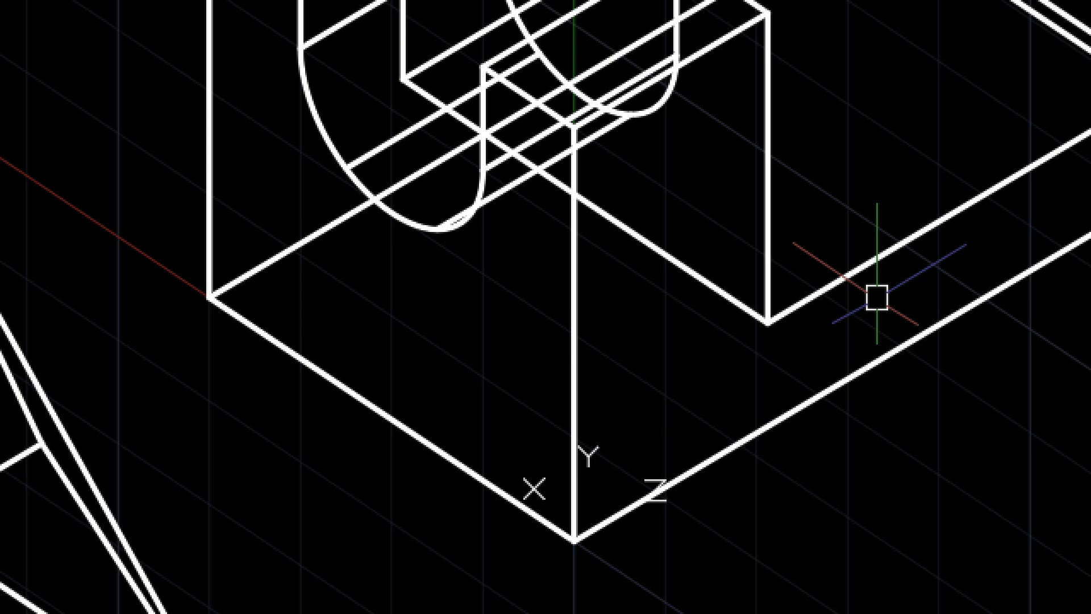
# - Redefine the UCS with its origin at the end face's lower left corner, X towards the lower right corner and Y upward
pyautogui.press('Return')
pyautogui.click(209, 298)
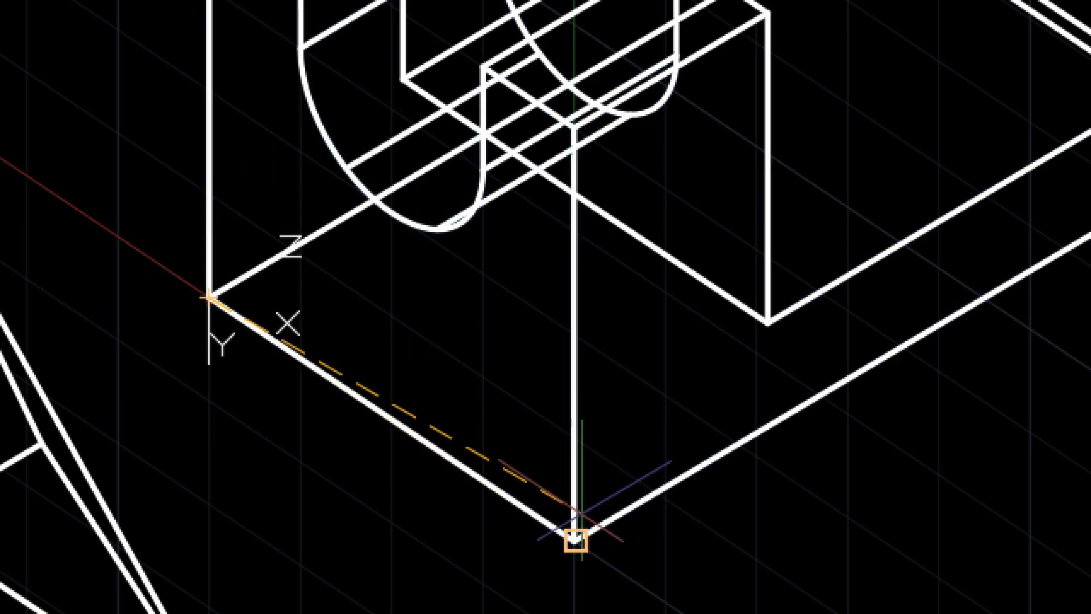
pyautogui.click(575, 540)
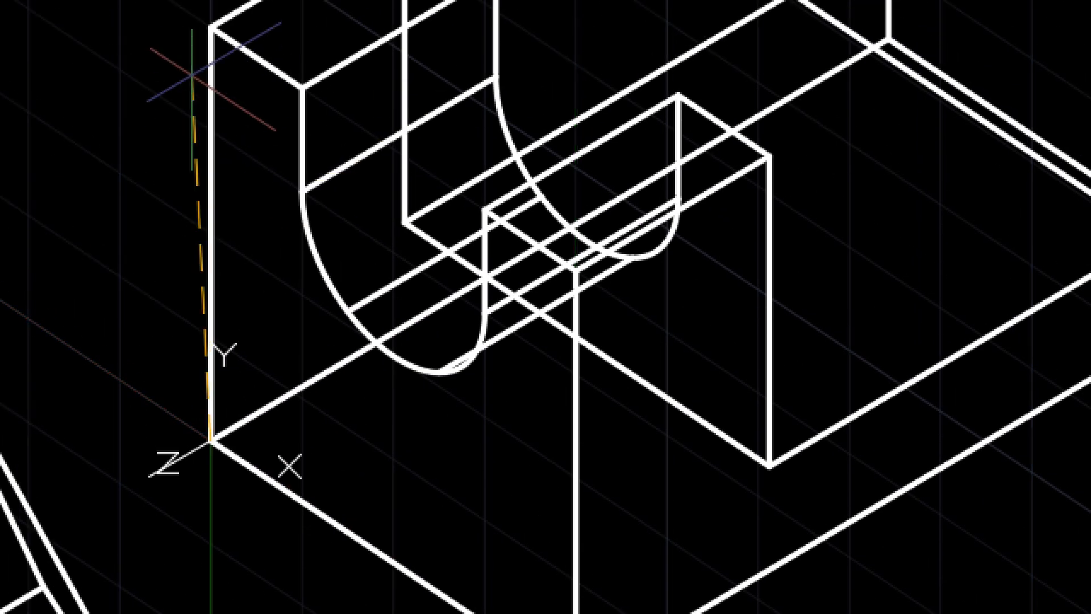
pyautogui.click(209, 27)
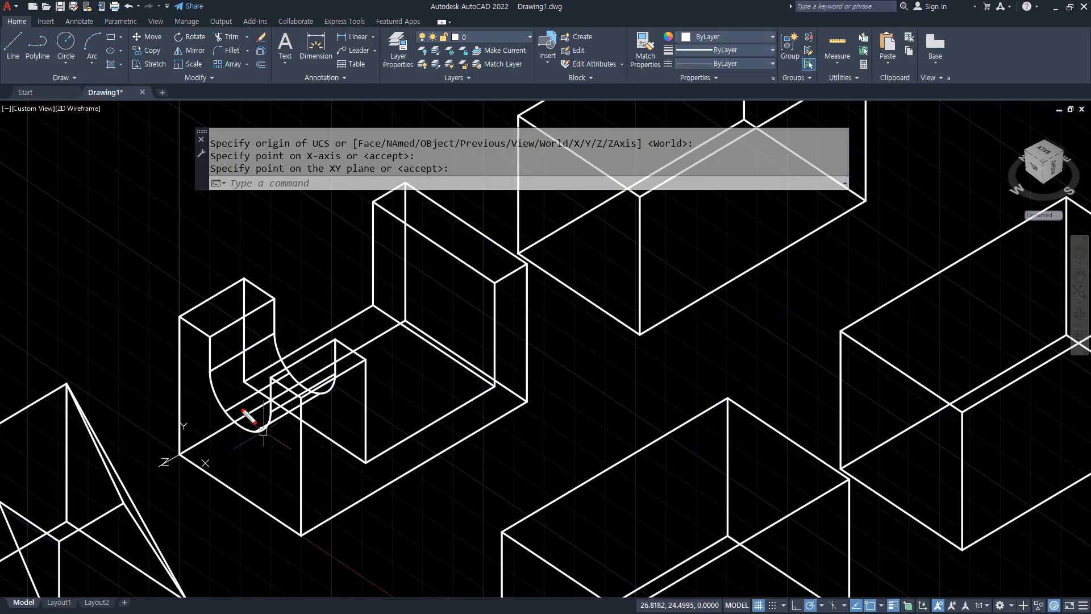
pyautogui.moveTo(256, 271)
pyautogui.mouseDown()
pyautogui.moveTo(252, 407)
pyautogui.moveTo(345, 395)
pyautogui.mouseUp()
pyautogui.moveTo(322, 369)
pyautogui.mouseDown()
pyautogui.moveTo(341, 380)
pyautogui.moveTo(343, 426)
pyautogui.mouseUp()
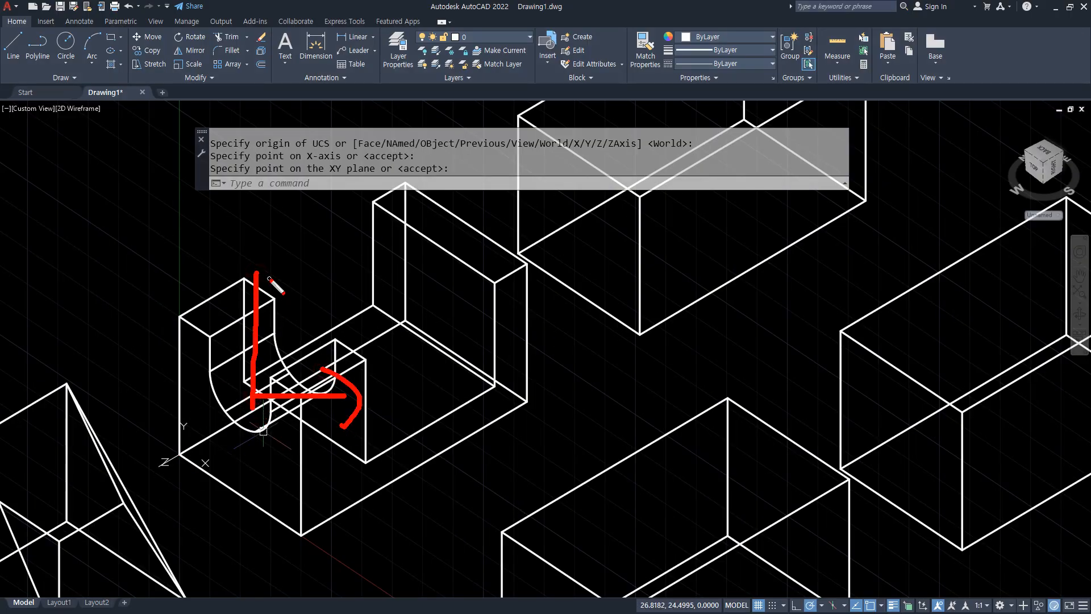
pyautogui.moveTo(274, 289); pyautogui.dragTo(299, 305)
pyautogui.moveTo(379, 400)
pyautogui.mouseDown()
pyautogui.moveTo(396, 428)
pyautogui.moveTo(466, 444)
pyautogui.mouseUp()
pyautogui.moveTo(166, 217); pyautogui.dragTo(138, 331)
pyautogui.moveTo(501, 413)
pyautogui.mouseDown()
pyautogui.moveTo(750, 438)
pyautogui.moveTo(707, 471)
pyautogui.mouseUp()
pyautogui.moveTo(510, 369)
pyautogui.mouseDown()
pyautogui.moveTo(477, 273)
pyautogui.moveTo(564, 298)
pyautogui.mouseUp()
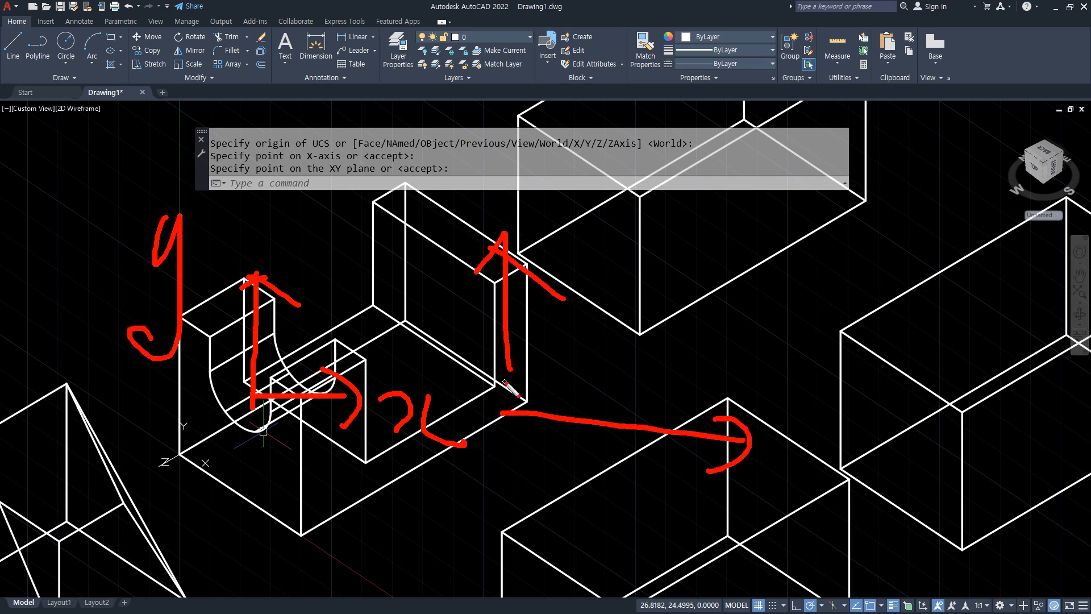
pyautogui.press('Escape')
# - Move the UCS origin to the end face's lower right corner, with X along the bottom edge to the lower left and Y upward
pyautogui.write('ucs')
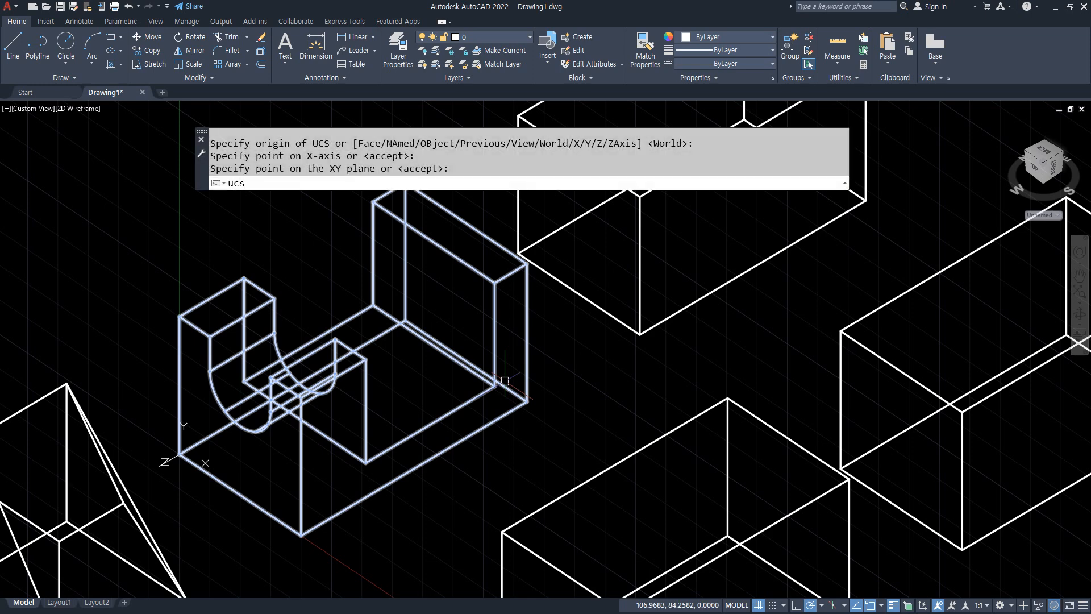
pyautogui.press('Return')
pyautogui.click(301, 535)
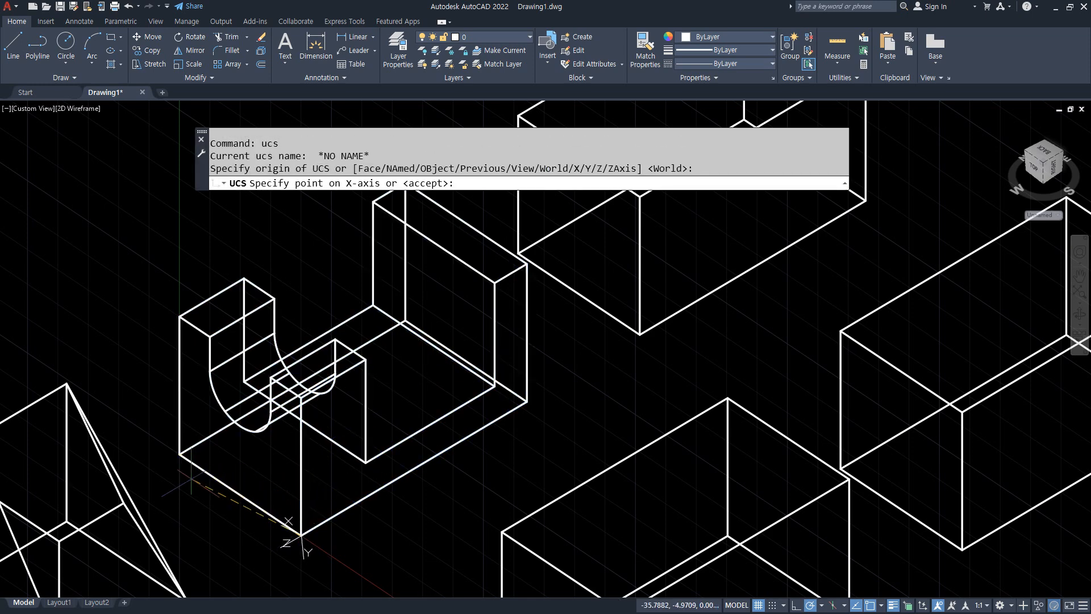
pyautogui.click(179, 454)
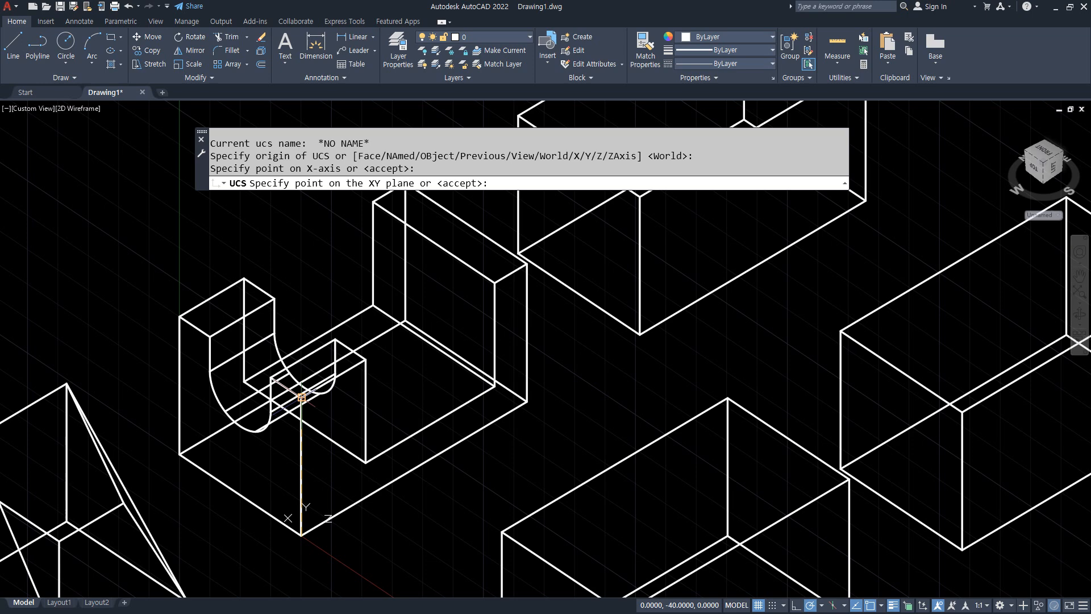
pyautogui.click(301, 400)
pyautogui.moveTo(130, 427); pyautogui.dragTo(165, 391)
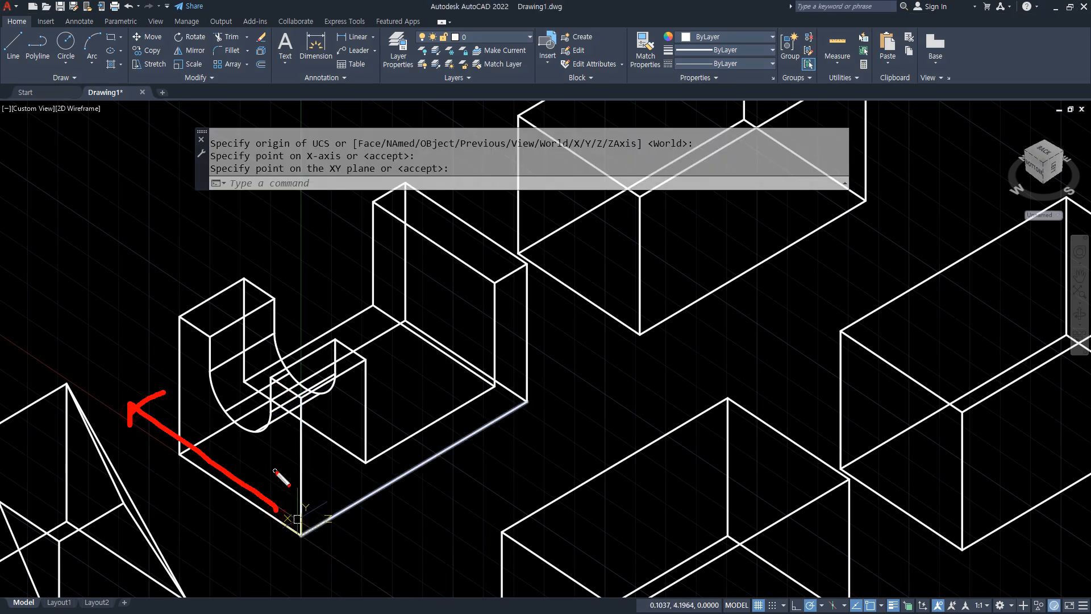
pyautogui.moveTo(284, 484)
pyautogui.mouseDown()
pyautogui.moveTo(293, 335)
pyautogui.moveTo(311, 350)
pyautogui.mouseUp()
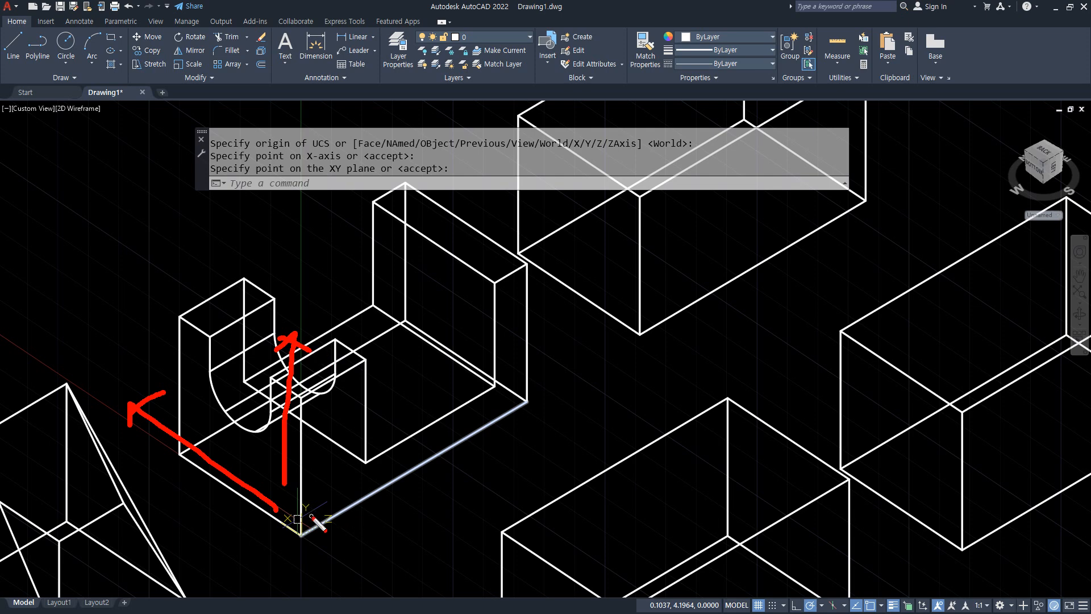
pyautogui.moveTo(309, 517); pyautogui.dragTo(442, 551)
pyautogui.moveTo(417, 514); pyautogui.dragTo(426, 565)
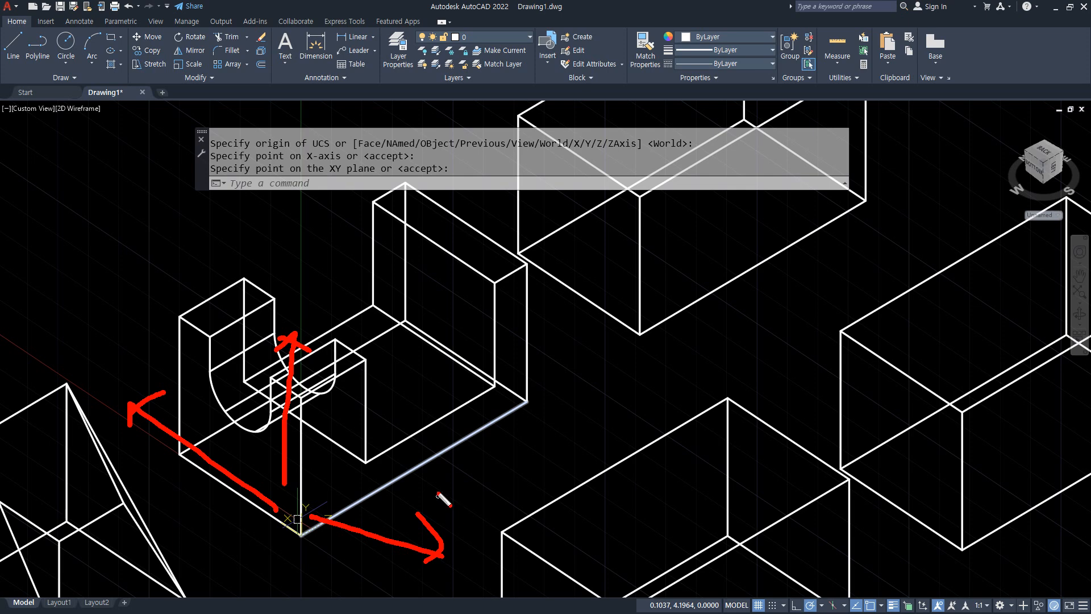
pyautogui.press('e')
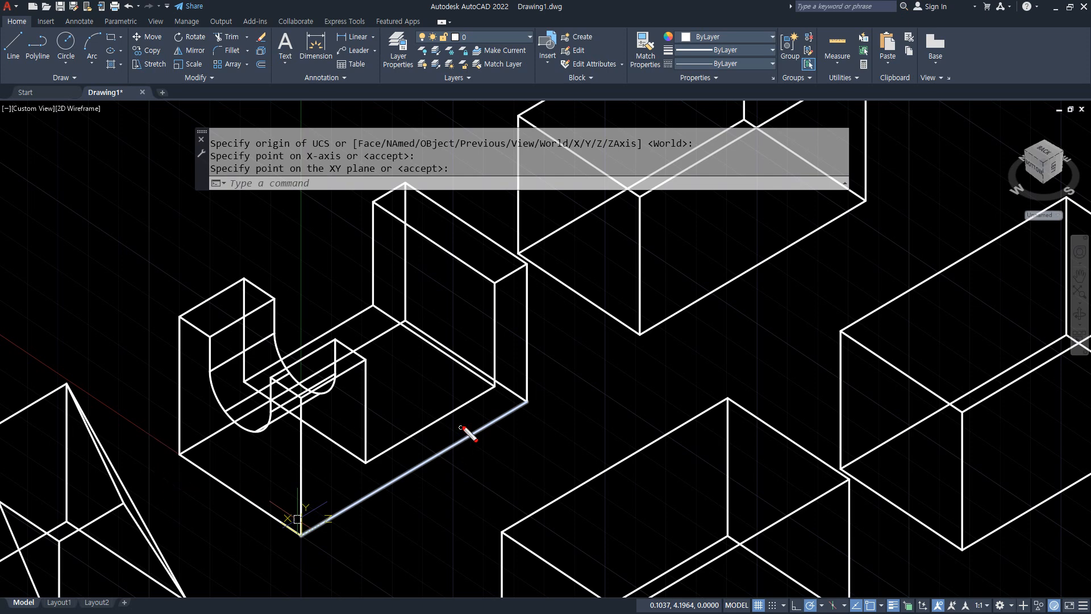
pyautogui.moveTo(274, 437)
pyautogui.mouseDown()
pyautogui.moveTo(378, 348)
pyautogui.moveTo(339, 428)
pyautogui.mouseUp()
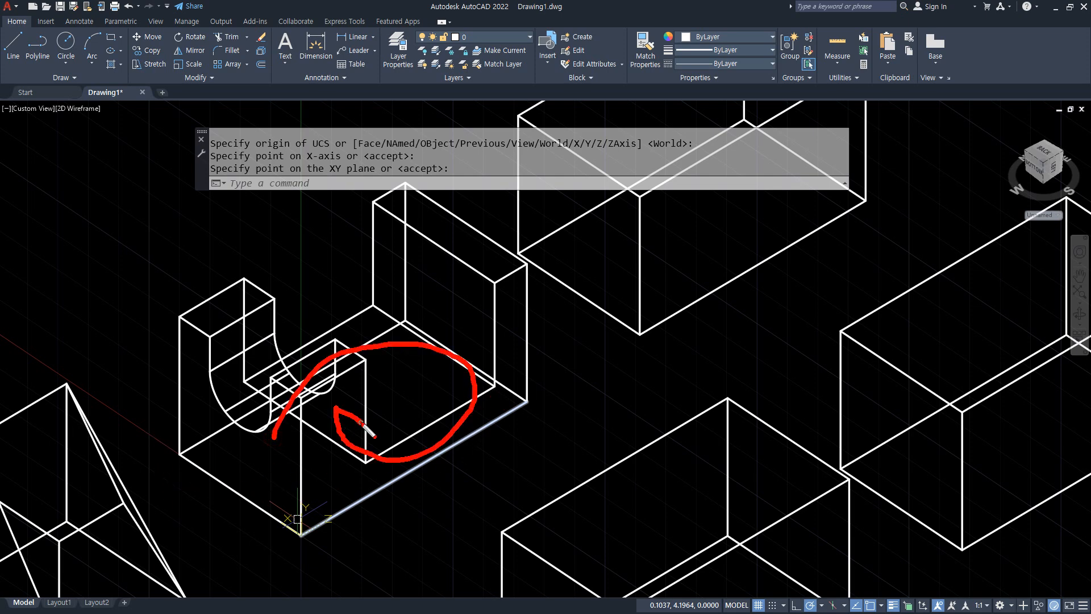
pyautogui.press('e')
pyautogui.moveTo(301, 534)
pyautogui.mouseDown()
pyautogui.moveTo(450, 450)
pyautogui.moveTo(433, 470)
pyautogui.moveTo(223, 513)
pyautogui.moveTo(215, 459)
pyautogui.mouseUp()
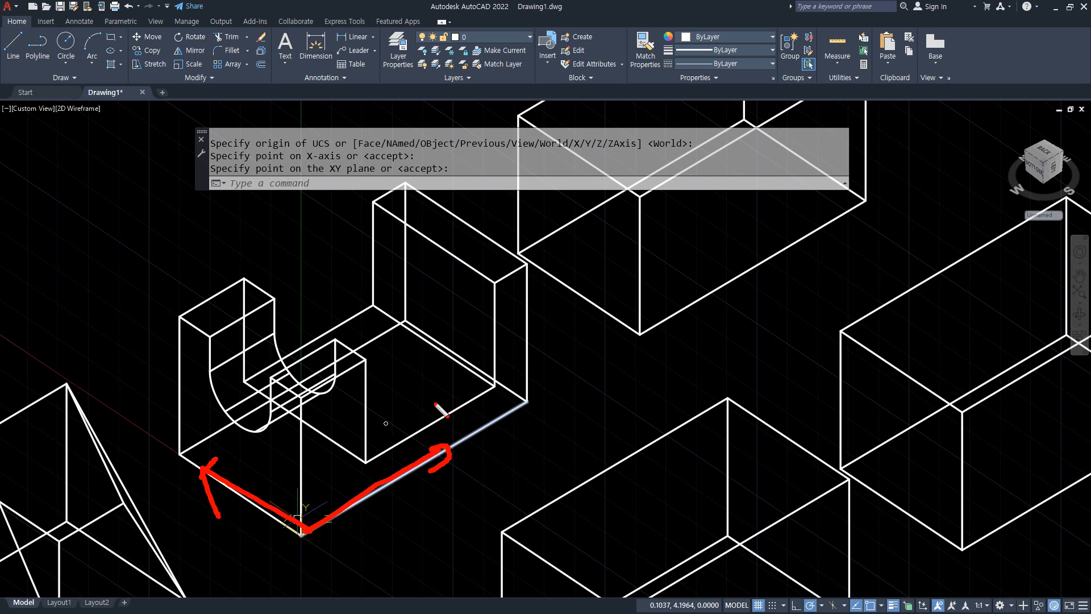
pyautogui.press('e')
pyautogui.moveTo(536, 408)
pyautogui.mouseDown()
pyautogui.moveTo(398, 452)
pyautogui.moveTo(452, 474)
pyautogui.moveTo(445, 361)
pyautogui.moveTo(468, 324)
pyautogui.mouseUp()
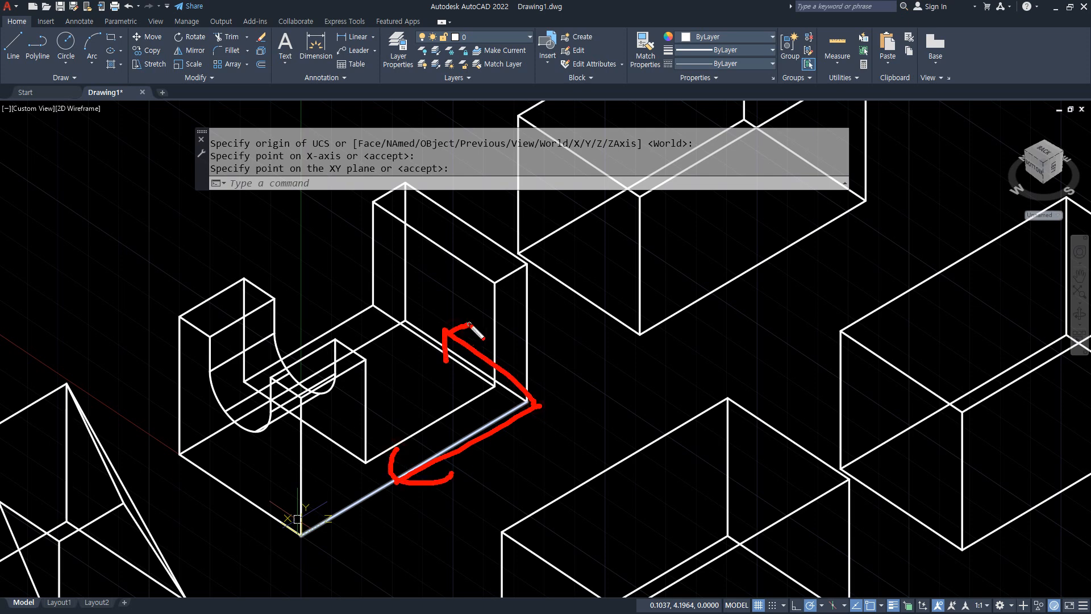
pyautogui.press('e')
pyautogui.moveTo(180, 446)
pyautogui.mouseDown()
pyautogui.moveTo(336, 377)
pyautogui.moveTo(307, 404)
pyautogui.moveTo(264, 502)
pyautogui.mouseUp()
pyautogui.moveTo(254, 477)
pyautogui.mouseDown()
pyautogui.moveTo(270, 516)
pyautogui.moveTo(247, 522)
pyautogui.mouseUp()
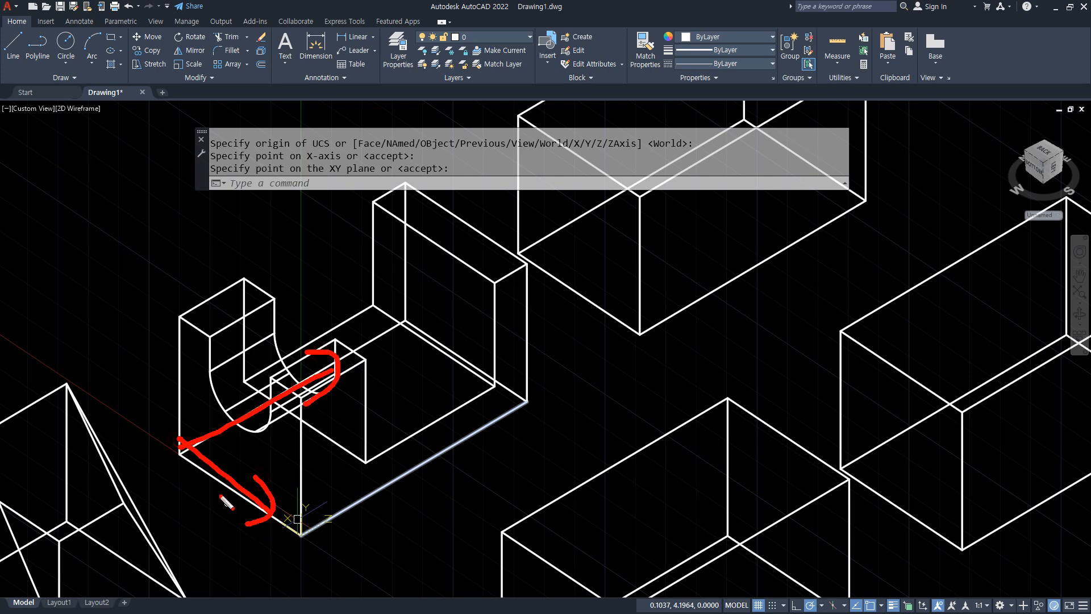
pyautogui.press('e')
pyautogui.moveTo(179, 441)
pyautogui.mouseDown()
pyautogui.moveTo(254, 506)
pyautogui.moveTo(222, 526)
pyautogui.moveTo(298, 400)
pyautogui.moveTo(289, 422)
pyautogui.mouseUp()
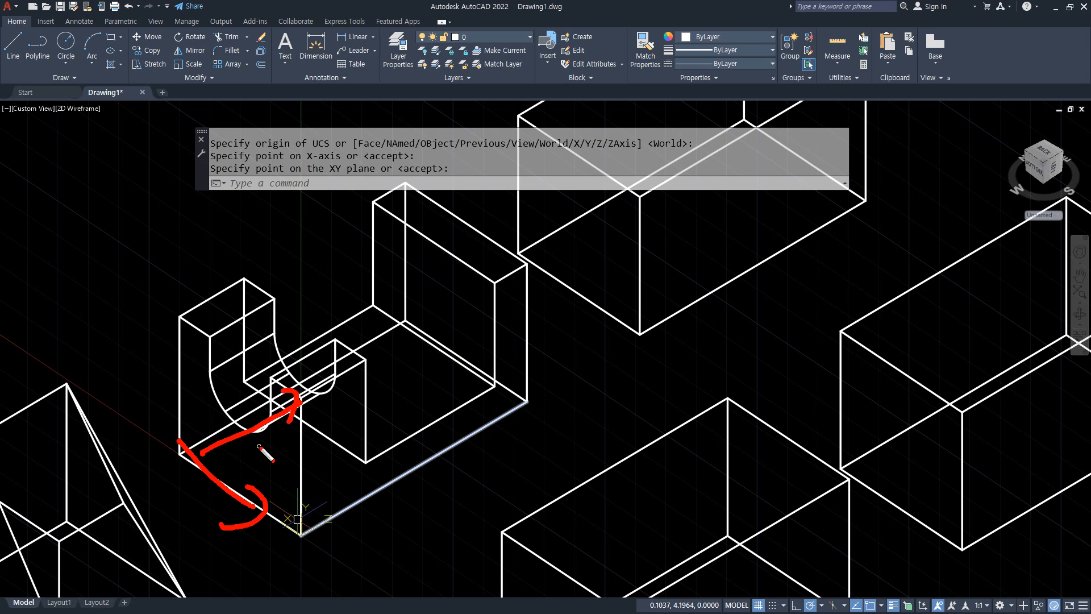
pyautogui.press('Escape')
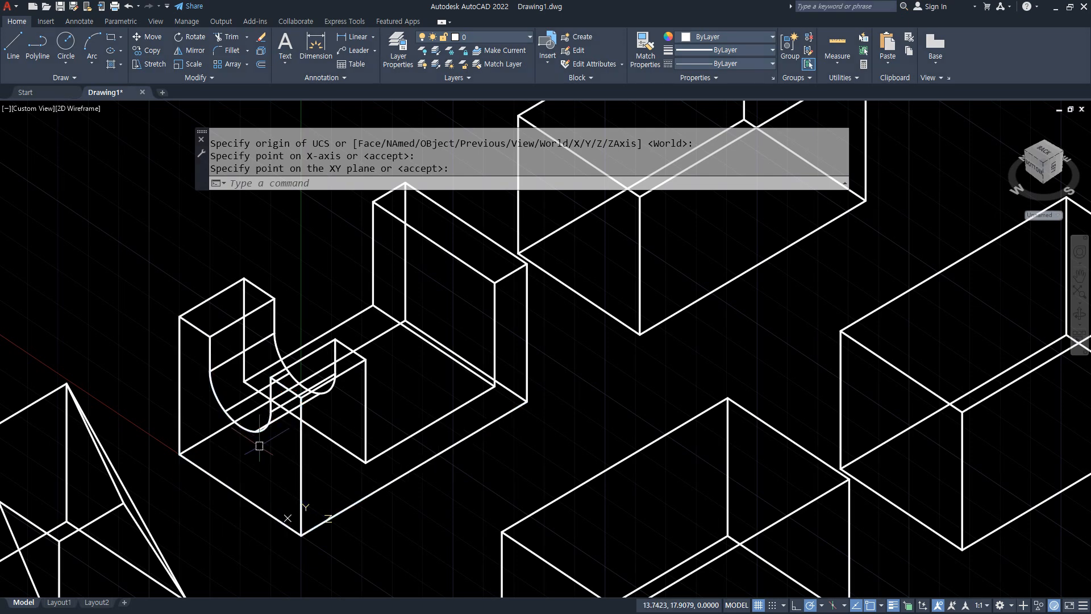
# - Set the UCS on the base plane with its origin at the front bottom corner, X towards the right corner and Y towards the left corner
pyautogui.write('ucs')
pyautogui.press('Return')
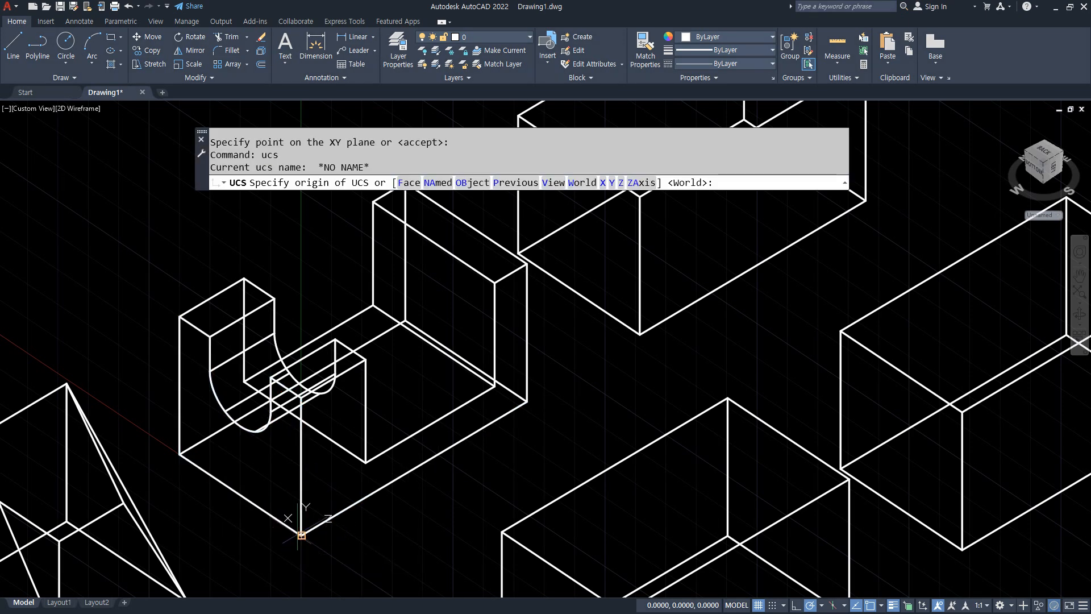
pyautogui.click(302, 534)
pyautogui.click(528, 401)
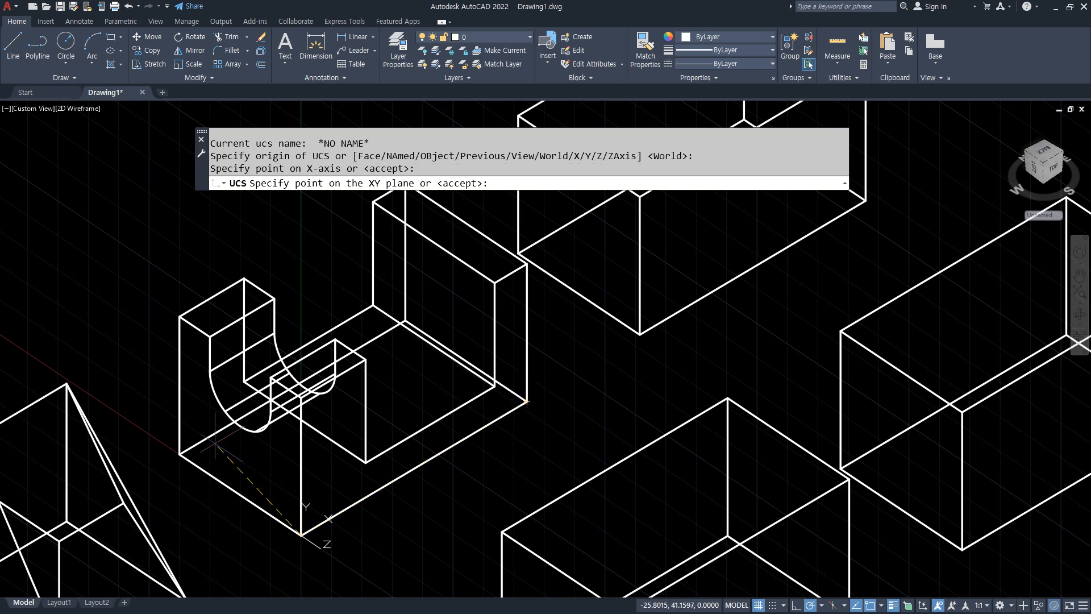
pyautogui.click(179, 453)
pyautogui.write('re')
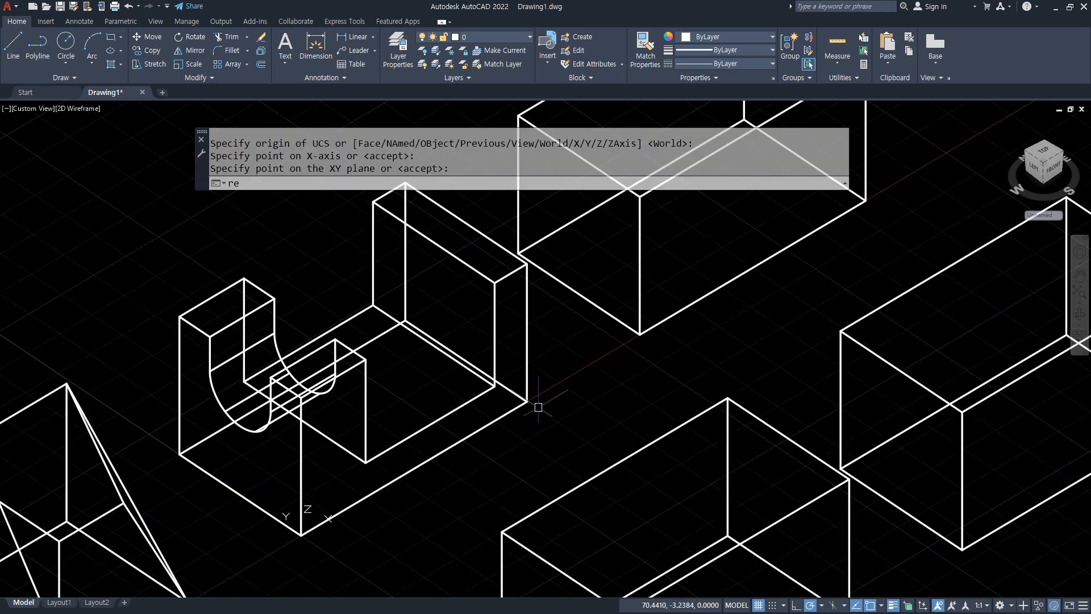
pyautogui.write('c')
pyautogui.press('Return')
pyautogui.click(527, 401)
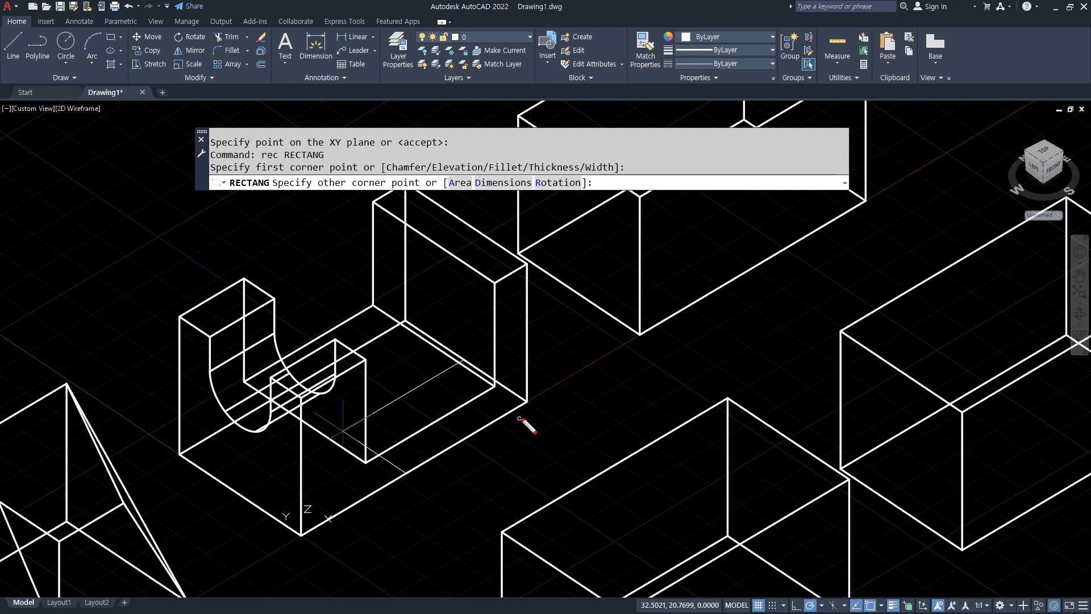
pyautogui.moveTo(534, 409)
pyautogui.mouseDown()
pyautogui.moveTo(446, 481)
pyautogui.moveTo(511, 486)
pyautogui.moveTo(458, 352)
pyautogui.moveTo(459, 366)
pyautogui.moveTo(526, 339)
pyautogui.mouseUp()
pyautogui.click(602, 607)
pyautogui.write('rec')
pyautogui.press('Return')
pyautogui.press('Escape')
pyautogui.press('Escape')
pyautogui.press('Escape')
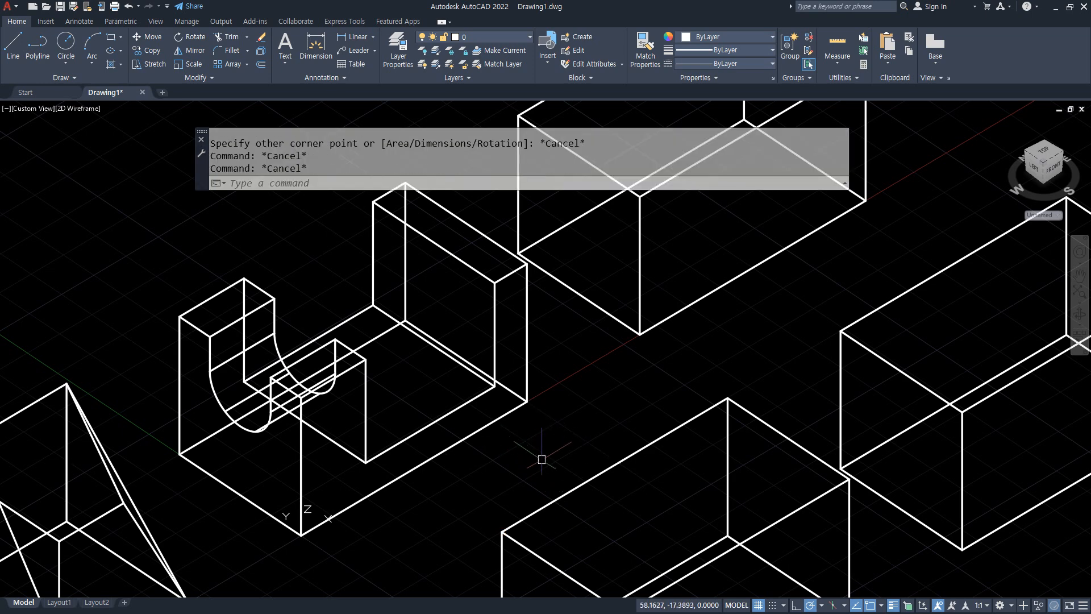
# - Move the UCS origin to the base's right corner, with X along the bottom edge to the front corner and Y towards the rear corner
pyautogui.write('ucs')
pyautogui.press('Return')
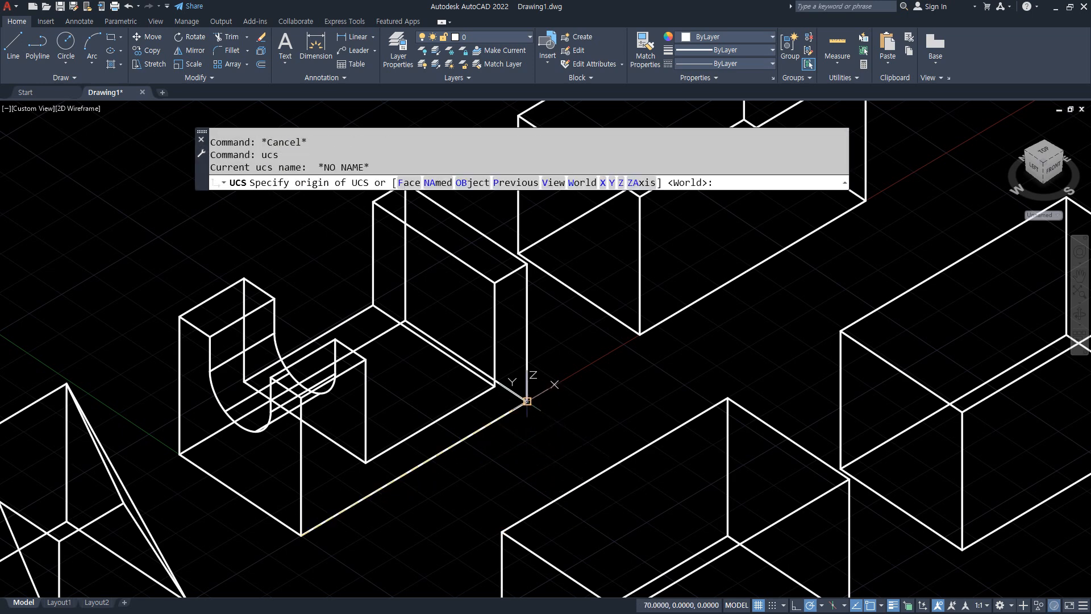
pyautogui.click(527, 401)
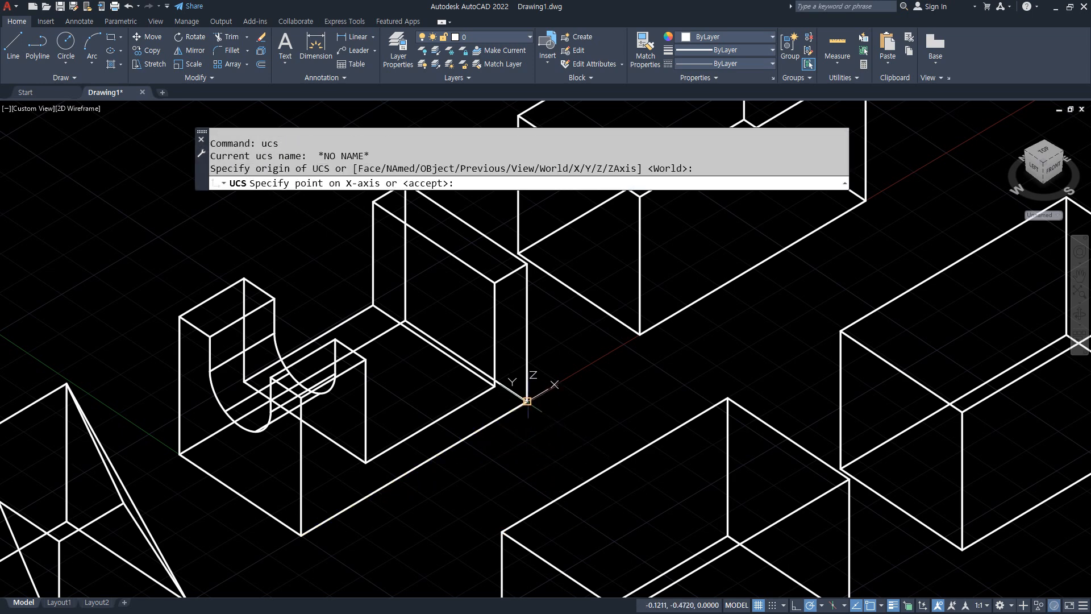
pyautogui.click(302, 534)
pyautogui.click(405, 321)
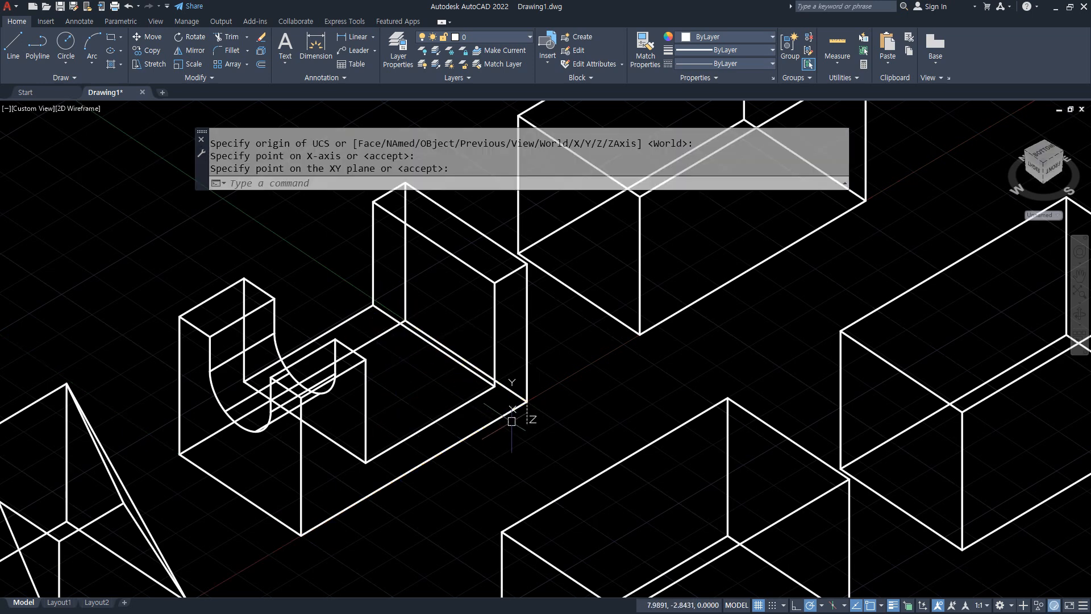
pyautogui.moveTo(514, 402)
pyautogui.mouseDown()
pyautogui.moveTo(454, 446)
pyautogui.moveTo(446, 425)
pyautogui.moveTo(483, 441)
pyautogui.mouseUp()
pyautogui.moveTo(515, 397)
pyautogui.mouseDown()
pyautogui.moveTo(475, 366)
pyautogui.moveTo(413, 355)
pyautogui.moveTo(452, 336)
pyautogui.mouseUp()
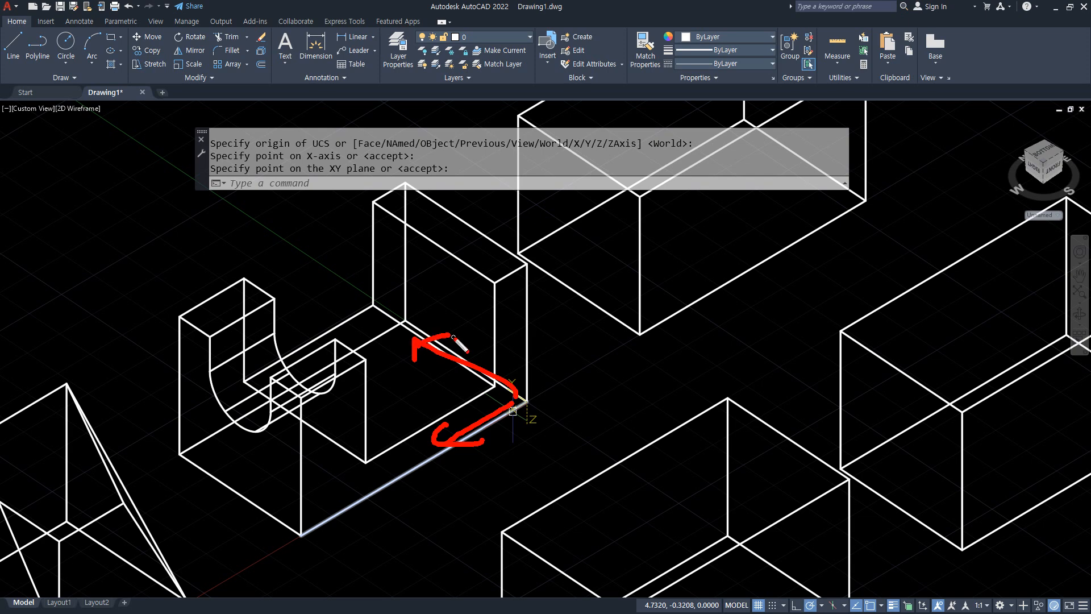
pyautogui.write('rec')
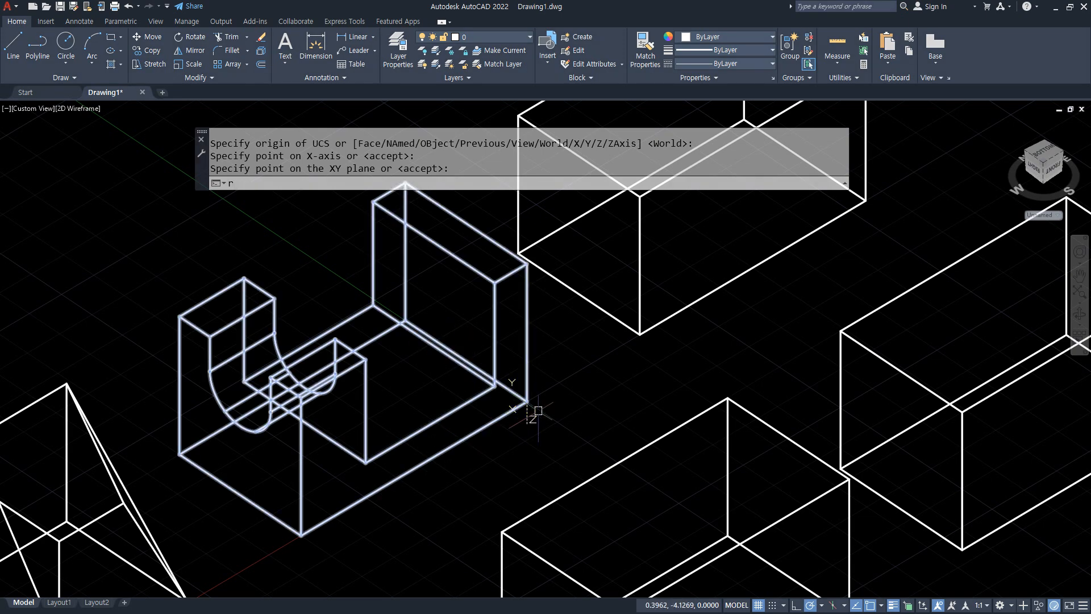
pyautogui.press('Return')
pyautogui.click(527, 401)
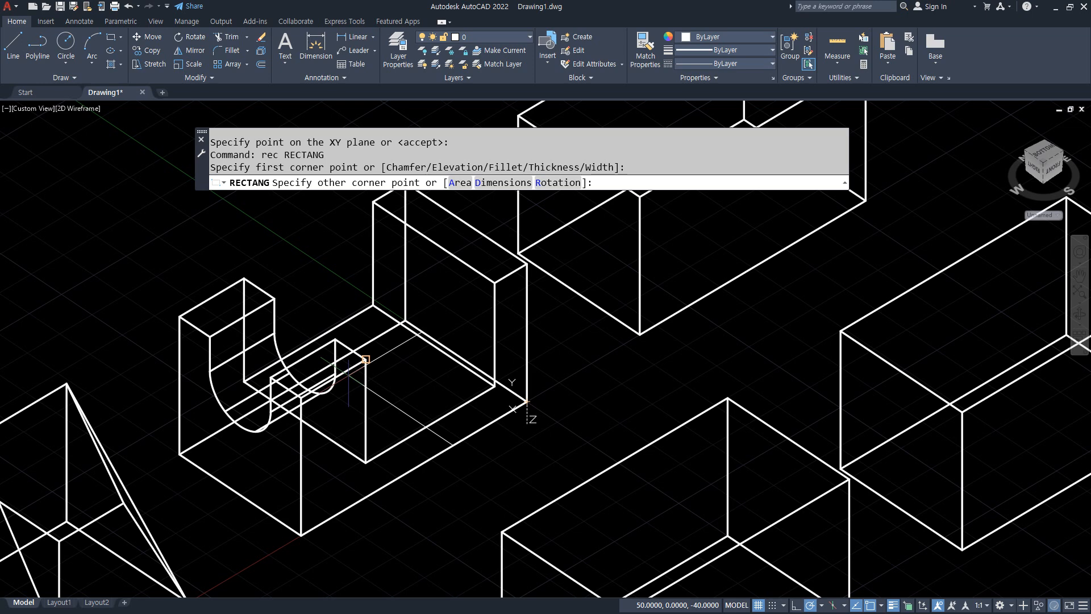
pyautogui.write('@30,20')
pyautogui.press('Return')
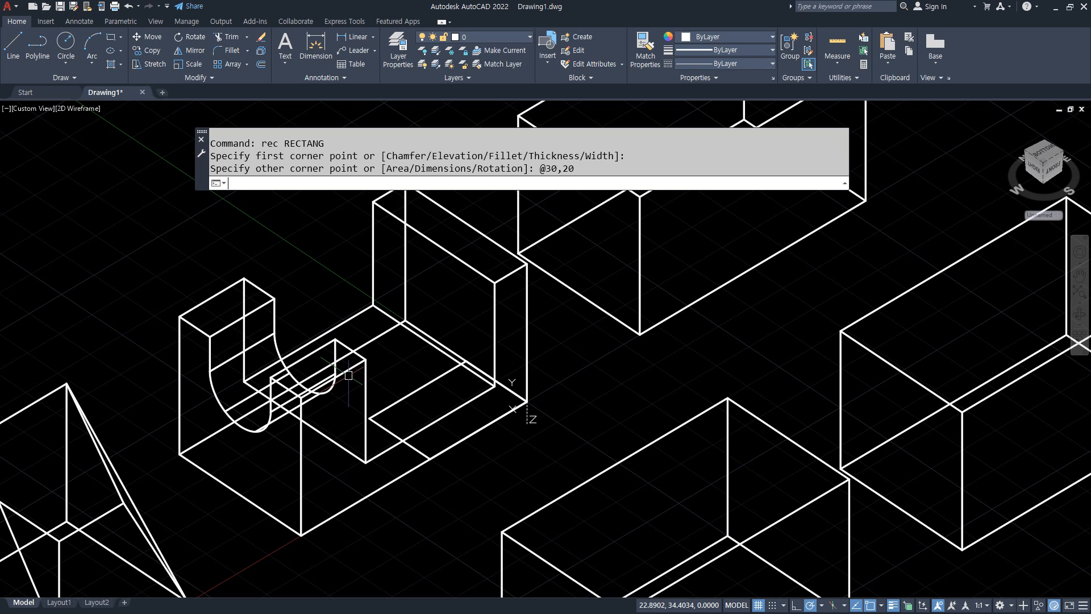
pyautogui.write('ext')
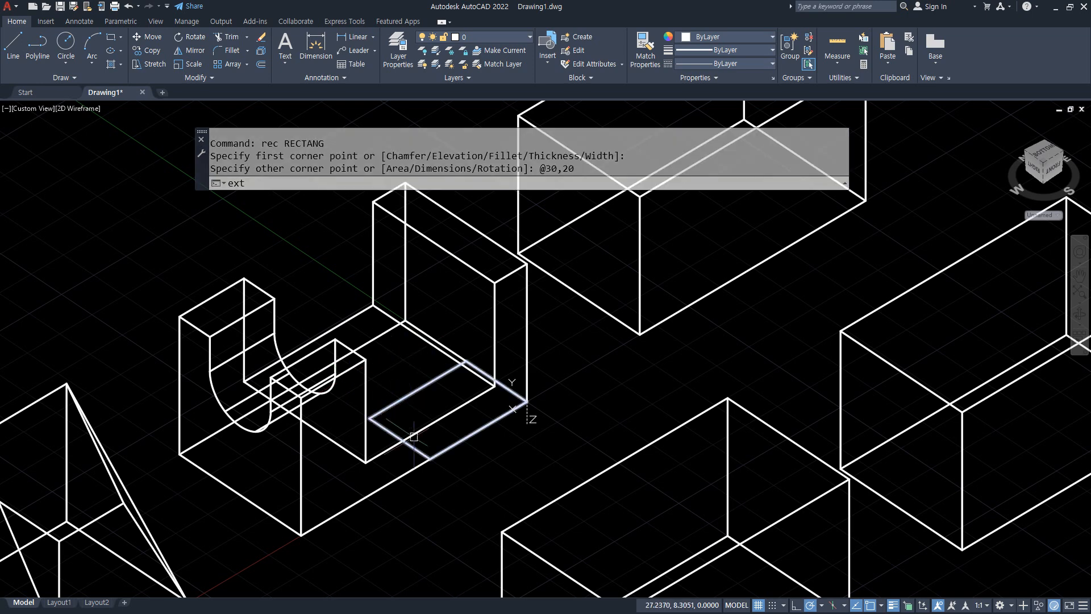
pyautogui.press('Return')
pyautogui.click(414, 442)
pyautogui.press('Return')
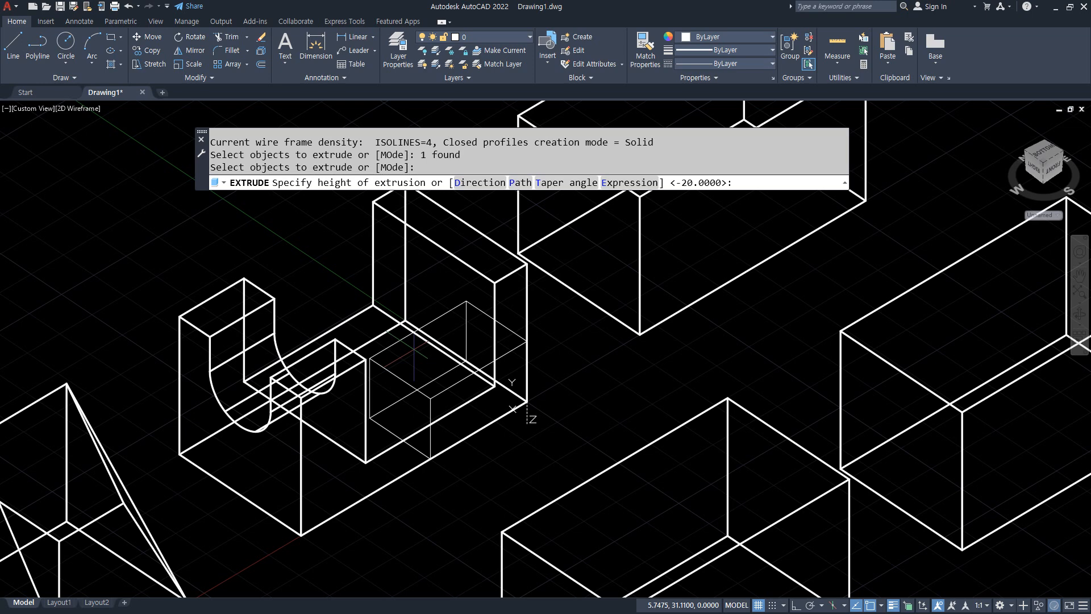
pyautogui.hotkey('ctrl', '2')
pyautogui.moveTo(525, 400)
pyautogui.mouseDown()
pyautogui.moveTo(525, 499)
pyautogui.moveTo(549, 474)
pyautogui.mouseUp()
pyautogui.moveTo(524, 400); pyautogui.dragTo(524, 317)
pyautogui.moveTo(507, 337)
pyautogui.mouseDown()
pyautogui.moveTo(523, 317)
pyautogui.moveTo(554, 326)
pyautogui.mouseUp()
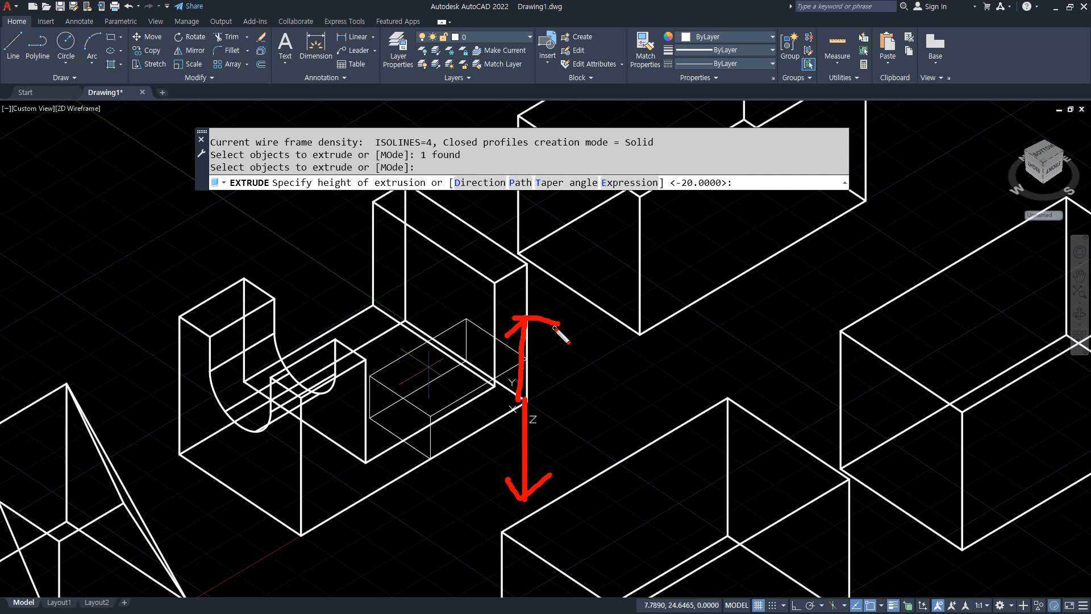
pyautogui.press('Escape')
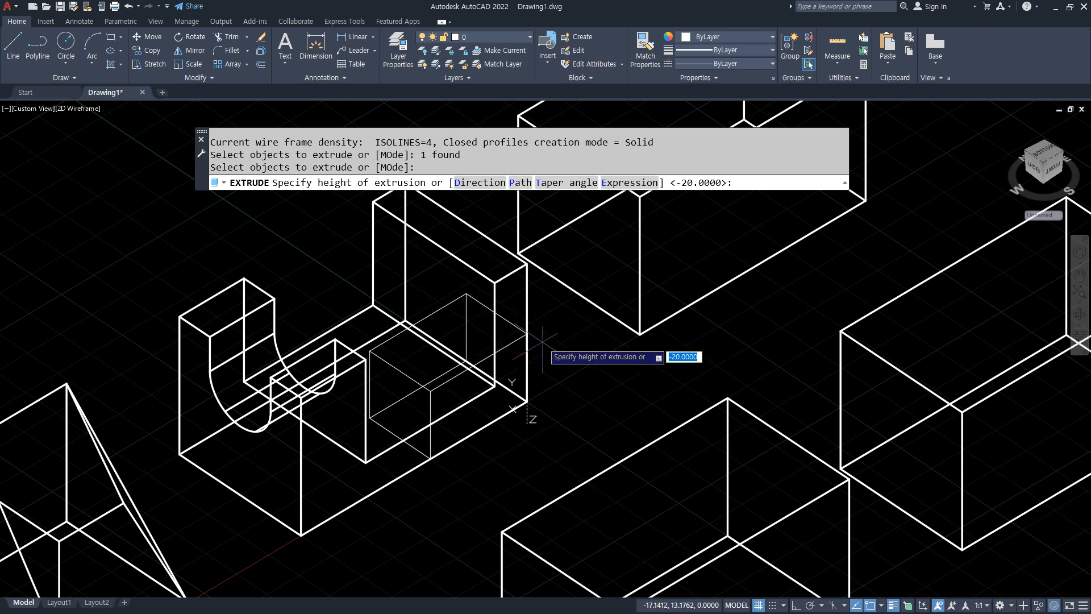
pyautogui.press('Escape')
# - Try extruding the base rectangle with a positive height of 40
pyautogui.press('Return')
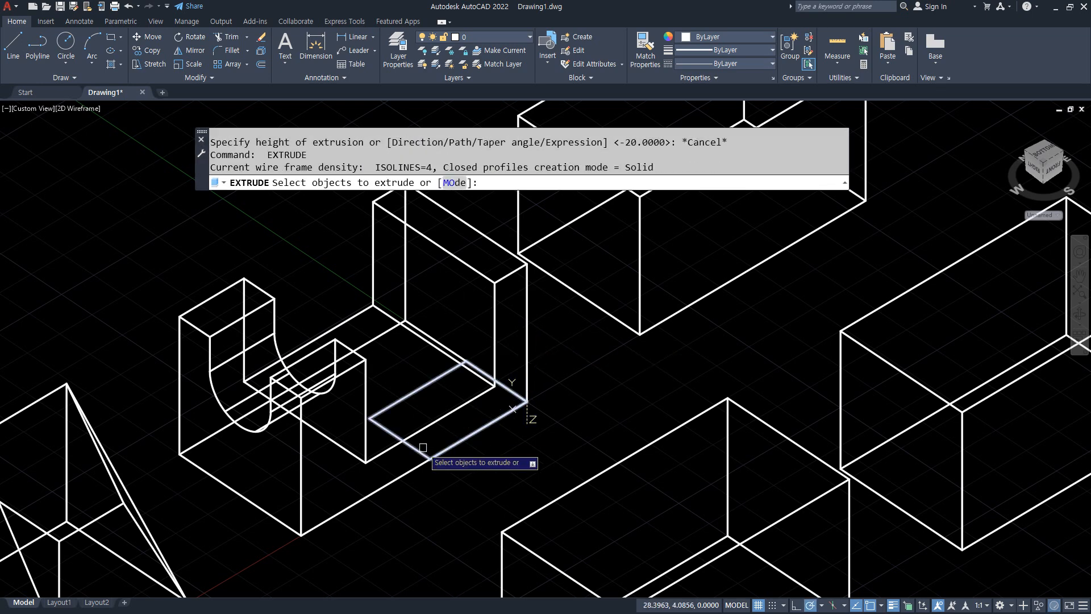
pyautogui.click(421, 450)
pyautogui.press('Return')
pyautogui.hotkey('ctrl', '2')
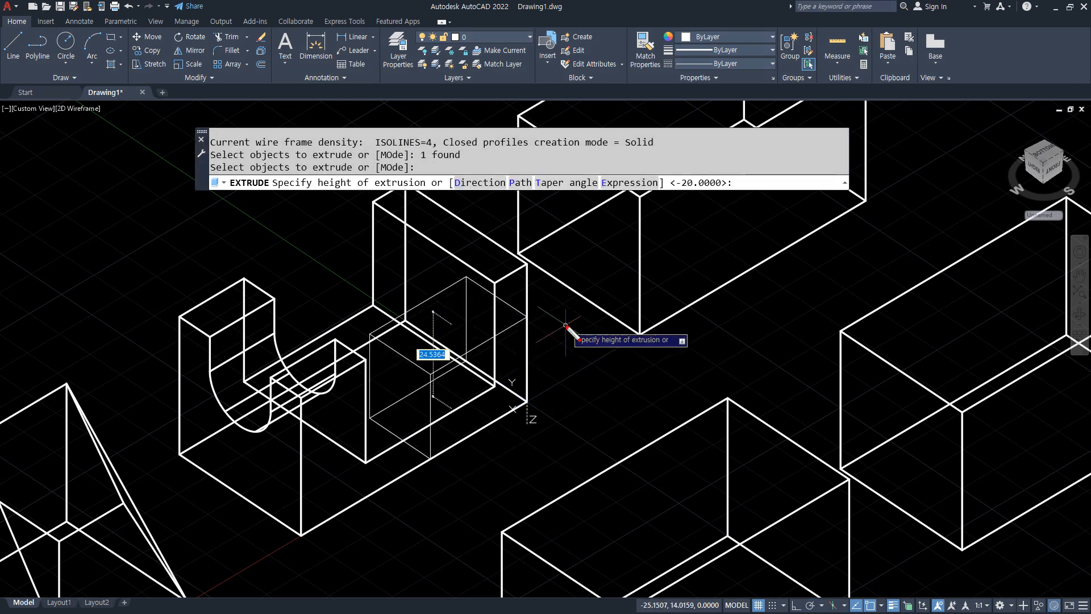
pyautogui.moveTo(546, 403)
pyautogui.mouseDown()
pyautogui.moveTo(529, 346)
pyautogui.moveTo(560, 348)
pyautogui.mouseUp()
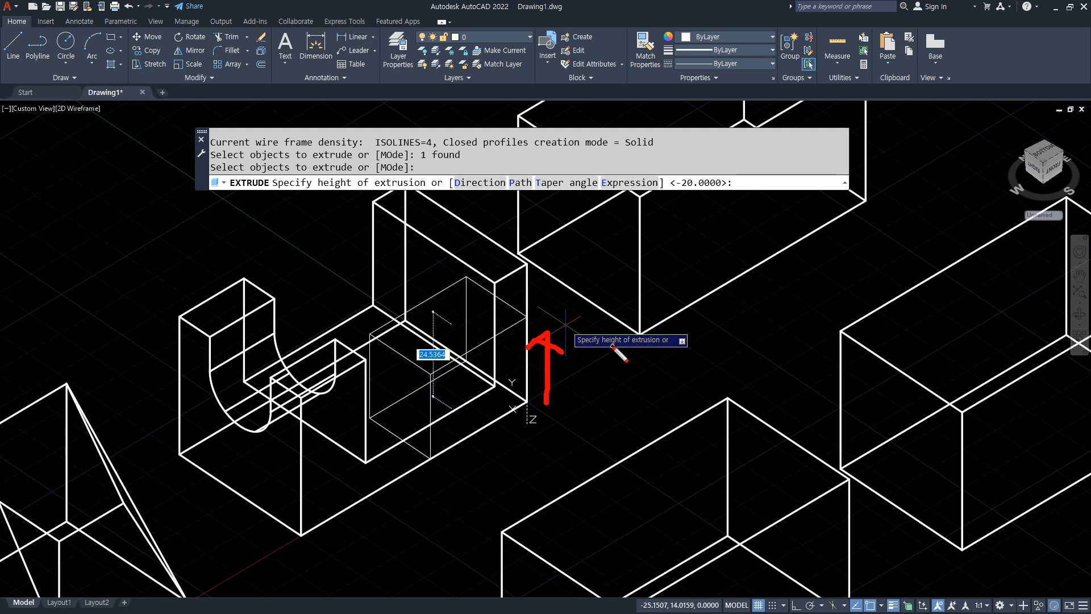
pyautogui.press('Escape')
pyautogui.write('40')
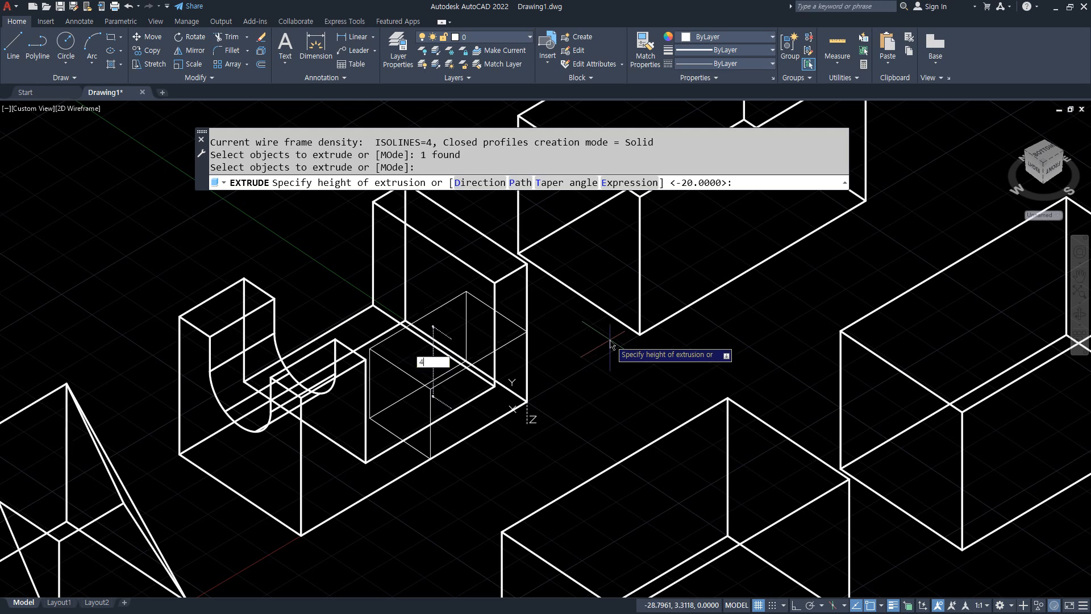
pyautogui.press('Return')
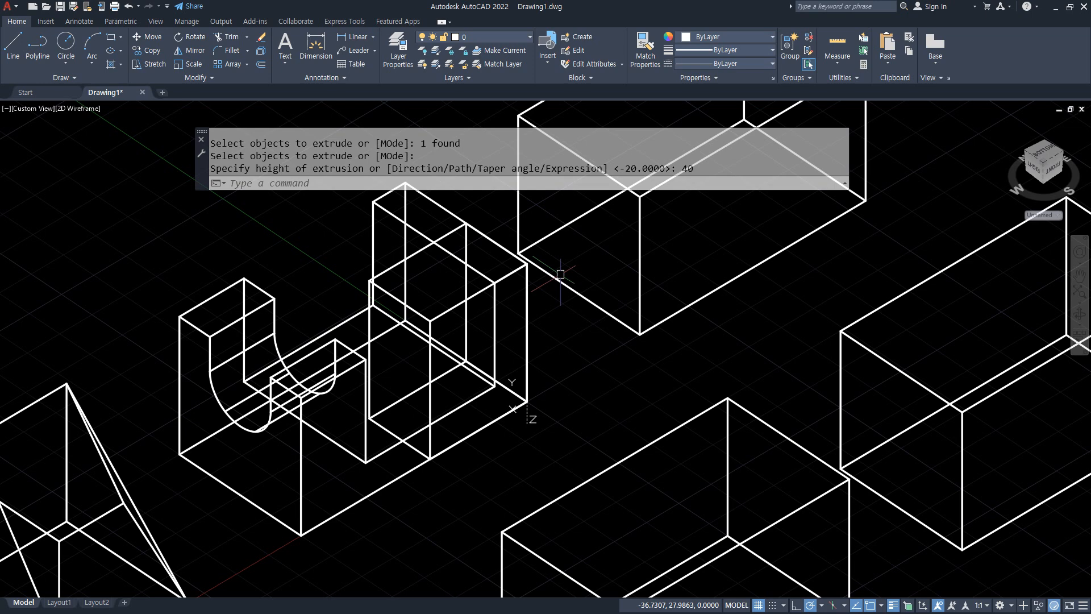
pyautogui.hotkey('ctrl', 'z')
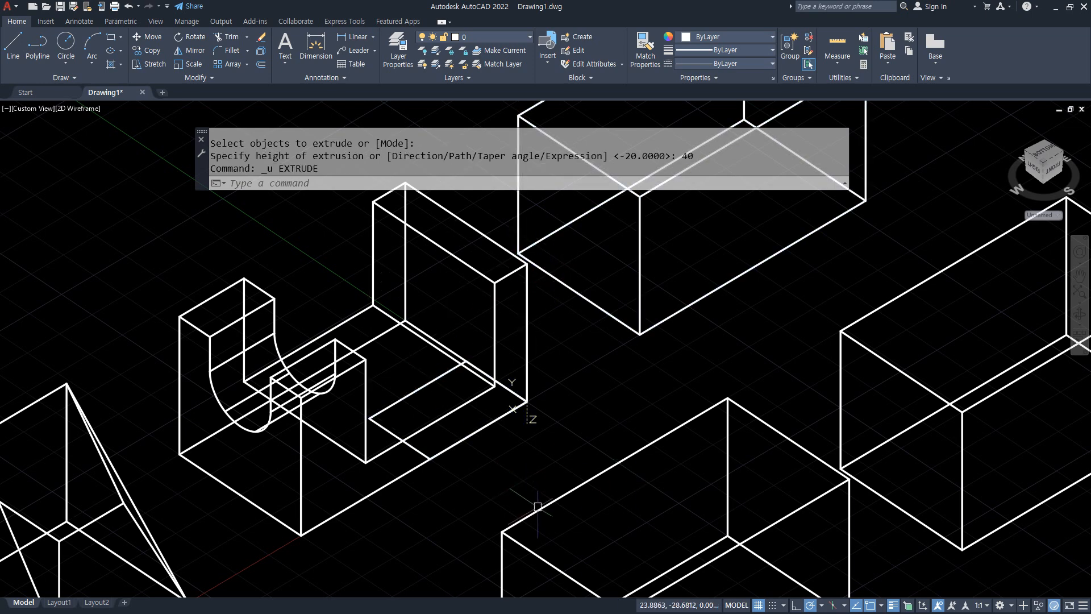
# - Extrude the base rectangle with a height of -40 so it rises through the body
pyautogui.write('ext')
pyautogui.press('Return')
pyautogui.click(387, 430)
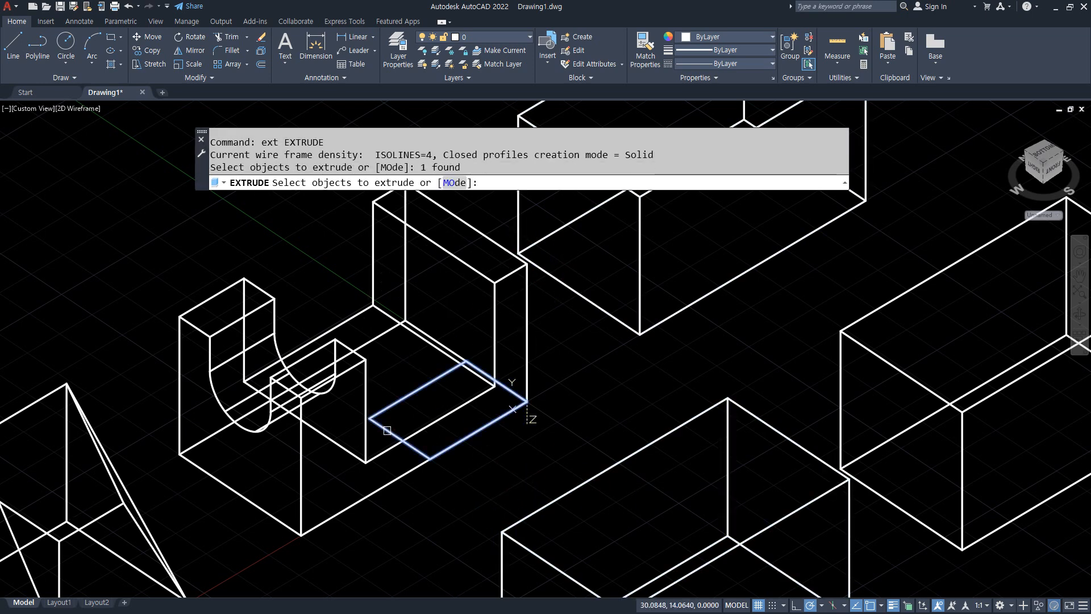
pyautogui.press('Return')
pyautogui.write('-')
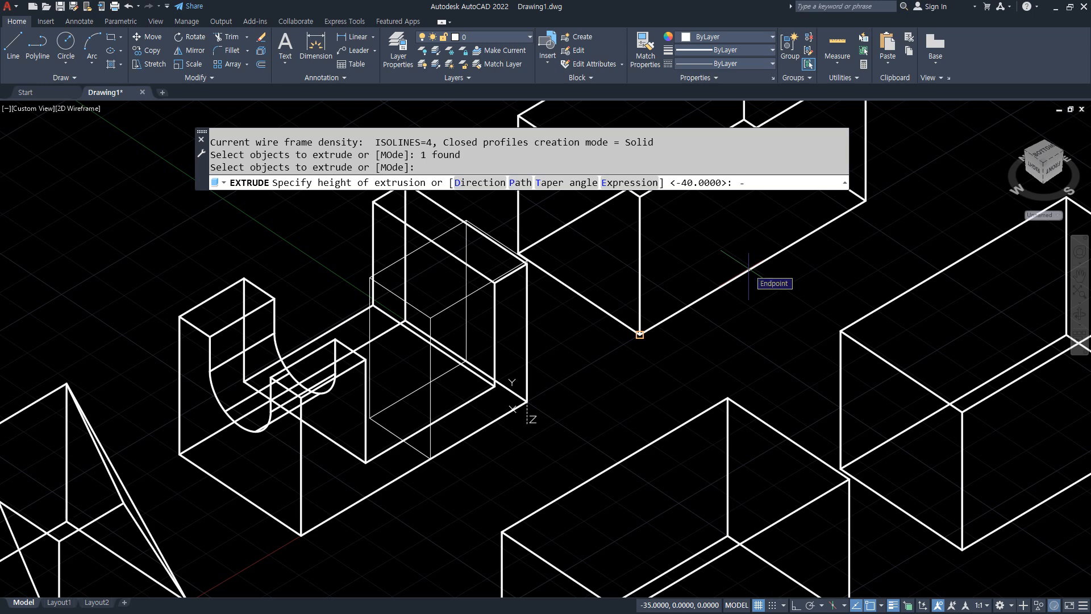
pyautogui.write('40')
pyautogui.press('Return')
# - Subtract the extruded rectangular block from the main body to cut away its right corner
pyautogui.write('s')
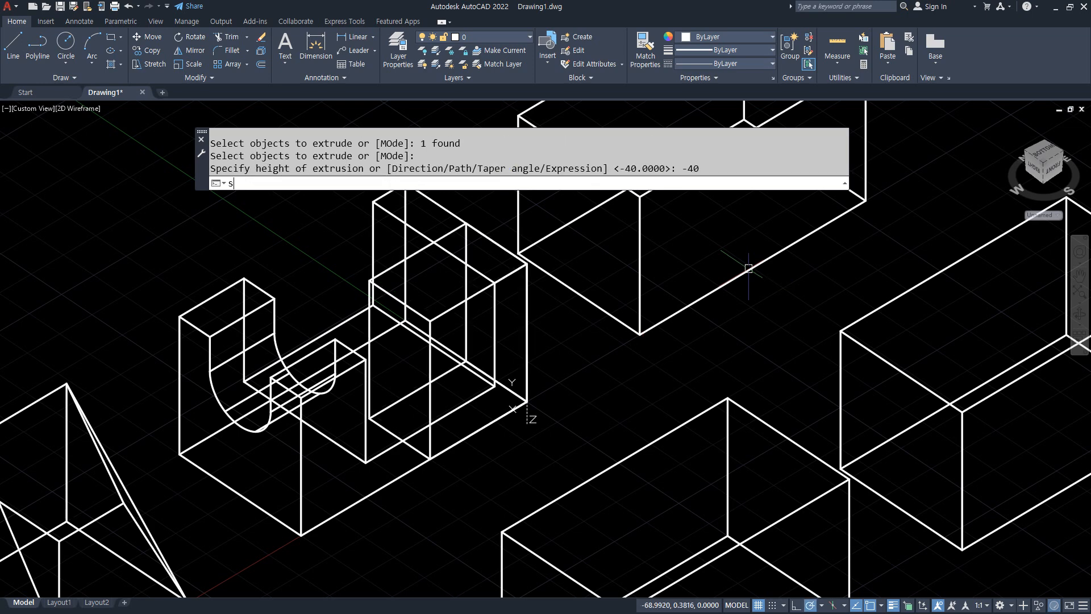
pyautogui.write('u')
pyautogui.press('Return')
pyautogui.click(530, 412)
pyautogui.press('Return')
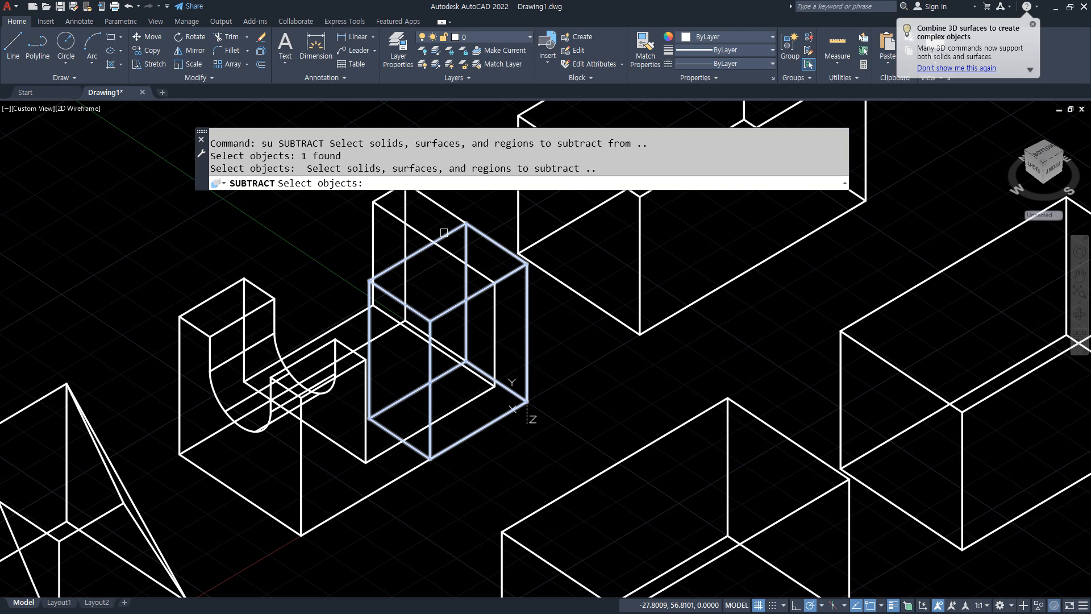
pyautogui.click(444, 232)
pyautogui.press('Return')
pyautogui.moveTo(374, 550)
pyautogui.mouseDown()
pyautogui.moveTo(112, 236)
pyautogui.moveTo(500, 406)
pyautogui.moveTo(279, 543)
pyautogui.mouseUp()
pyautogui.press('Escape')
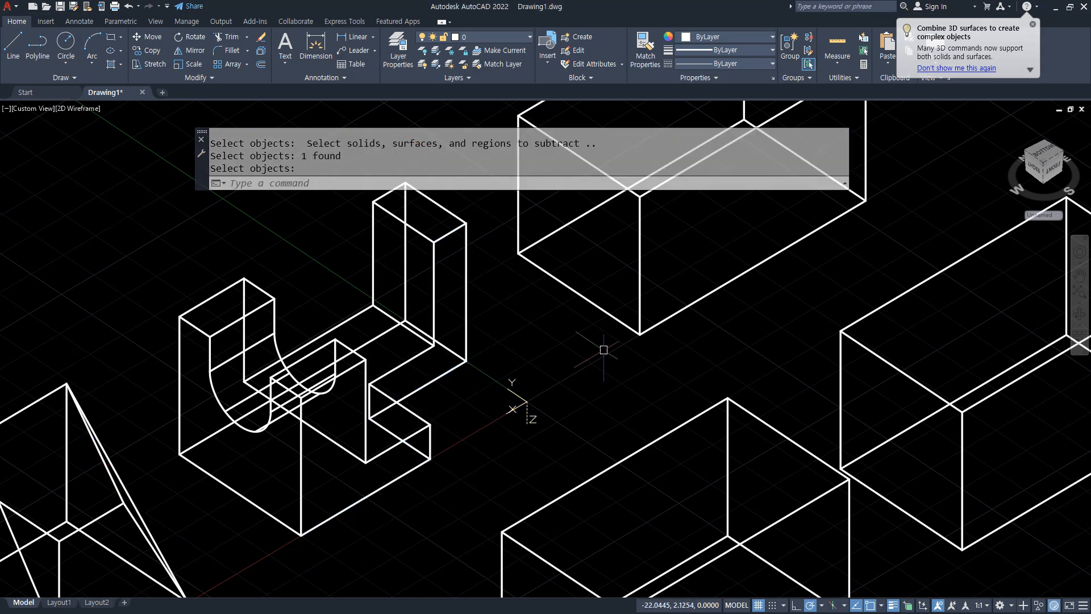
pyautogui.moveTo(676, 321)
pyautogui.mouseDown(button='middle')
pyautogui.moveTo(599, 394)
pyautogui.moveTo(571, 355)
pyautogui.mouseUp(button='middle')
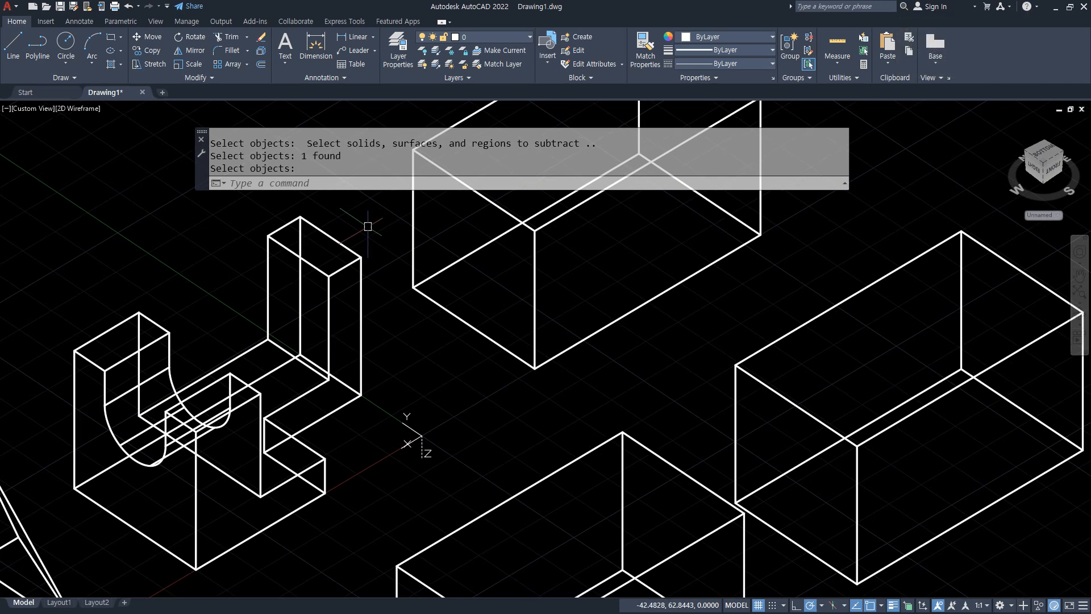
pyautogui.moveTo(710, 225); pyautogui.dragTo(543, 358, button='middle')
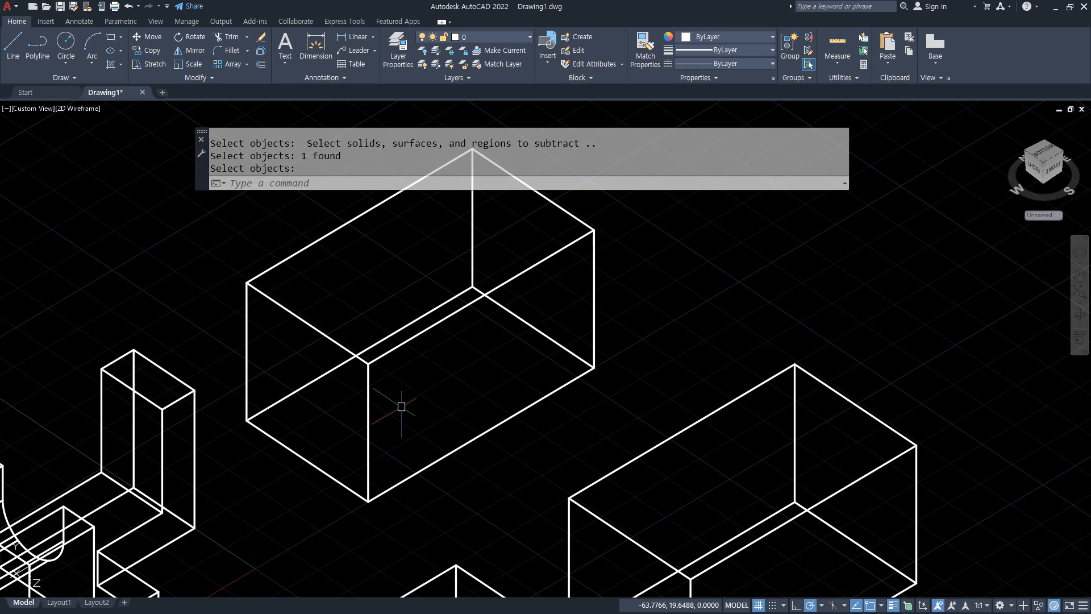
pyautogui.moveTo(271, 431)
pyautogui.mouseDown()
pyautogui.moveTo(363, 499)
pyautogui.moveTo(575, 370)
pyautogui.mouseUp()
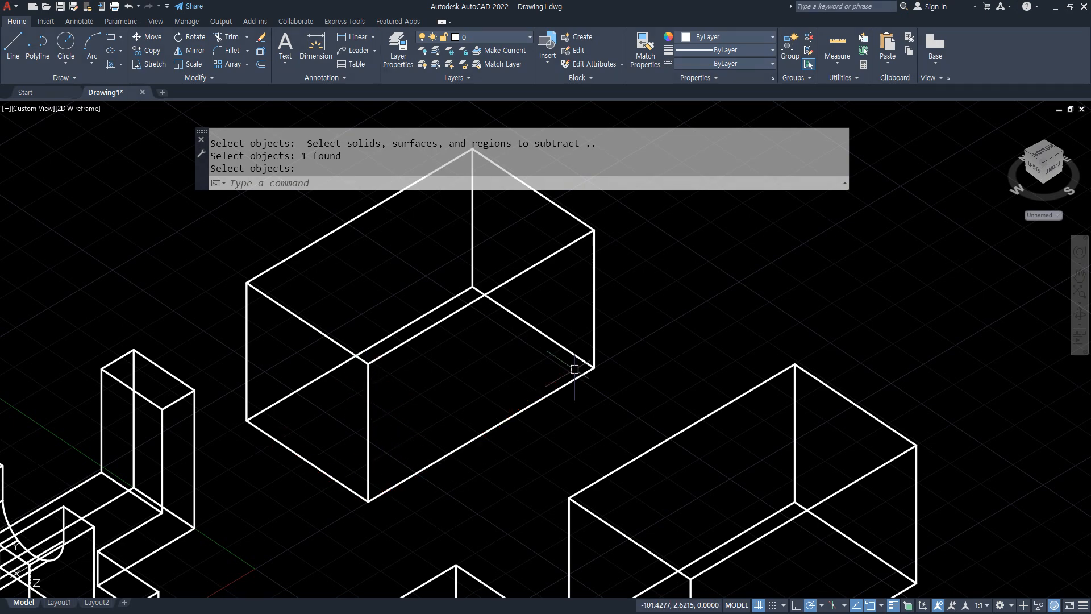
# - Reorient the UCS with three points: origin at the box's front bottom corner, X along the long bottom edge, XY plane through the short bottom edge
pyautogui.write('UCS')
pyautogui.press('Return')
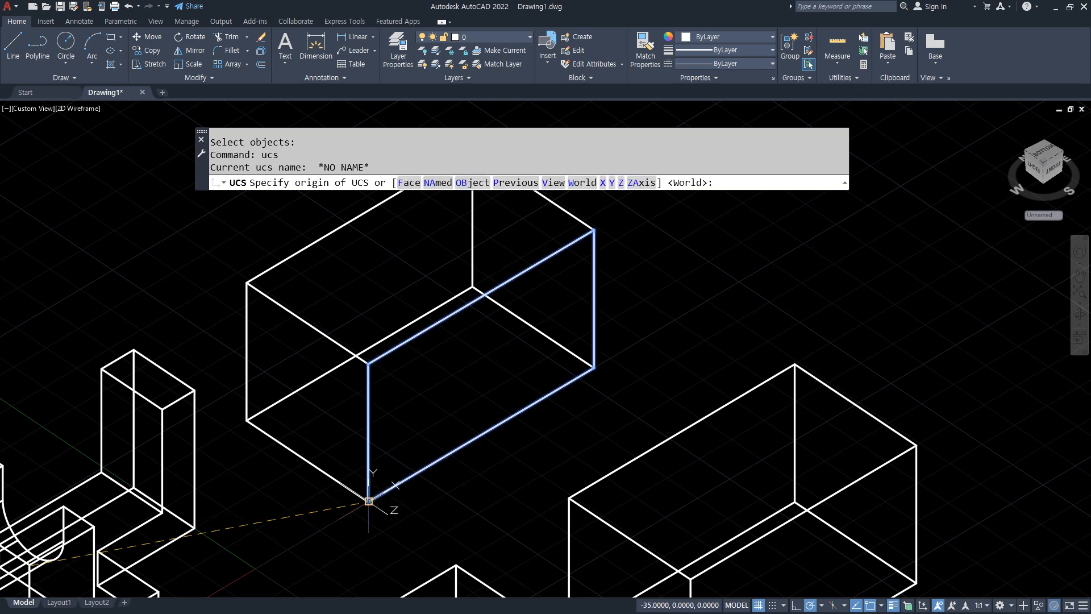
pyautogui.click(369, 501)
pyautogui.click(593, 368)
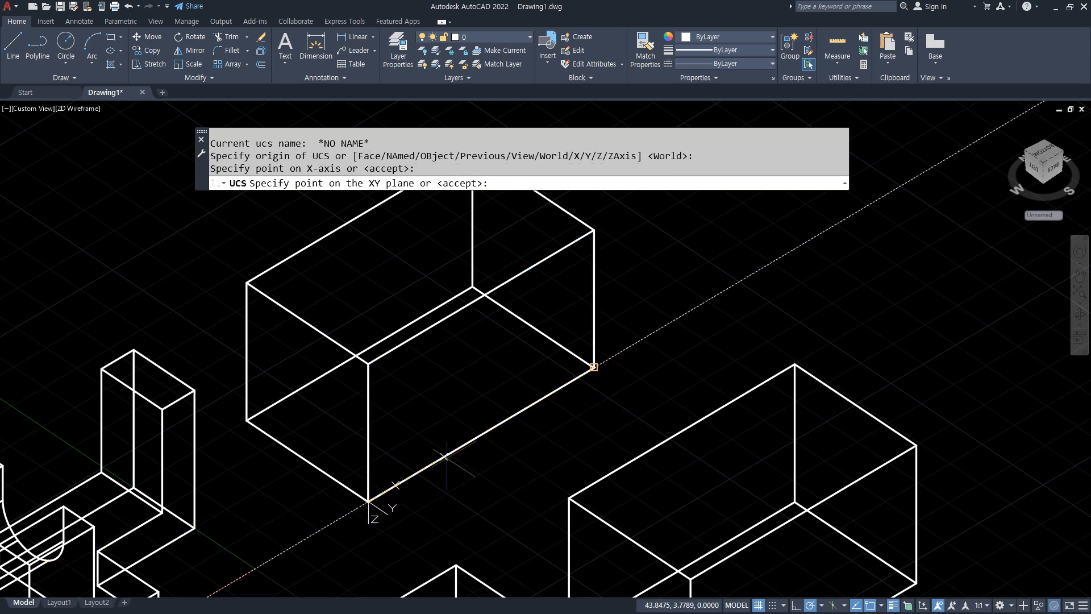
pyautogui.click(248, 420)
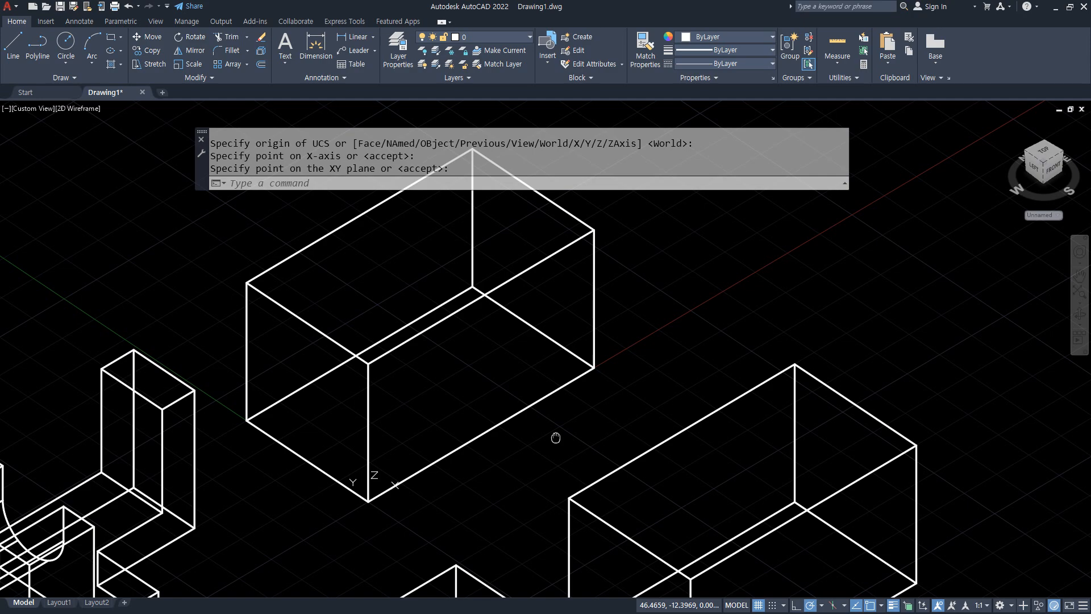
pyautogui.moveTo(555, 438)
pyautogui.mouseDown(button='middle')
pyautogui.moveTo(465, 446)
pyautogui.moveTo(561, 453)
pyautogui.mouseUp(button='middle')
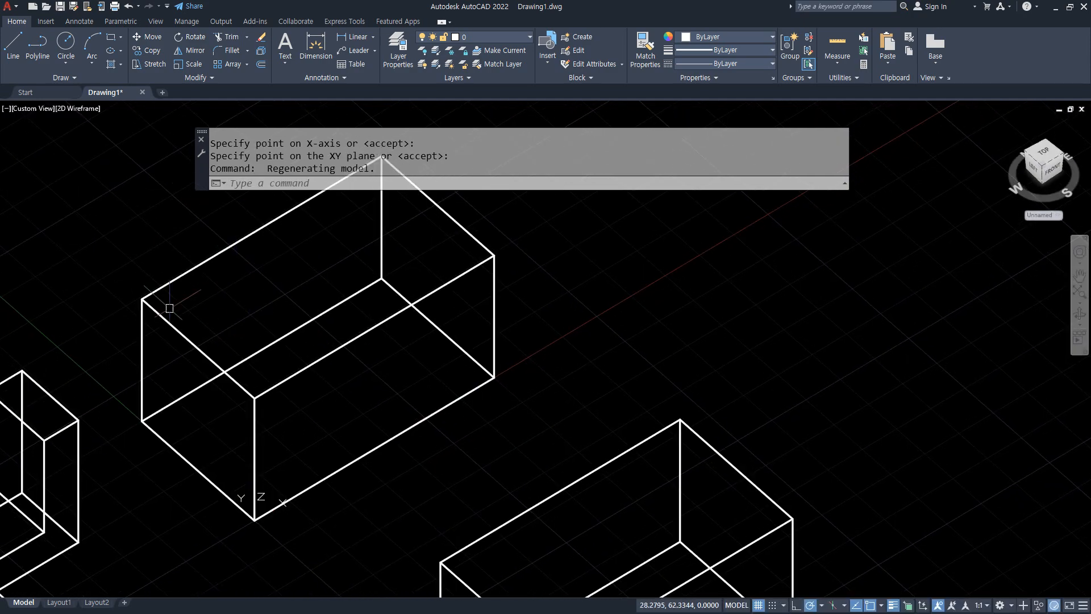
pyautogui.moveTo(369, 320); pyautogui.dragTo(375, 351, button='middle')
pyautogui.write('rec')
pyautogui.moveTo(495, 294); pyautogui.dragTo(512, 315, button='middle')
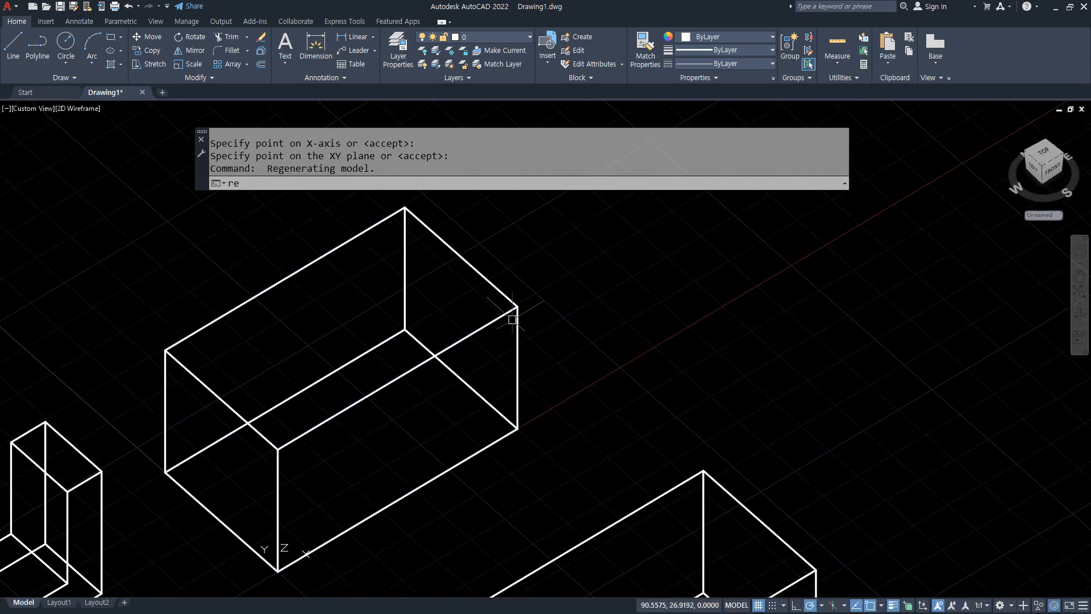
pyautogui.press('space')
pyautogui.click(404, 207)
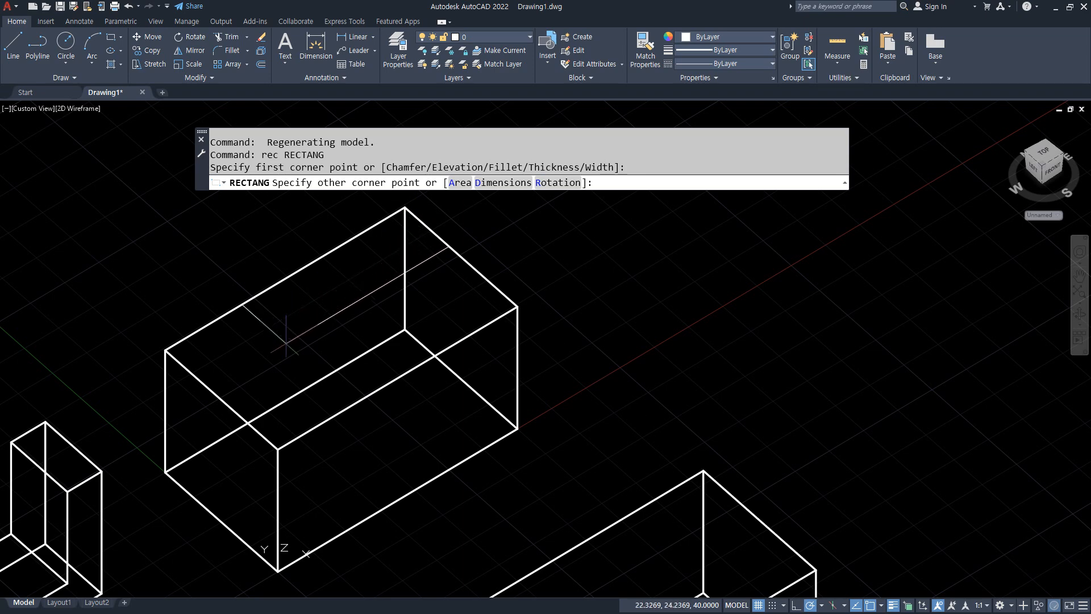
pyautogui.press('Escape')
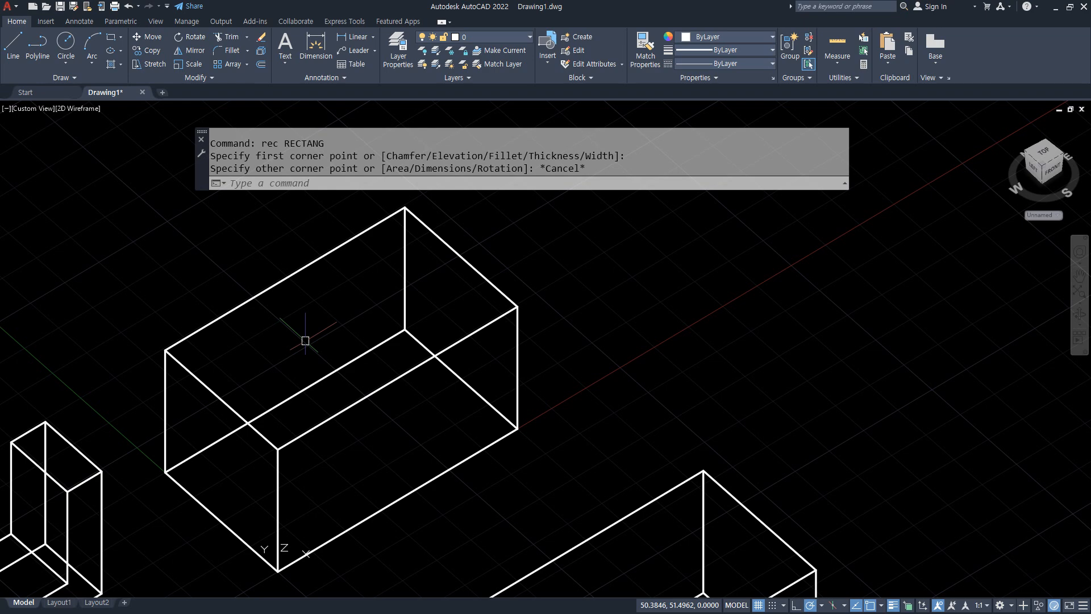
# - Draw a line along the short left edge of the box's top face
pyautogui.write('l')
pyautogui.press('Return')
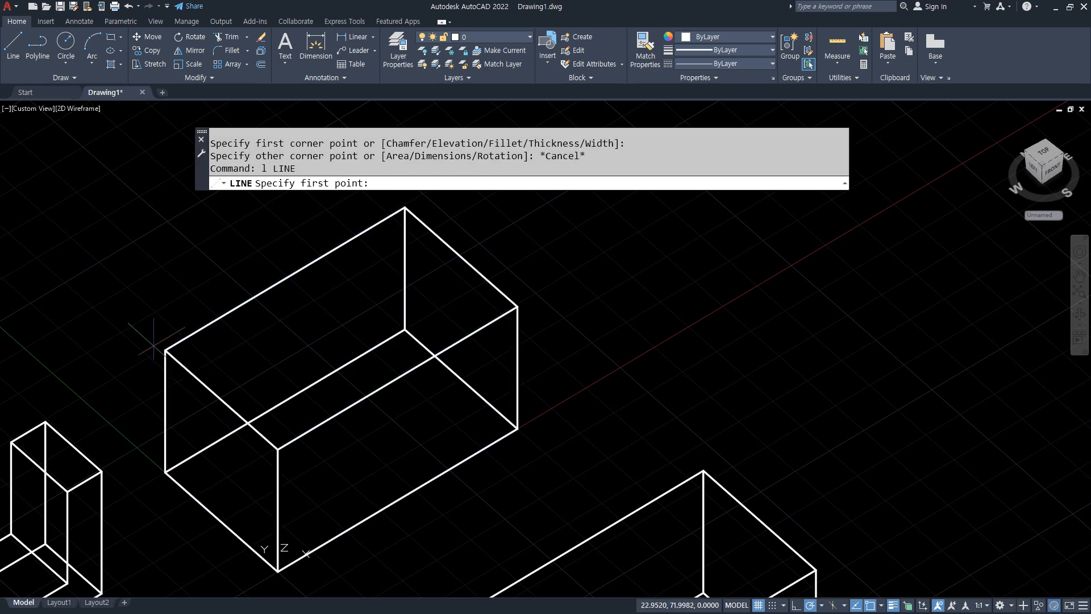
pyautogui.click(166, 349)
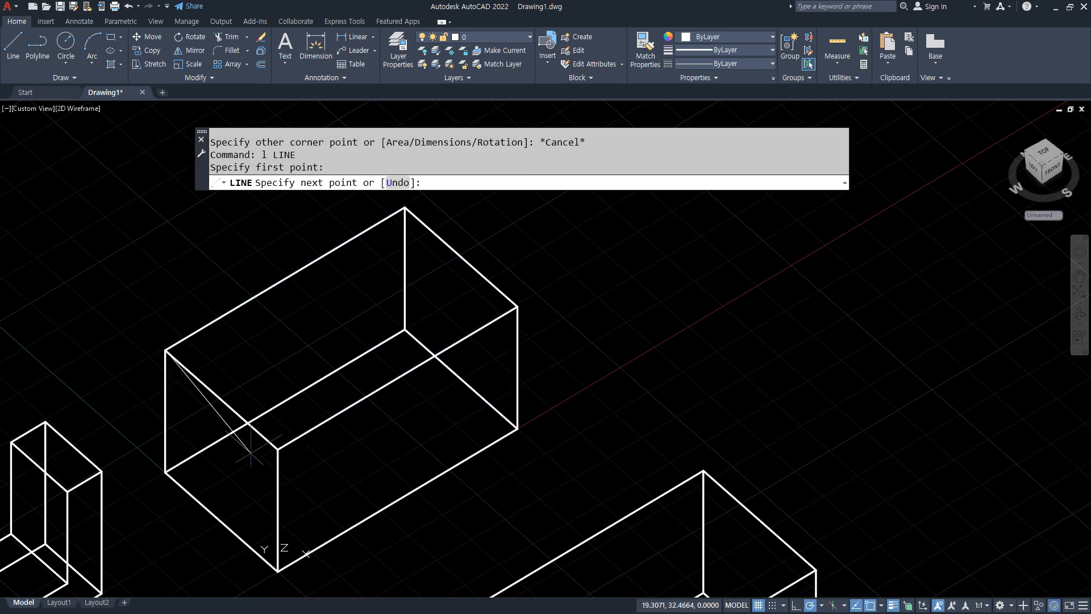
pyautogui.click(278, 449)
pyautogui.press('Return')
# - Offset the line on the top face's short edge by 20 toward the inside of the face
pyautogui.write('o')
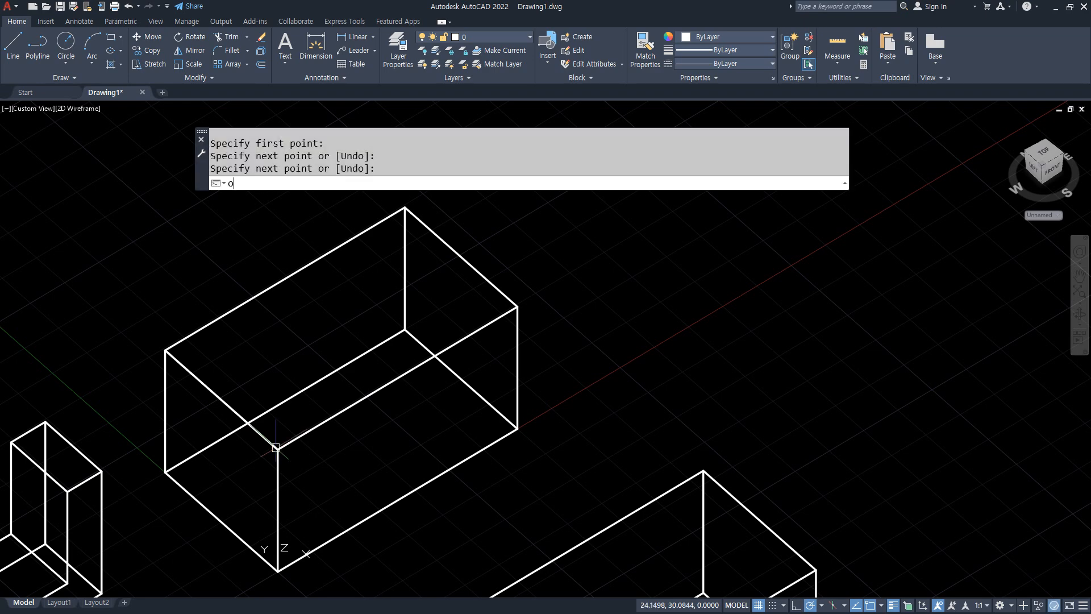
pyautogui.press('Return')
pyautogui.write('20')
pyautogui.press('Return')
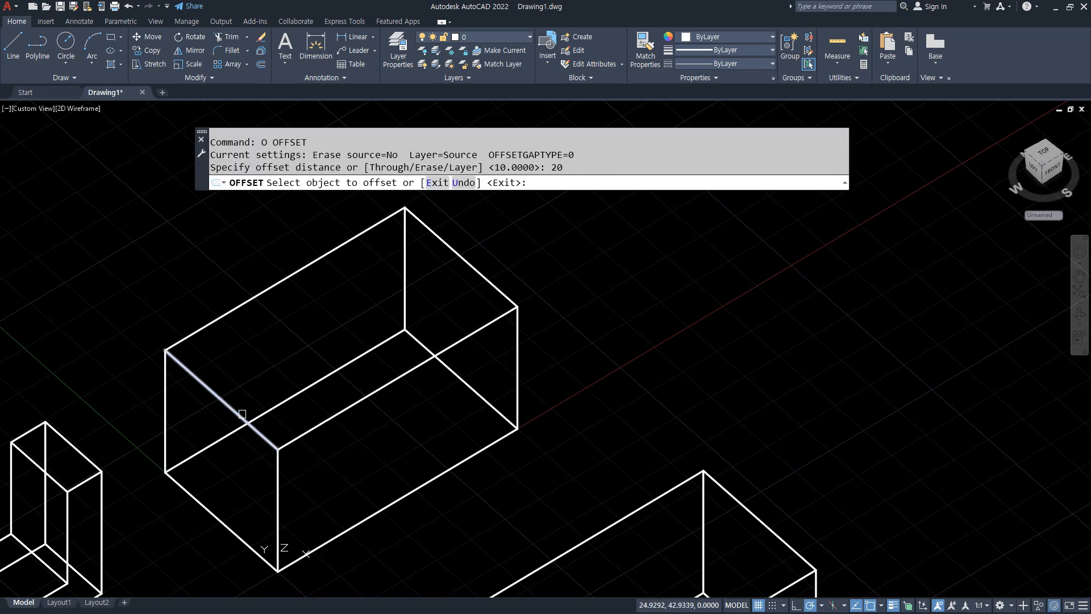
pyautogui.click(228, 402)
pyautogui.click(262, 369)
pyautogui.press('Return')
# - Try offsetting the inner top-face line by a further 30, and erase the resulting copy
pyautogui.press('Return')
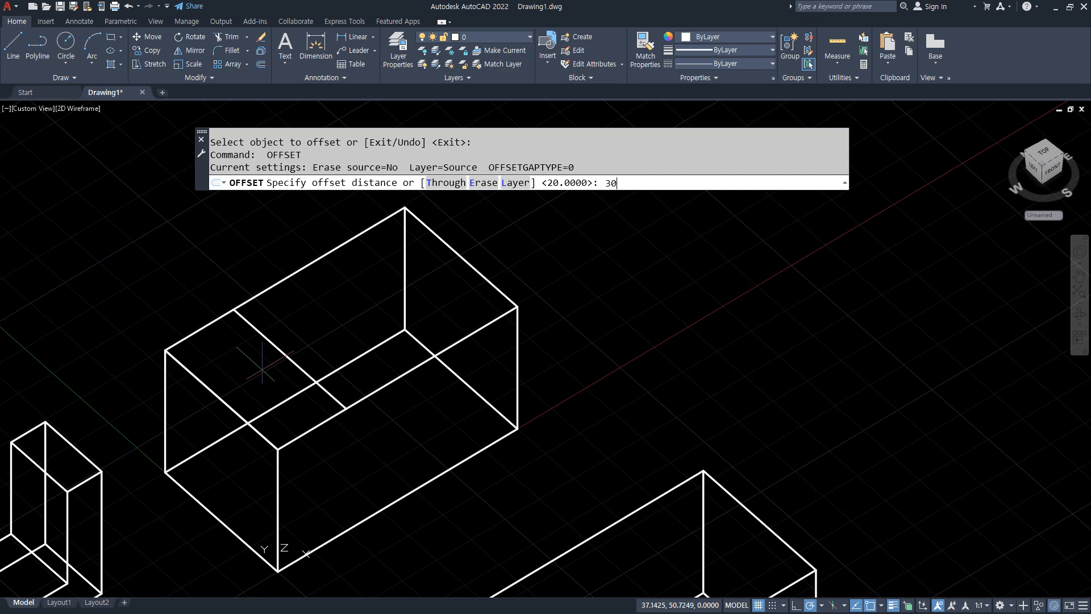
pyautogui.press('Return')
pyautogui.click(284, 354)
pyautogui.click(324, 313)
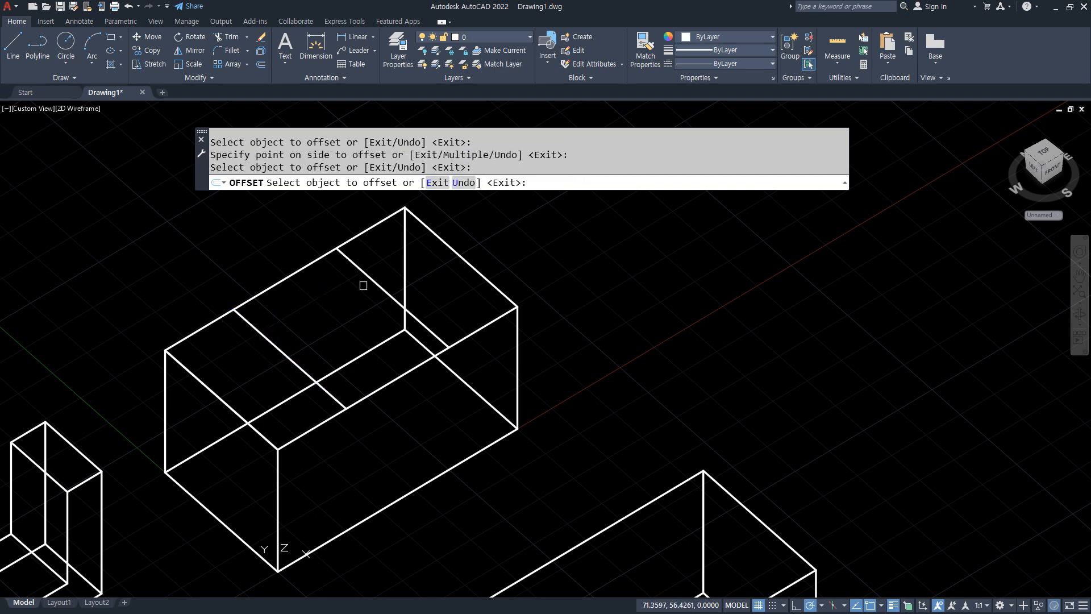
pyautogui.press('Escape')
pyautogui.click(366, 274)
pyautogui.write('e')
pyautogui.press('Return')
# - Offset the line on the top face's short left edge by 30 toward the inside of the face
pyautogui.write('o')
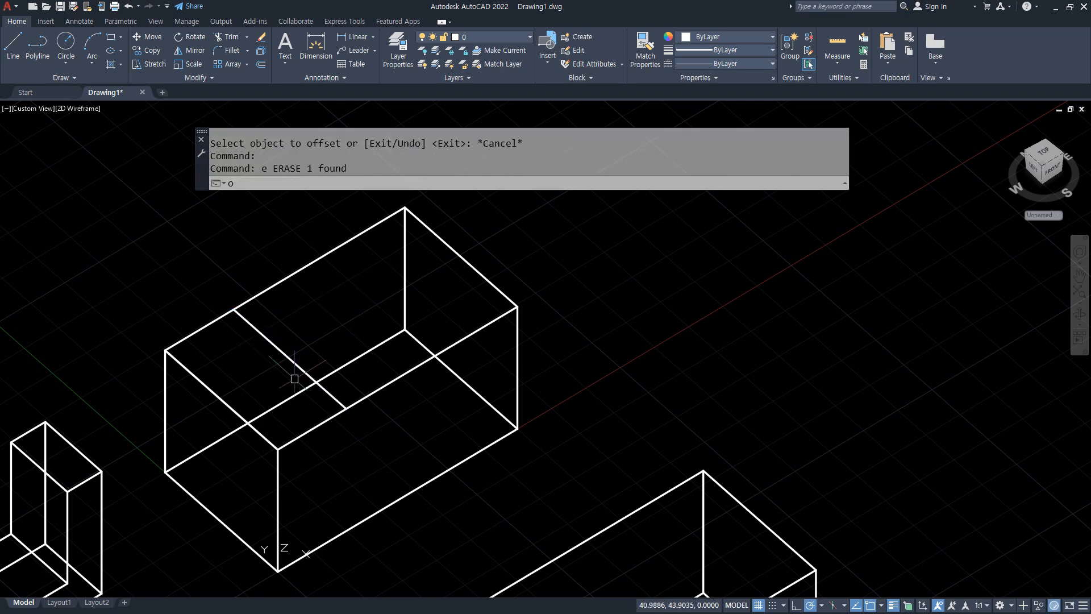
pyautogui.press('Return')
pyautogui.write('30')
pyautogui.press('Return')
pyautogui.click(208, 388)
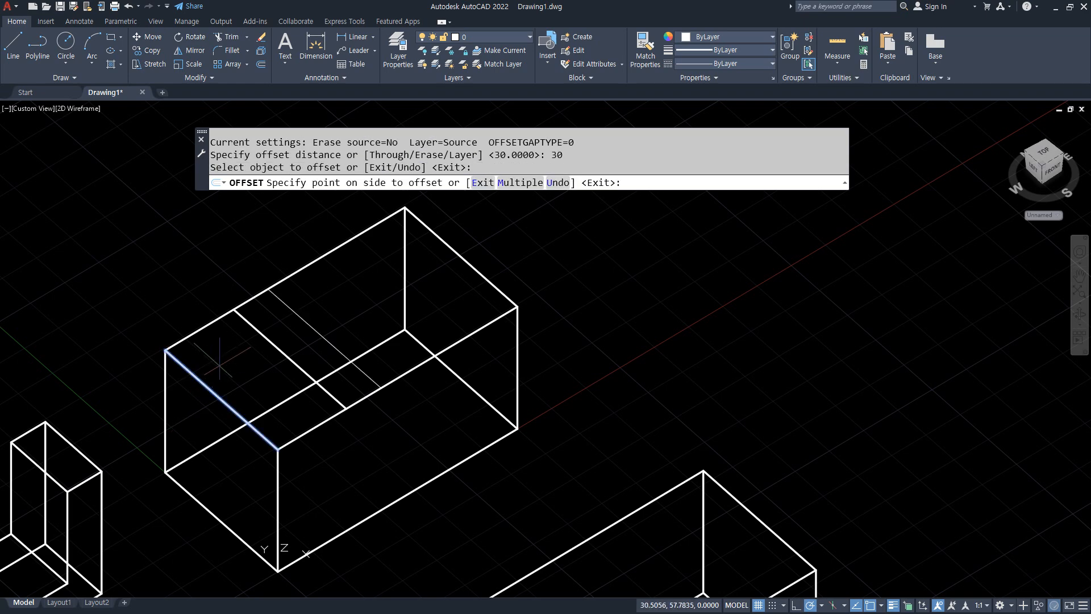
pyautogui.click(220, 362)
pyautogui.press('Return')
# - Draw a connecting line from the midpoint of the 20 offset line straight across to the 30 offset line
pyautogui.write('l')
pyautogui.press('Return')
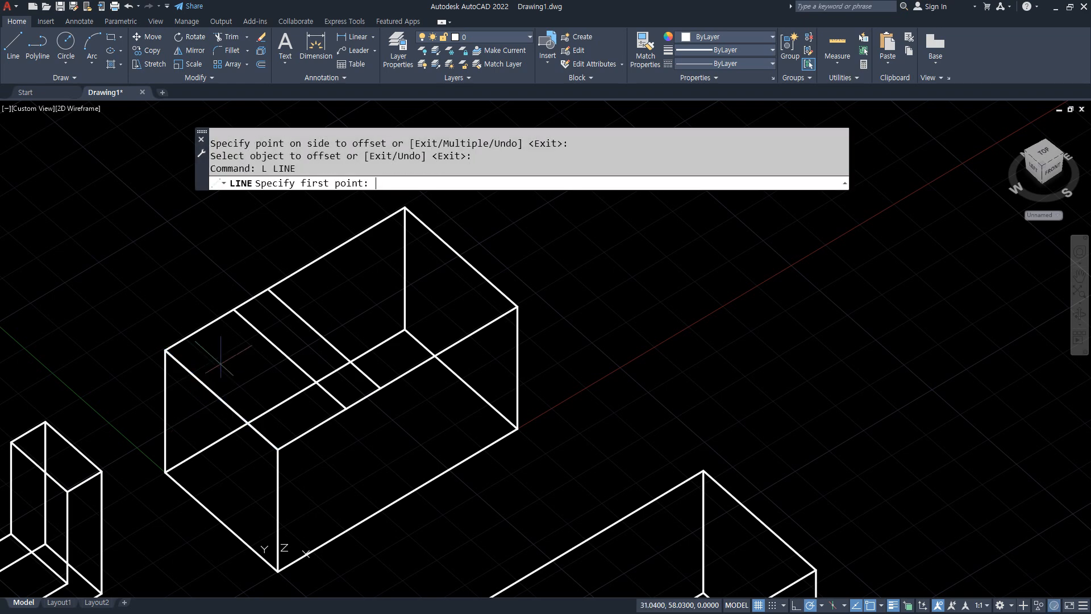
pyautogui.write('mid')
pyautogui.press('Return')
pyautogui.click(288, 360)
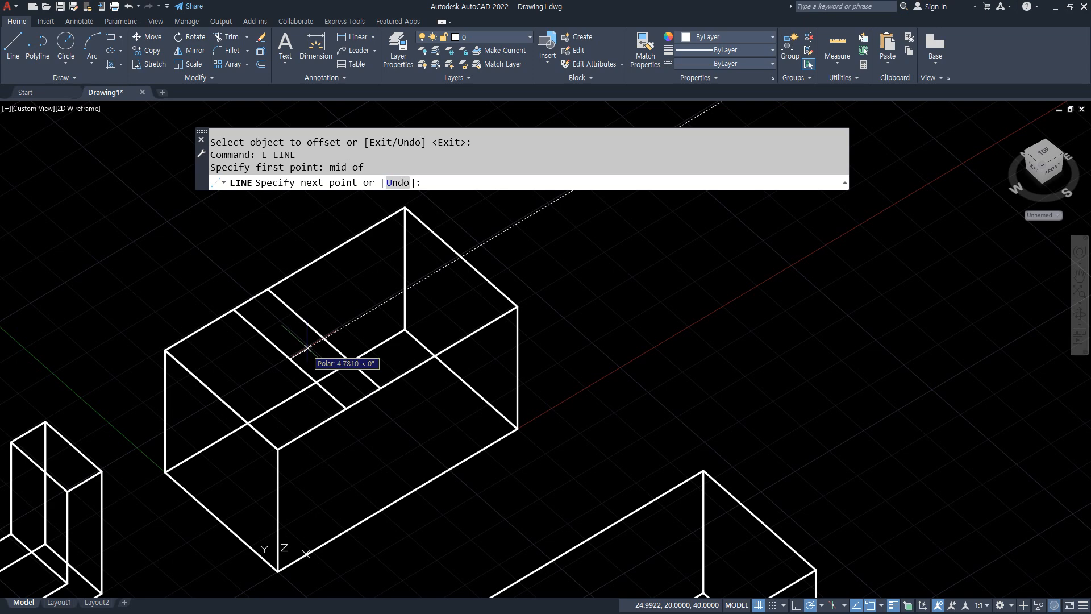
pyautogui.click(323, 338)
pyautogui.press('Return')
# - Fillet the short connecting line with both offset lines at zero radius to form a stepped line across the top face
pyautogui.write('f')
pyautogui.press('Return')
pyautogui.click(311, 329)
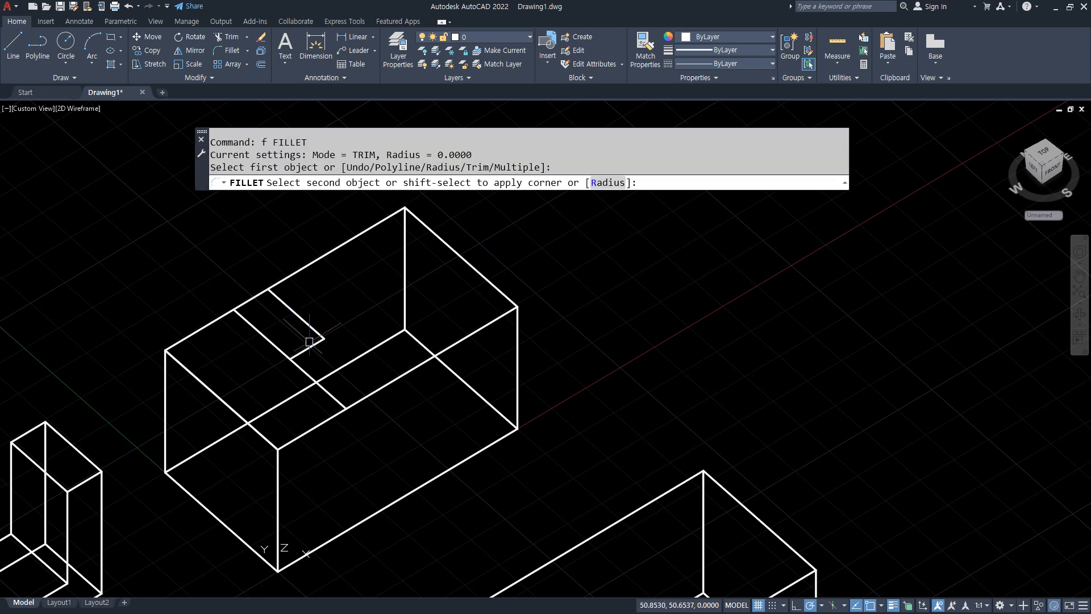
pyautogui.click(308, 348)
pyautogui.press('Return')
pyautogui.click(305, 351)
pyautogui.click(339, 403)
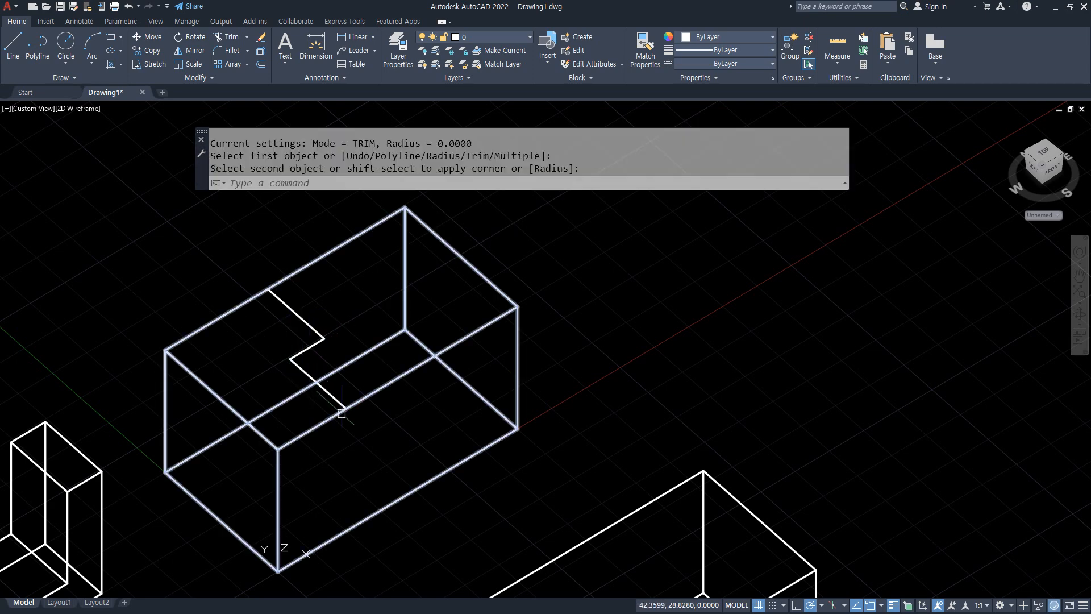
# - Draw separate lines along the top face edges from the stepped line's front end around the right side to its rear end
pyautogui.write('l')
pyautogui.press('Return')
pyautogui.click(344, 407)
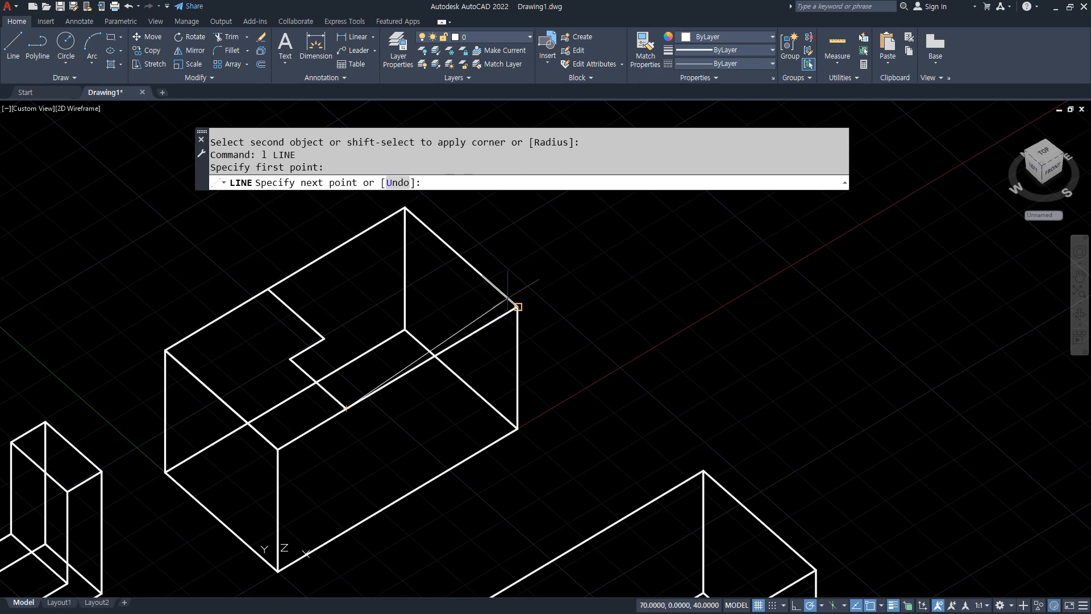
pyautogui.click(404, 208)
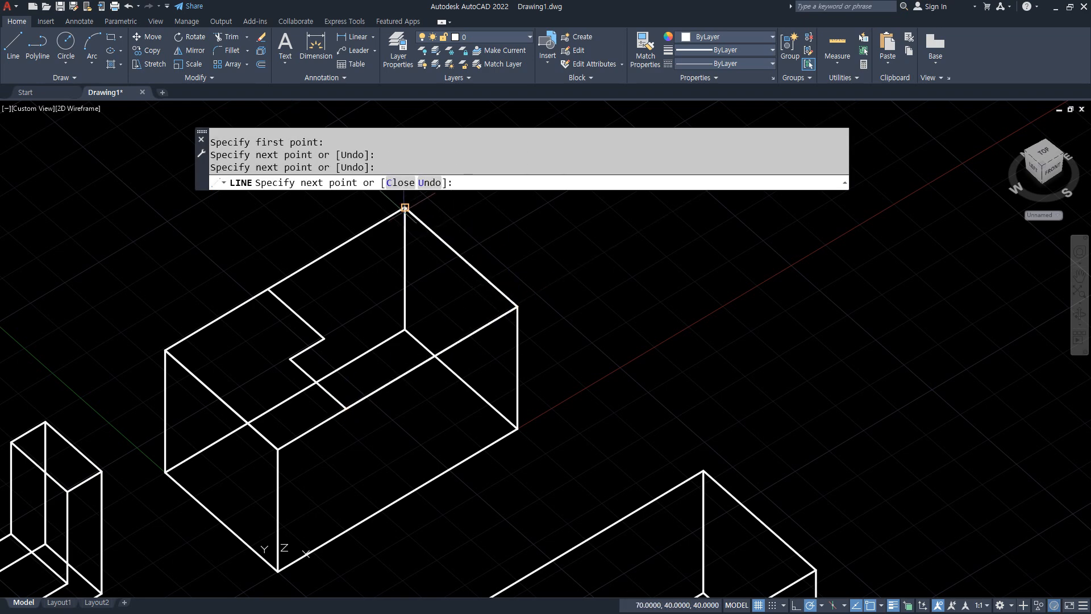
pyautogui.click(267, 288)
pyautogui.press('Return')
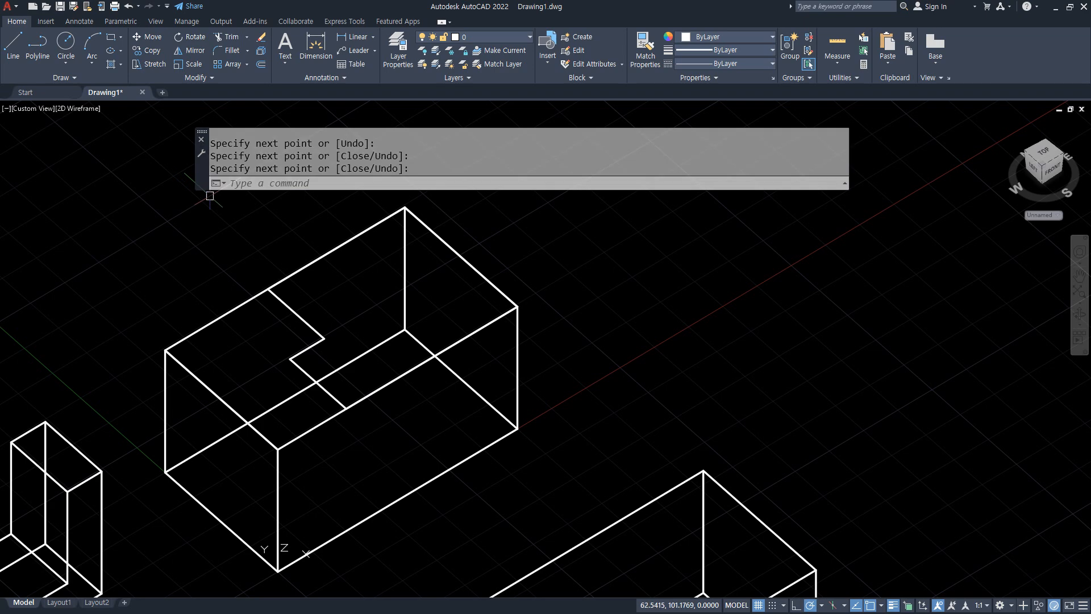
# - Select the stepped outline to check its separate segments, and undo the lines drawn along the top face edges
pyautogui.moveTo(231, 227); pyautogui.dragTo(233, 276, button='middle')
pyautogui.click(165, 202)
pyautogui.click(534, 471)
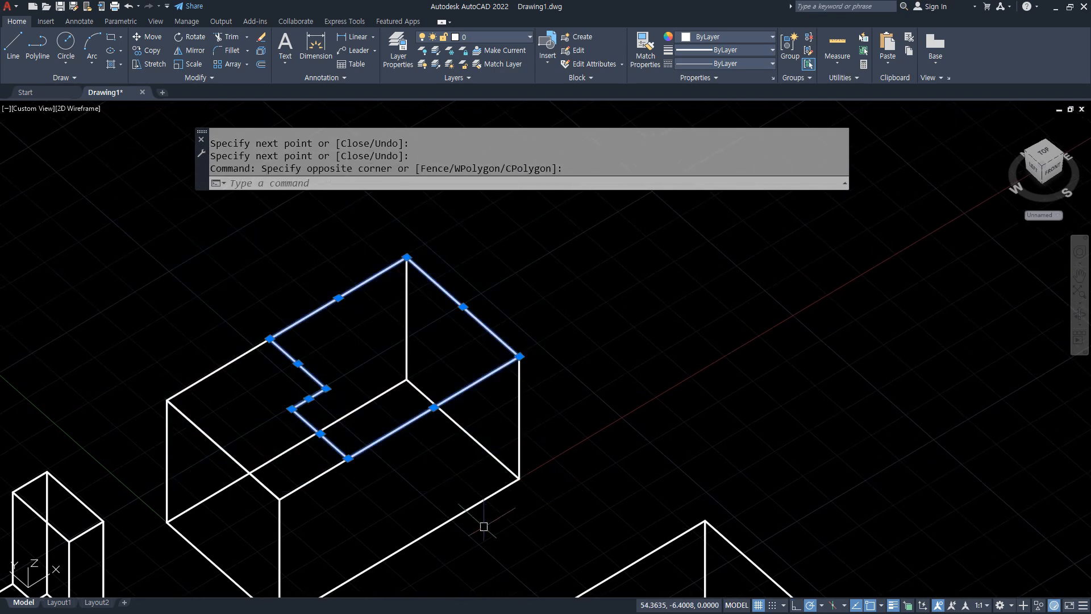
pyautogui.press('Escape')
pyautogui.hotkey('ctrl', 'z')
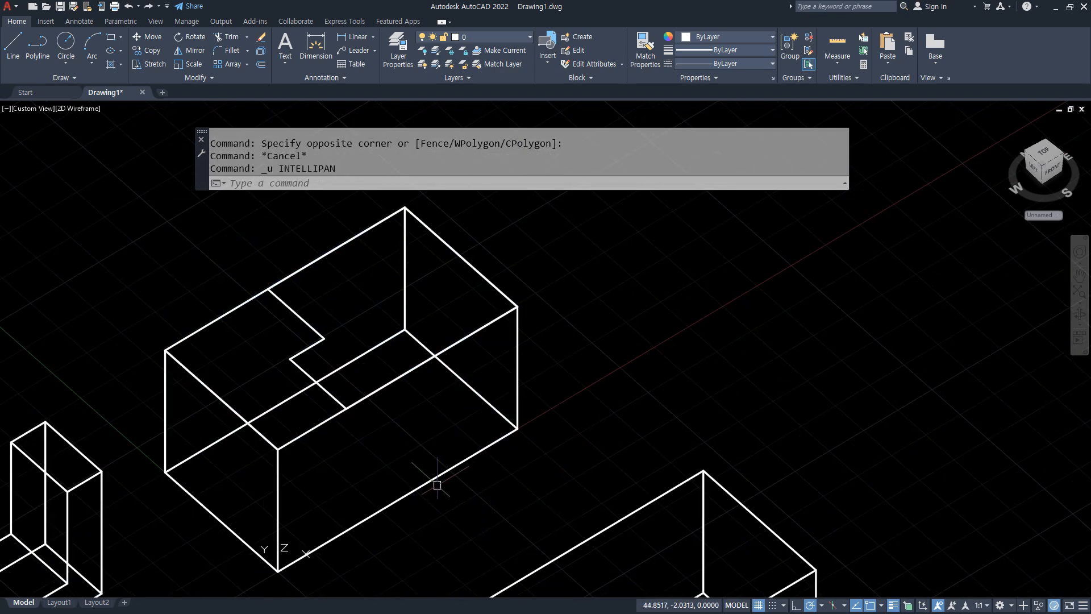
pyautogui.hotkey('ctrl', 'z')
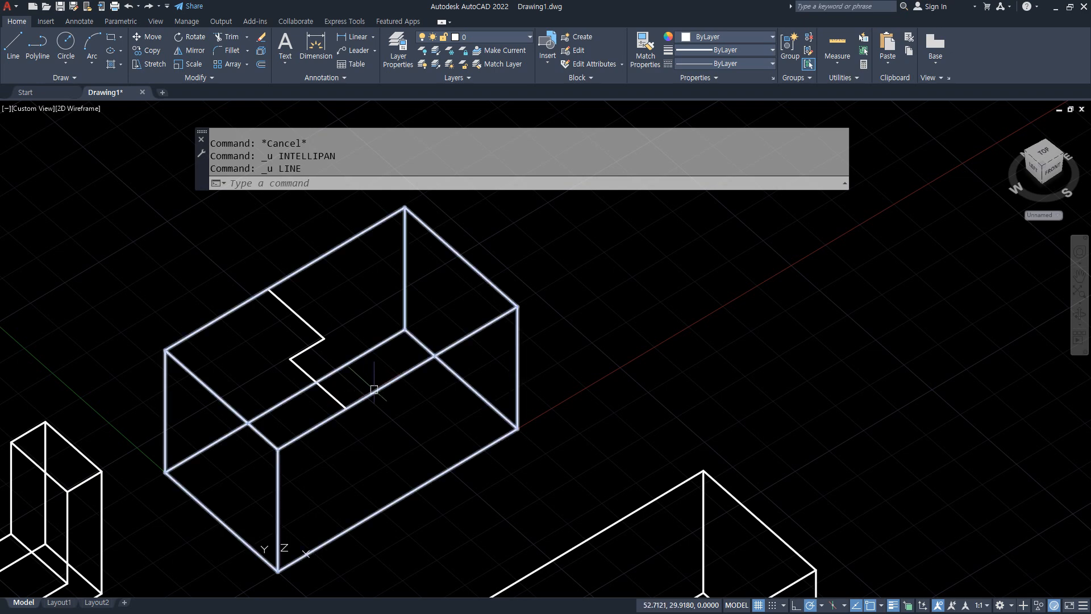
# - Draw a single polyline along the top face edges from the stepped line's front end through both right corners to its rear end
pyautogui.write('pl')
pyautogui.press('Return')
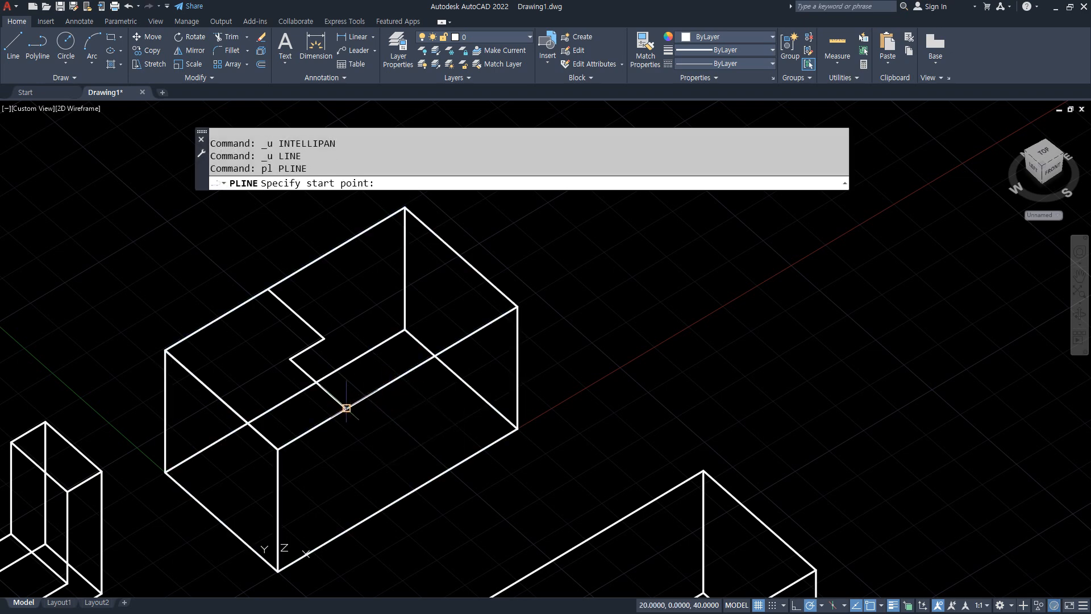
pyautogui.click(346, 408)
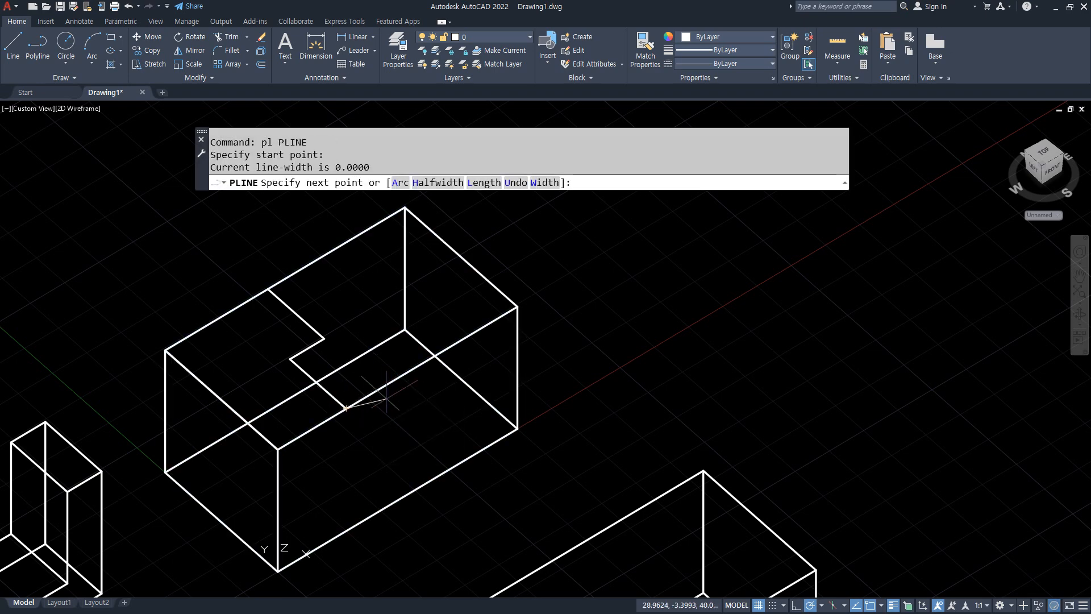
pyautogui.click(405, 209)
pyautogui.click(268, 289)
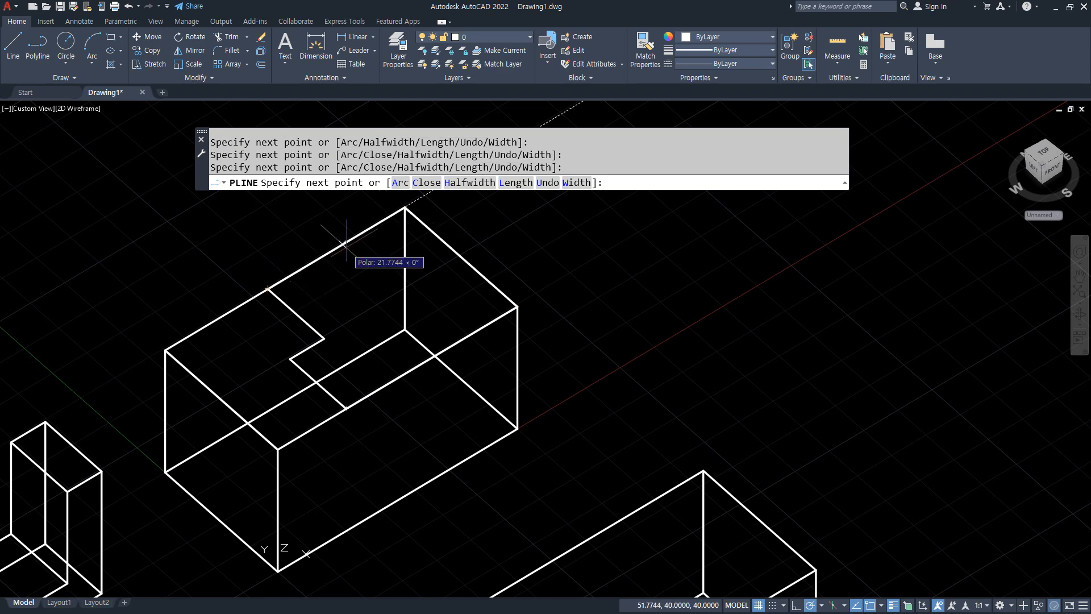
pyautogui.press('Return')
pyautogui.click(325, 255)
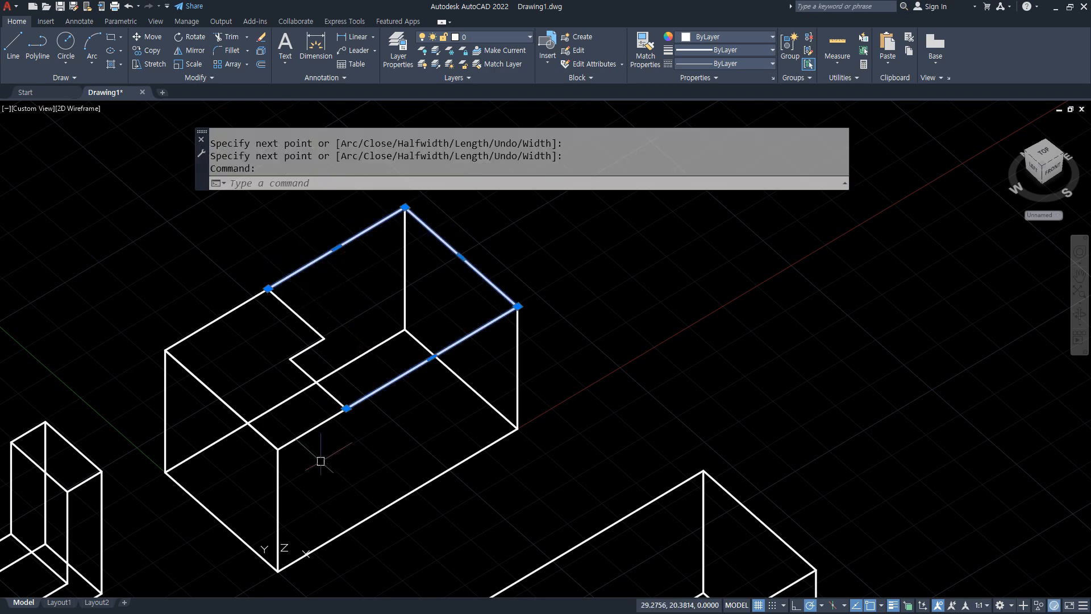
pyautogui.press('Escape')
# - Join the three stepped line segments to the edge polyline with PEDIT to form one closed profile
pyautogui.write('pe')
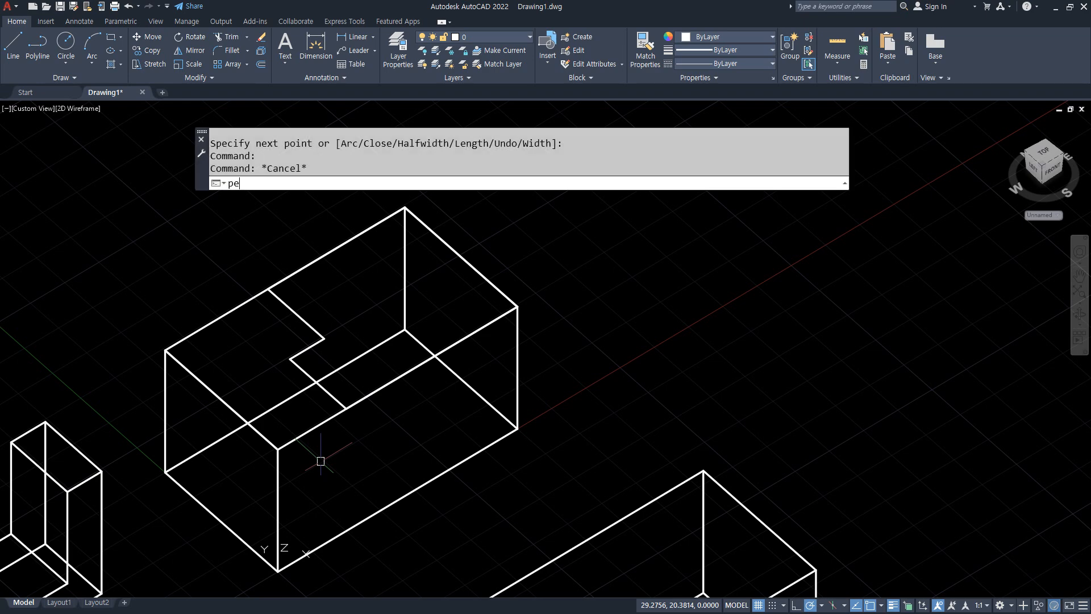
pyautogui.press('Return')
pyautogui.click(364, 397)
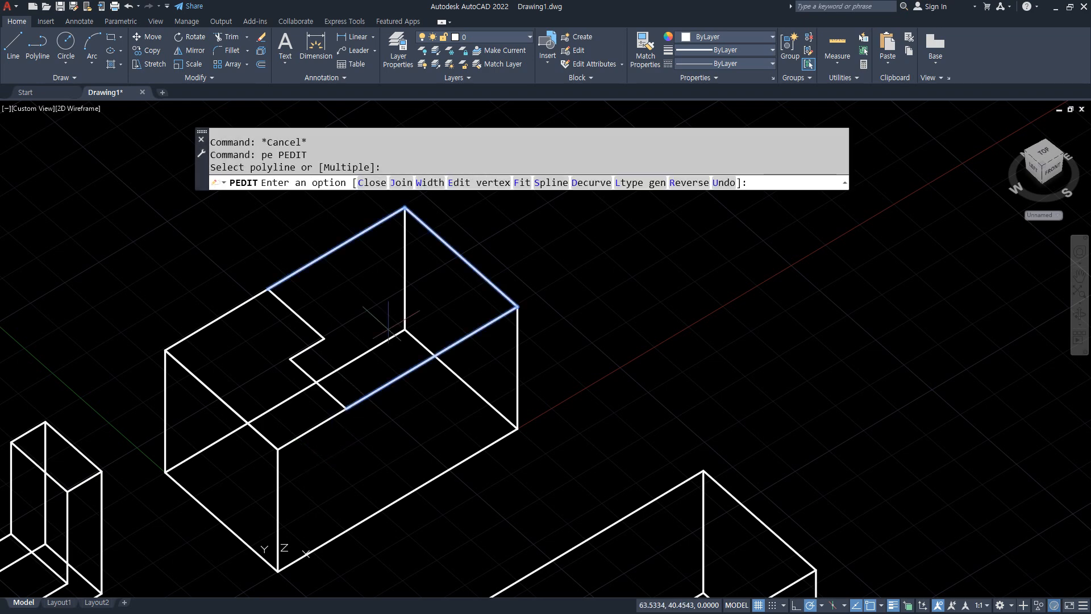
pyautogui.click(401, 183)
pyautogui.click(309, 317)
pyautogui.click(309, 346)
pyautogui.click(302, 365)
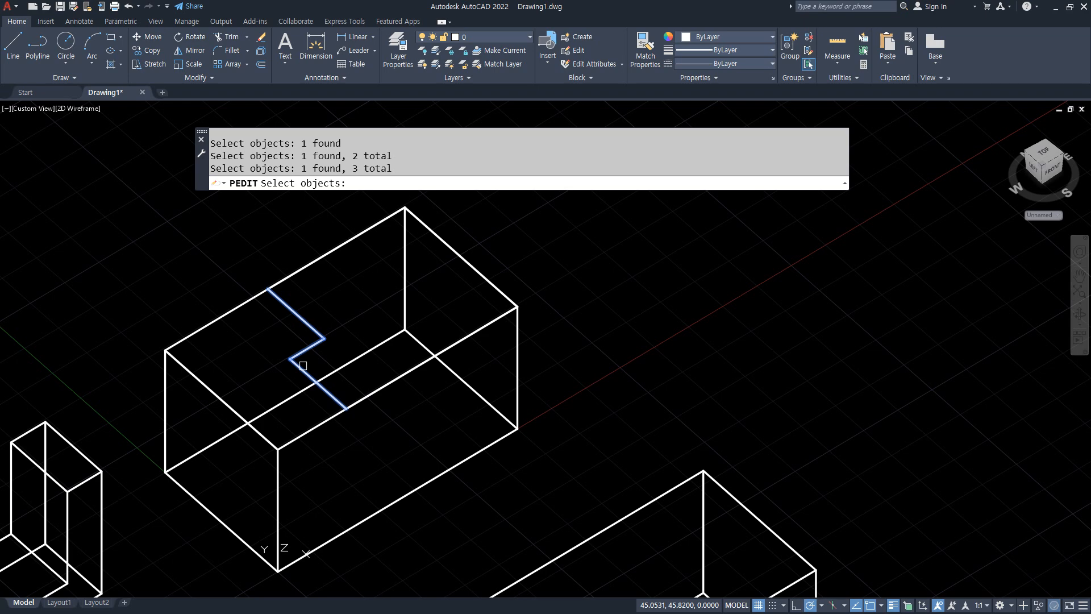
pyautogui.press('Return')
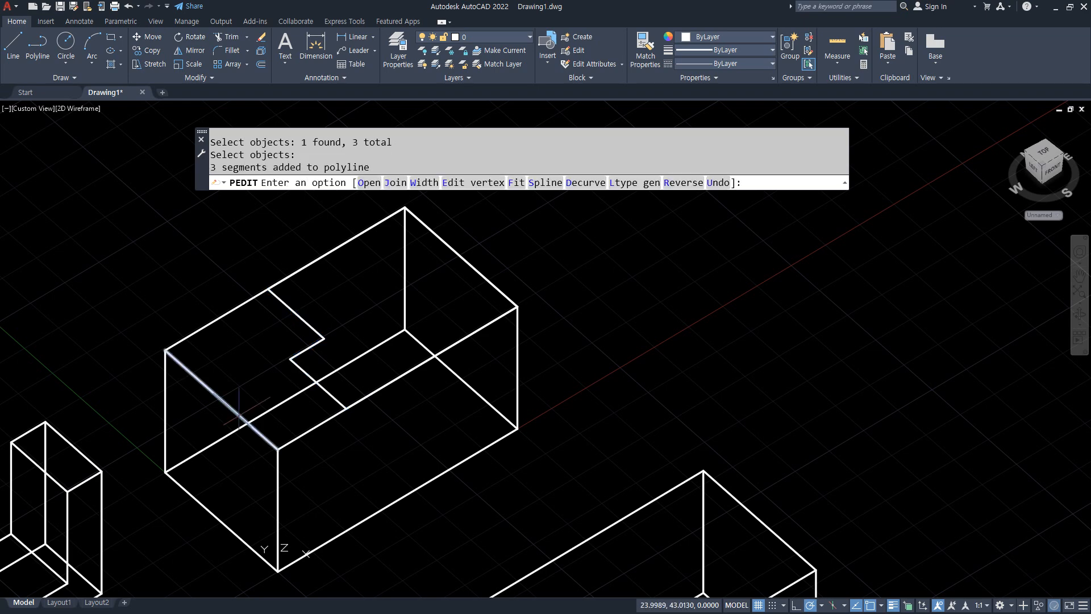
pyautogui.press('Return')
pyautogui.click(334, 393)
pyautogui.press('Escape')
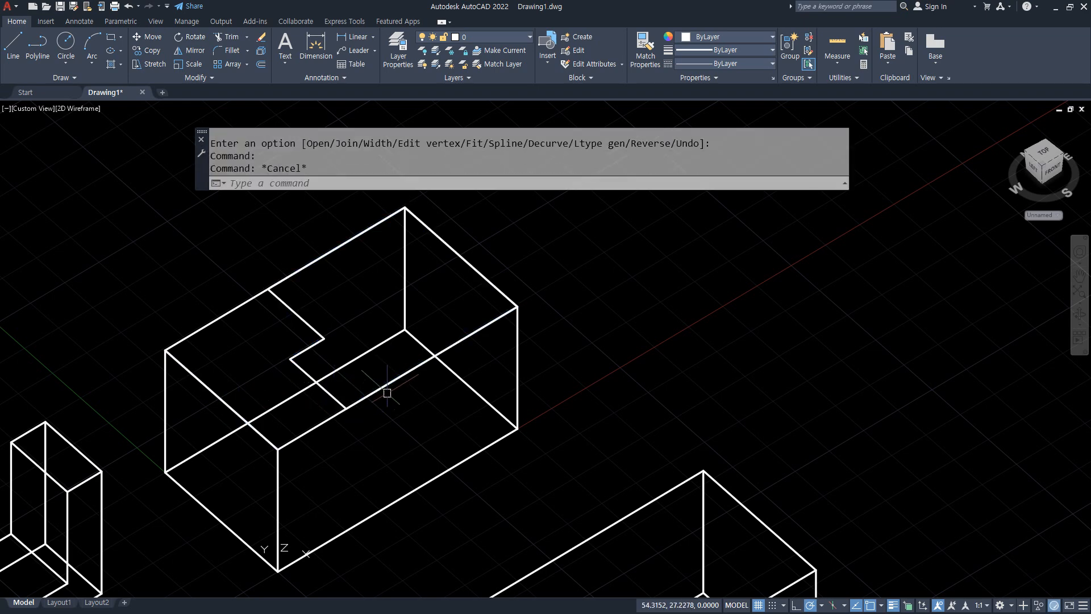
# - Extrude the closed stepped profile on the box's top face by -20
pyautogui.write('ext')
pyautogui.press('Return')
pyautogui.click(361, 377)
pyautogui.press('Return')
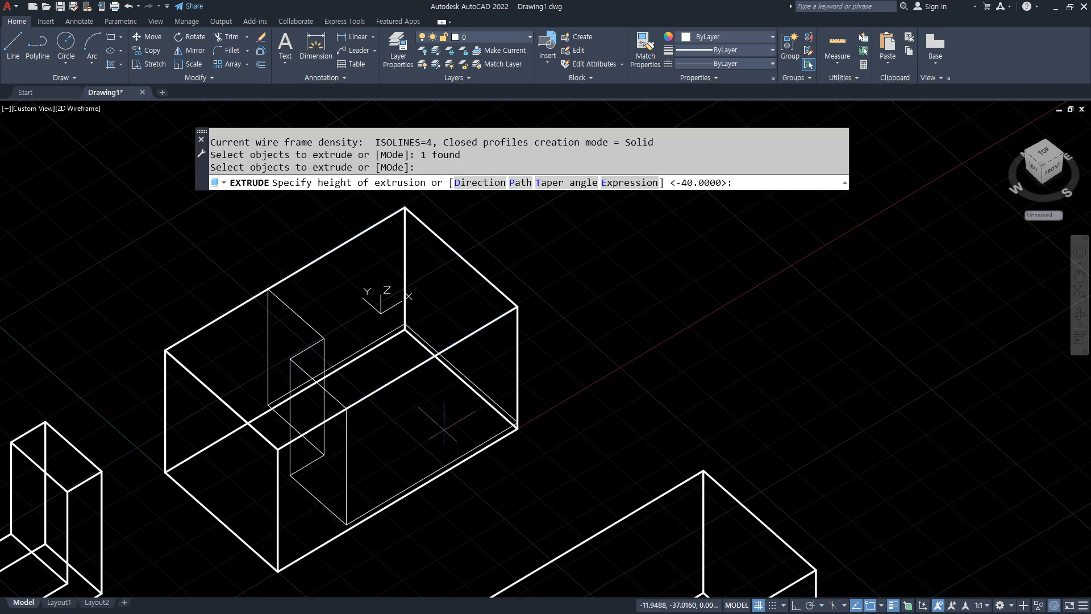
pyautogui.write('-20')
pyautogui.press('Return')
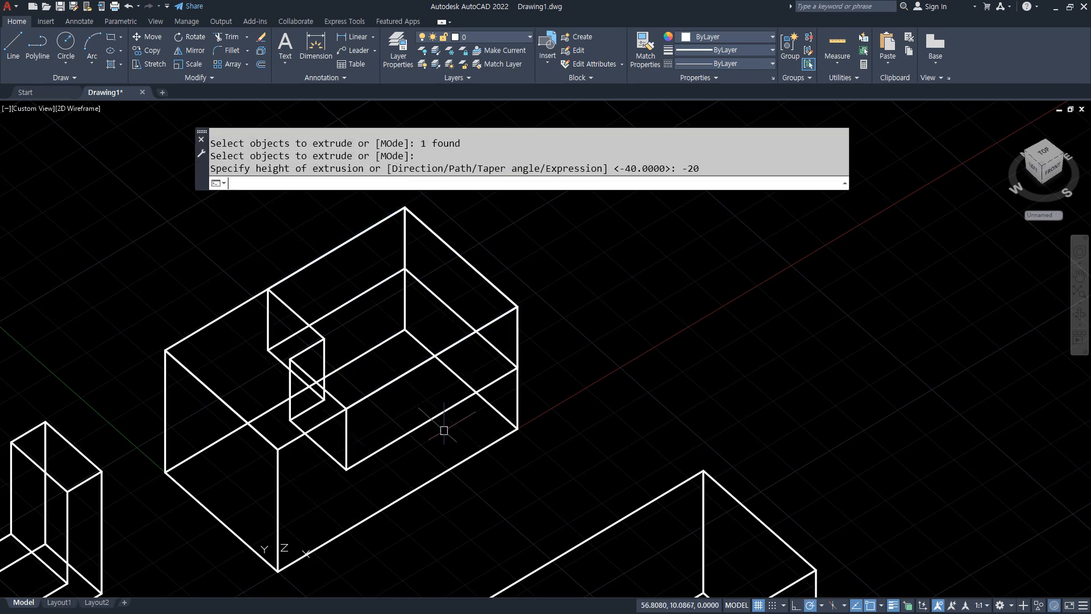
# - Subtract the extruded stepped shape from the box
pyautogui.write('su')
pyautogui.press('Return')
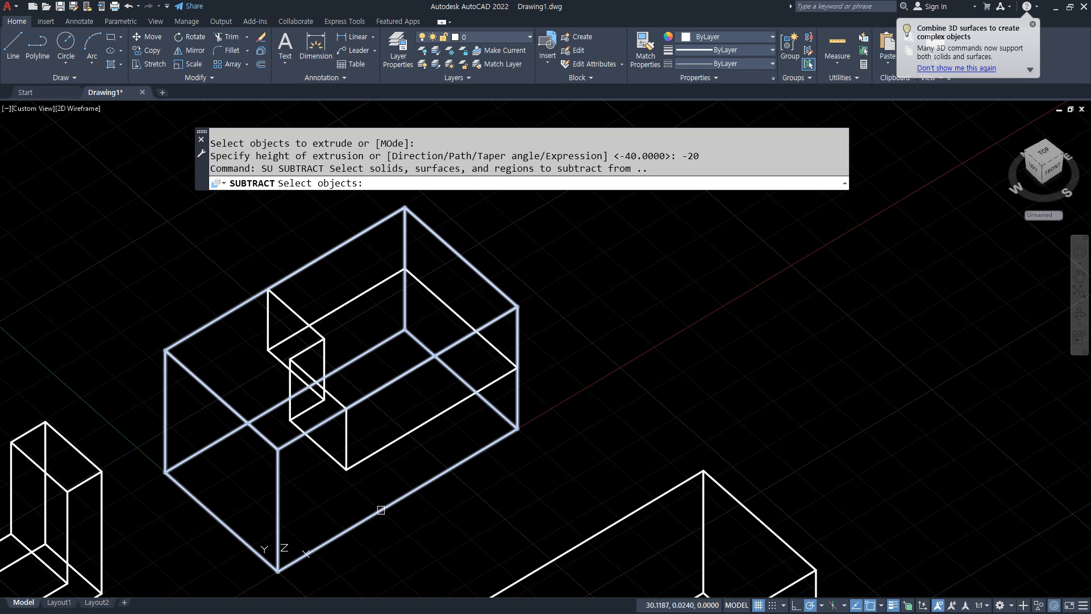
pyautogui.click(381, 510)
pyautogui.press('Return')
pyautogui.click(378, 441)
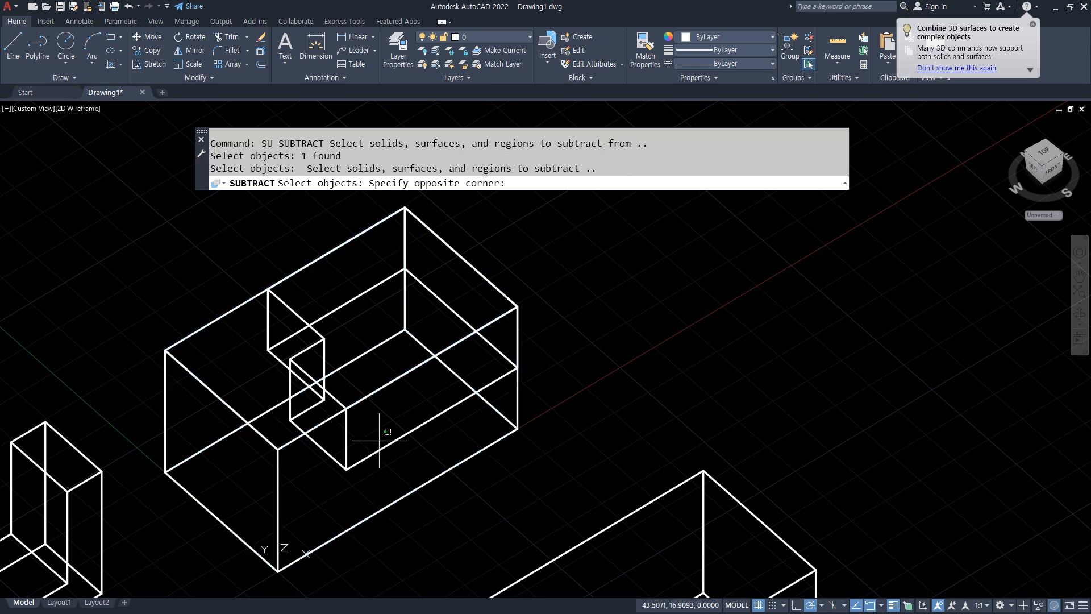
pyautogui.click(363, 464)
pyautogui.press('Return')
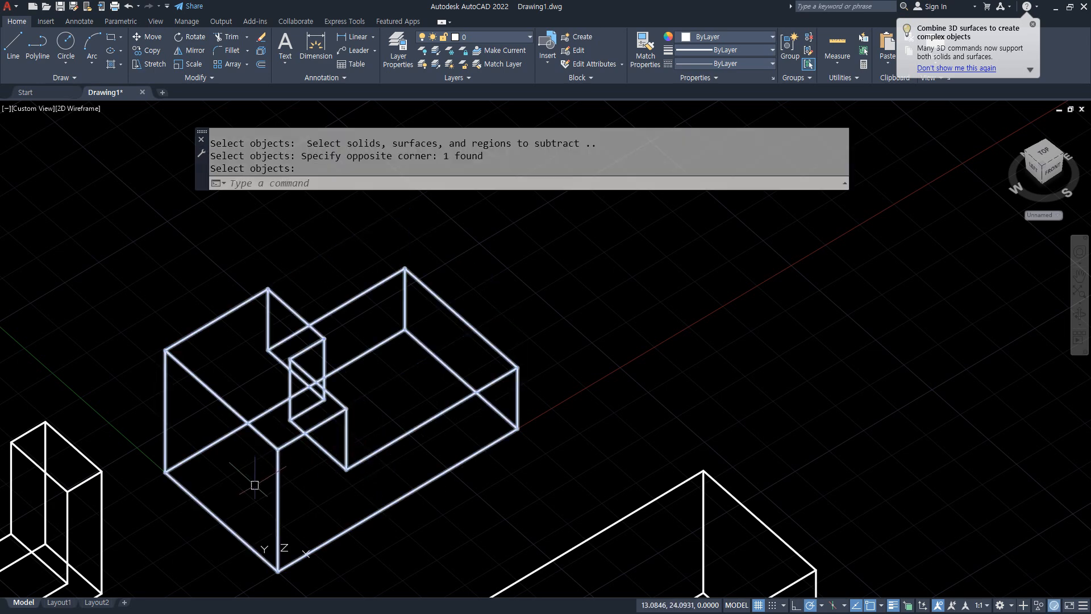
# - Draw a 70 by 20 rectangle on the solid's base, starting at the front bottom corner at the UCS origin
pyautogui.moveTo(254, 485); pyautogui.dragTo(261, 446, button='middle')
pyautogui.write('rec')
pyautogui.press('Return')
pyautogui.click(268, 516)
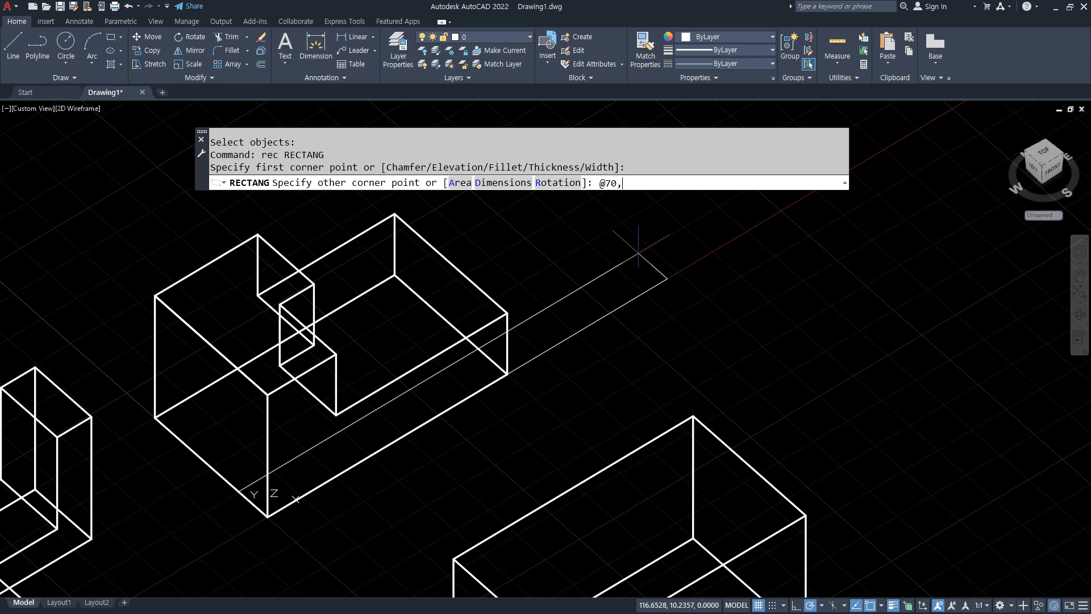
pyautogui.press('Return')
# - Move the rectangle from its short edge's midpoint to the midpoint of the solid's bottom end edge, centring it on the base
pyautogui.write('m')
pyautogui.press('Return')
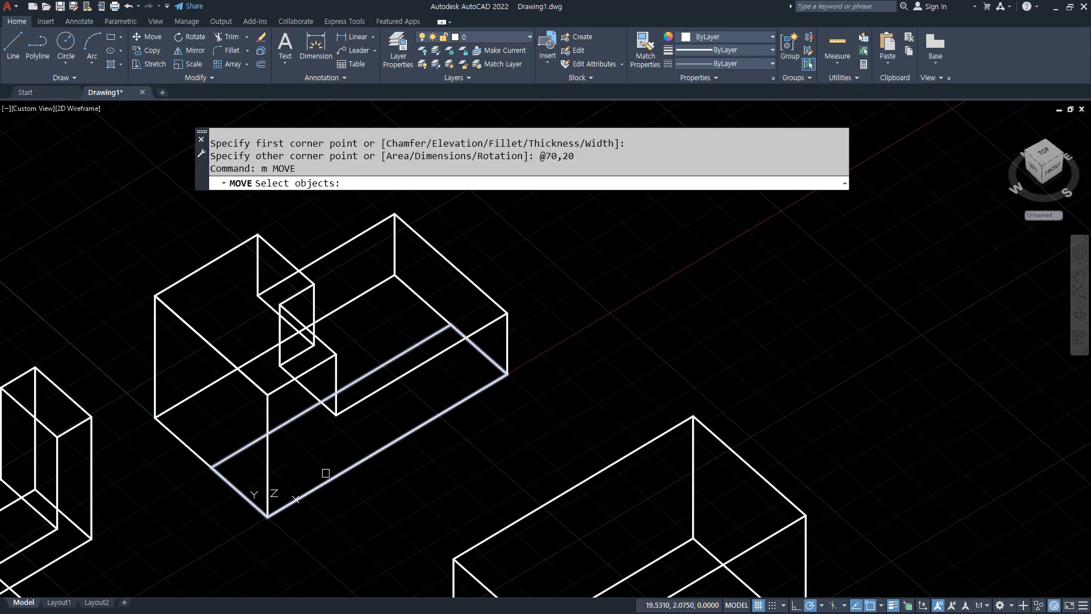
pyautogui.click(234, 449)
pyautogui.press('Return')
pyautogui.write('mid')
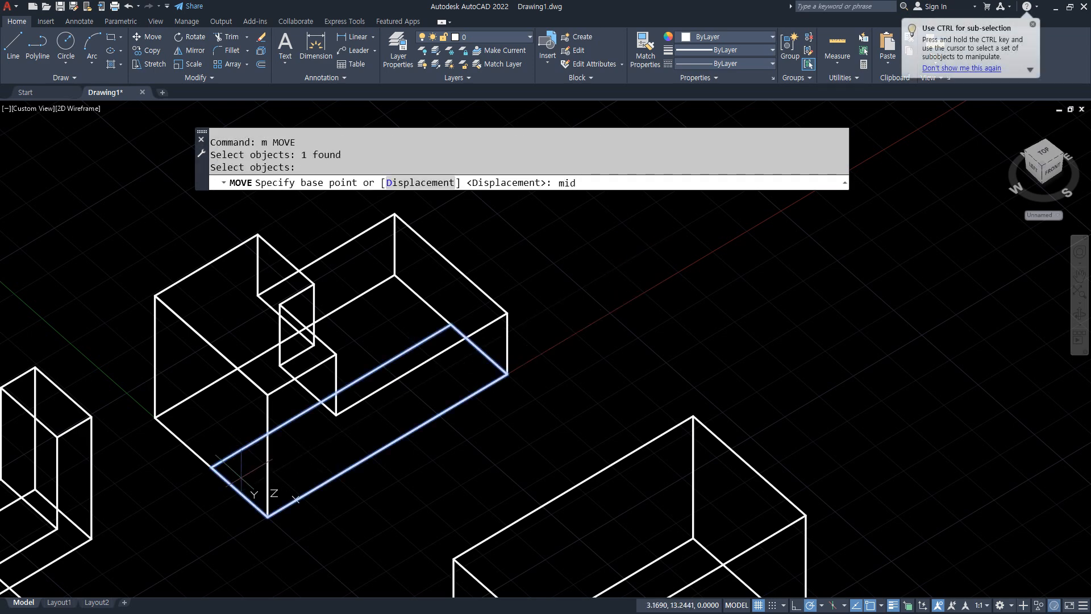
pyautogui.press('Return')
pyautogui.click(241, 490)
pyautogui.write('mid')
pyautogui.press('Return')
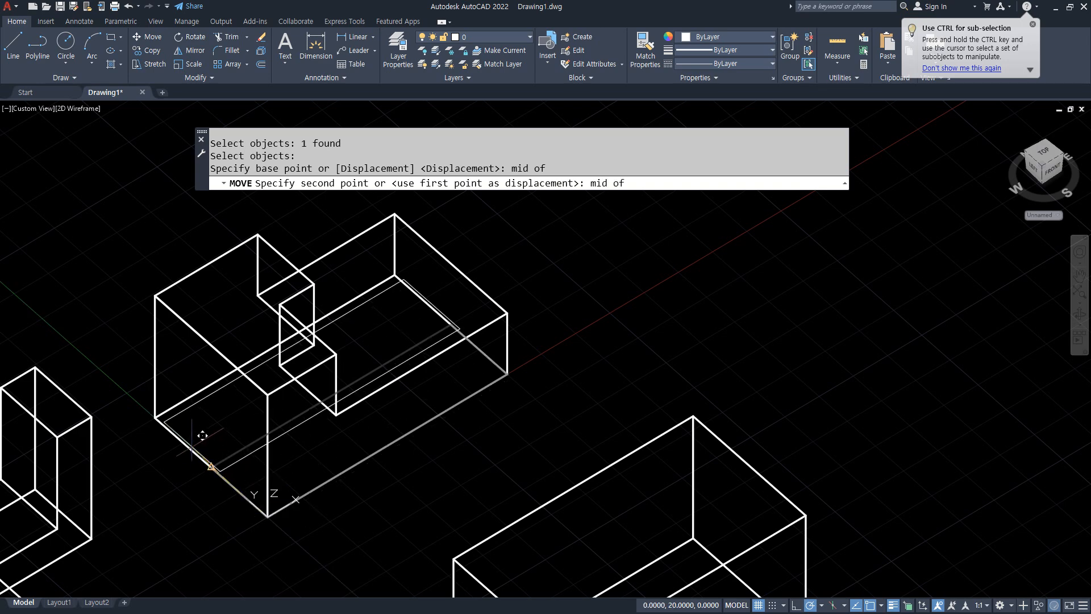
pyautogui.click(211, 467)
# - Extrude the centred base rectangle upward by 10
pyautogui.write('ext')
pyautogui.press('Return')
pyautogui.click(293, 453)
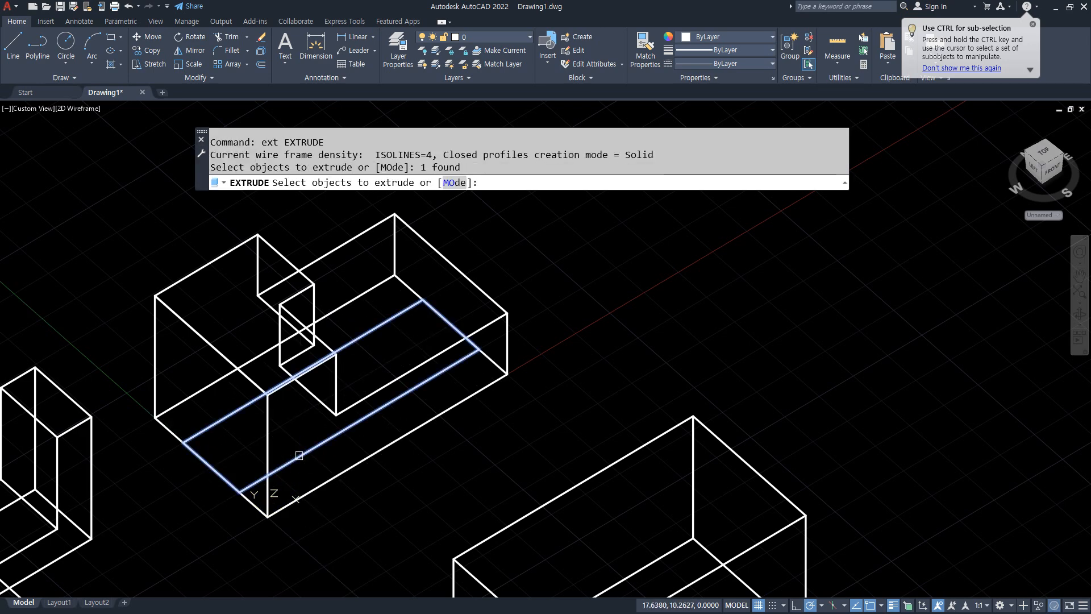
pyautogui.press('Return')
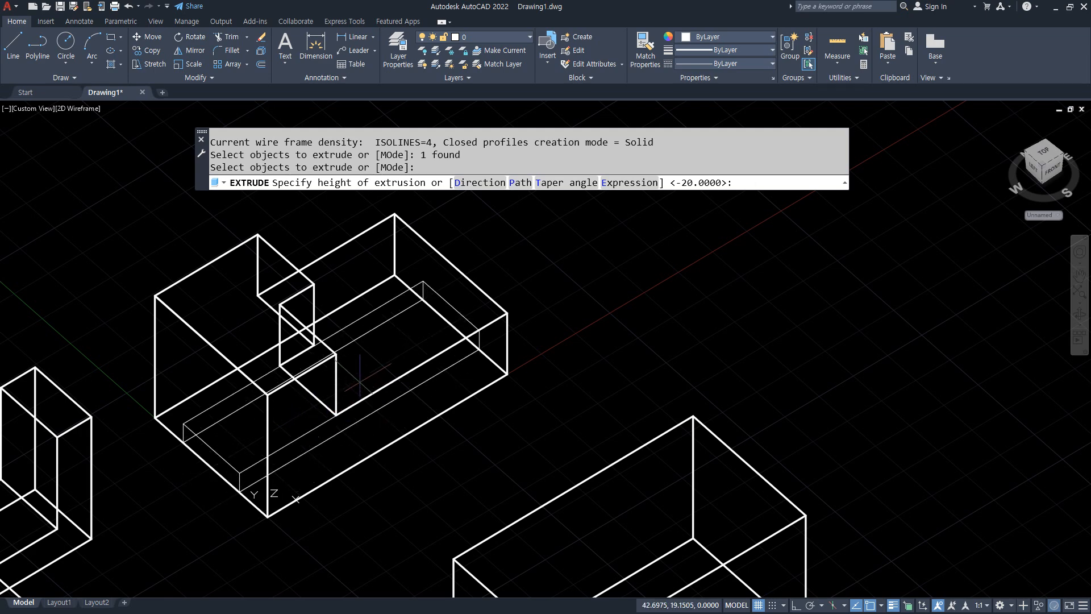
pyautogui.press('Return')
# - Subtract the extruded bar from the solid to cut a channel along its underside
pyautogui.write('su')
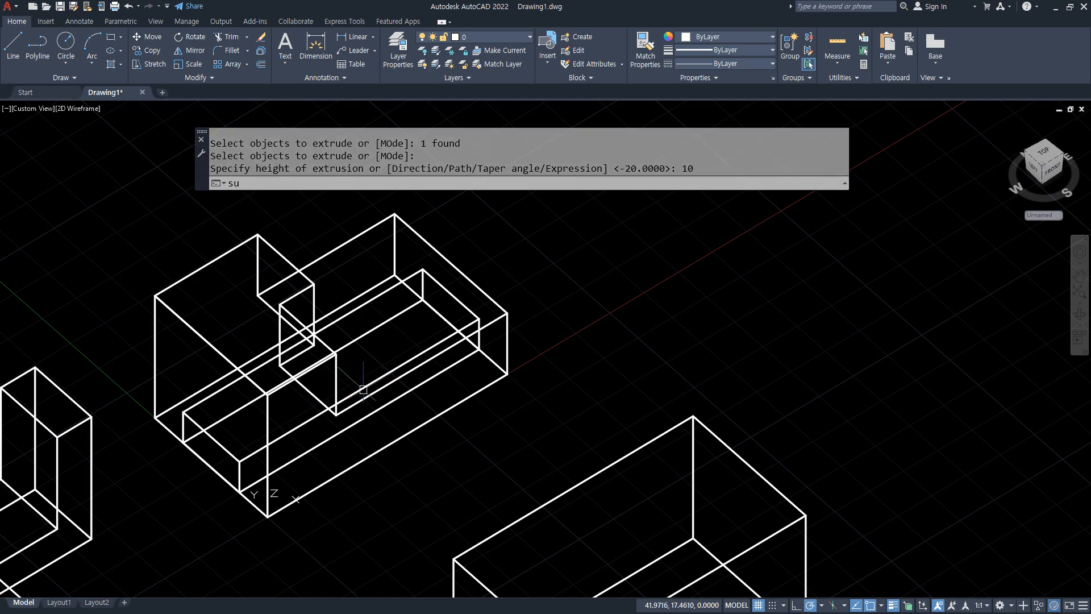
pyautogui.press('Return')
pyautogui.click(269, 502)
pyautogui.press('Return')
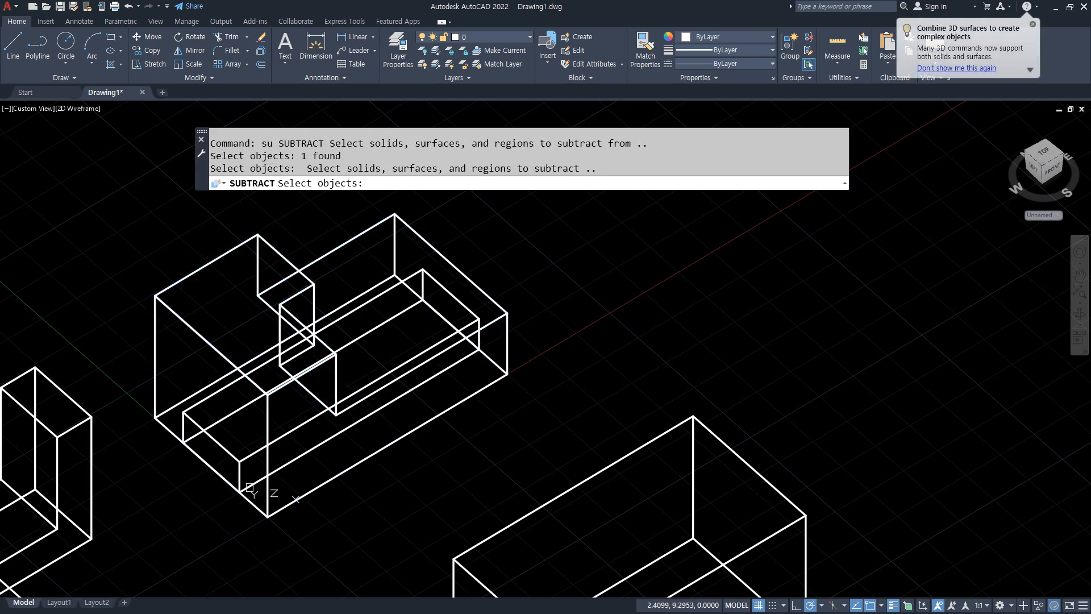
pyautogui.click(248, 466)
pyautogui.press('Return')
# - Draw a 20-unit line along the X direction on the lower step, starting from the bottom corner of the raised block's protruding part
pyautogui.keyDown('shift'); pyautogui.moveTo(648, 330); pyautogui.dragTo(334, 428, button='middle'); pyautogui.keyUp('shift')
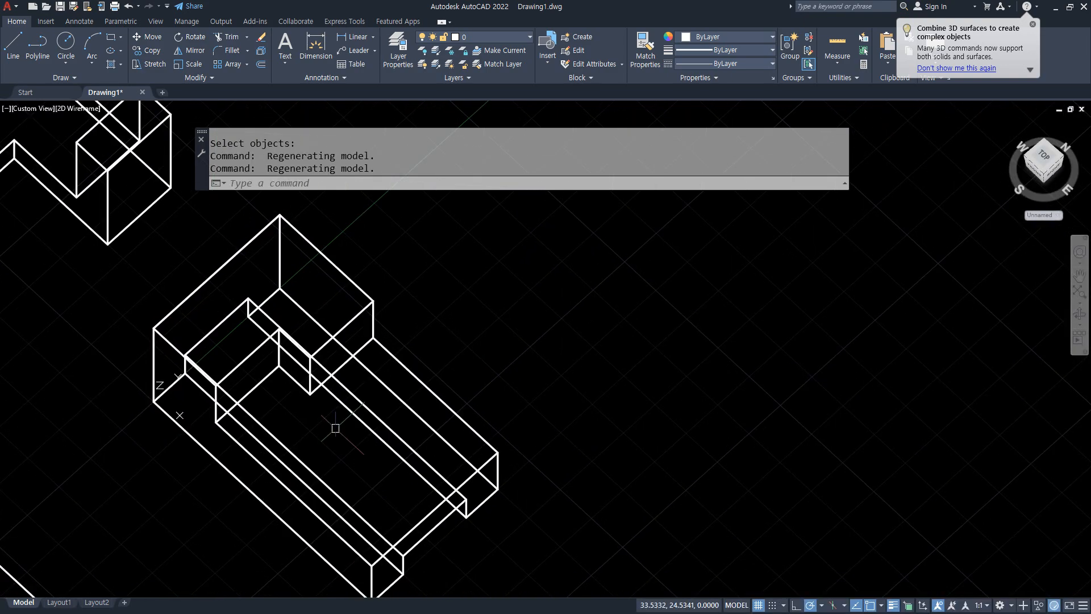
pyautogui.write('l')
pyautogui.press('Return')
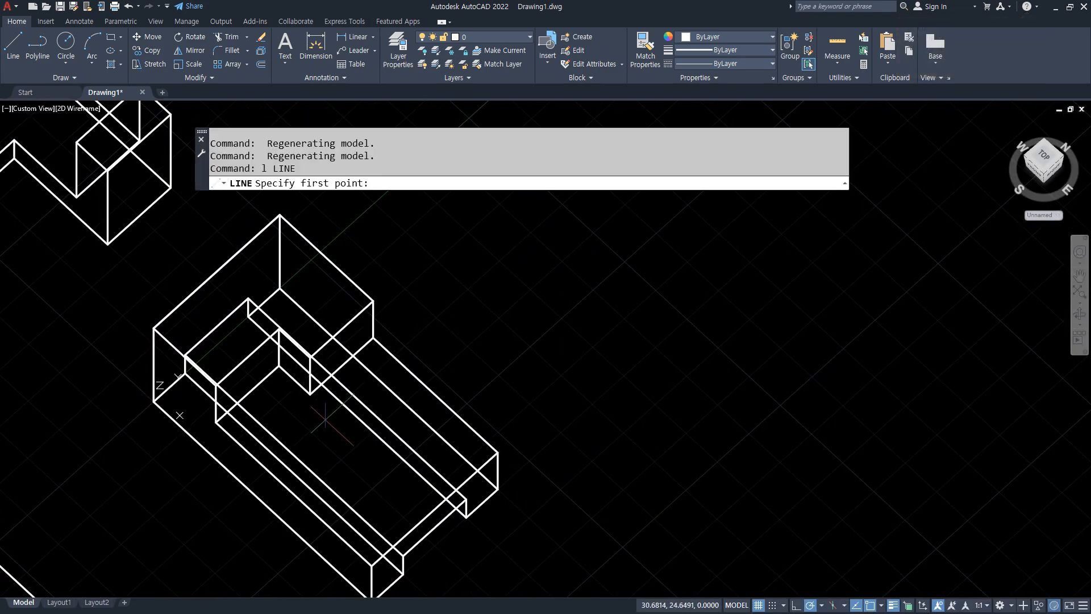
pyautogui.click(310, 392)
pyautogui.write('2')
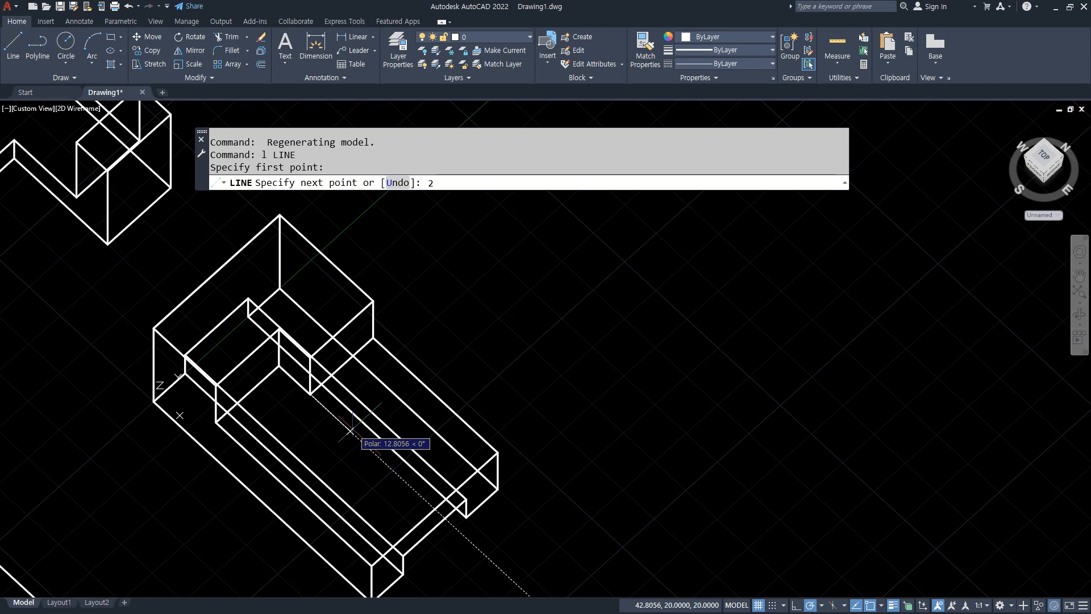
pyautogui.write('0')
pyautogui.press('Return')
pyautogui.press('Return')
# - Draw a circle of radius 10 centred on the free end of the 20-unit line
pyautogui.write('c')
pyautogui.press('Return')
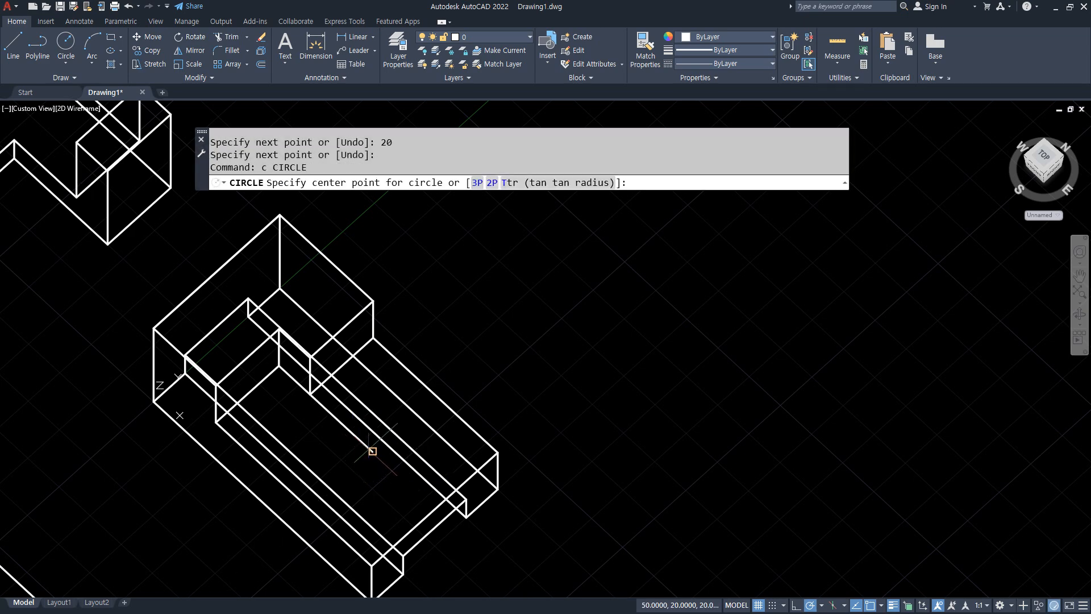
pyautogui.click(372, 451)
pyautogui.write('10')
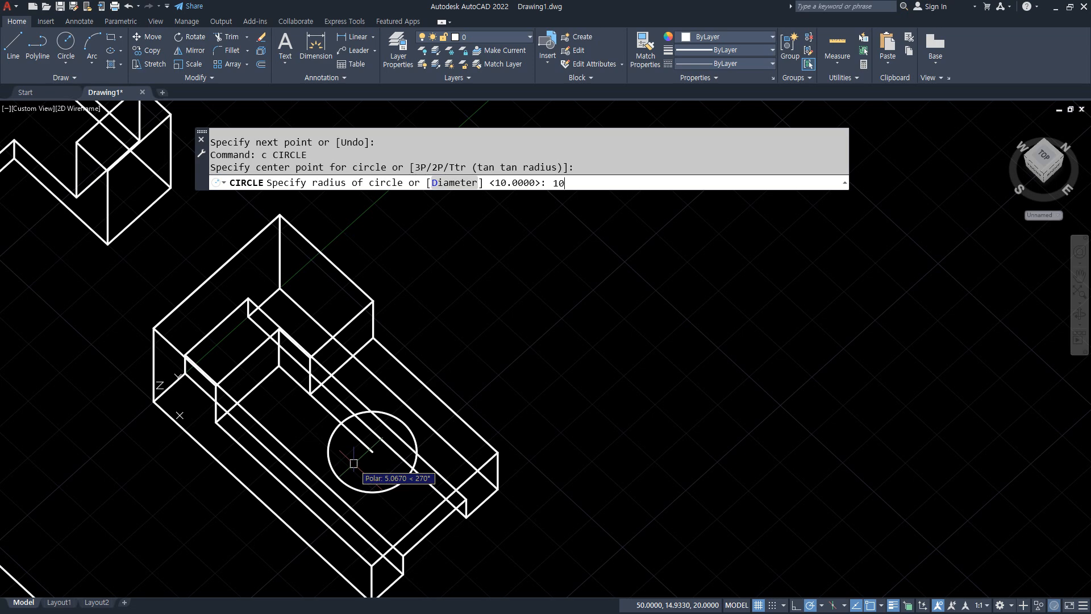
pyautogui.press('Return')
# - Extrude the circle downward from the lower step to the ceiling of the underside channel
pyautogui.write('ext')
pyautogui.press('Return')
pyautogui.click(401, 478)
pyautogui.press('Return')
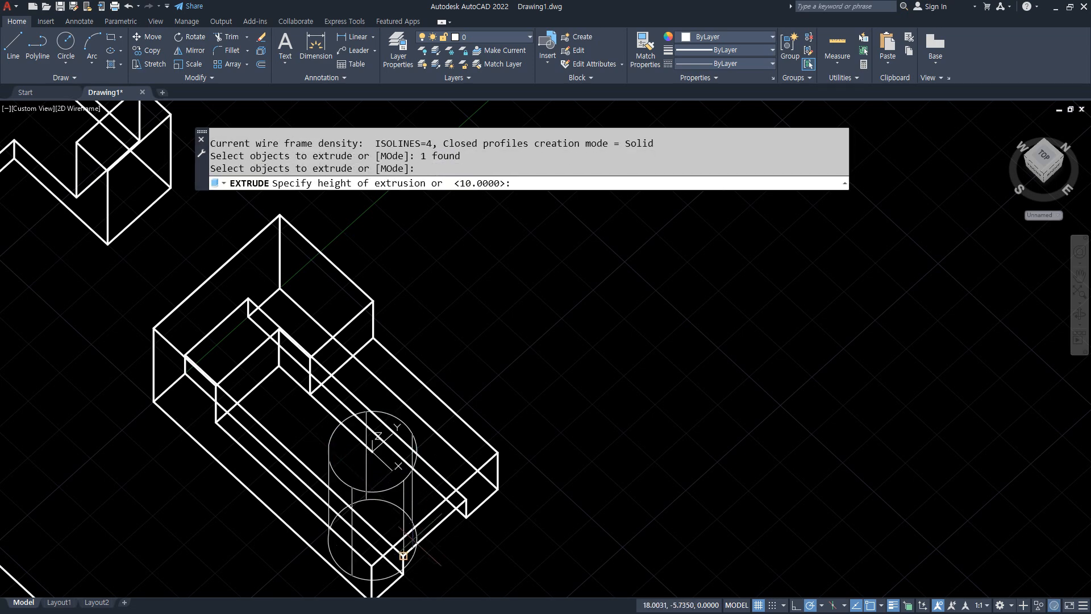
pyautogui.click(423, 550)
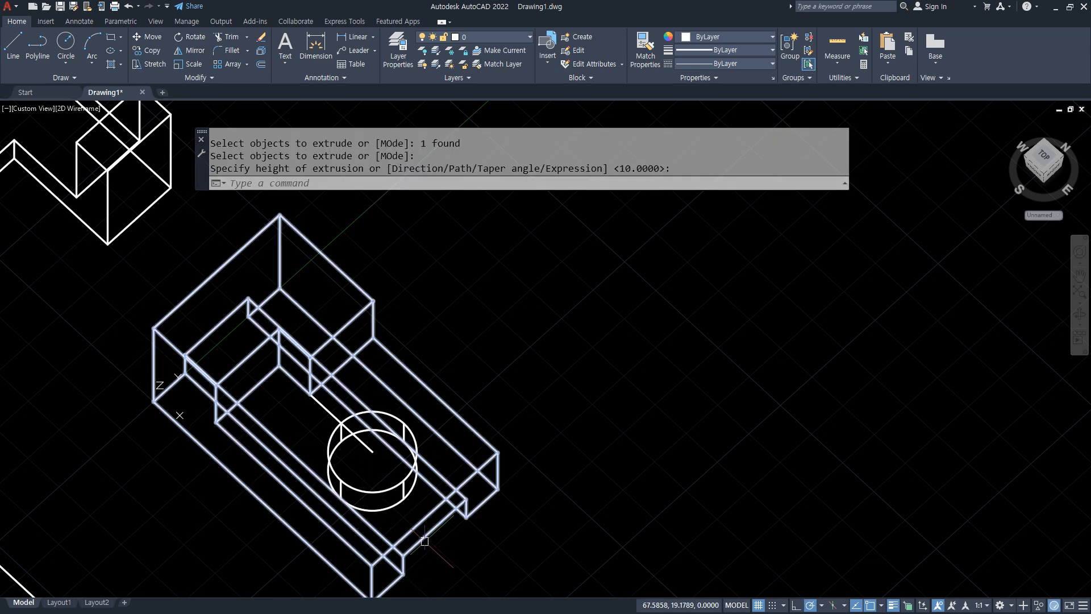
pyautogui.press('Escape')
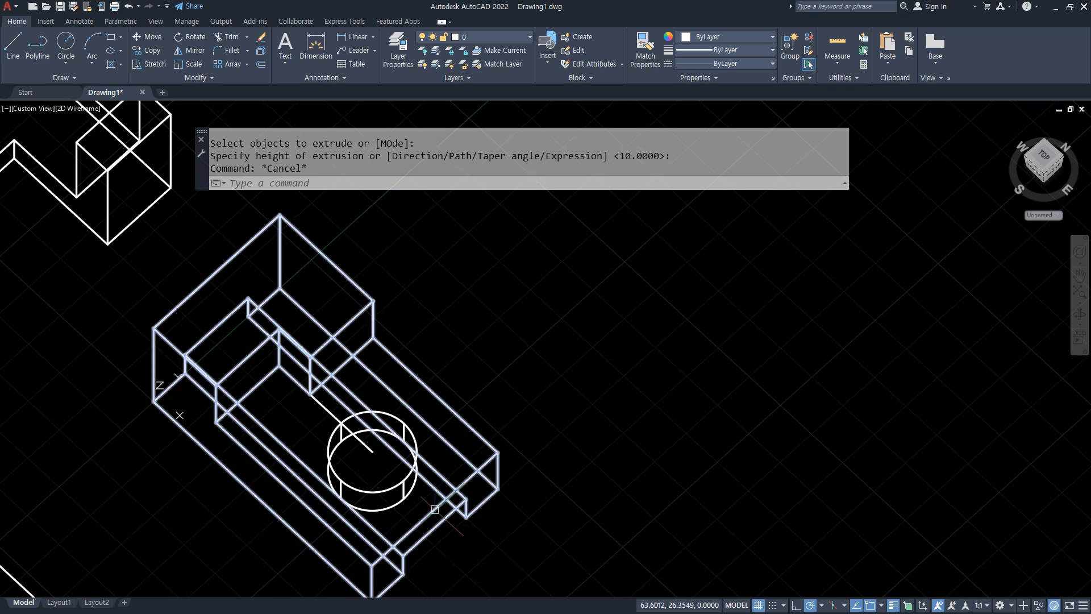
pyautogui.press('Escape')
pyautogui.write('e')
pyautogui.press('Escape')
pyautogui.press('Escape')
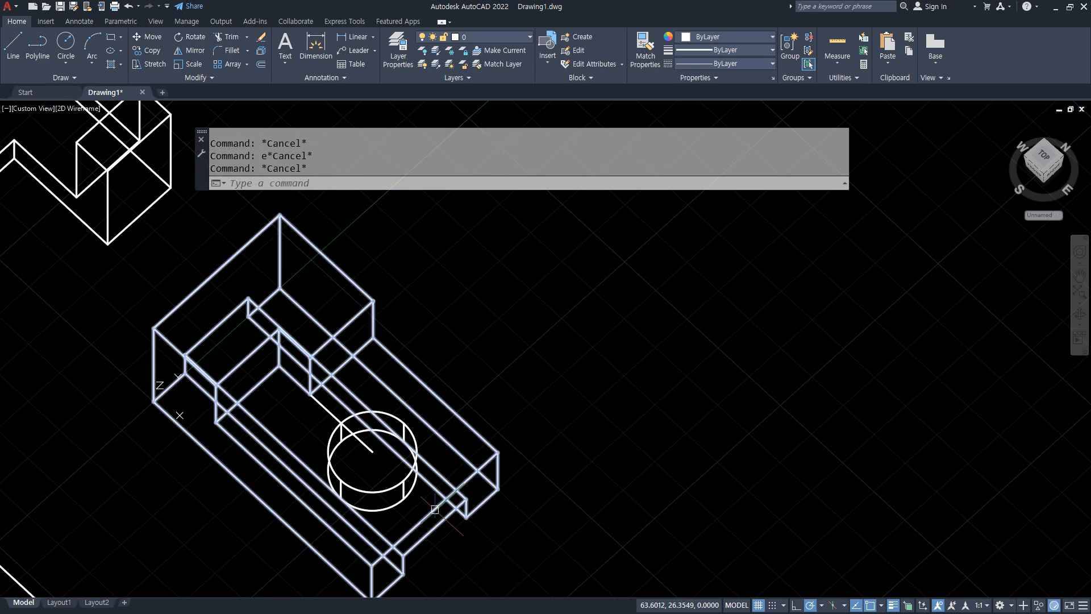
# - Subtract the cylinder from the solid to cut a round hole through the lower step
pyautogui.write('su')
pyautogui.press('Return')
pyautogui.click(435, 509)
pyautogui.press('Return')
pyautogui.click(402, 500)
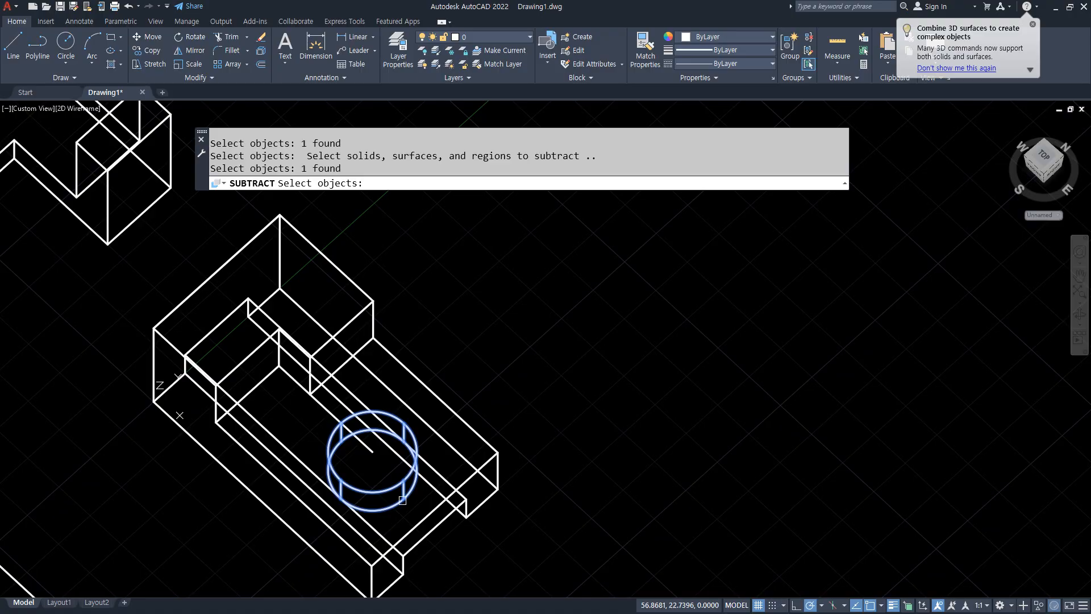
pyautogui.press('Return')
# - Erase the helper line that located the hole's centre
pyautogui.click(366, 446)
pyautogui.write('e')
pyautogui.press('Return')
# - Switch the visual style to Hidden to check the finished solid
pyautogui.write('sh')
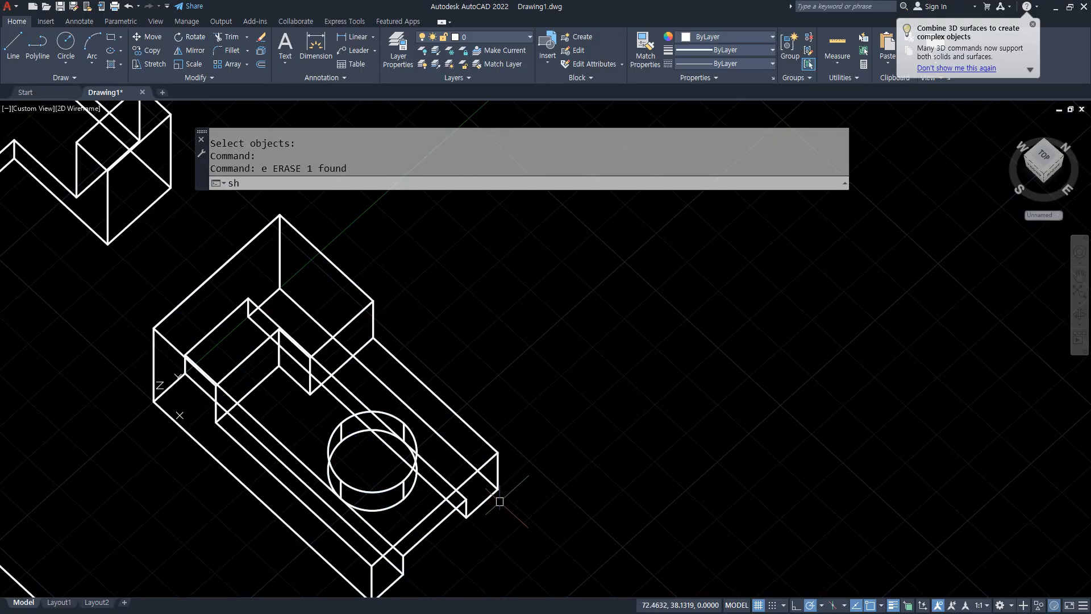
pyautogui.write('a')
pyautogui.press('Return')
pyautogui.write('h')
pyautogui.press('Return')
pyautogui.keyDown('shift'); pyautogui.moveTo(499, 501); pyautogui.dragTo(401, 434, button='middle'); pyautogui.keyUp('shift')
pyautogui.scroll(-5, 625, 364)
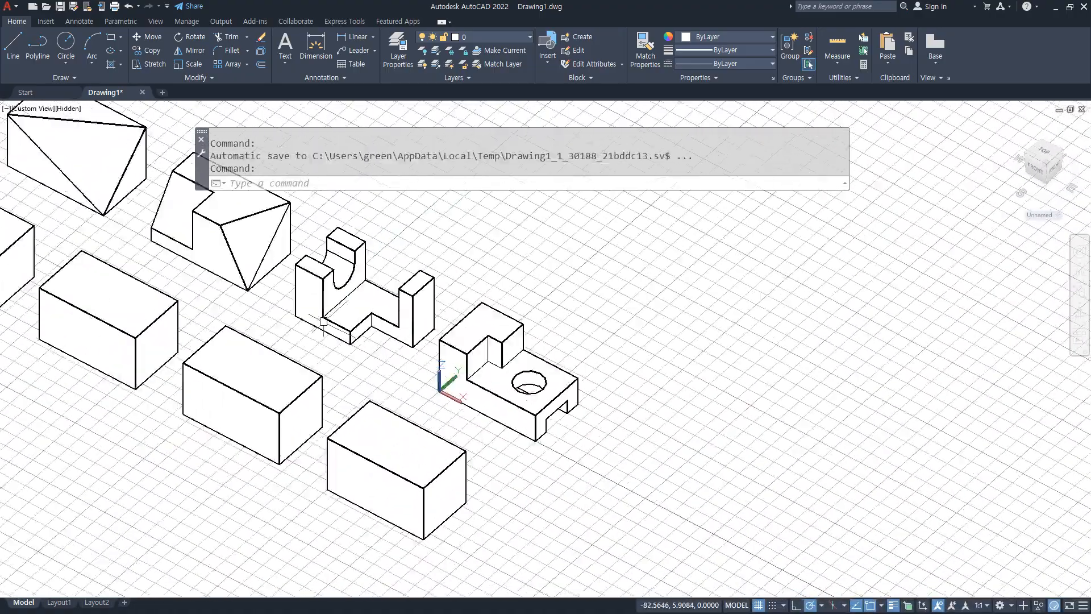
pyautogui.moveTo(324, 322); pyautogui.dragTo(742, 391, button='middle')
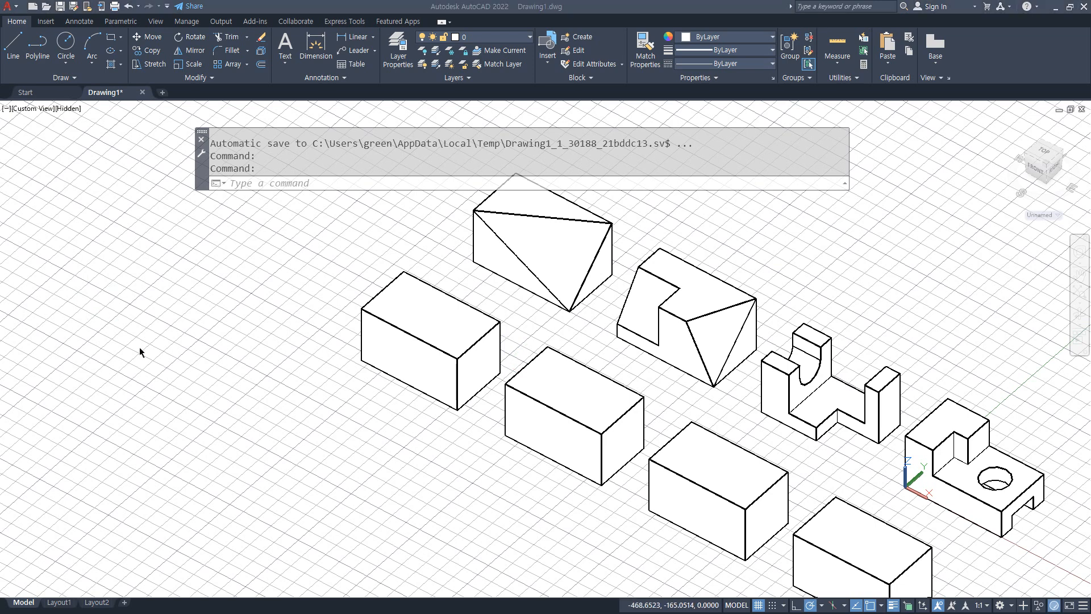
pyautogui.scroll(3, 437, 380)
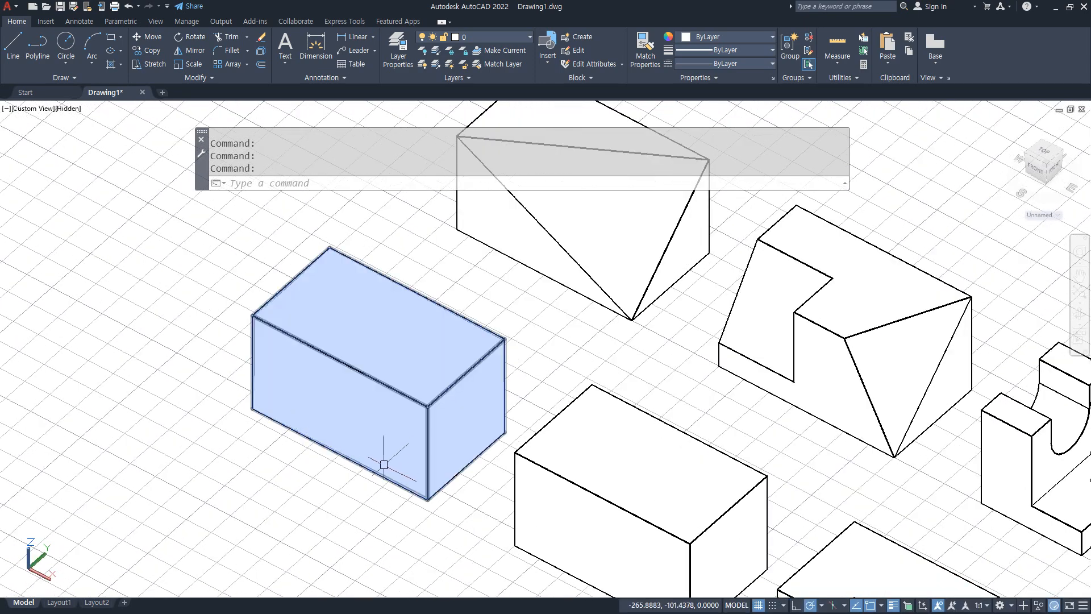
pyautogui.moveTo(399, 456); pyautogui.dragTo(407, 467, button='middle')
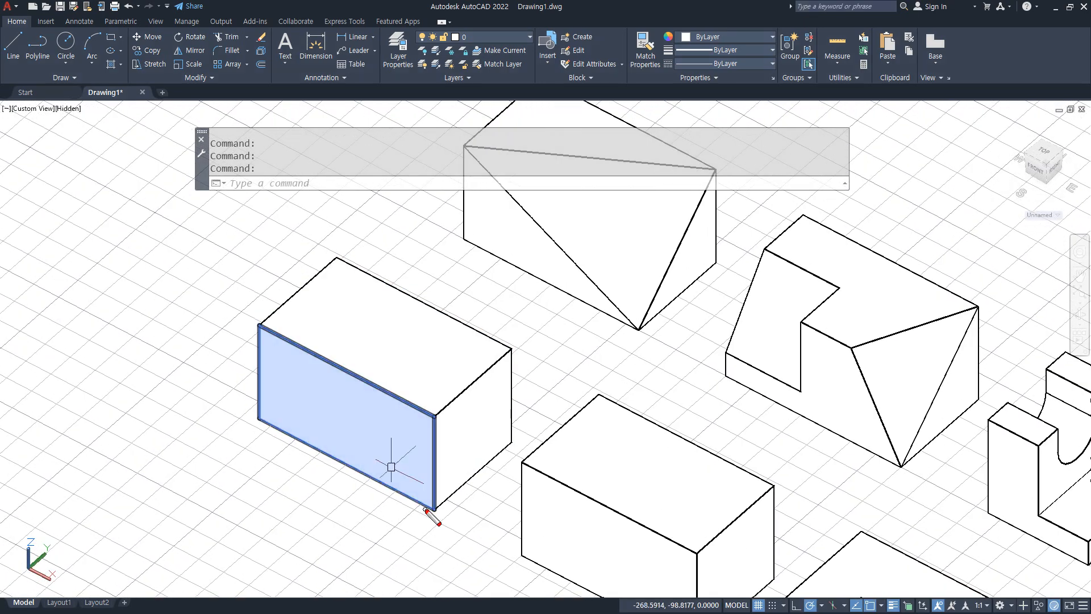
pyautogui.moveTo(425, 507)
pyautogui.mouseDown()
pyautogui.moveTo(348, 359)
pyautogui.moveTo(433, 314)
pyautogui.moveTo(520, 441)
pyautogui.moveTo(408, 506)
pyautogui.mouseUp()
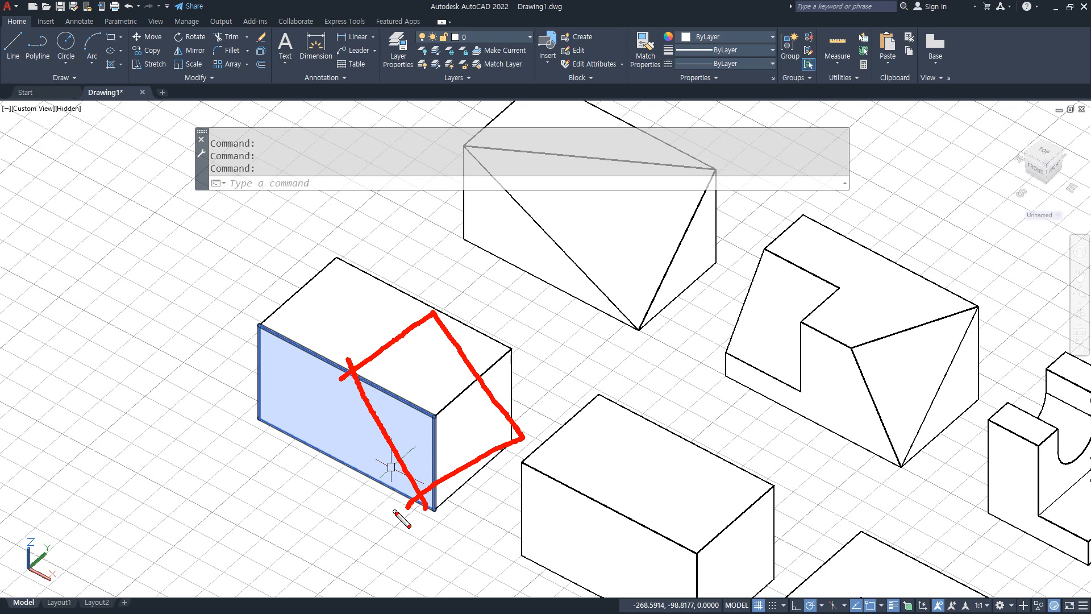
pyautogui.moveTo(410, 501)
pyautogui.mouseDown()
pyautogui.moveTo(447, 516)
pyautogui.moveTo(496, 443)
pyautogui.mouseUp()
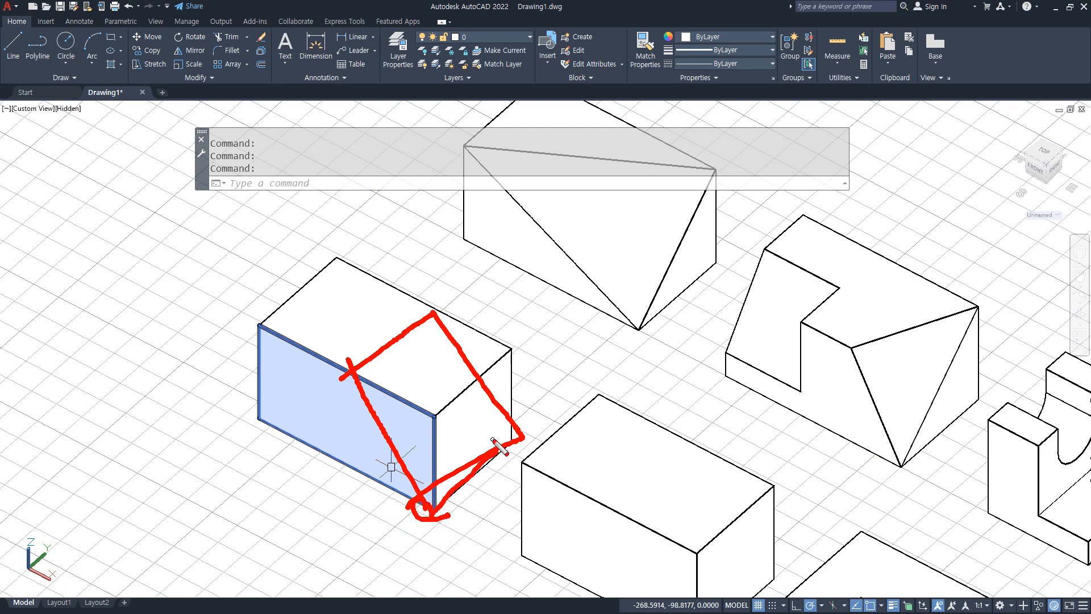
pyautogui.moveTo(424, 505); pyautogui.dragTo(347, 419)
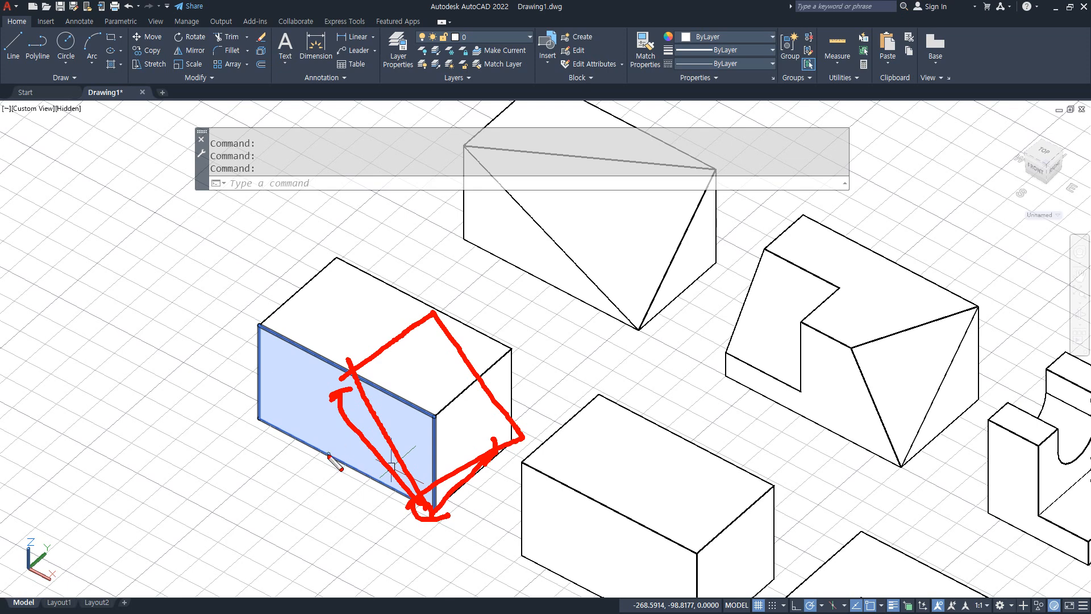
pyautogui.press('Escape')
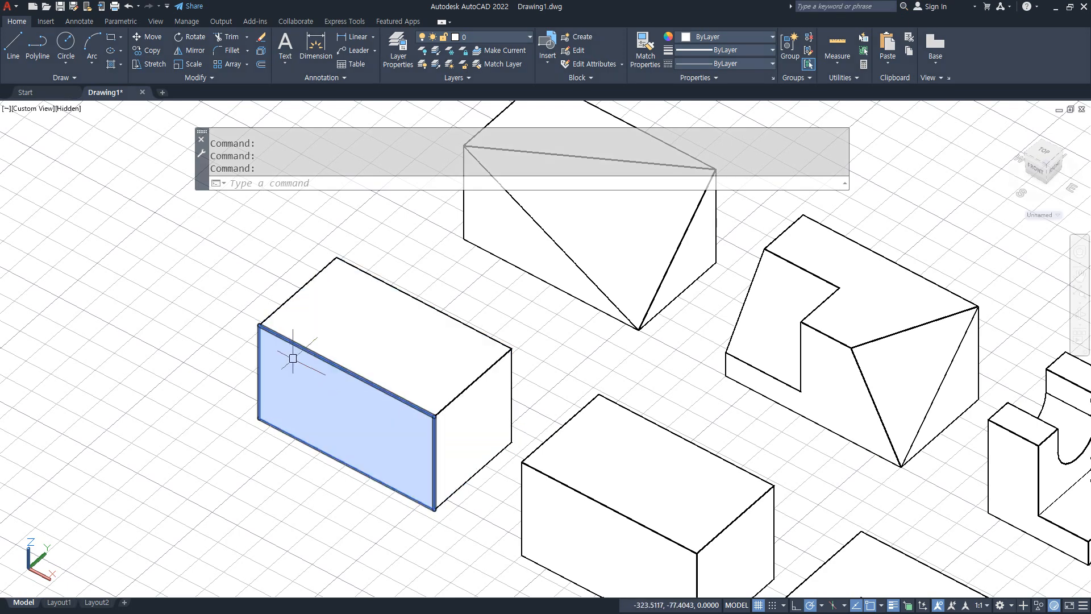
pyautogui.hotkey('ctrl', '2')
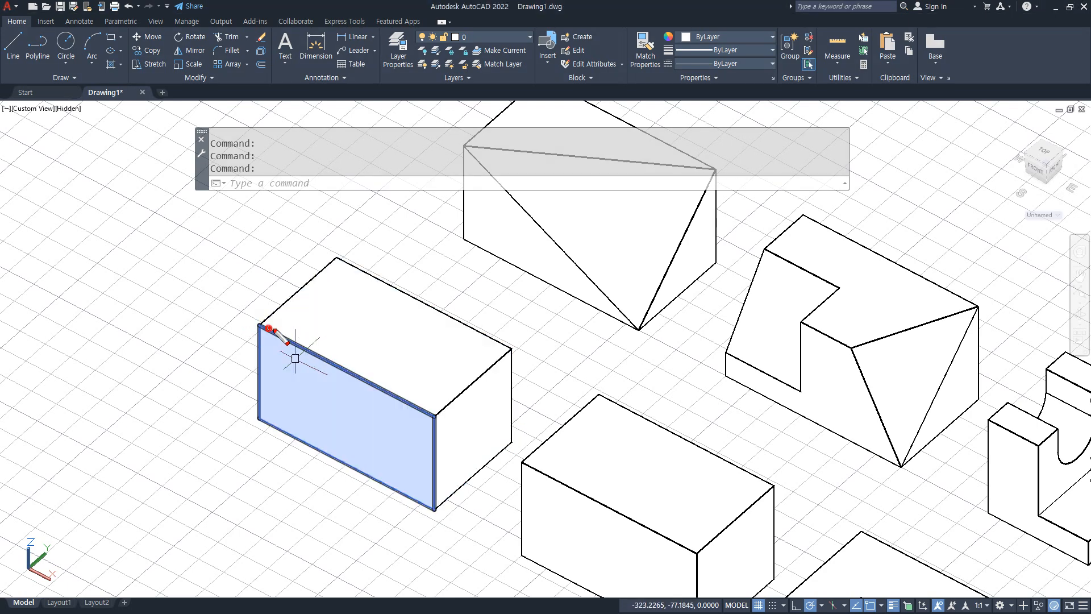
pyautogui.press('Escape')
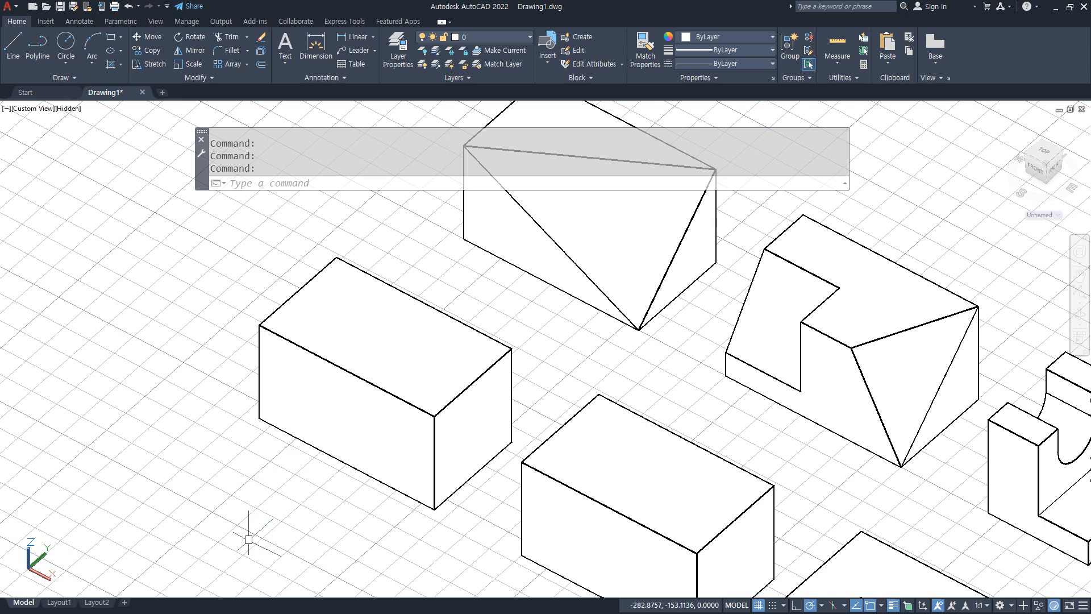
# - Draw a 40-unit guide line along the plain box's top front edge and a vertical line down from its end
pyautogui.write('l')
pyautogui.press('Return')
pyautogui.click(259, 325)
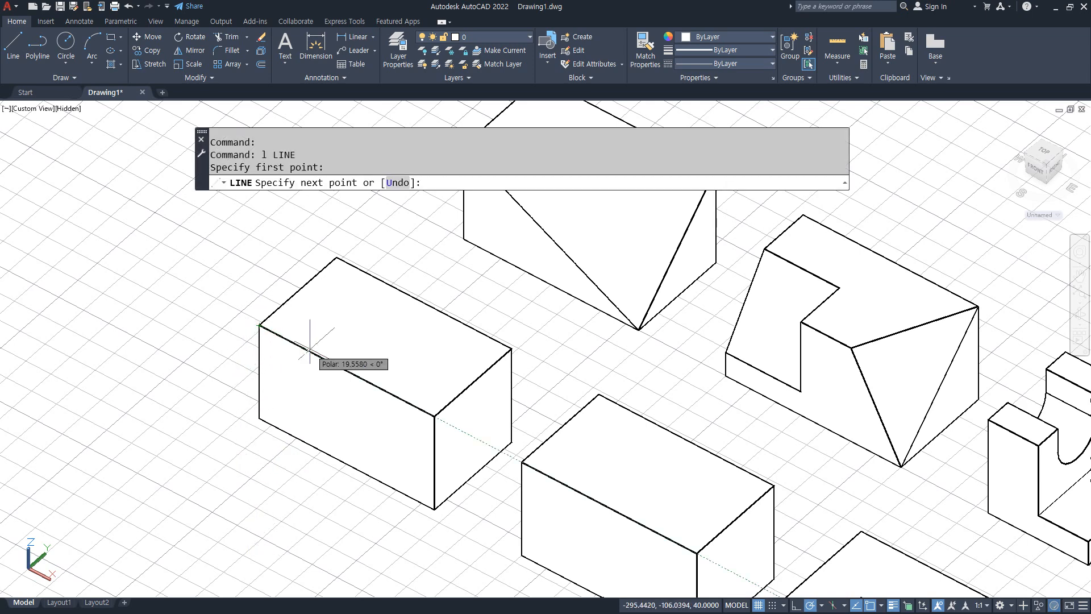
pyautogui.write('40')
pyautogui.press('Return')
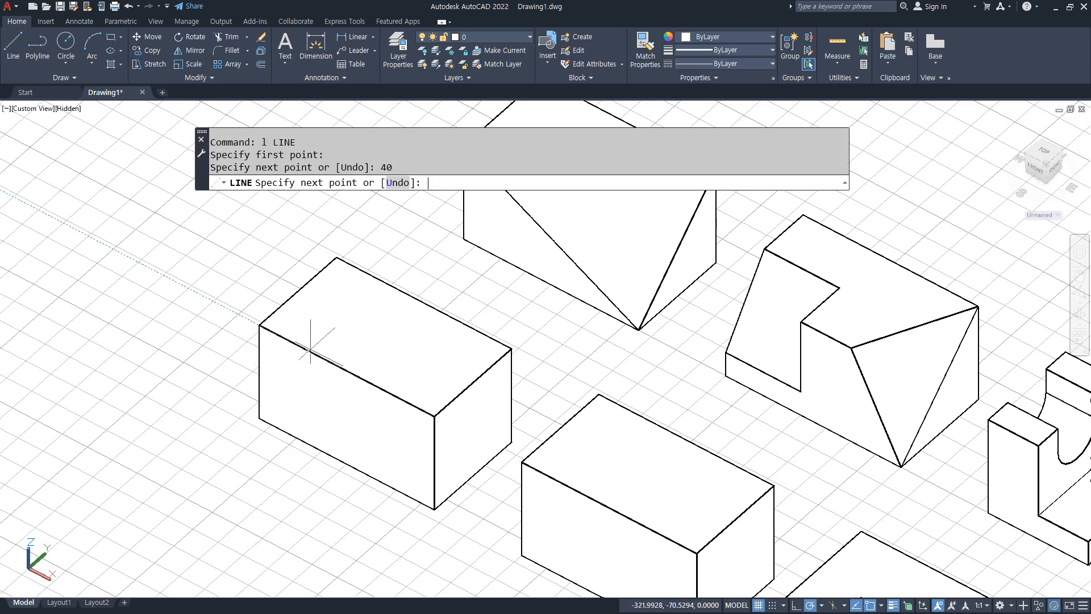
pyautogui.click(358, 474)
pyautogui.press('Escape')
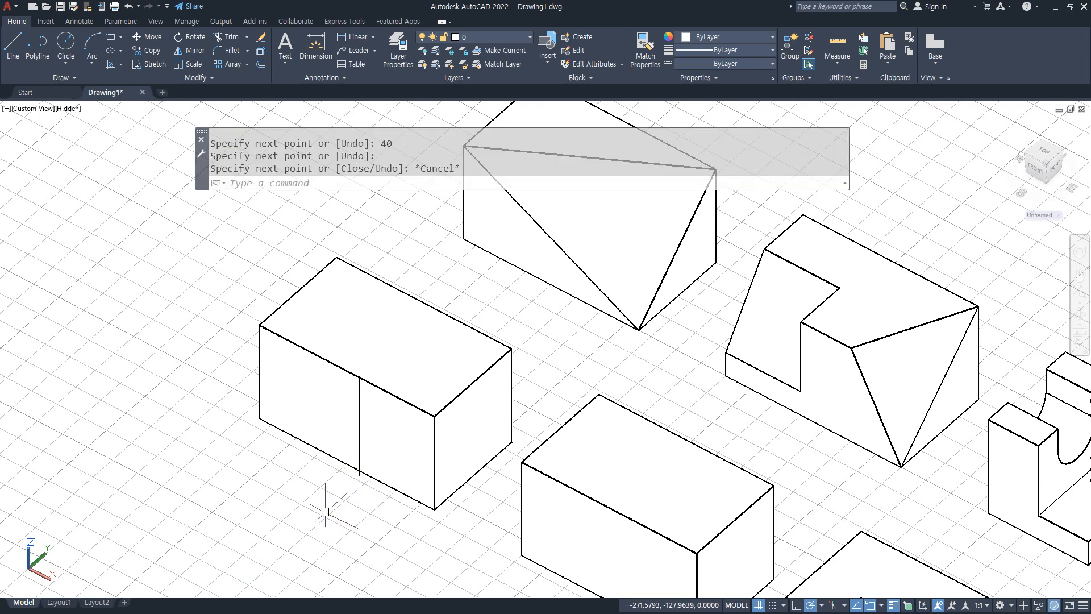
# - Erase the two 40-unit offset guide lines from the box's front face
pyautogui.click(190, 282)
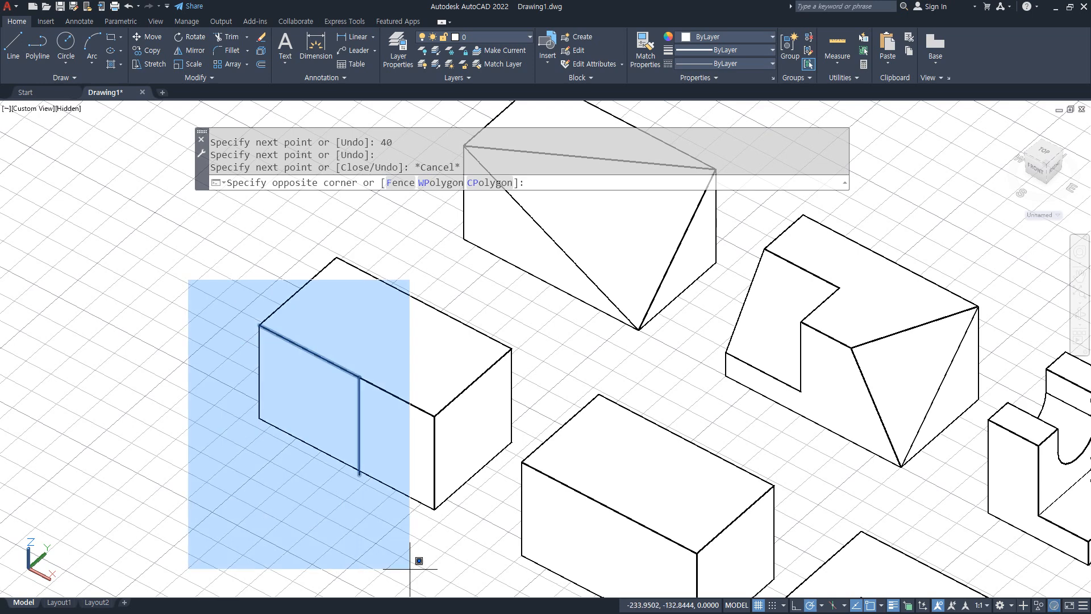
pyautogui.click(406, 566)
pyautogui.write('e')
pyautogui.press('Return')
# - Draw a 30-unit guide line along the box's top front edge from its left corner, plus a vertical line down the front face
pyautogui.write('l')
pyautogui.press('Return')
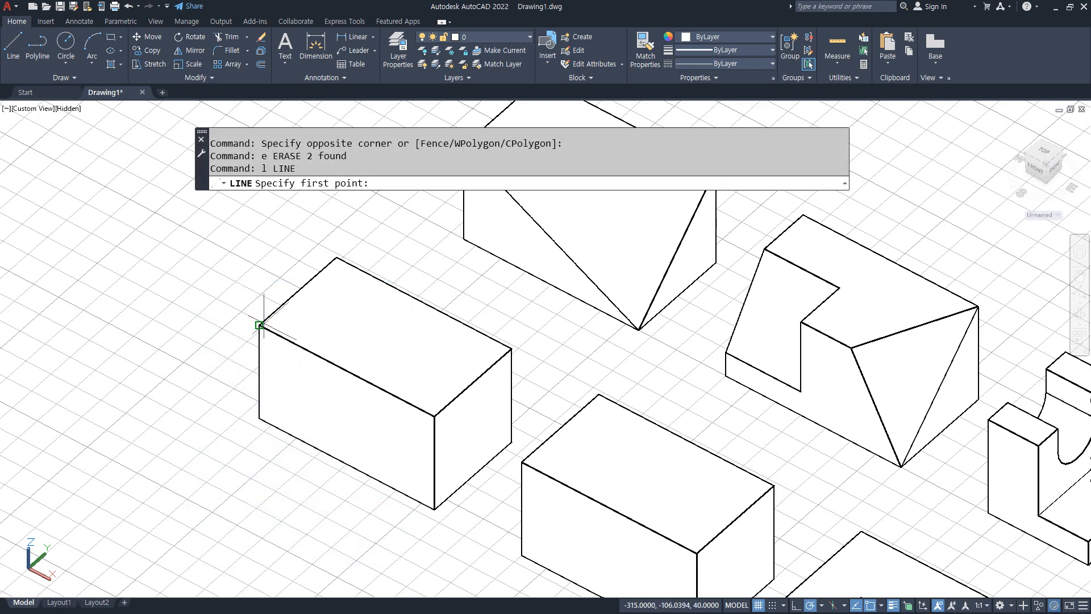
pyautogui.click(259, 325)
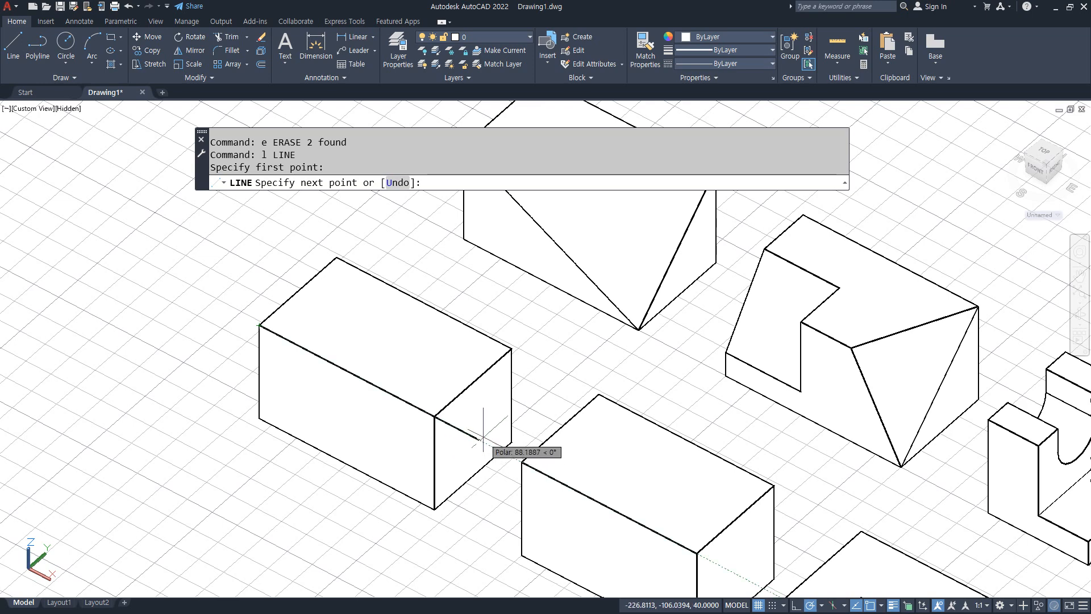
pyautogui.write('30')
pyautogui.press('Return')
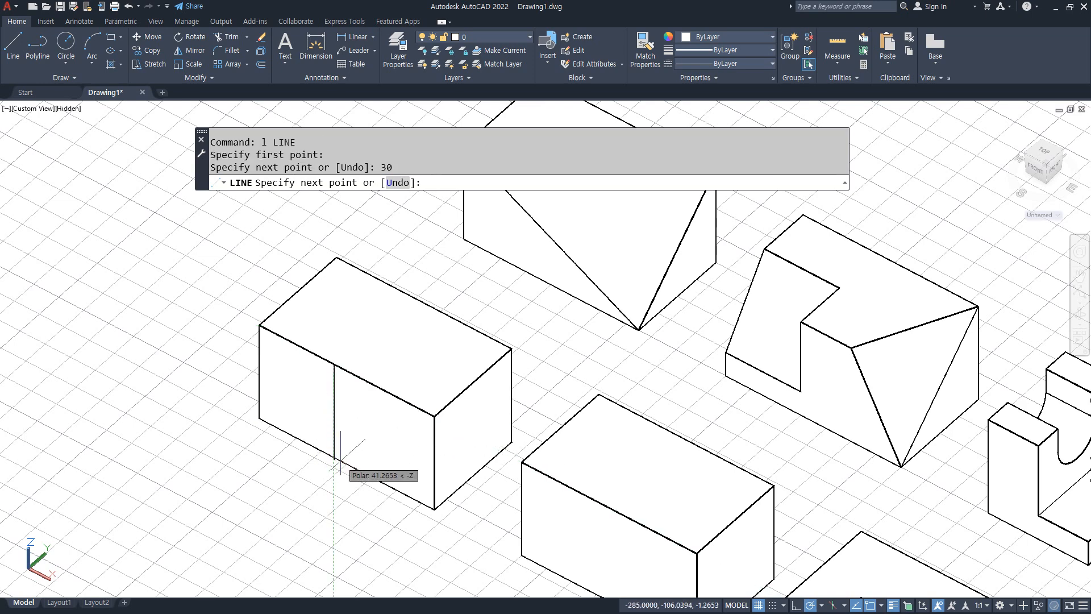
pyautogui.click(334, 487)
pyautogui.press('Return')
# - Try to slice the box from its lower right front corner to the guide line's upper end, keeping the left side
pyautogui.write('sl')
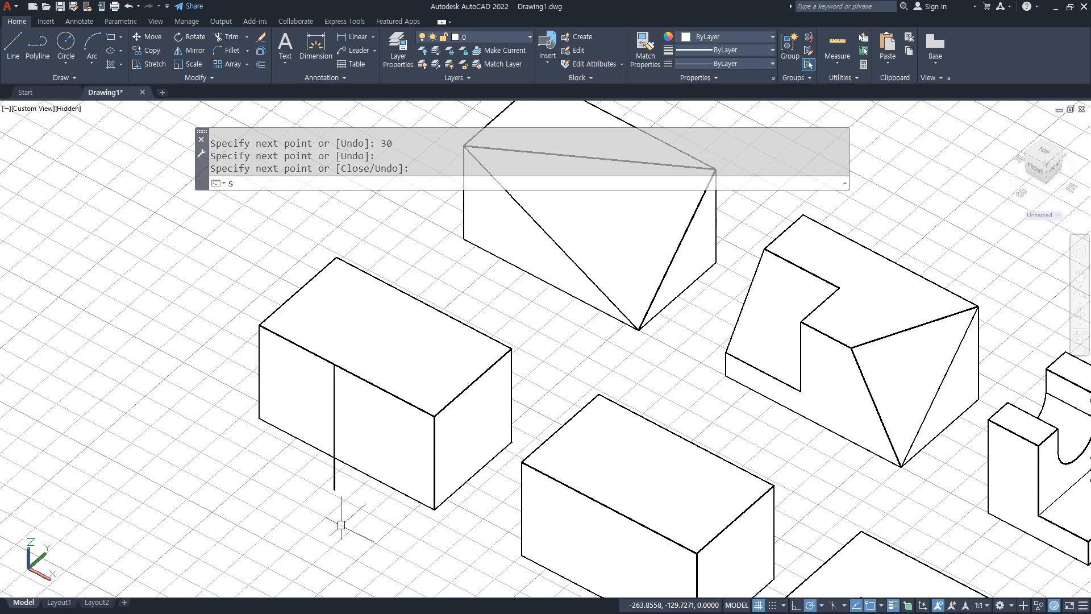
pyautogui.press('Return')
pyautogui.click(406, 436)
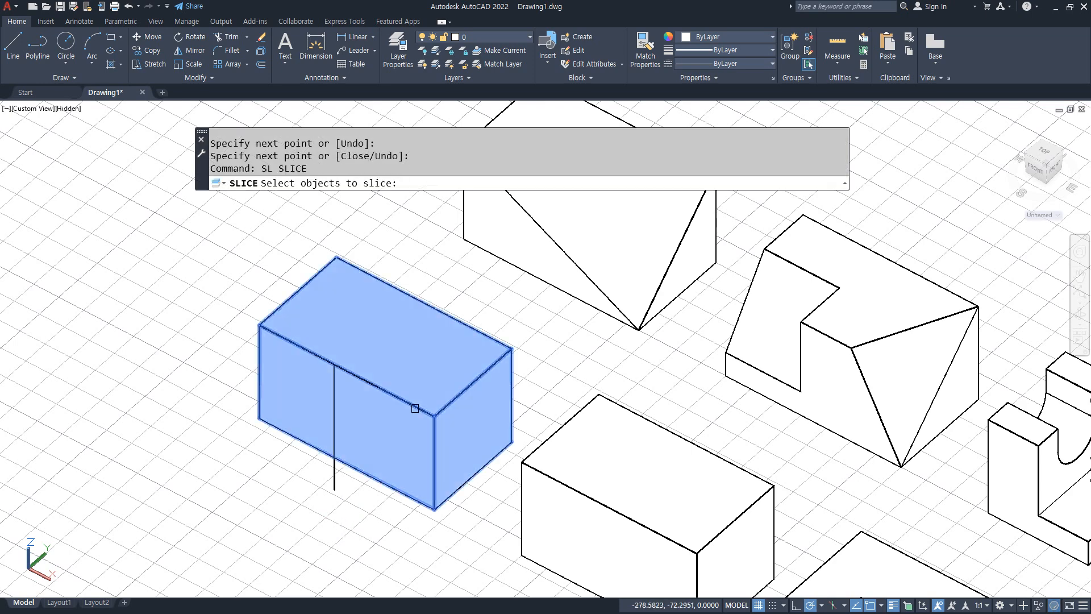
pyautogui.press('Return')
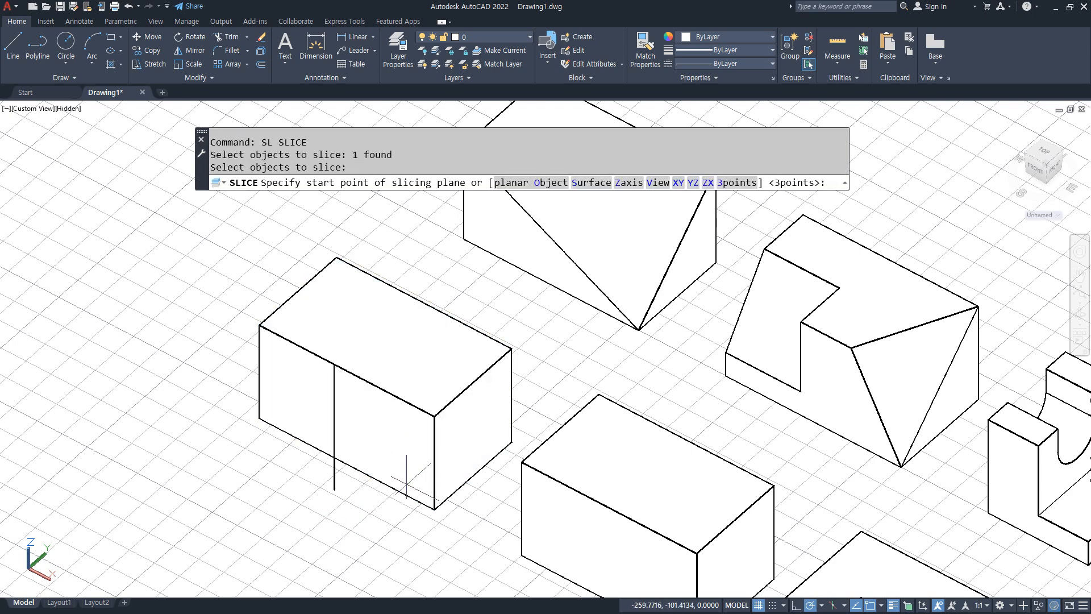
pyautogui.click(434, 508)
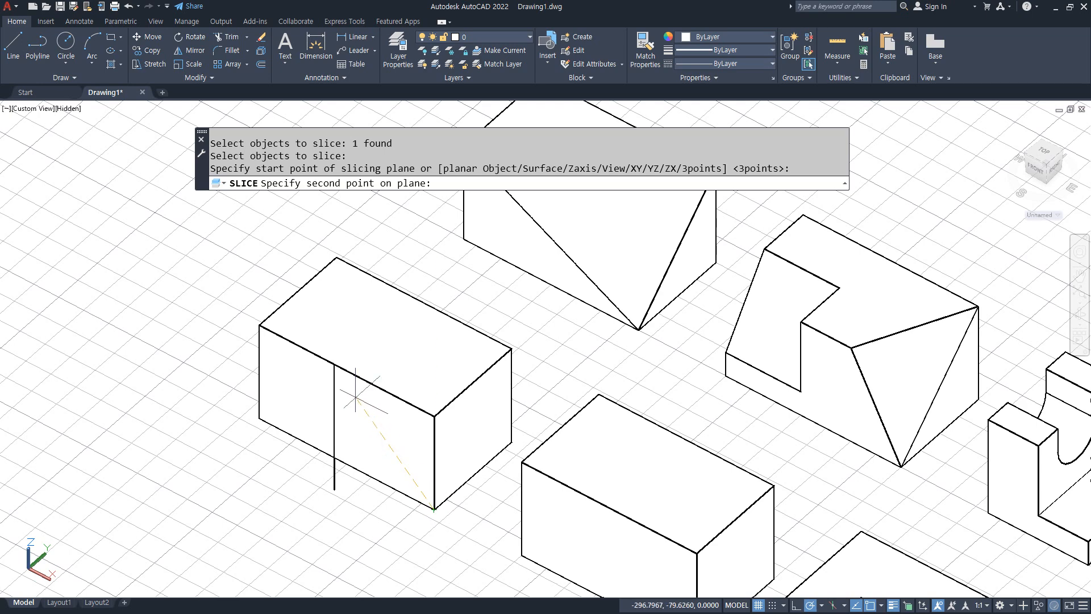
pyautogui.click(334, 364)
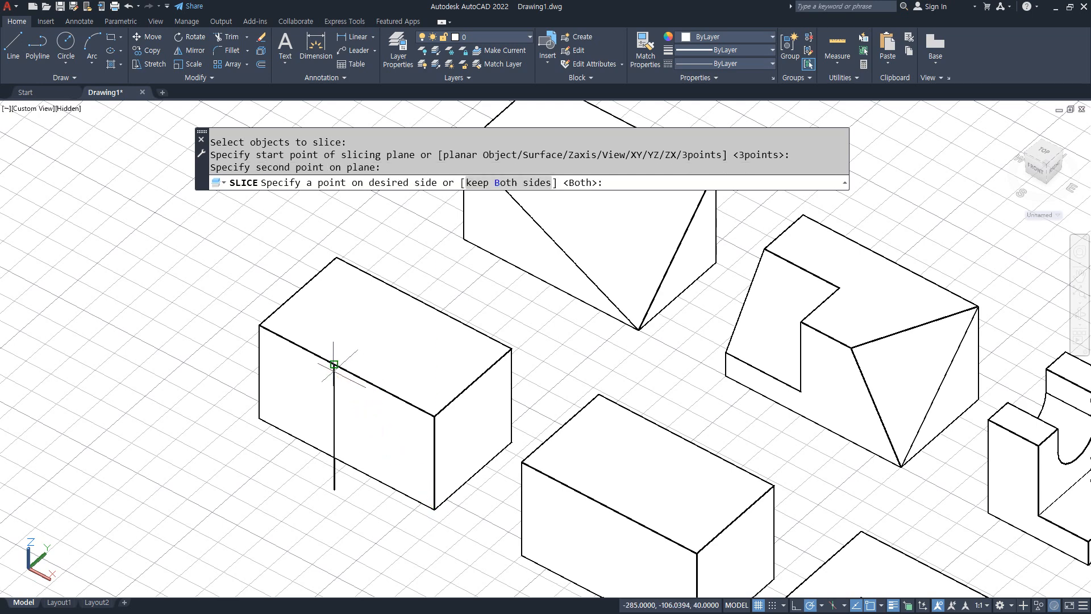
pyautogui.click(259, 418)
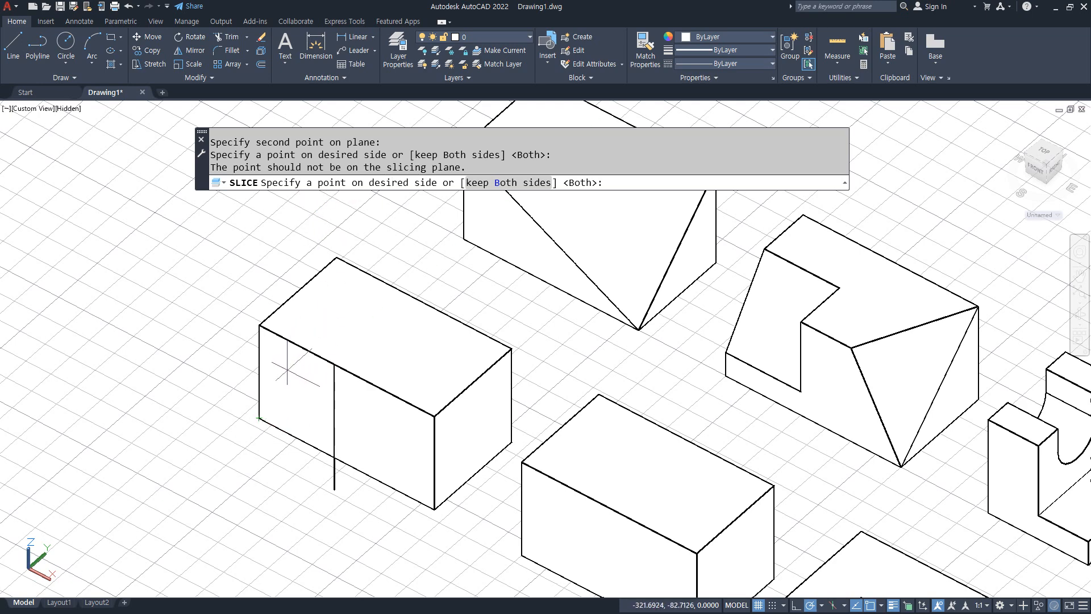
pyautogui.click(259, 418)
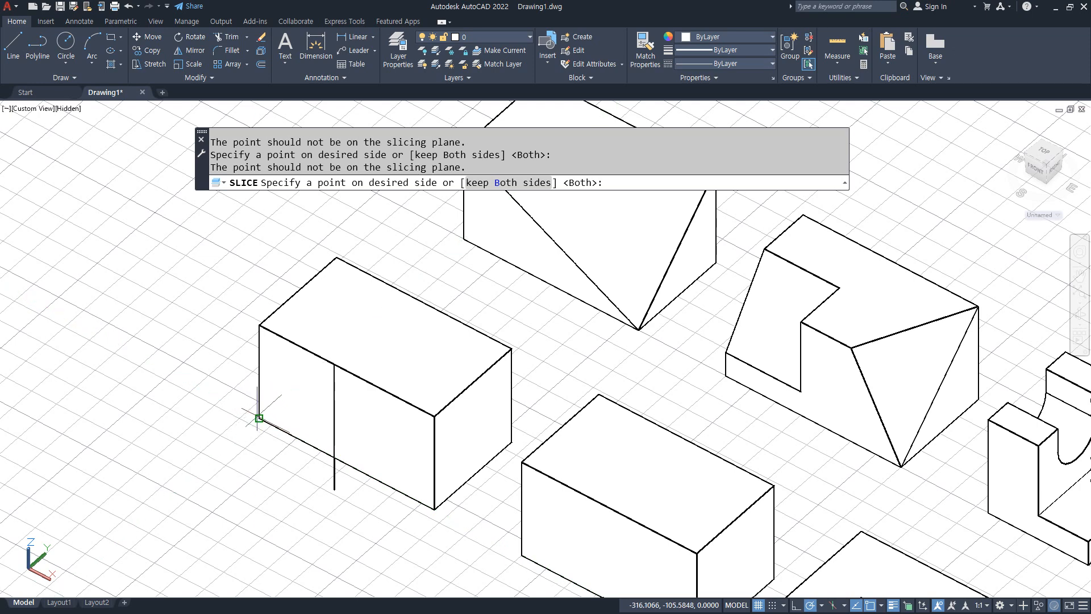
pyautogui.press('Escape')
pyautogui.press('Escape')
# - Retry the slice through the same front corner and guide point, choosing to keep both sides
pyautogui.press('Return')
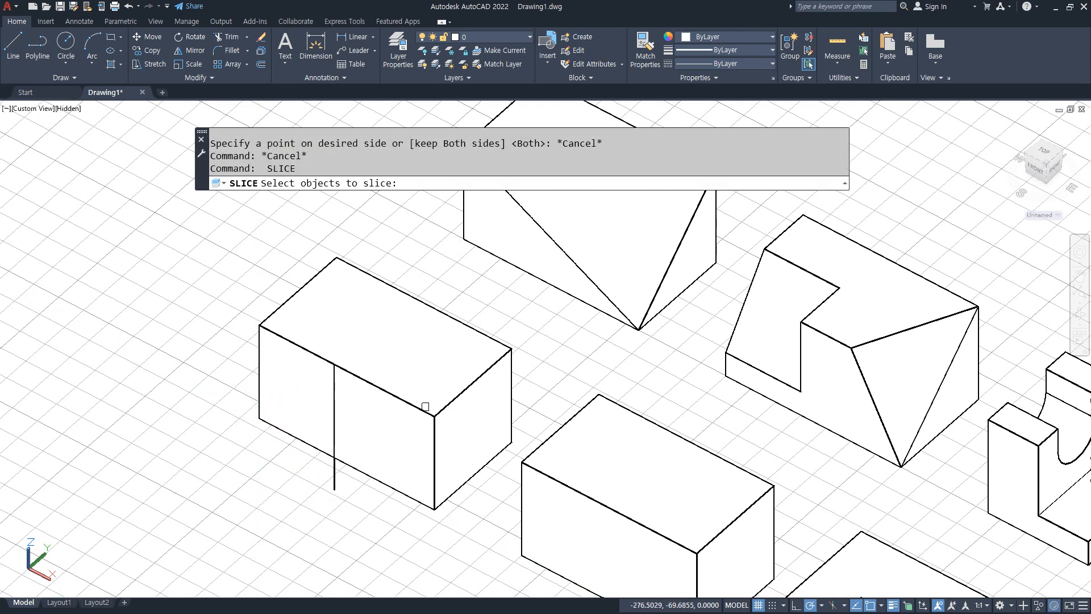
pyautogui.click(423, 413)
pyautogui.press('Return')
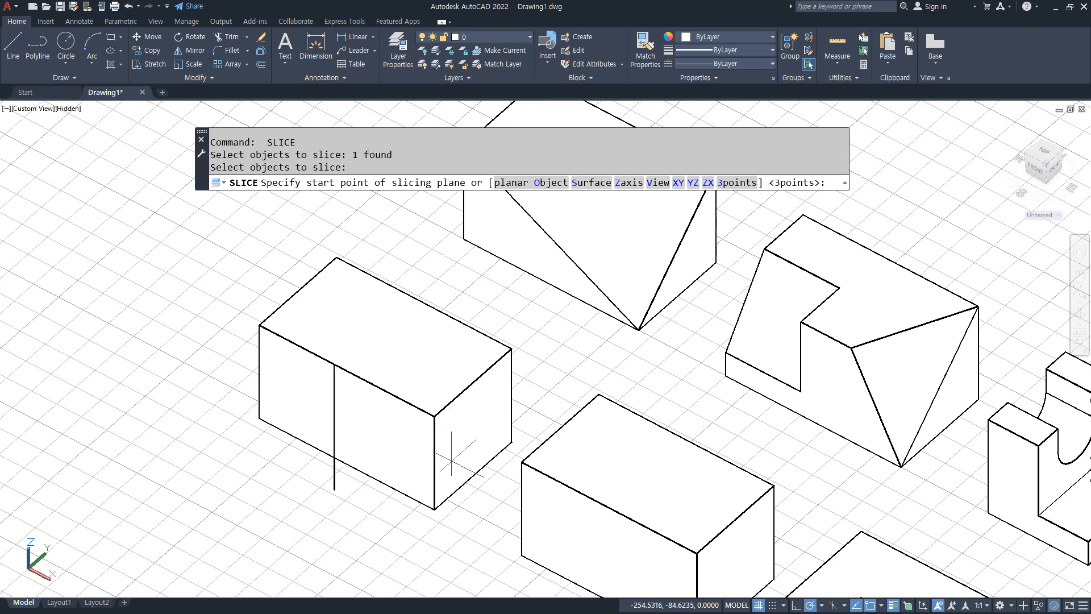
pyautogui.click(434, 510)
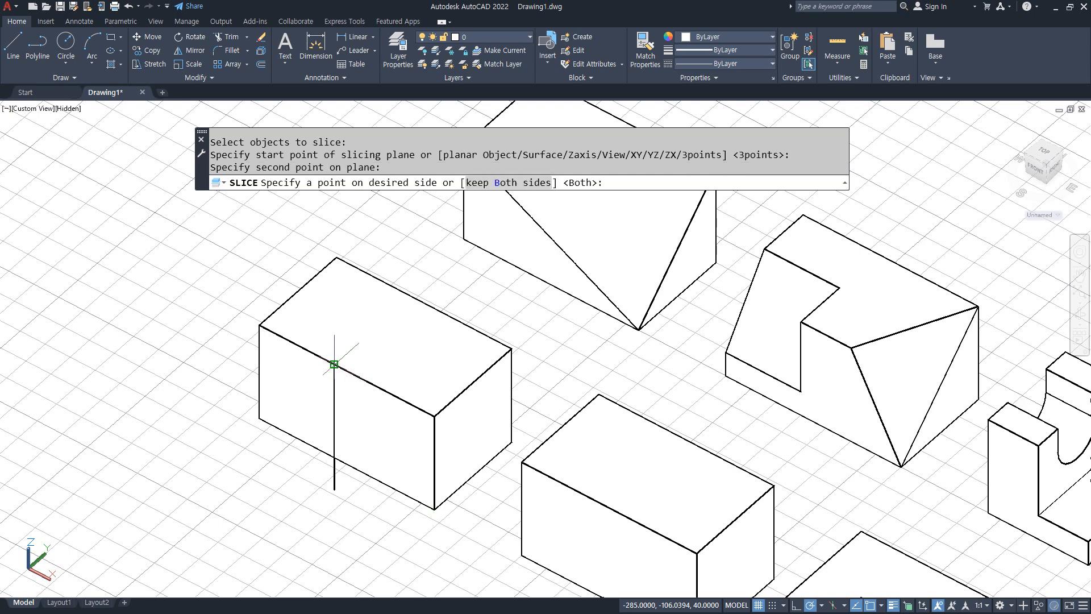
pyautogui.click(259, 418)
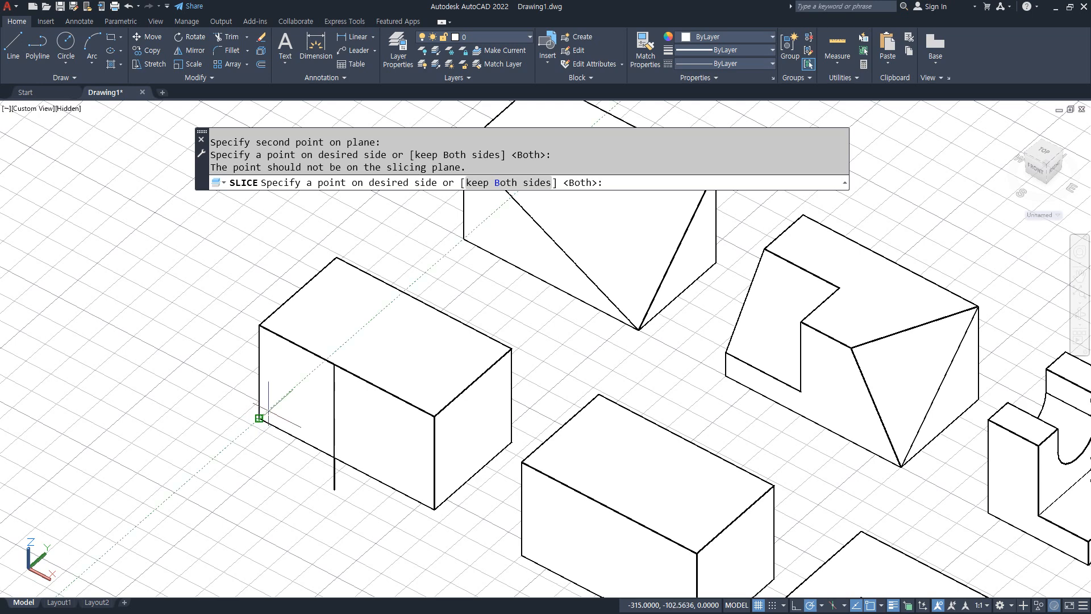
pyautogui.click(261, 414)
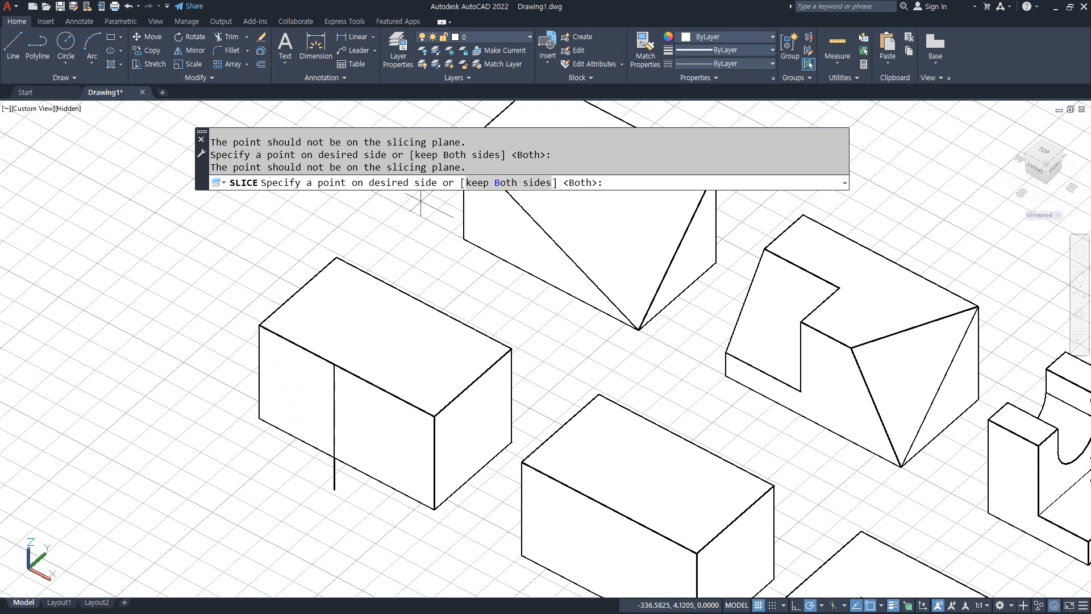
pyautogui.click(487, 182)
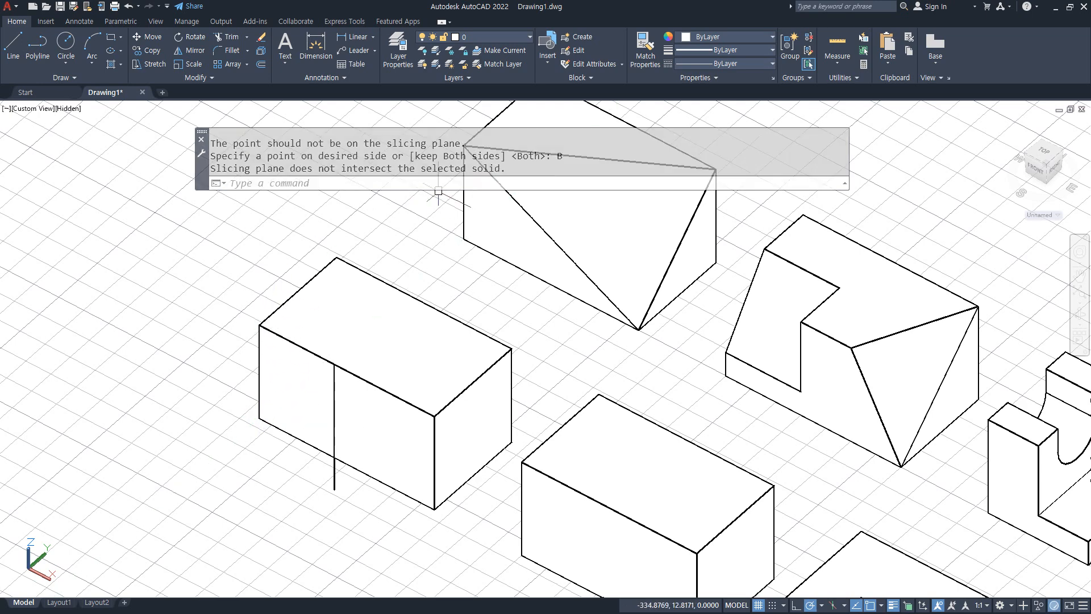
# - Switch the visual style to 2D Wireframe
pyautogui.write('sha')
pyautogui.press('Return')
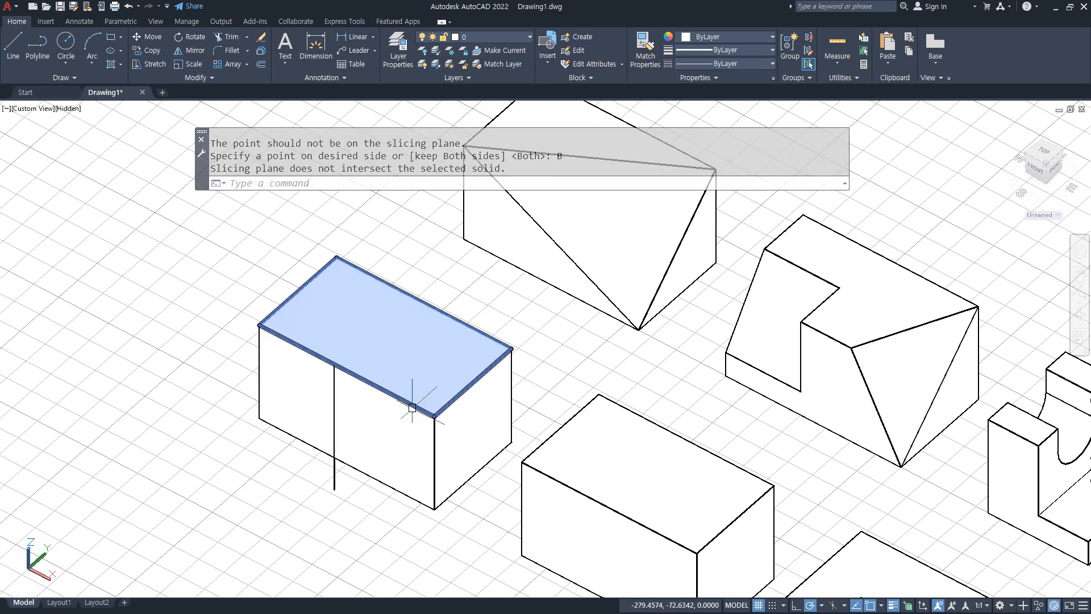
pyautogui.write('2d')
pyautogui.press('Return')
# - Try slicing the wireframe box between its lower right front corner and the guide line's upper end, keeping the left side
pyautogui.write('sl')
pyautogui.press('Return')
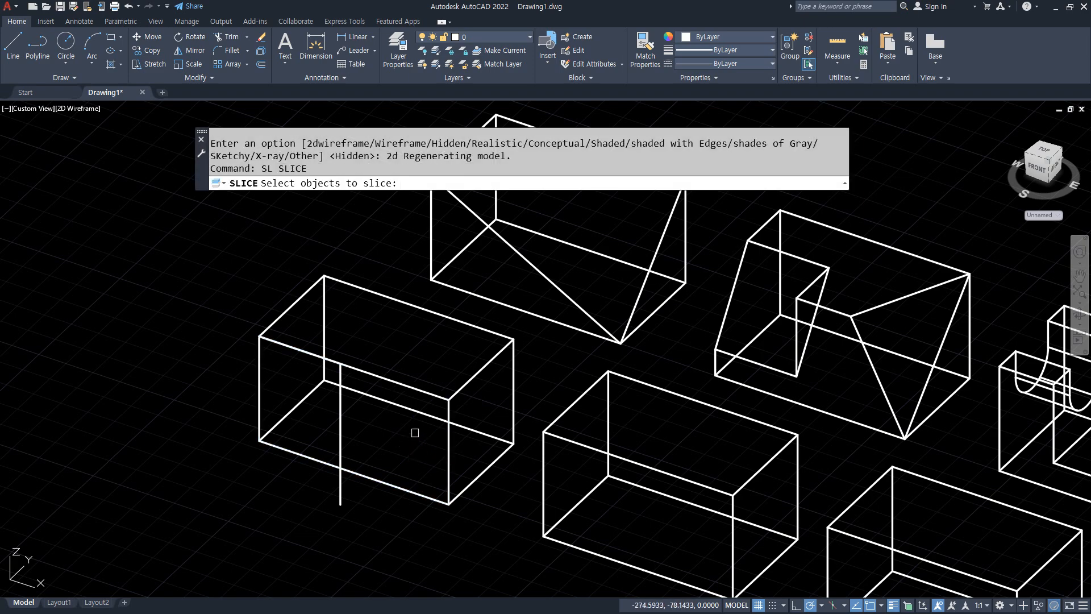
pyautogui.click(429, 393)
pyautogui.press('Return')
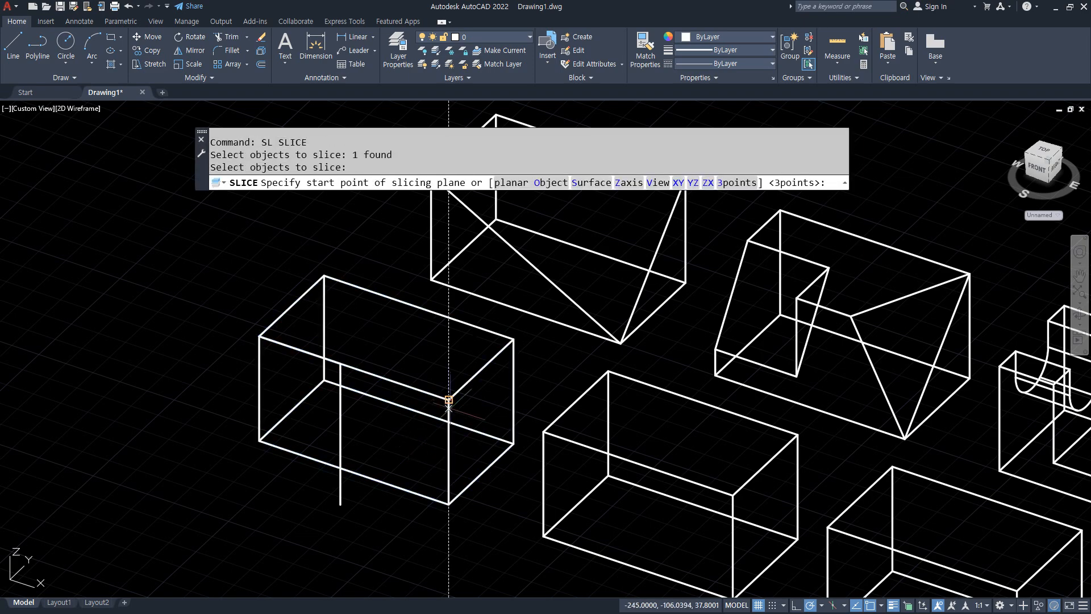
pyautogui.click(449, 502)
pyautogui.click(341, 363)
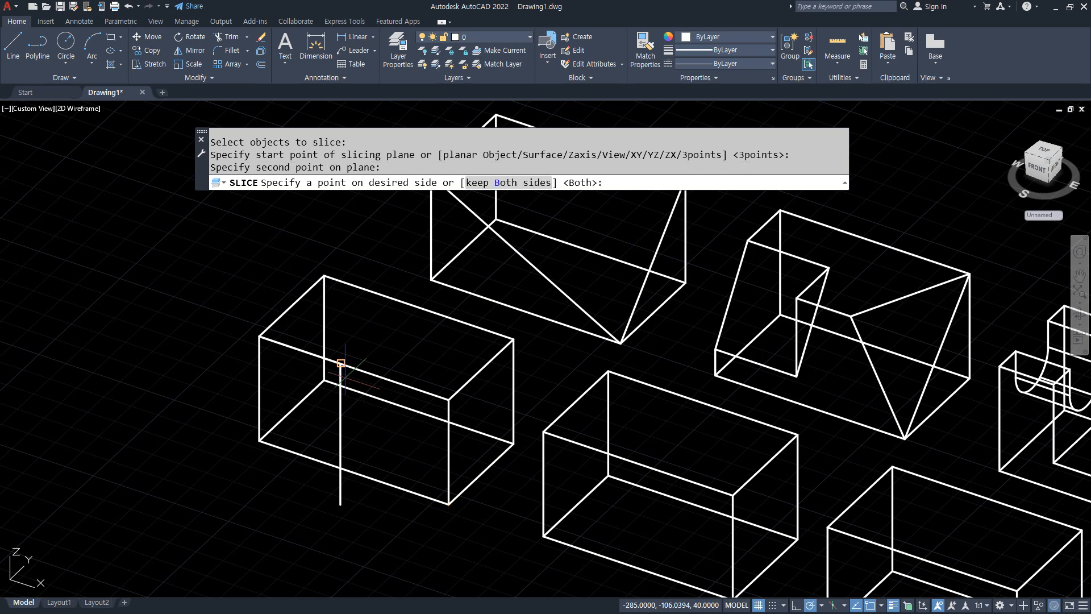
pyautogui.click(260, 440)
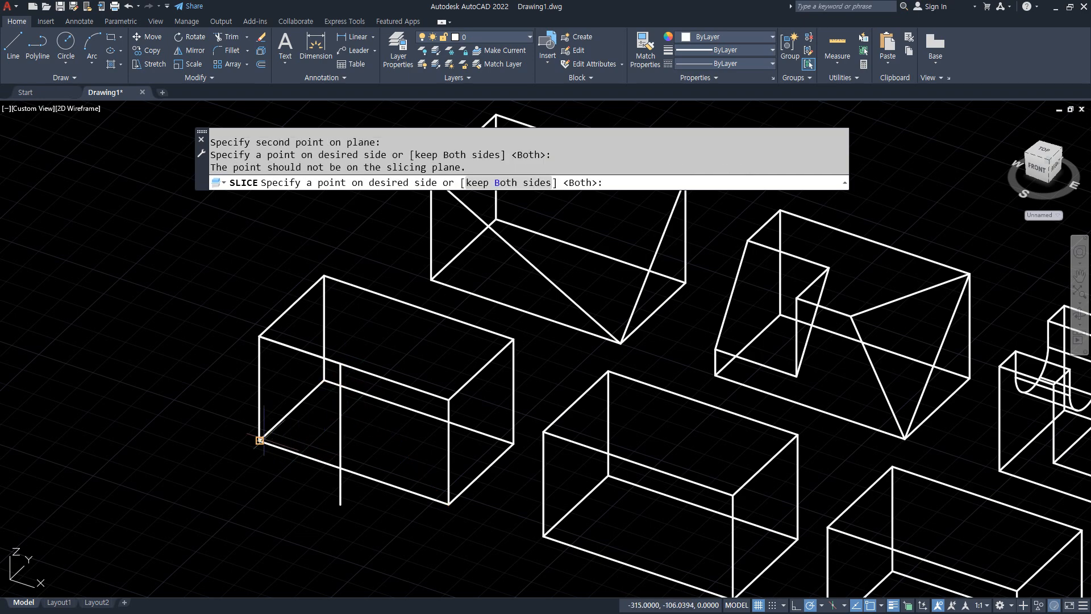
pyautogui.click(259, 440)
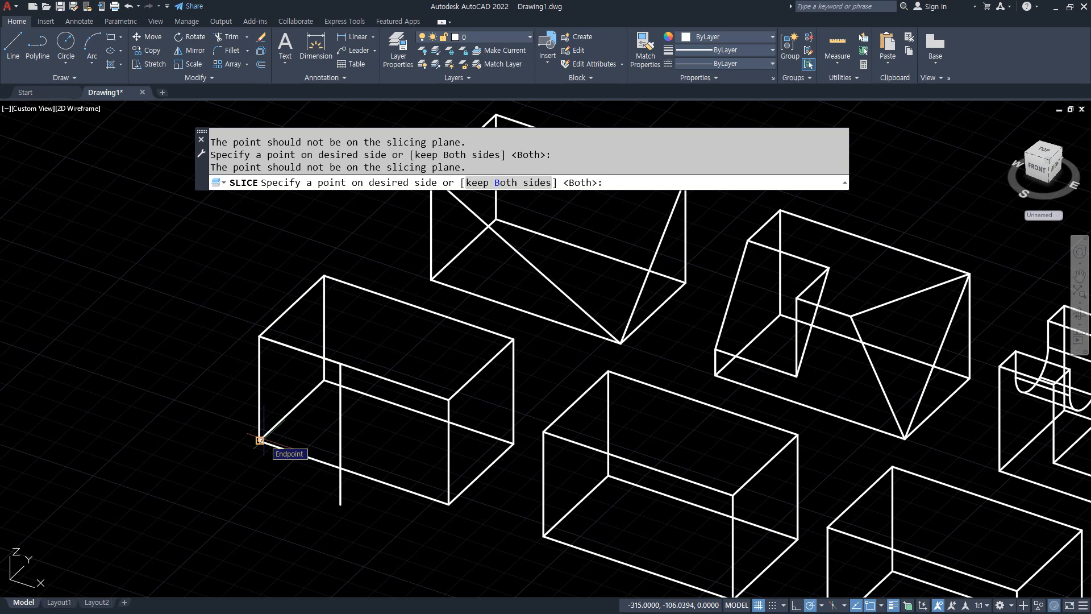
pyautogui.press('Escape')
# - Align the UCS with the box's front face, with its origin at the lower left corner and X along the bottom edge
pyautogui.write('ucs')
pyautogui.press('Return')
pyautogui.click(260, 440)
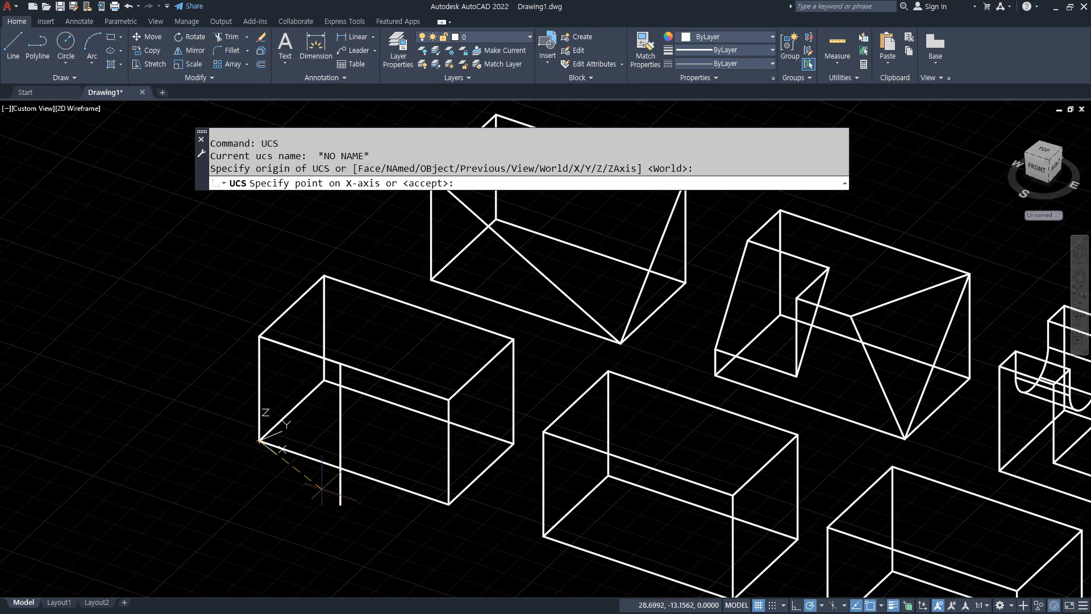
pyautogui.click(448, 502)
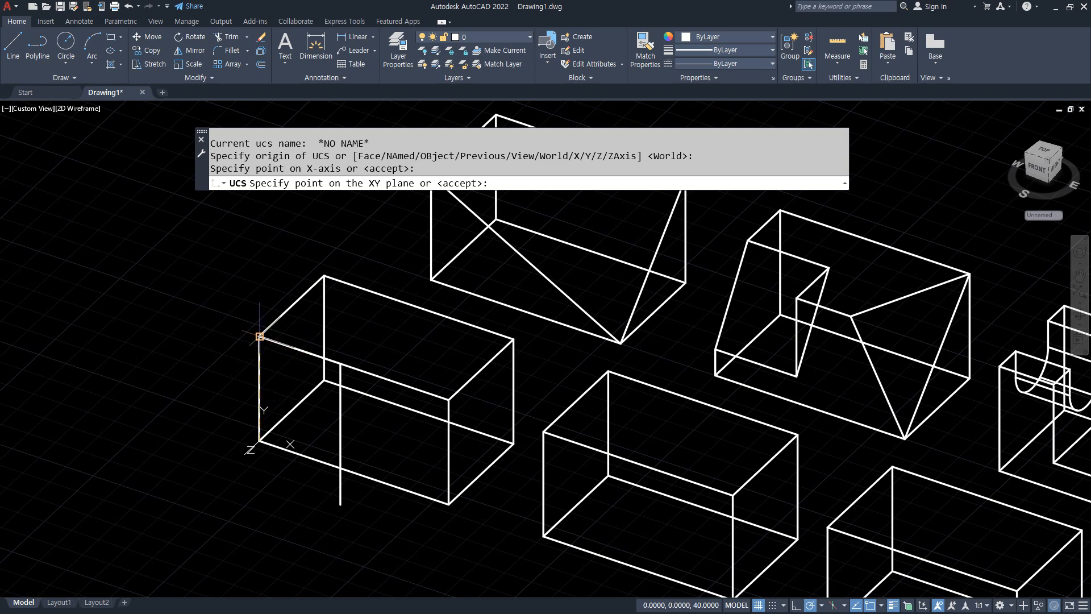
pyautogui.click(259, 336)
# - Slice the box from its lower right front corner to the guide line's upper end, keeping the left part
pyautogui.write('sl')
pyautogui.press('Return')
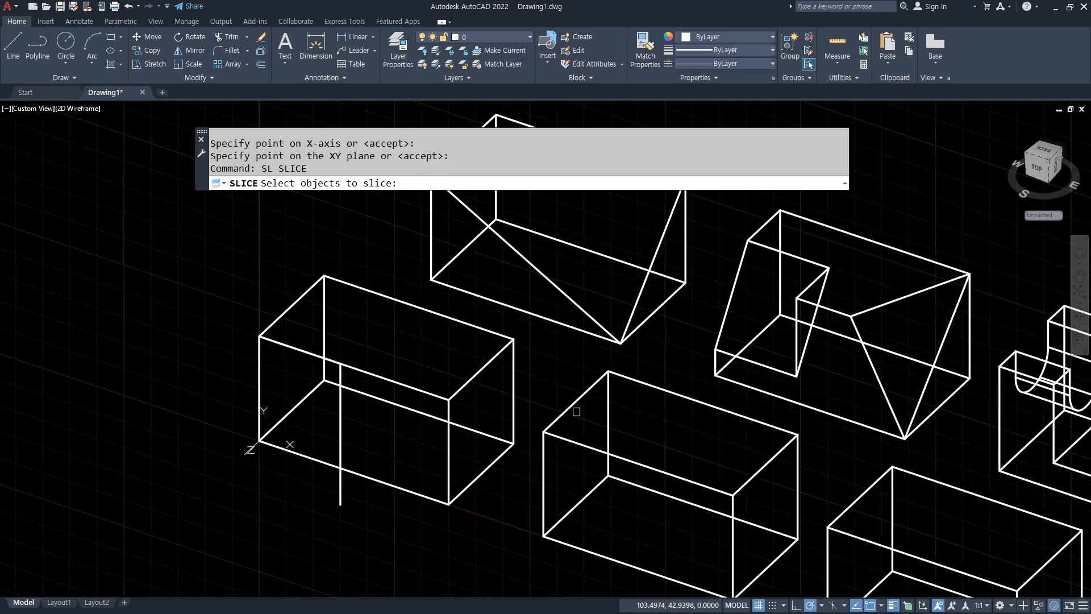
pyautogui.click(447, 394)
pyautogui.press('Return')
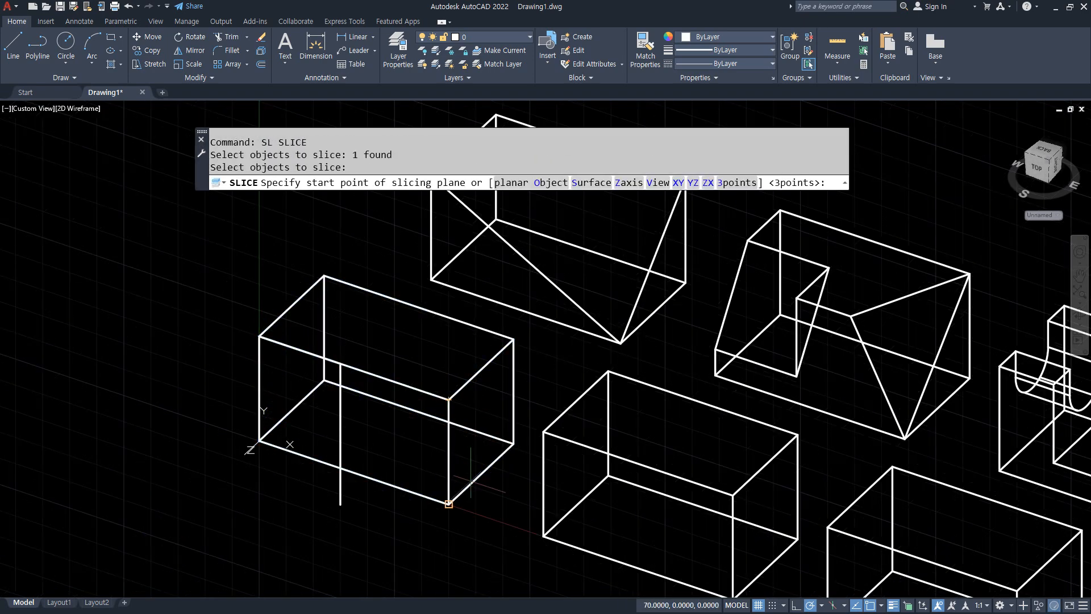
pyautogui.click(449, 503)
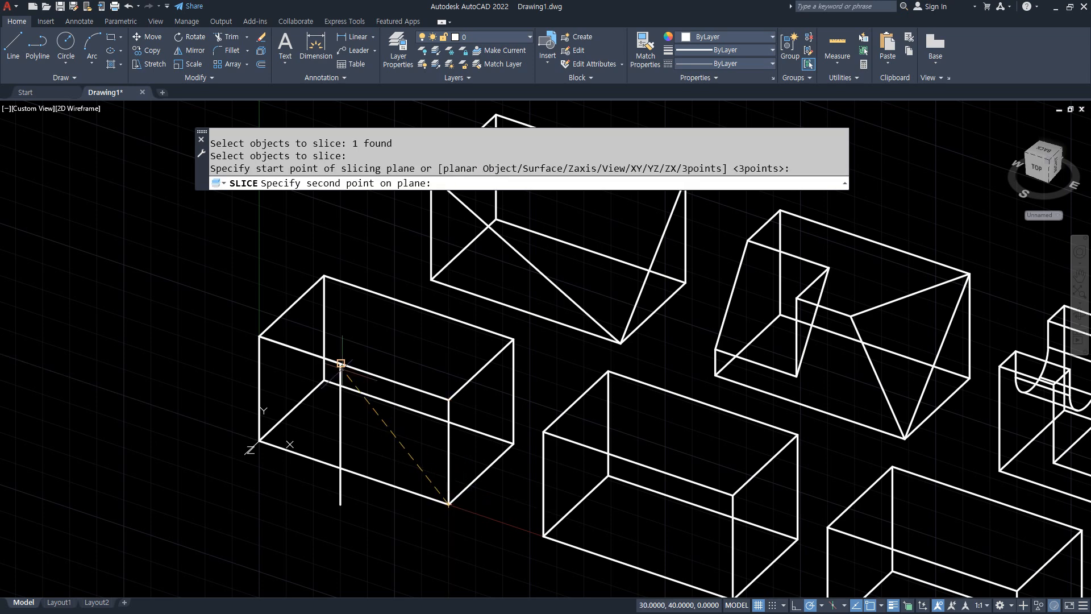
pyautogui.click(324, 380)
pyautogui.click(259, 439)
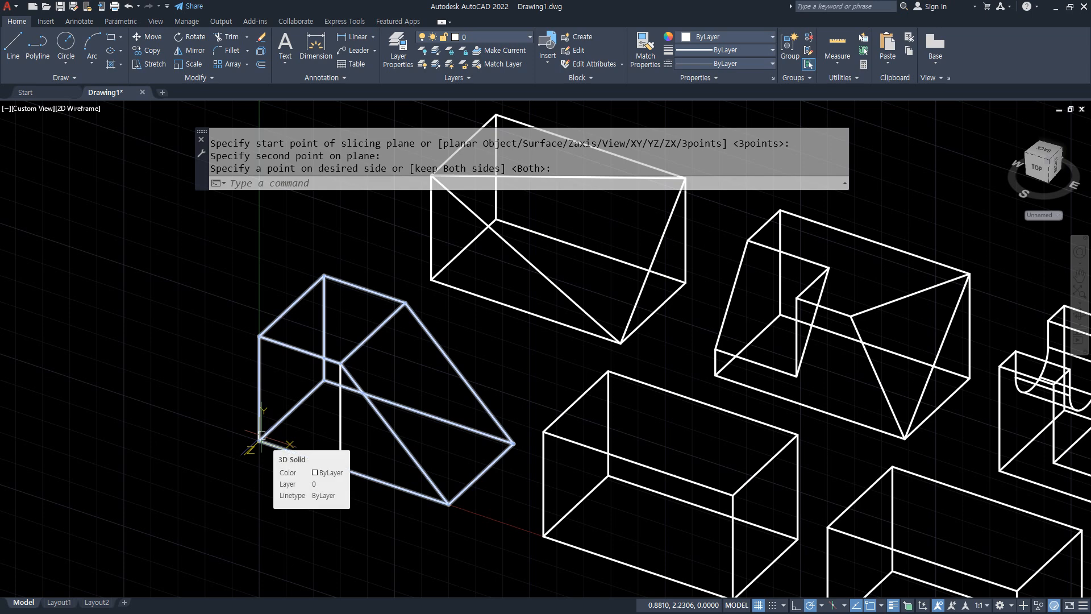
# - Erase the vertical and top-edge guide lines from the sliced solid
pyautogui.click(339, 452)
pyautogui.write('e')
pyautogui.press('Return')
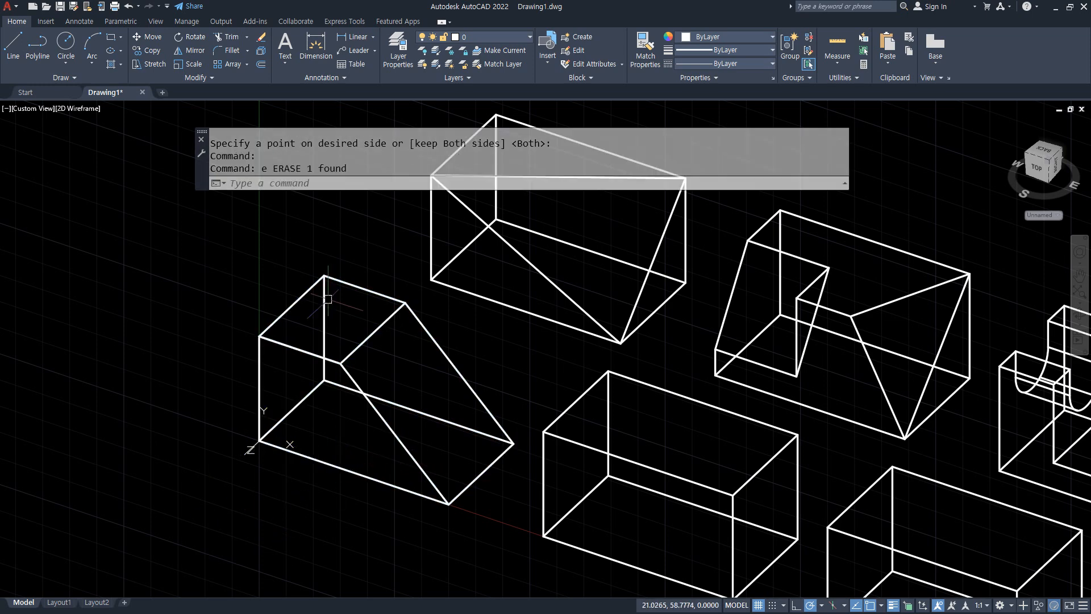
pyautogui.click(206, 302)
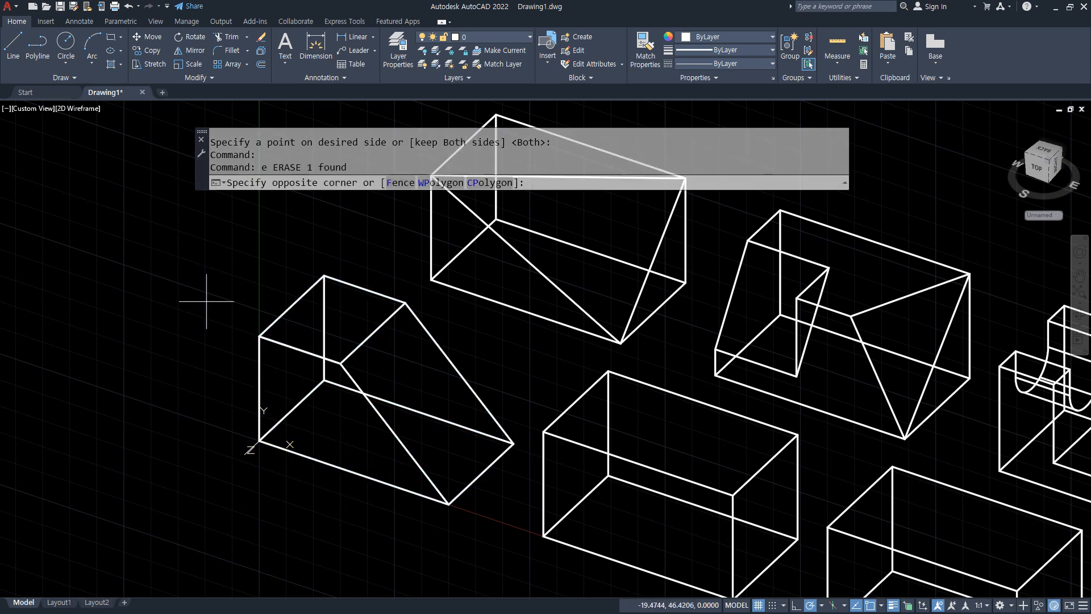
pyautogui.click(370, 392)
pyautogui.write('e')
pyautogui.press('Return')
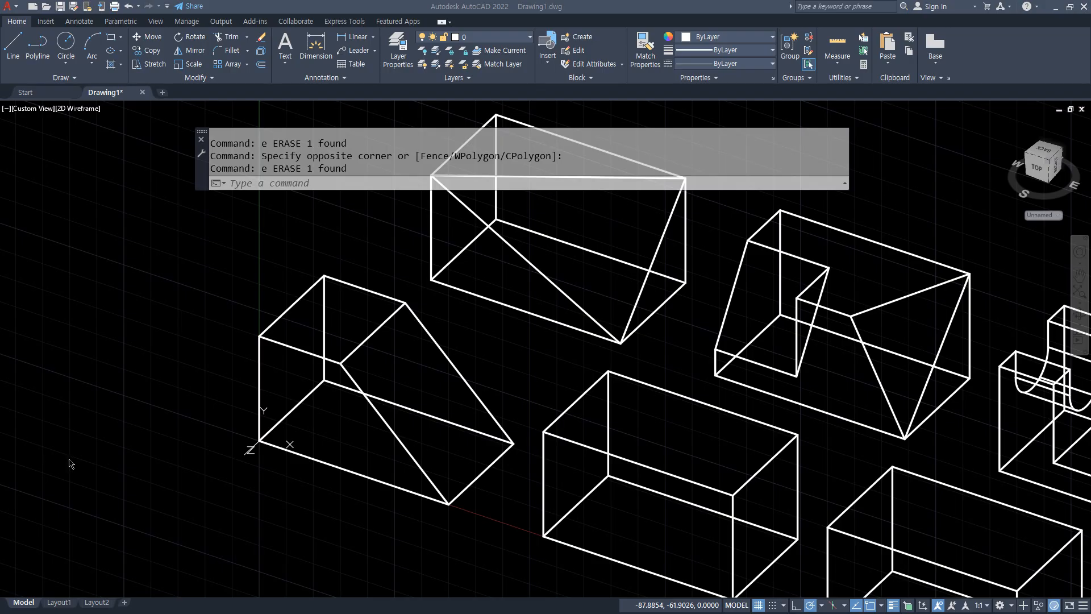
# - Draw a 20-unit guide line from the midpoint of the sliced solid's front left edge, parallel to the bottom edge
pyautogui.write('l')
pyautogui.press('Return')
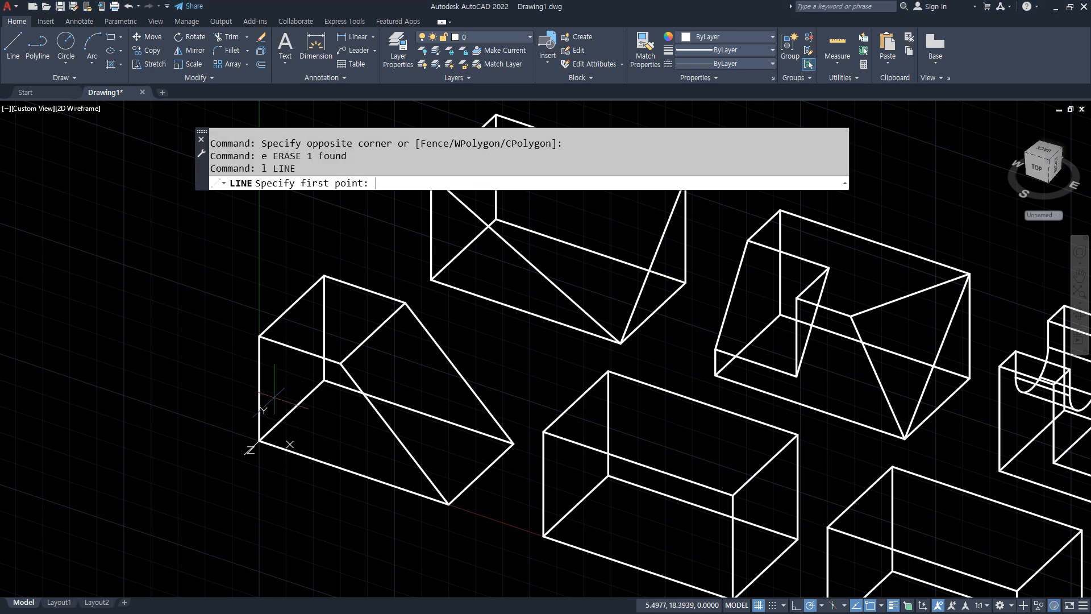
pyautogui.write('mid')
pyautogui.press('Return')
pyautogui.click(259, 387)
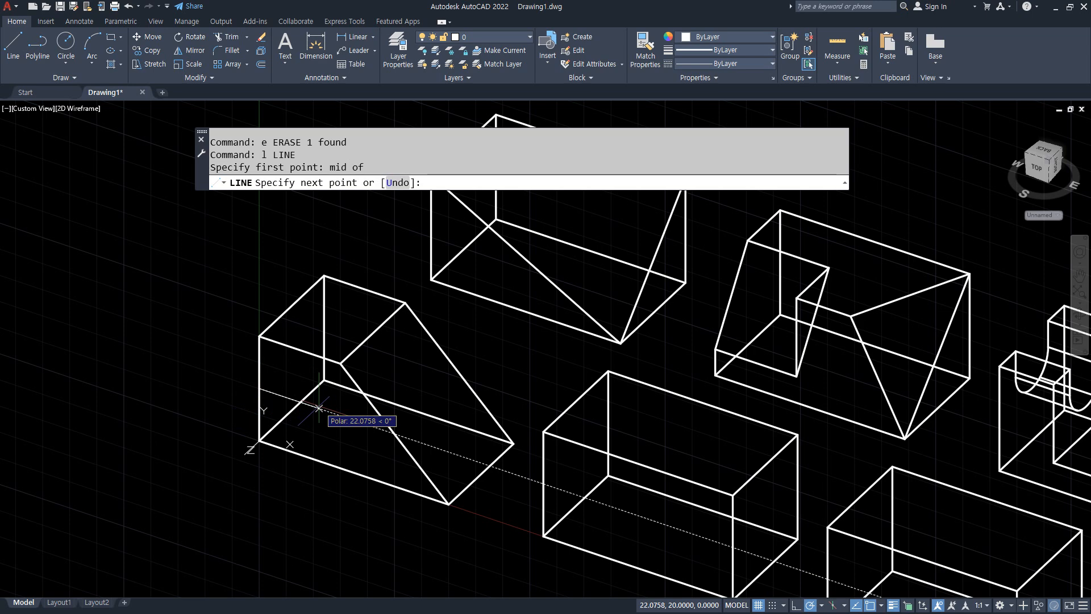
pyautogui.write('20')
pyautogui.press('Return')
pyautogui.press('Return')
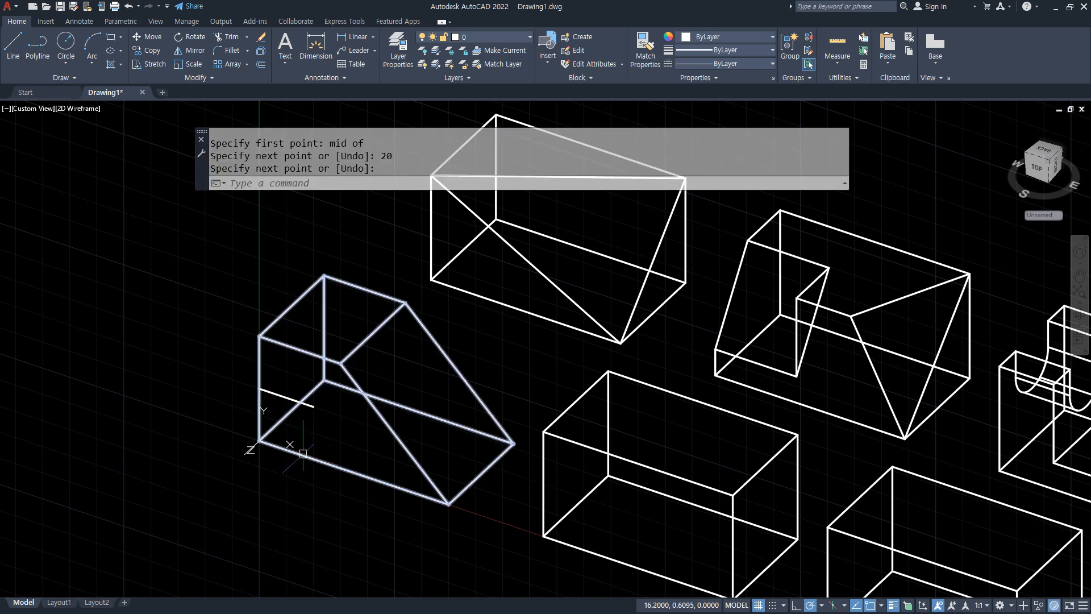
# - Draw a circle of radius 10 on the front face, centred on the guide line's free end
pyautogui.scroll(2, 316, 427)
pyautogui.write('c')
pyautogui.press('Return')
pyautogui.click(312, 394)
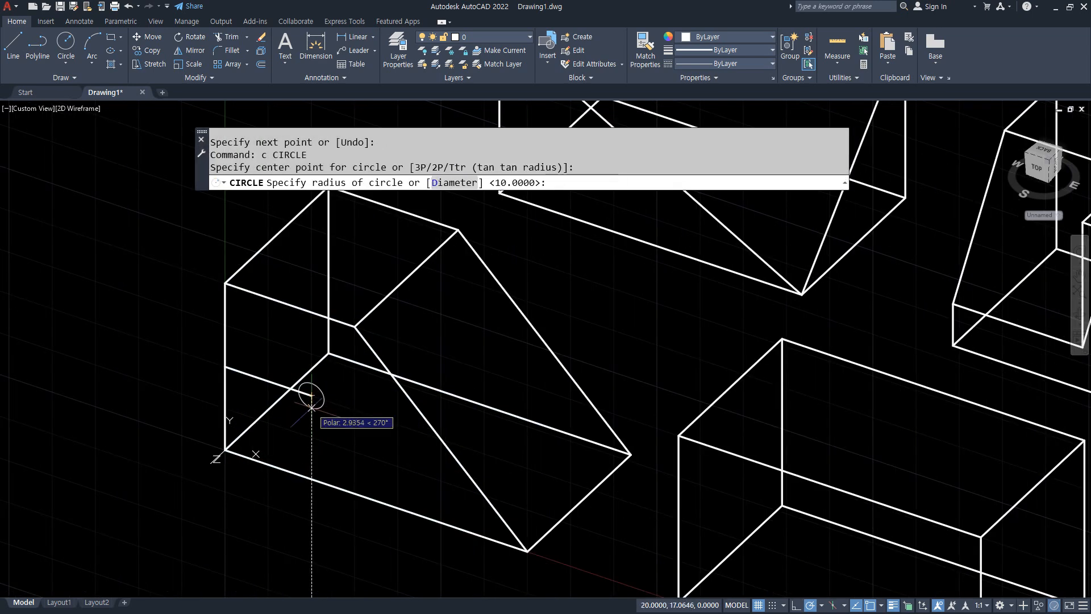
pyautogui.write('10')
pyautogui.press('Return')
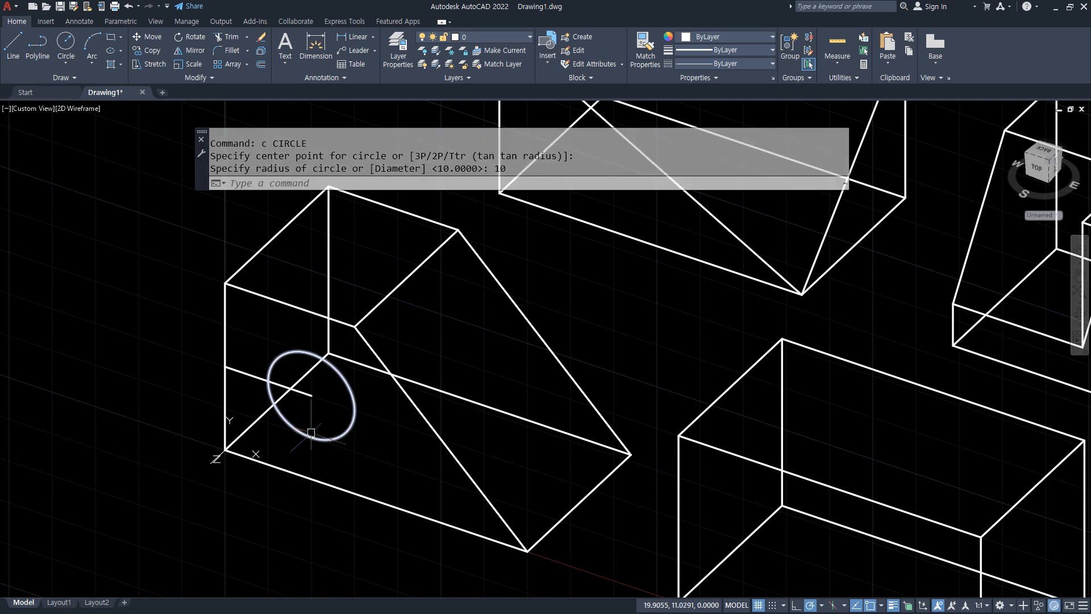
# - Extrude the circle backward through the full depth of the solid, ending at its rear face
pyautogui.write('ext')
pyautogui.press('Return')
pyautogui.click(311, 436)
pyautogui.press('Return')
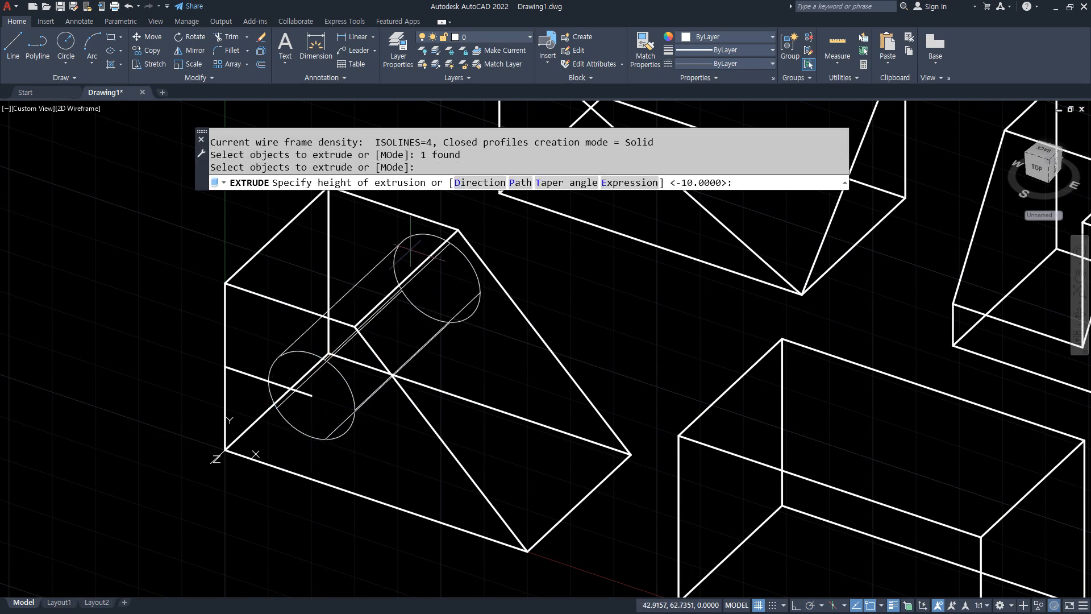
pyautogui.click(453, 230)
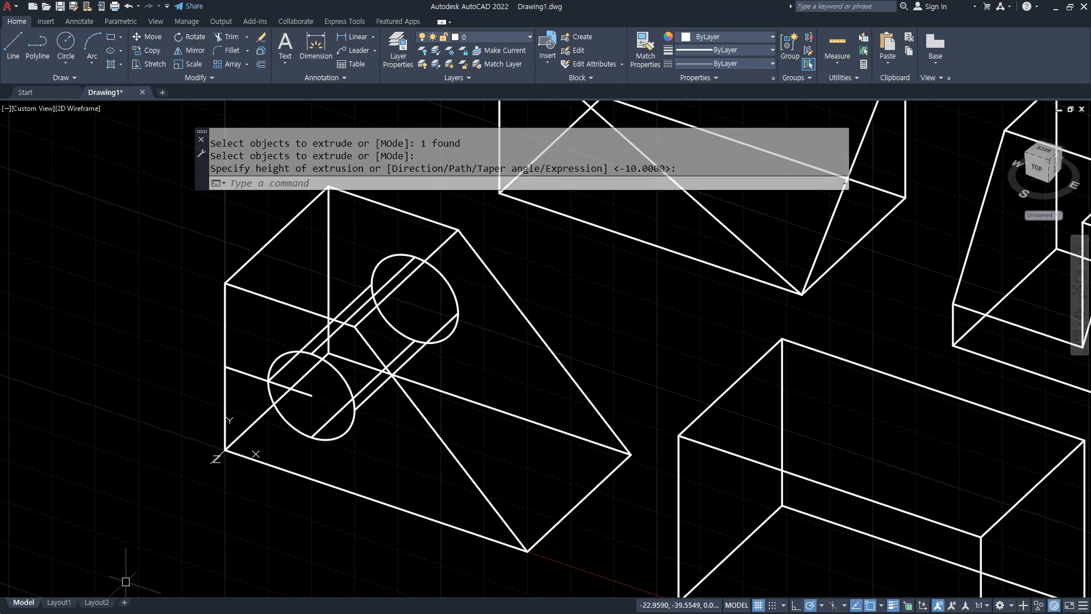
pyautogui.moveTo(434, 233)
pyautogui.mouseDown()
pyautogui.moveTo(431, 221)
pyautogui.moveTo(481, 229)
pyautogui.mouseUp()
pyautogui.press('Escape')
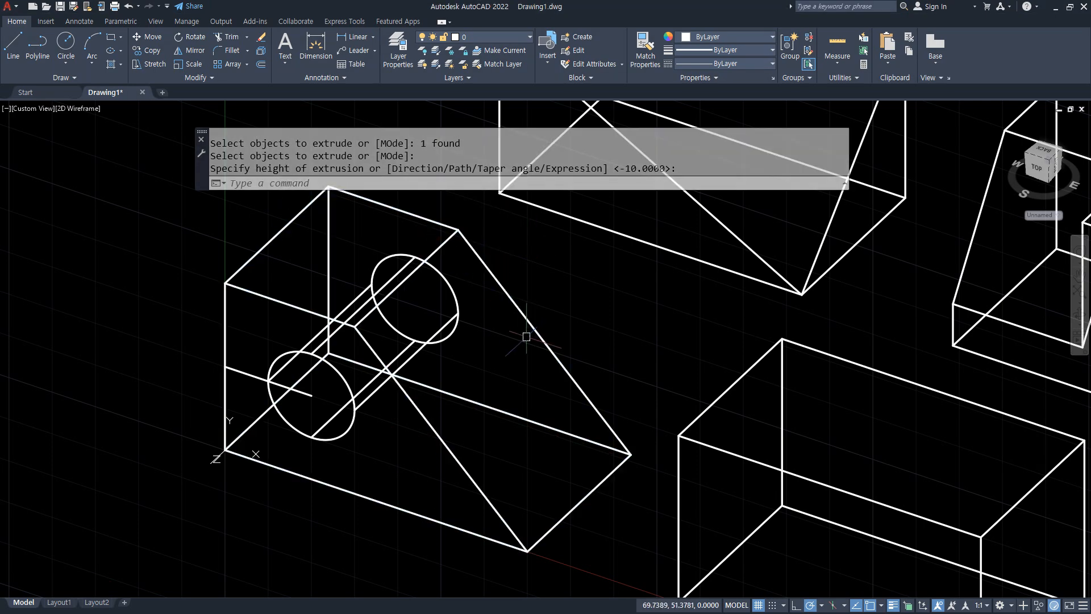
# - Subtract the extruded cylinder from the slanted solid to cut a through hole
pyautogui.write('SU')
pyautogui.press('Return')
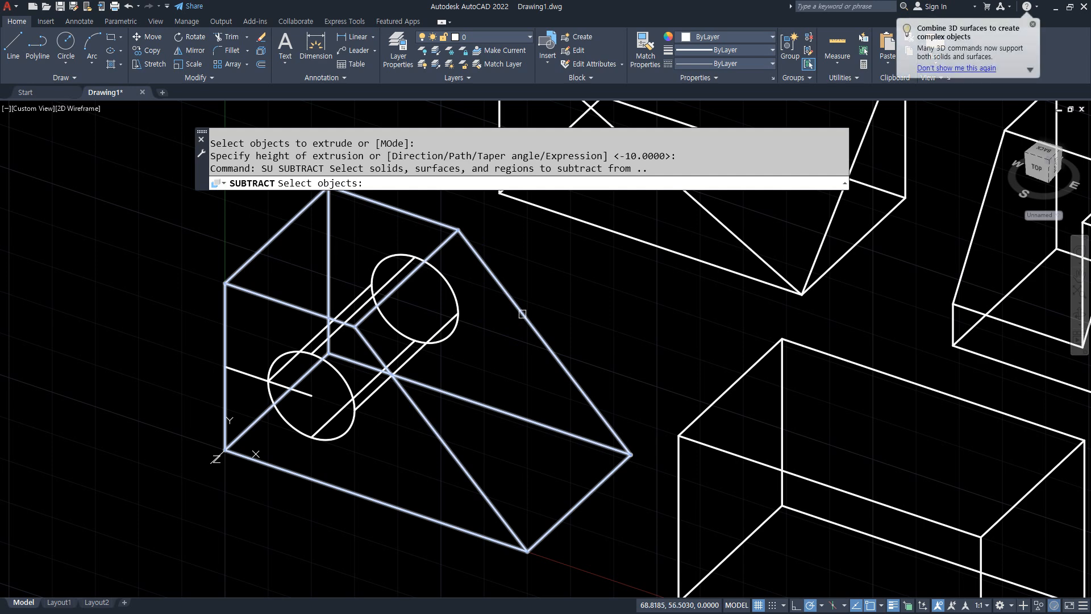
pyautogui.click(522, 314)
pyautogui.press('Return')
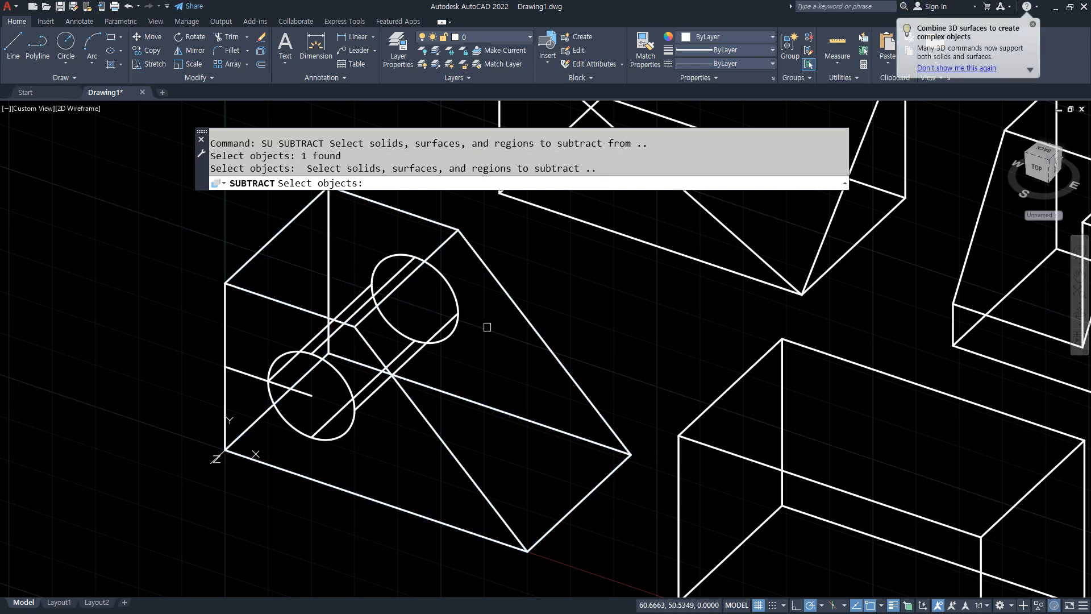
pyautogui.click(452, 334)
pyautogui.press('Return')
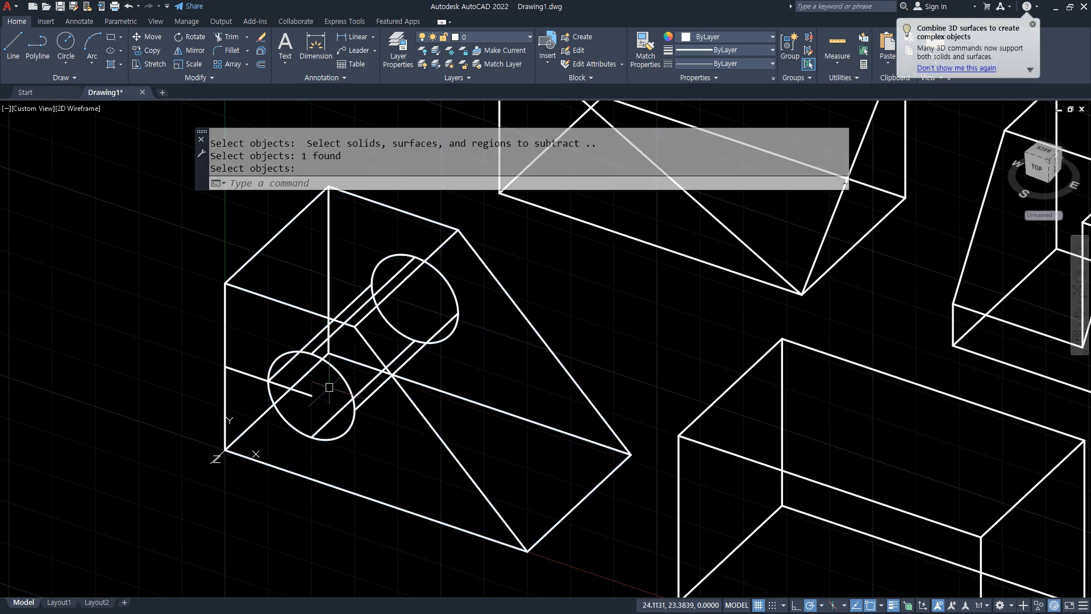
# - Erase the horizontal guide line at the hole's centre
pyautogui.click(292, 389)
pyautogui.write('e')
pyautogui.press('Return')
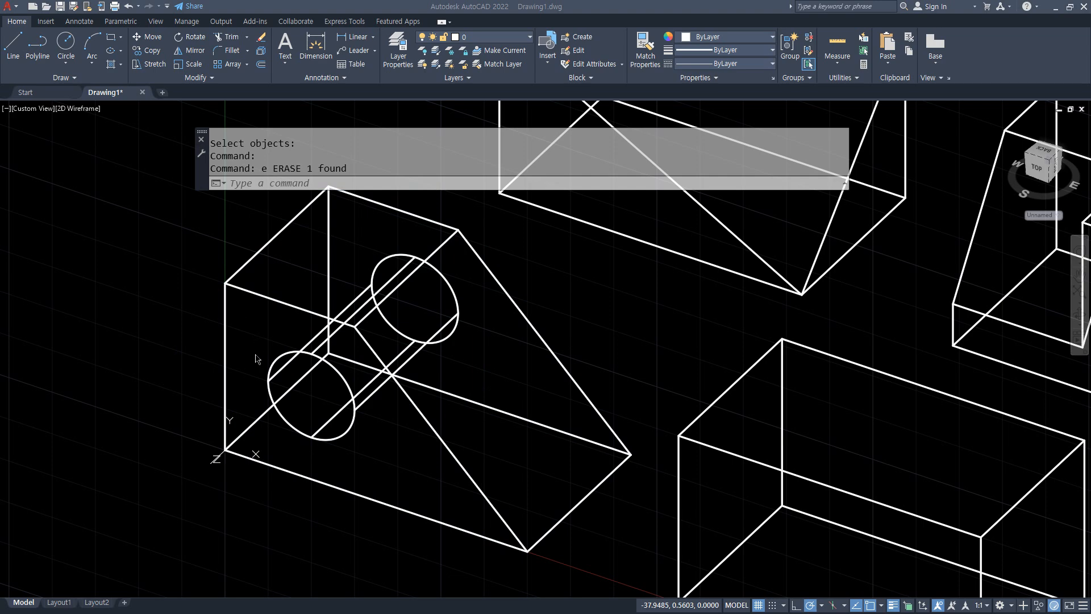
pyautogui.moveTo(226, 351)
pyautogui.mouseDown()
pyautogui.moveTo(531, 429)
pyautogui.moveTo(287, 295)
pyautogui.moveTo(218, 366)
pyautogui.mouseUp()
pyautogui.moveTo(309, 294)
pyautogui.mouseDown()
pyautogui.moveTo(357, 242)
pyautogui.moveTo(344, 282)
pyautogui.mouseUp()
pyautogui.moveTo(283, 234)
pyautogui.mouseDown()
pyautogui.moveTo(284, 306)
pyautogui.moveTo(240, 343)
pyautogui.moveTo(259, 242)
pyautogui.moveTo(263, 284)
pyautogui.moveTo(367, 319)
pyautogui.moveTo(348, 352)
pyautogui.mouseUp()
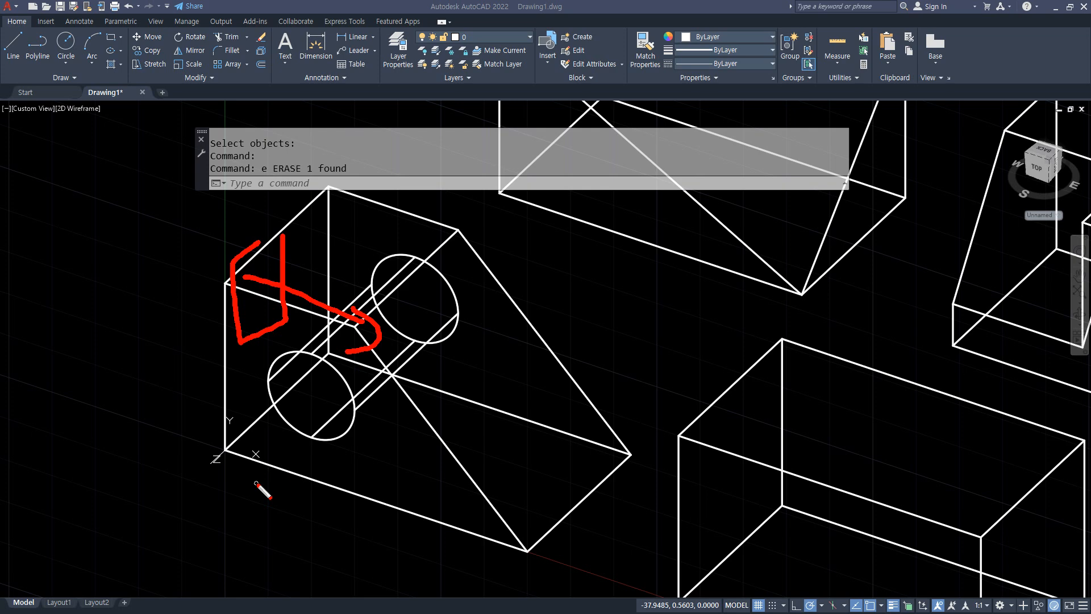
pyautogui.press('e')
pyautogui.moveTo(280, 243)
pyautogui.mouseDown()
pyautogui.moveTo(332, 333)
pyautogui.moveTo(489, 341)
pyautogui.moveTo(255, 250)
pyautogui.mouseUp()
pyautogui.moveTo(270, 308)
pyautogui.mouseDown()
pyautogui.moveTo(286, 378)
pyautogui.moveTo(309, 387)
pyautogui.mouseUp()
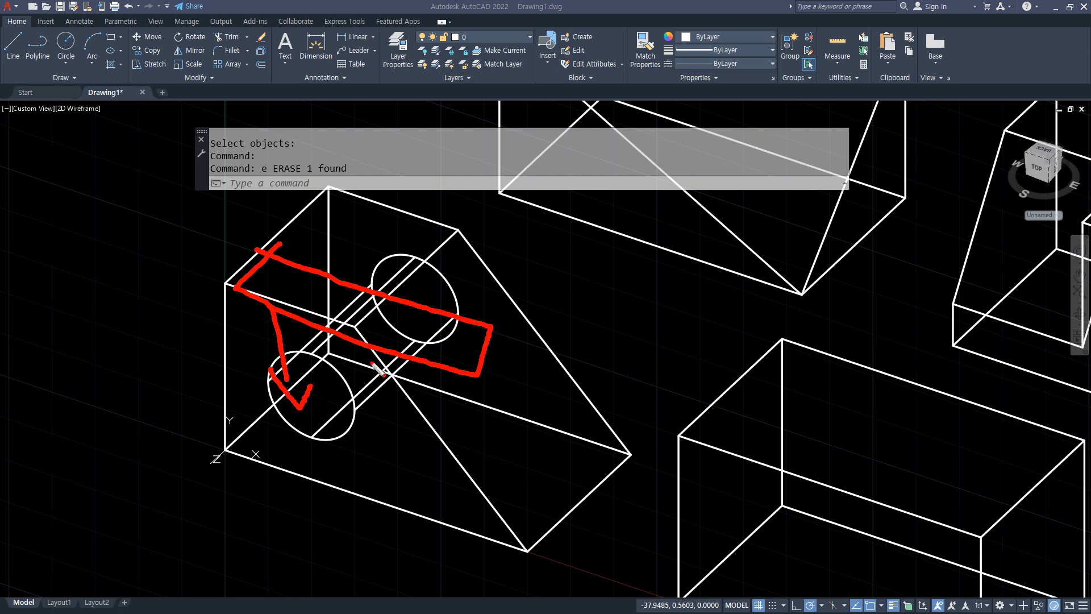
pyautogui.press('Escape')
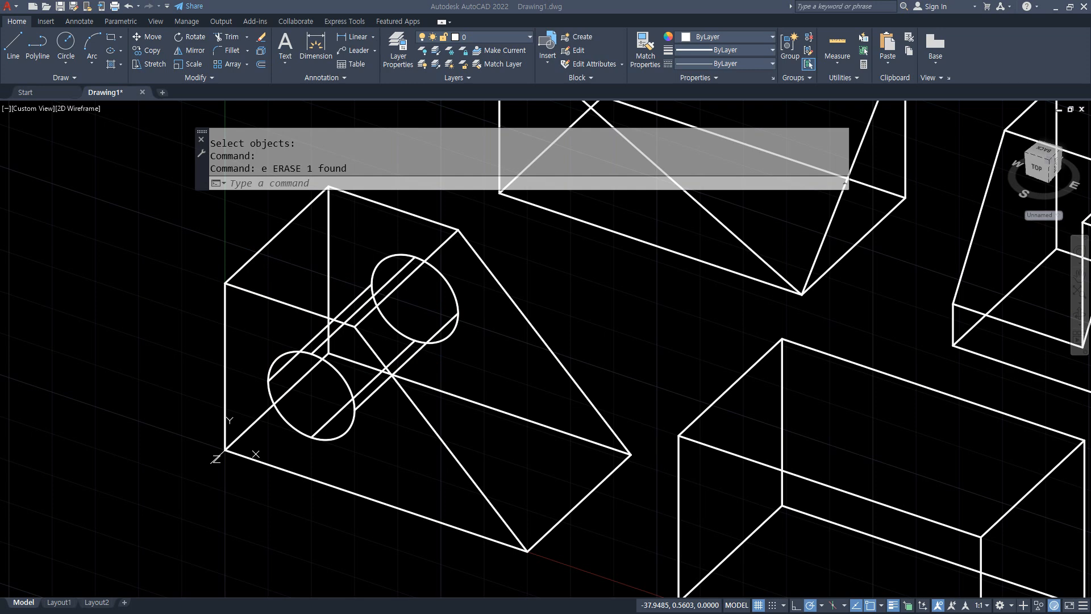
# - Draw a 70 by 20 rectangle on the front face, starting at the midpoint of its left vertical edge
pyautogui.write('r')
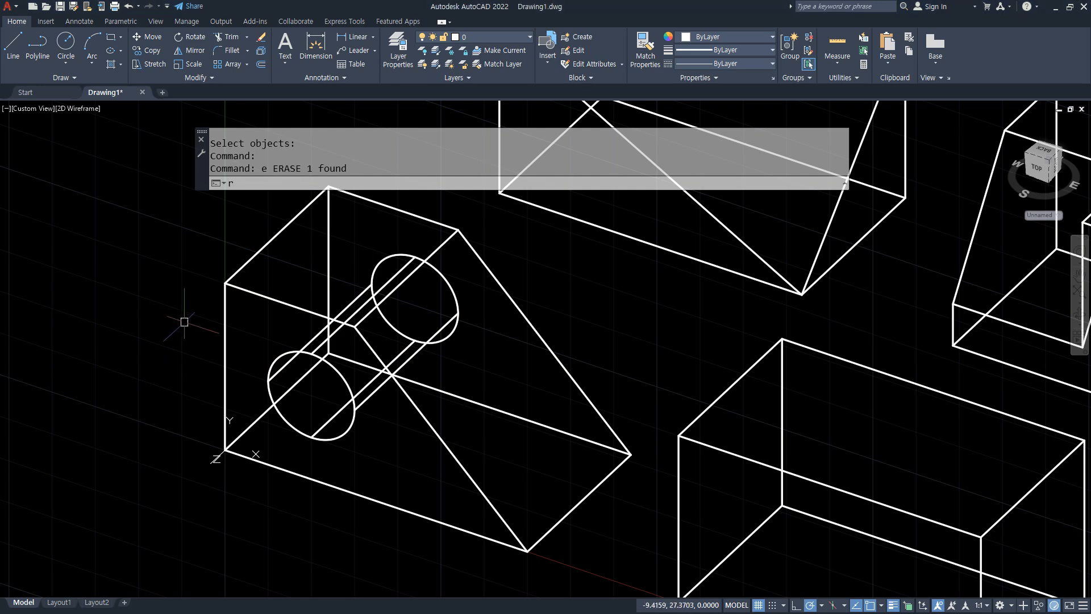
pyautogui.write('ec')
pyautogui.press('Return')
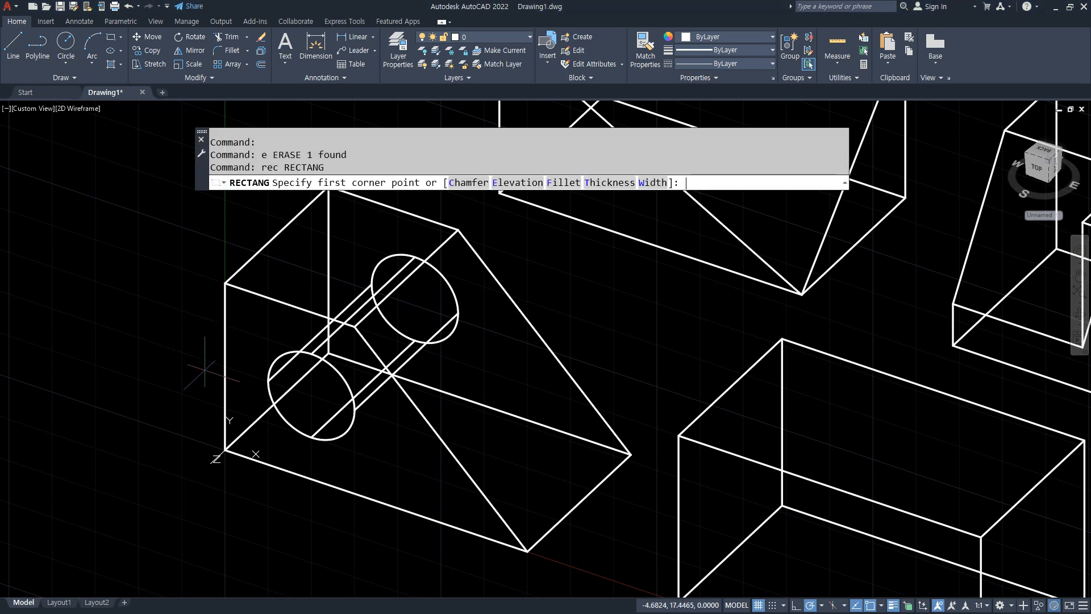
pyautogui.write('mid')
pyautogui.press('Return')
pyautogui.click(225, 366)
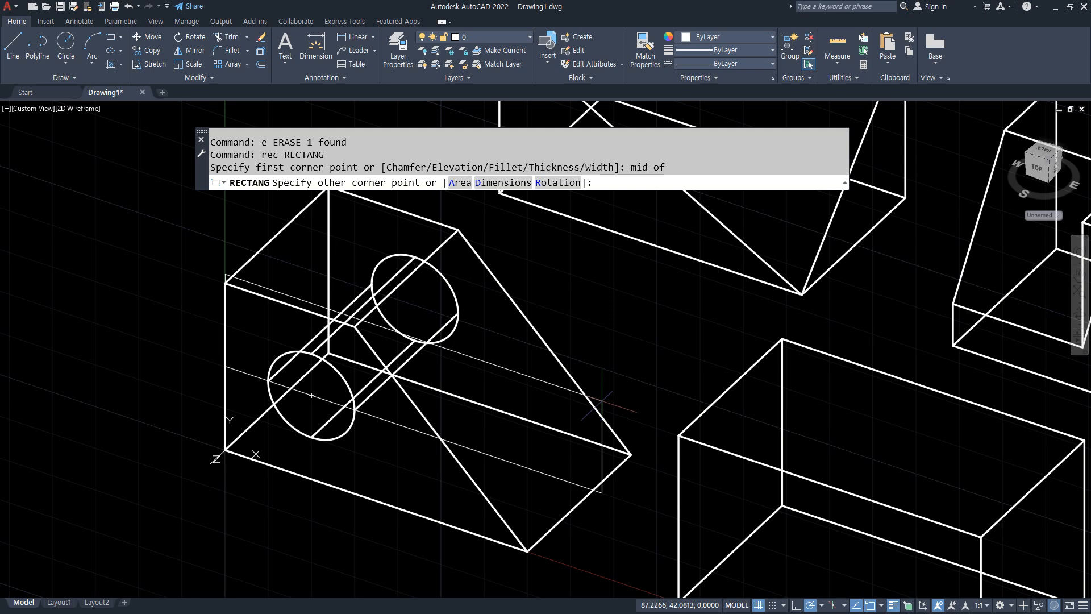
pyautogui.write('@70,20')
pyautogui.press('Return')
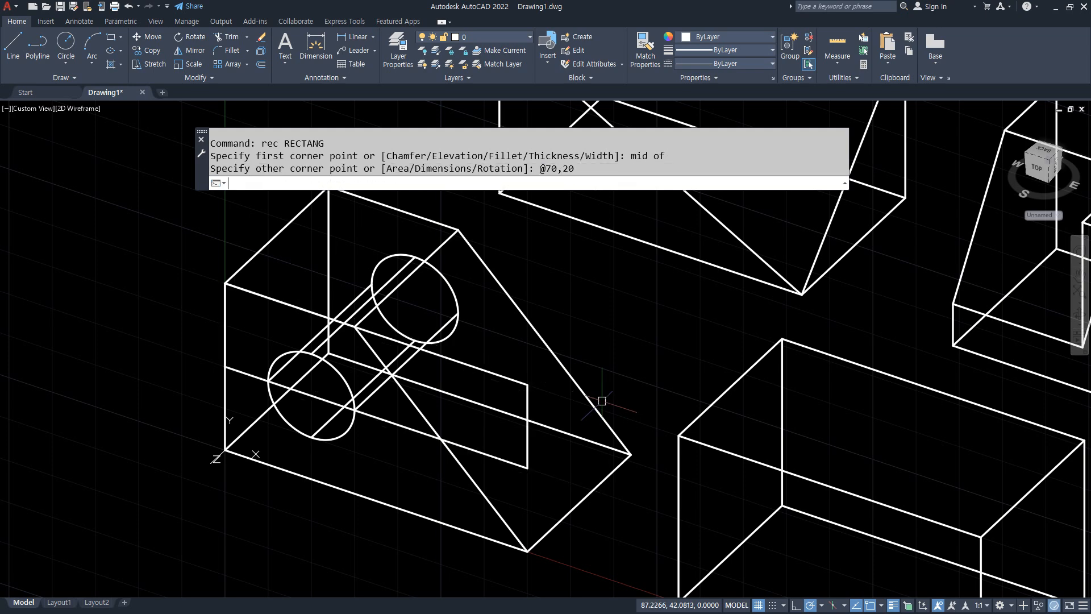
# - Extrude the rectangle backward to the midpoint of the solid's top left edge
pyautogui.write('ext')
pyautogui.press('Return')
pyautogui.click(493, 374)
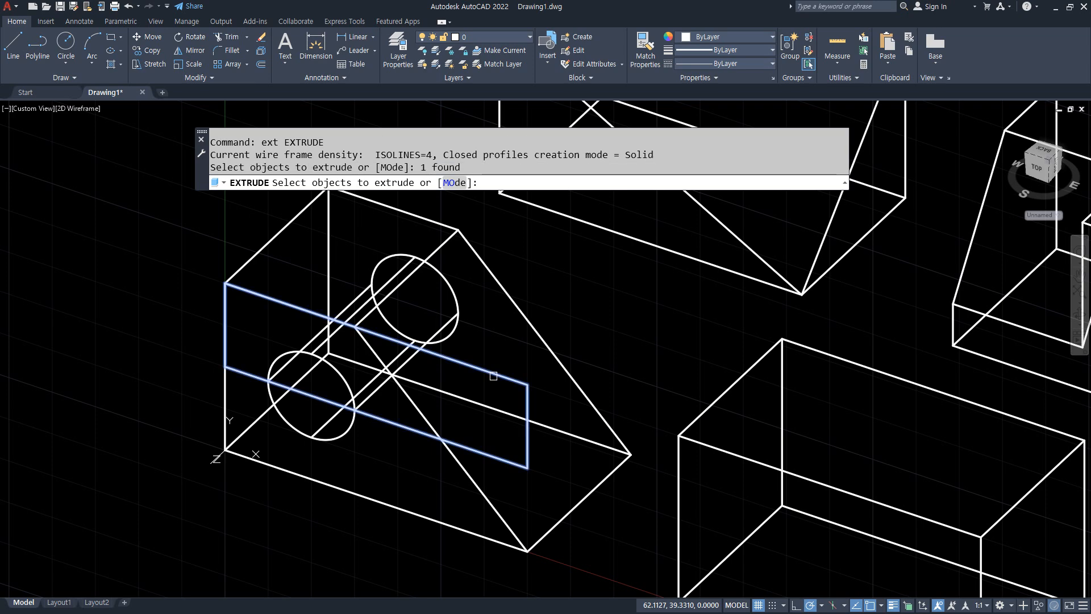
pyautogui.press('Return')
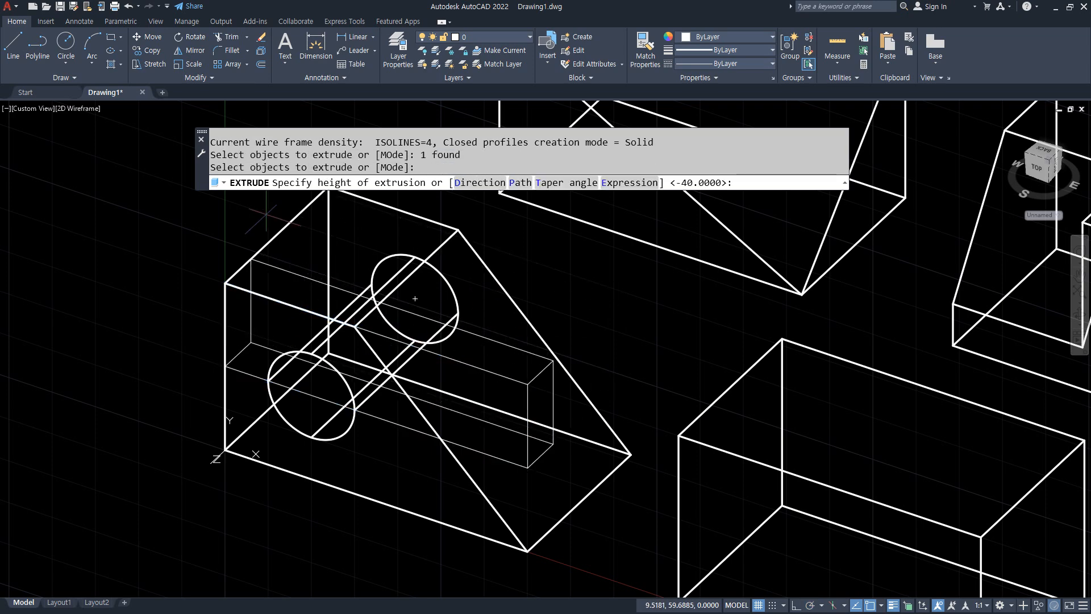
pyautogui.write('mid')
pyautogui.press('space')
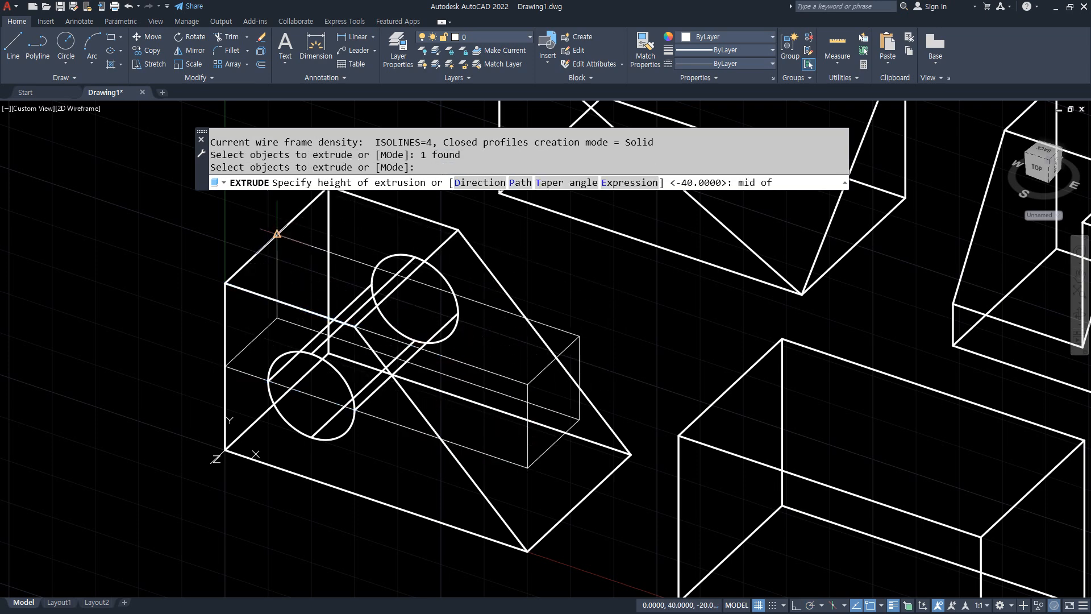
pyautogui.click(277, 234)
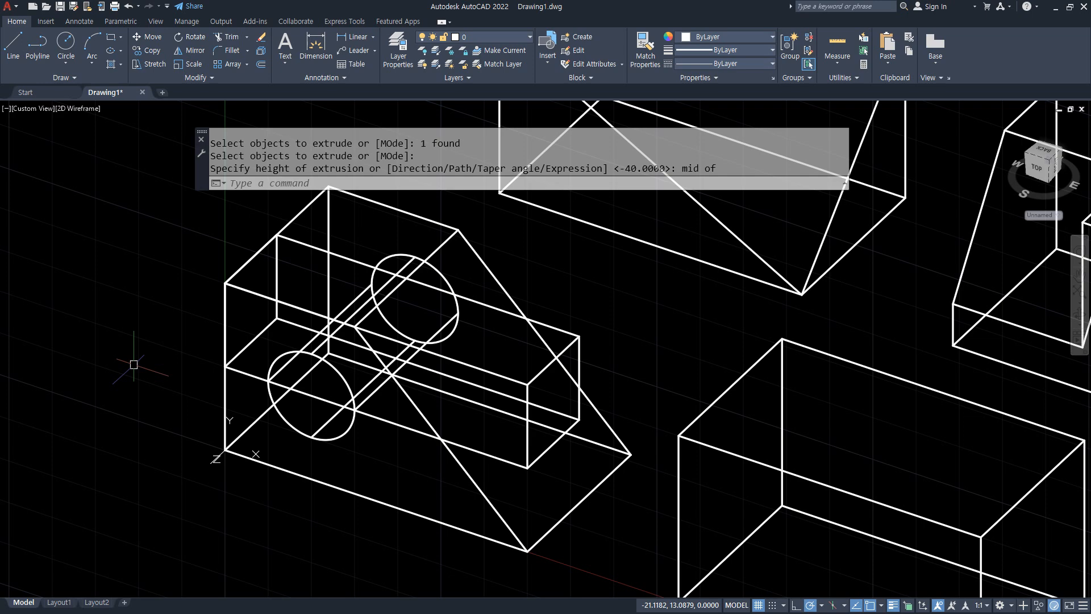
# - Subtract the extruded box from the solid to cut a step across its upper front half
pyautogui.write('su')
pyautogui.press('space')
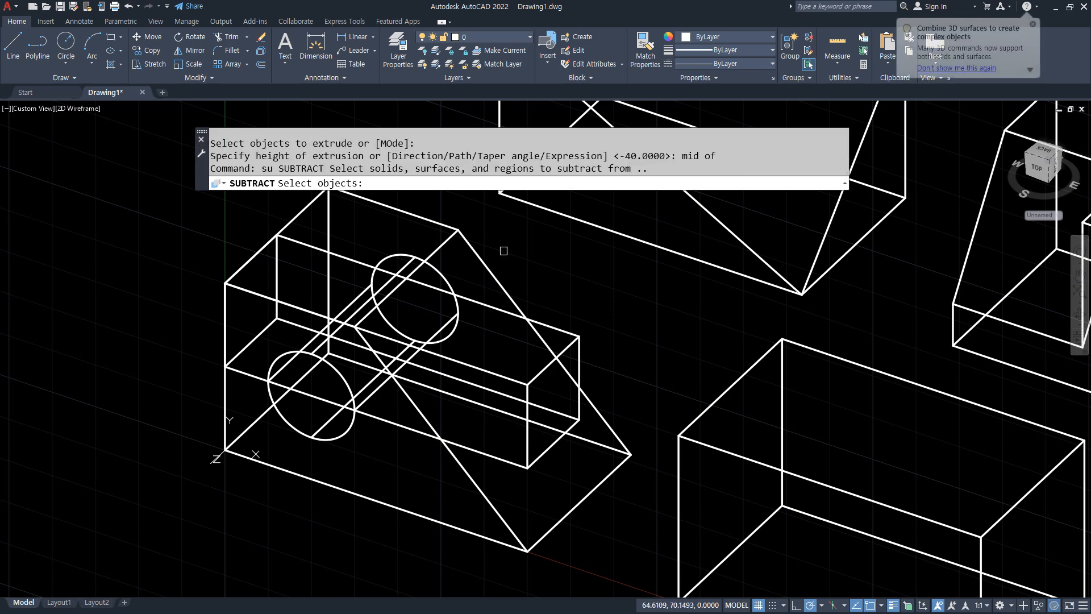
pyautogui.click(452, 227)
pyautogui.click(452, 228)
pyautogui.press('space')
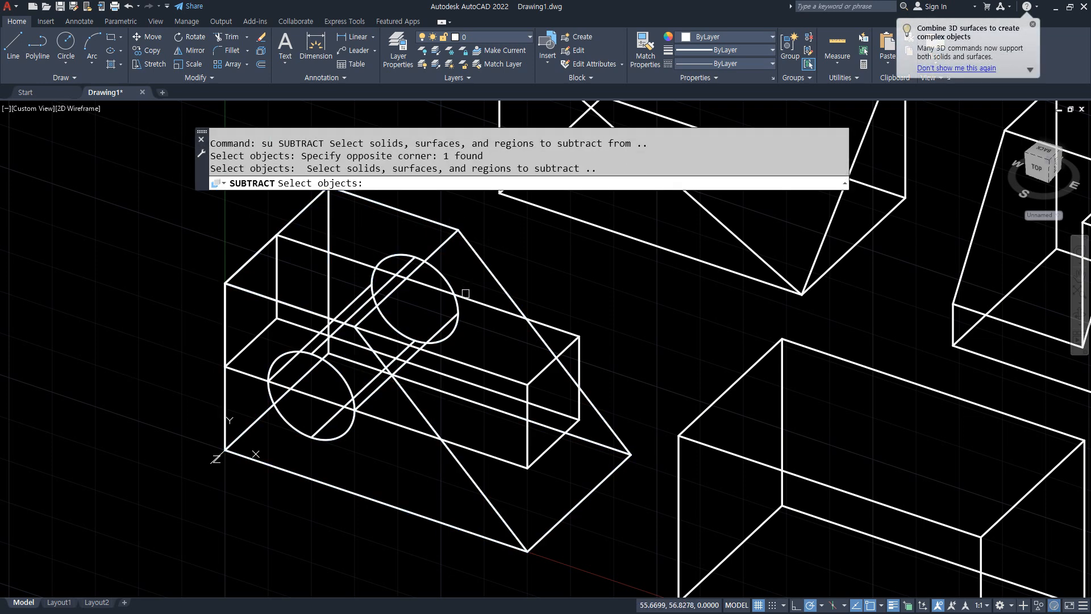
pyautogui.click(466, 298)
pyautogui.press('space')
pyautogui.press('space')
# - Shade the model in the Hidden style and examine the cut solid from another angle
pyautogui.write('sha')
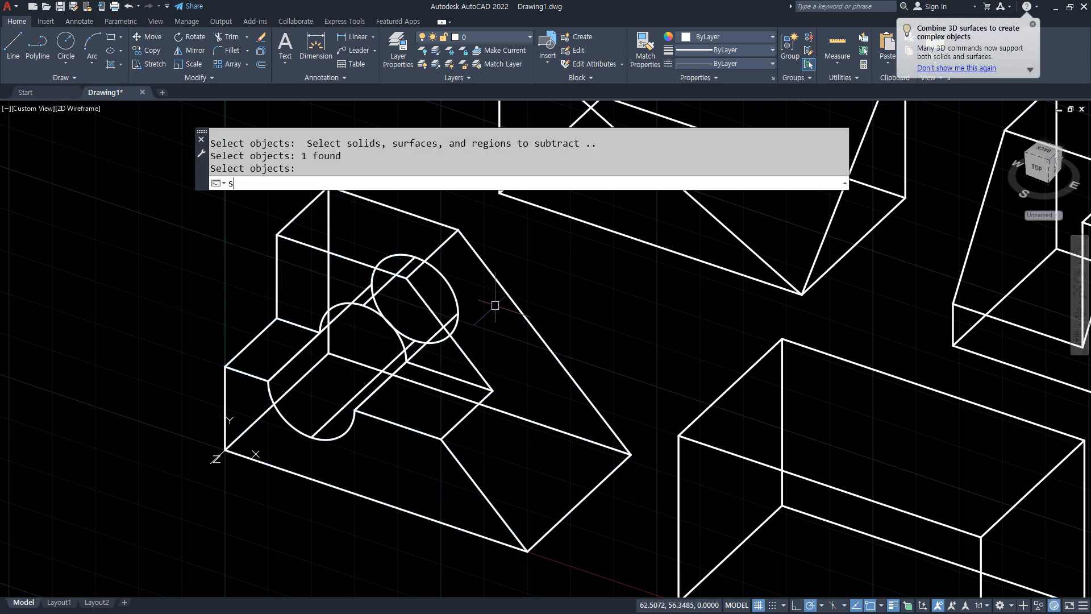
pyautogui.press('Return')
pyautogui.write('h')
pyautogui.press('Return')
pyautogui.moveTo(621, 324)
pyautogui.keyDown('shift'); pyautogui.mouseDown(button='middle')
pyautogui.moveTo(397, 358)
pyautogui.moveTo(407, 314)
pyautogui.moveTo(496, 291)
pyautogui.moveTo(530, 323)
pyautogui.moveTo(397, 382)
pyautogui.mouseUp(button='middle'); pyautogui.keyUp('shift')
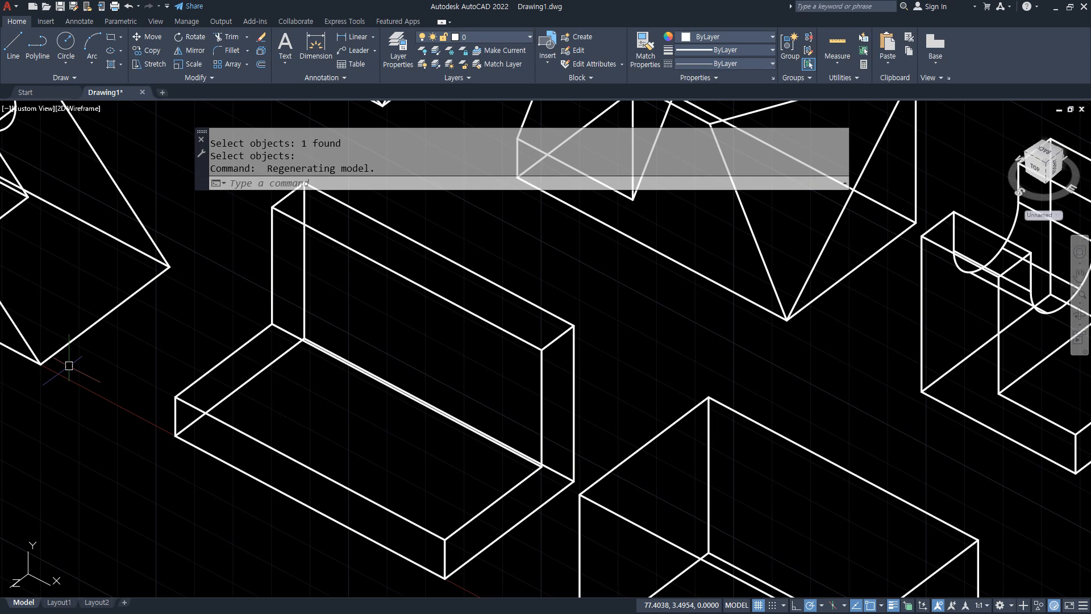
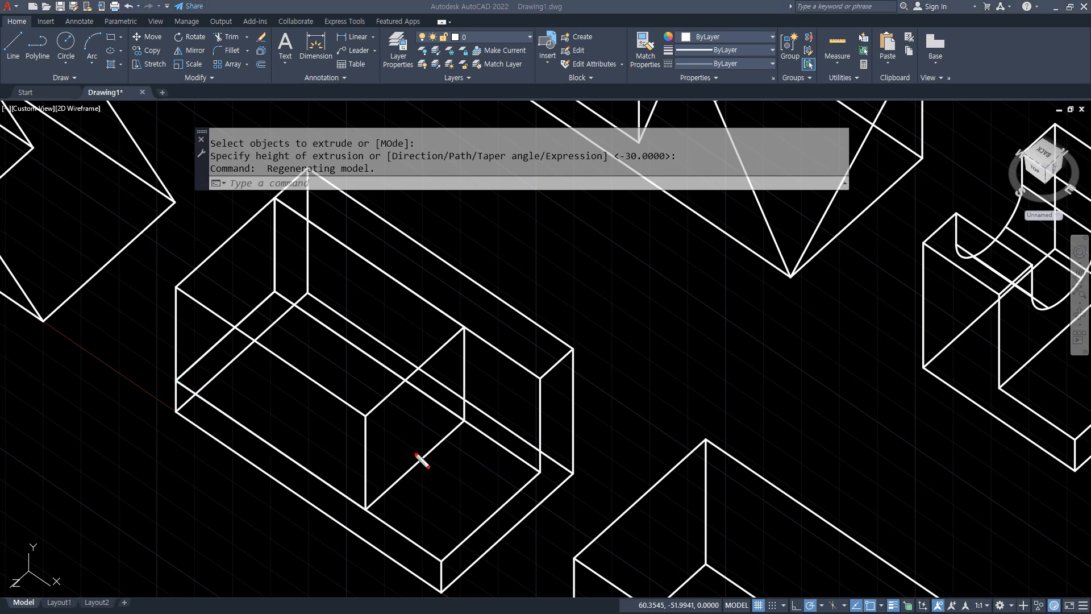
pyautogui.moveTo(388, 487)
pyautogui.mouseDown()
pyautogui.moveTo(232, 328)
pyautogui.moveTo(449, 438)
pyautogui.moveTo(399, 467)
pyautogui.mouseUp()
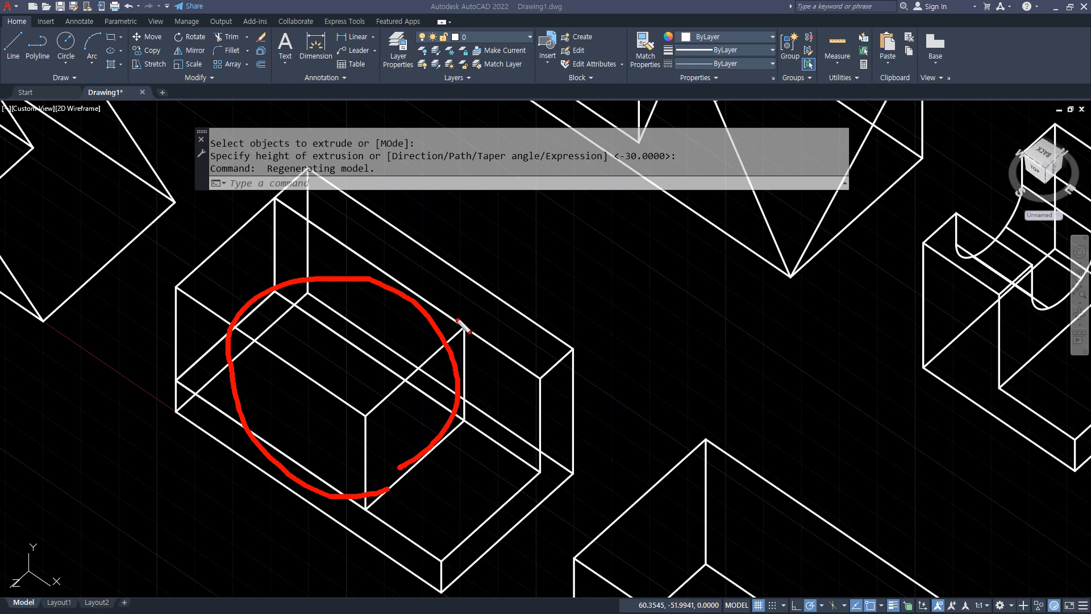
pyautogui.moveTo(462, 327); pyautogui.dragTo(388, 277)
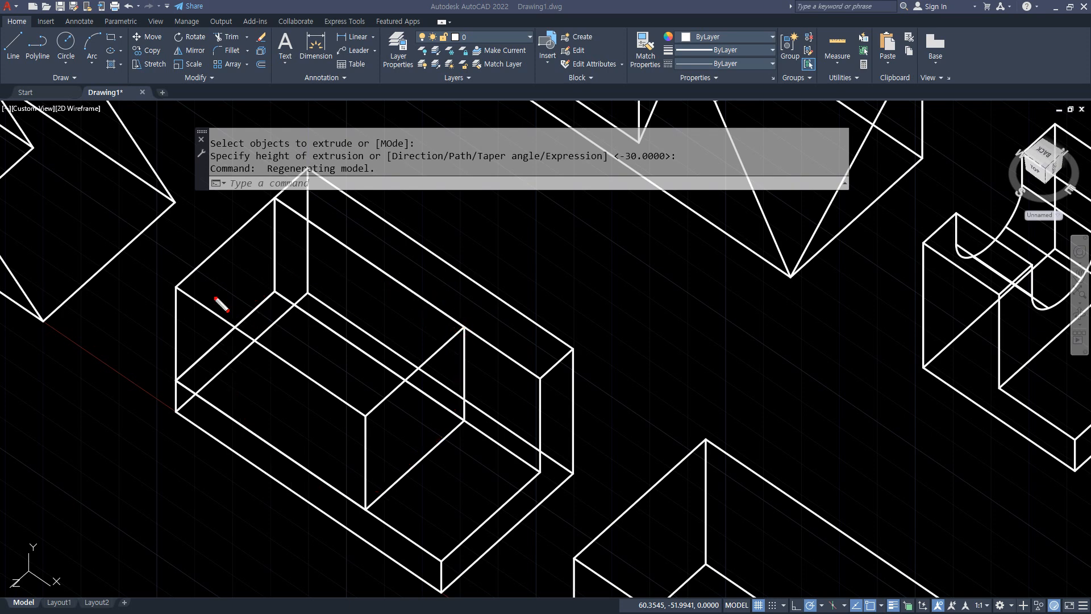
pyautogui.moveTo(176, 291)
pyautogui.mouseDown()
pyautogui.moveTo(222, 314)
pyautogui.moveTo(203, 330)
pyautogui.mouseUp()
# - Draw guide lines from the inner box's upper left front corner: 10 along the top edge, plus a segment extending forward past the front
pyautogui.write('l')
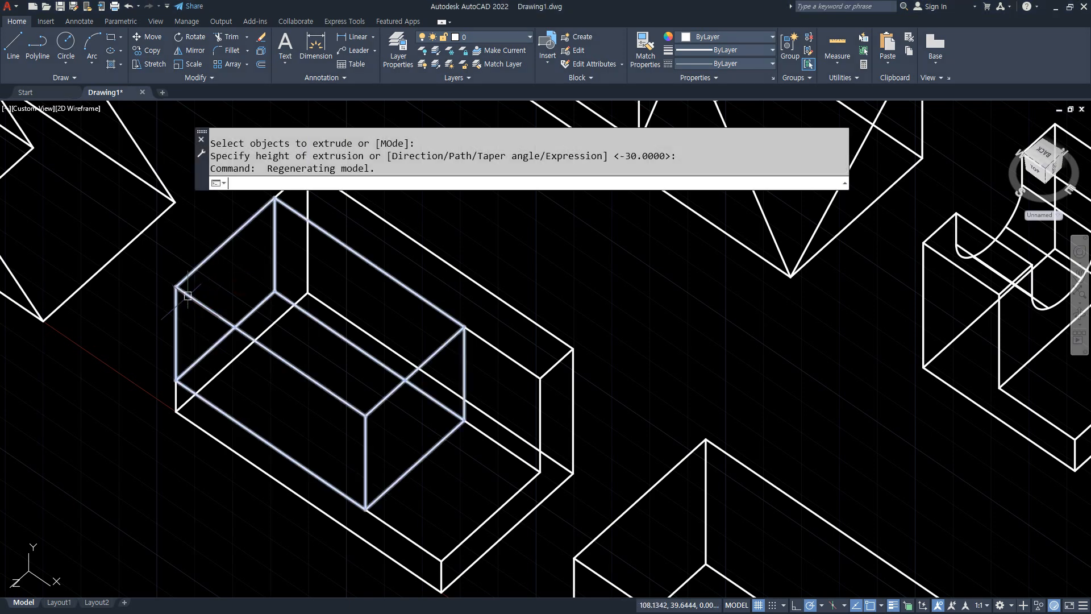
pyautogui.press('Return')
pyautogui.click(176, 286)
pyautogui.write('1')
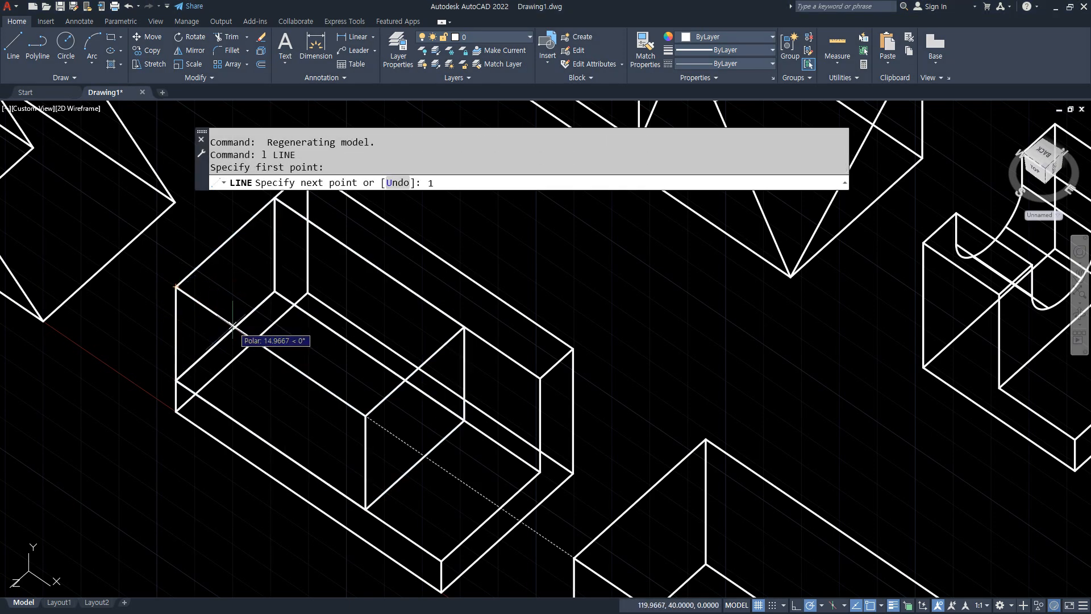
pyautogui.write('0')
pyautogui.press('Return')
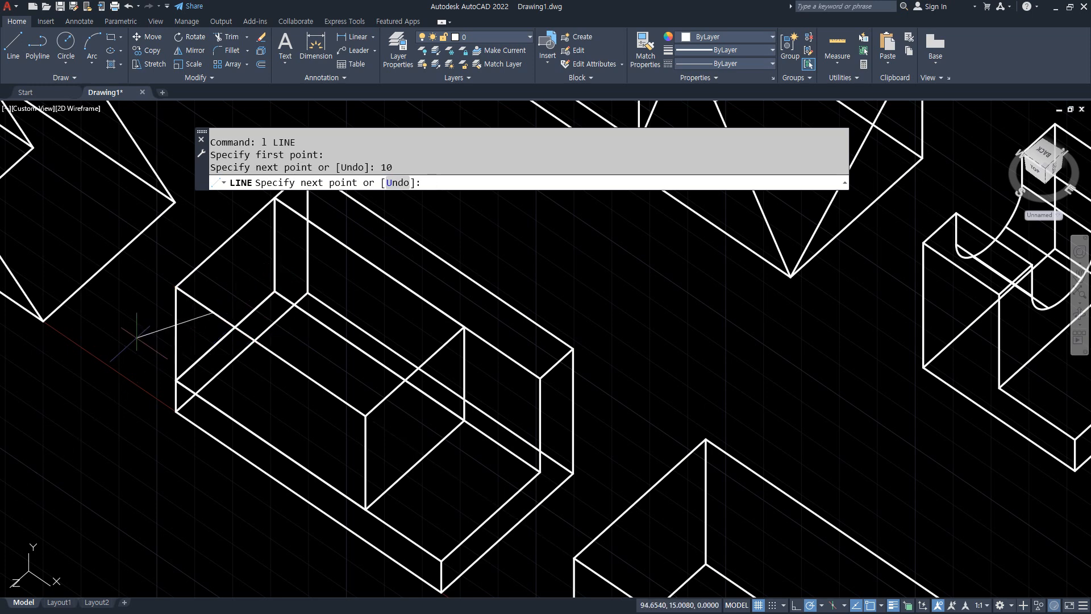
pyautogui.click(140, 380)
pyautogui.press('Return')
pyautogui.moveTo(252, 288); pyautogui.dragTo(246, 322, button='middle')
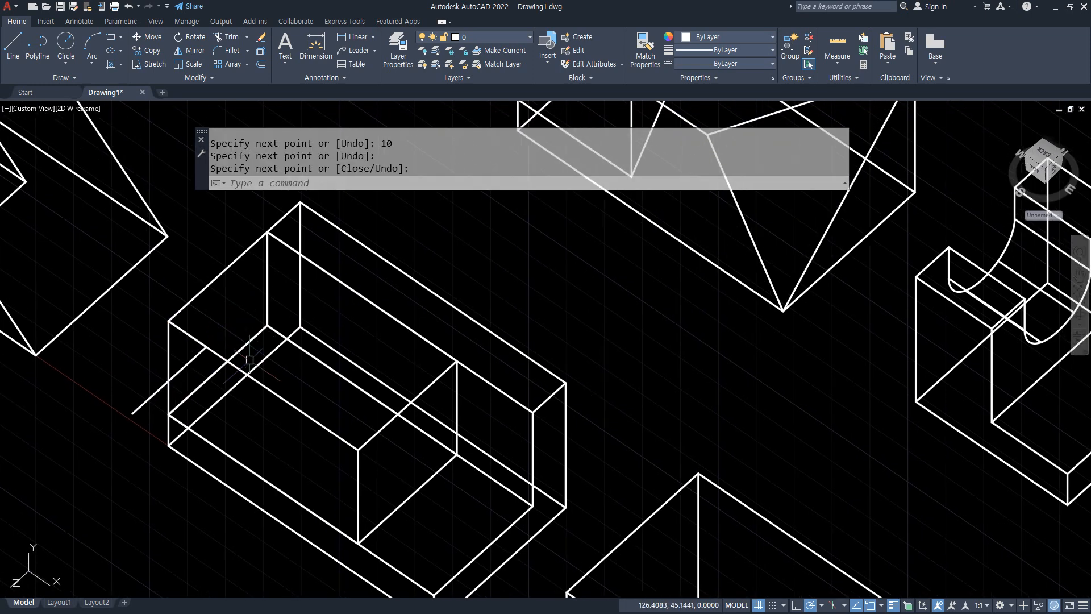
# - Draw guide lines from the inner box's upper left back corner: 30 along the top edge, plus a segment extending backward past the back
pyautogui.press('Return')
pyautogui.click(267, 232)
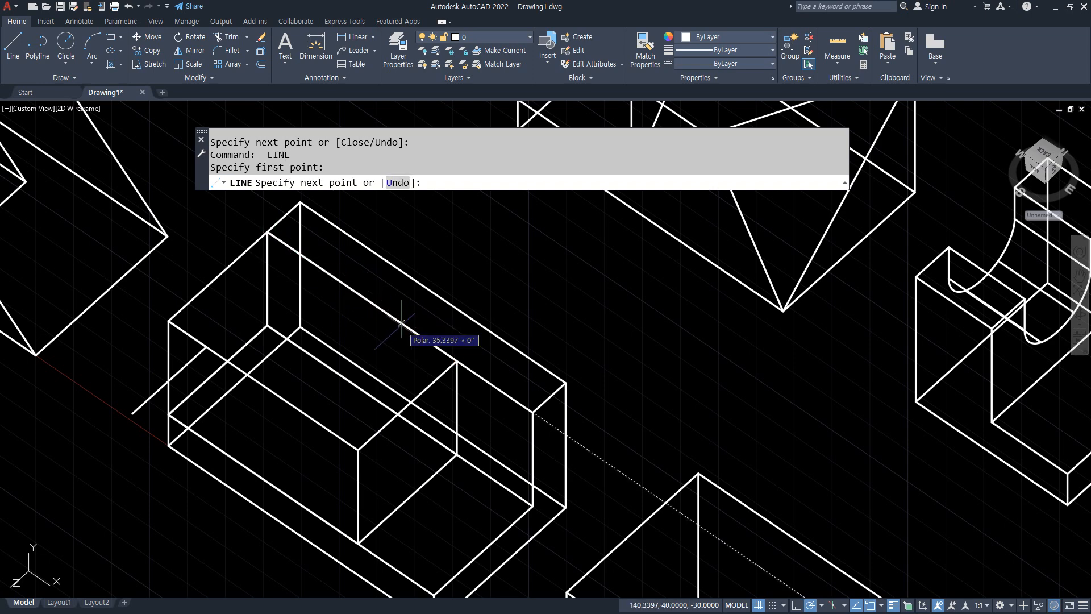
pyautogui.write('30')
pyautogui.press('Return')
pyautogui.click(451, 245)
pyautogui.press('Return')
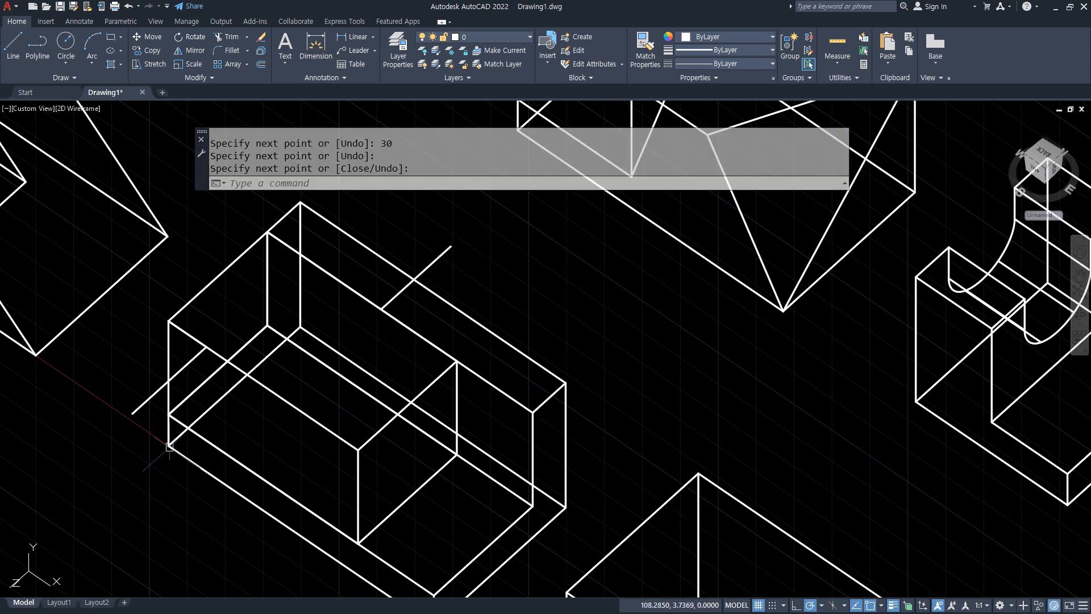
# - Draw guide lines from the inner box's lower left front corner: 30 along the bottom edge, plus a segment extending out past the front
pyautogui.press('Return')
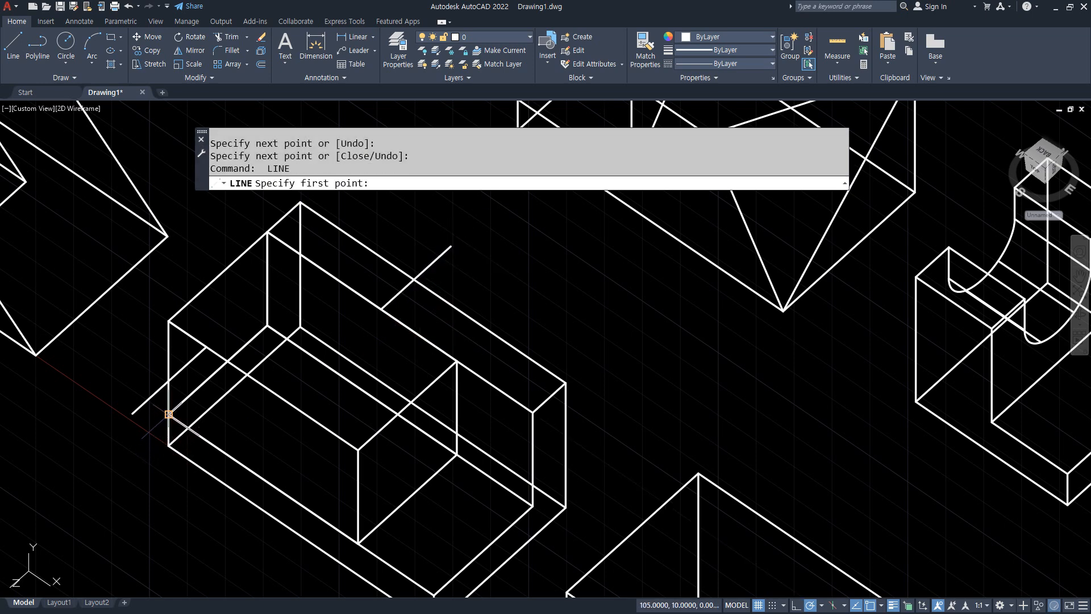
pyautogui.click(168, 414)
pyautogui.write('3')
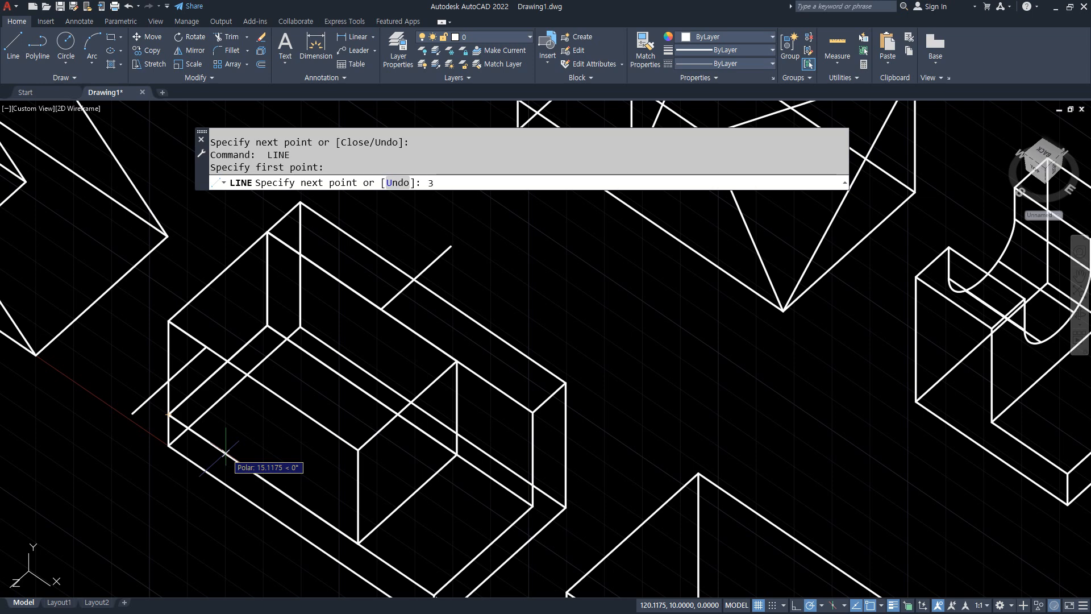
pyautogui.write('0')
pyautogui.press('Return')
pyautogui.click(172, 531)
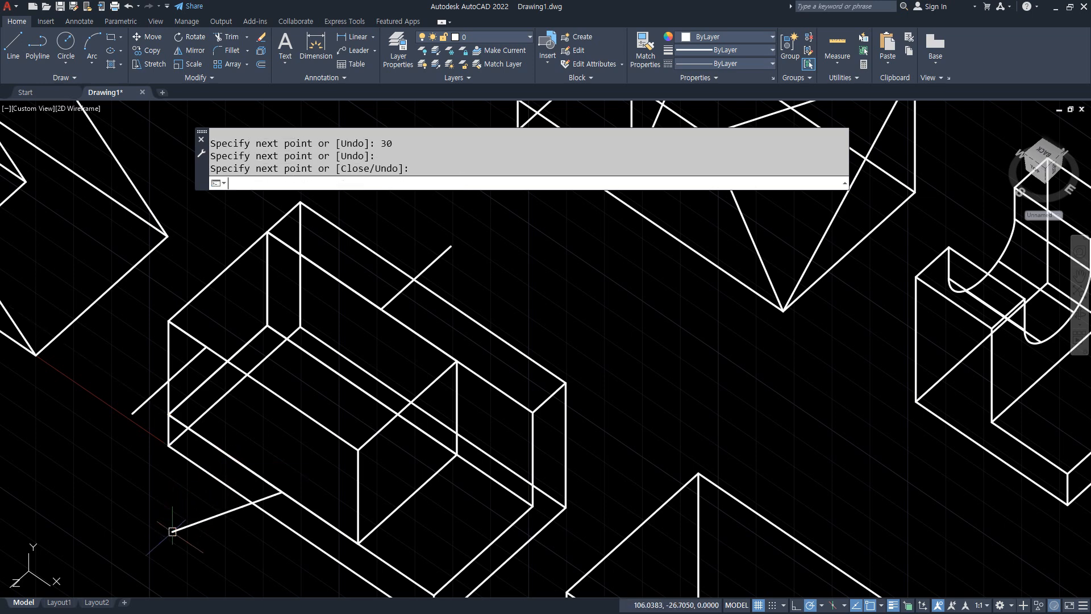
pyautogui.press('Return')
# - Draw a closed four-sided outline from the inner box's lower right back corner through the 30, 10 and 30 guide points
pyautogui.write('l')
pyautogui.press('Return')
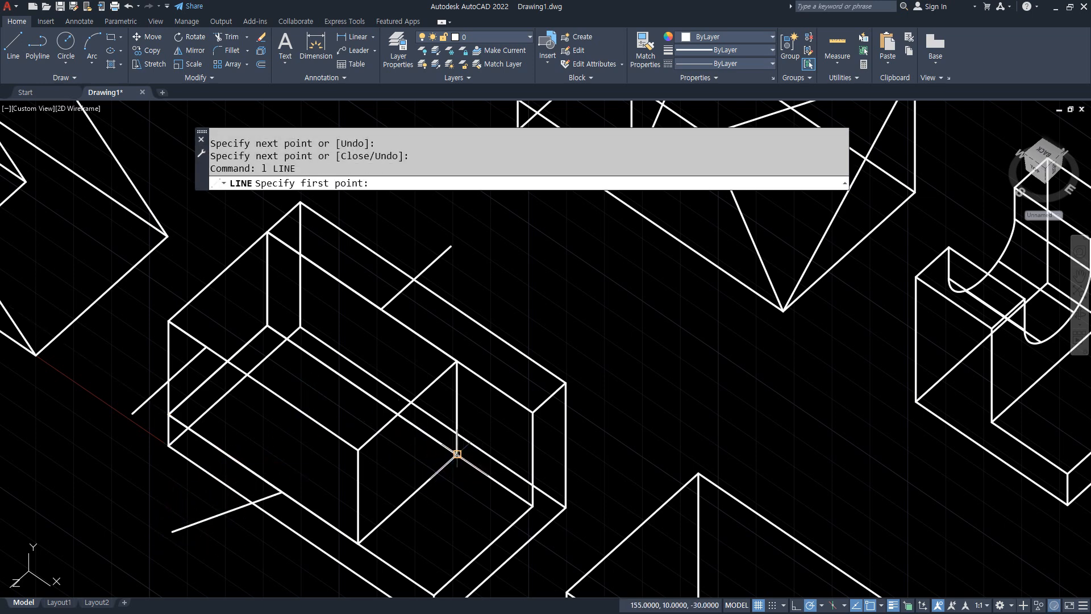
pyautogui.click(457, 454)
pyautogui.click(381, 309)
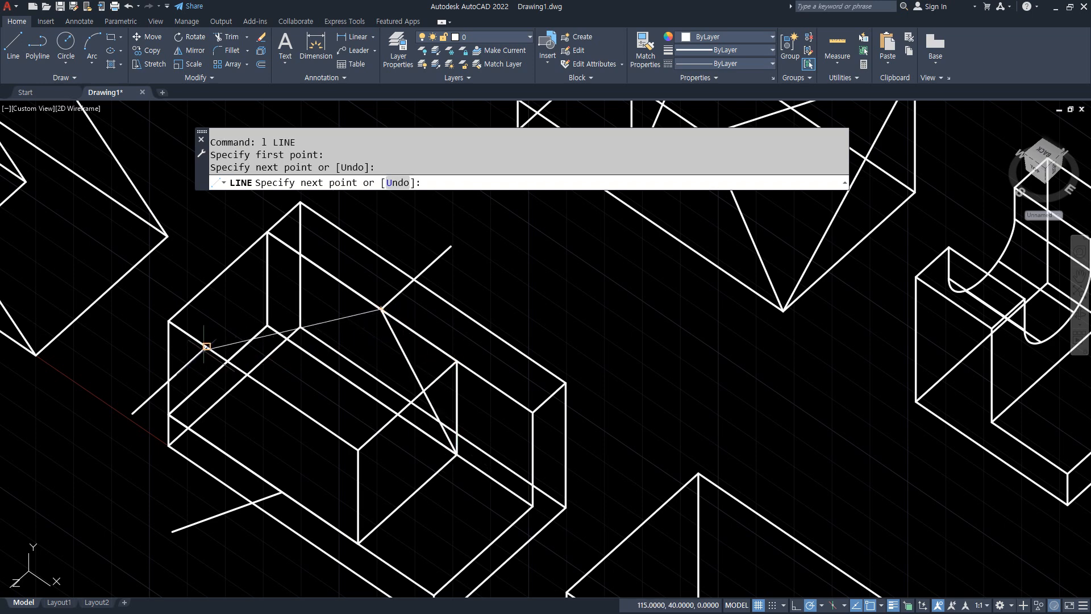
pyautogui.click(206, 346)
pyautogui.click(281, 491)
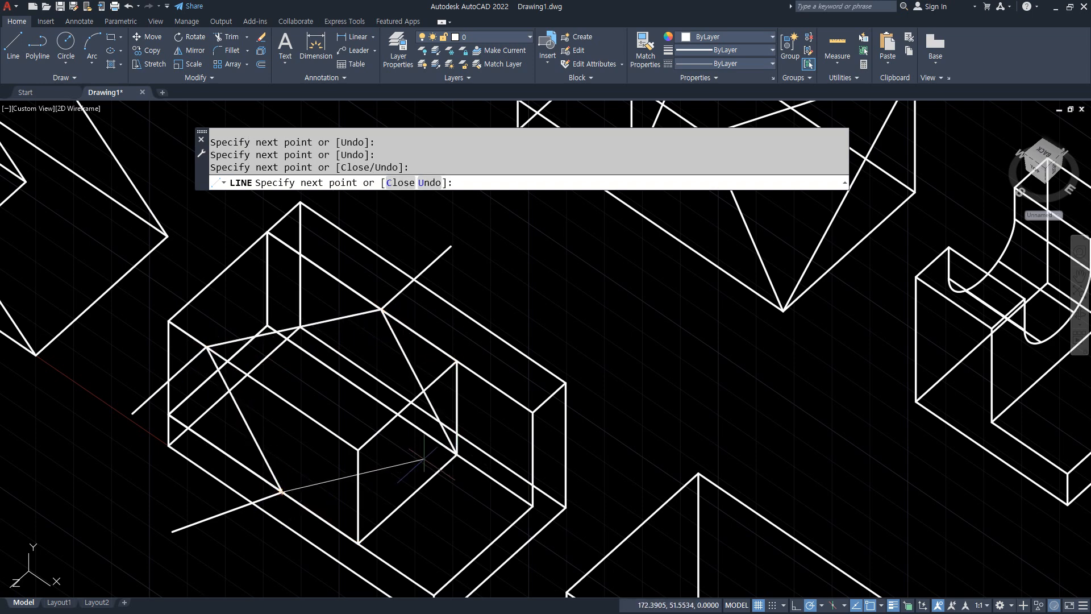
pyautogui.click(456, 453)
pyautogui.press('Return')
# - Examine the slanted four-sided outline and its guide points on the inner box from other angles
pyautogui.keyDown('shift'); pyautogui.moveTo(159, 519); pyautogui.dragTo(215, 463, button='middle'); pyautogui.keyUp('shift')
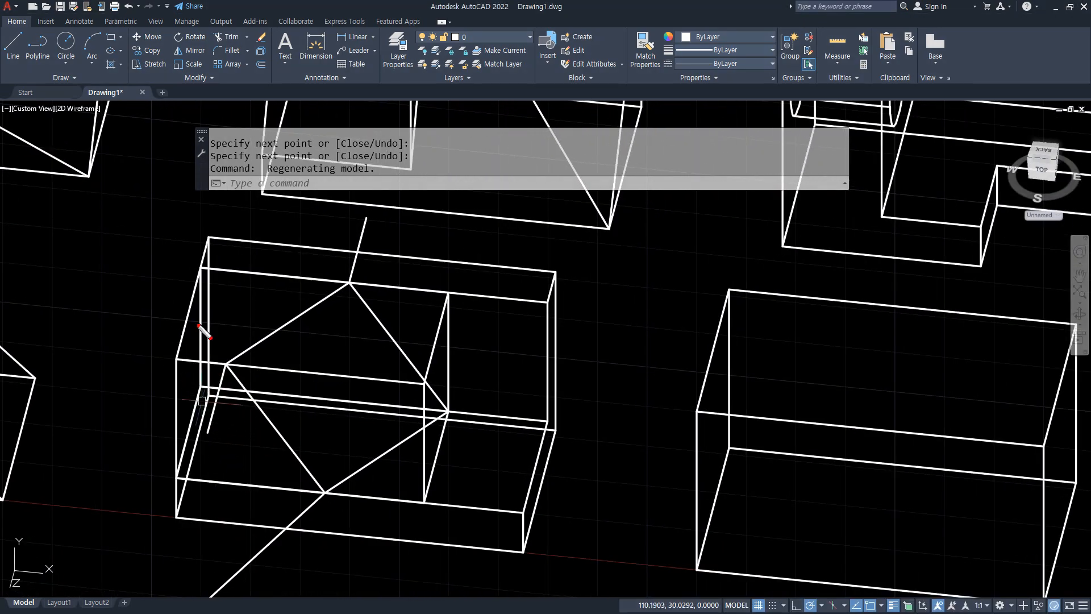
pyautogui.moveTo(179, 364)
pyautogui.mouseDown()
pyautogui.moveTo(220, 367)
pyautogui.moveTo(214, 379)
pyautogui.mouseUp()
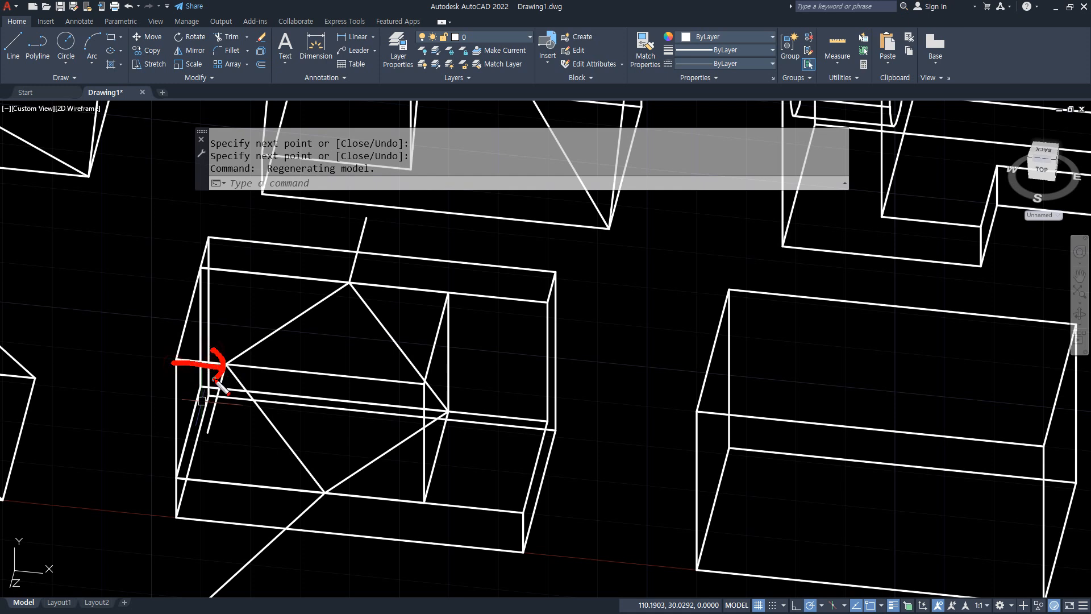
pyautogui.moveTo(200, 272)
pyautogui.mouseDown()
pyautogui.moveTo(325, 281)
pyautogui.moveTo(314, 297)
pyautogui.mouseUp()
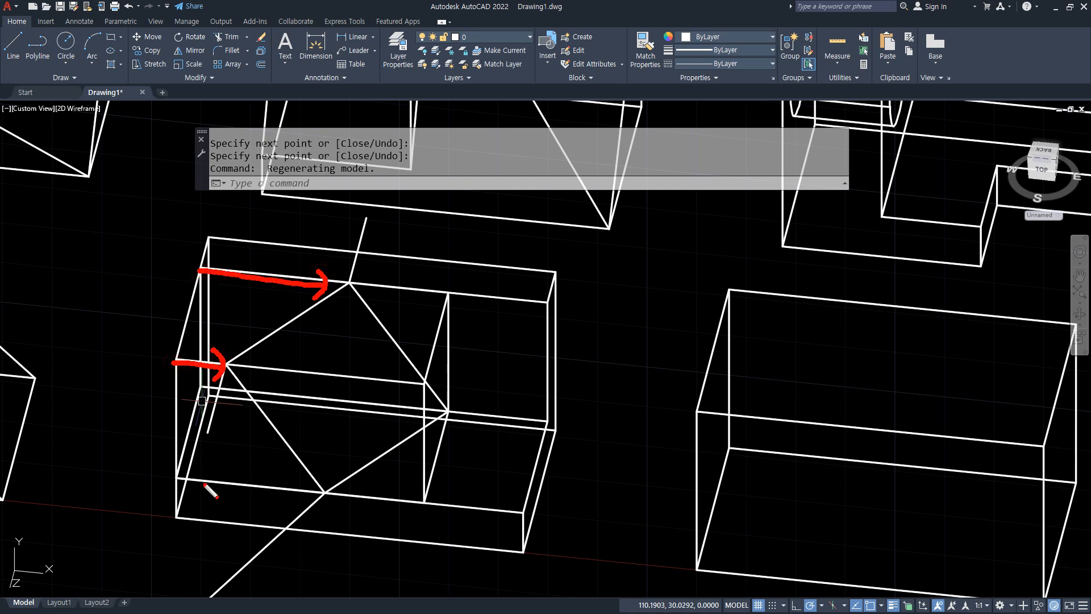
pyautogui.moveTo(194, 483)
pyautogui.mouseDown()
pyautogui.moveTo(308, 482)
pyautogui.moveTo(288, 493)
pyautogui.mouseUp()
pyautogui.press('Escape')
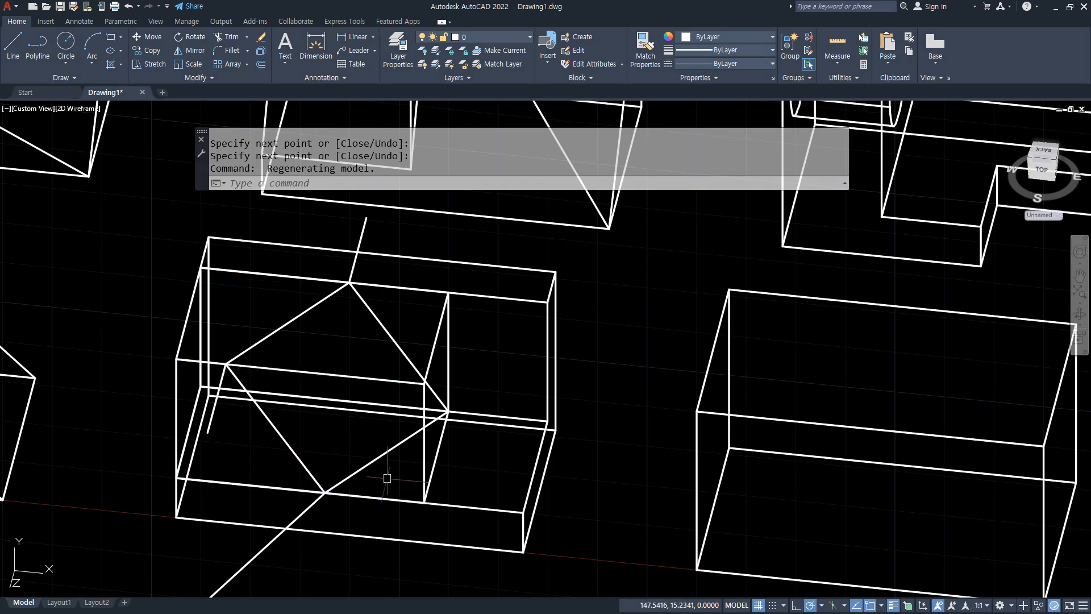
pyautogui.keyDown('shift'); pyautogui.moveTo(386, 478); pyautogui.dragTo(348, 480, button='middle'); pyautogui.keyUp('shift')
pyautogui.hotkey('ctrl', '2')
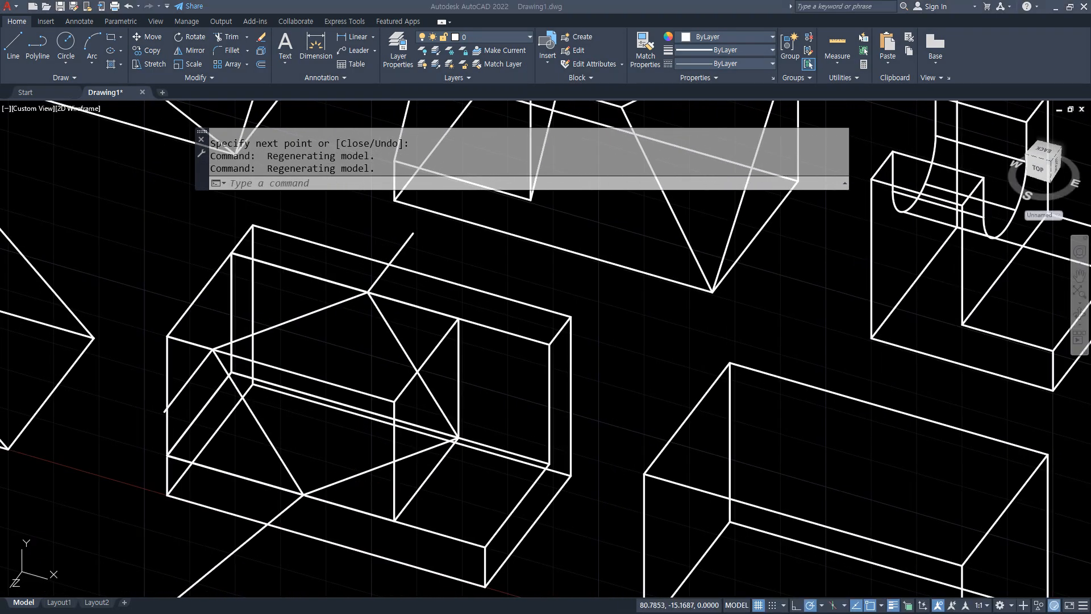
pyautogui.scroll(2, 372, 324)
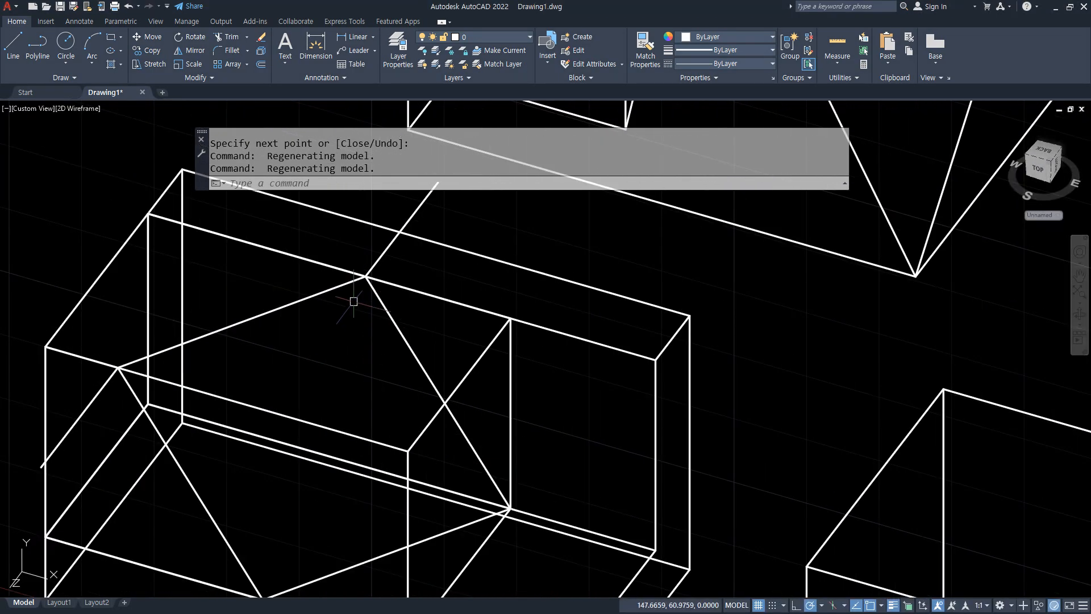
pyautogui.moveTo(360, 277)
pyautogui.mouseDown()
pyautogui.moveTo(119, 366)
pyautogui.moveTo(324, 304)
pyautogui.moveTo(364, 277)
pyautogui.mouseUp()
pyautogui.scroll(-2, 339, 382)
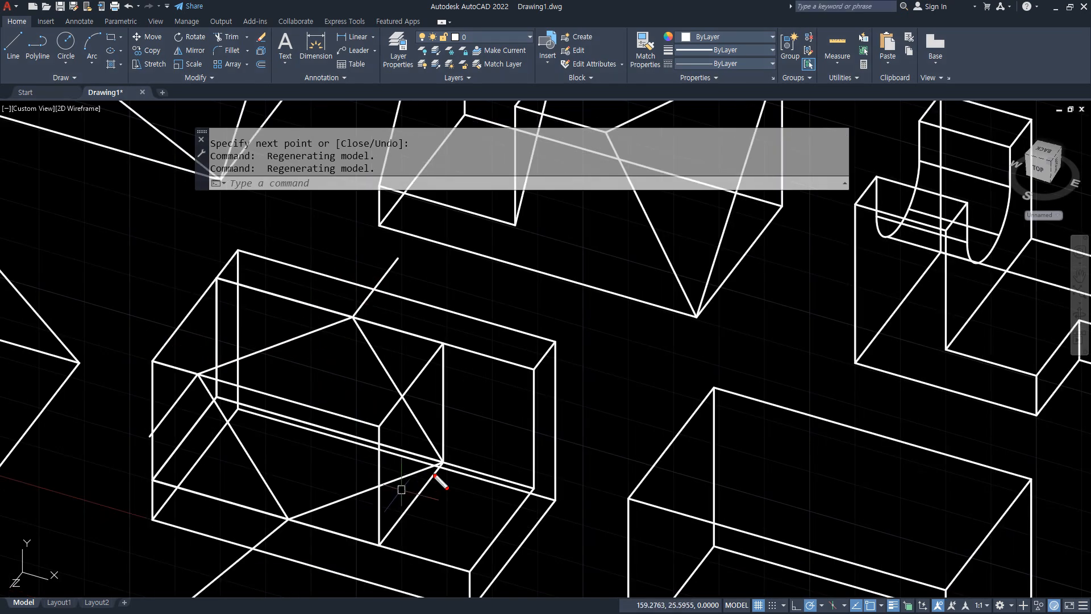
pyautogui.moveTo(441, 460)
pyautogui.mouseDown()
pyautogui.moveTo(263, 523)
pyautogui.moveTo(434, 459)
pyautogui.mouseUp()
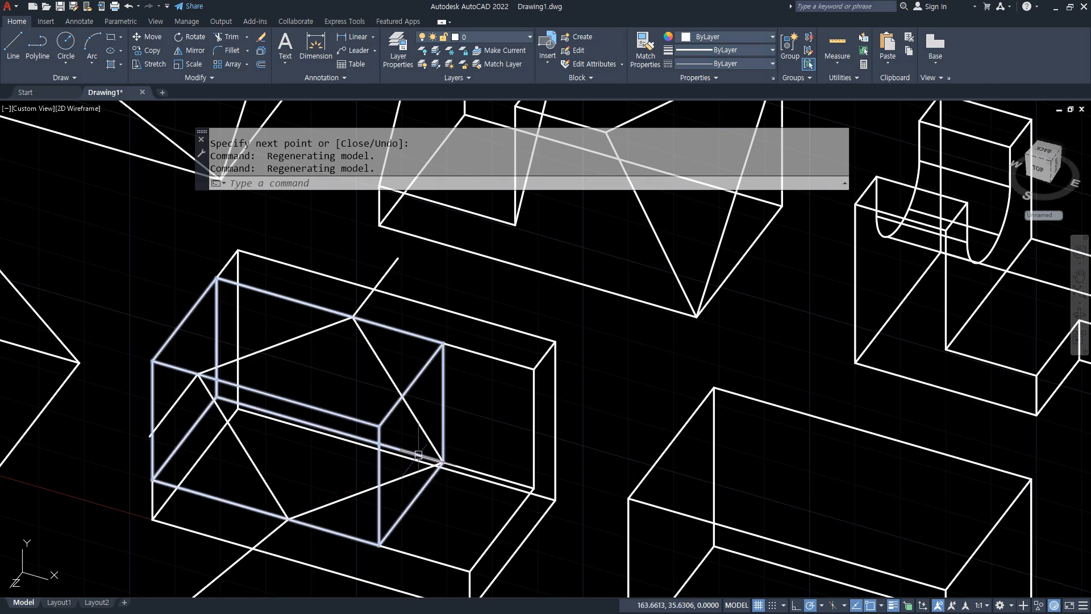
# - Copy the outline's upper slanted line from its front endpoint to the guide point on the inner box's lower front edge
pyautogui.write('cp')
pyautogui.press('Return')
pyautogui.click(267, 348)
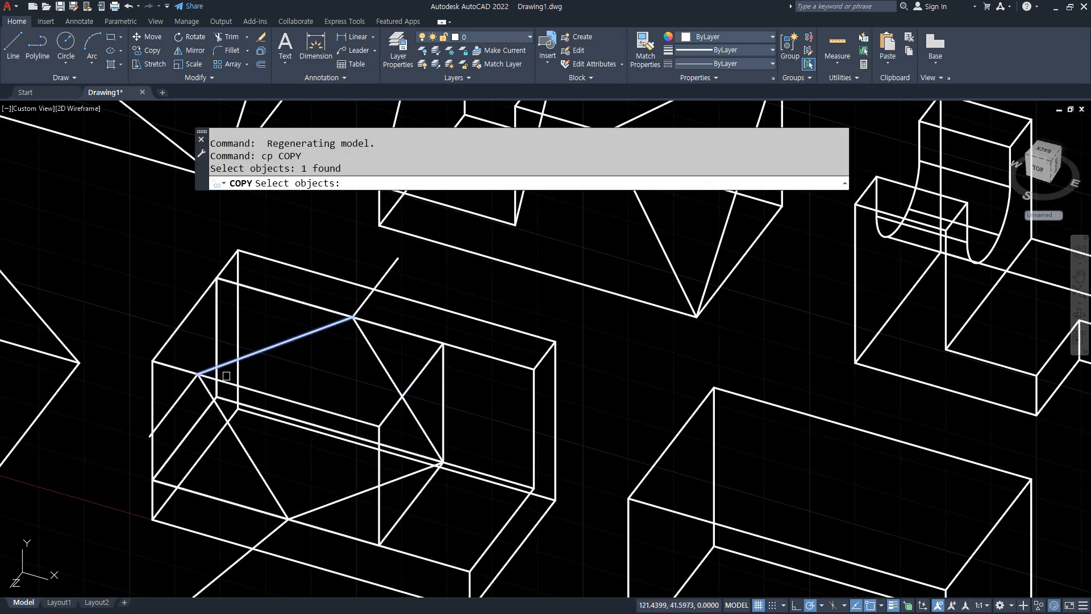
pyautogui.press('Return')
pyautogui.click(199, 373)
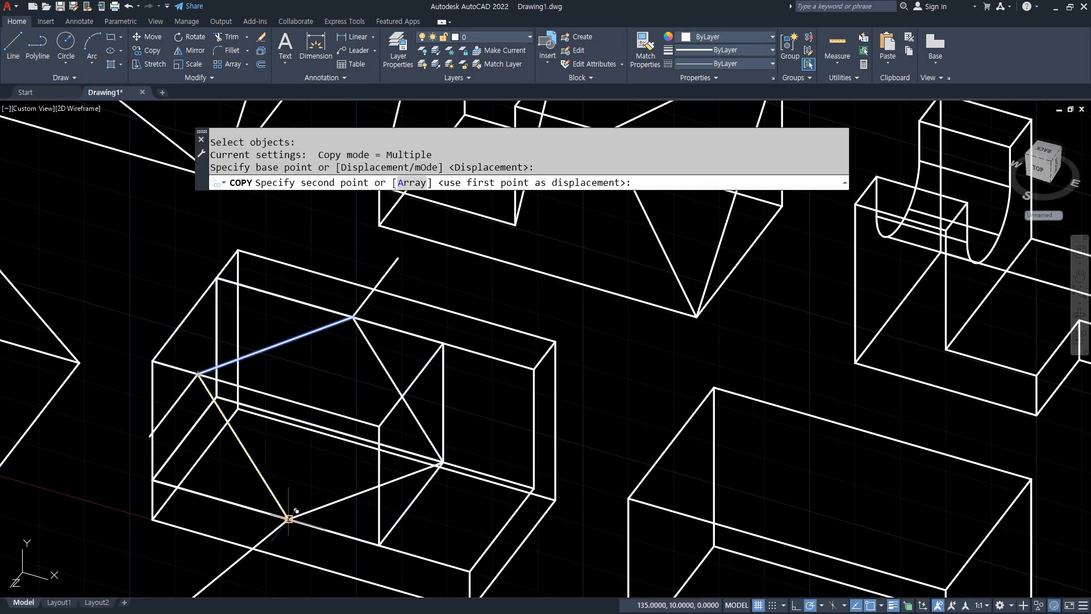
pyautogui.click(289, 518)
pyautogui.press('Return')
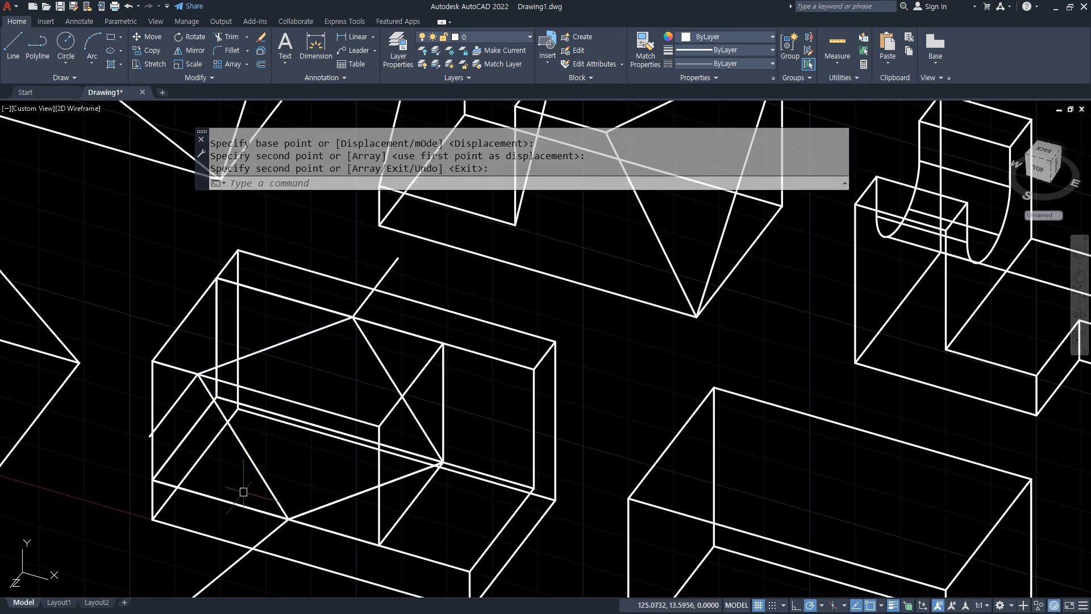
# - Copy the outline's back slanted line from its top endpoint to the guide point on the inner box's upper front edge
pyautogui.press('Return')
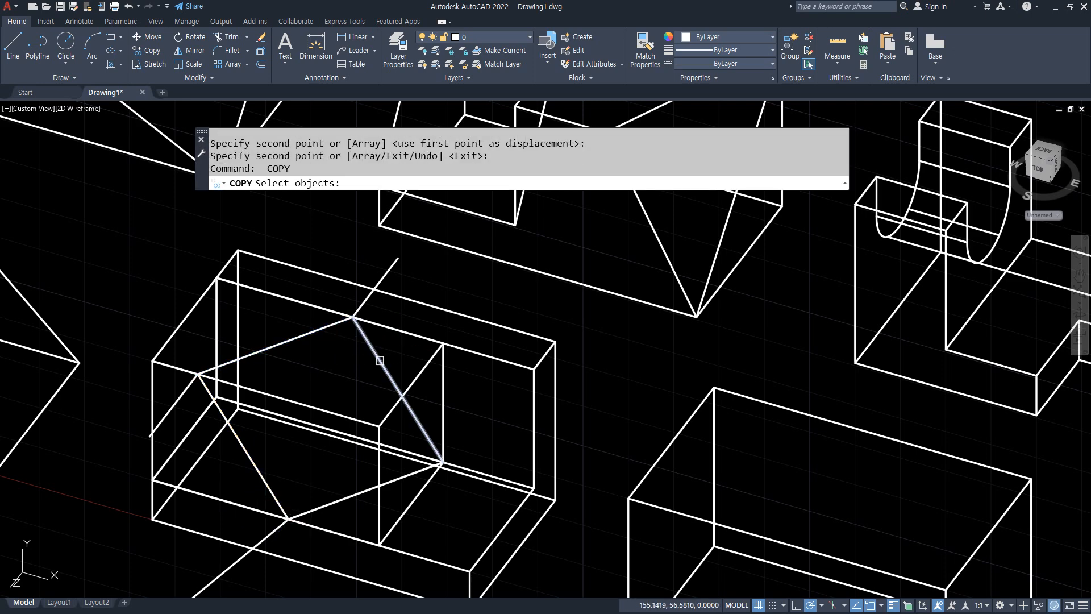
pyautogui.click(368, 344)
pyautogui.moveTo(354, 323); pyautogui.dragTo(441, 443)
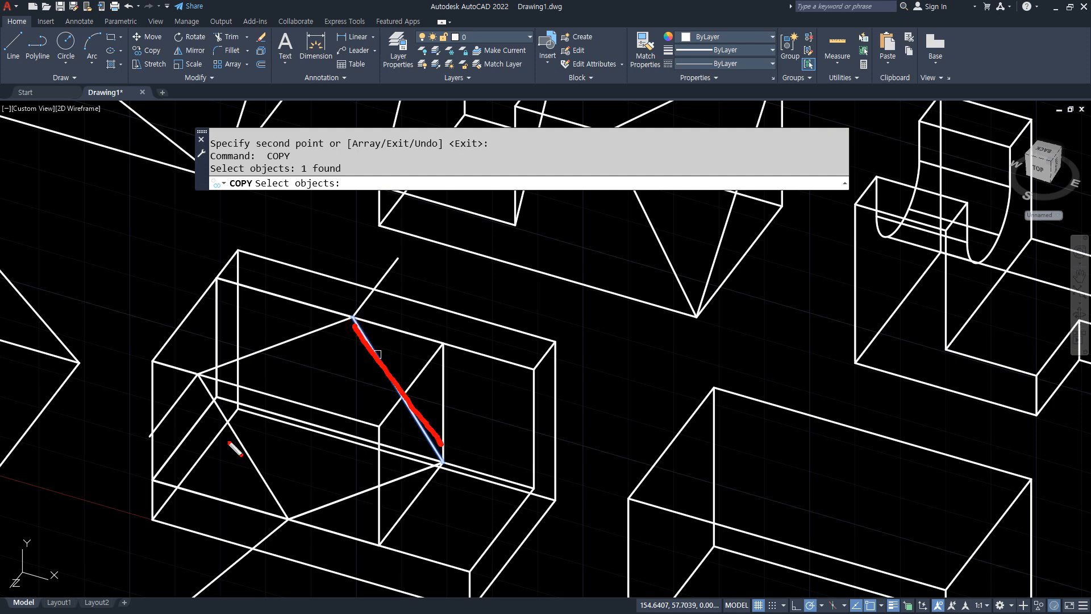
pyautogui.moveTo(197, 377); pyautogui.dragTo(288, 522)
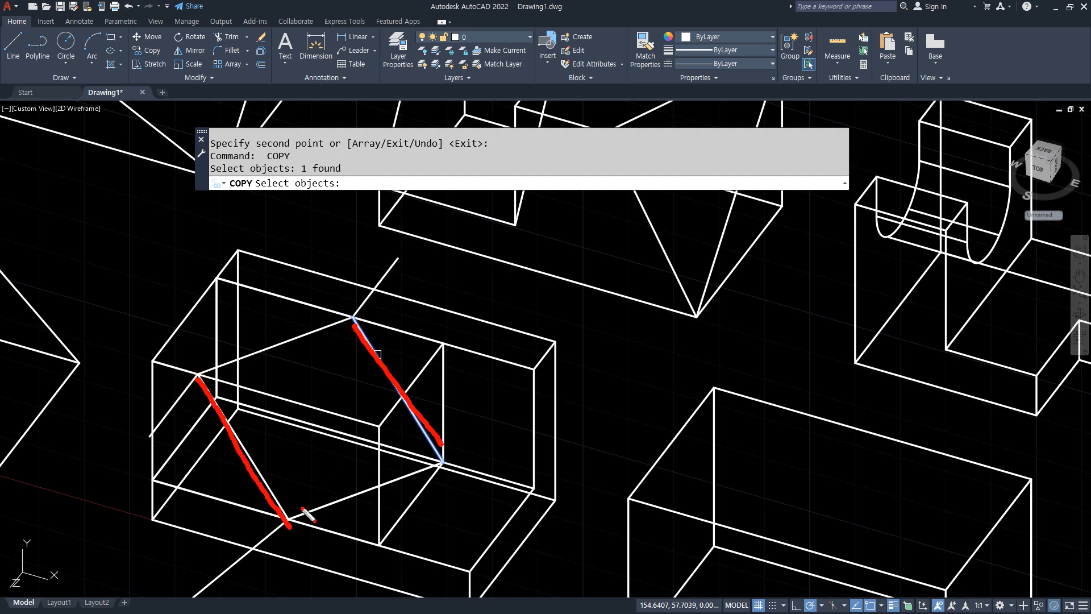
pyautogui.press('Return')
pyautogui.click(354, 317)
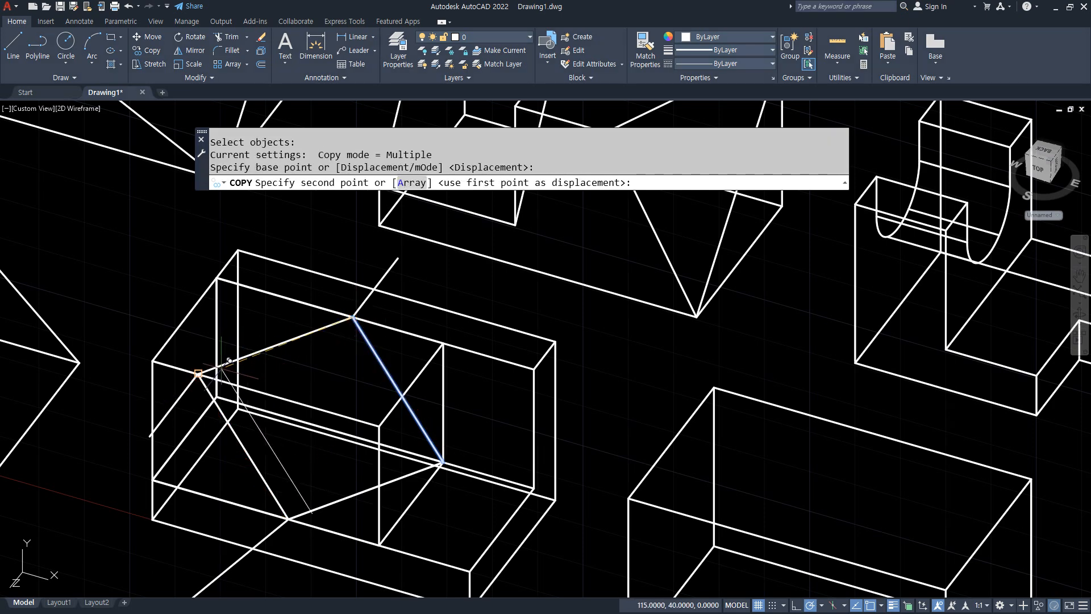
pyautogui.click(197, 374)
pyautogui.press('Return')
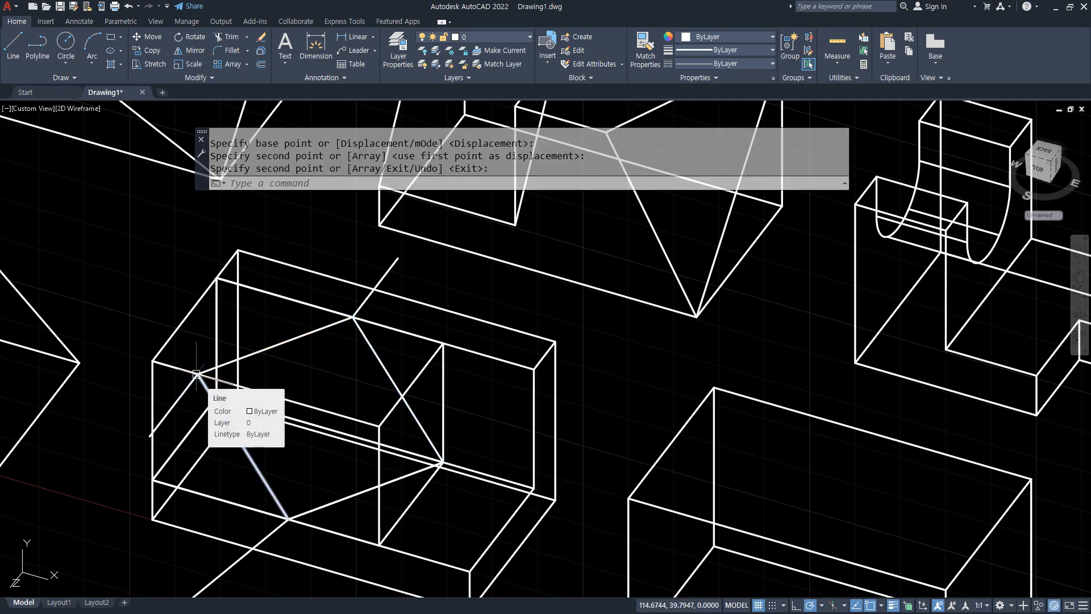
# - Slice the inner box with a 3points plane through the outline's two upper points and lower front point, keeping the lower left front corner's side
pyautogui.write('sl')
pyautogui.press('Return')
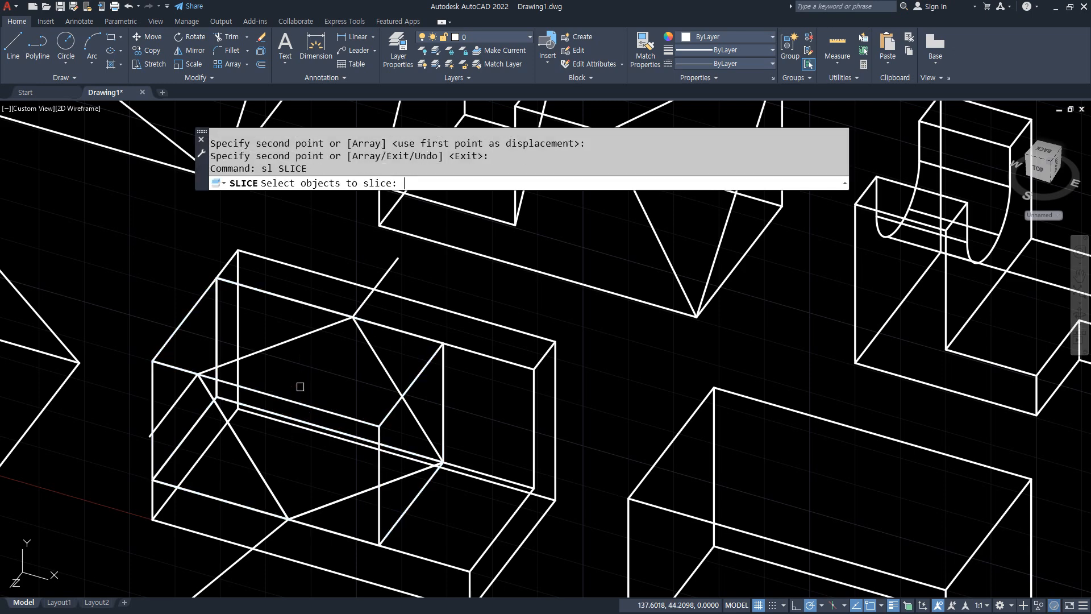
pyautogui.click(427, 362)
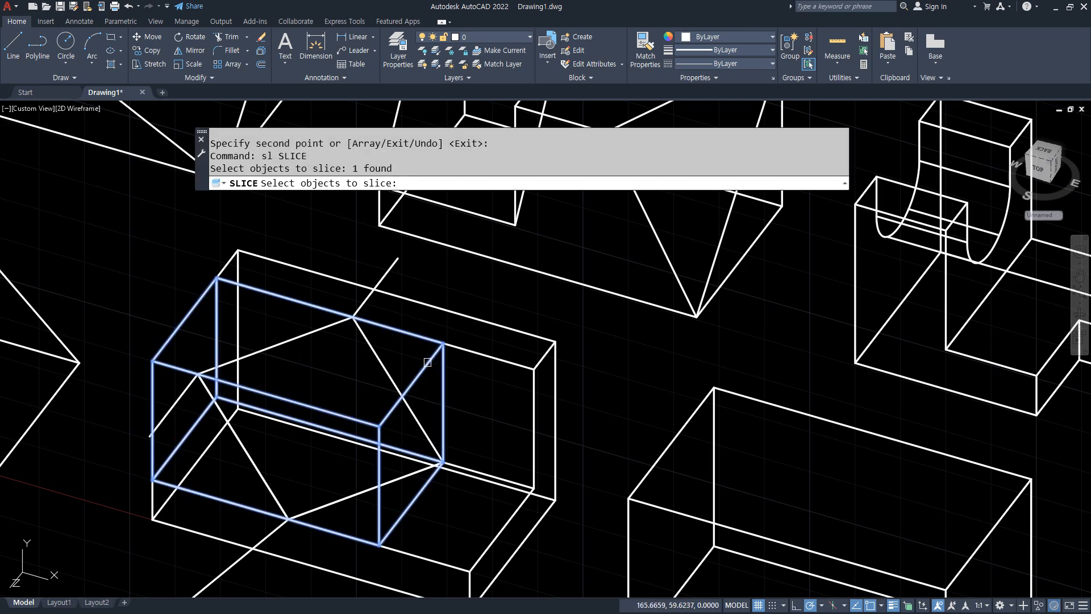
pyautogui.press('Return')
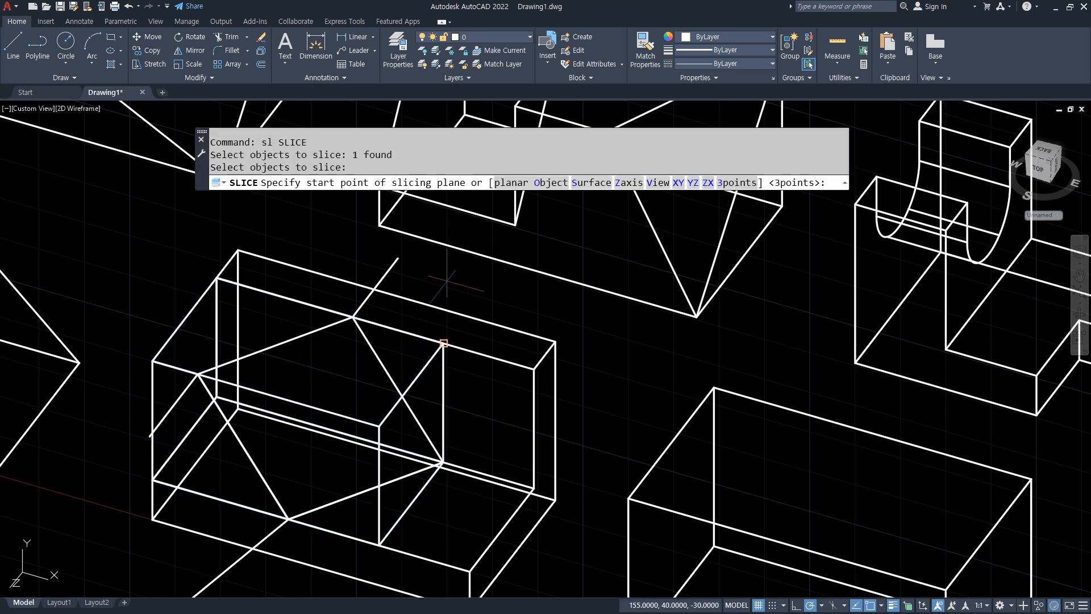
pyautogui.click(751, 187)
pyautogui.click(198, 373)
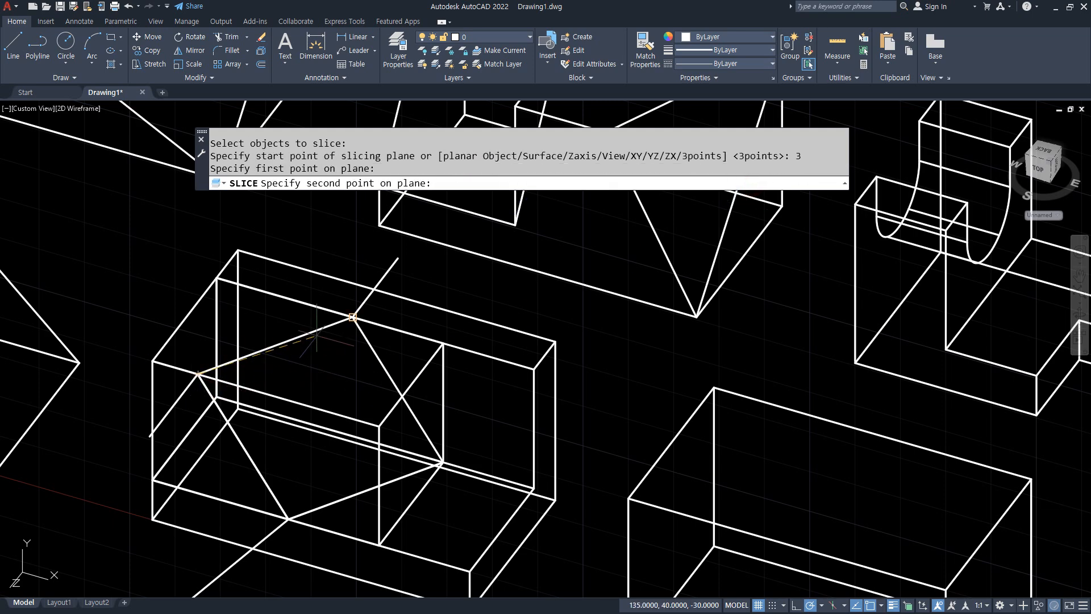
pyautogui.click(352, 316)
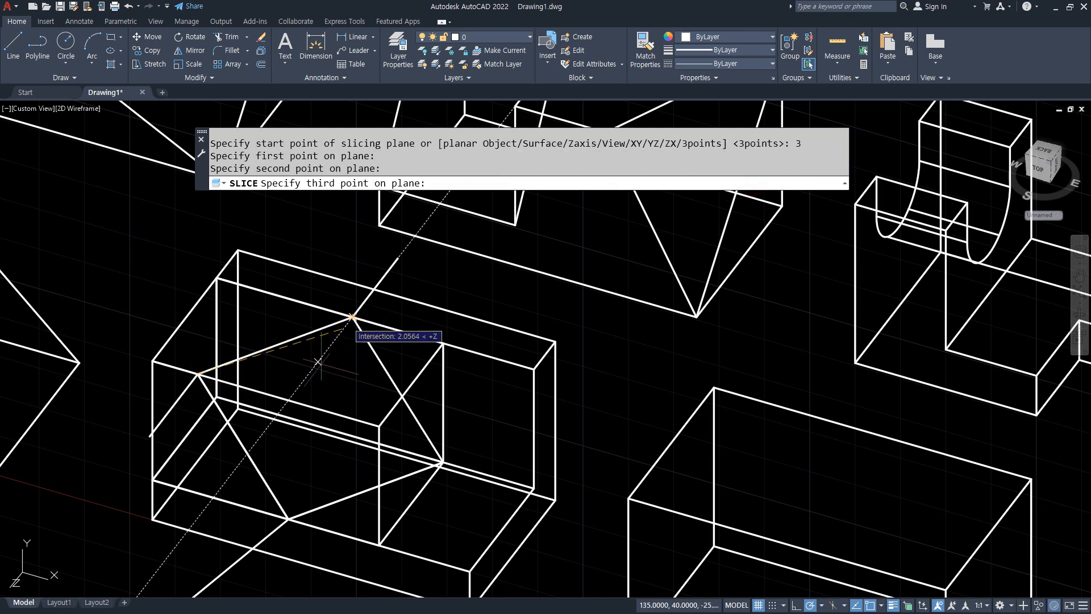
pyautogui.click(288, 517)
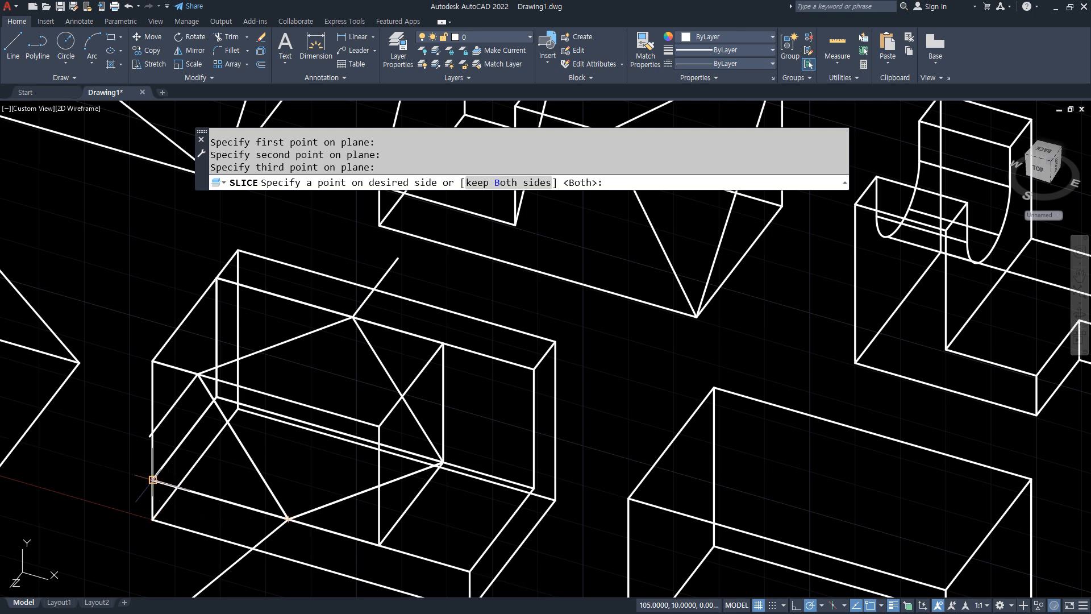
pyautogui.click(152, 479)
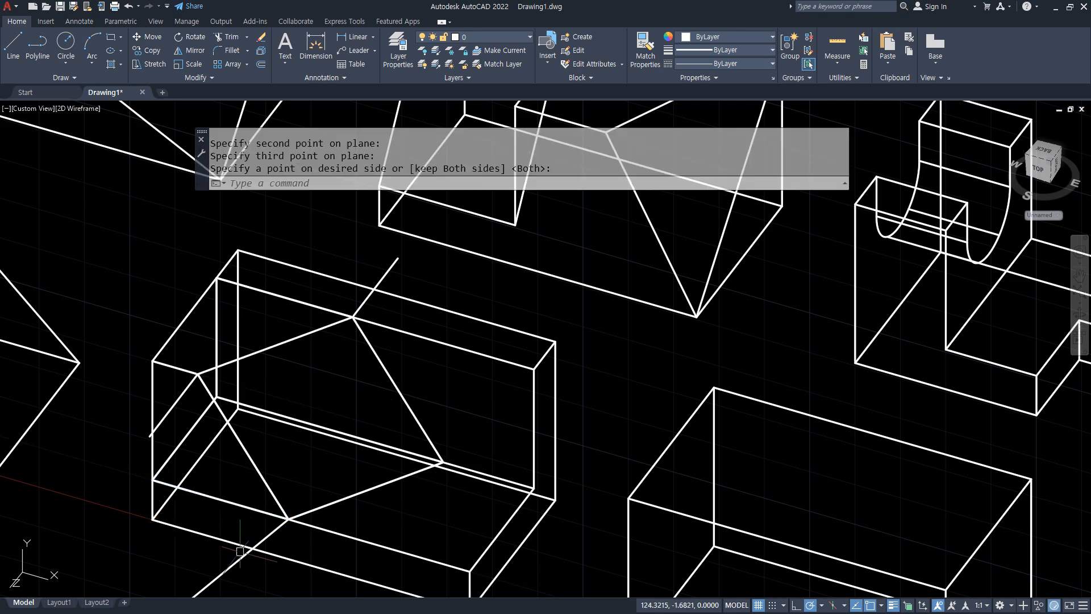
pyautogui.moveTo(357, 322); pyautogui.dragTo(198, 382)
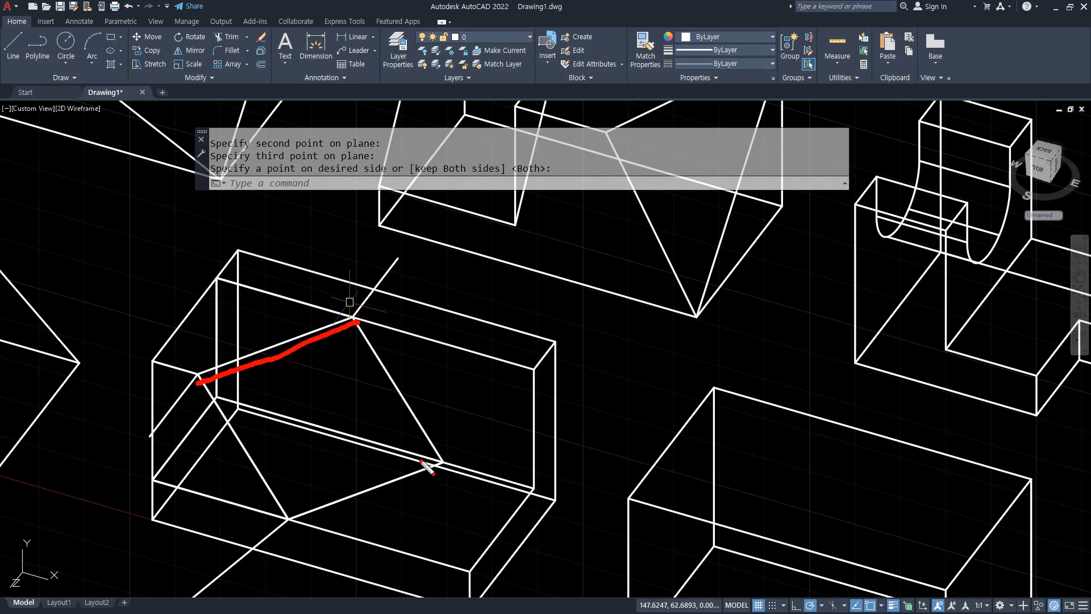
pyautogui.moveTo(429, 454); pyautogui.dragTo(312, 509)
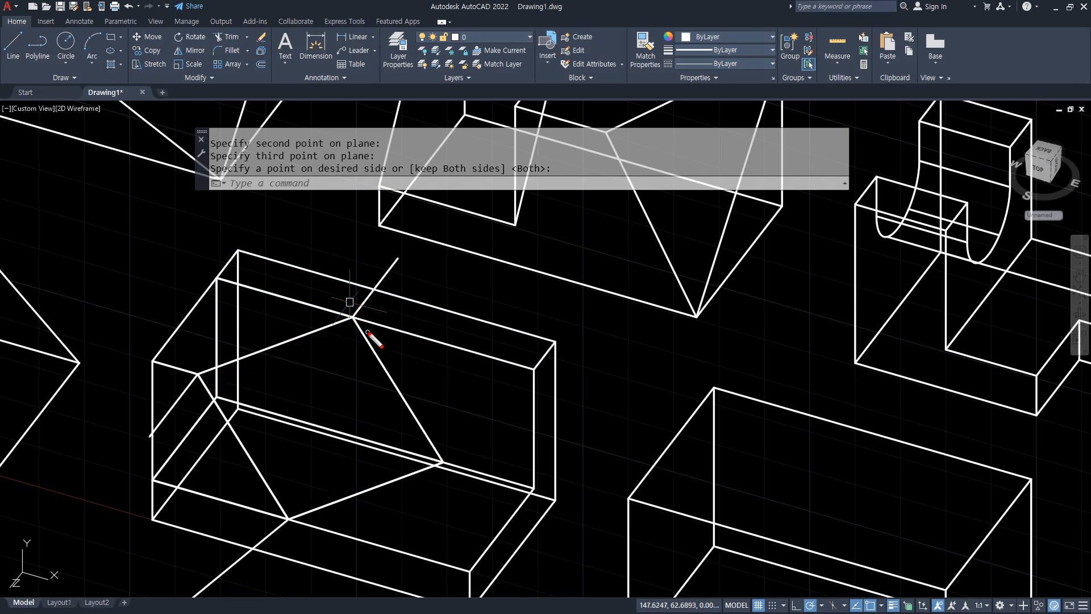
pyautogui.moveTo(367, 331); pyautogui.dragTo(441, 442)
pyautogui.moveTo(208, 391); pyautogui.dragTo(293, 516)
pyautogui.moveTo(345, 319)
pyautogui.mouseDown()
pyautogui.moveTo(200, 373)
pyautogui.moveTo(284, 518)
pyautogui.mouseUp()
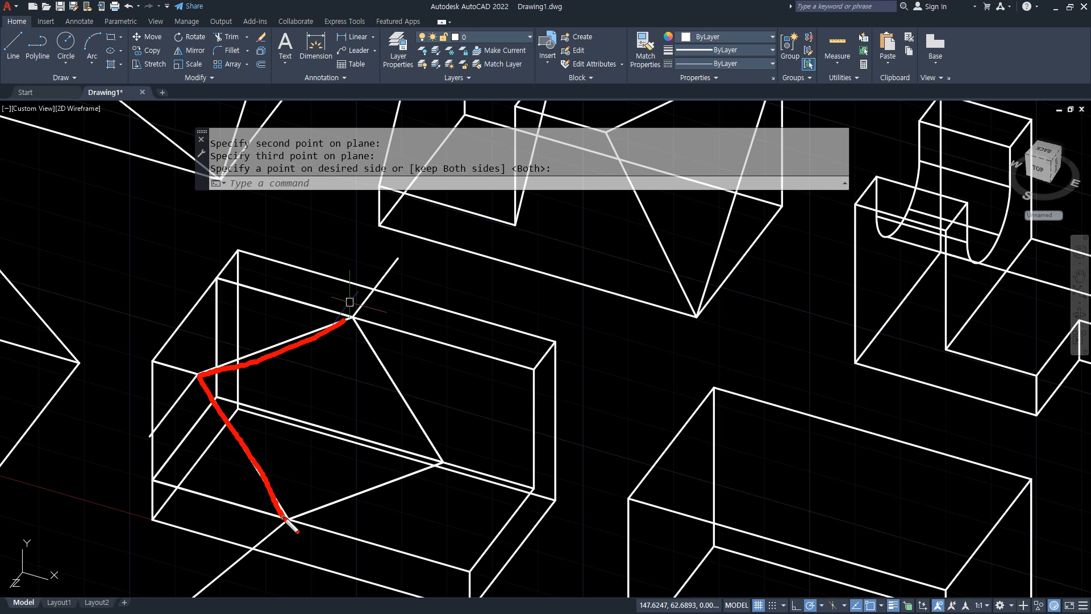
pyautogui.press('Escape')
# - Erase the six guide lines running from the slanted outline's upper and lower front corners
pyautogui.click(178, 205)
pyautogui.click(417, 337)
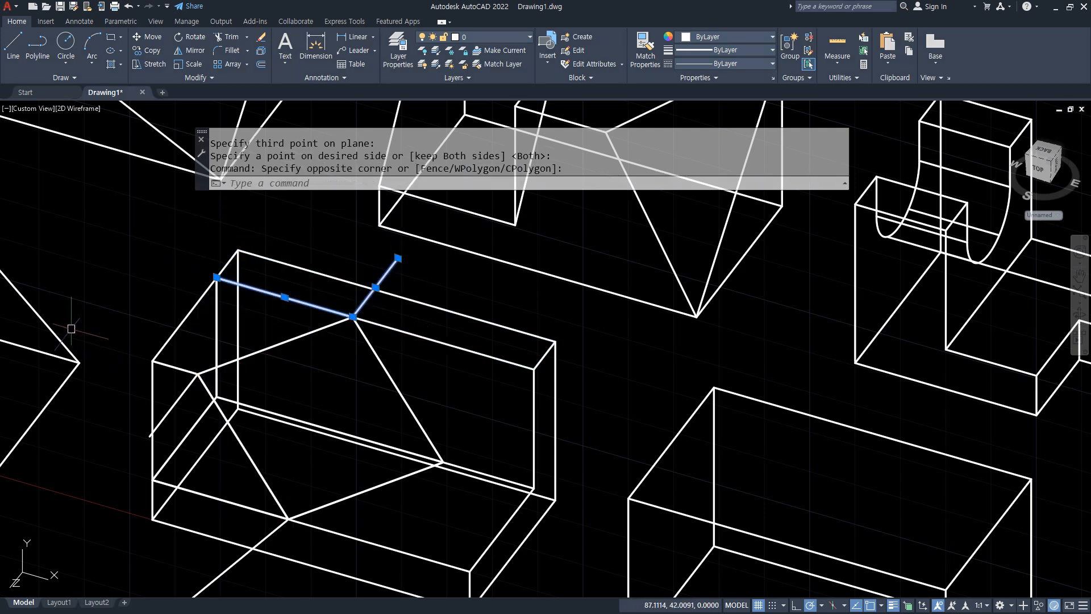
pyautogui.click(114, 317)
pyautogui.click(221, 451)
pyautogui.click(116, 457)
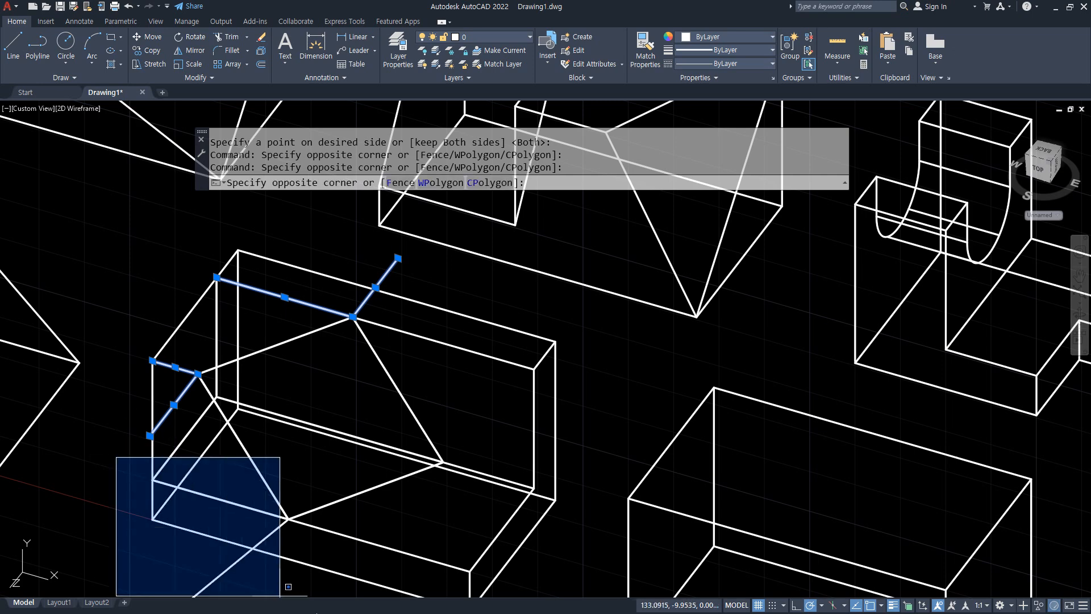
pyautogui.click(288, 587)
pyautogui.write('e')
pyautogui.press('Return')
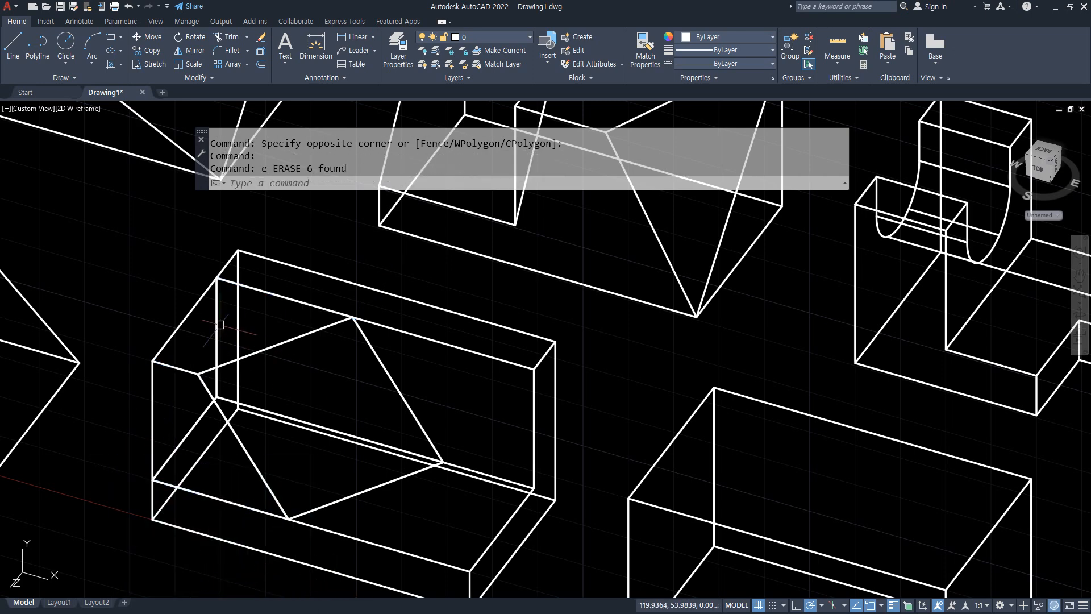
# - Erase the outline's upper slanted line and the lines along its front slanted edge
pyautogui.click(170, 231)
pyautogui.click(400, 445)
pyautogui.write('e')
pyautogui.press('Return')
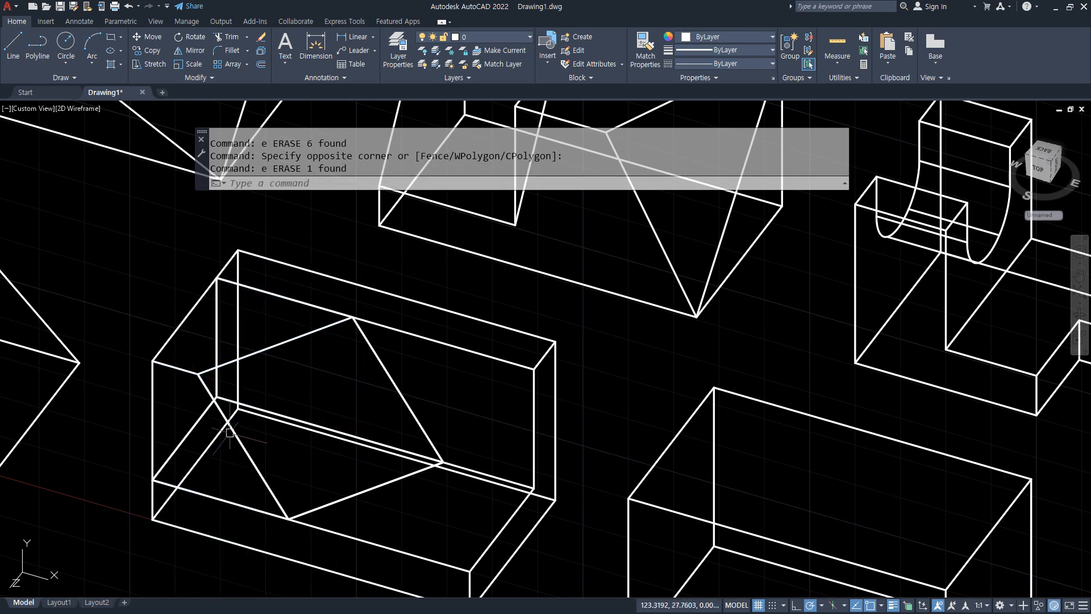
pyautogui.click(131, 331)
pyautogui.click(333, 563)
pyautogui.write('e')
pyautogui.press('Return')
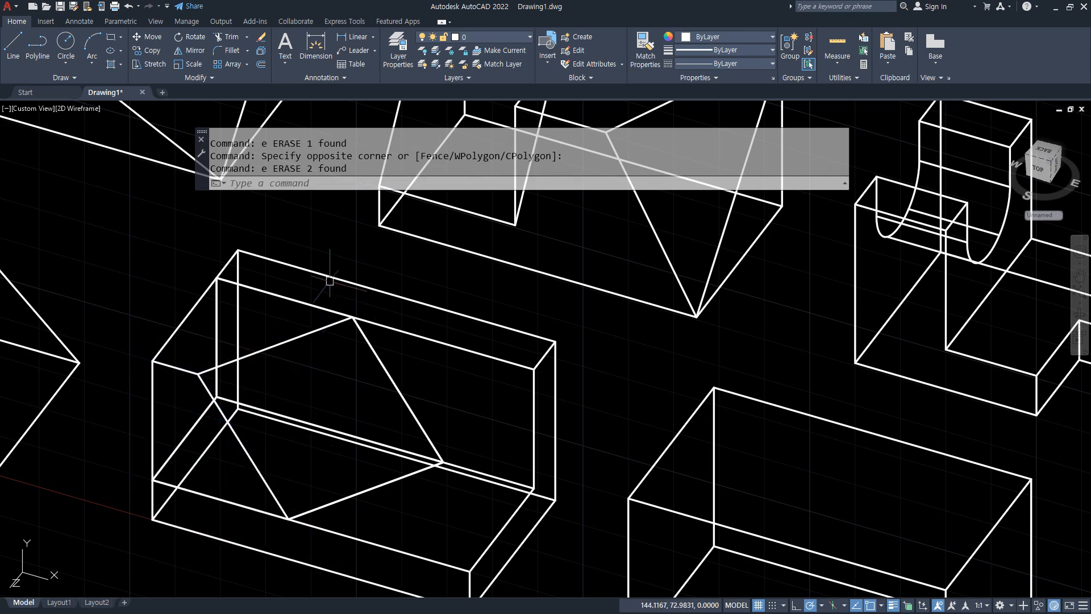
# - Erase the outline line along the cut face's back slanted edge
pyautogui.click(329, 280)
pyautogui.press('Escape')
pyautogui.click(301, 231)
pyautogui.click(519, 510)
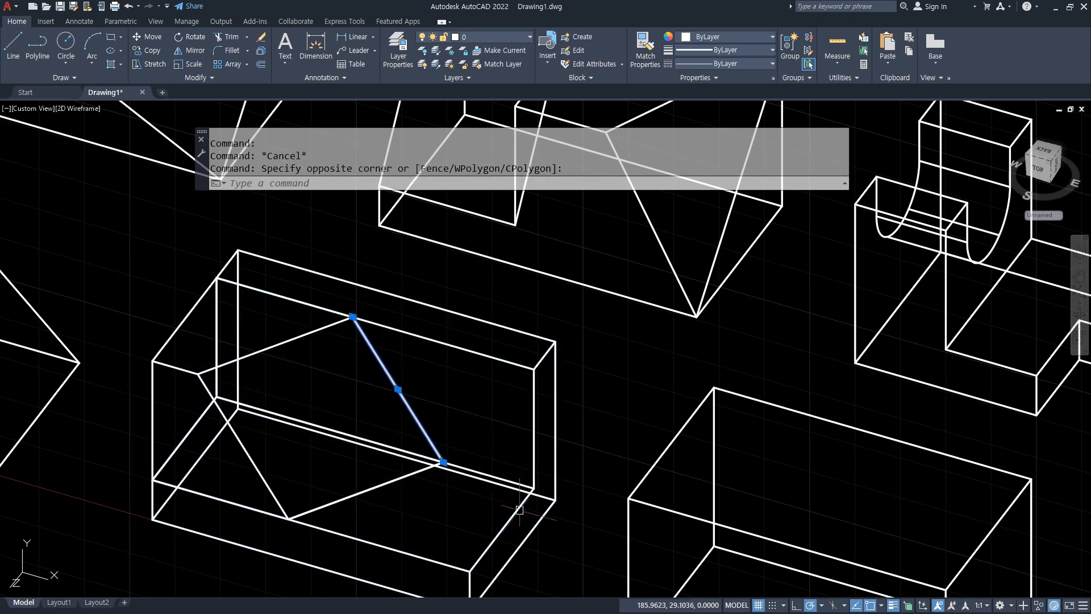
pyautogui.write('e')
pyautogui.press('Return')
pyautogui.click(137, 240)
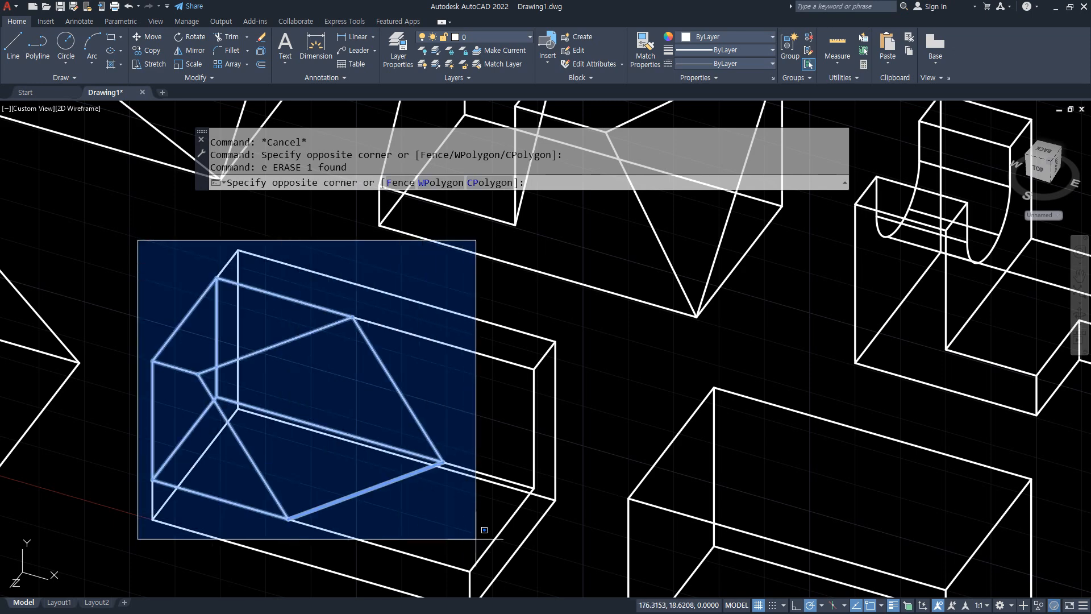
pyautogui.press('Escape')
pyautogui.press('Return')
pyautogui.click(280, 374)
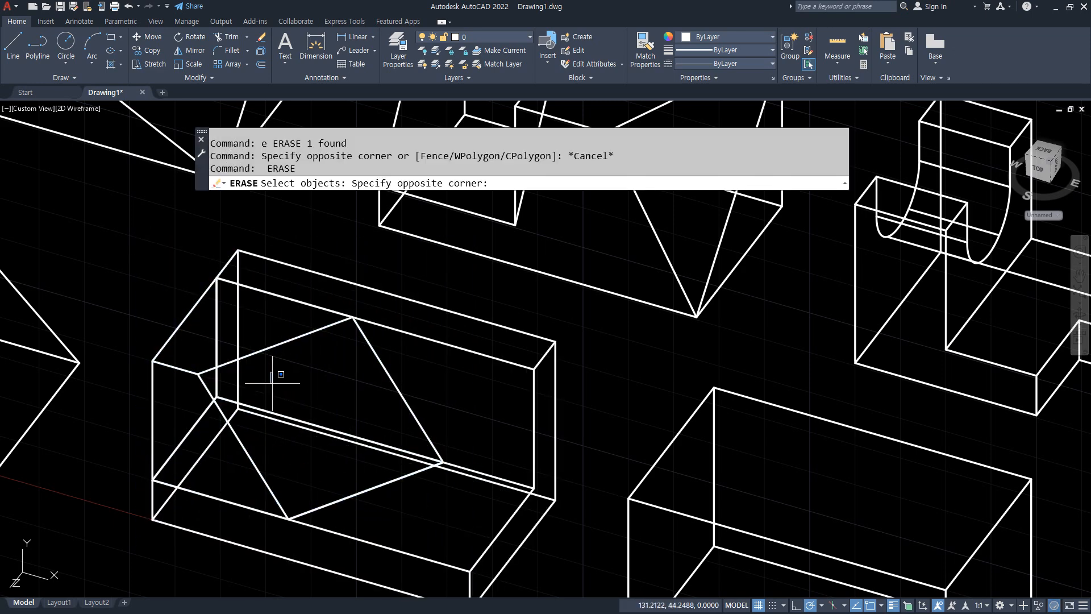
pyautogui.click(504, 586)
pyautogui.write('e')
pyautogui.press('Return')
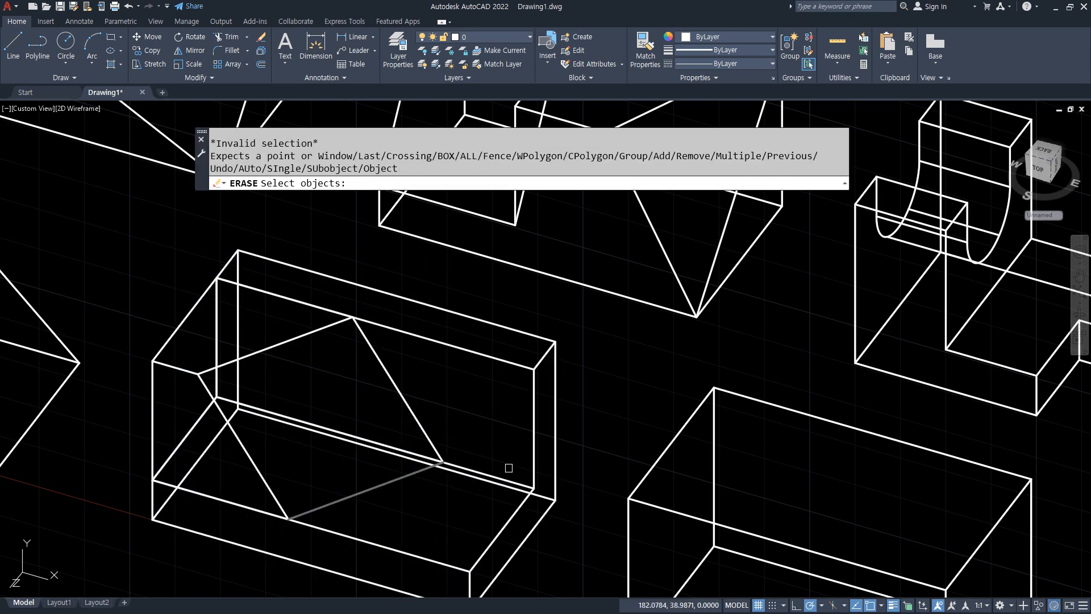
pyautogui.press('Escape')
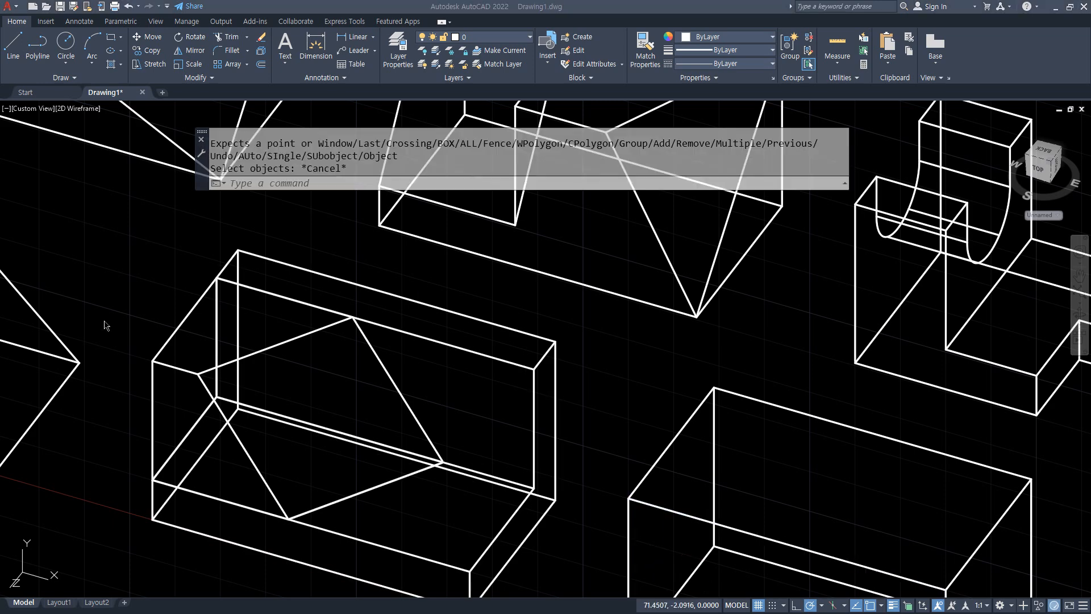
pyautogui.moveTo(380, 305); pyautogui.dragTo(400, 305)
pyautogui.moveTo(280, 334); pyautogui.dragTo(296, 335)
pyautogui.press('Escape')
# - Union the sliced inner solid with the surrounding outer solid
pyautogui.write('UNI')
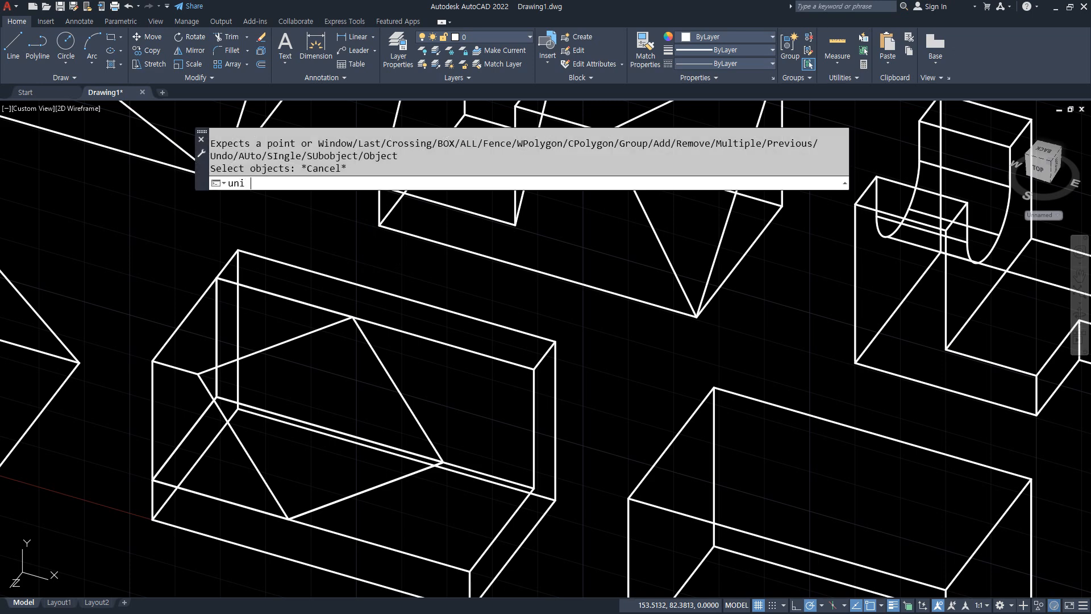
pyautogui.press('Return')
pyautogui.click(381, 254)
pyautogui.click(343, 307)
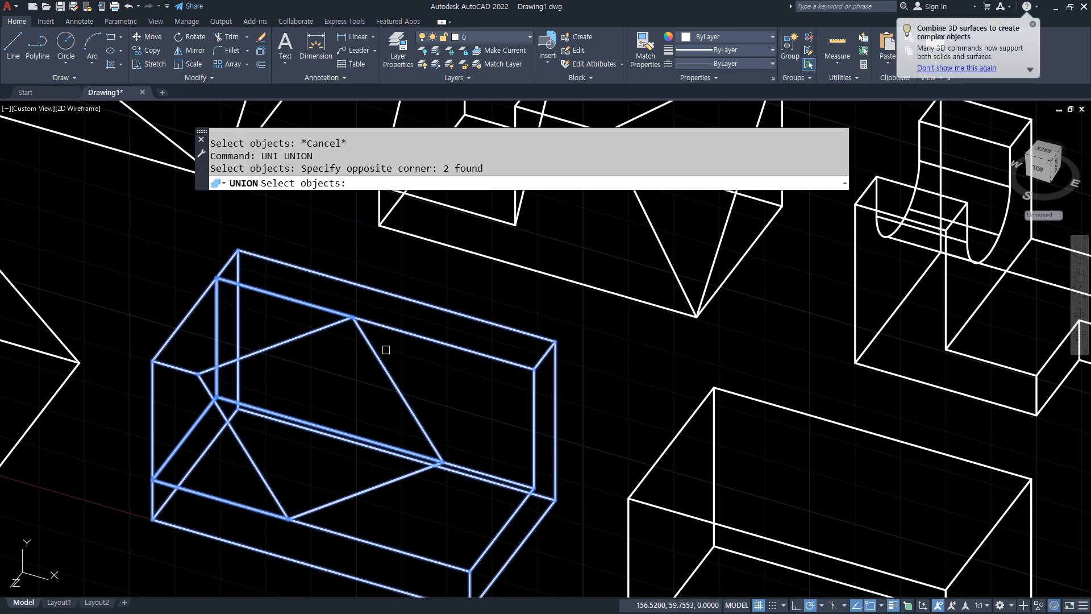
pyautogui.press('Return')
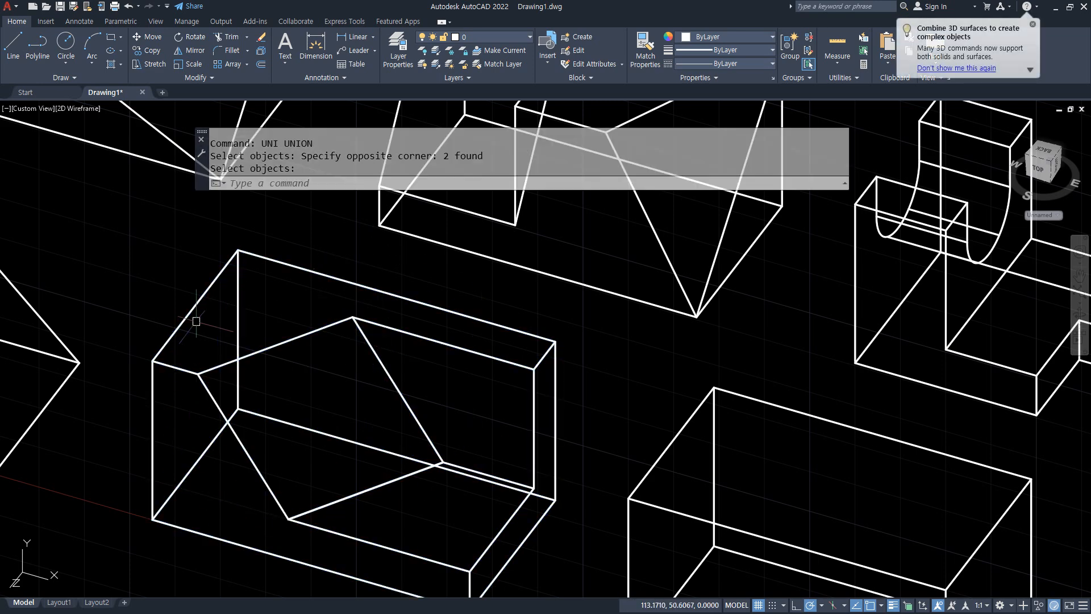
# - Set the UCS origin at the solid's lower front left corner, with X along the lower front edge and the XY plane on the base
pyautogui.moveTo(269, 473); pyautogui.dragTo(361, 352, button='middle')
pyautogui.scroll(-2, 298, 453)
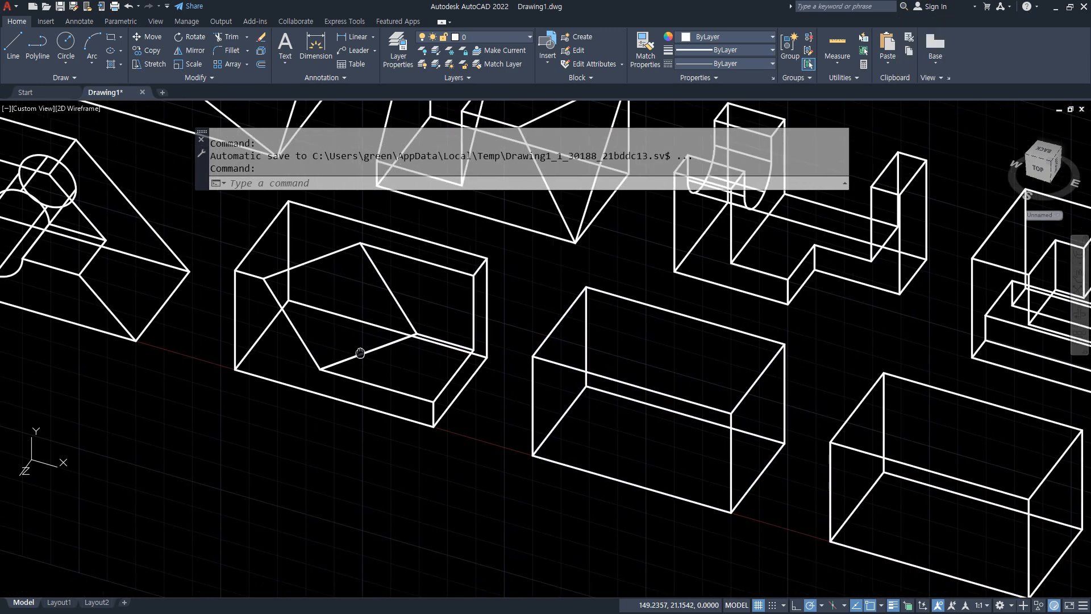
pyautogui.keyDown('shift'); pyautogui.moveTo(435, 398); pyautogui.dragTo(451, 483, button='middle'); pyautogui.keyUp('shift')
pyautogui.hotkey('ctrl', 'shift', '3')
pyautogui.moveTo(406, 426)
pyautogui.mouseDown()
pyautogui.moveTo(446, 420)
pyautogui.moveTo(418, 435)
pyautogui.mouseUp()
pyautogui.press('Escape')
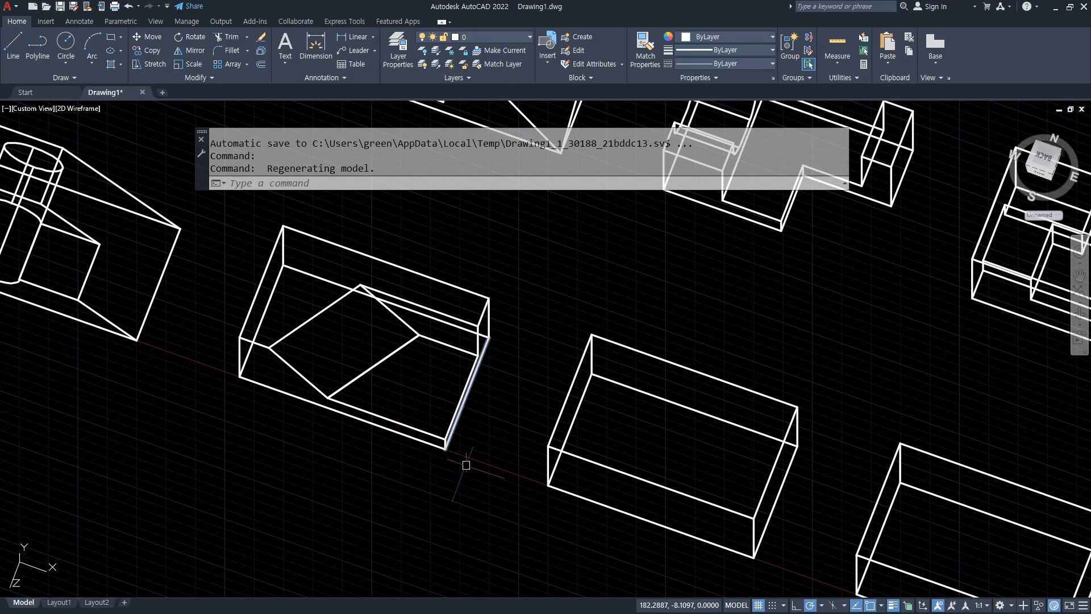
pyautogui.scroll(5, 465, 464)
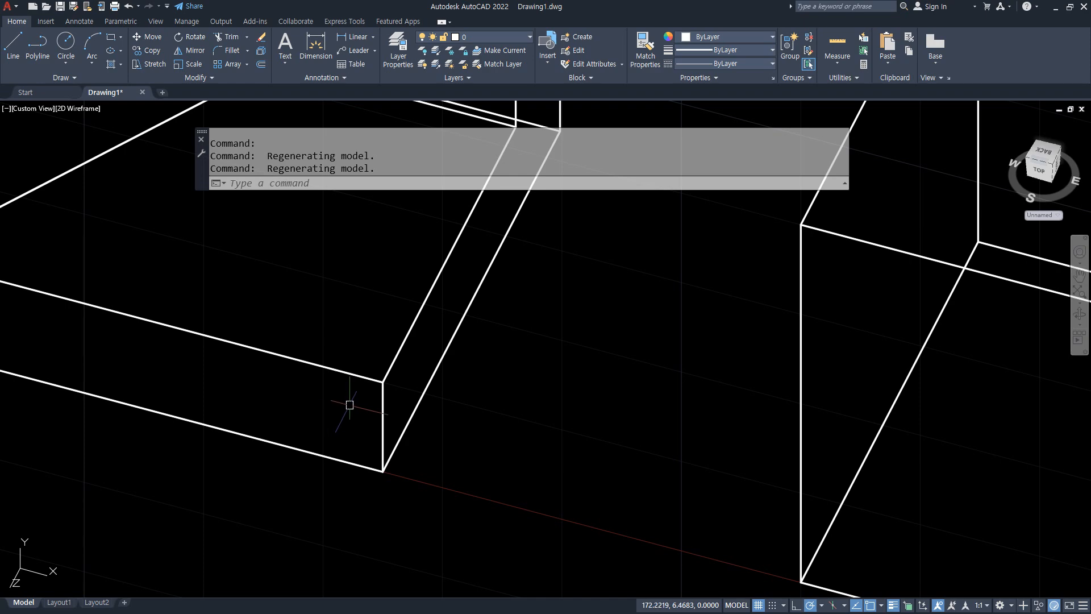
pyautogui.write('ucs')
pyautogui.press('Return')
pyautogui.scroll(-4, 398, 398)
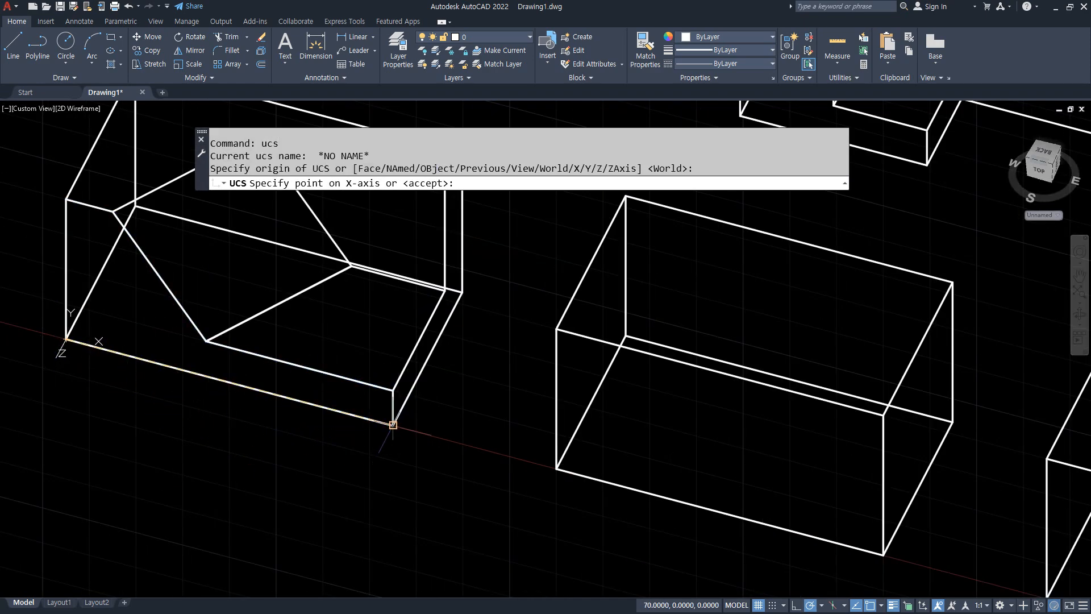
pyautogui.click(392, 424)
pyautogui.press('Return')
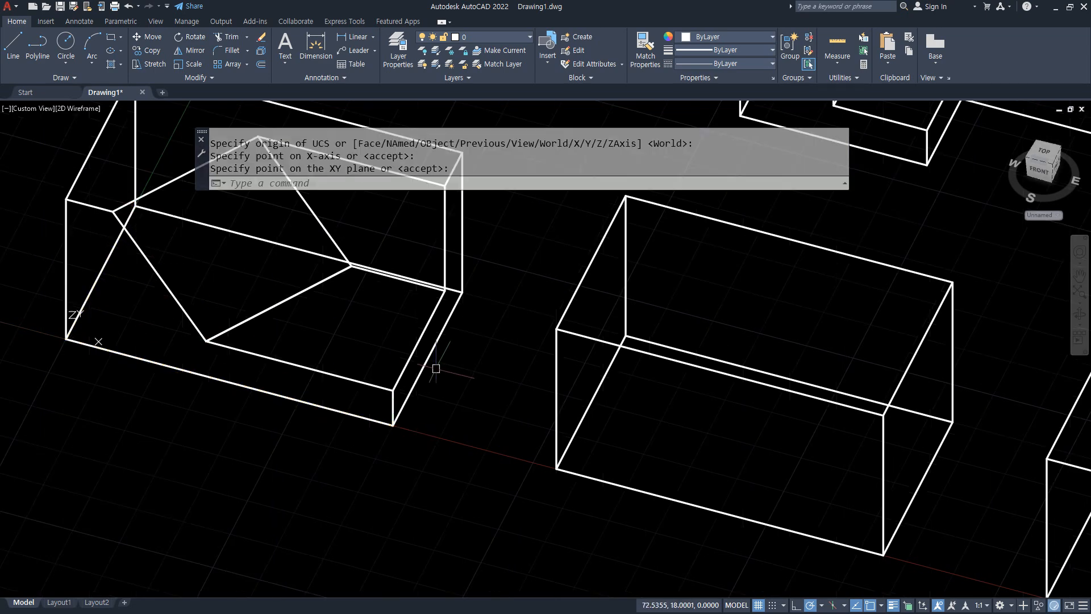
# - Draw a 10 by 10 rectangle on the base from the solid's lower front right corner, using the opposite corner @-10,10
pyautogui.scroll(5, 434, 361)
pyautogui.write('rec')
pyautogui.press('Return')
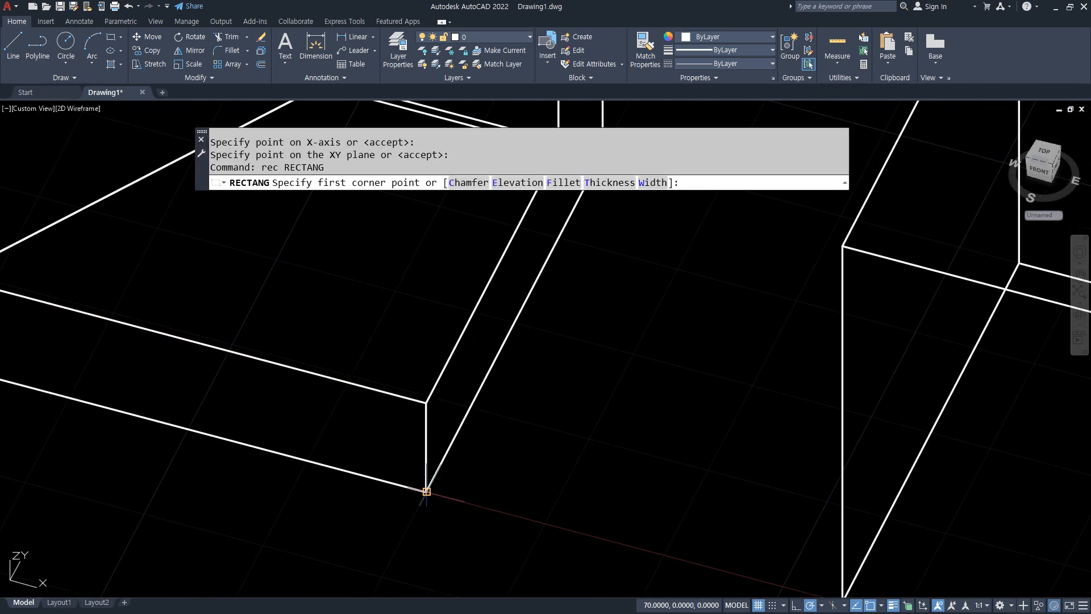
pyautogui.click(427, 492)
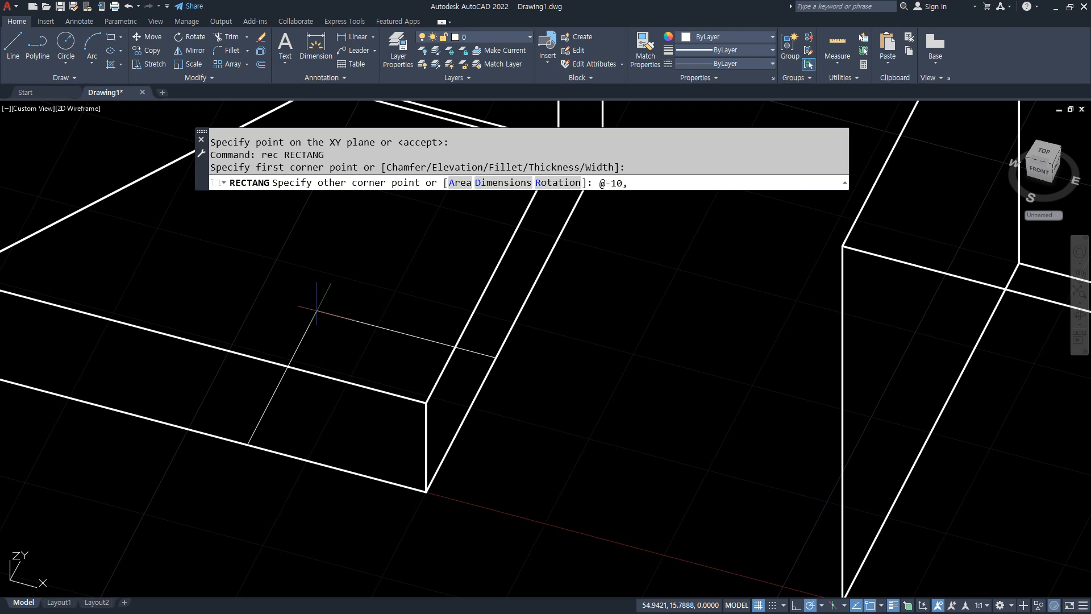
pyautogui.write('@-10,10')
pyautogui.press('Return')
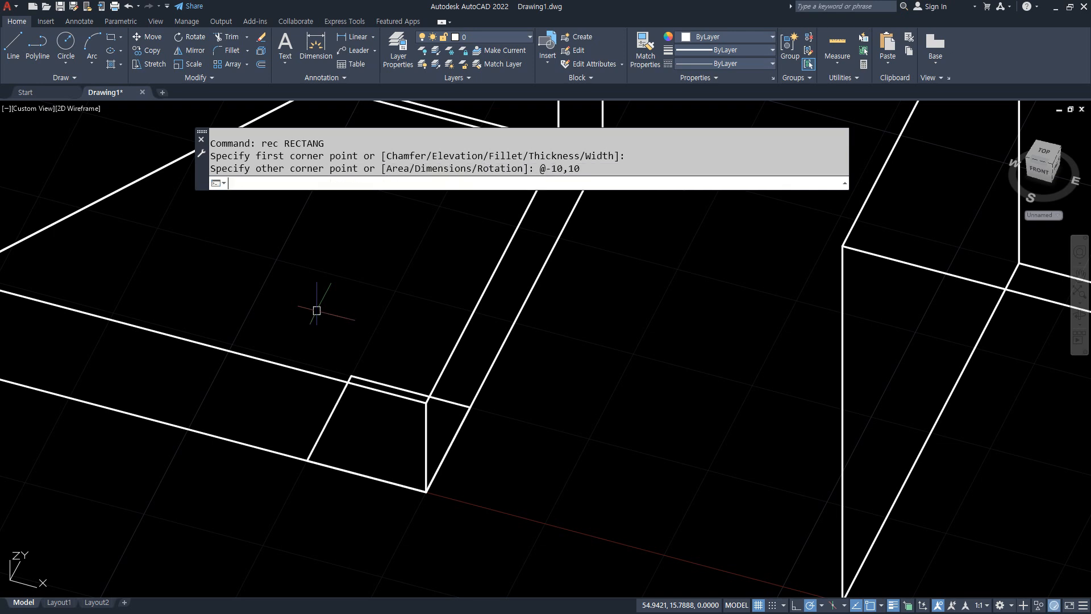
# - Draw a circle of radius 10 centred on the rectangle's inner corner
pyautogui.write('c')
pyautogui.press('Return')
pyautogui.click(352, 375)
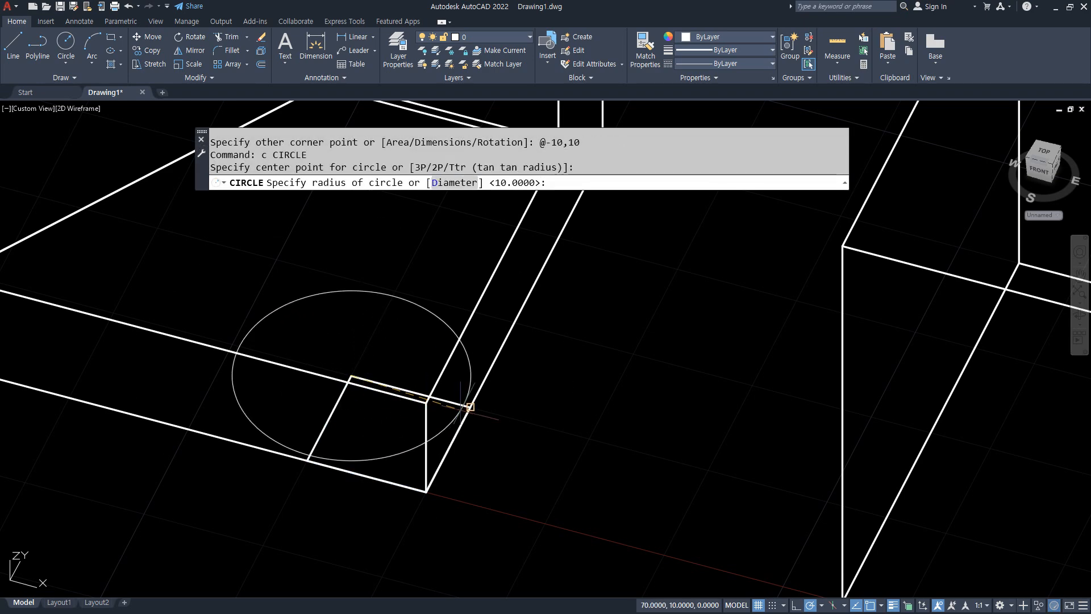
pyautogui.click(451, 433)
# - Trim the circle to the quarter arc facing the solid's corner and remove the rectangle's two inner sides
pyautogui.write('tr')
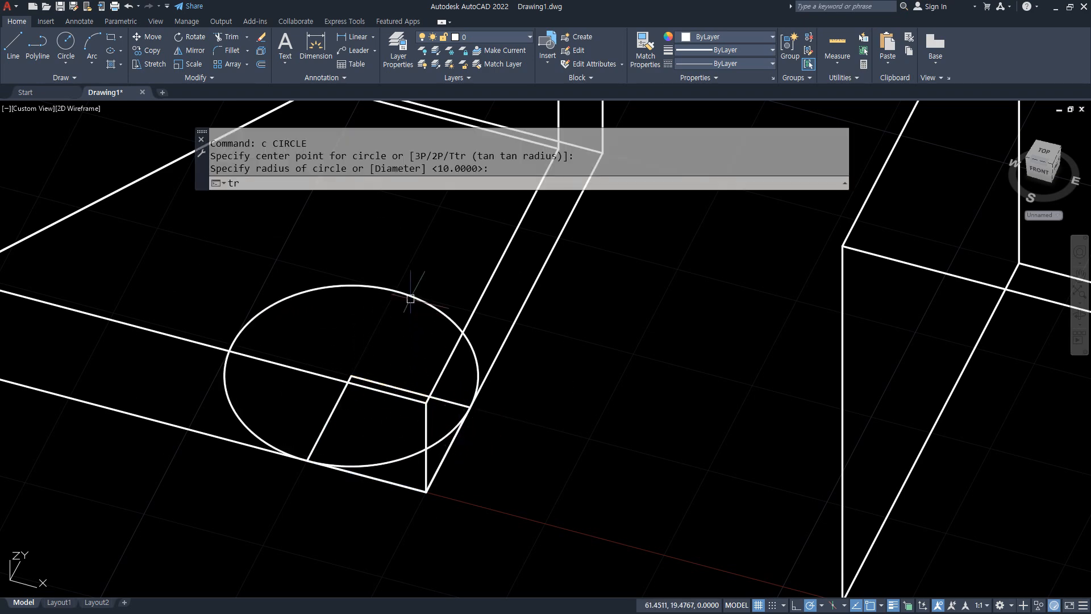
pyautogui.press('Return')
pyautogui.click(401, 293)
pyautogui.click(383, 386)
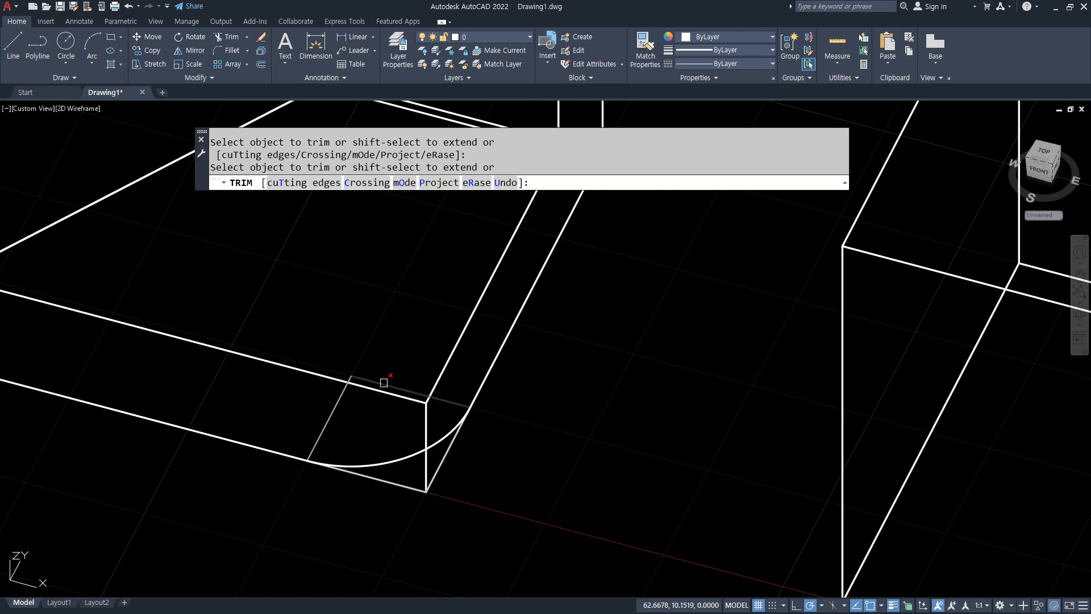
pyautogui.click(330, 413)
pyautogui.press('Return')
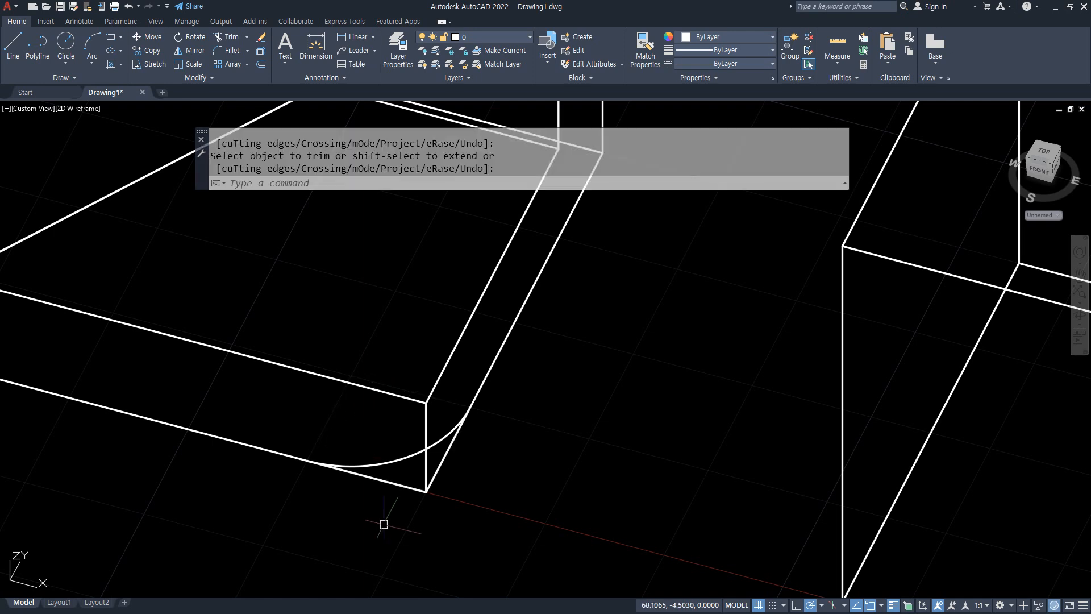
# - Join the quarter arc to the rectangle's two remaining sides as one closed polyline
pyautogui.write('pe')
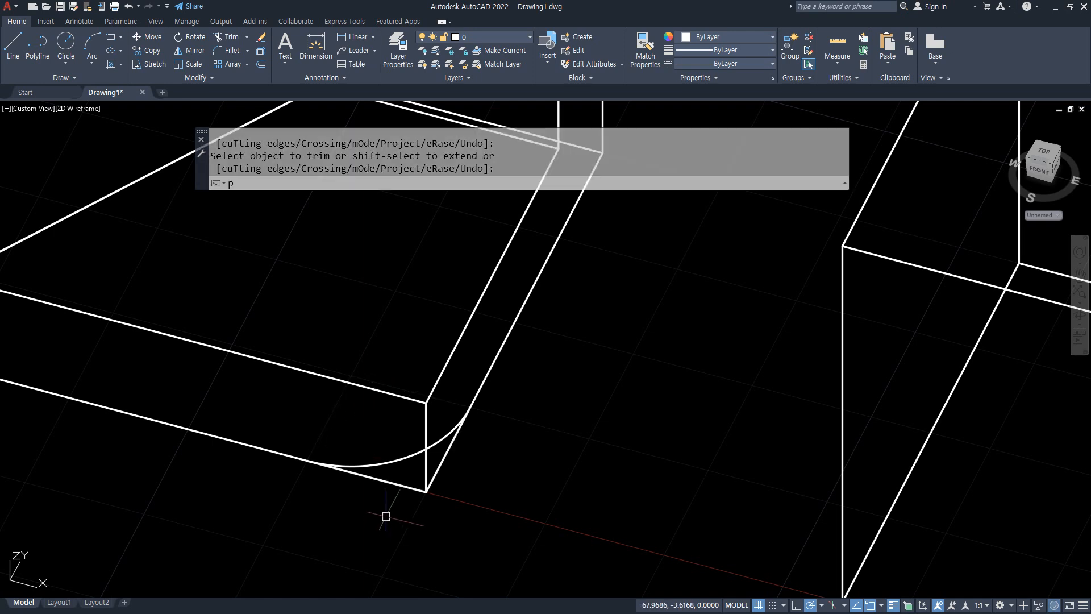
pyautogui.press('Return')
pyautogui.click(396, 479)
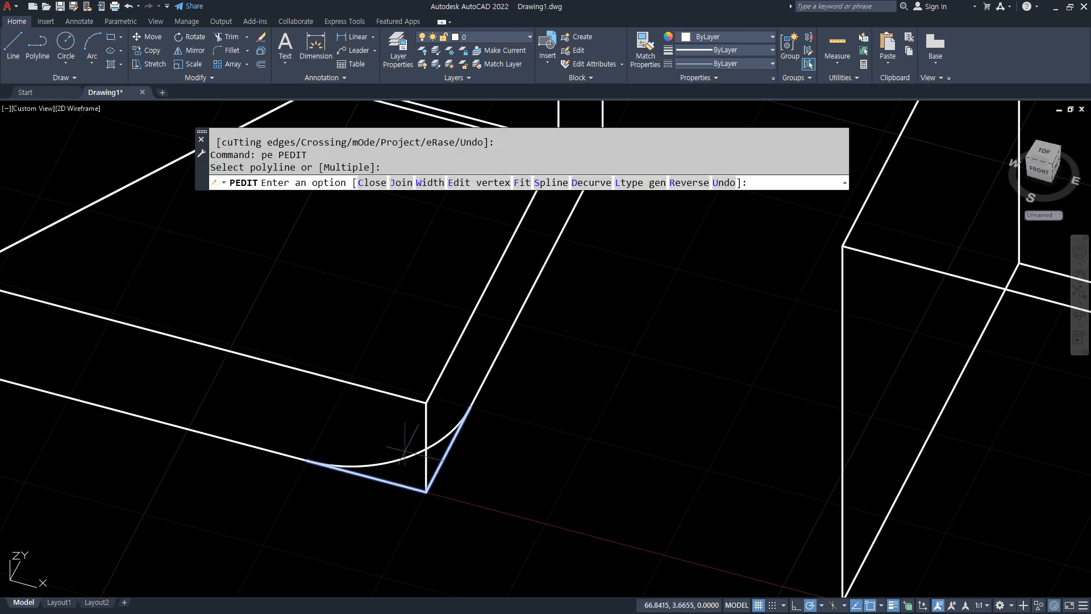
pyautogui.click(401, 182)
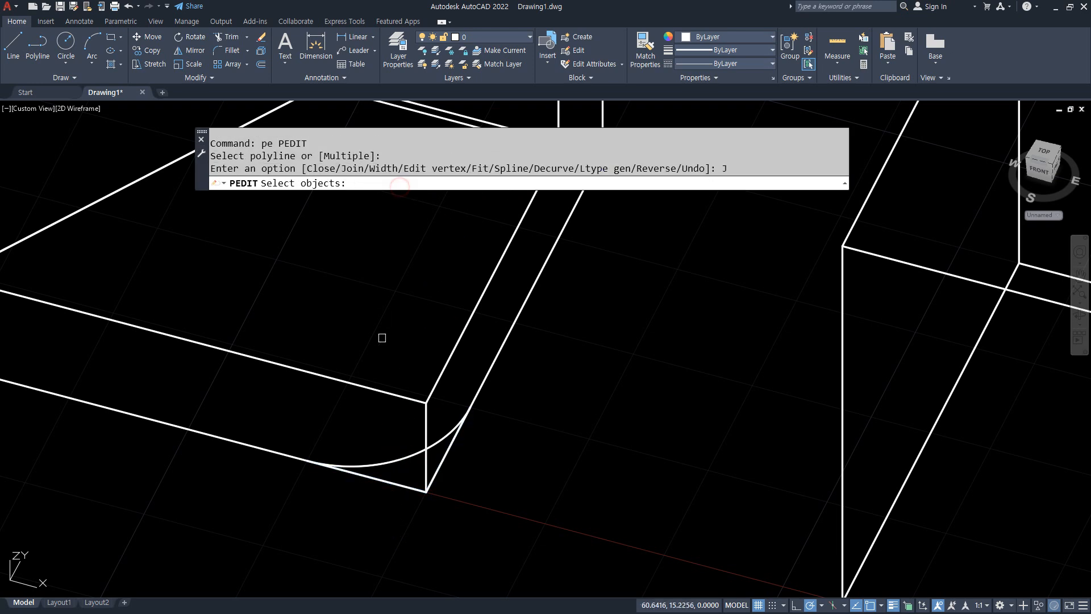
pyautogui.click(397, 453)
pyautogui.press('Return')
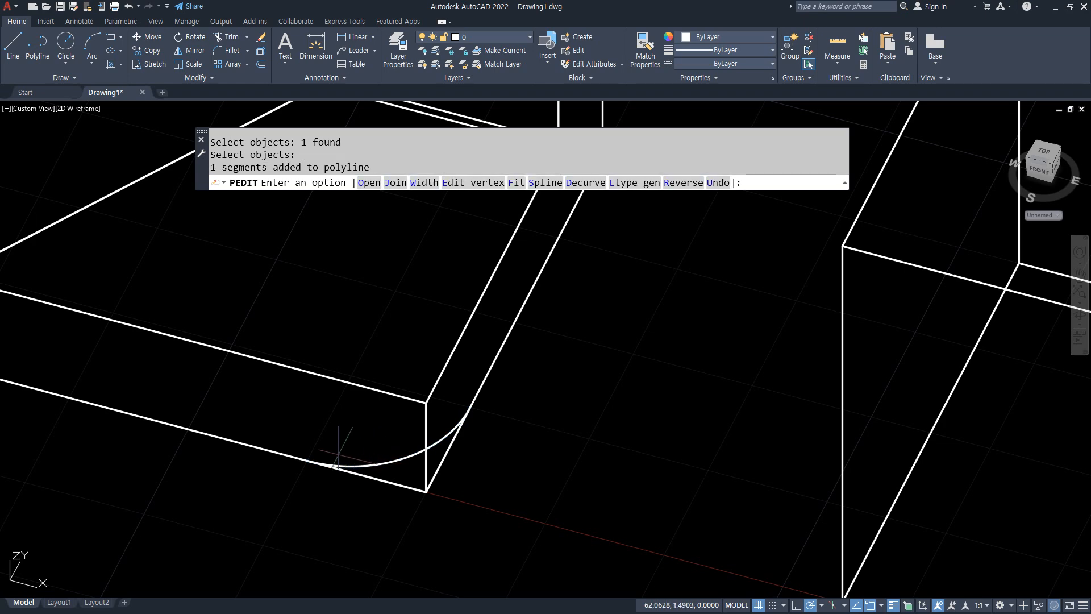
pyautogui.write('ext')
pyautogui.press('Return')
pyautogui.press('Escape')
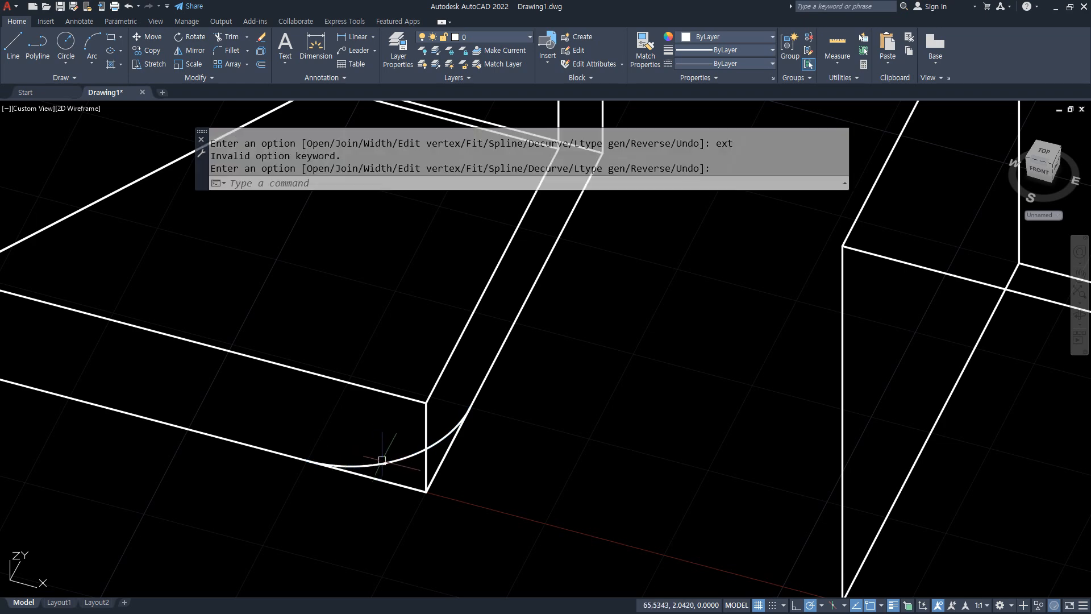
# - Extrude the closed corner profile up to the top corner of the solid's front face
pyautogui.write('ext')
pyautogui.press('Return')
pyautogui.click(399, 447)
pyautogui.press('Return')
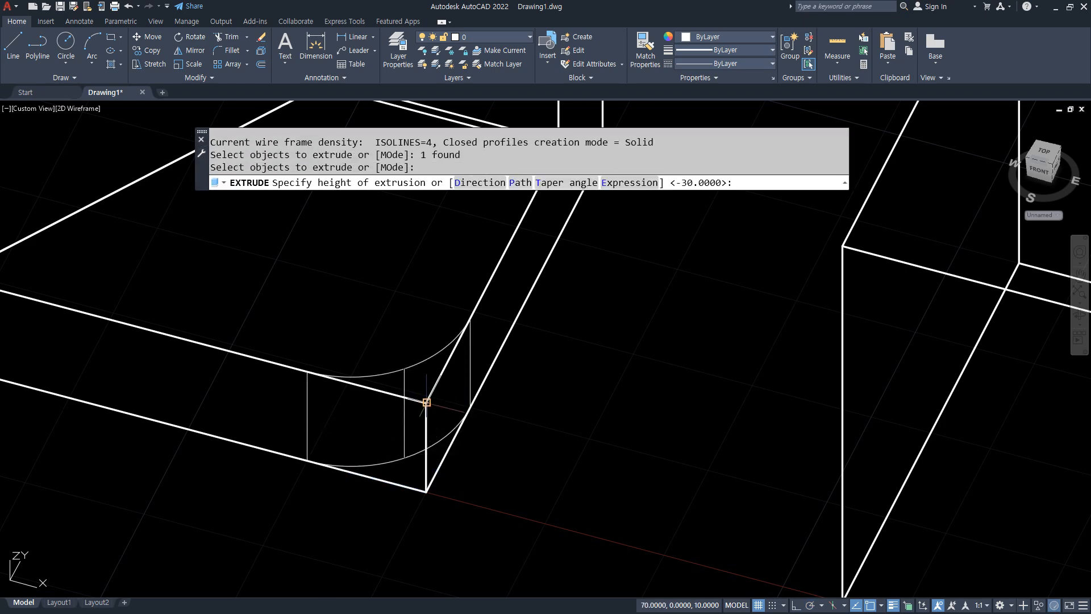
# - Subtract the extruded corner piece from the solid to round its front right corner
pyautogui.write('su')
pyautogui.press('Return')
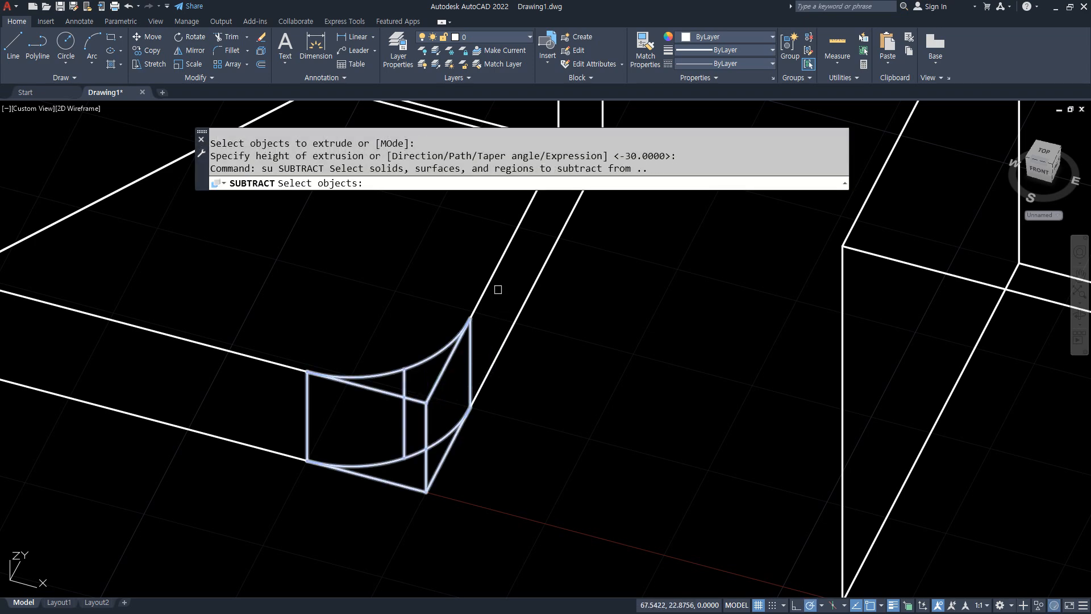
pyautogui.click(490, 280)
pyautogui.press('Return')
pyautogui.click(425, 371)
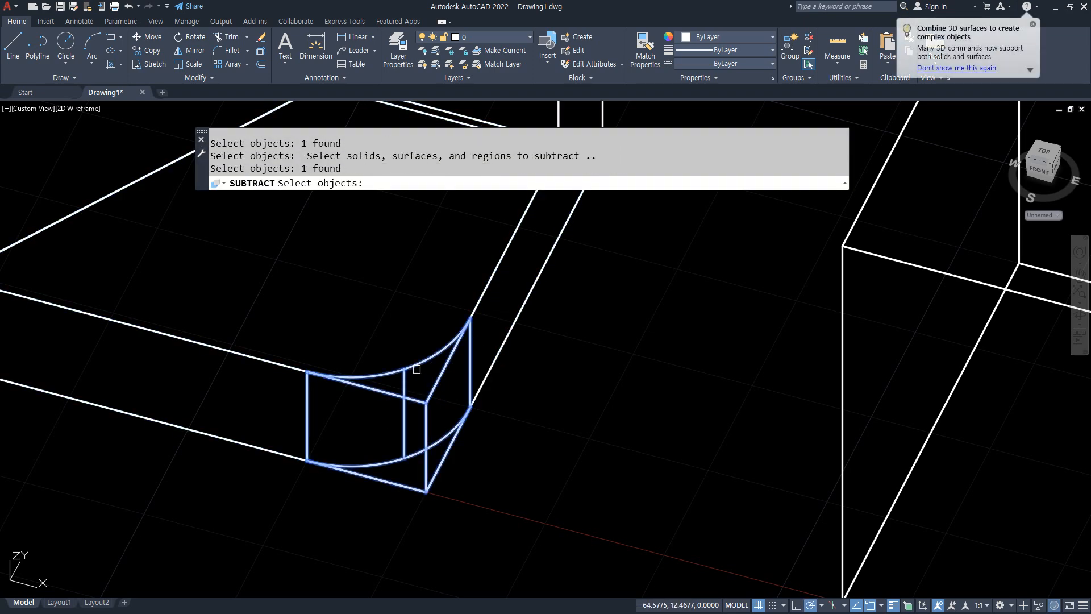
pyautogui.press('Return')
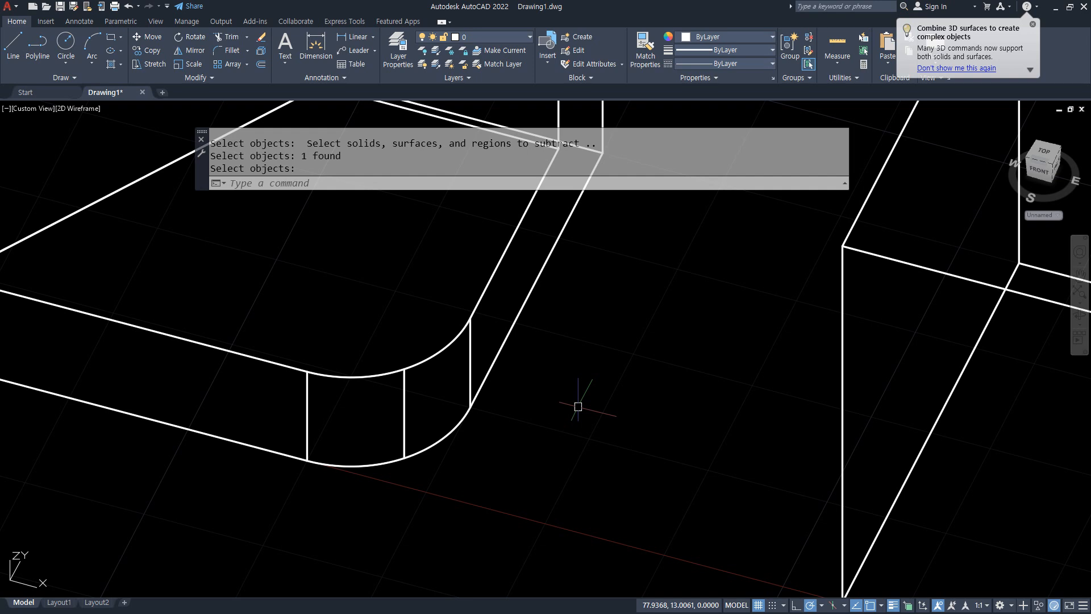
# - Undo the corner subtraction, extrusion, polyline join and trim
pyautogui.hotkey('ctrl', 'z')
pyautogui.hotkey('ctrl', 'z')
pyautogui.hotkey('ctrl', 'z')
pyautogui.hotkey('ctrl', 'z')
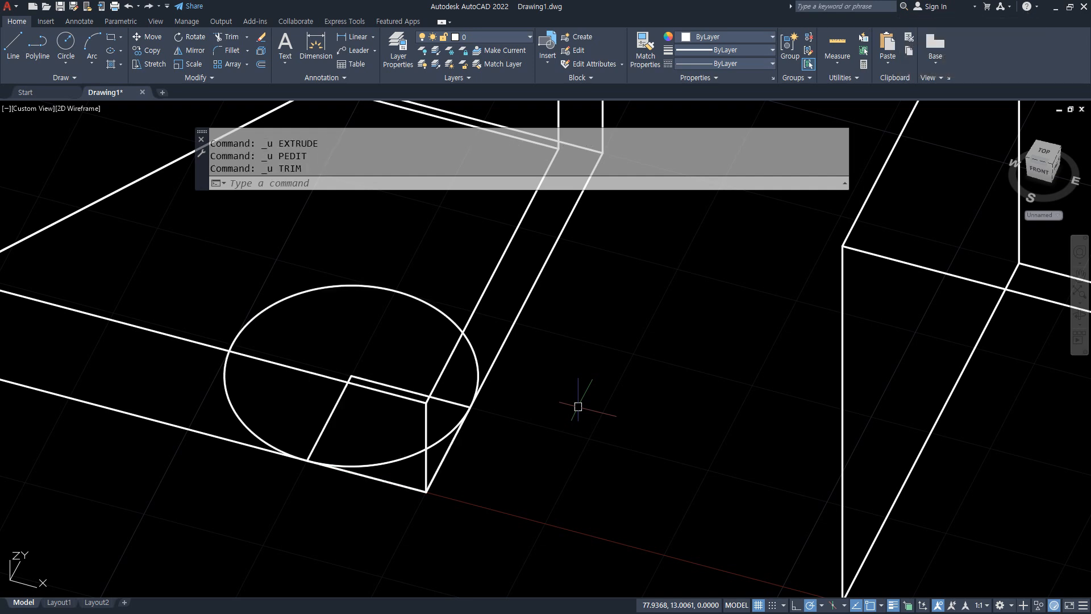
# - Undo the circle and the rectangle drawn at the solid's front right corner
pyautogui.hotkey('ctrl', 'z')
pyautogui.hotkey('ctrl', 'z')
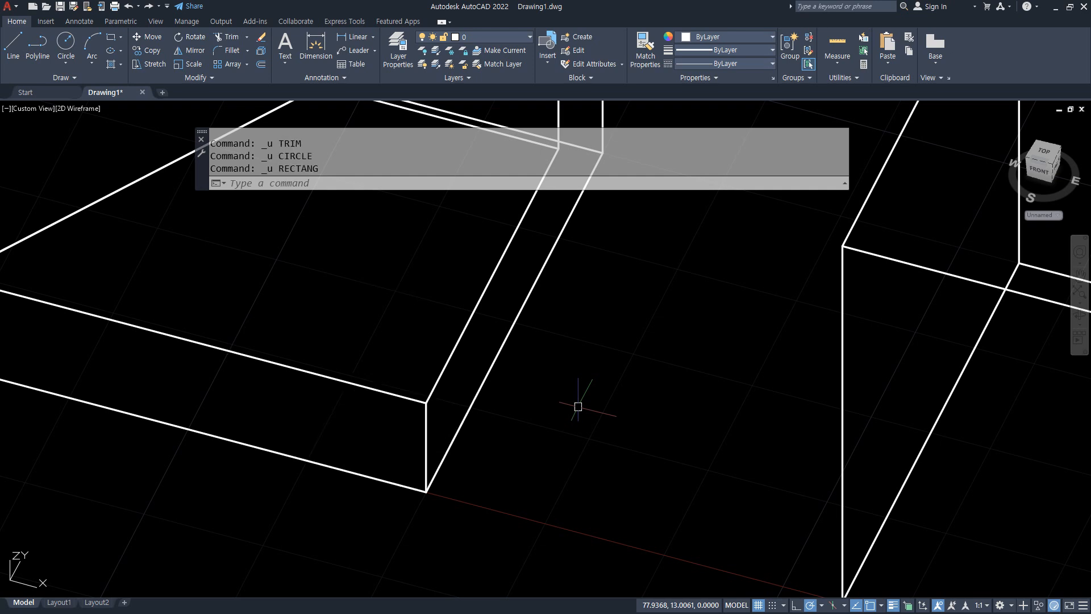
pyautogui.scroll(-3, 578, 406)
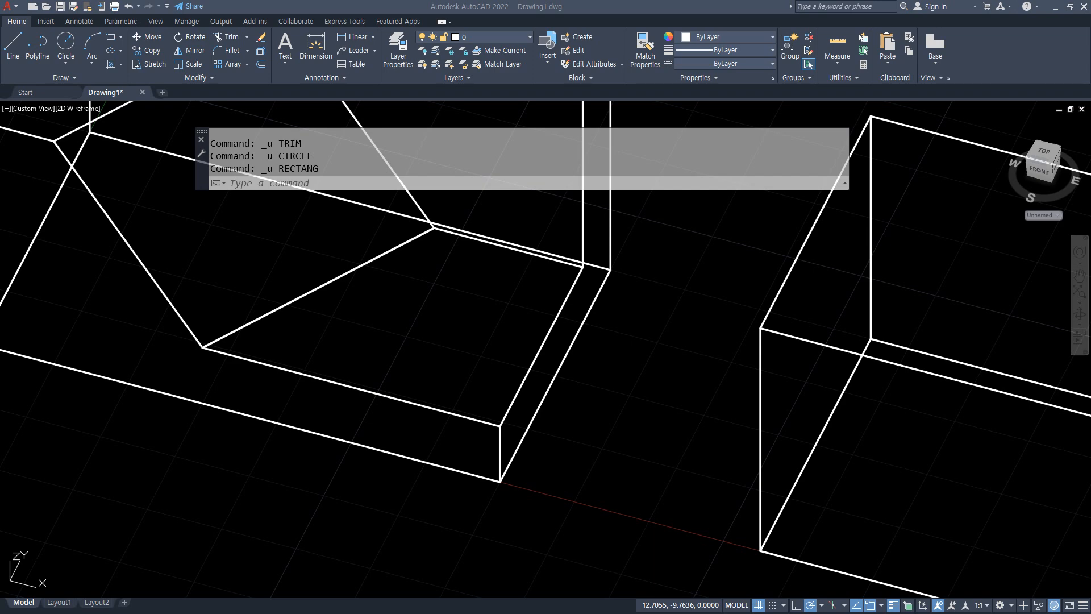
pyautogui.scroll(-3, 513, 305)
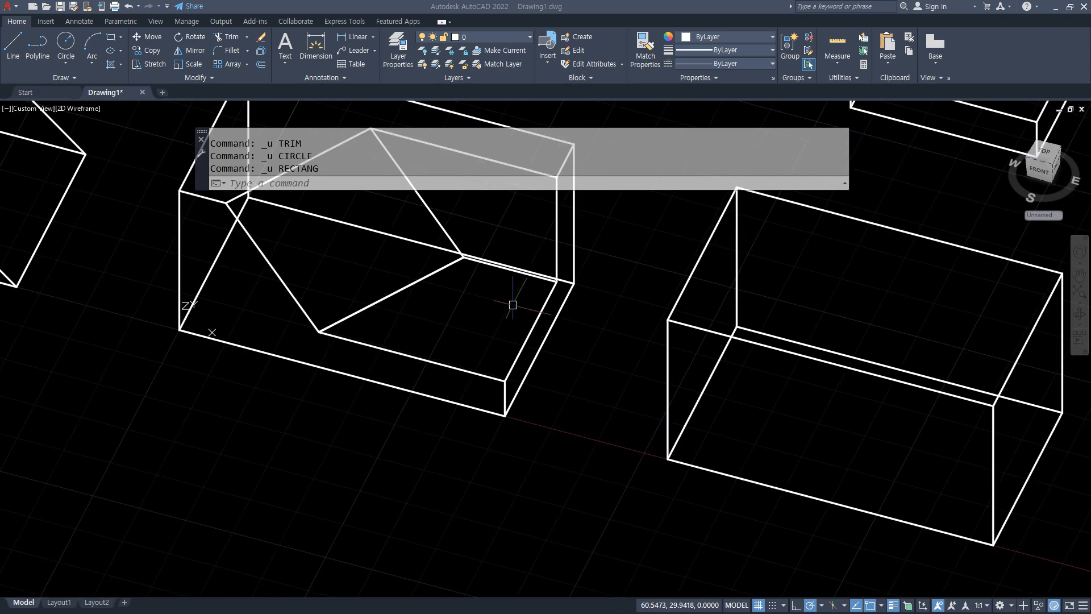
pyautogui.moveTo(451, 323); pyautogui.dragTo(430, 375, button='middle')
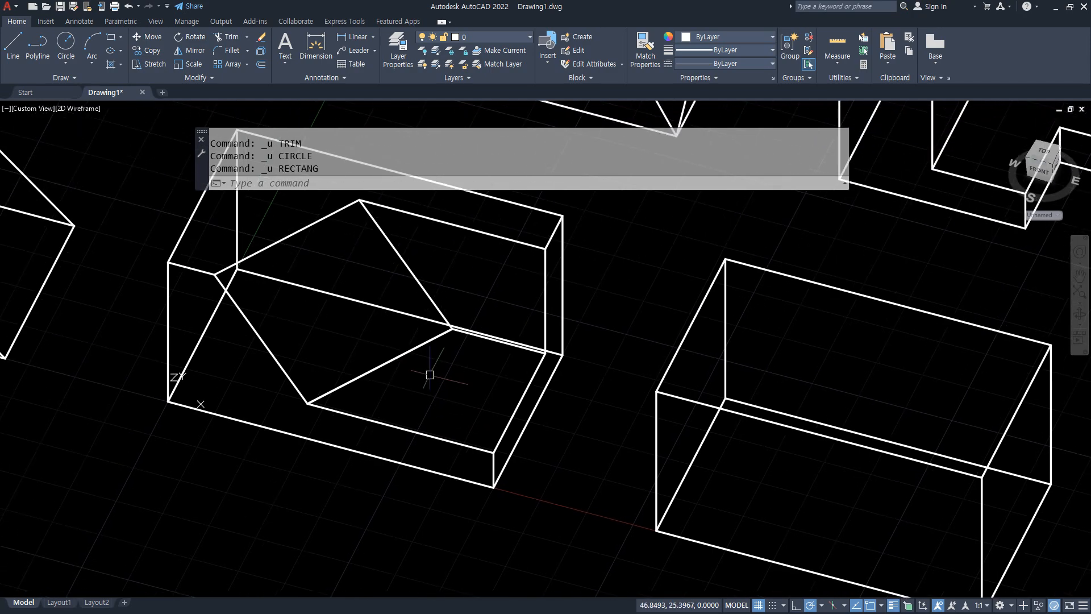
pyautogui.scroll(4, 455, 414)
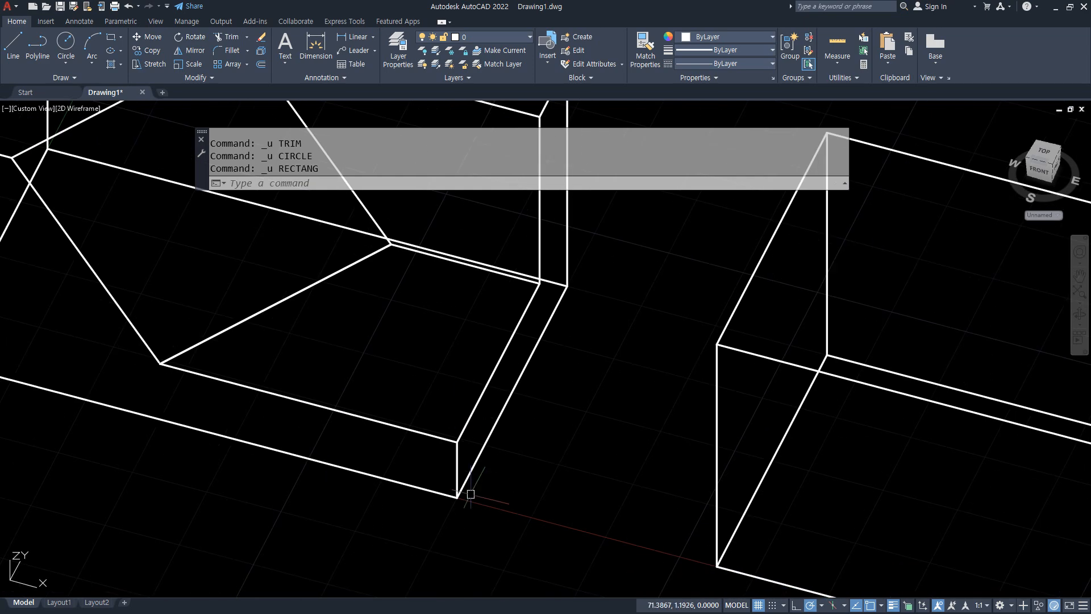
pyautogui.hotkey('ctrl', '2')
pyautogui.moveTo(465, 463); pyautogui.dragTo(454, 469)
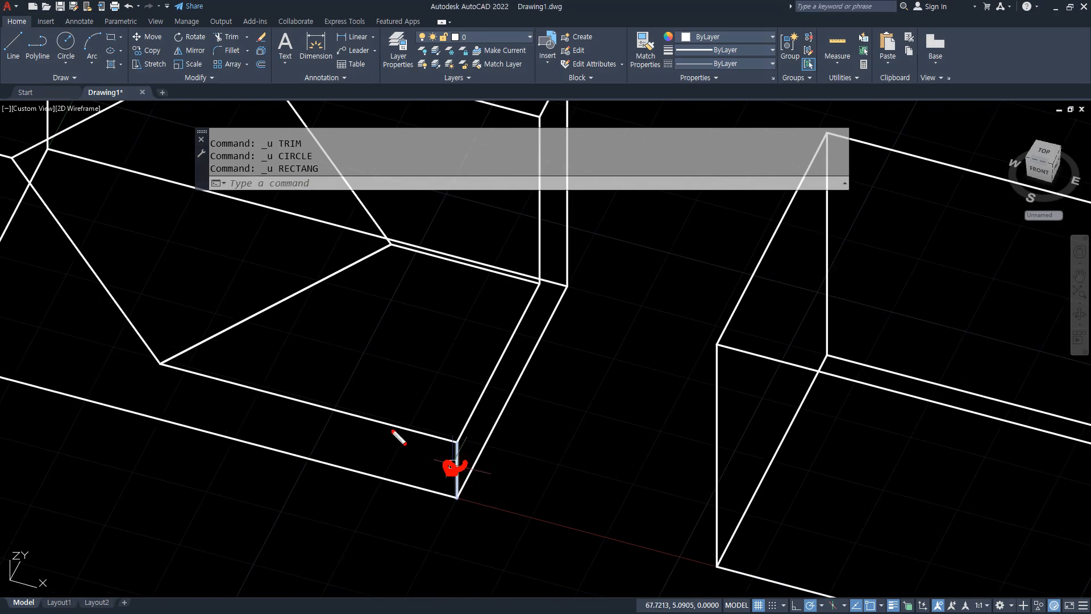
pyautogui.moveTo(392, 422); pyautogui.dragTo(387, 424)
pyautogui.moveTo(480, 392)
pyautogui.mouseDown()
pyautogui.moveTo(392, 419)
pyautogui.moveTo(374, 409)
pyautogui.mouseUp()
pyautogui.press('e')
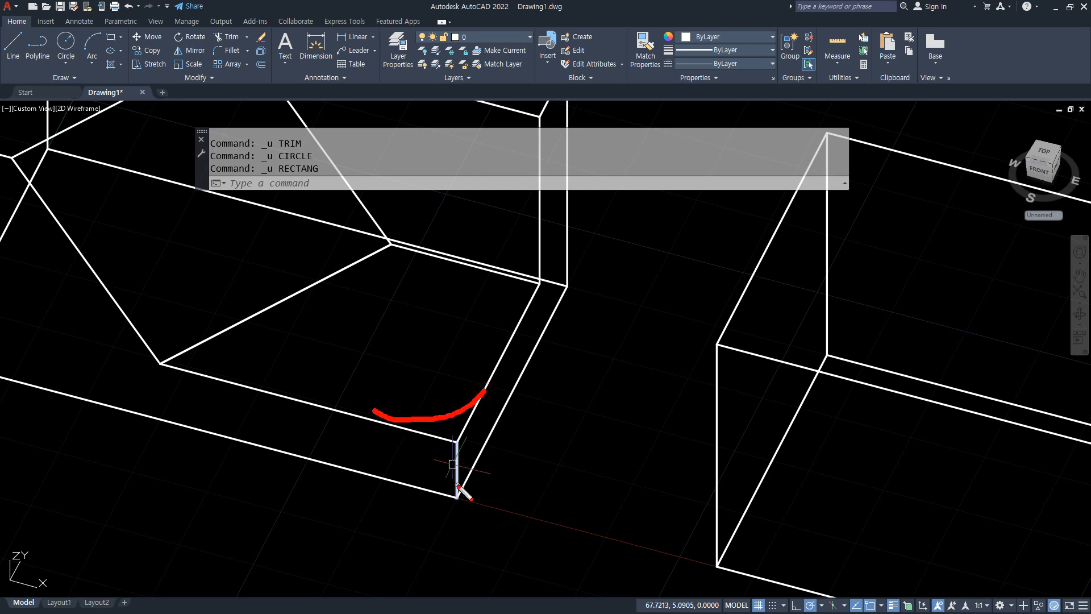
pyautogui.moveTo(456, 516)
pyautogui.mouseDown()
pyautogui.moveTo(418, 472)
pyautogui.moveTo(487, 449)
pyautogui.moveTo(454, 513)
pyautogui.moveTo(434, 511)
pyautogui.mouseUp()
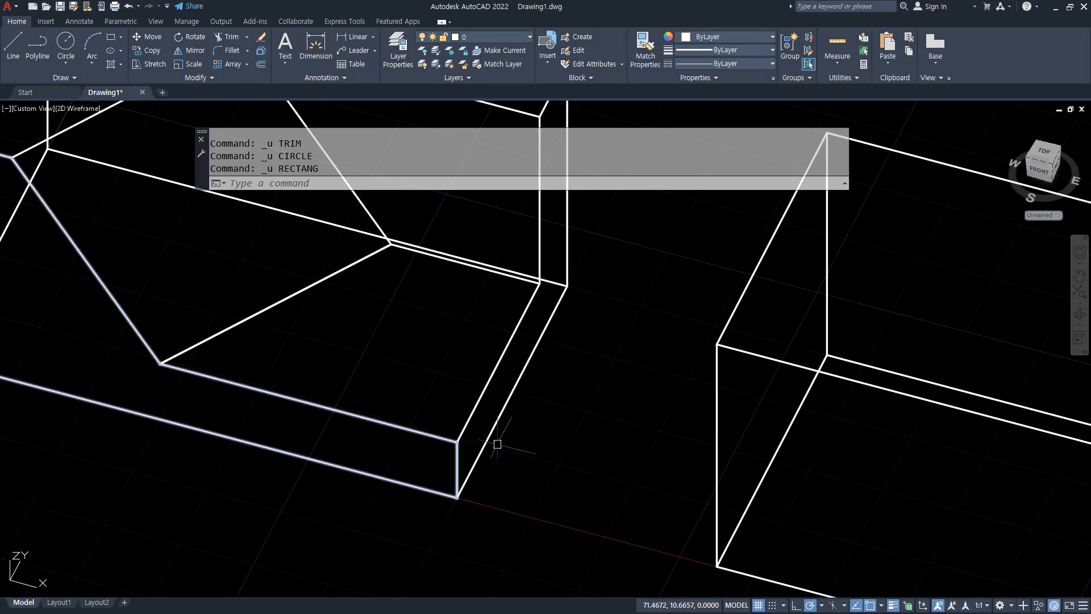
# - Fillet the short vertical edge at the solid's front right corner with a radius of 10, and undo it
pyautogui.press('Escape')
pyautogui.write('f')
pyautogui.press('Return')
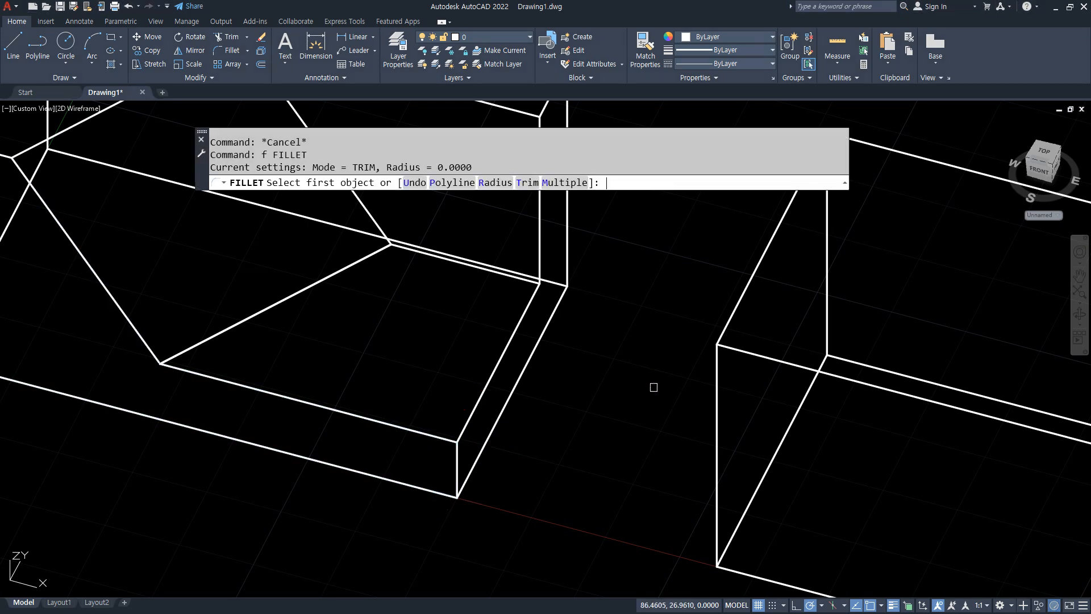
pyautogui.click(456, 459)
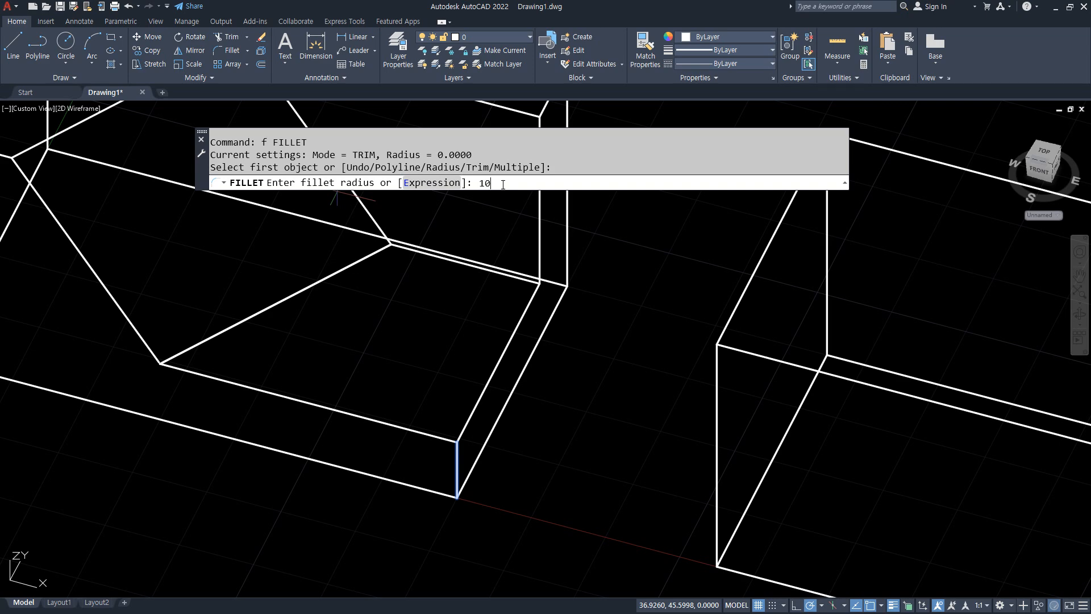
pyautogui.press('Return')
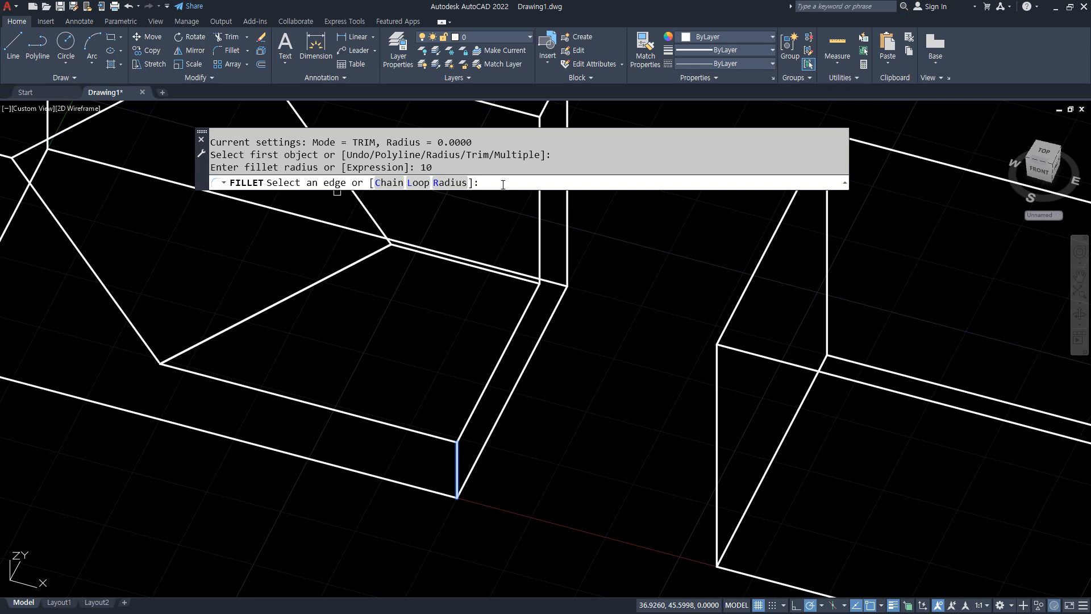
pyautogui.press('Return')
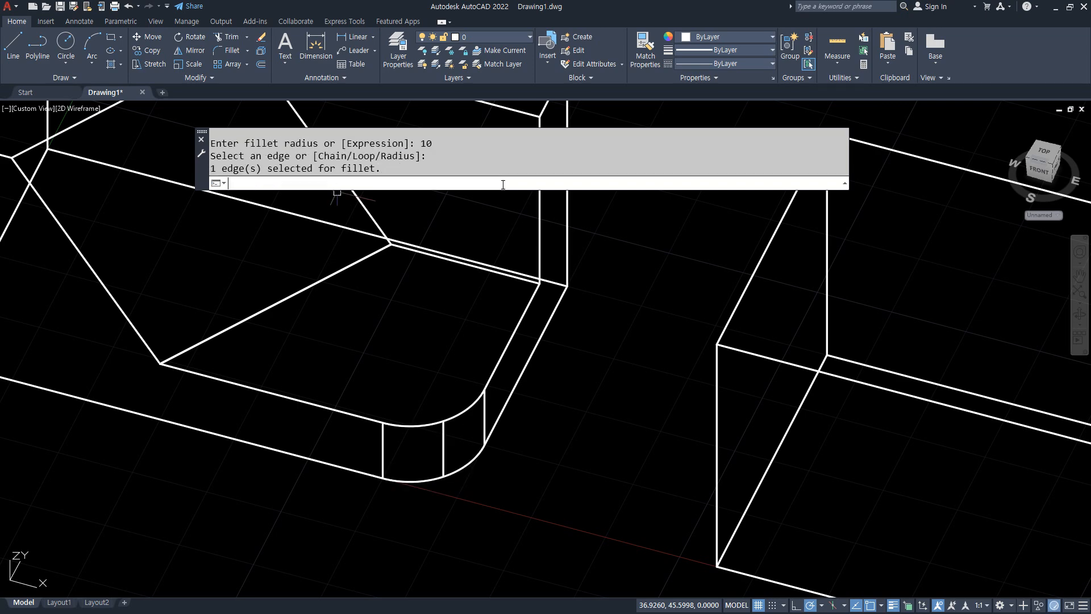
pyautogui.hotkey('ctrl', 'z')
# - Start a fillet on the solid's rear slanted edge, between the upper ledge and the low step
pyautogui.scroll(3, 487, 441)
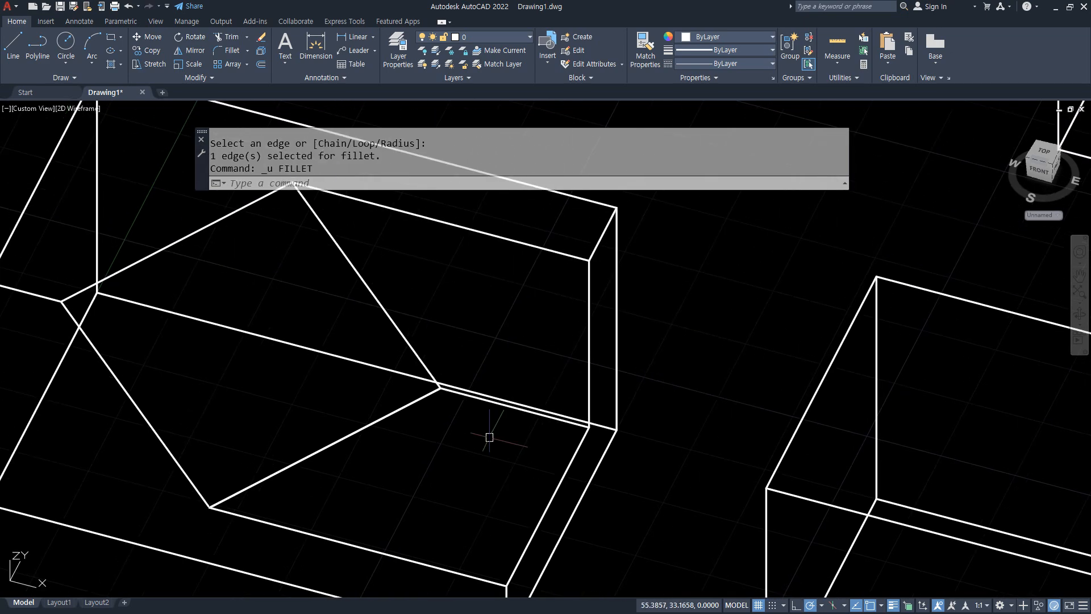
pyautogui.scroll(-4, 477, 378)
pyautogui.scroll(5, 471, 399)
pyautogui.write('f')
pyautogui.press('Return')
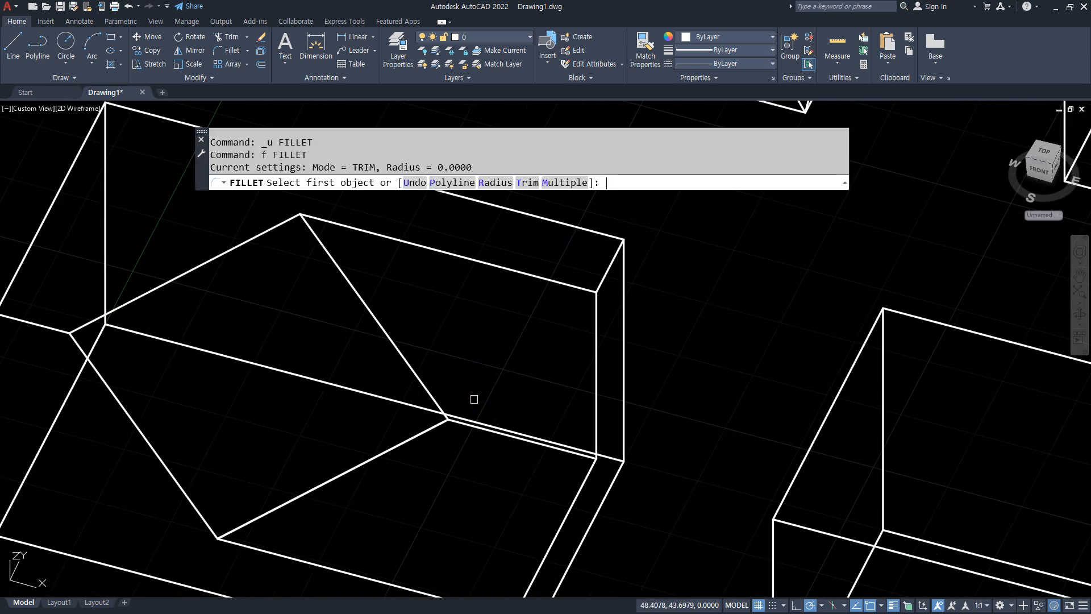
pyautogui.click(374, 319)
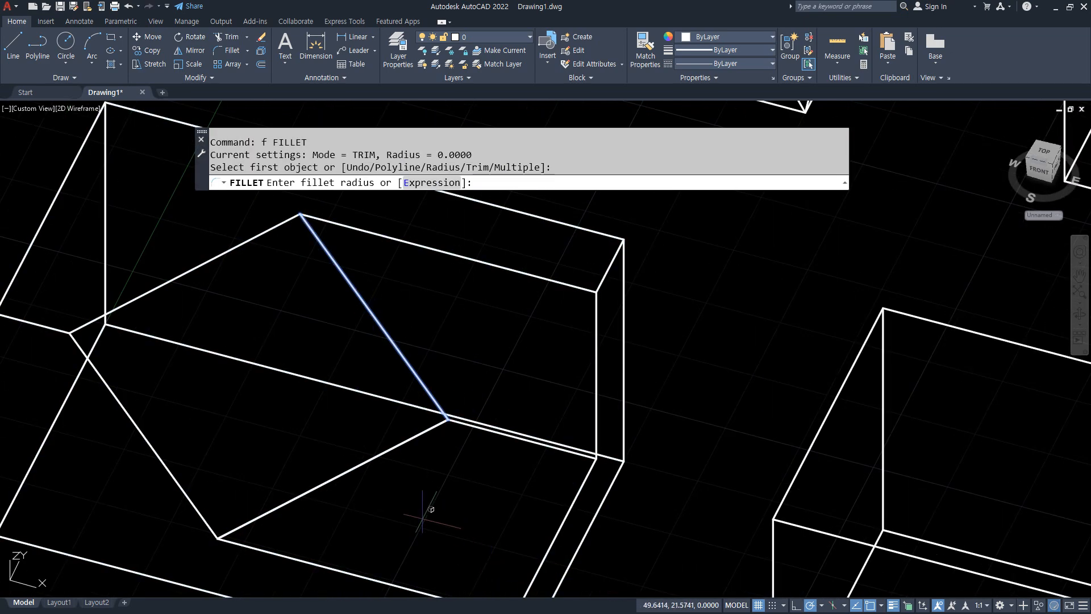
pyautogui.moveTo(348, 270); pyautogui.dragTo(343, 280)
pyautogui.moveTo(583, 248); pyautogui.dragTo(618, 294)
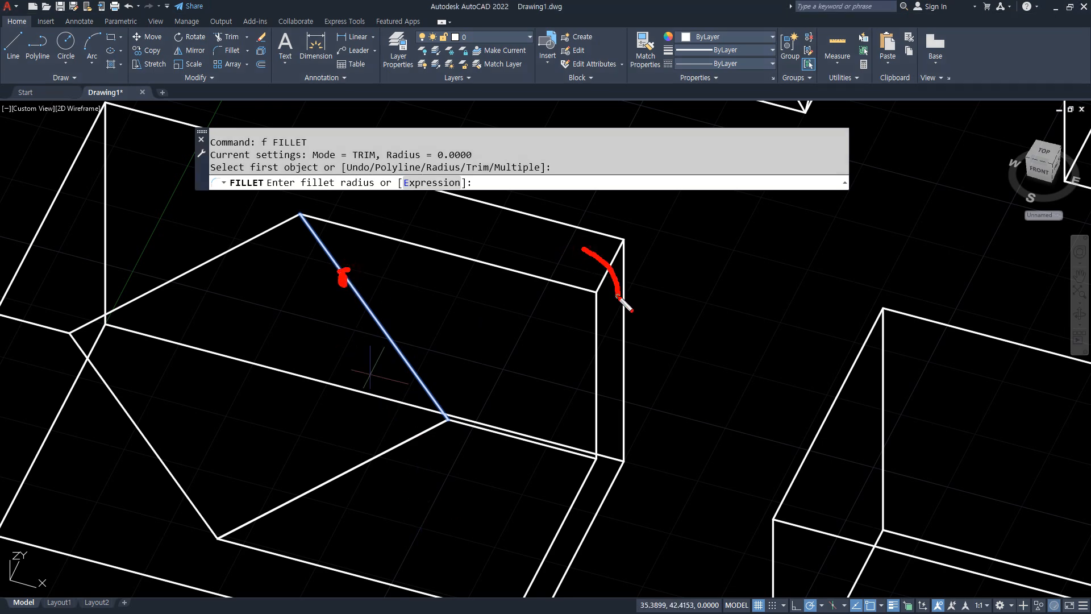
pyautogui.moveTo(392, 288); pyautogui.dragTo(324, 301)
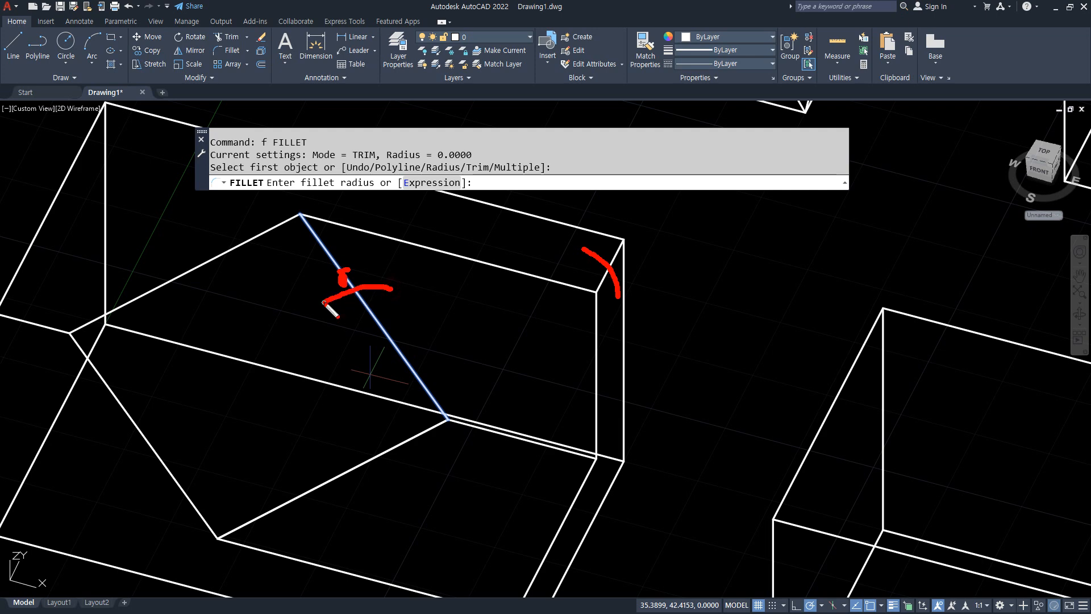
pyautogui.moveTo(521, 419); pyautogui.dragTo(492, 453)
pyautogui.moveTo(318, 444); pyautogui.dragTo(349, 474)
pyautogui.press('Escape')
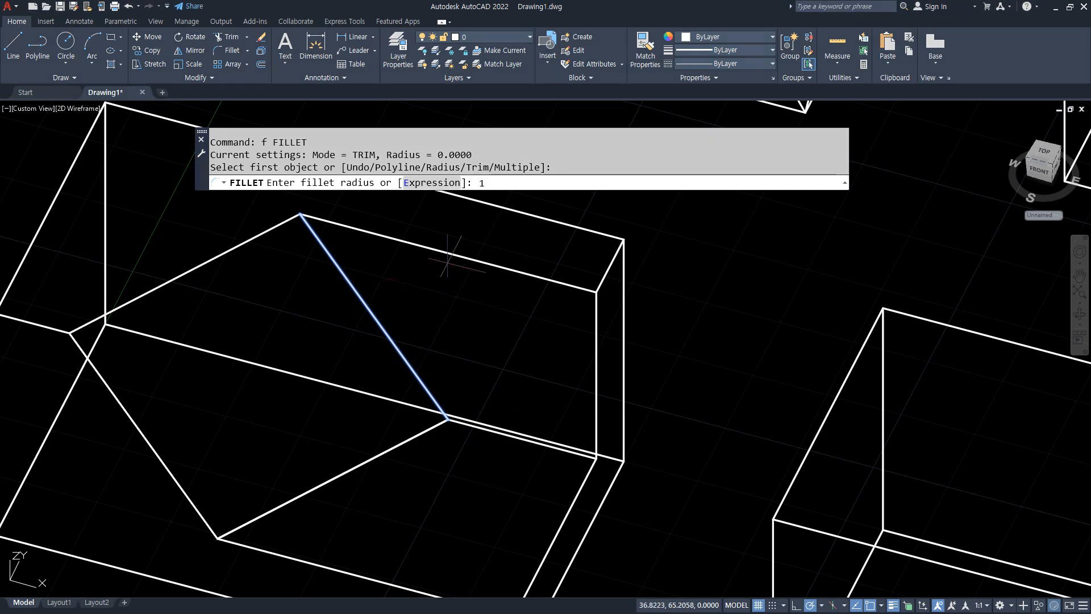
# - Set the fillet radius to 10 and apply it to the slanted face's edges and the adjoining step, wall and corner edges
pyautogui.write('0')
pyautogui.press('Return')
pyautogui.click(471, 427)
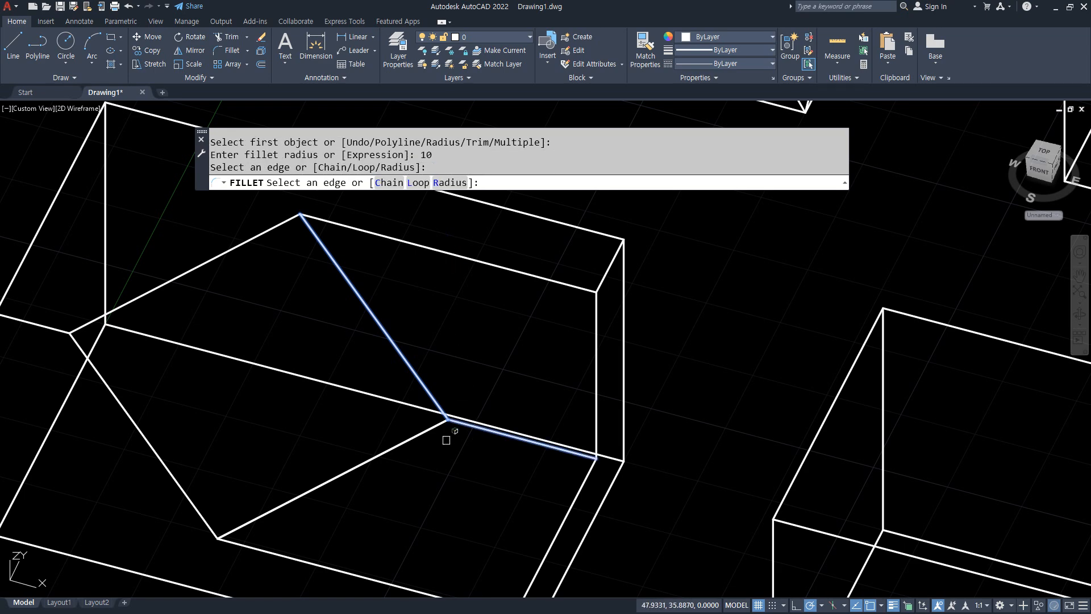
pyautogui.click(421, 430)
pyautogui.scroll(-3, 244, 315)
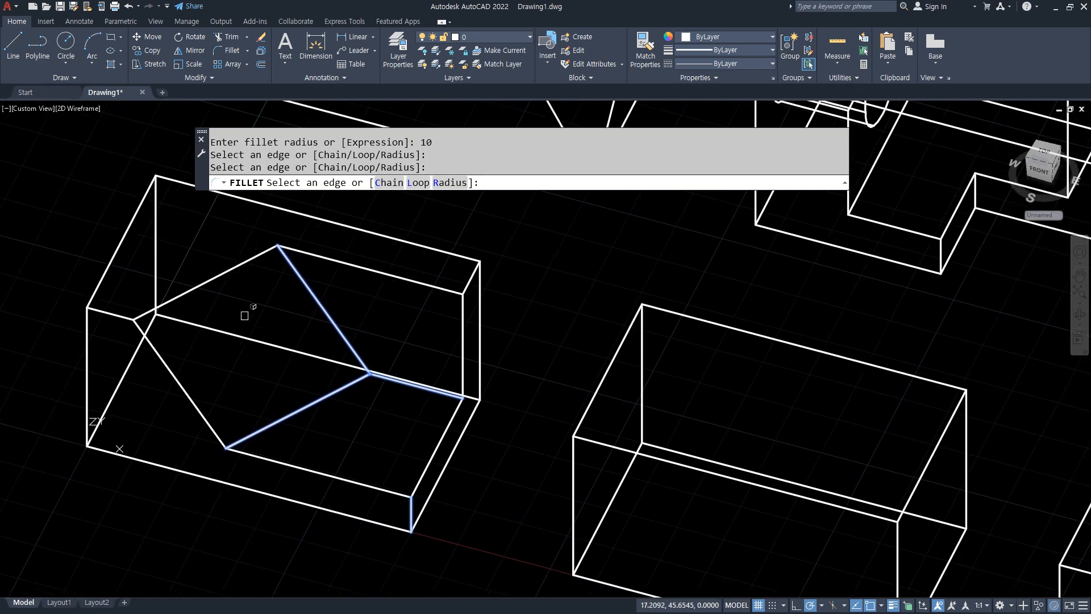
pyautogui.click(186, 398)
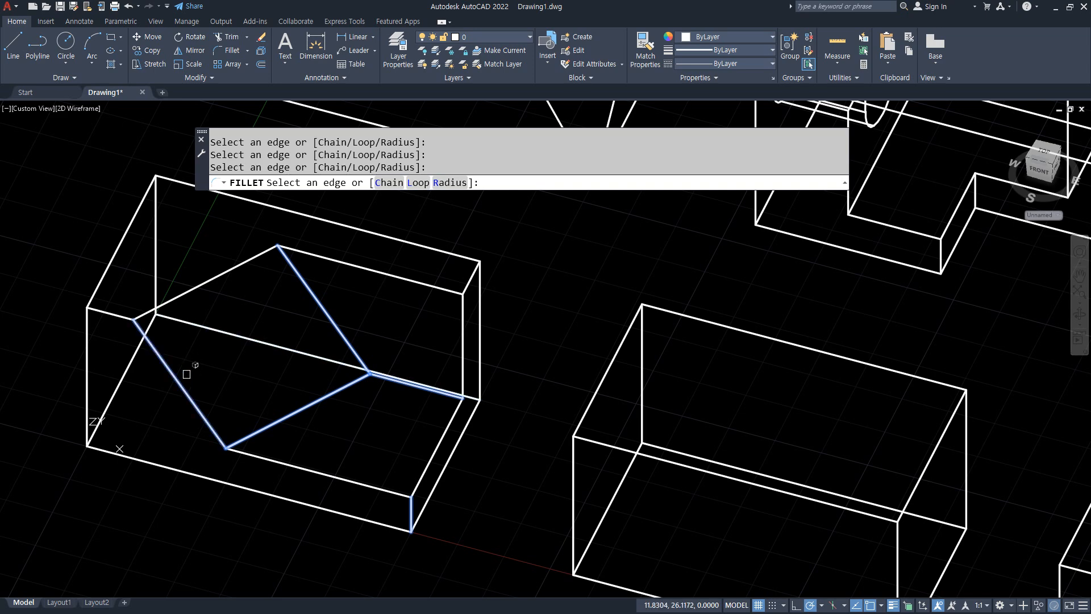
pyautogui.click(200, 286)
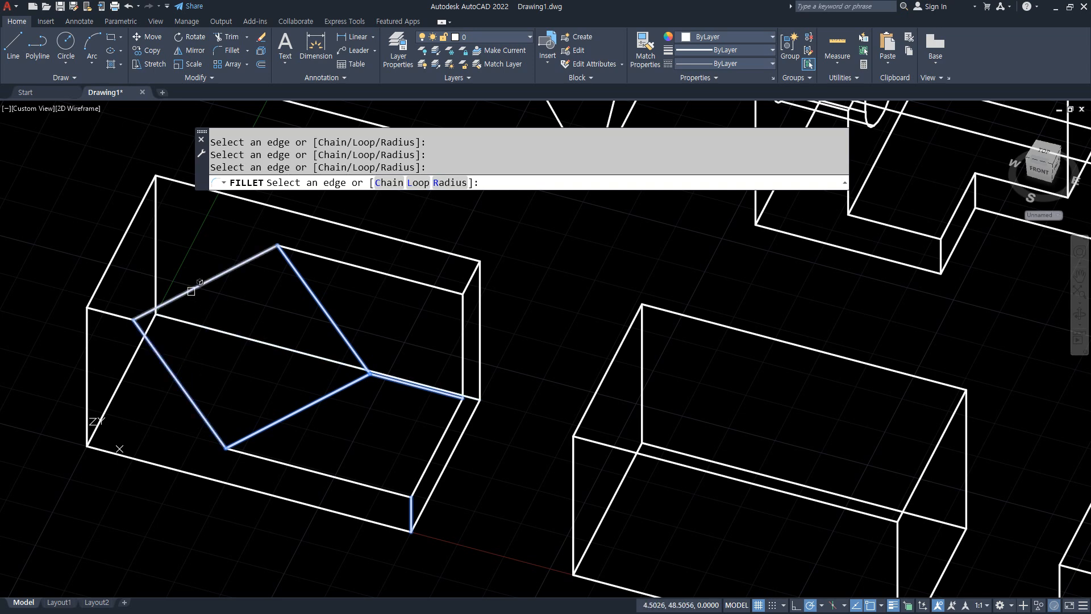
pyautogui.click(110, 316)
pyautogui.click(398, 277)
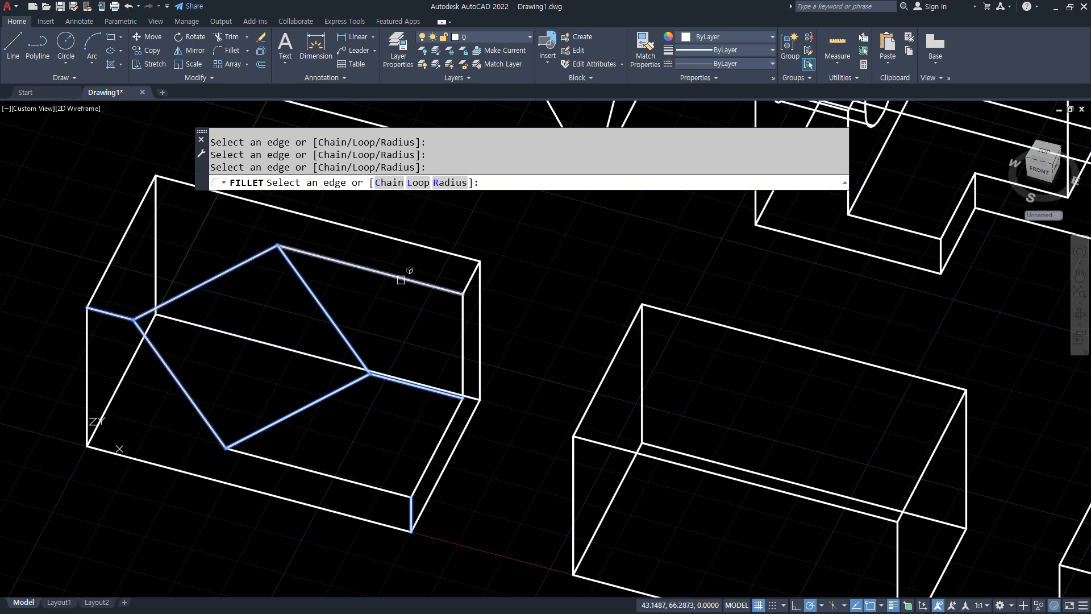
pyautogui.click(352, 483)
pyautogui.click(445, 431)
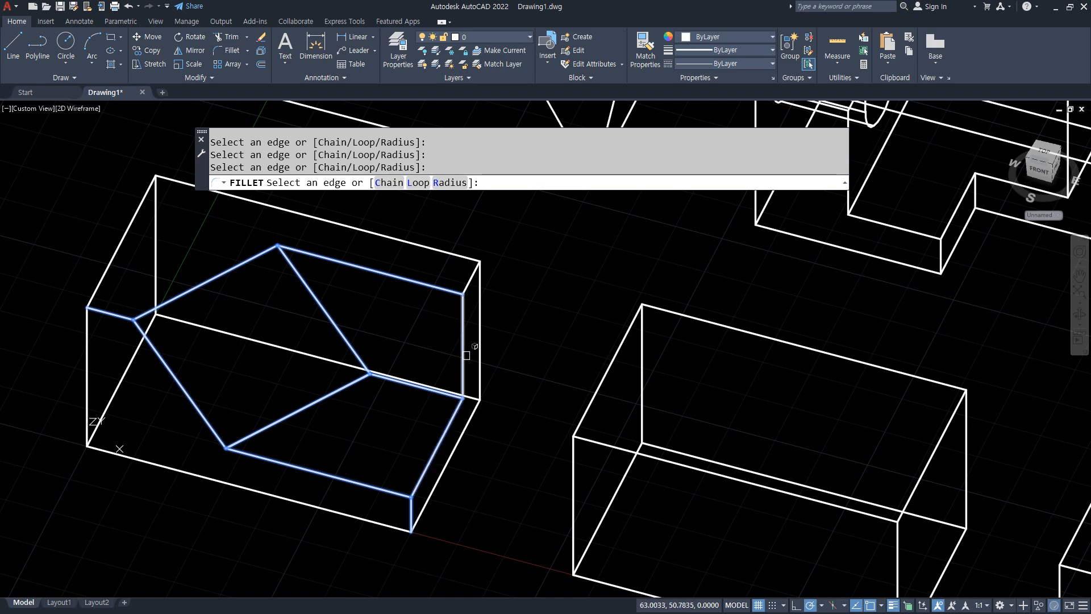
pyautogui.keyDown('shift'); pyautogui.moveTo(365, 446); pyautogui.dragTo(196, 548, button='middle'); pyautogui.keyUp('shift')
pyautogui.press('Return')
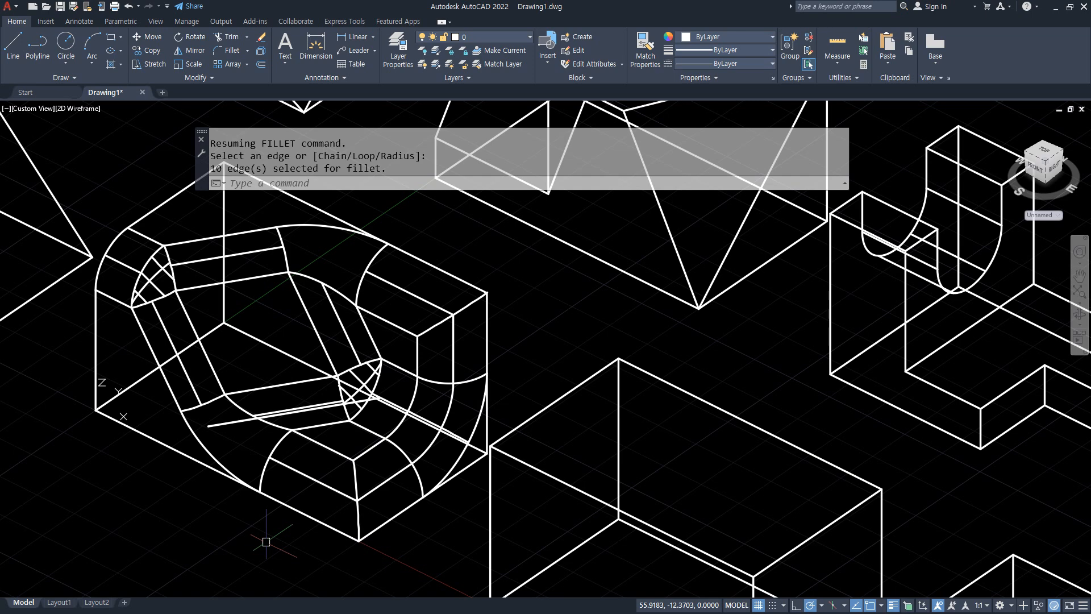
# - Switch to the Hidden visual style and examine the filleted solid from a different angle
pyautogui.write('sha')
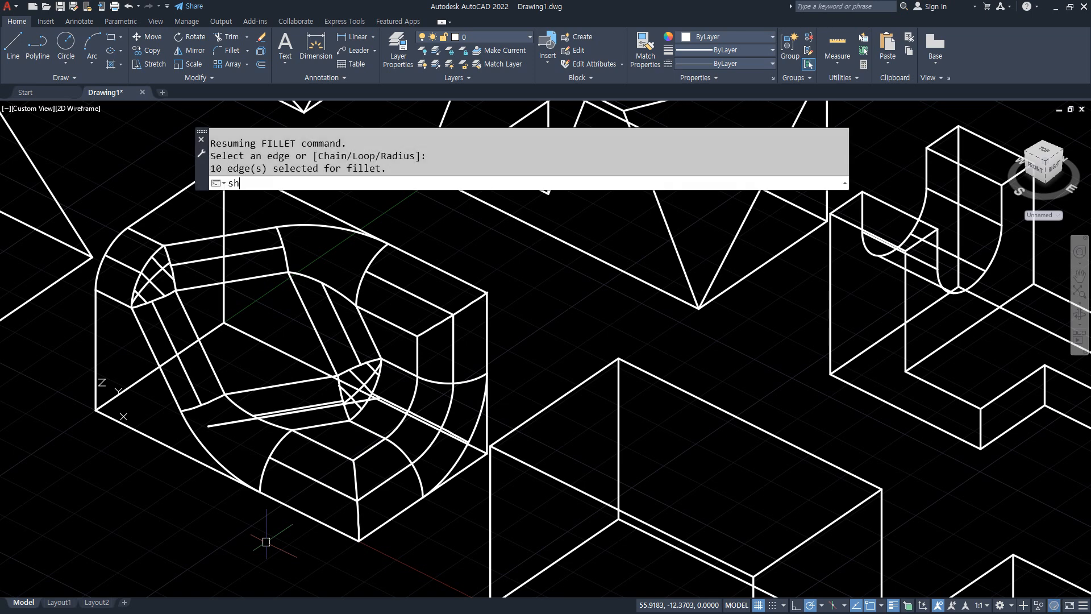
pyautogui.press('Return')
pyautogui.write('h')
pyautogui.press('Return')
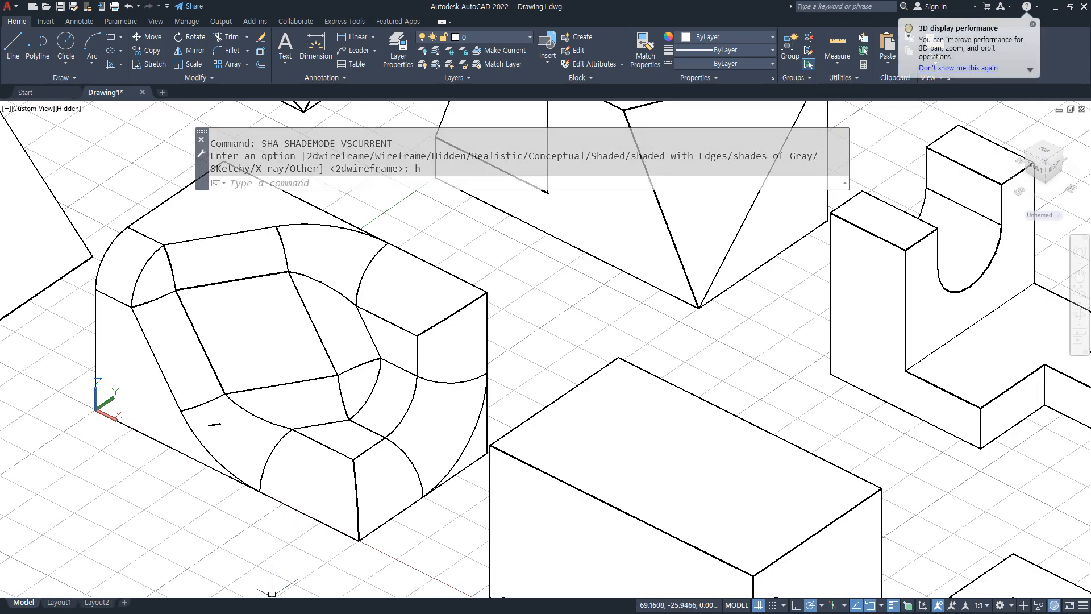
pyautogui.keyDown('shift'); pyautogui.moveTo(263, 535); pyautogui.dragTo(284, 505, button='middle'); pyautogui.keyUp('shift')
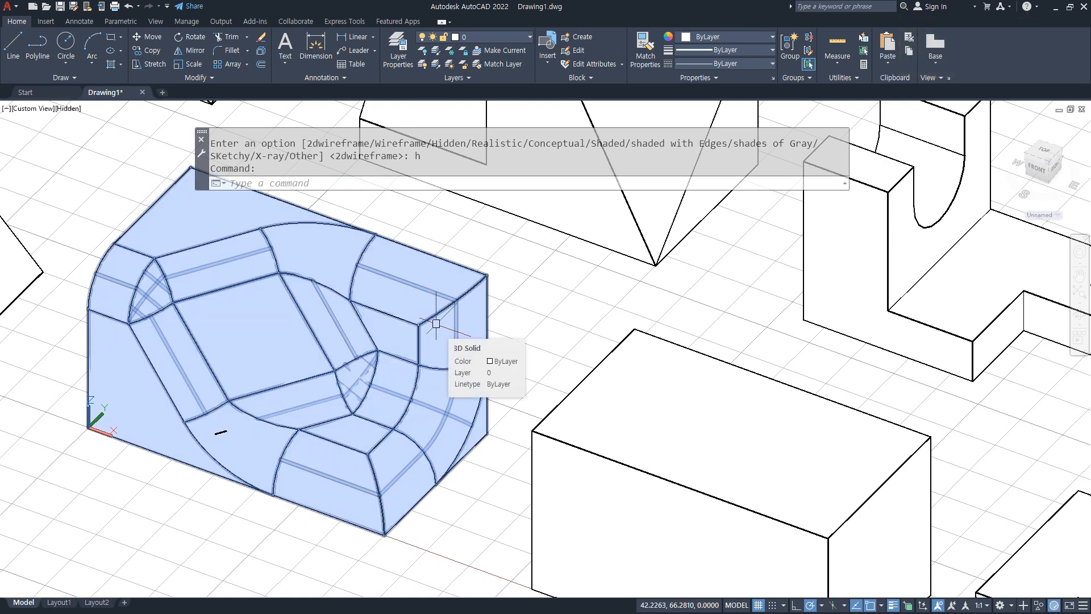
# - Undo the view change, the Hidden visual style and the multi-edge fillet
pyautogui.hotkey('ctrl', 'z')
pyautogui.hotkey('ctrl', 'z')
pyautogui.hotkey('ctrl', 'z')
pyautogui.hotkey('ctrl', 'z')
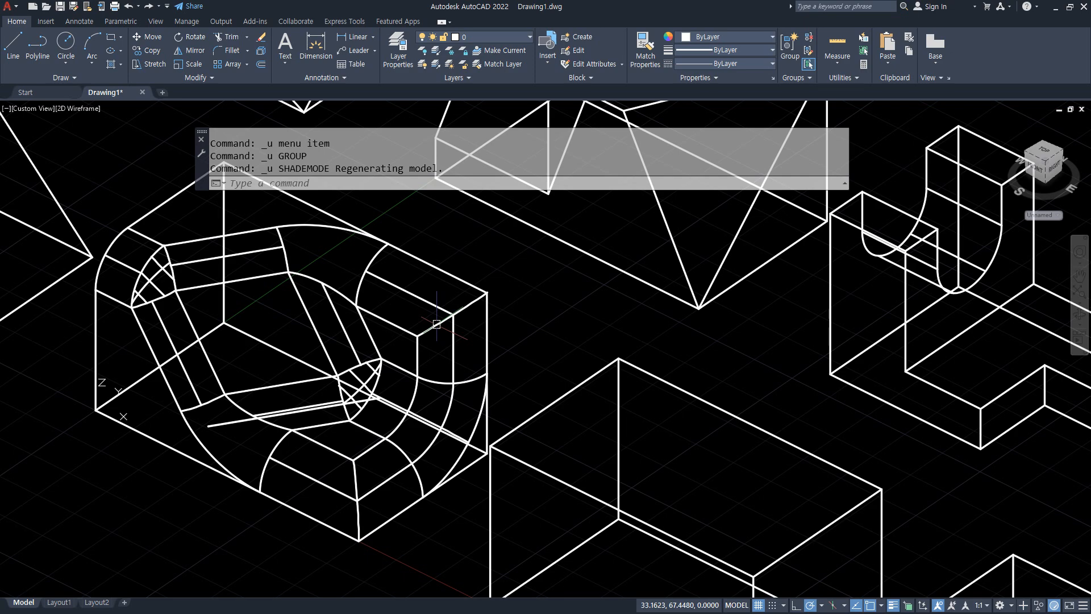
pyautogui.scroll(-3, 654, 233)
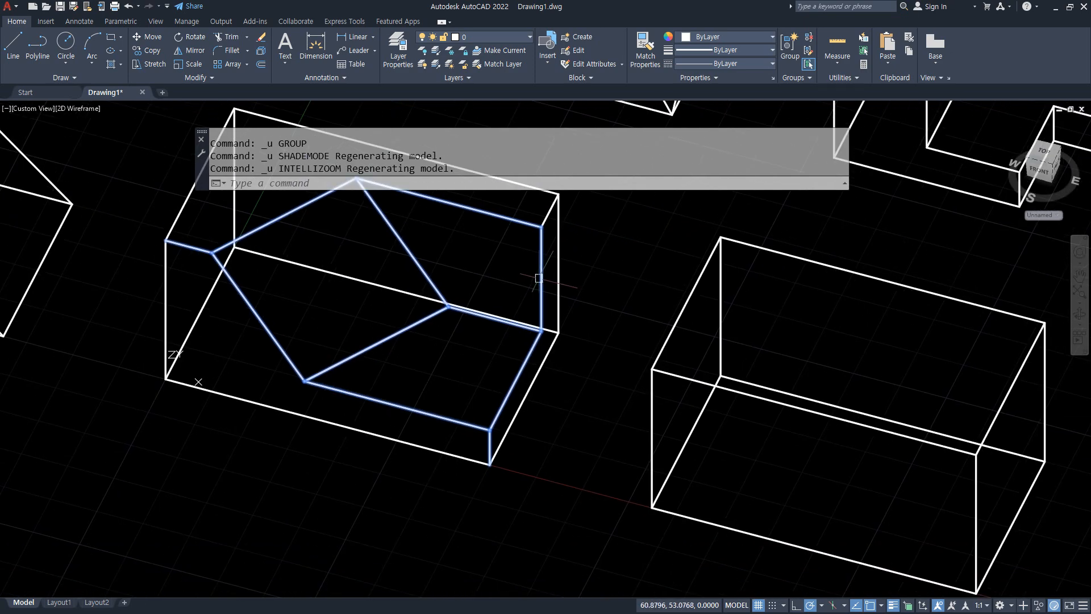
pyautogui.write('f')
pyautogui.press('Return')
pyautogui.press('Escape')
pyautogui.press('Escape')
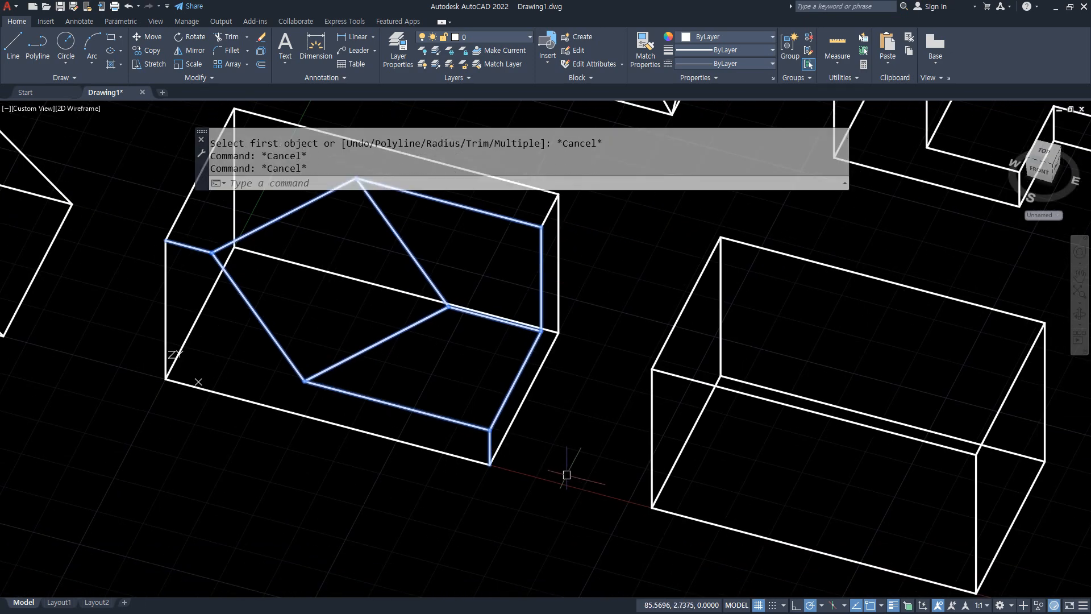
pyautogui.write('f')
pyautogui.press('Return')
pyautogui.write('r')
pyautogui.press('Return')
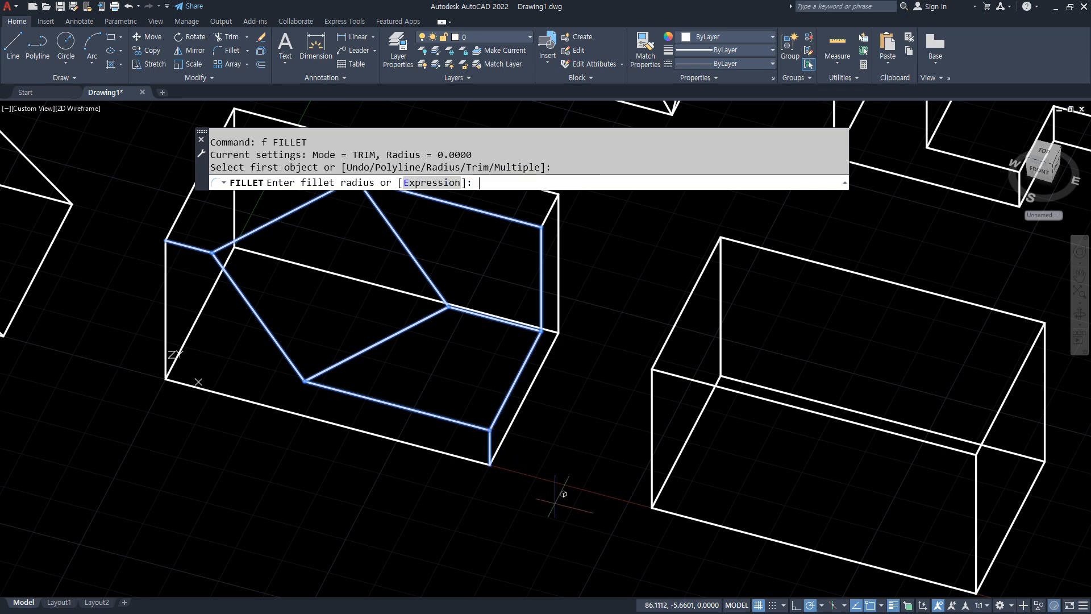
pyautogui.press('Return')
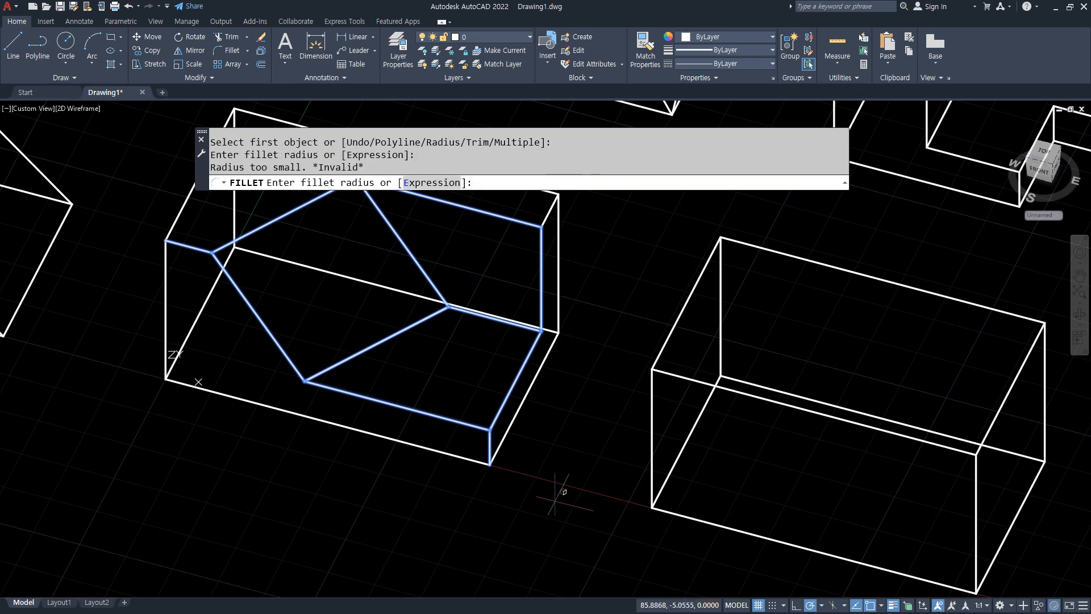
pyautogui.press('Escape')
pyautogui.press('Escape')
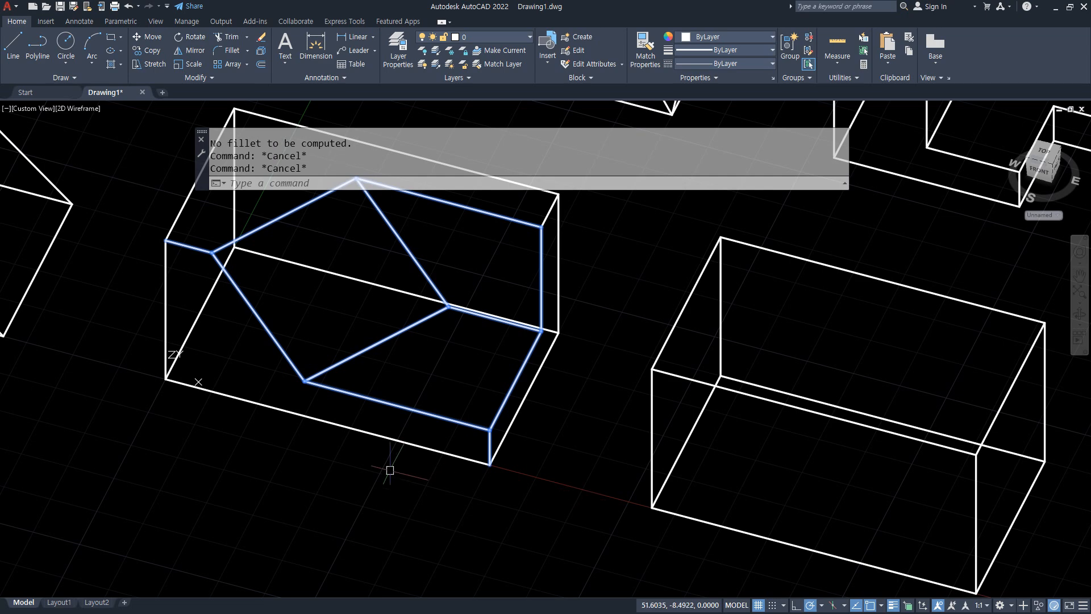
# - Regenerate the drawing to clear the leftover edge highlighting on the solid
pyautogui.write('re')
pyautogui.press('Return')
pyautogui.press('Escape')
pyautogui.press('Escape')
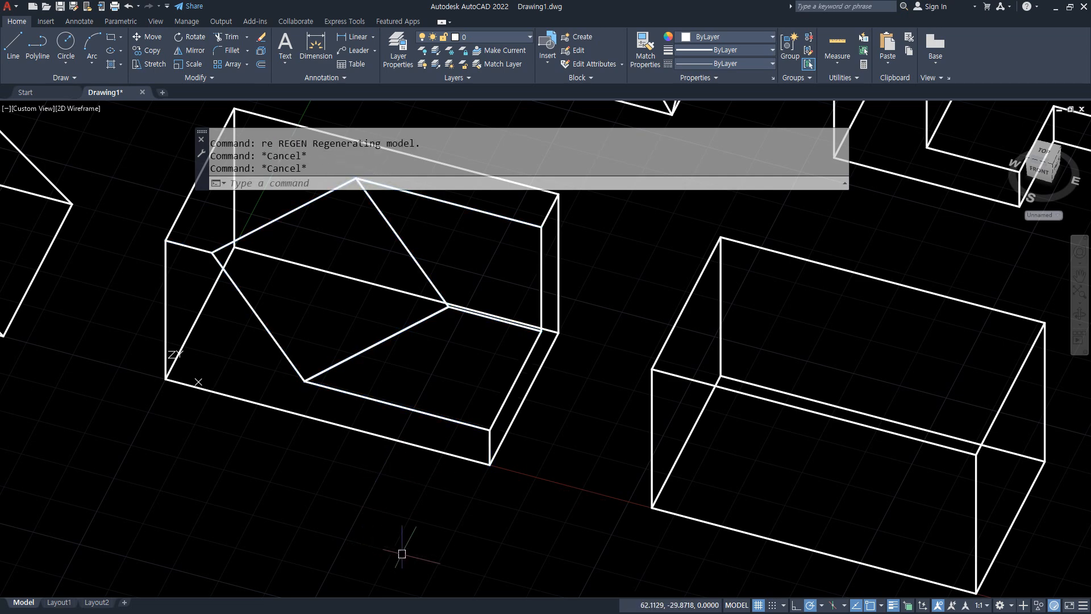
# - Fillet the vertical outer corner edge of the low step with a radius of 10
pyautogui.write('f')
pyautogui.press('Return')
pyautogui.write('r')
pyautogui.press('Return')
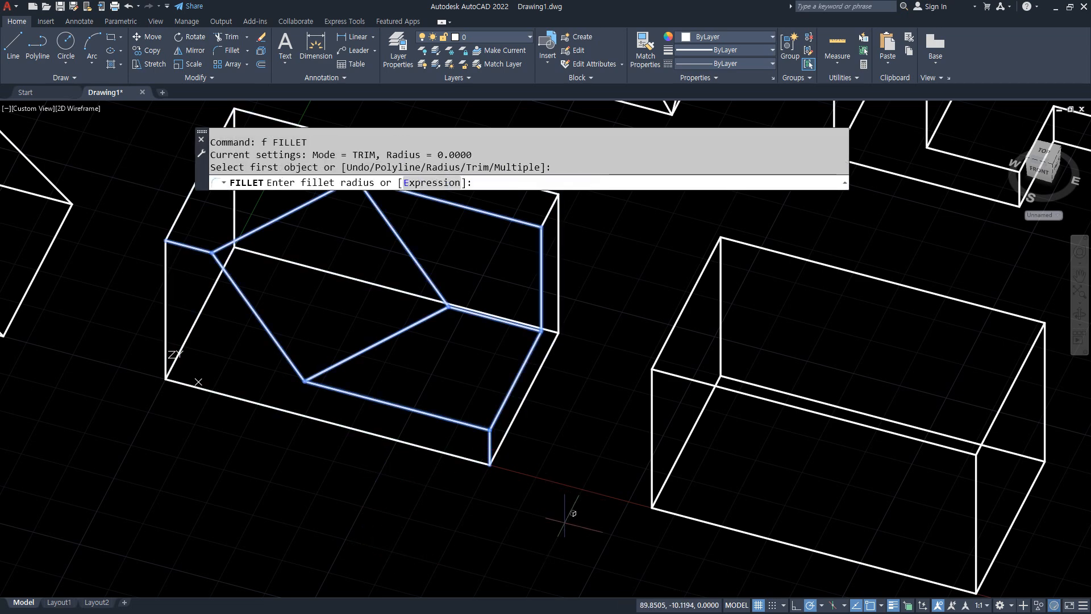
pyautogui.press('Return')
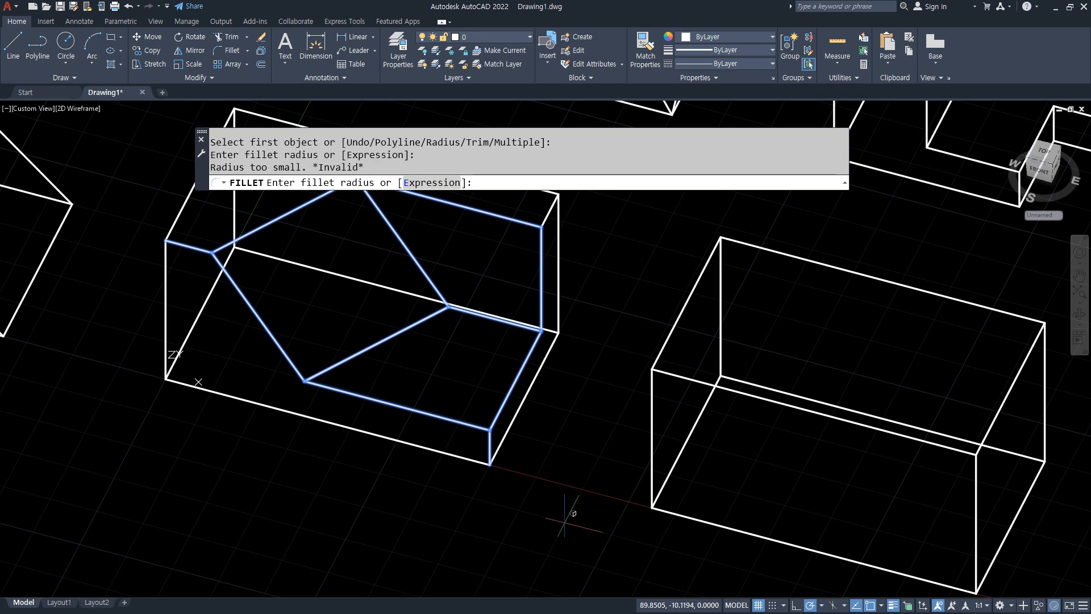
pyautogui.write('10')
pyautogui.press('Return')
pyautogui.press('Return')
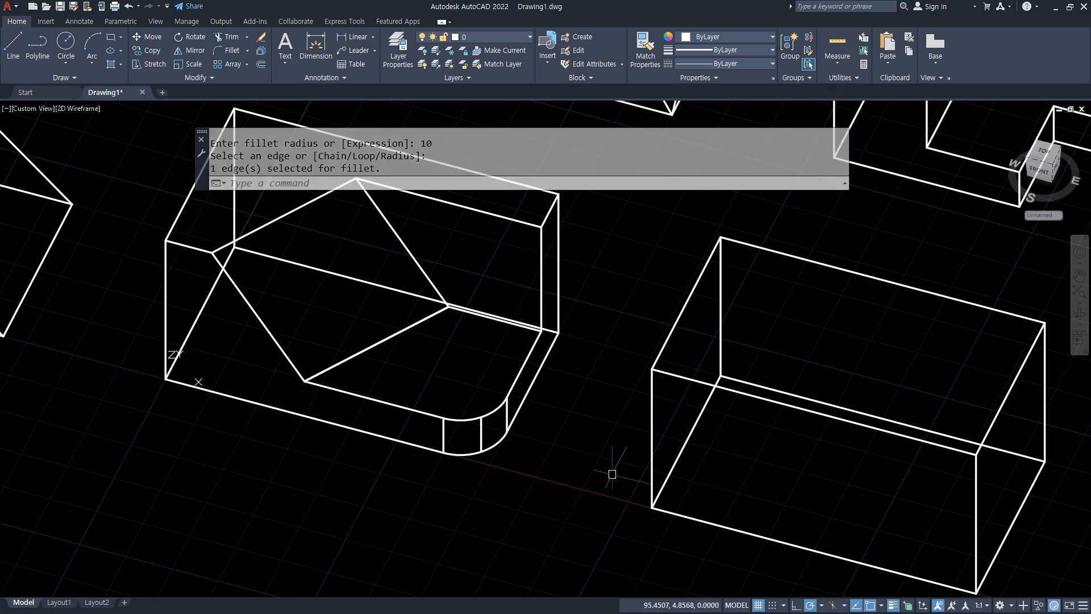
# - Copy the plain box beside the filleted solid straight along the negative Y direction to keep a spare in front of it
pyautogui.moveTo(508, 413); pyautogui.dragTo(504, 490, button='middle')
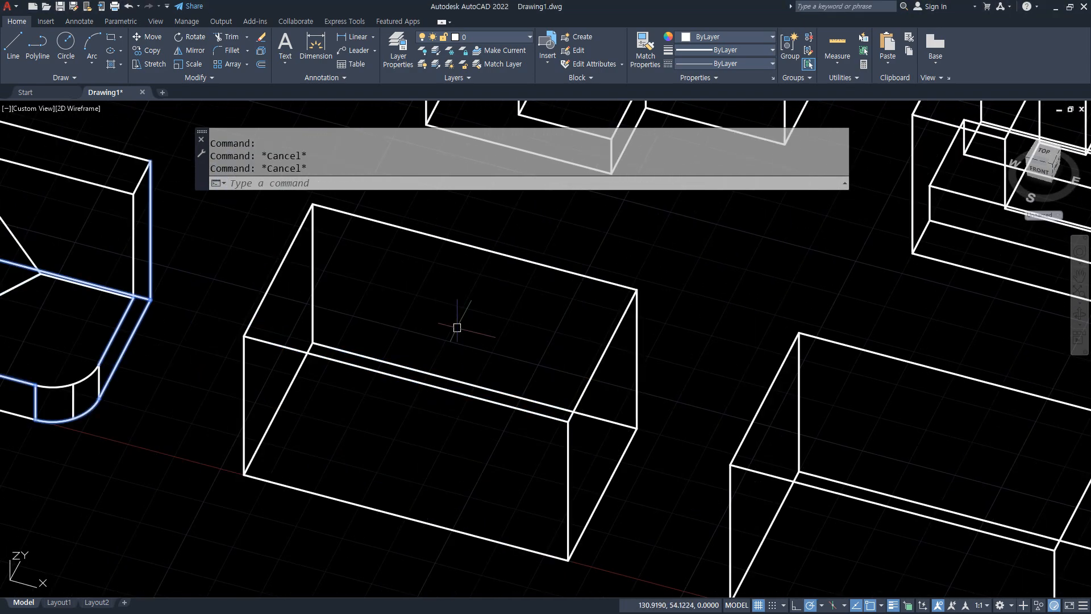
pyautogui.moveTo(458, 324)
pyautogui.mouseDown(button='middle')
pyautogui.moveTo(461, 361)
pyautogui.moveTo(477, 330)
pyautogui.mouseUp(button='middle')
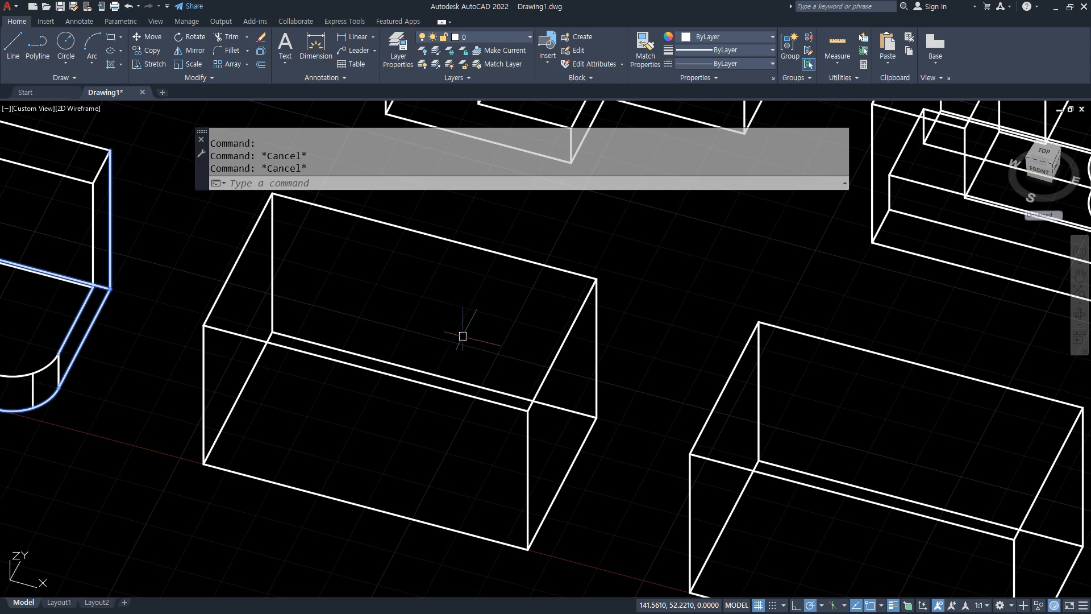
pyautogui.scroll(-3, 462, 336)
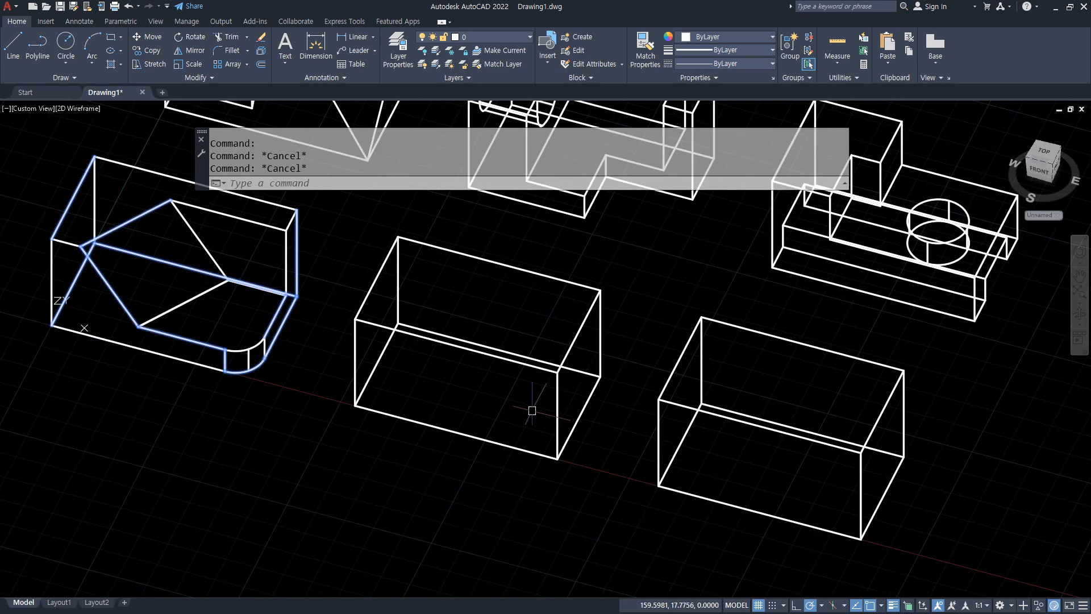
pyautogui.write('cp COPY')
pyautogui.click(546, 460)
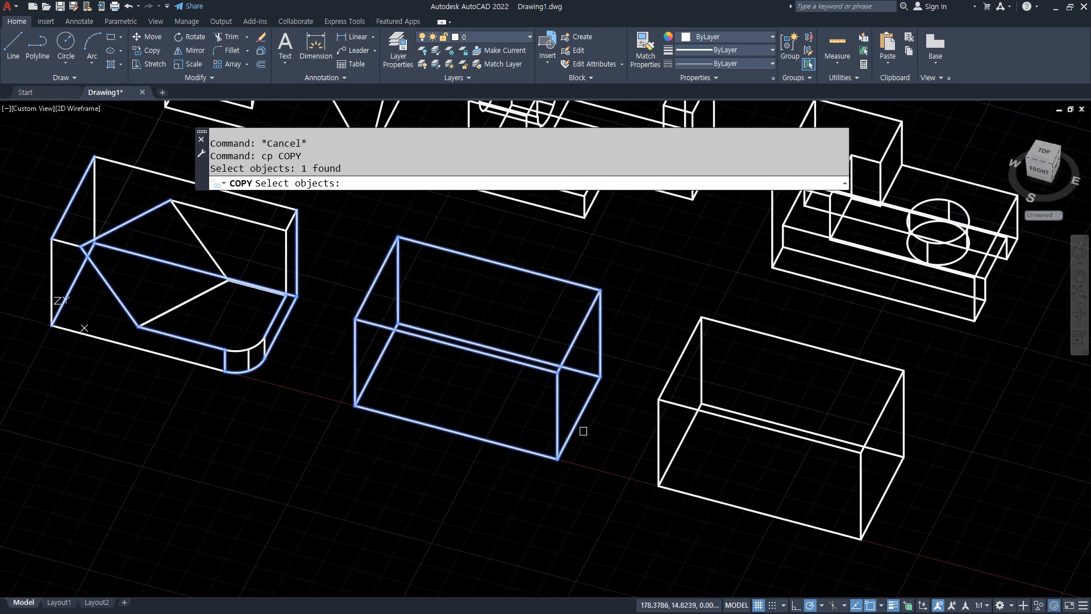
pyautogui.press('Return')
pyautogui.click(557, 458)
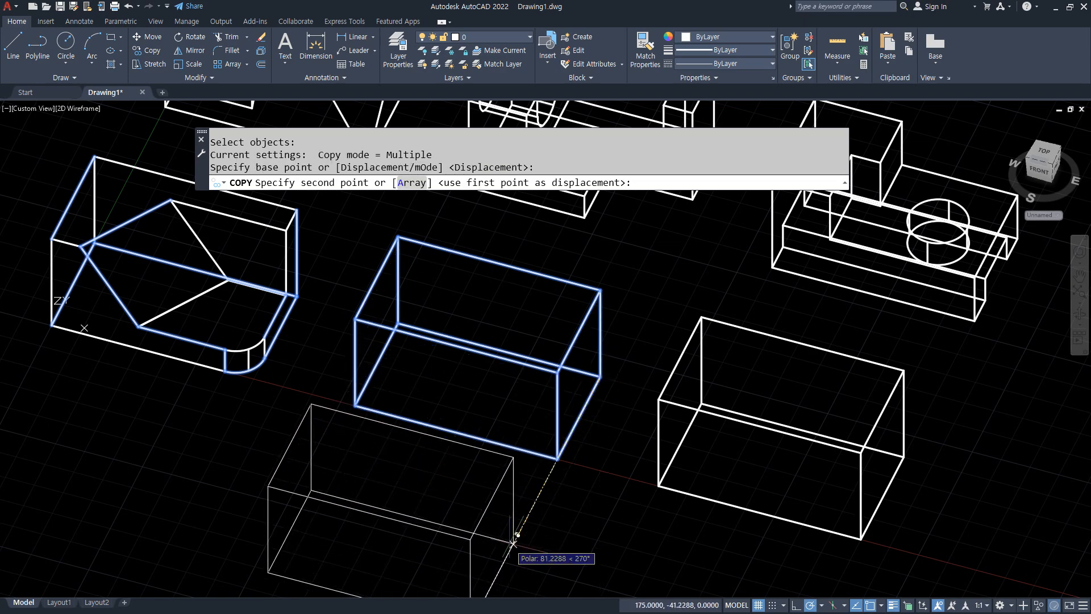
pyautogui.click(522, 532)
pyautogui.press('Return')
# - Start redefining the UCS with its origin at the original box's lower front-left corner
pyautogui.scroll(2, 446, 352)
pyautogui.scroll(2, 451, 332)
pyautogui.moveTo(451, 332); pyautogui.dragTo(415, 345, button='middle')
pyautogui.scroll(-2, 436, 366)
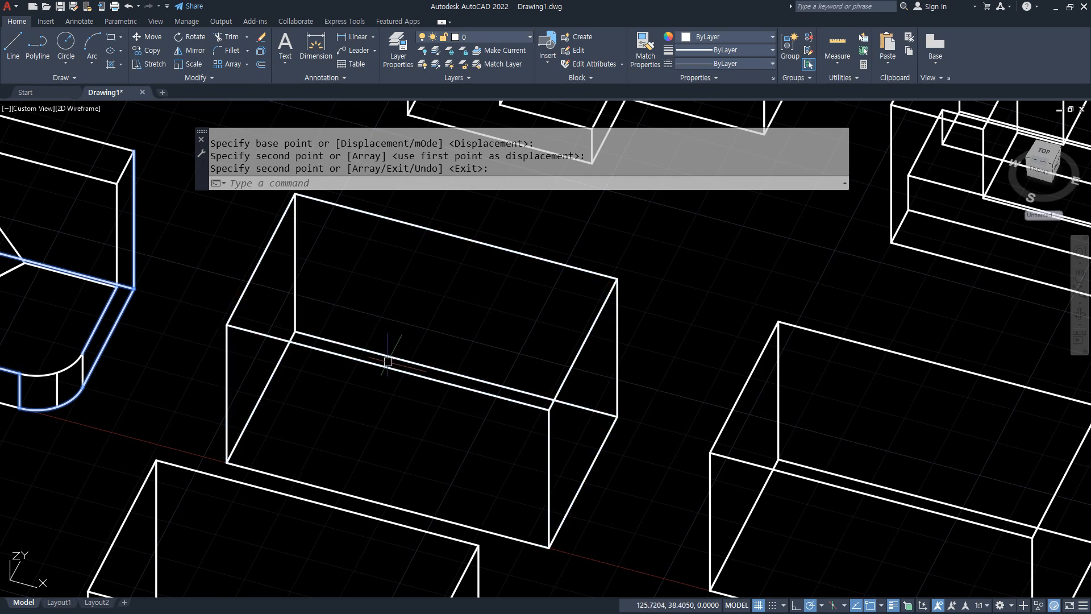
pyautogui.write('ucs')
pyautogui.press('Return')
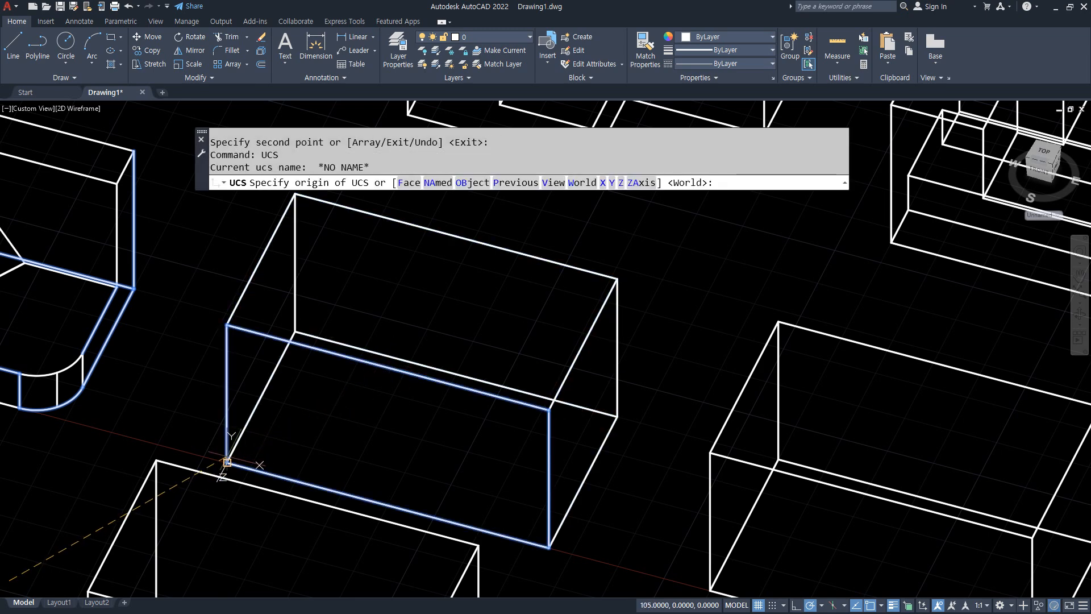
pyautogui.click(227, 461)
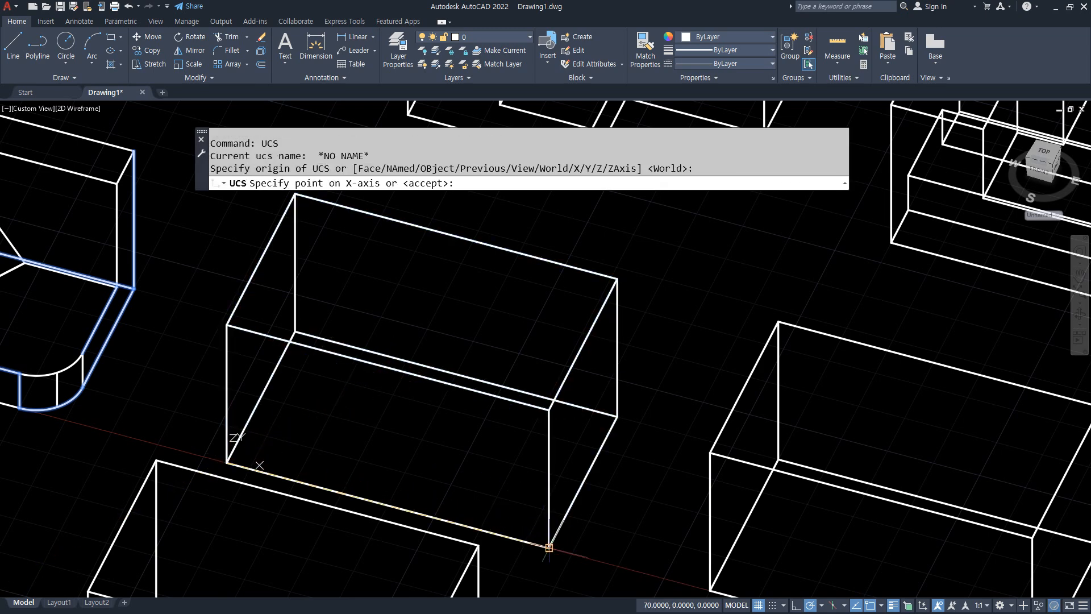
# - Align the UCS to the box's front face, with X along its bottom edge and Y up its left vertical edge
pyautogui.click(549, 547)
pyautogui.click(227, 325)
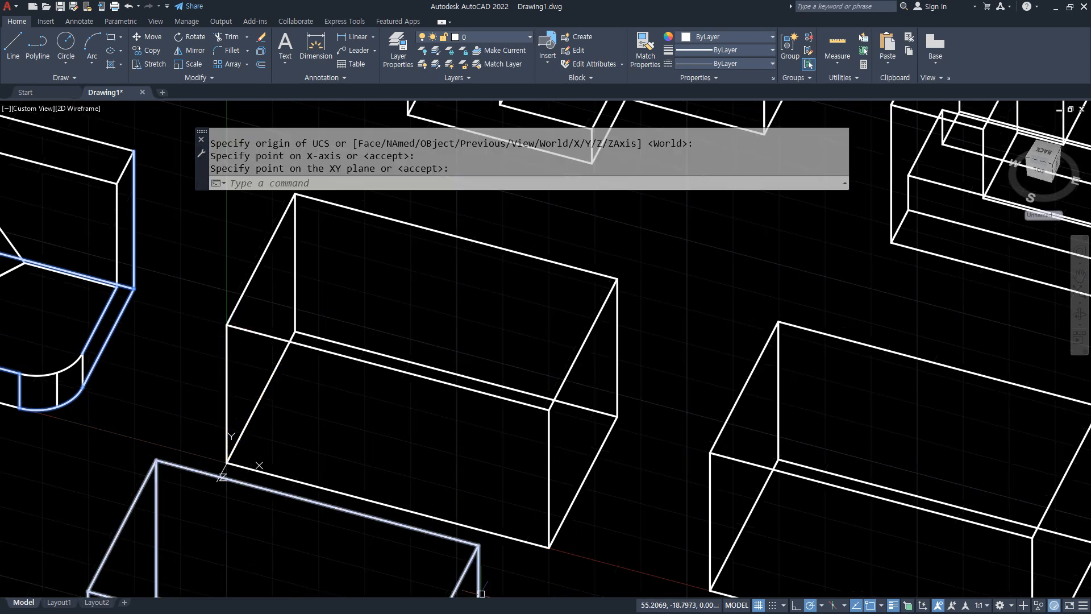
# - Draw a 70 by 20 rectangle on the box's front face from its lower-left corner
pyautogui.moveTo(410, 434)
pyautogui.mouseDown(button='middle')
pyautogui.moveTo(401, 415)
pyautogui.moveTo(421, 389)
pyautogui.moveTo(409, 426)
pyautogui.mouseUp(button='middle')
pyautogui.write('rec')
pyautogui.press('Return')
pyautogui.click(167, 420)
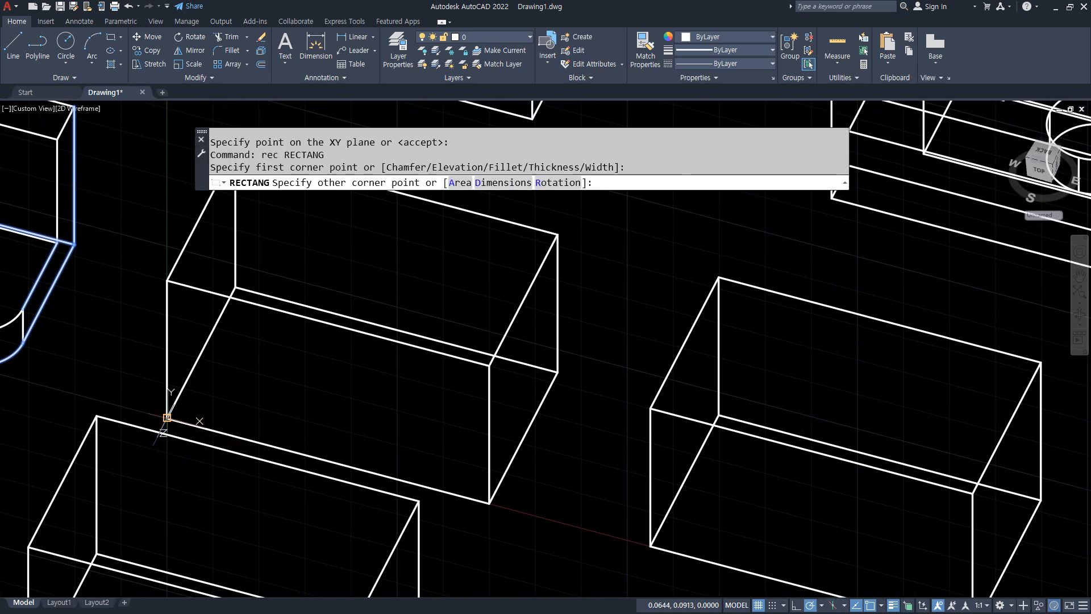
pyautogui.press('F8')
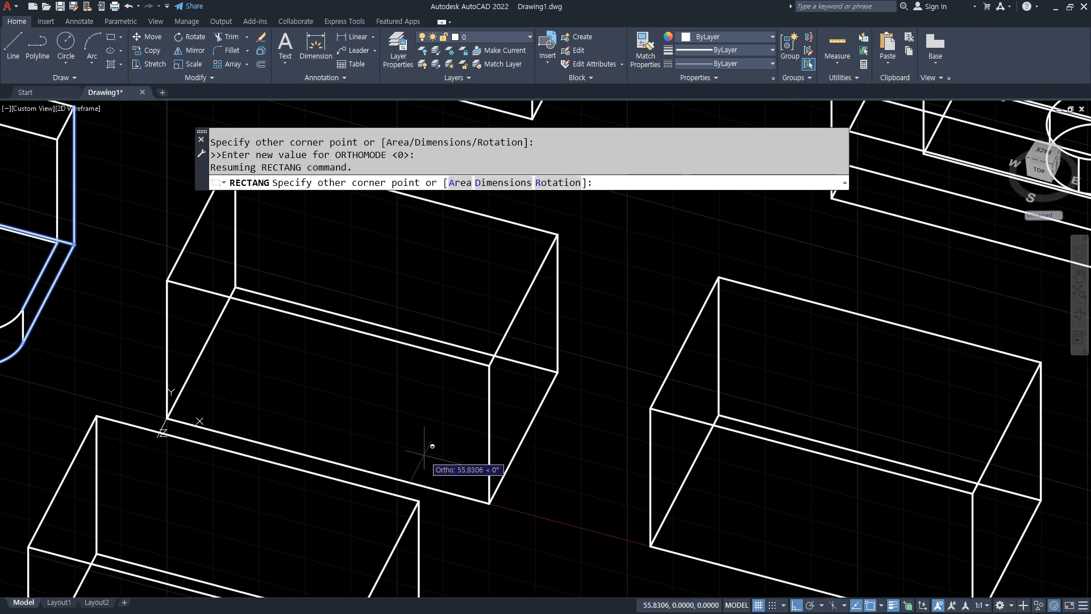
pyautogui.write('@70,2')
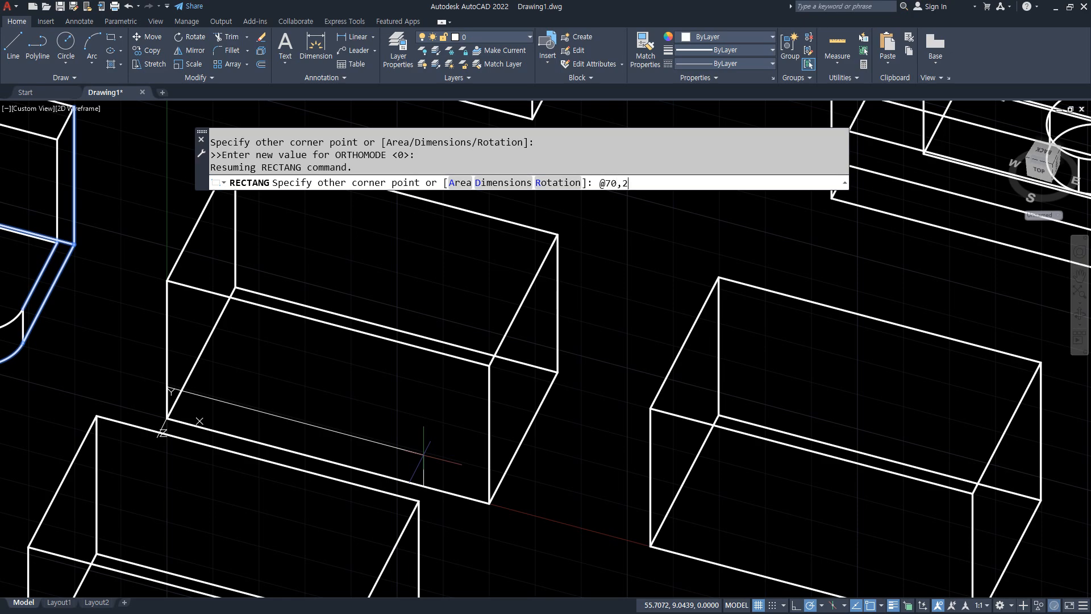
pyautogui.write('0')
pyautogui.press('Return')
pyautogui.scroll(-2, 413, 460)
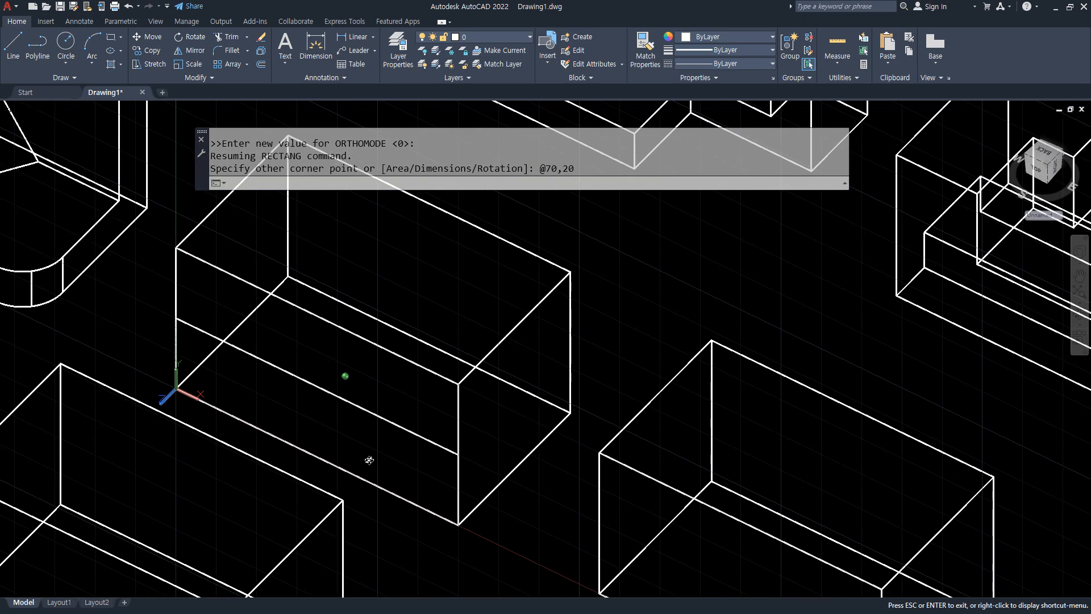
pyautogui.scroll(2, 366, 438)
# - Erase the 70 by 20 rectangle from the box's front face
pyautogui.click(357, 406)
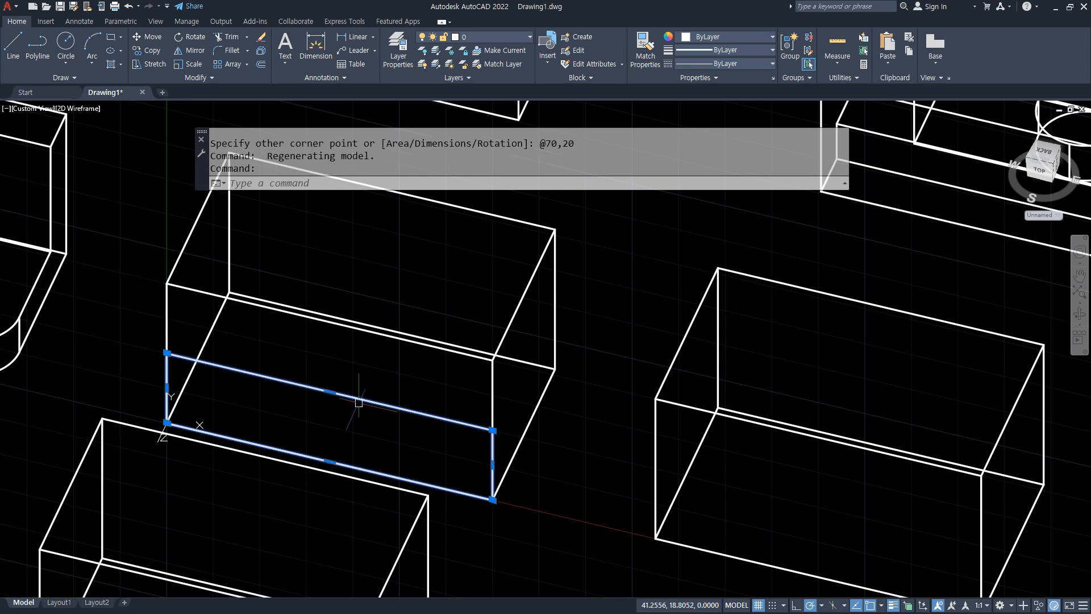
pyautogui.write('e')
pyautogui.press('Return')
# - Draw a 70 by 10 rectangle on the box's front face from its lower-left corner
pyautogui.write('rec')
pyautogui.press('Return')
pyautogui.click(166, 423)
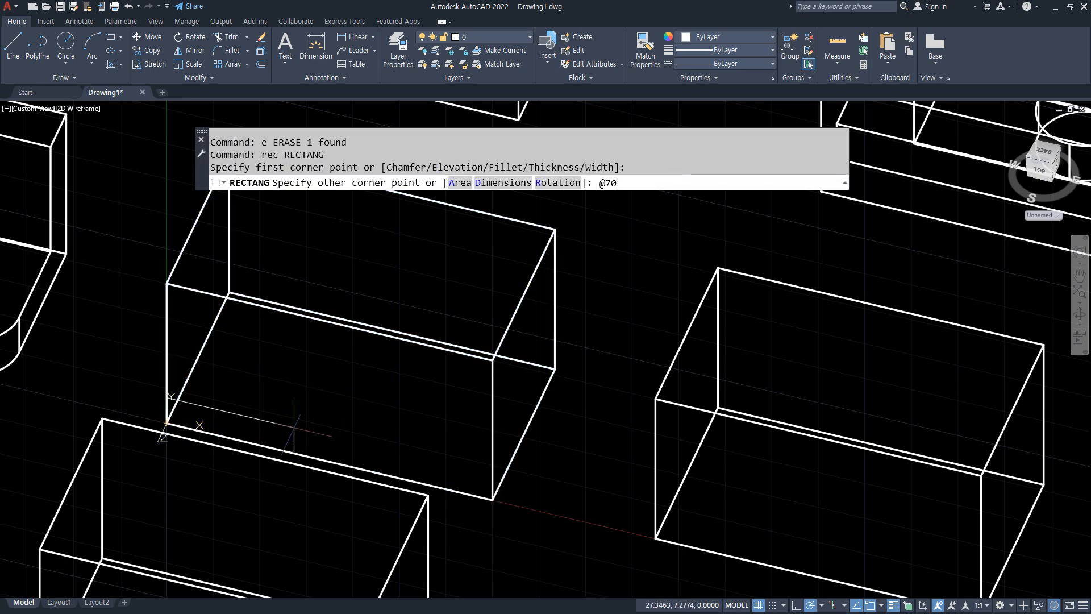
pyautogui.write('@70,10')
pyautogui.press('Return')
# - Extrude the 70 by 10 rectangle by -20 into the box
pyautogui.write('ext')
pyautogui.press('Return')
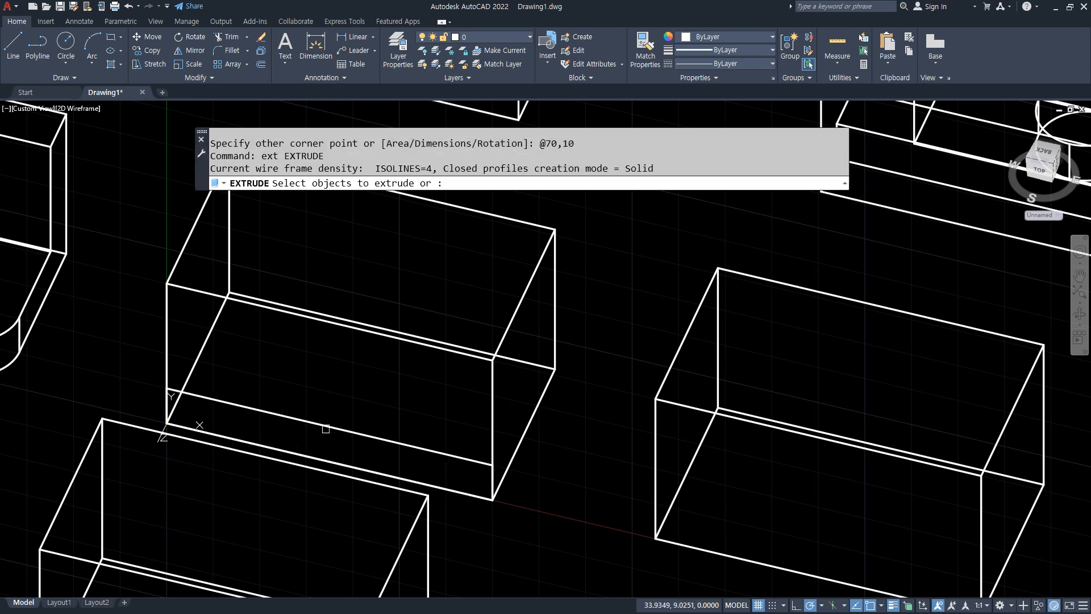
pyautogui.click(326, 428)
pyautogui.press('Return')
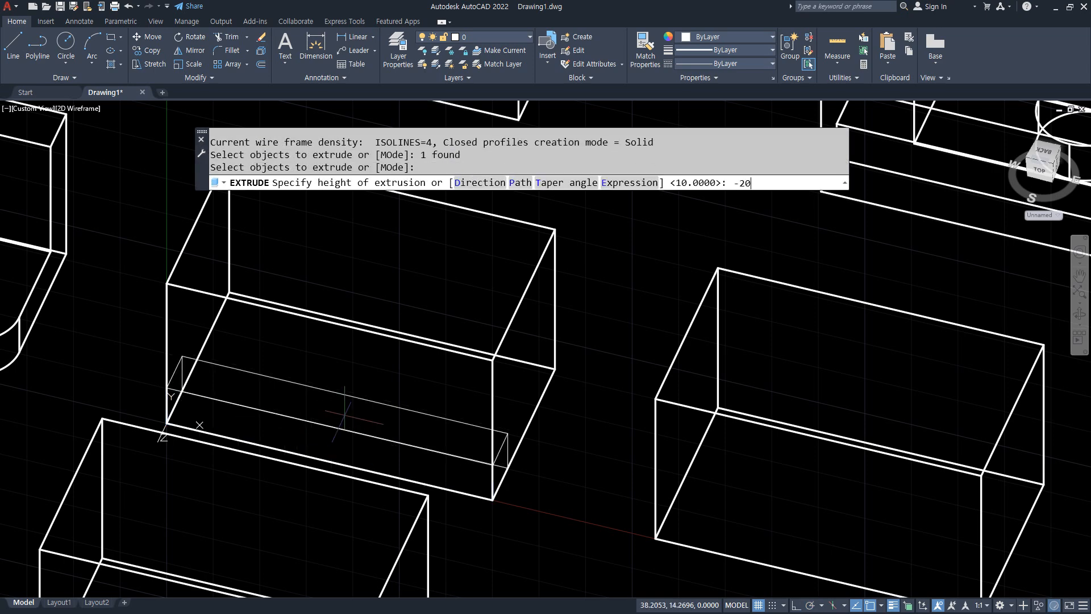
pyautogui.press('Return')
# - Subtract the extruded lower front block from the box
pyautogui.write('SU')
pyautogui.press('Return')
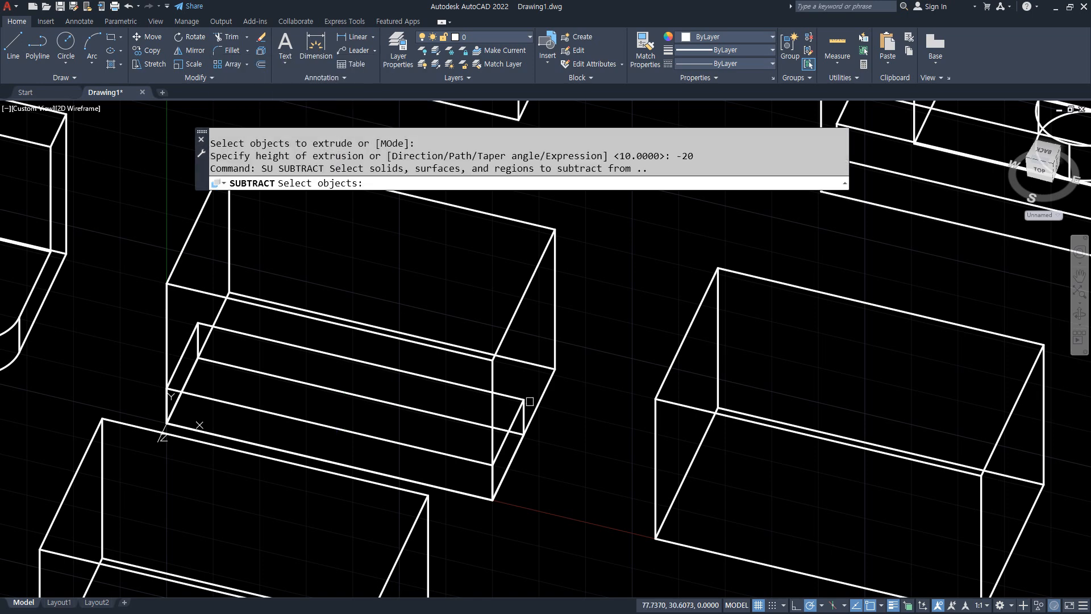
pyautogui.click(531, 404)
pyautogui.press('Return')
pyautogui.click(523, 412)
pyautogui.press('Return')
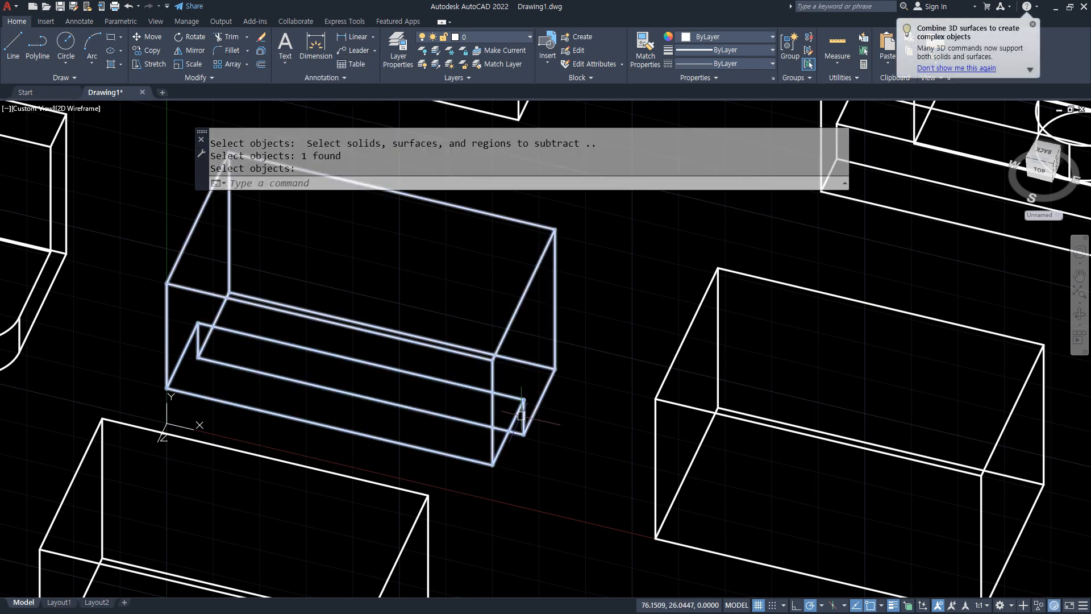
pyautogui.moveTo(284, 261); pyautogui.dragTo(242, 336, button='middle')
pyautogui.write('rec')
pyautogui.press('Return')
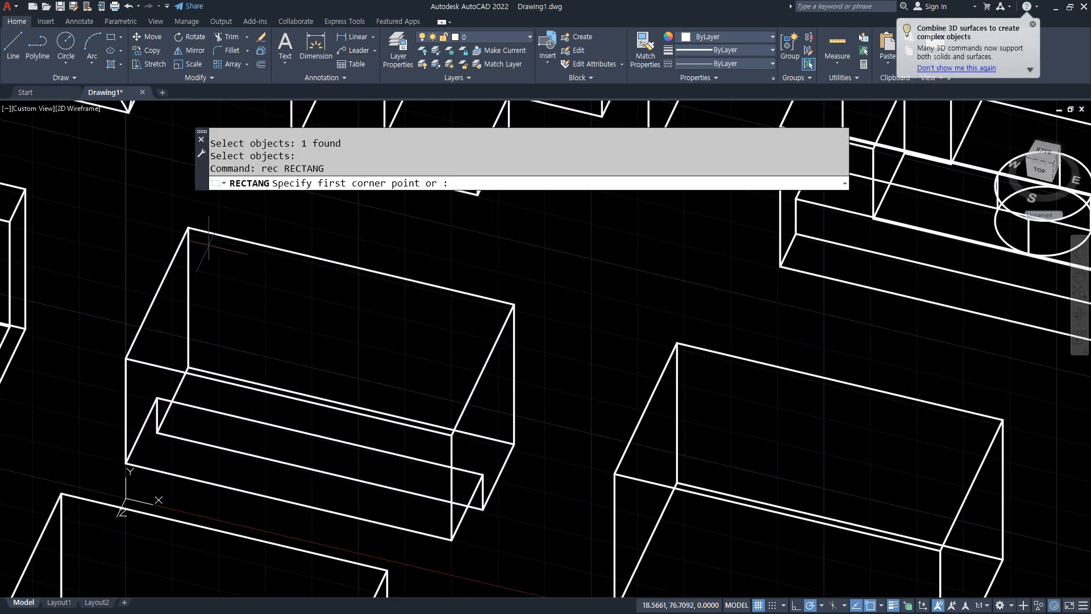
pyautogui.click(188, 228)
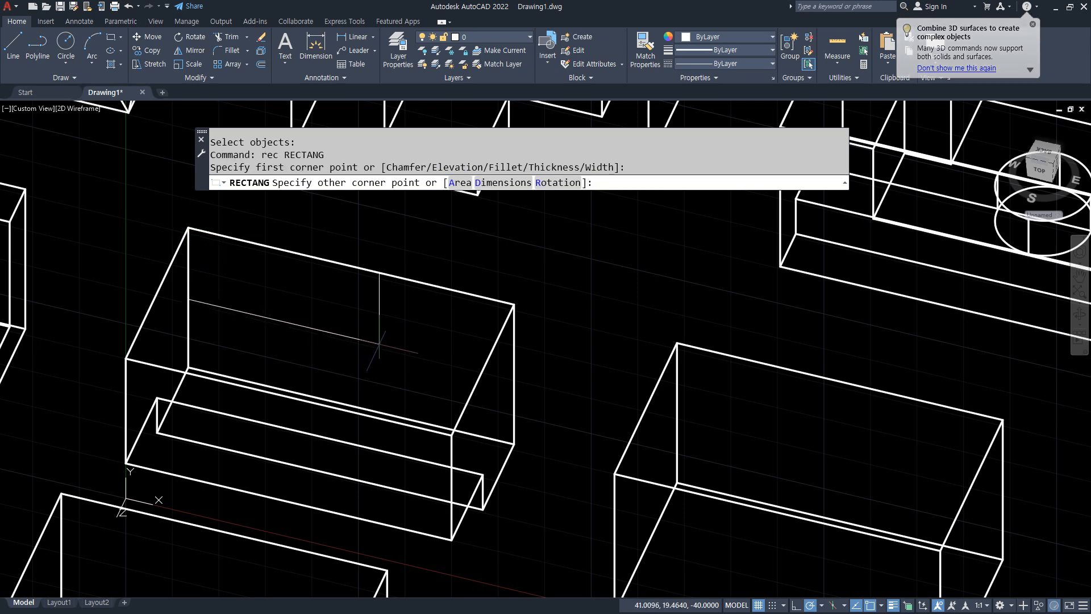
pyautogui.write('@70,-2')
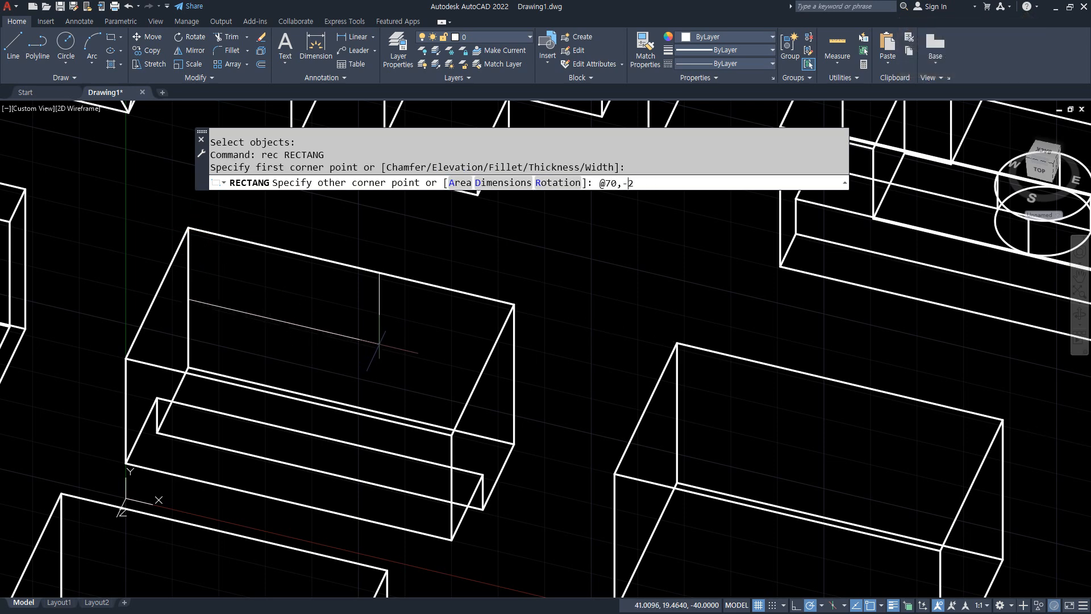
pyautogui.write('0')
pyautogui.press('Return')
# - Extrude the rear-face rectangle by 10 into the solid
pyautogui.write('ext')
pyautogui.press('Return')
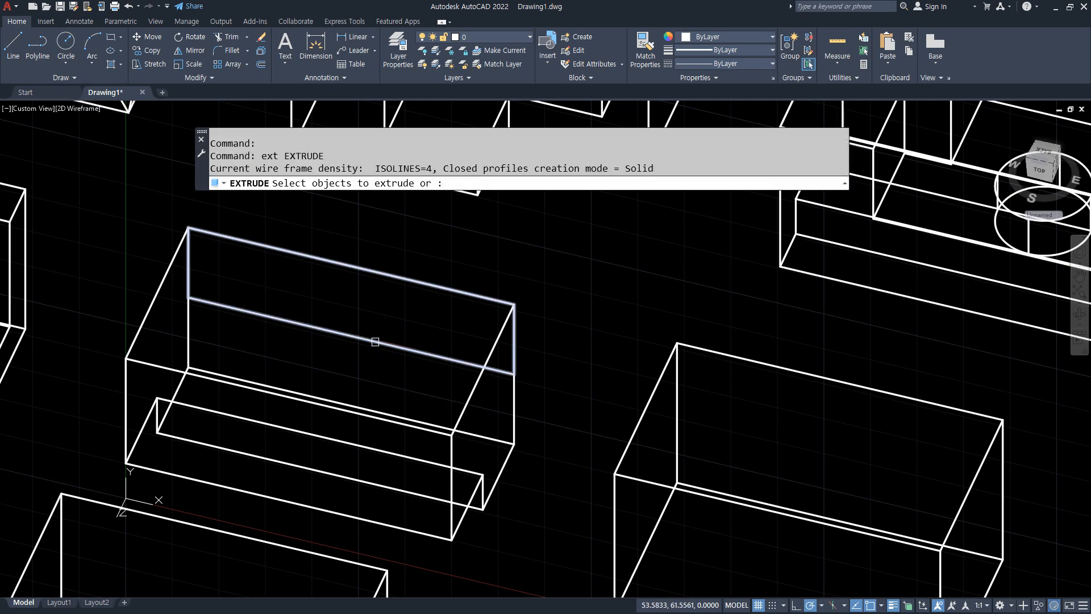
pyautogui.click(372, 342)
pyautogui.press('Return')
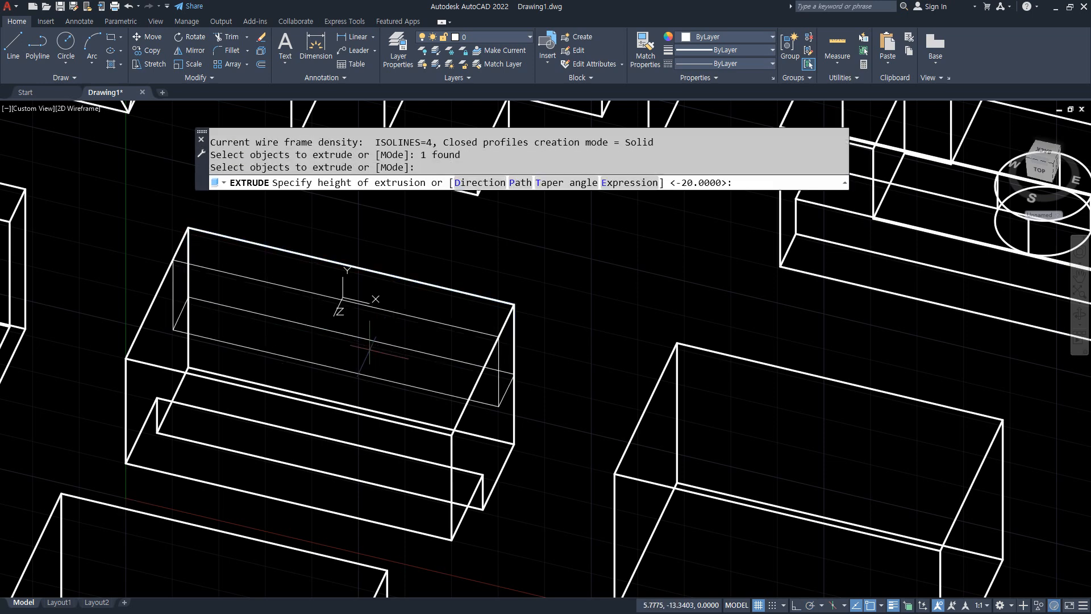
pyautogui.press('Return')
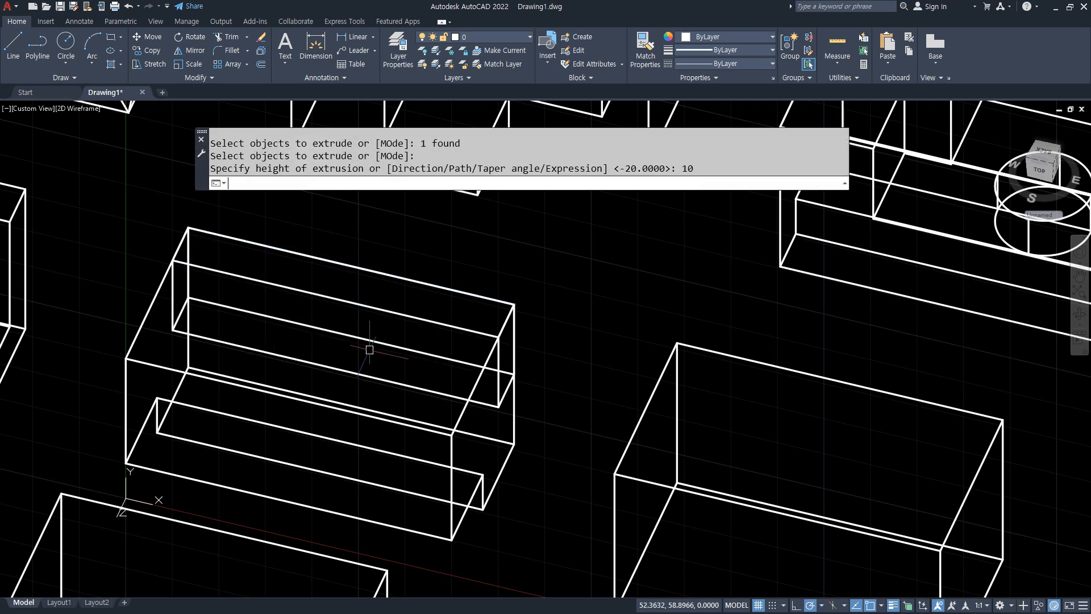
# - Subtract the extruded upper rear block from the solid
pyautogui.write('su')
pyautogui.press('Return')
pyautogui.click(533, 423)
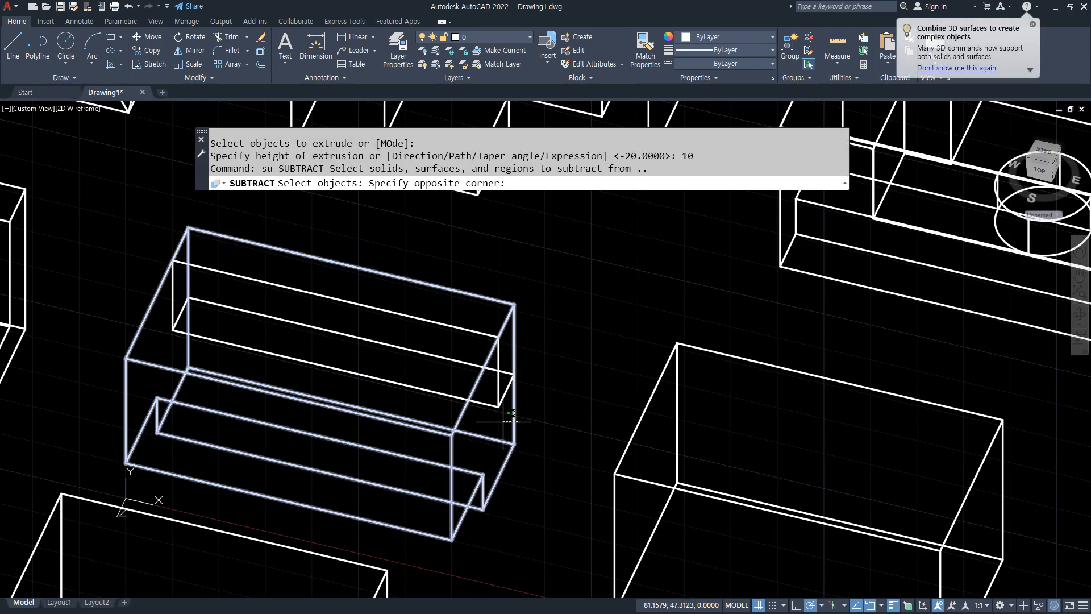
pyautogui.click(494, 427)
pyautogui.press('Return')
pyautogui.click(486, 421)
pyautogui.keyDown('shift'); pyautogui.moveTo(486, 421); pyautogui.dragTo(263, 426, button='middle'); pyautogui.keyUp('shift')
pyautogui.press('Return')
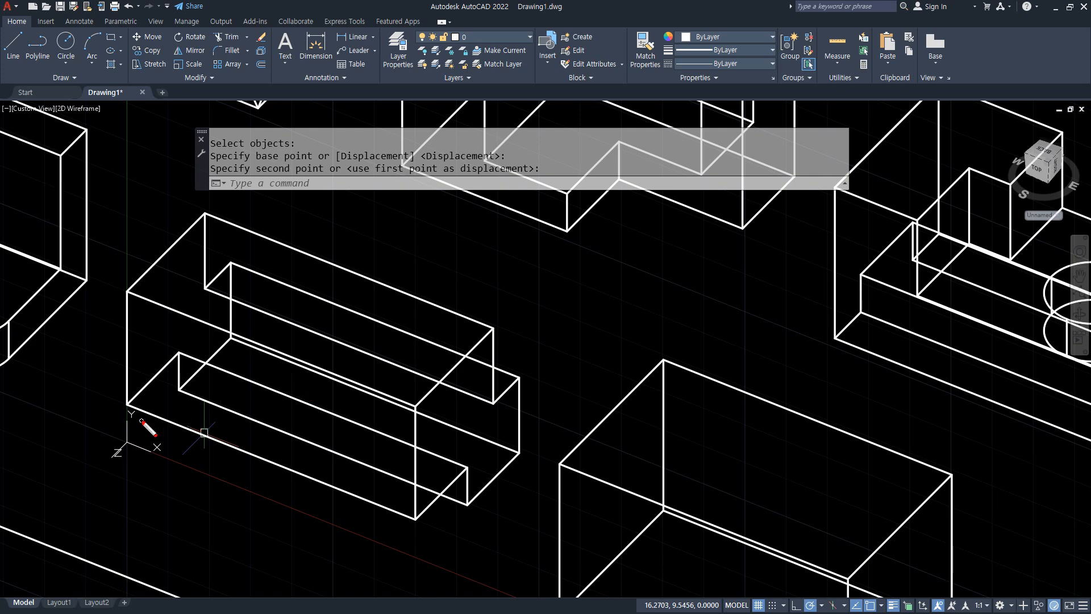
pyautogui.moveTo(124, 406)
pyautogui.mouseDown()
pyautogui.moveTo(225, 481)
pyautogui.moveTo(279, 465)
pyautogui.mouseUp()
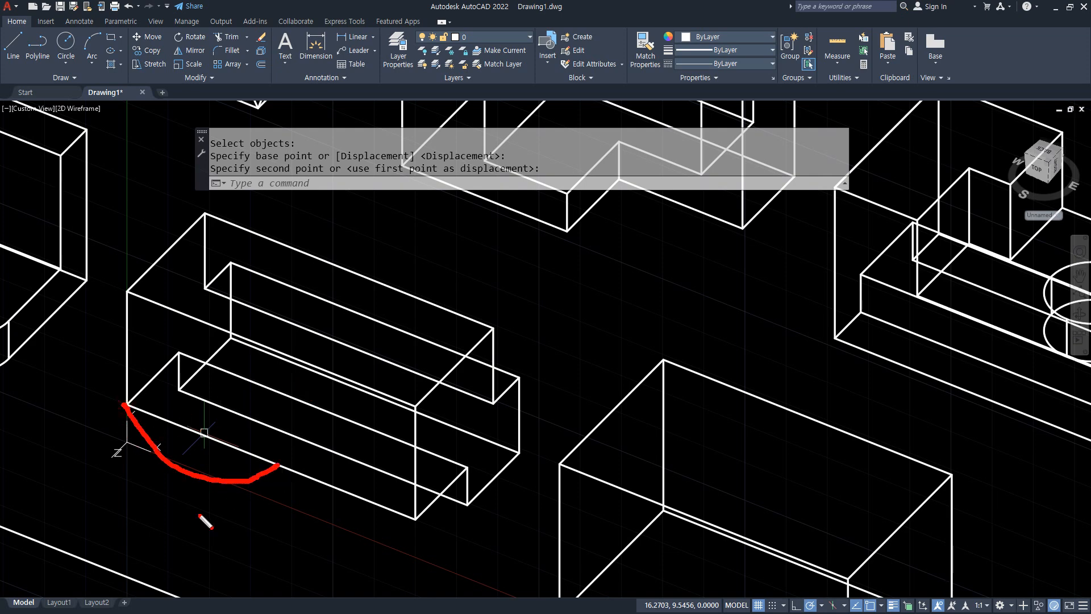
pyautogui.moveTo(184, 496); pyautogui.dragTo(223, 519)
pyautogui.moveTo(311, 468); pyautogui.dragTo(357, 507)
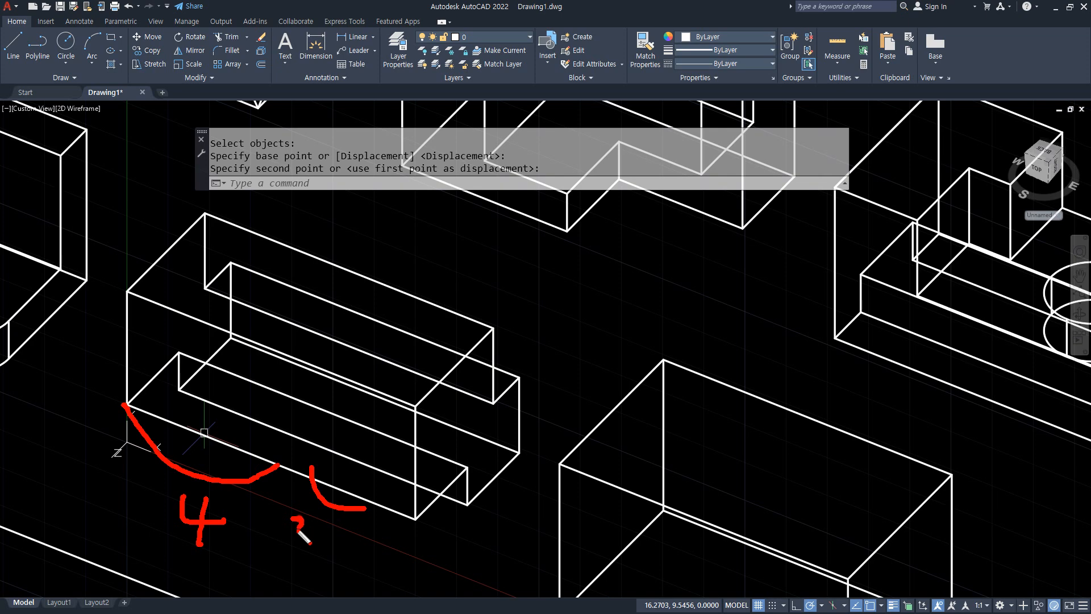
pyautogui.press('Escape')
# - Draw guide lines from the front face's lower-left corner 40 along the bottom edge, and from there perpendicular to the face's top edge
pyautogui.write('l')
pyautogui.press('Return')
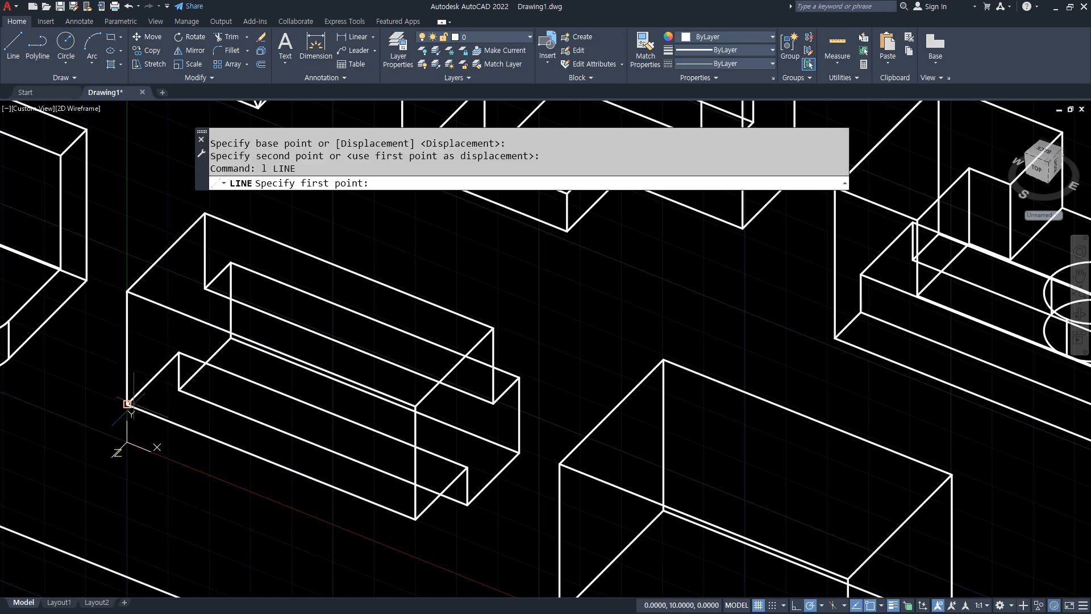
pyautogui.click(128, 404)
pyautogui.write('4')
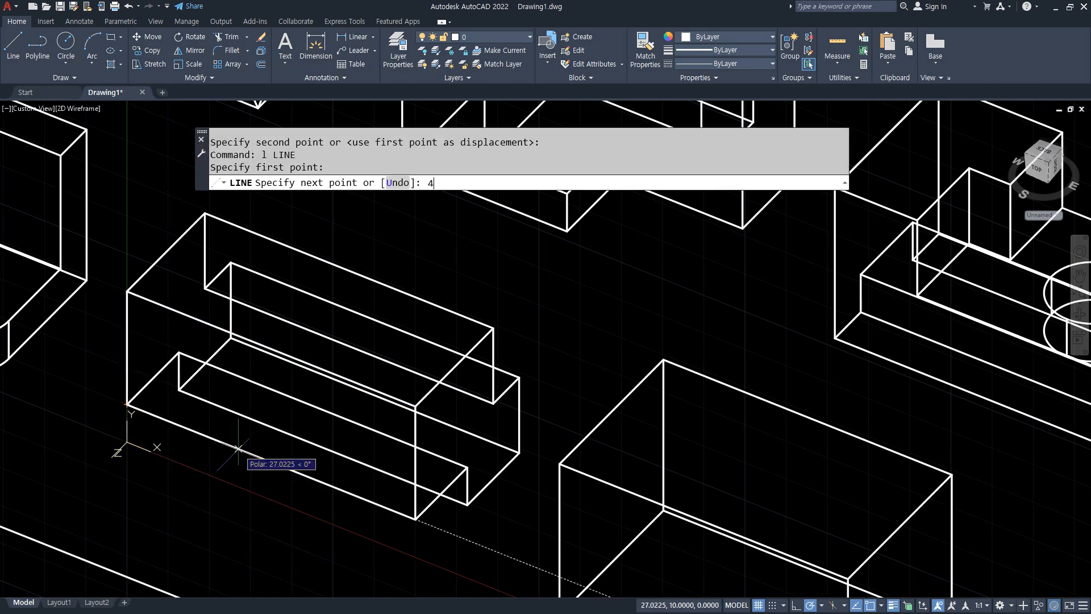
pyautogui.write('0')
pyautogui.press('Return')
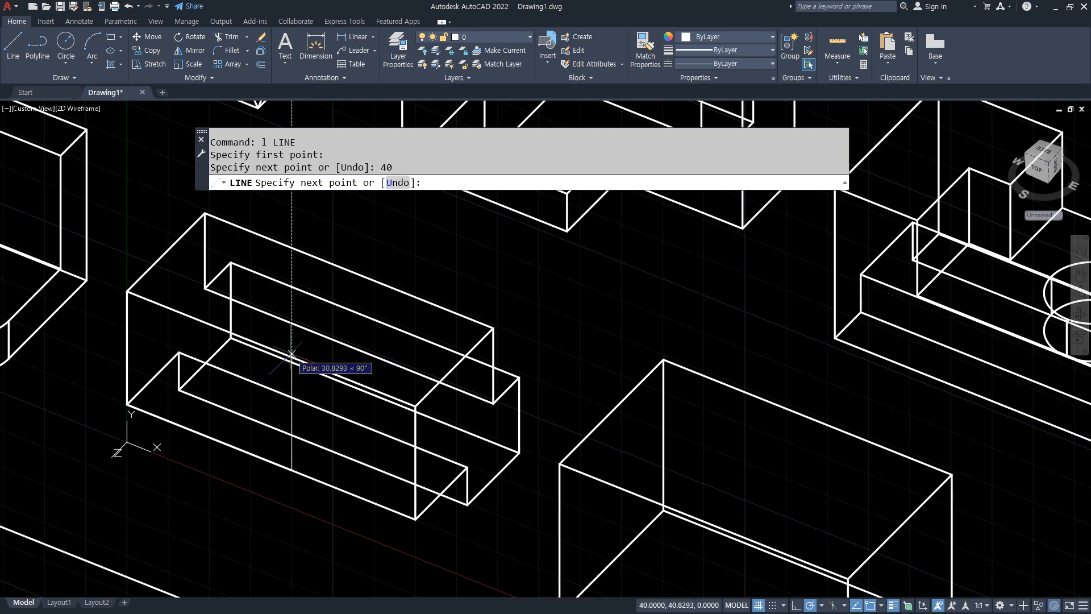
pyautogui.write('per')
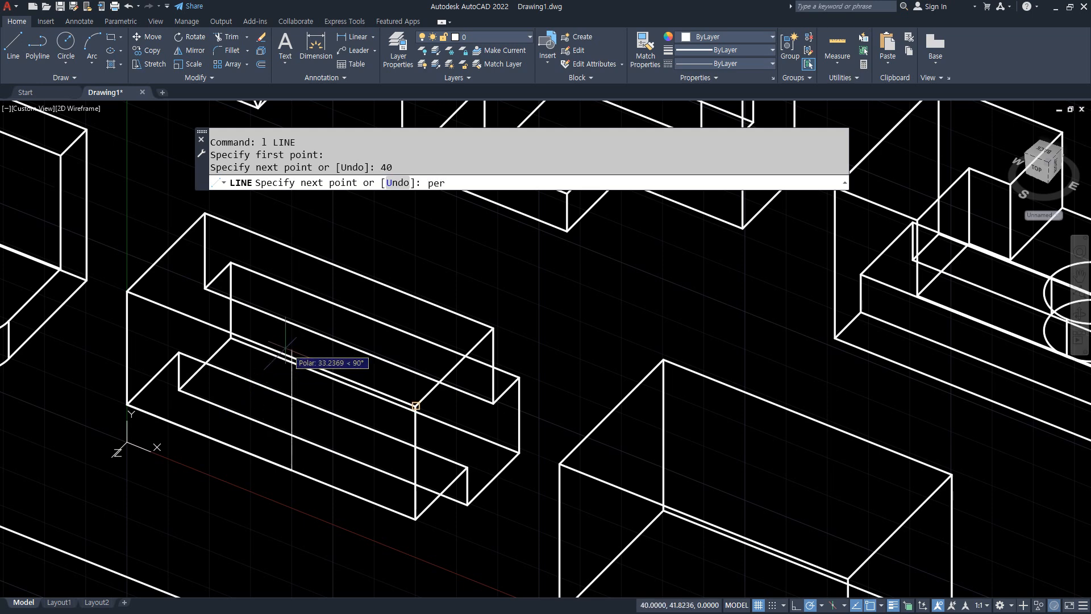
pyautogui.press('Return')
pyautogui.click(276, 446)
# - Slice the notched solid along the vertical guide line through its bottom and top endpoints, keeping both sides
pyautogui.keyDown('shift'); pyautogui.moveTo(277, 446); pyautogui.dragTo(258, 453, button='middle'); pyautogui.keyUp('shift')
pyautogui.write('sl')
pyautogui.press('Return')
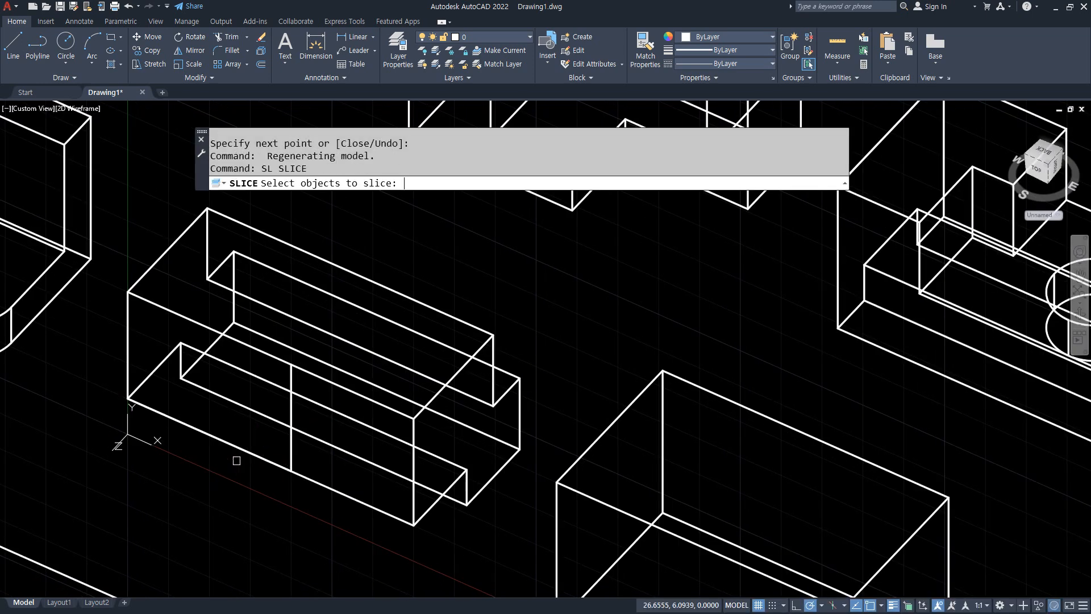
pyautogui.click(310, 480)
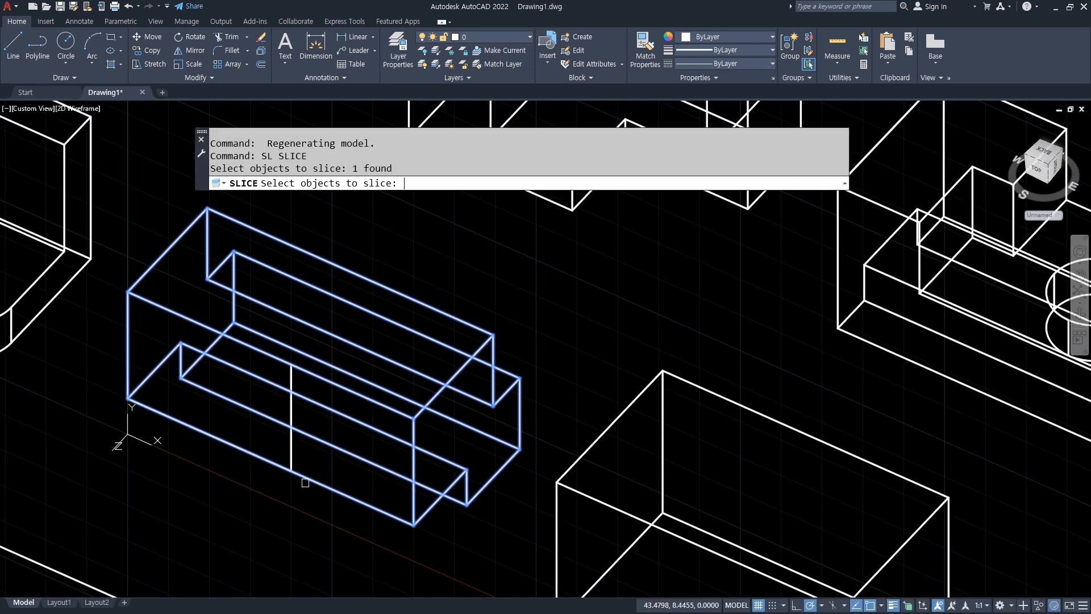
pyautogui.press('Return')
pyautogui.click(291, 471)
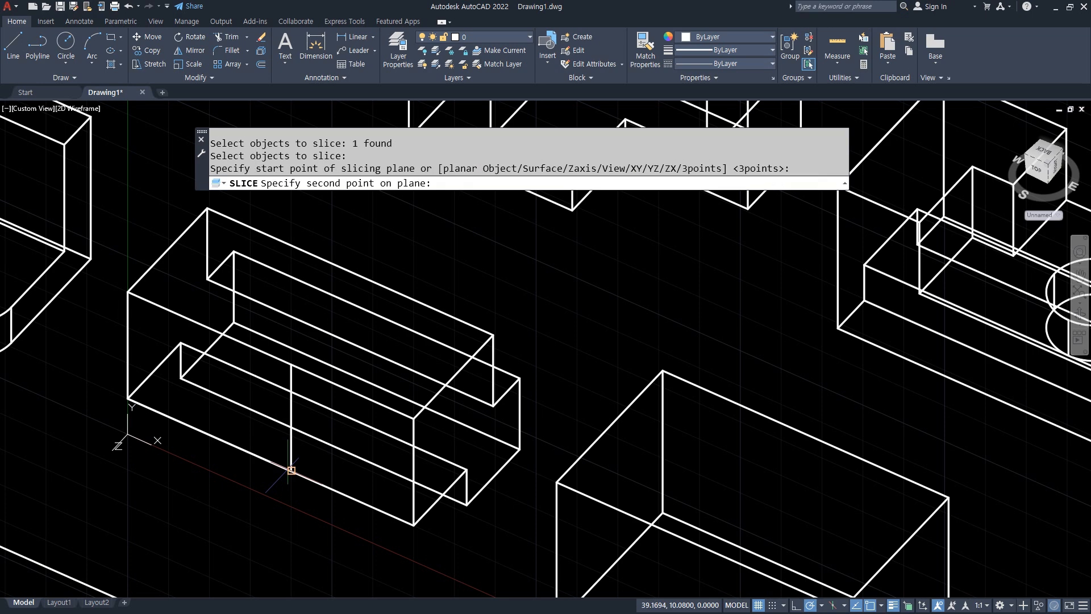
pyautogui.click(291, 363)
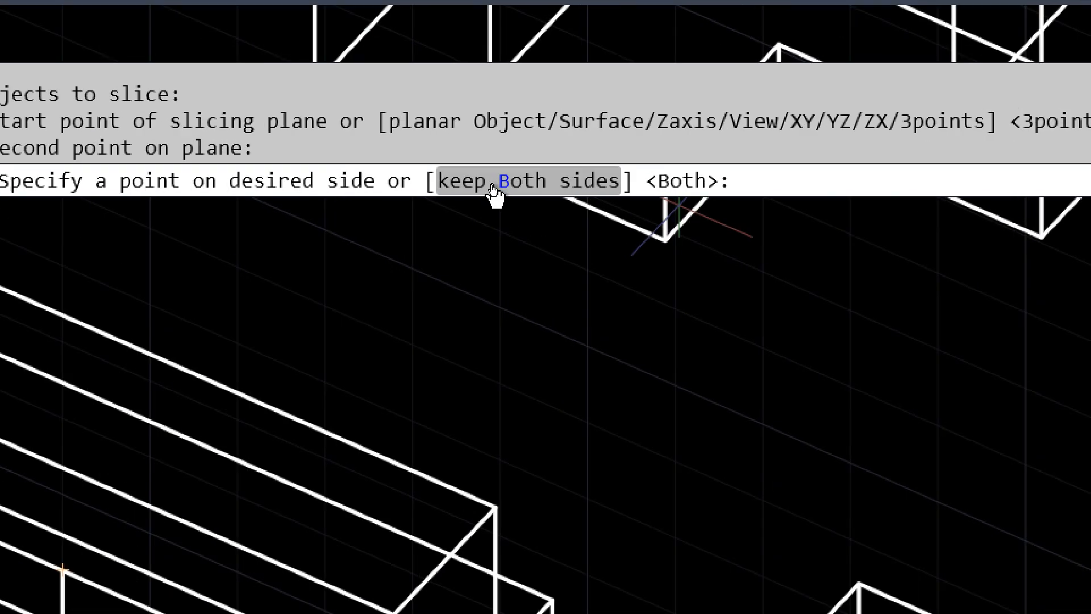
pyautogui.click(550, 190)
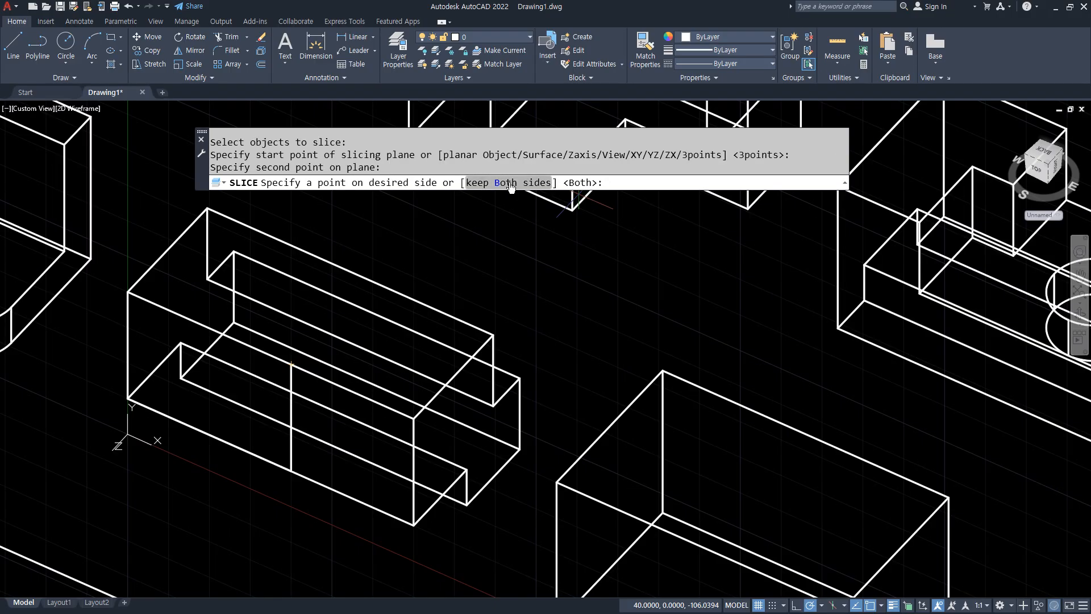
pyautogui.click(552, 172)
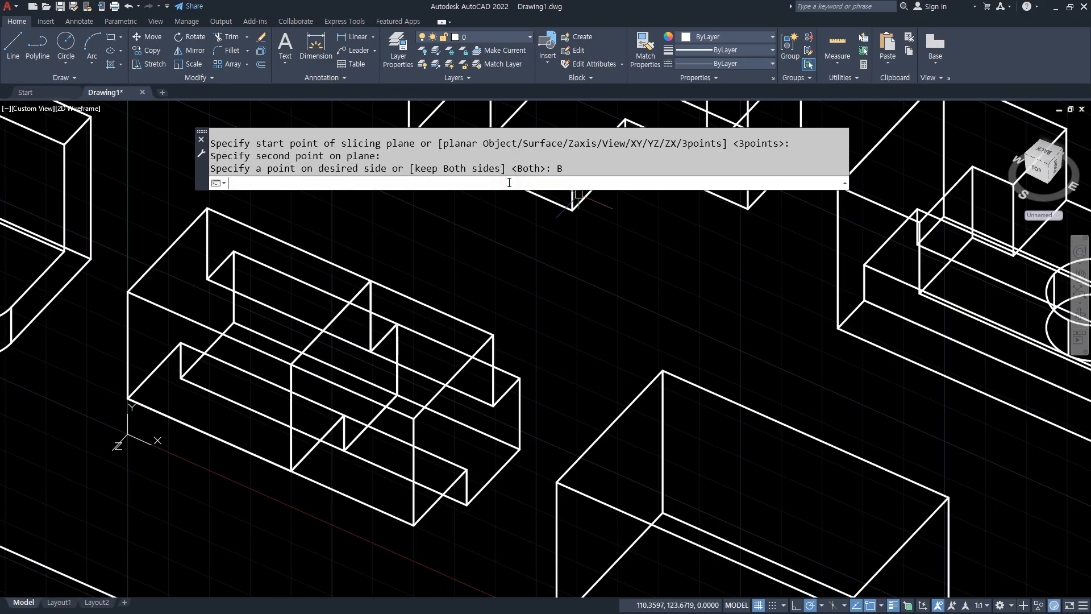
pyautogui.click(271, 237)
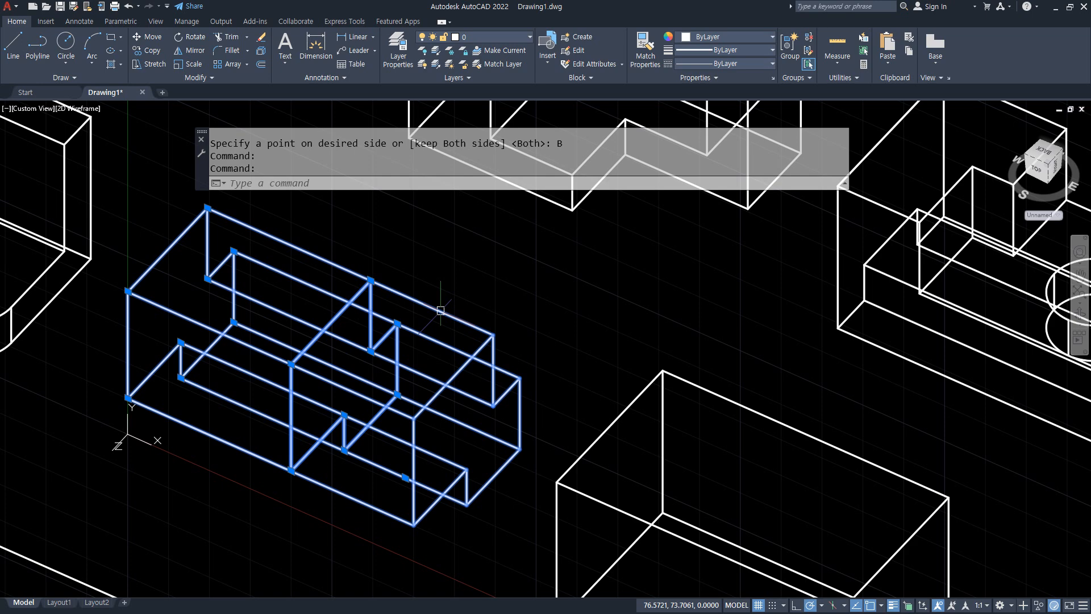
pyautogui.press('Escape')
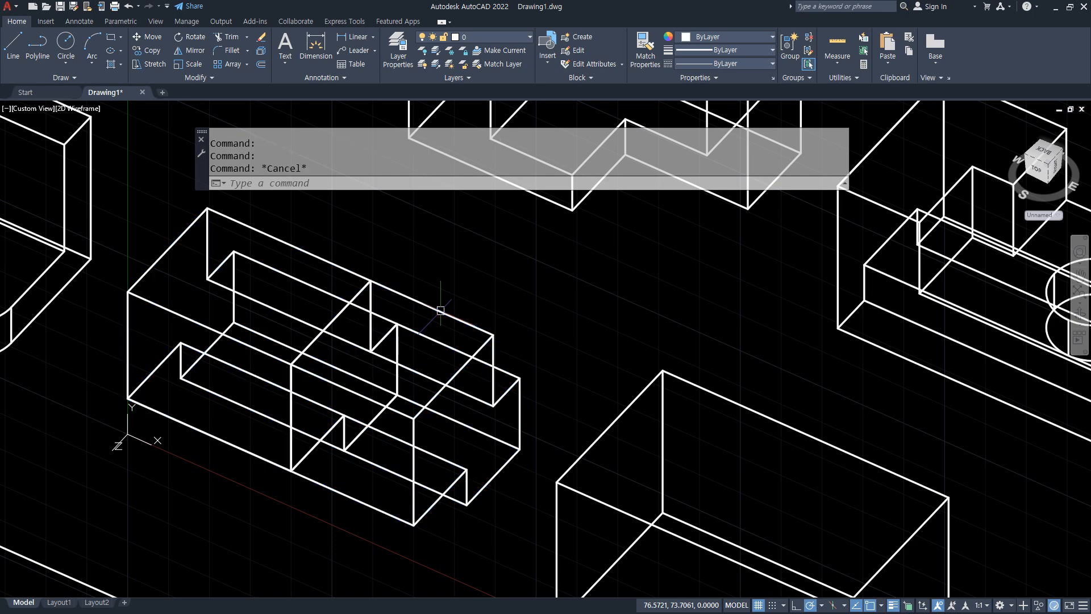
# - Erase the vertical guide line at the slice on the front face
pyautogui.click(243, 305)
pyautogui.click(333, 520)
pyautogui.write('e')
pyautogui.press('Return')
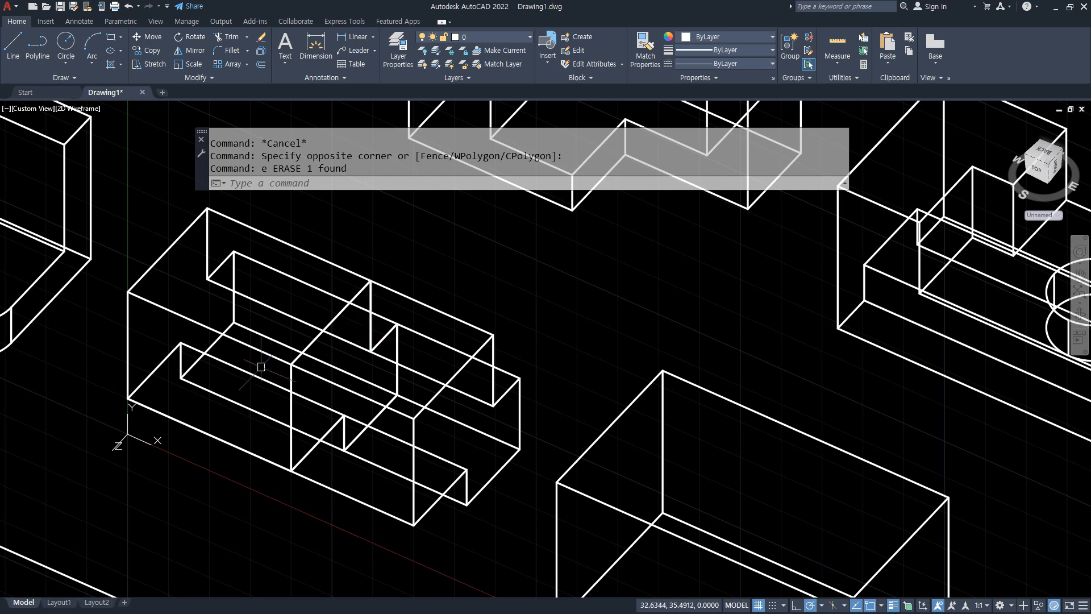
pyautogui.click(258, 321)
pyautogui.click(409, 212)
pyautogui.click(329, 250)
pyautogui.click(318, 250)
pyautogui.press('Escape')
pyautogui.moveTo(319, 250); pyautogui.dragTo(417, 233, button='middle')
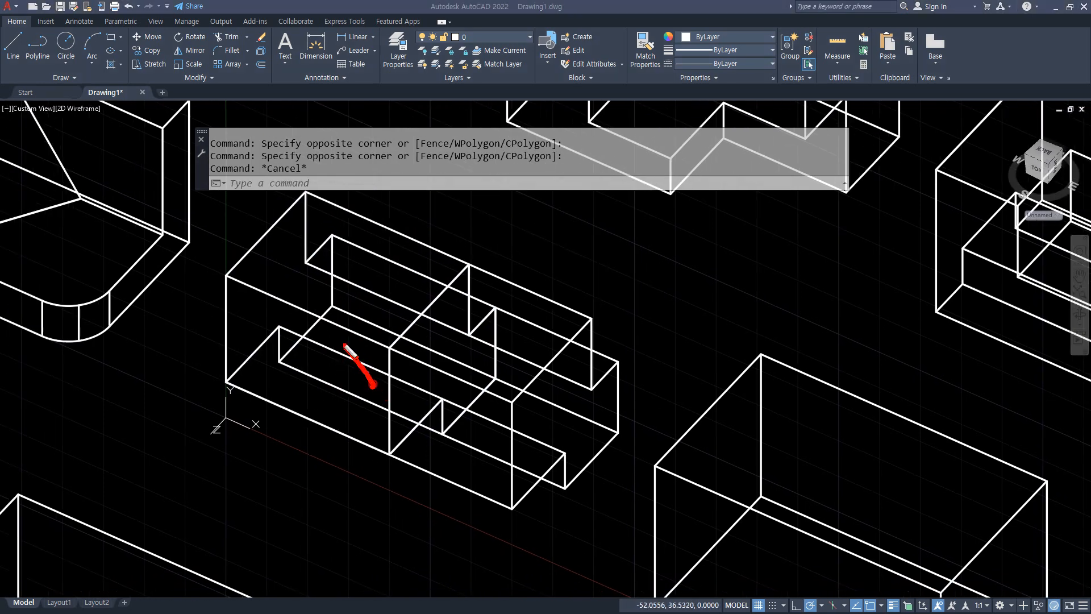
pyautogui.moveTo(476, 298); pyautogui.dragTo(527, 279)
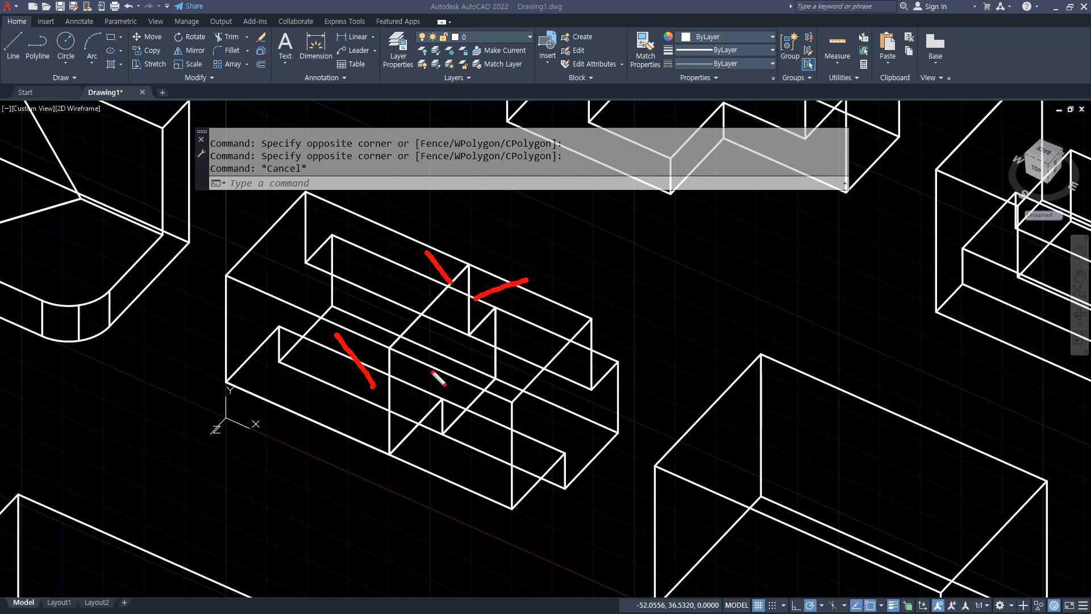
pyautogui.press('Escape')
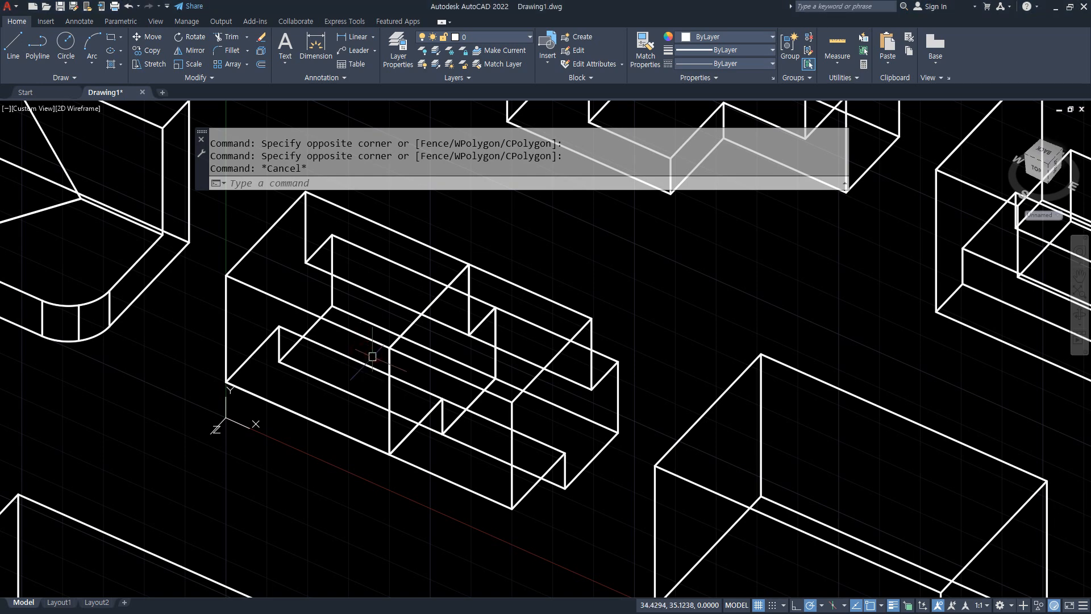
pyautogui.hotkey('ctrl', '2')
pyautogui.moveTo(337, 332); pyautogui.dragTo(445, 244)
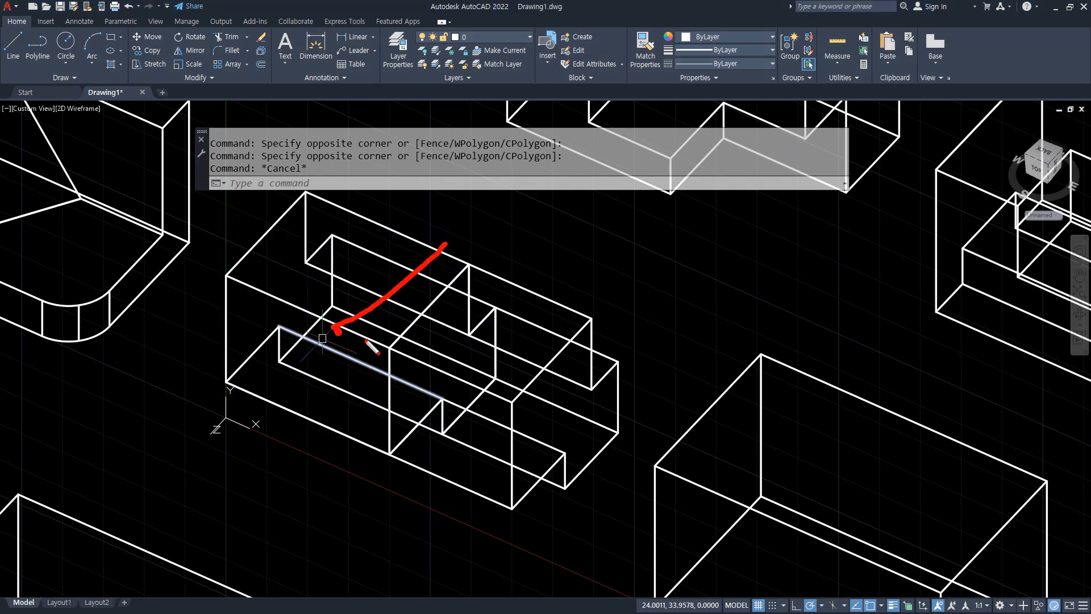
pyautogui.moveTo(363, 362); pyautogui.dragTo(388, 452)
pyautogui.press('Escape')
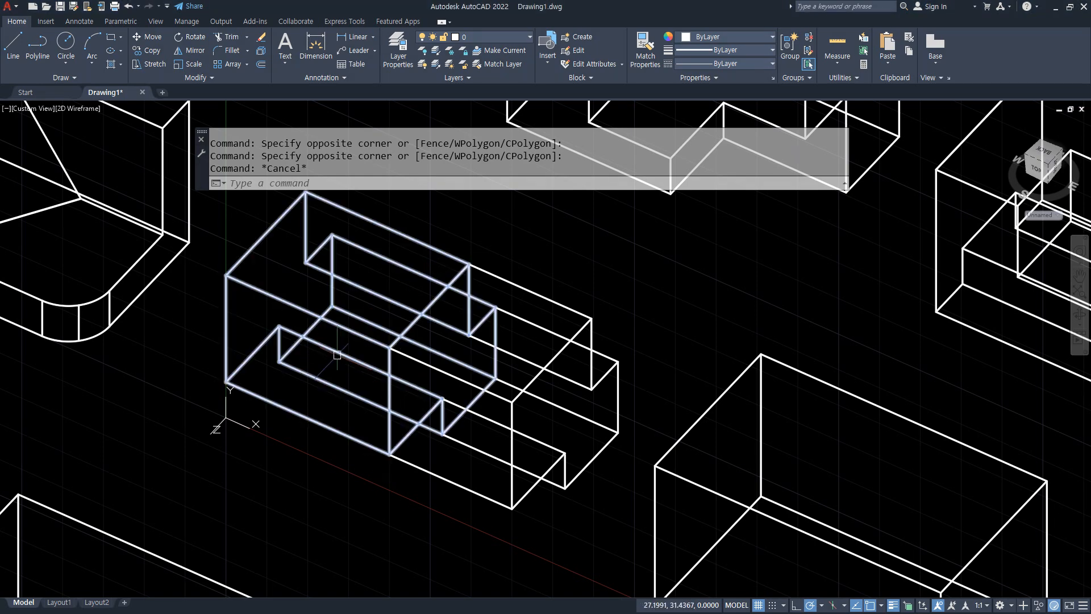
# - On the front face, draw guide lines 20 leftward and 20 downward from the slice edge's top corner and join their ends diagonally
pyautogui.write('l')
pyautogui.press('Return')
pyautogui.click(390, 348)
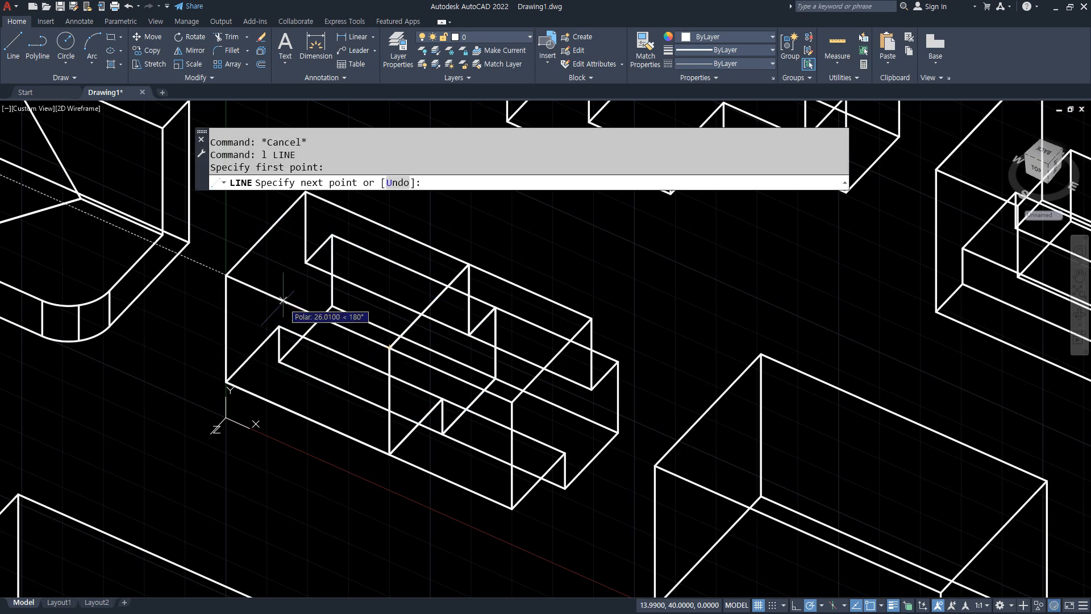
pyautogui.press('Return')
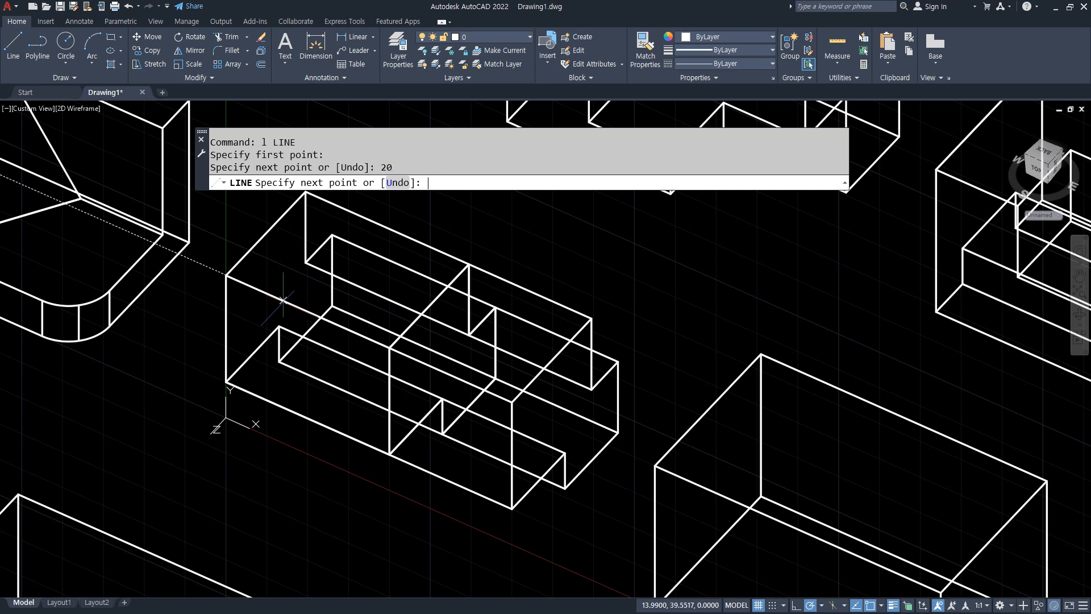
pyautogui.press('Escape')
pyautogui.press('Return')
pyautogui.click(389, 347)
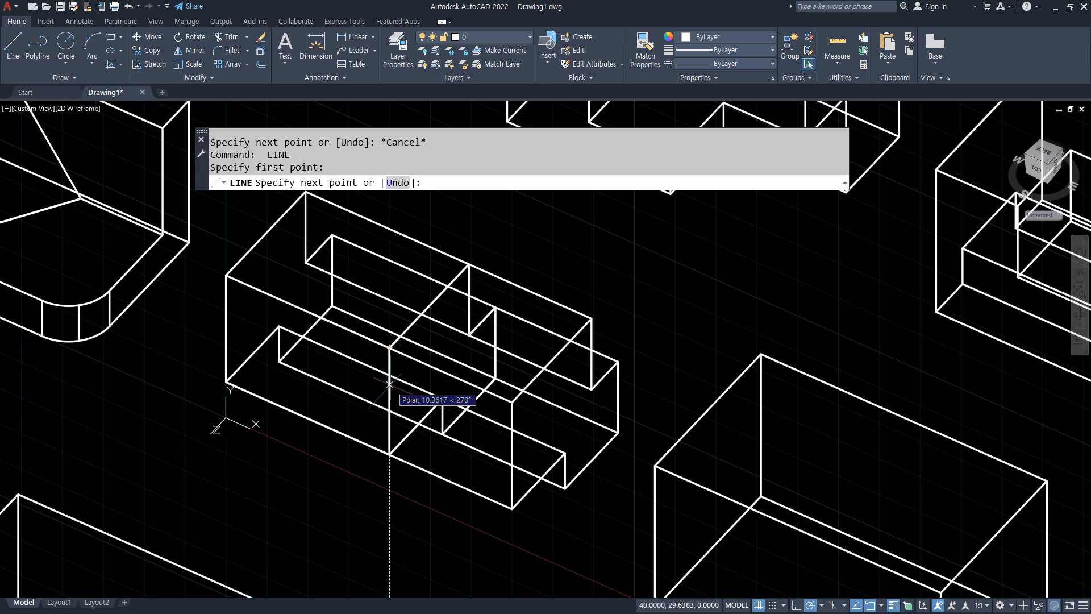
pyautogui.press('Return')
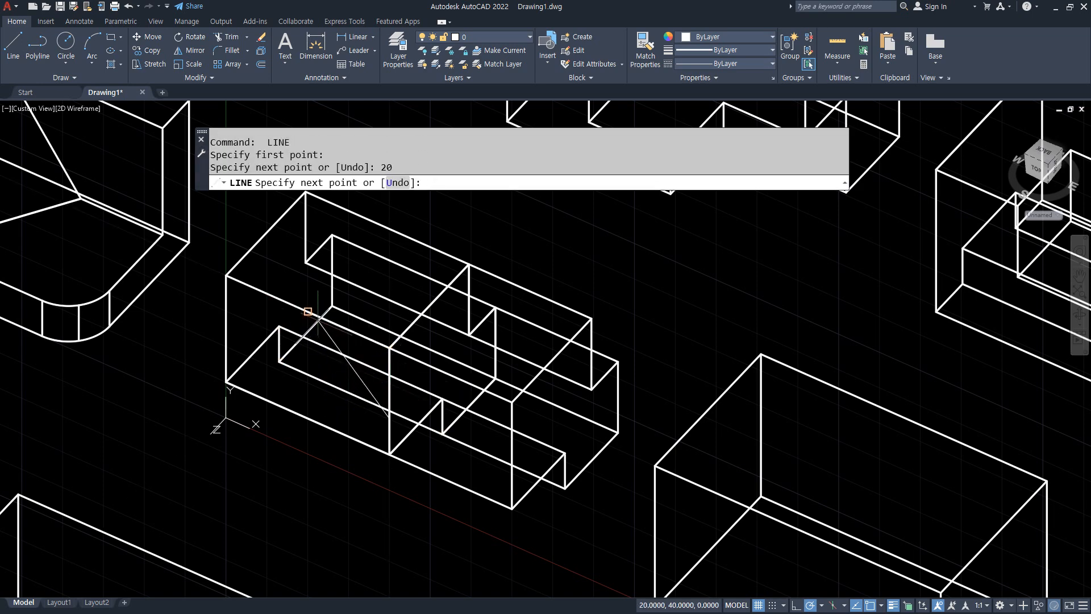
pyautogui.click(307, 311)
pyautogui.press('Return')
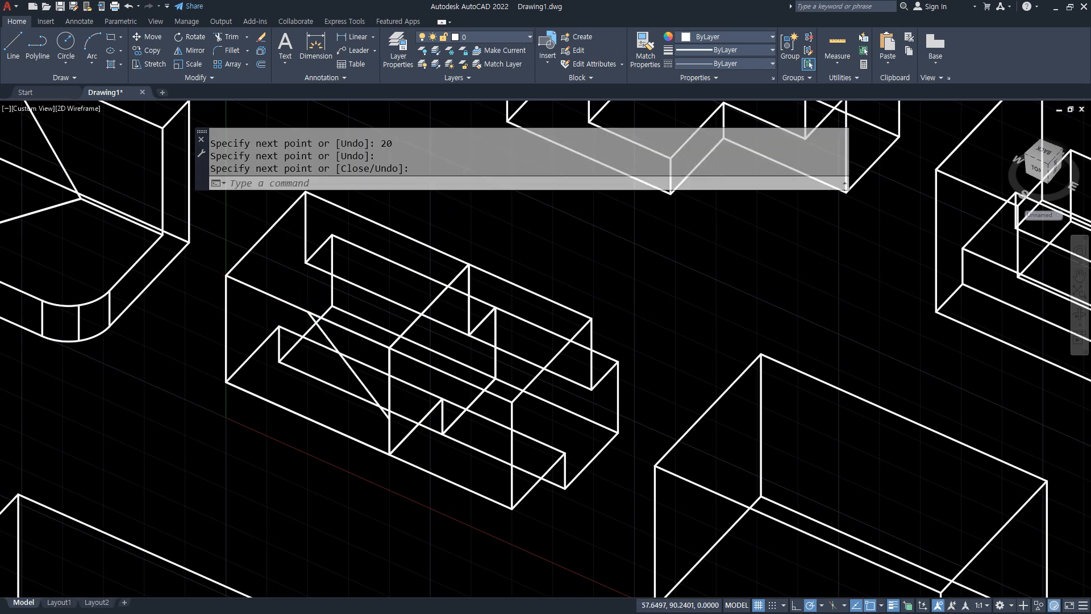
# - On the rear face, draw guide lines 10 leftward and 10 downward from the slice edge's top corner and join their ends diagonally
pyautogui.scroll(2, 462, 279)
pyautogui.press('Return')
pyautogui.click(473, 301)
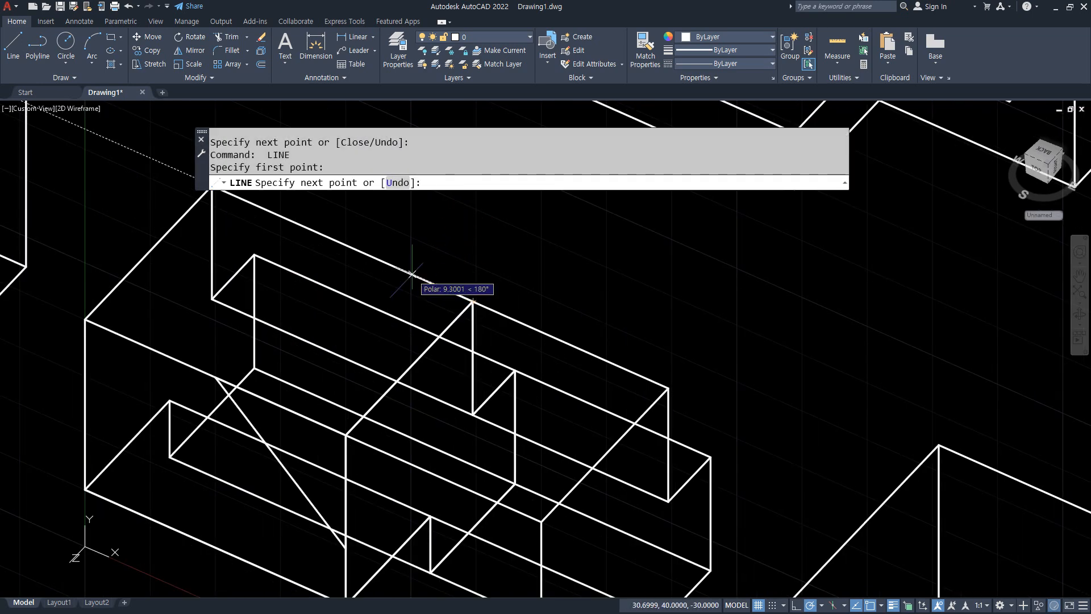
pyautogui.press('Return')
pyautogui.press('Escape')
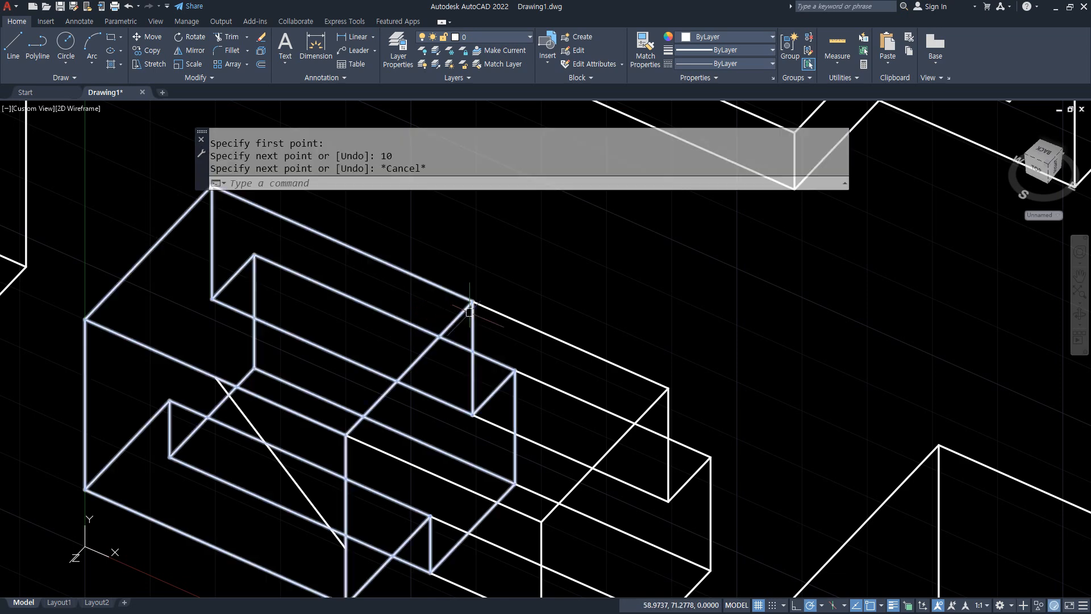
pyautogui.press('Return')
pyautogui.click(472, 301)
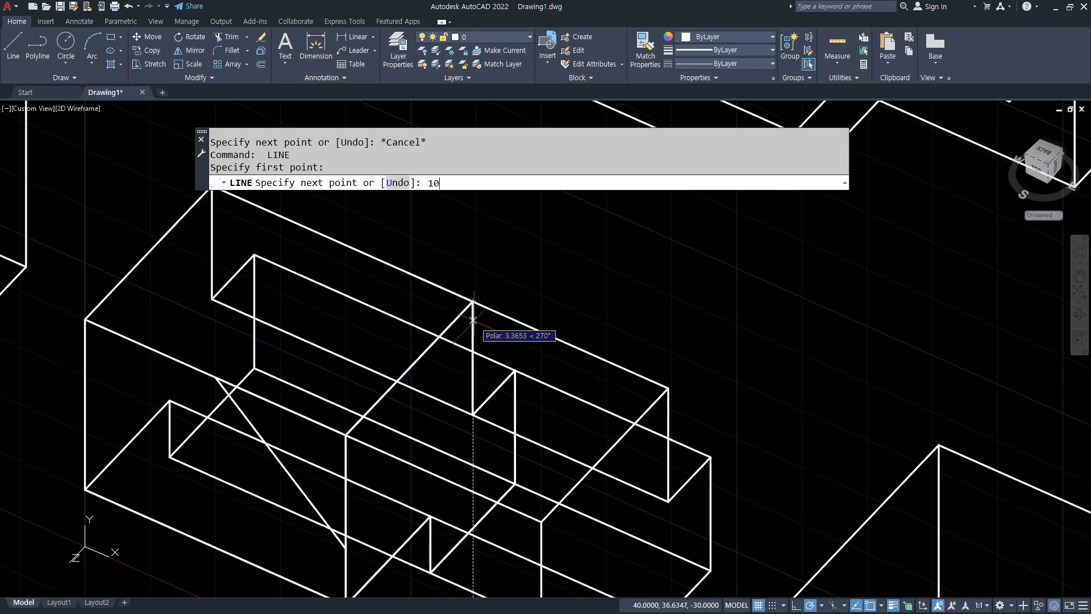
pyautogui.press('Return')
pyautogui.click(408, 274)
pyautogui.press('Return')
# - Slice the left solid by three points, using both ends of the front diagonal and the rear diagonal's upper end, keeping both sides
pyautogui.moveTo(386, 359); pyautogui.dragTo(414, 298, button='middle')
pyautogui.write('sl')
pyautogui.press('Return')
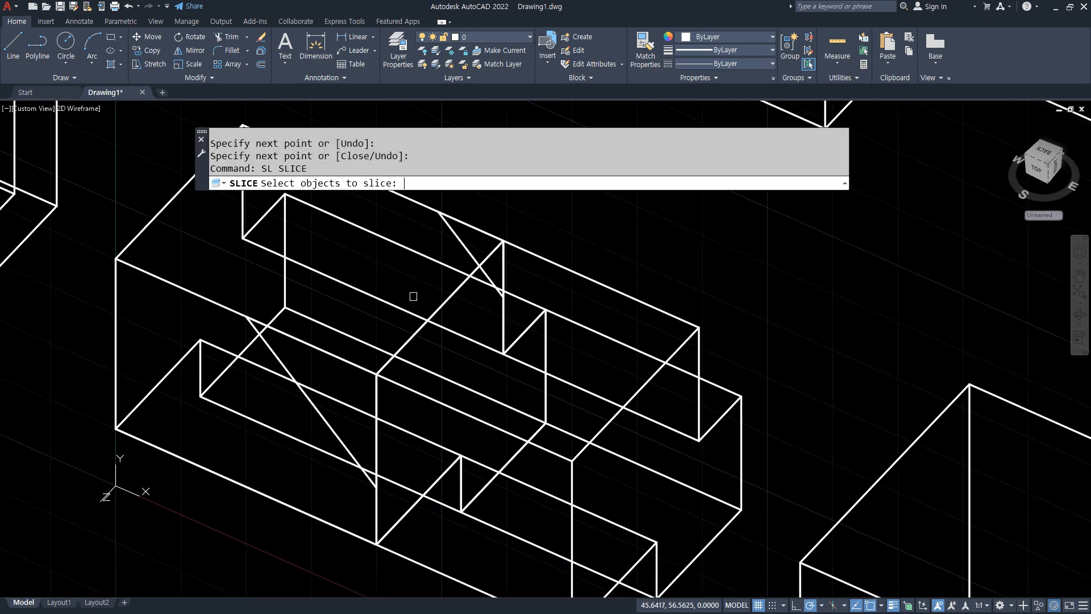
pyautogui.click(139, 271)
pyautogui.press('Return')
pyautogui.moveTo(181, 331); pyautogui.dragTo(172, 356, button='middle')
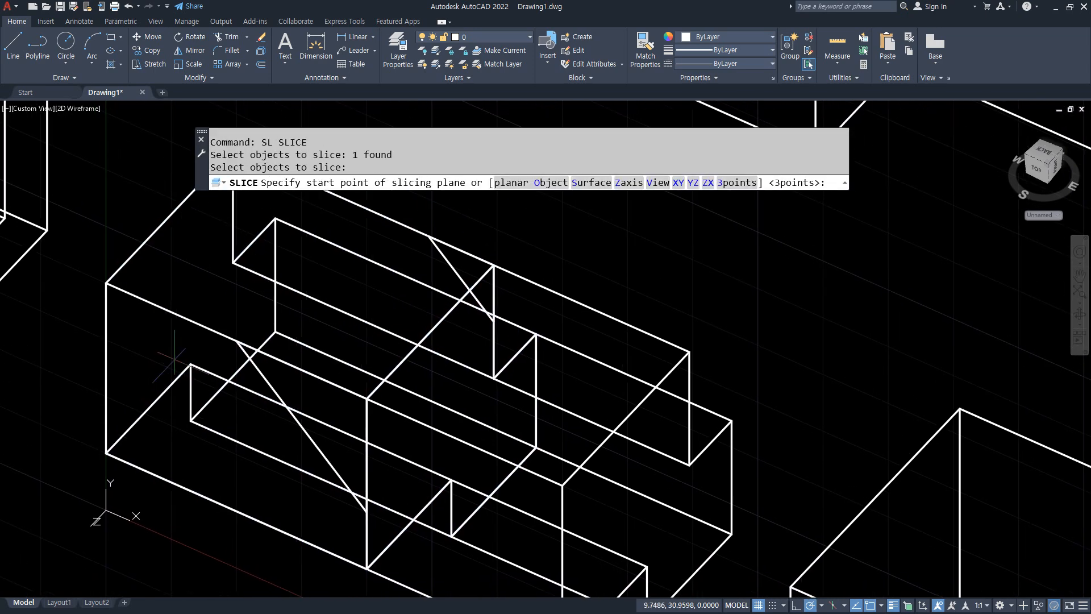
pyautogui.click(737, 182)
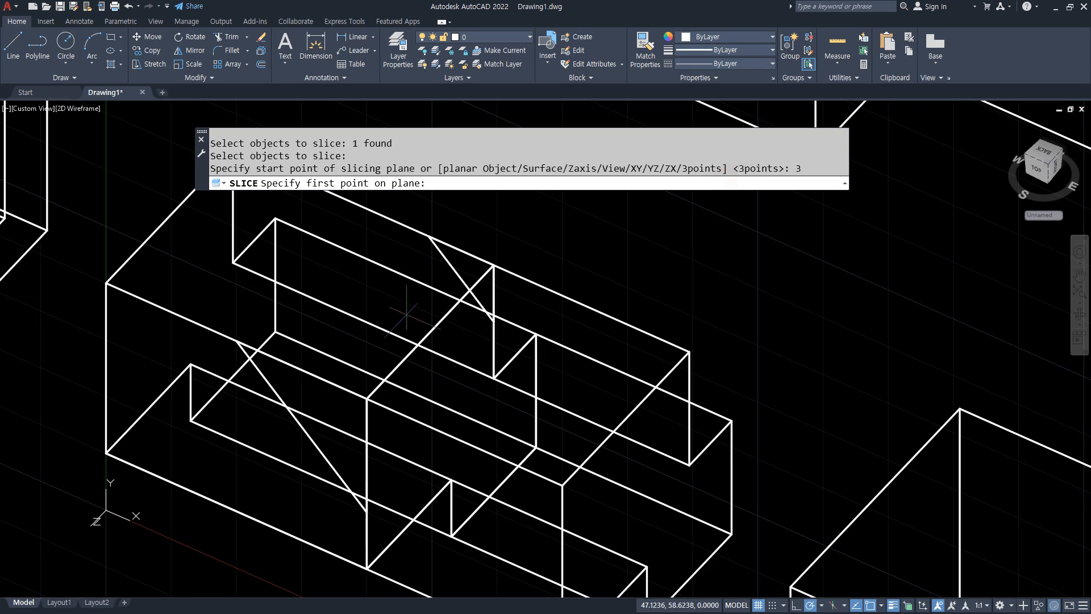
pyautogui.click(236, 341)
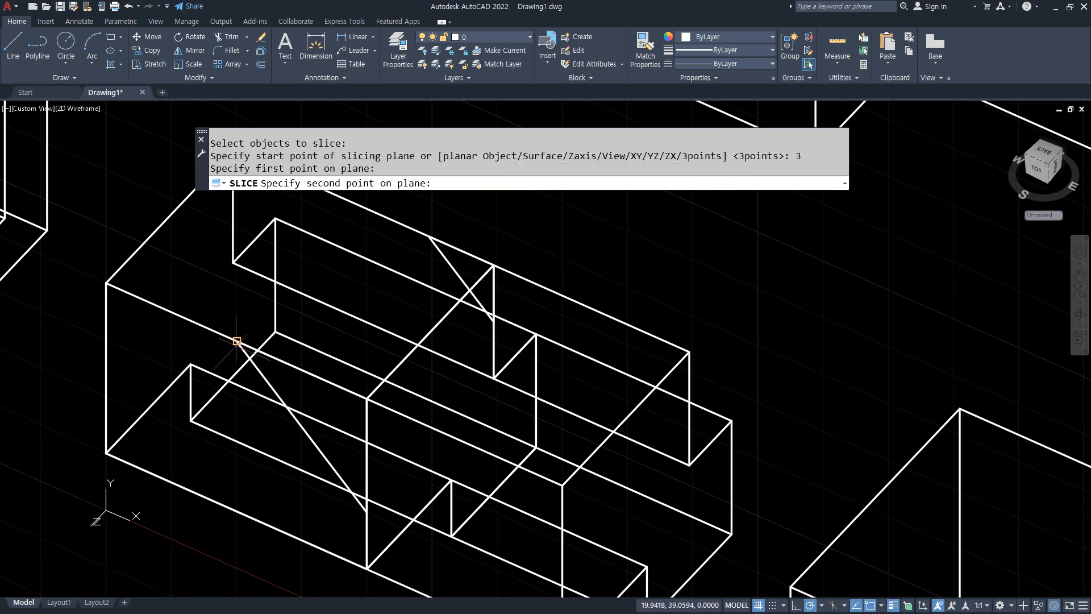
pyautogui.click(366, 512)
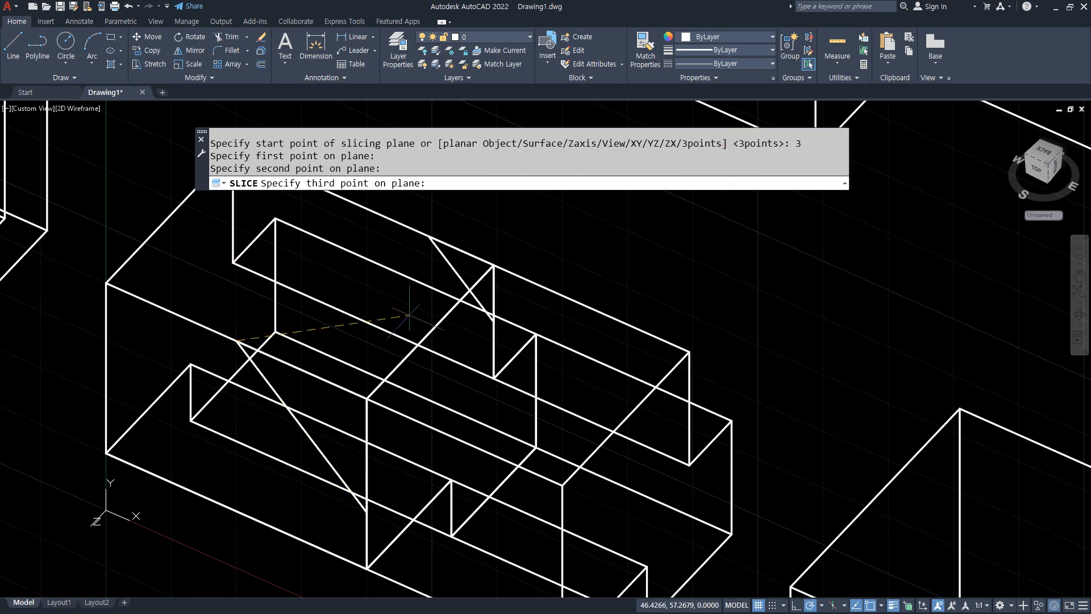
pyautogui.click(429, 236)
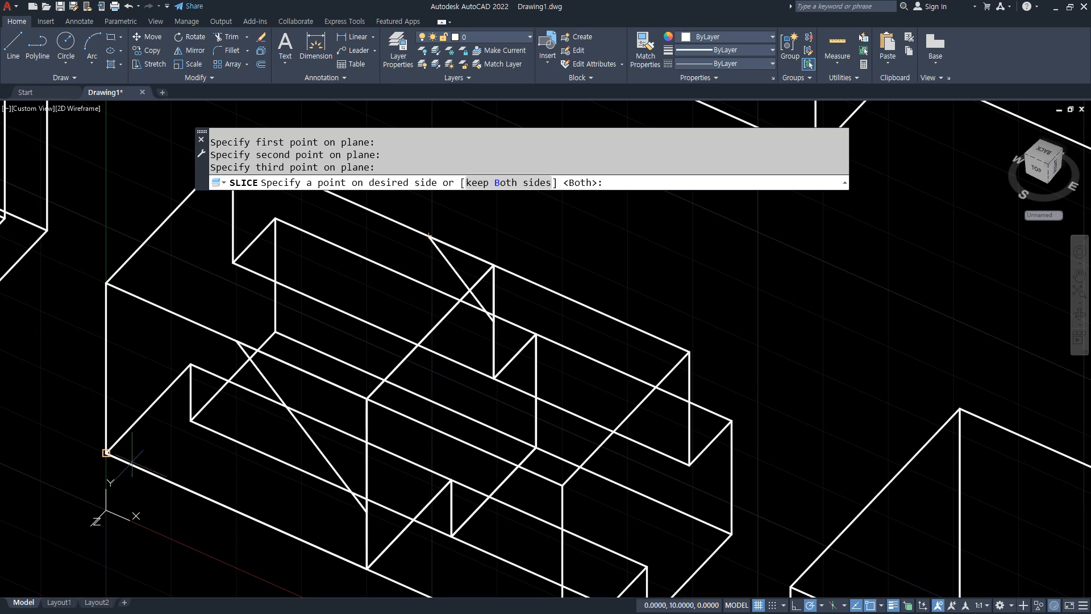
pyautogui.press('Return')
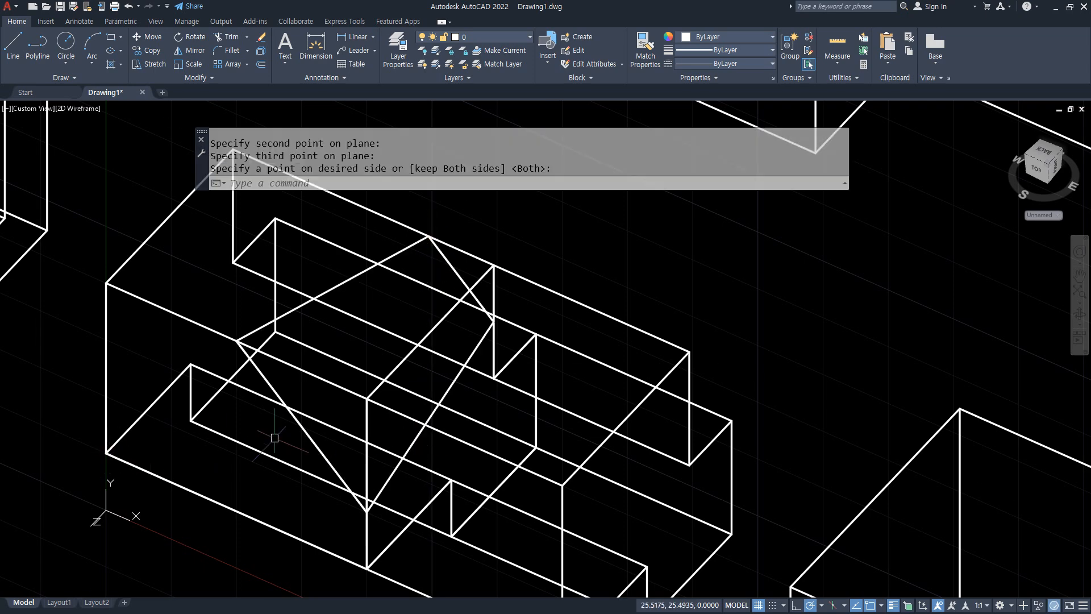
# - Examine the sliced solid in the Hidden visual style from another angle and return to 2D Wireframe
pyautogui.write('sha')
pyautogui.press('Return')
pyautogui.write('h')
pyautogui.press('Return')
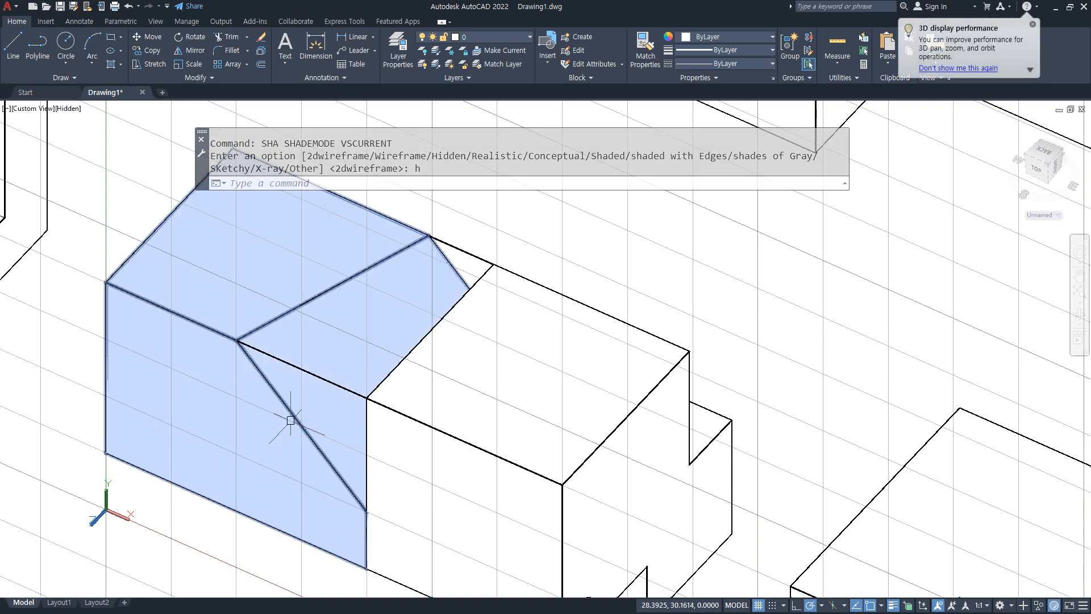
pyautogui.keyDown('shift'); pyautogui.moveTo(353, 347); pyautogui.dragTo(502, 332, button='middle'); pyautogui.keyUp('shift')
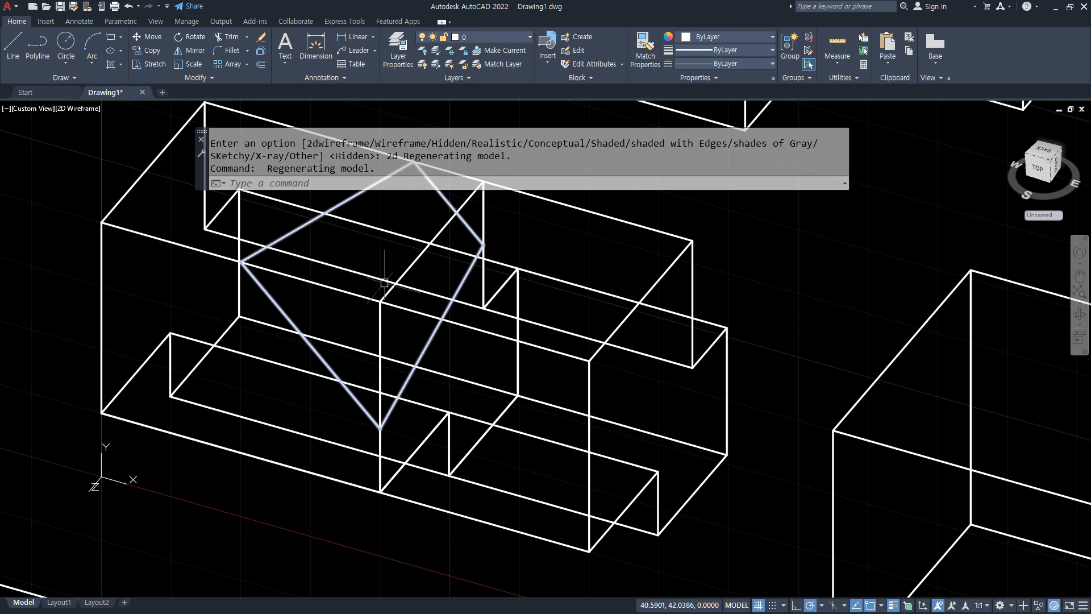
# - Mirror the front and rear guide lines about the vertical slice edge on the front face, keeping the source lines
pyautogui.moveTo(379, 306); pyautogui.dragTo(288, 335, button='middle')
pyautogui.scroll(-2, 287, 334)
pyautogui.moveTo(355, 384); pyautogui.dragTo(368, 403, button='middle')
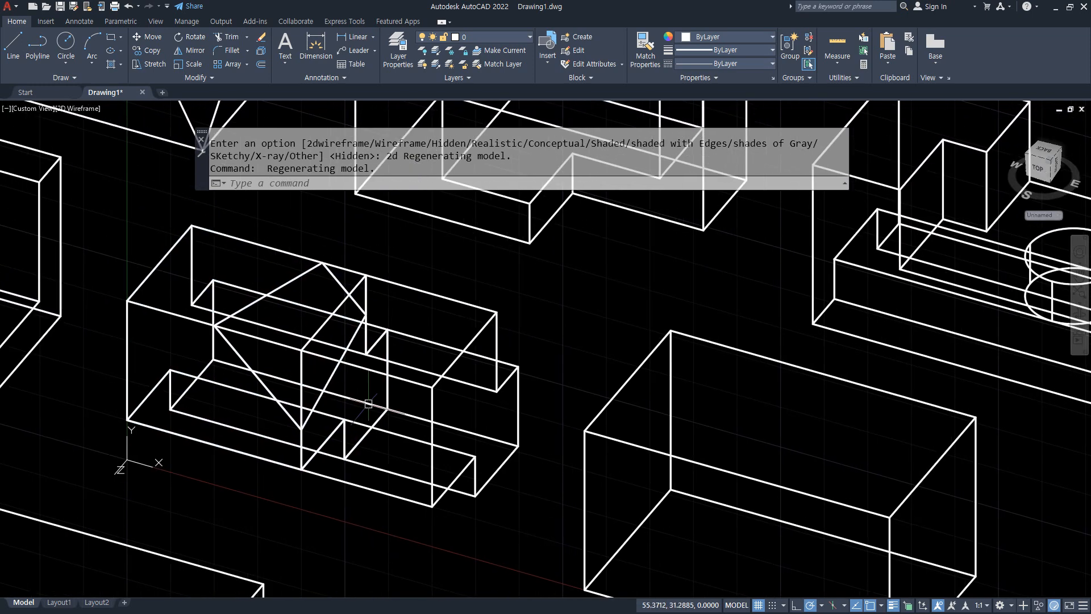
pyautogui.write('mi')
pyautogui.press('Return')
pyautogui.click(212, 201)
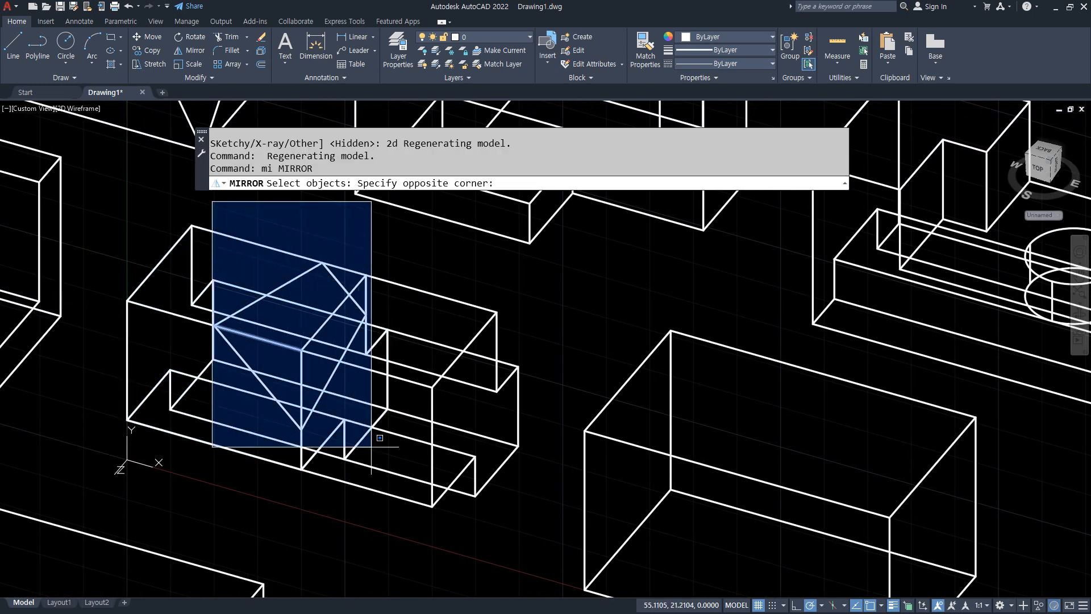
pyautogui.click(380, 437)
pyautogui.press('Return')
pyautogui.click(301, 425)
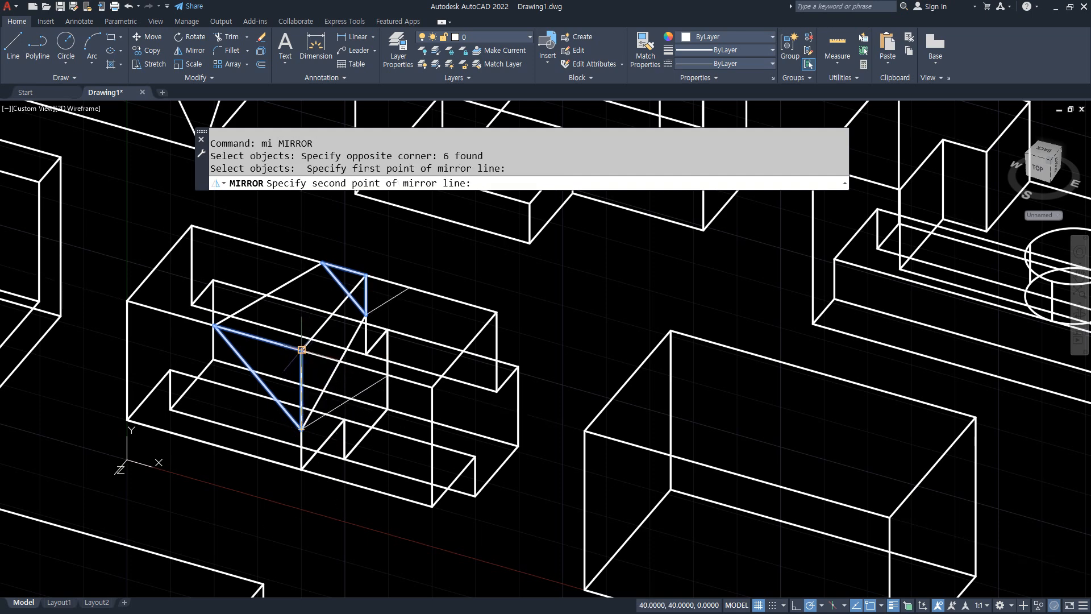
pyautogui.click(301, 349)
pyautogui.press('Return')
# - Slice the right solid by three points through the mirrored diagonals' upper ends and the front diagonal's lower end, keeping both sides
pyautogui.scroll(2, 399, 308)
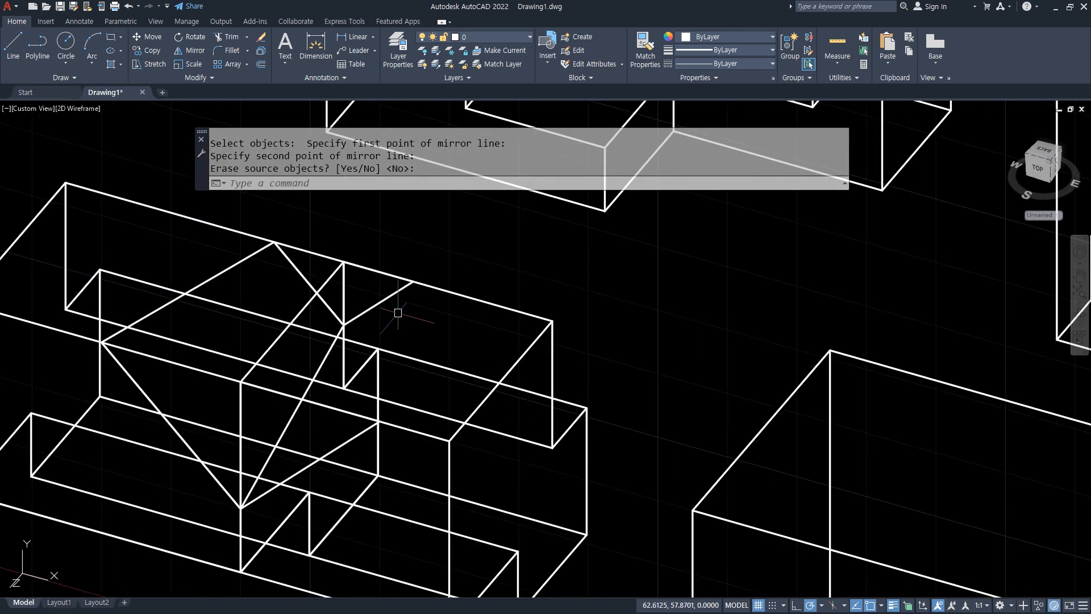
pyautogui.moveTo(398, 313); pyautogui.dragTo(437, 293, button='middle')
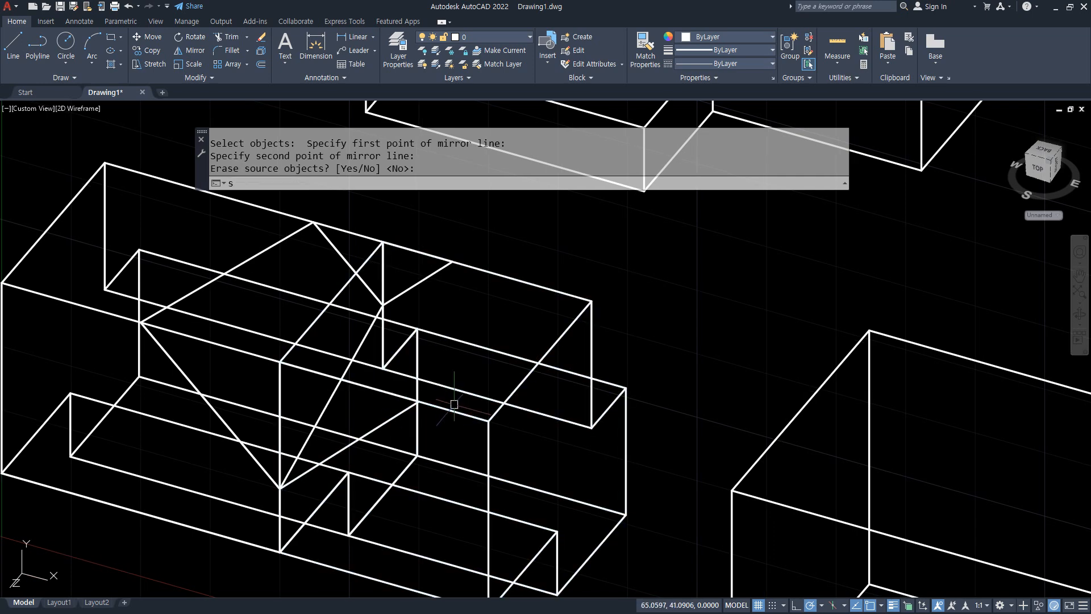
pyautogui.write('sl')
pyautogui.press('Return')
pyautogui.click(453, 400)
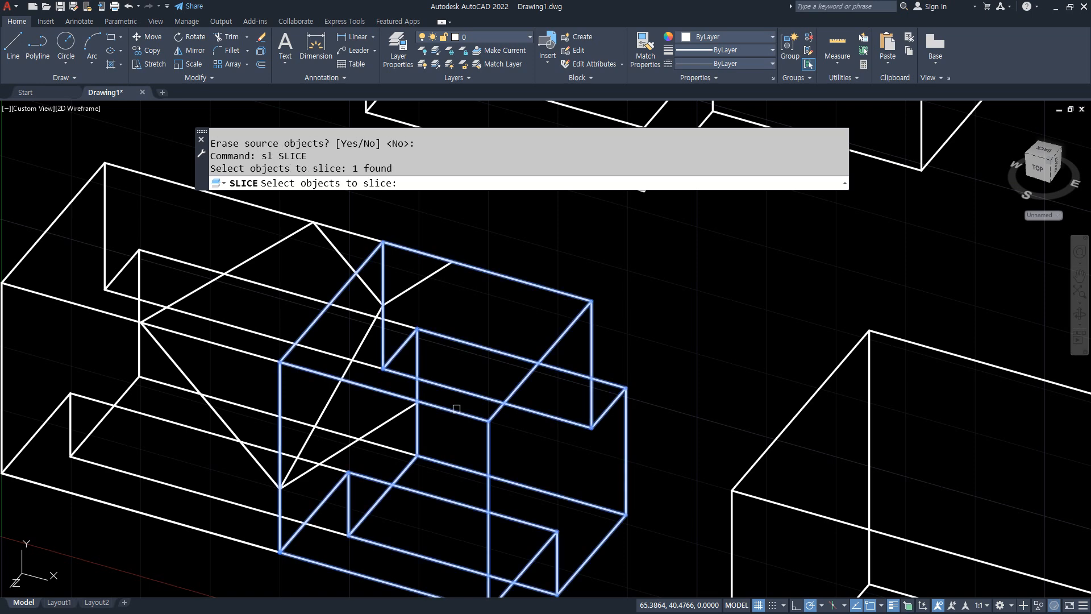
pyautogui.press('Return')
pyautogui.write('3')
pyautogui.press('Return')
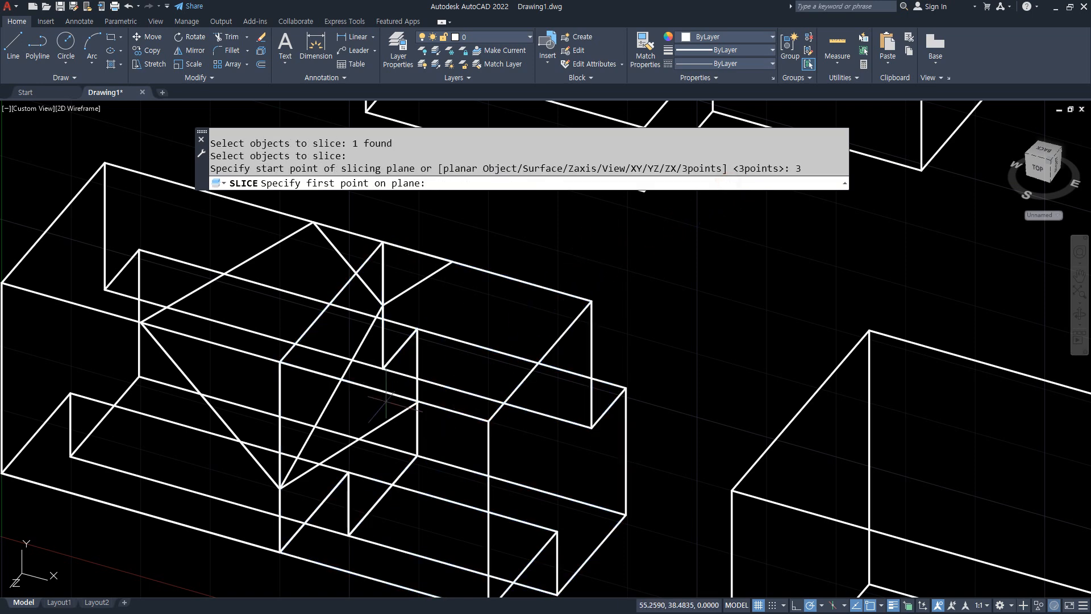
pyautogui.click(419, 401)
pyautogui.click(452, 261)
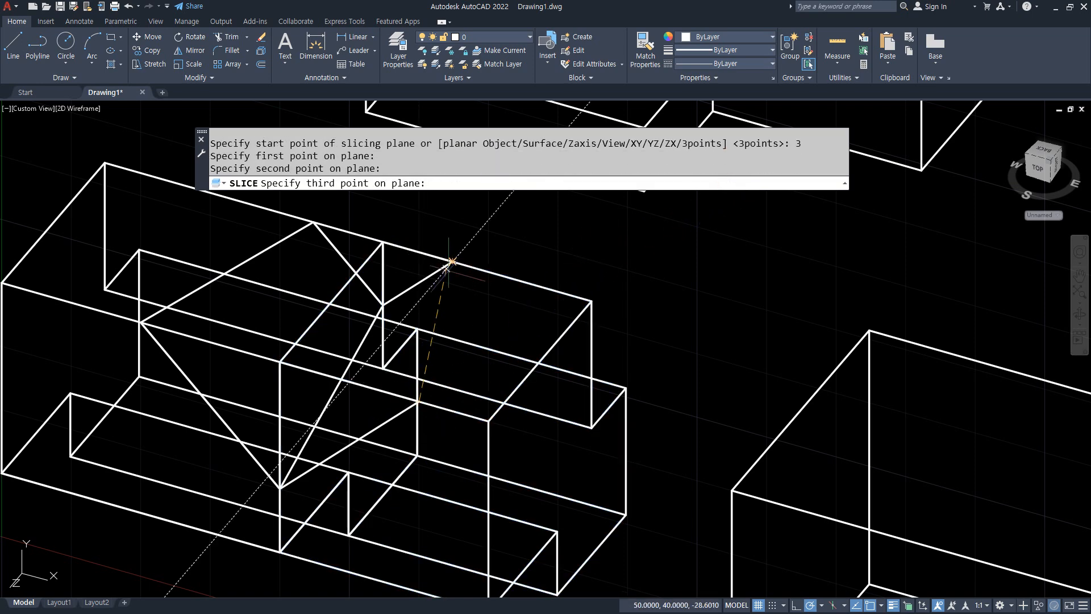
pyautogui.click(280, 488)
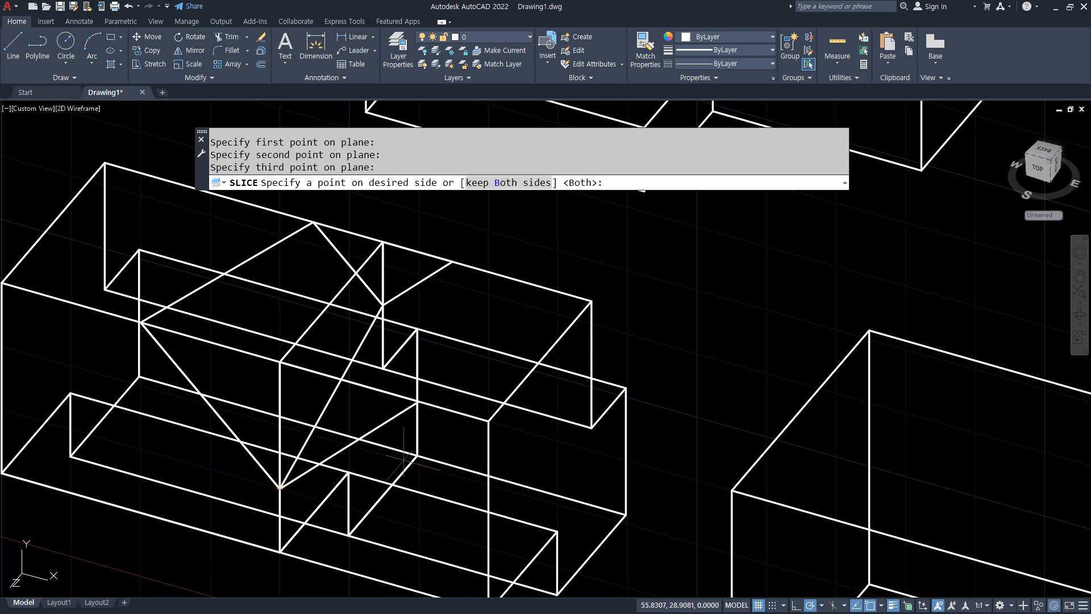
pyautogui.press('Return')
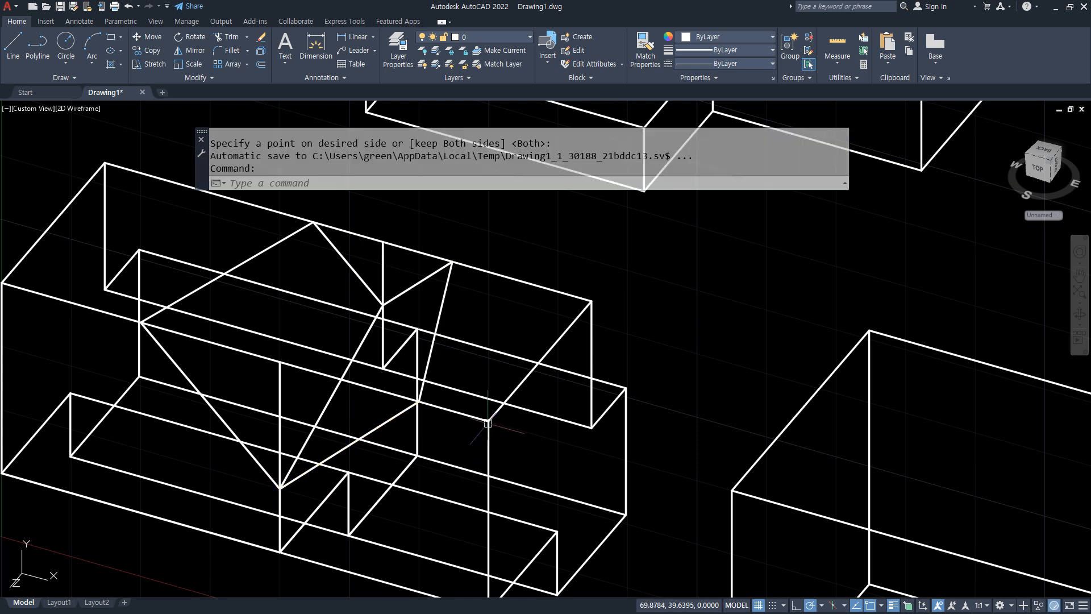
# - Erase the two cut-off wedge pieces together with all guide lines around the V-shaped notch
pyautogui.click(142, 136)
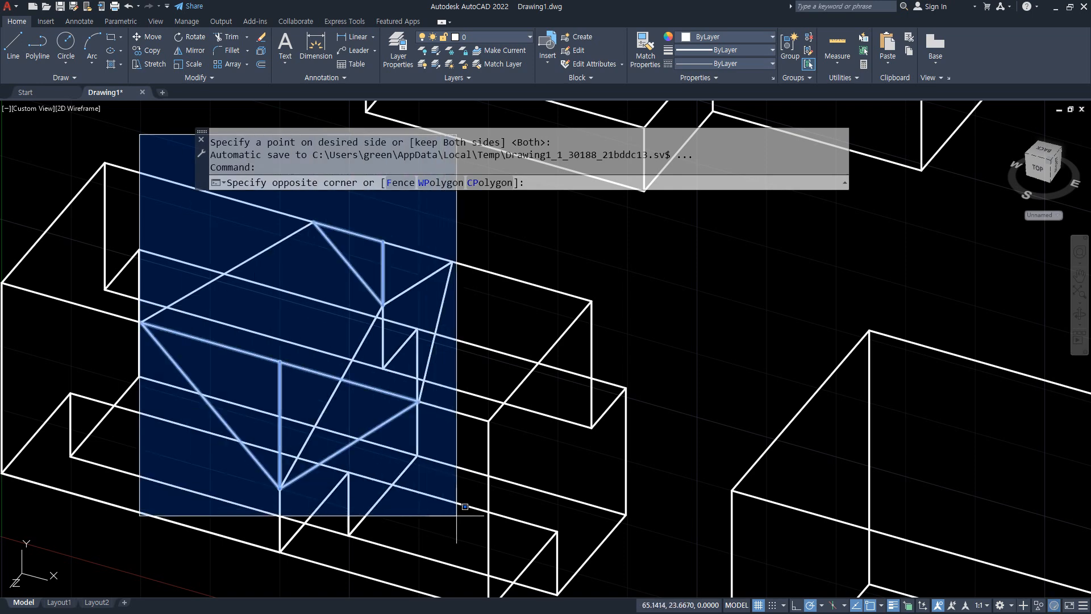
pyautogui.click(471, 534)
pyautogui.write('e')
pyautogui.press('Return')
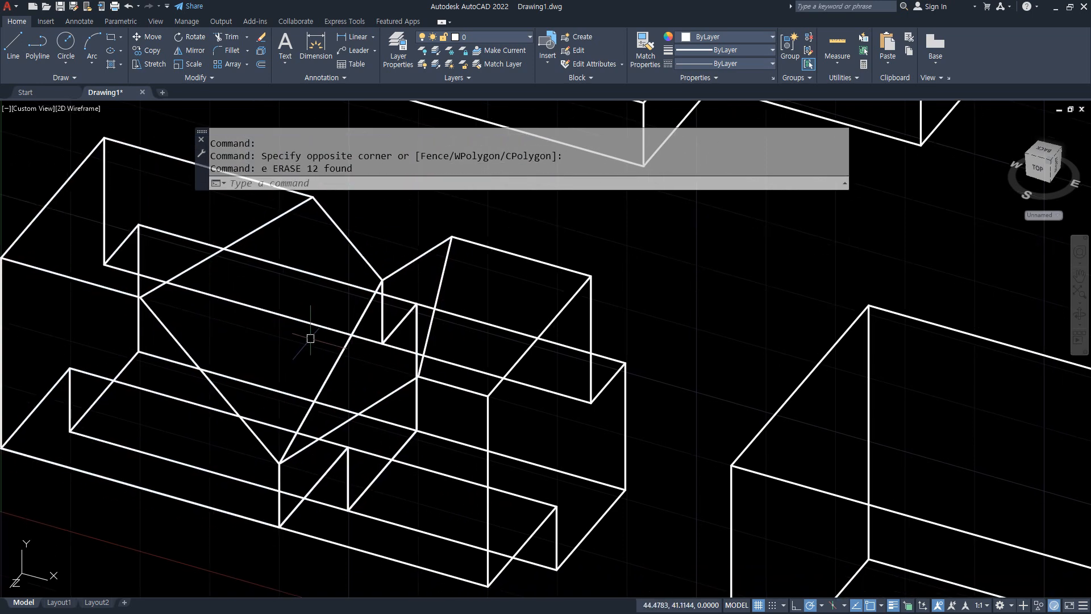
# - Union the remaining left and right solids into a single body
pyautogui.write('uni')
pyautogui.press('Return')
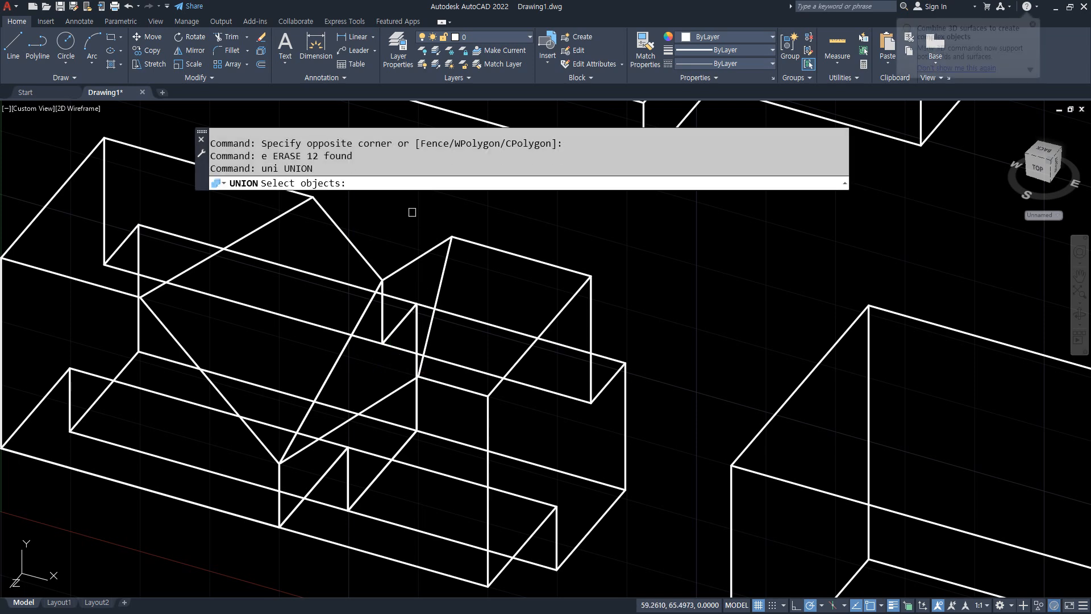
pyautogui.click(414, 212)
pyautogui.click(349, 297)
pyautogui.press('Return')
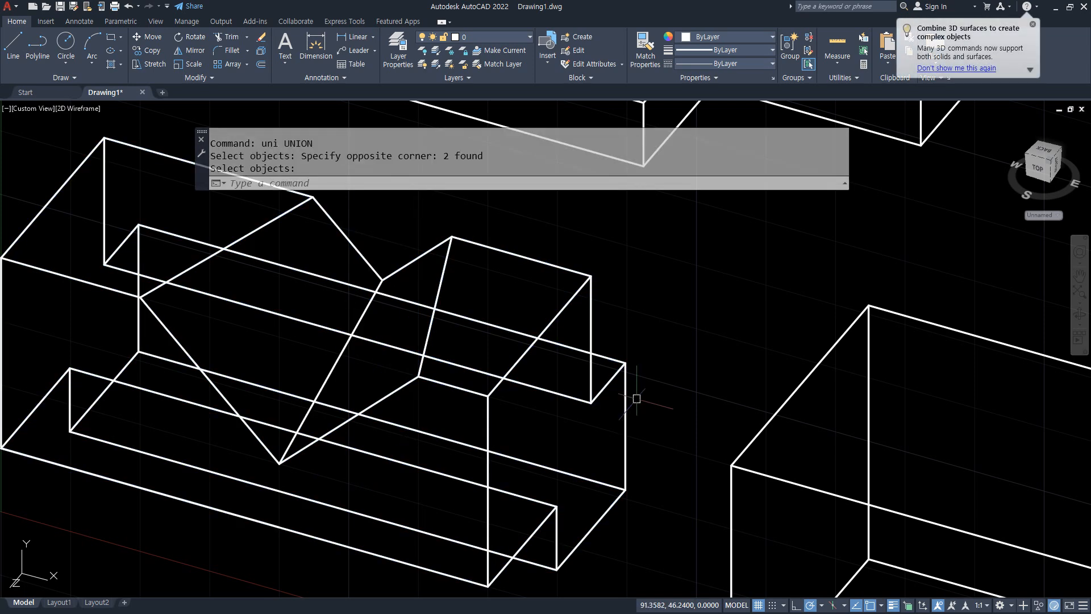
# - Switch to the Notepad lecture notes and append ", LOFT" to the line listing EXTrude and REVolve
pyautogui.scroll(-2, 259, 346)
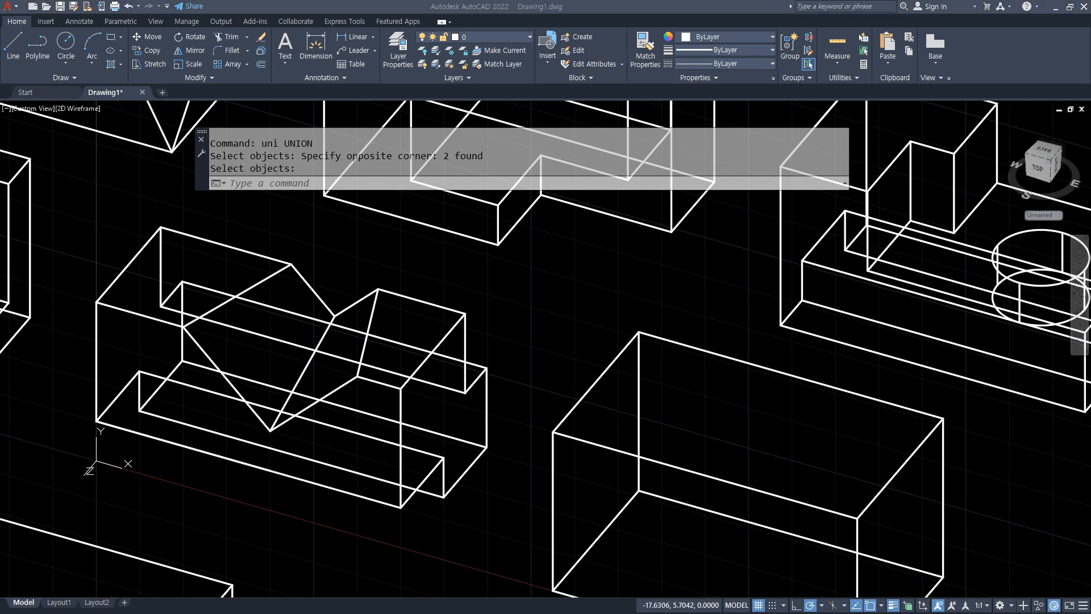
pyautogui.moveTo(0, 222); pyautogui.dragTo(594, 113)
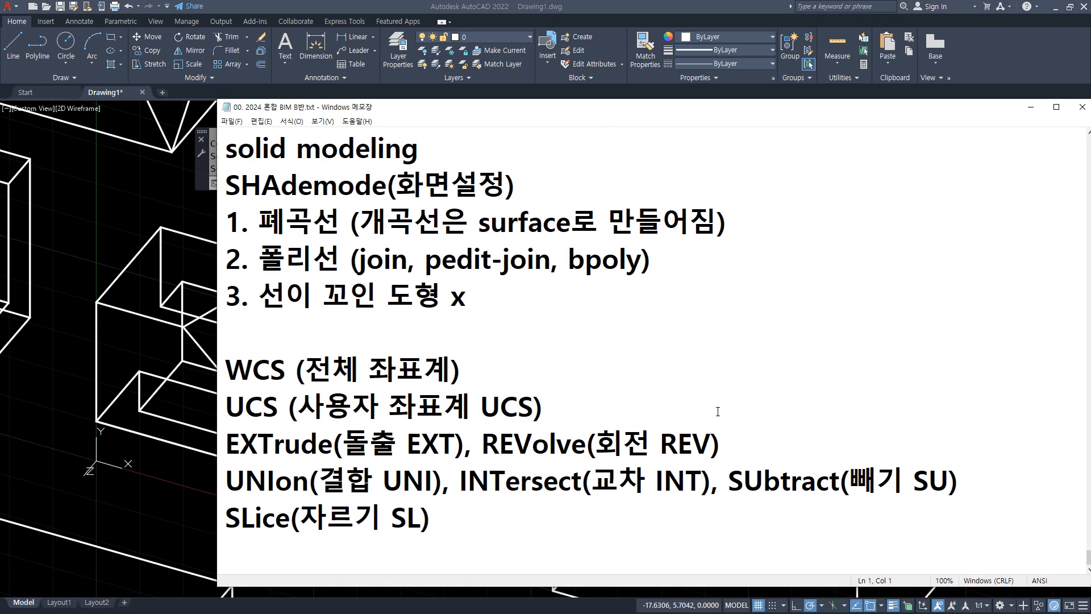
pyautogui.click(765, 444)
pyautogui.write(', LOFT')
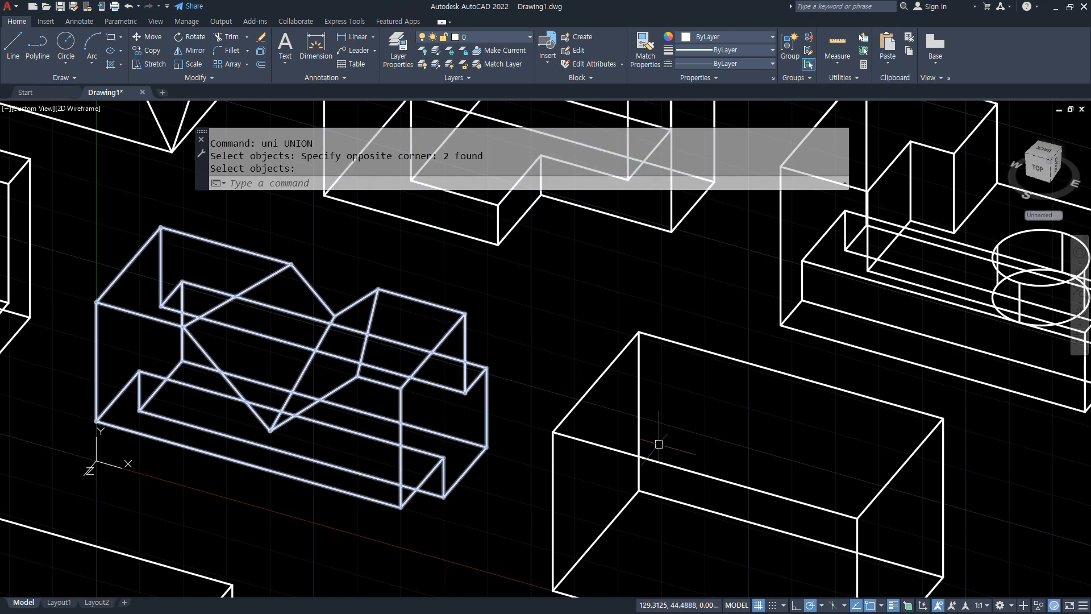
# - Move the UCS origin to the lower left front corner of the next uncut box, accepting the current axis directions
pyautogui.moveTo(653, 441); pyautogui.dragTo(461, 353, button='middle')
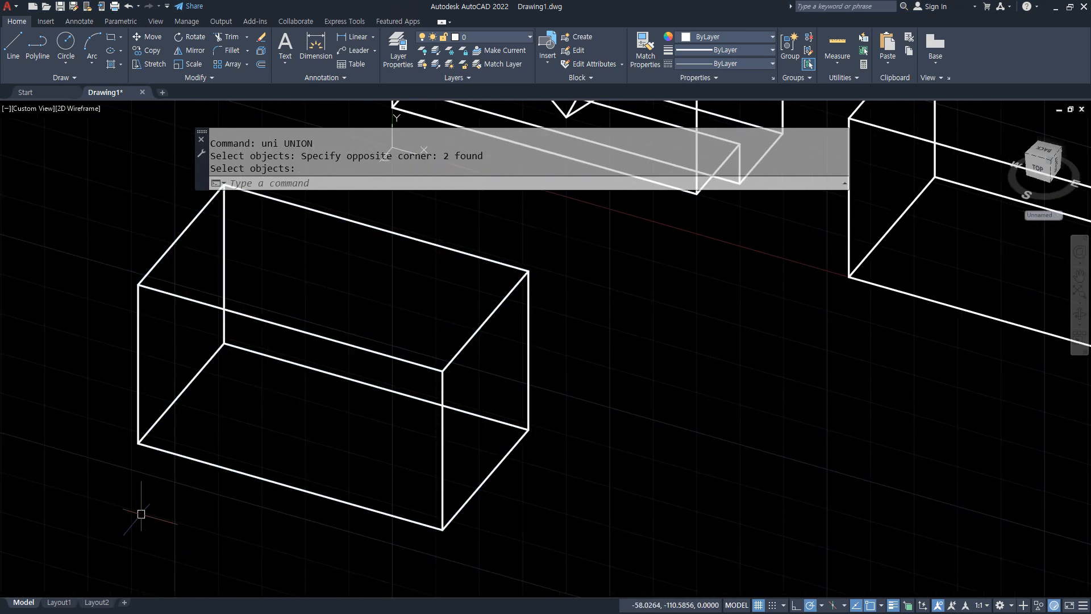
pyautogui.press('Return')
pyautogui.write('ucs')
pyautogui.press('Return')
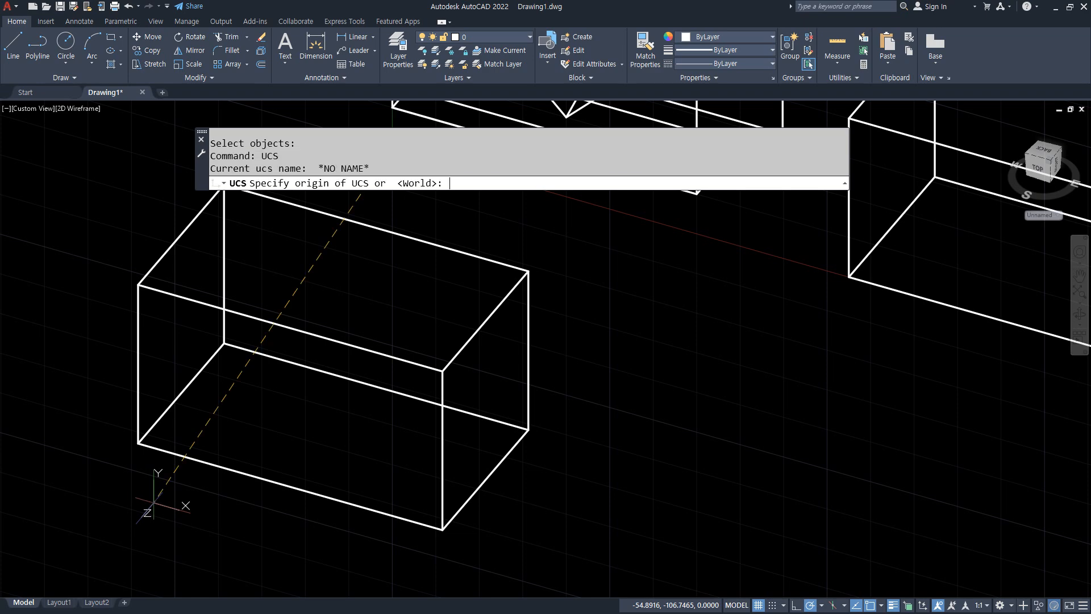
pyautogui.click(138, 442)
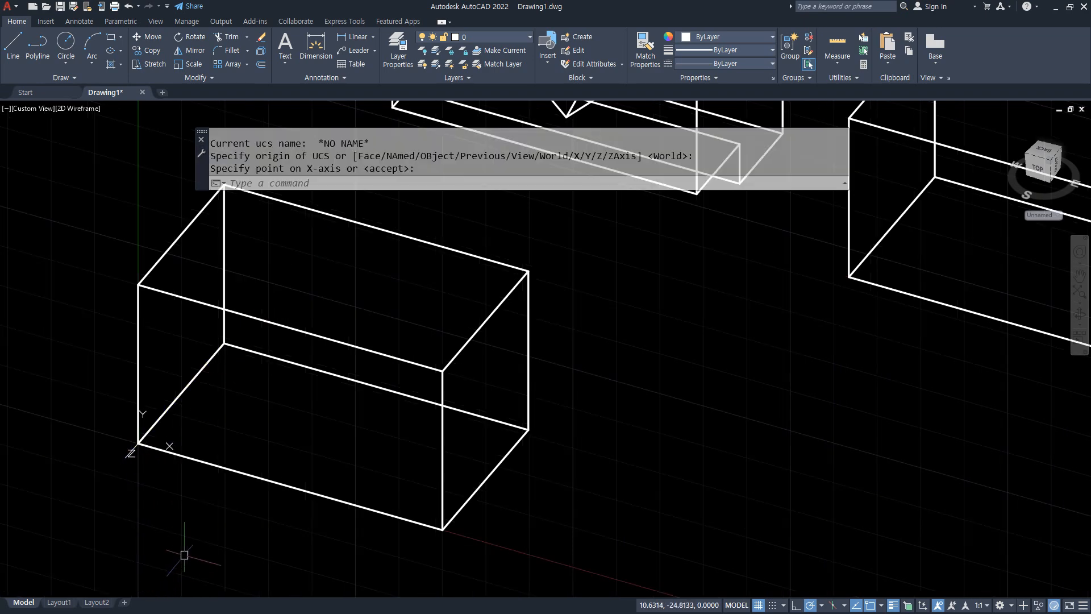
# - Draw a 70 by 10 rectangle on the front face from the box's lower left front corner
pyautogui.write('rec')
pyautogui.press('Return')
pyautogui.click(138, 442)
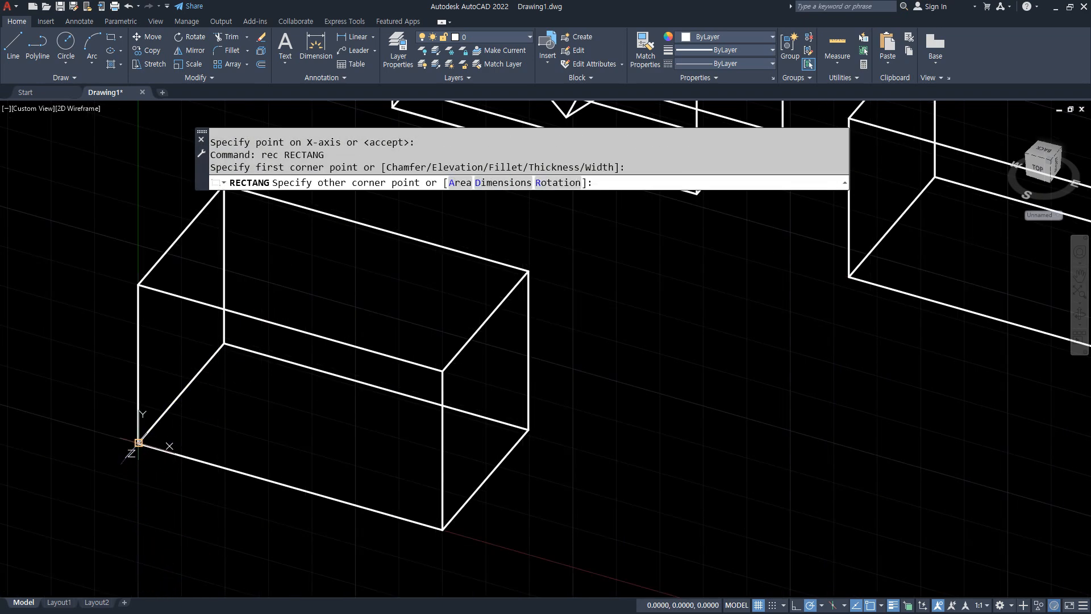
pyautogui.write('@70,10')
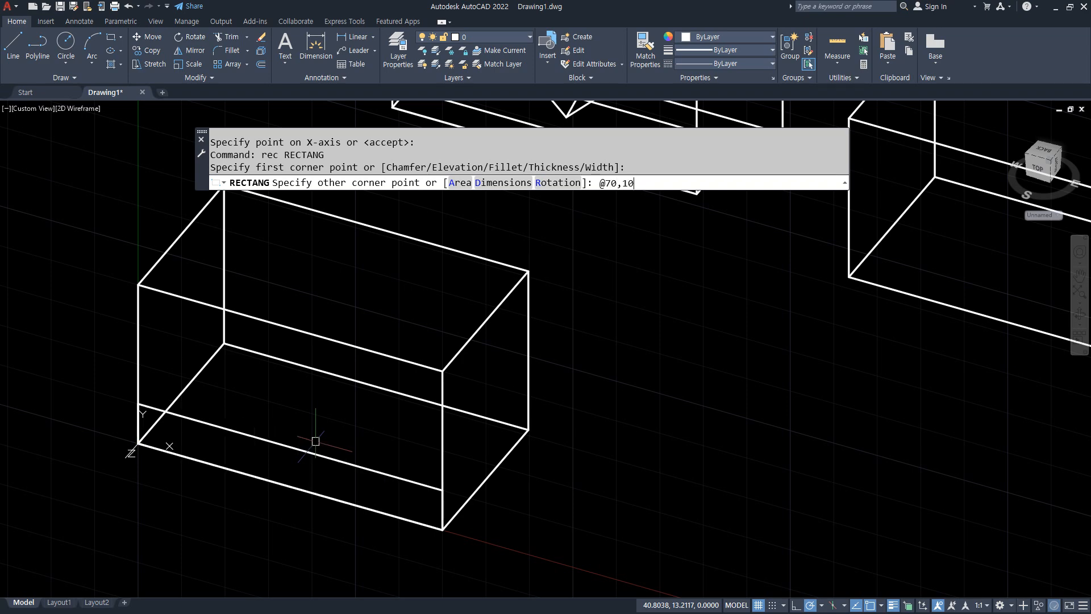
pyautogui.press('Return')
# - Extrude the lower front rectangle by -20 into the box
pyautogui.write('ext')
pyautogui.press('Return')
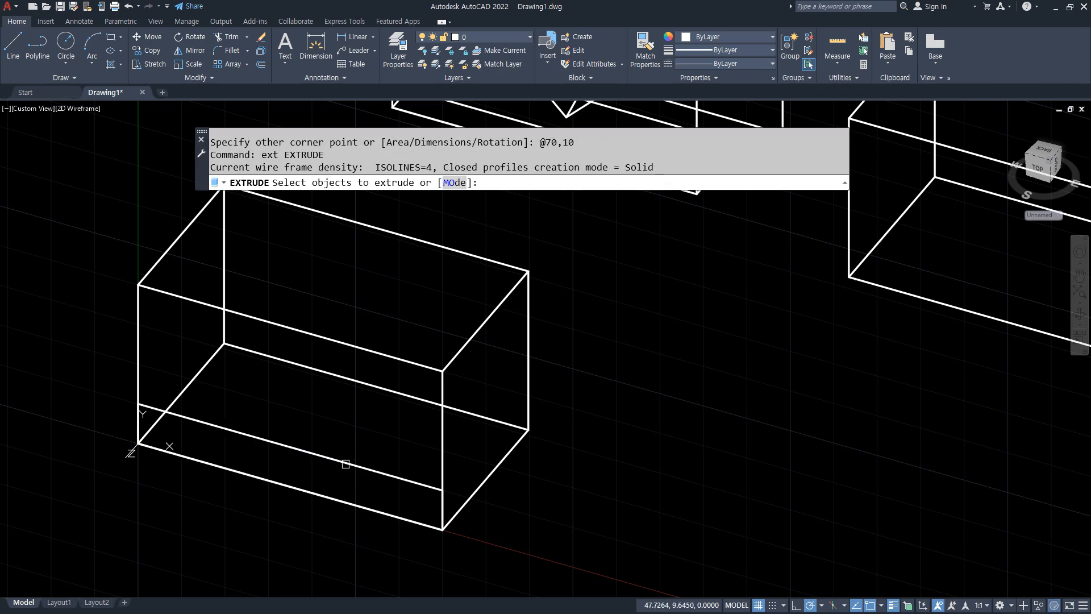
pyautogui.click(347, 457)
pyautogui.press('Return')
pyautogui.write('-20')
pyautogui.press('Return')
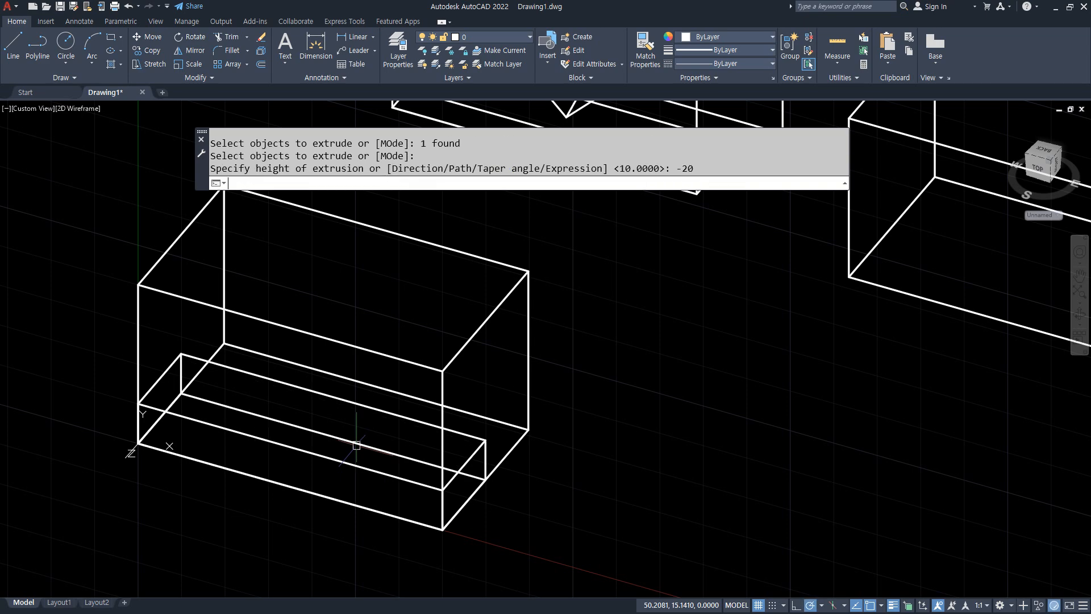
# - Subtract the lower front extrusion from the box
pyautogui.write('su')
pyautogui.press('Return')
pyautogui.click(525, 476)
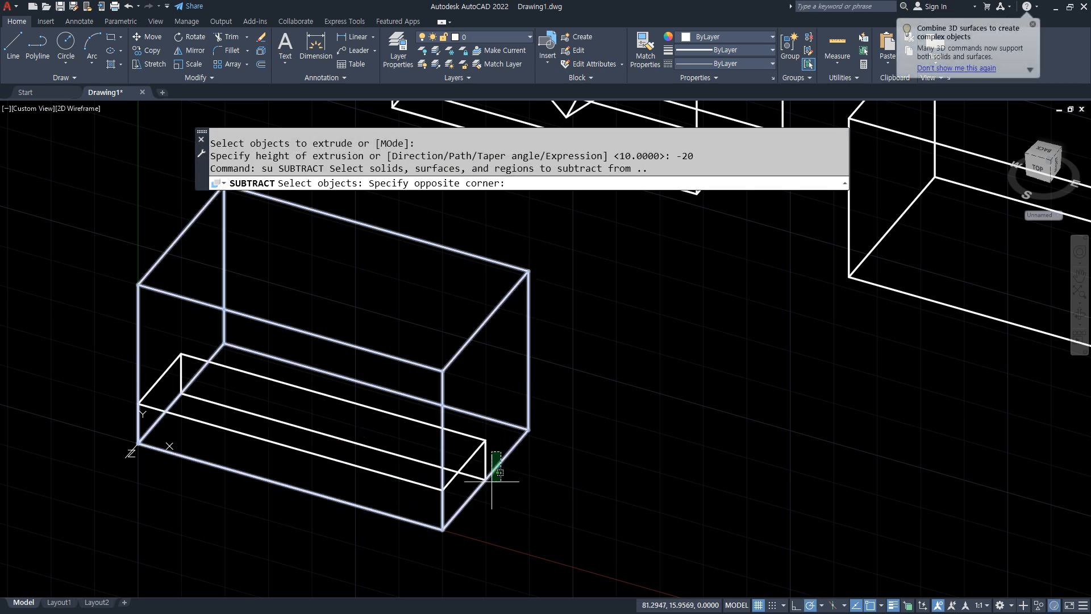
pyautogui.click(505, 492)
pyautogui.click(495, 469)
pyautogui.press('Return')
pyautogui.click(489, 450)
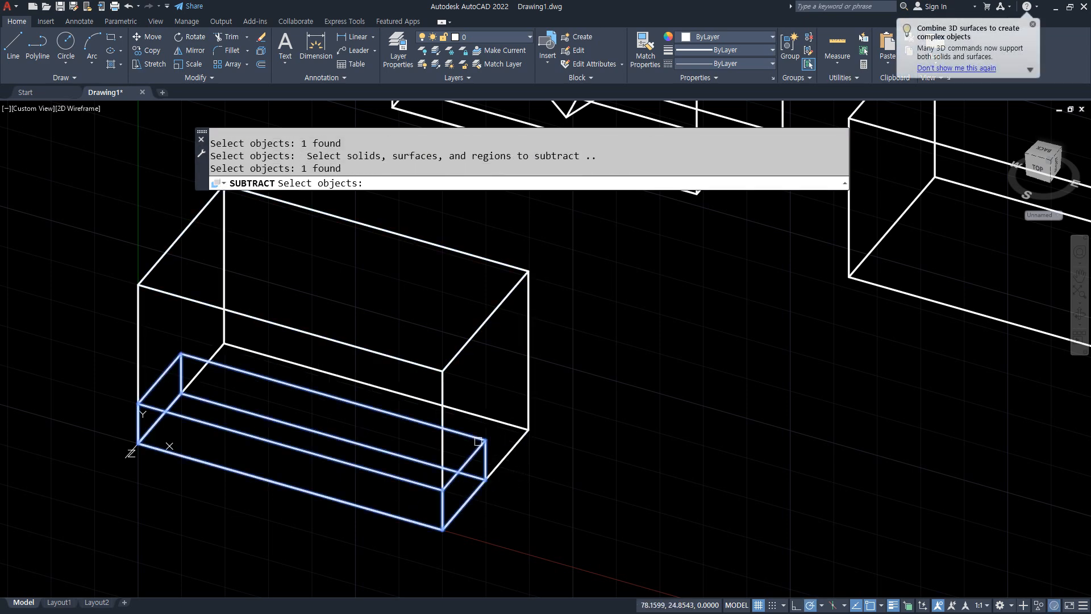
pyautogui.press('Return')
pyautogui.write('rec')
pyautogui.press('Return')
pyautogui.moveTo(216, 230); pyautogui.dragTo(219, 251, button='middle')
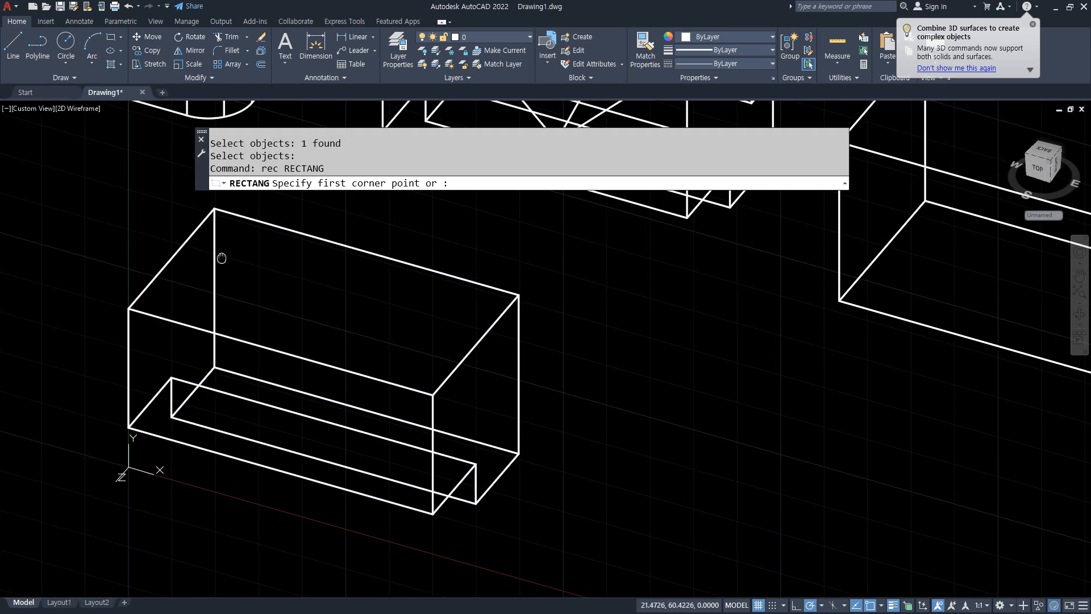
pyautogui.click(213, 211)
pyautogui.write('@')
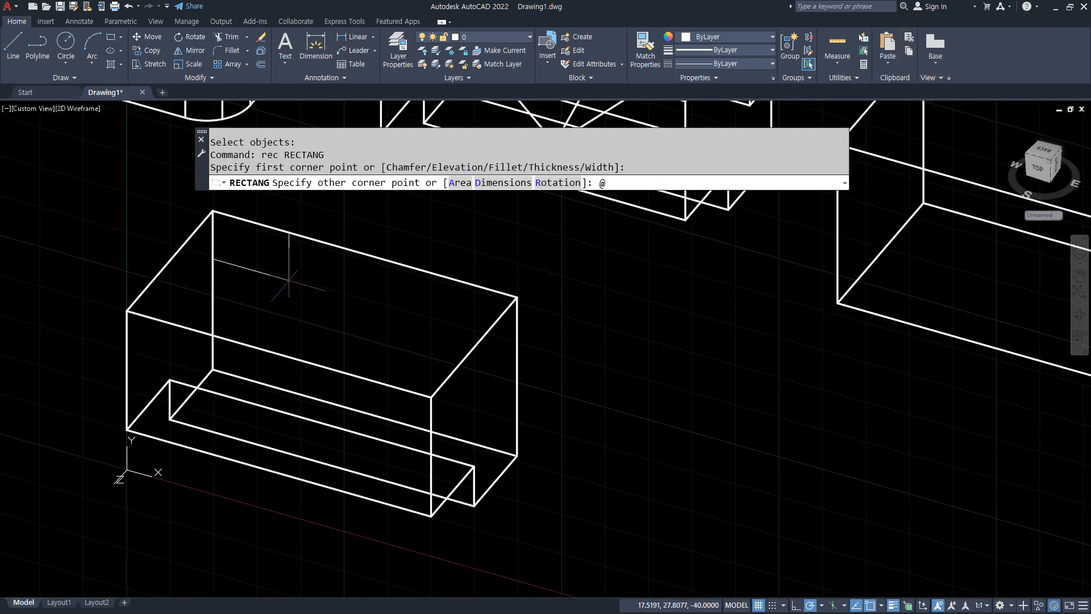
pyautogui.write('70,-20')
pyautogui.press('Return')
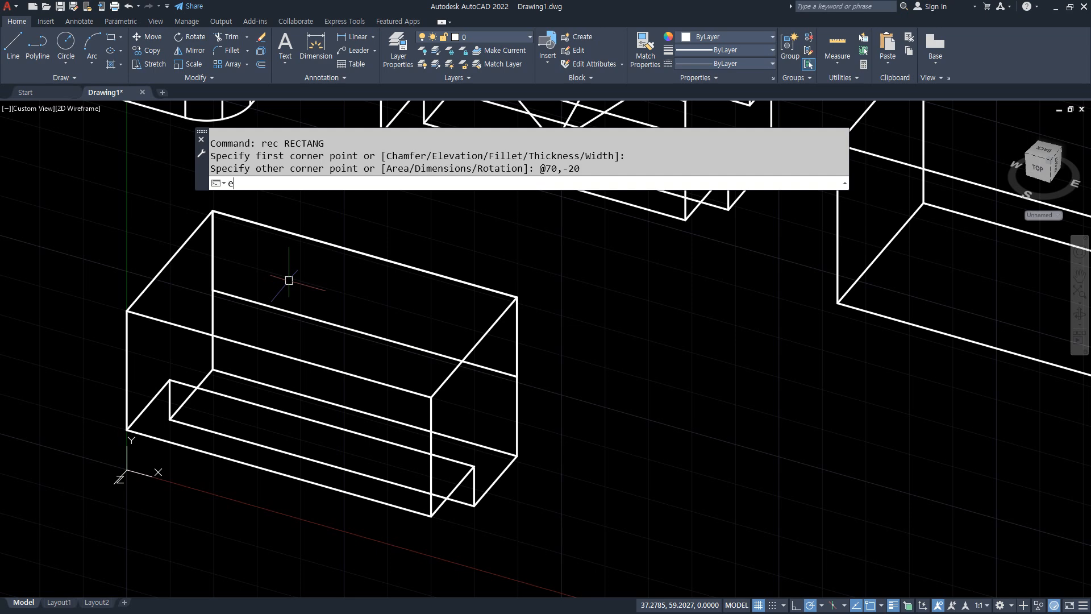
# - Extrude the upper rear rectangle 10 toward the front
pyautogui.write('ext')
pyautogui.press('Return')
pyautogui.click(286, 310)
pyautogui.press('Return')
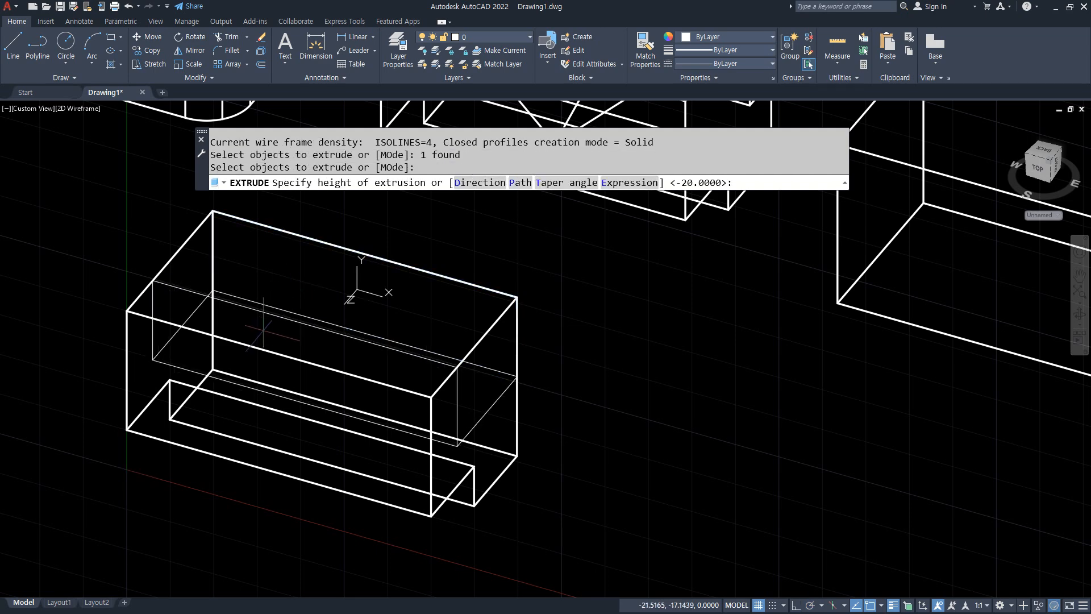
pyautogui.write('10')
pyautogui.press('Return')
# - Subtract the upper rear extrusion from the main body
pyautogui.write('su')
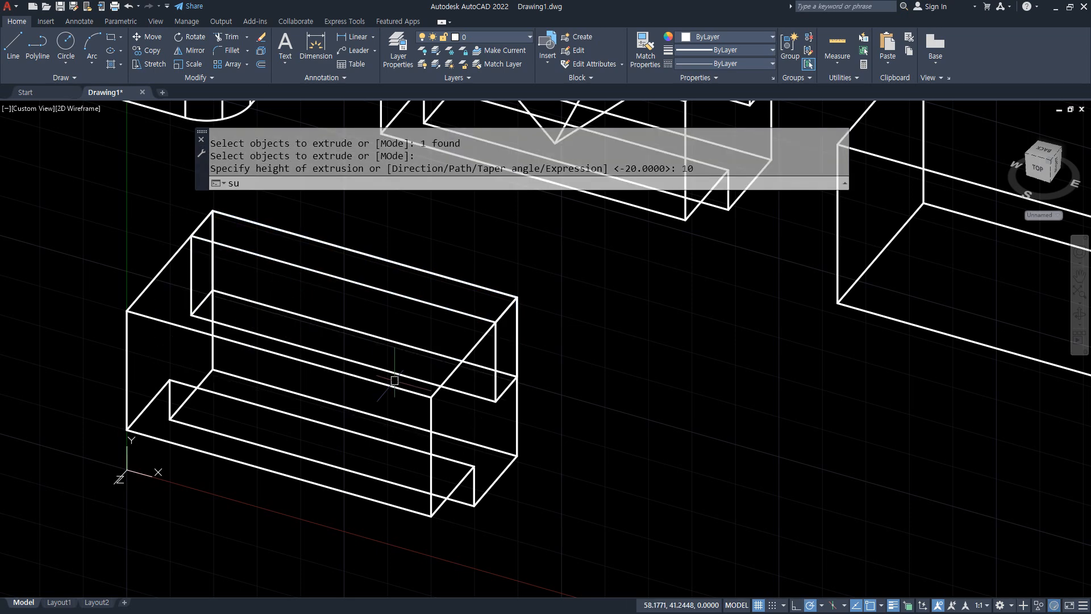
pyautogui.press('Return')
pyautogui.click(491, 485)
pyautogui.press('Return')
pyautogui.click(456, 394)
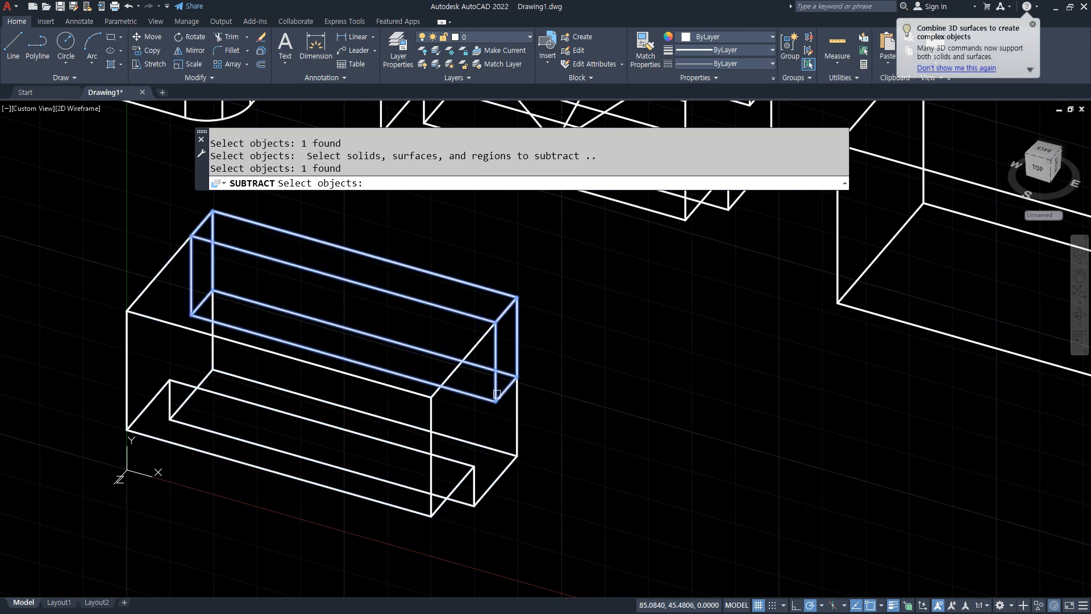
pyautogui.press('Return')
pyautogui.write('l')
pyautogui.press('Return')
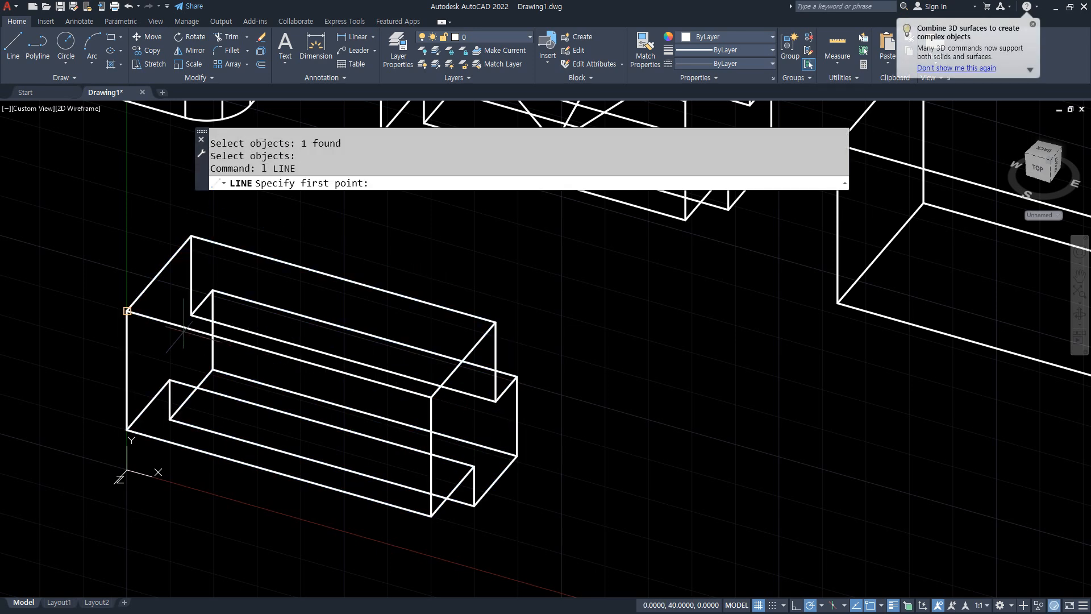
pyautogui.click(401, 388)
pyautogui.press('Escape')
# - Draw guide lines from the front face's upper left corner, 40 along the upper edge and 20 straight down
pyautogui.press('Return')
pyautogui.click(126, 311)
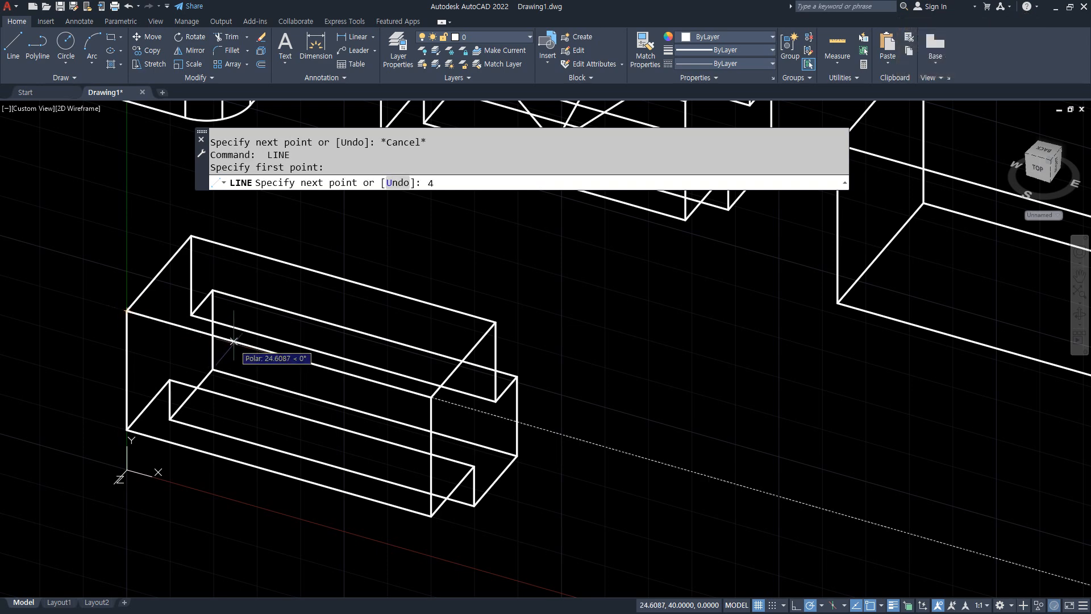
pyautogui.press('Return')
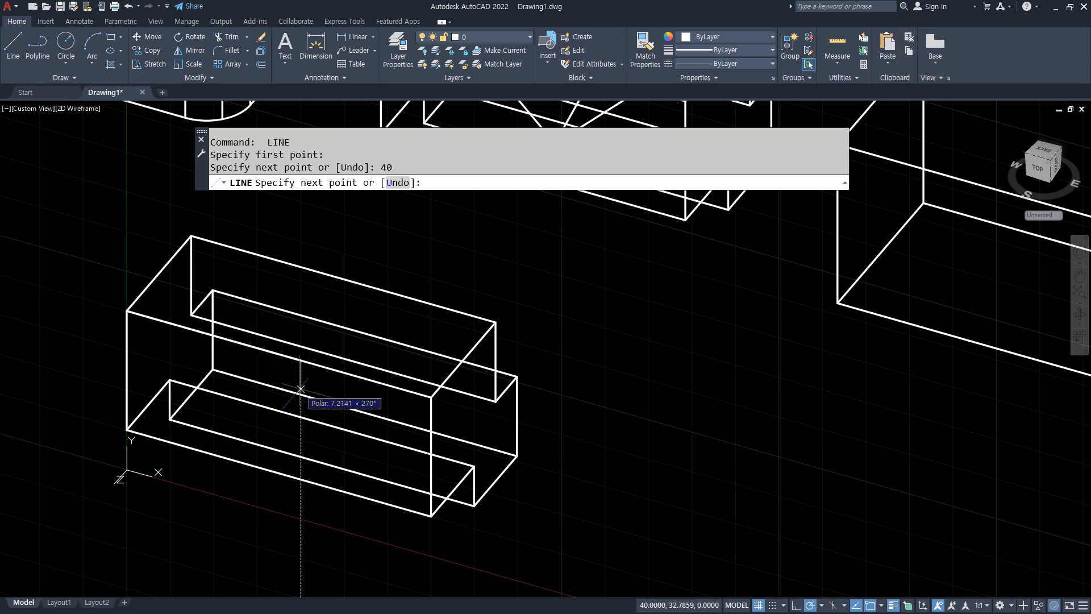
pyautogui.write('20')
pyautogui.press('Return')
pyautogui.press('Escape')
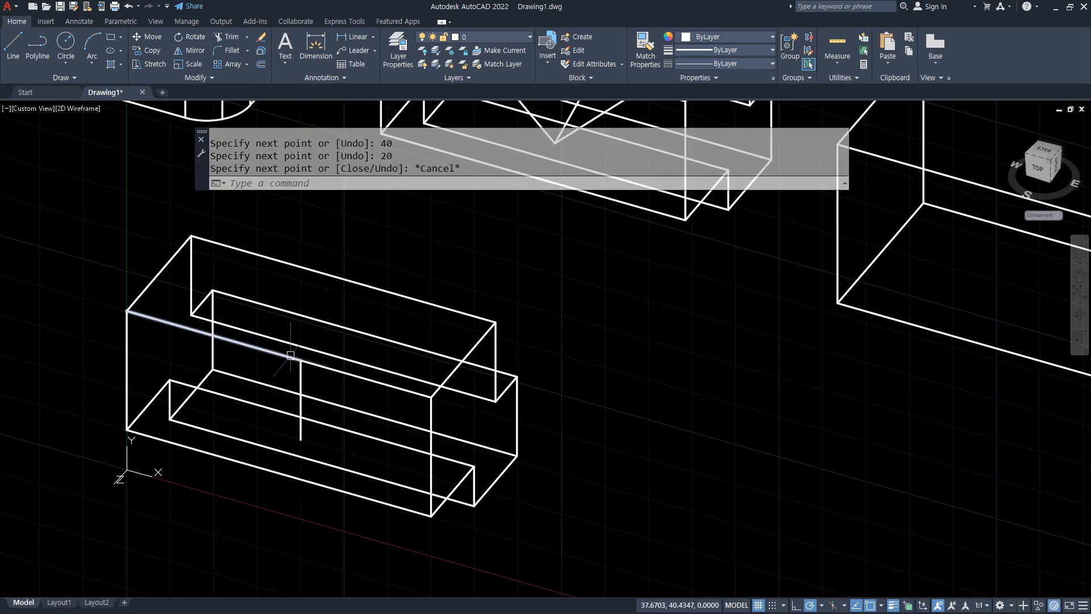
# - Erase the 40-long guide line on the front face's upper edge
pyautogui.scroll(2, 294, 358)
pyautogui.click(281, 359)
pyautogui.write('e')
pyautogui.press('Return')
# - Draw a 20-long line along the front upper edge, rightward from the vertical guide's upper end
pyautogui.write('l')
pyautogui.press('Return')
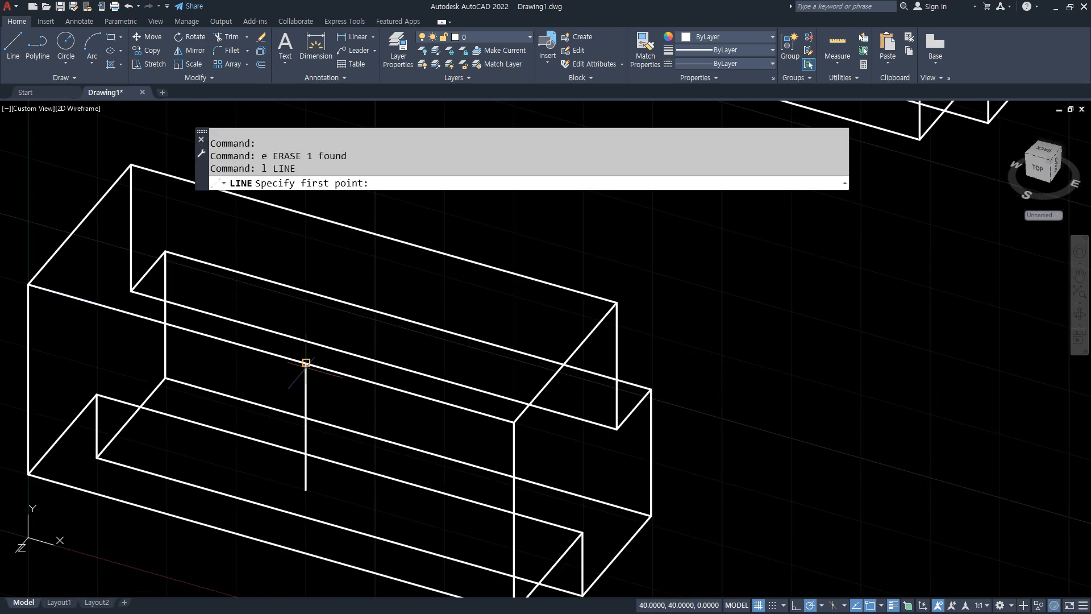
pyautogui.click(306, 363)
pyautogui.write('20')
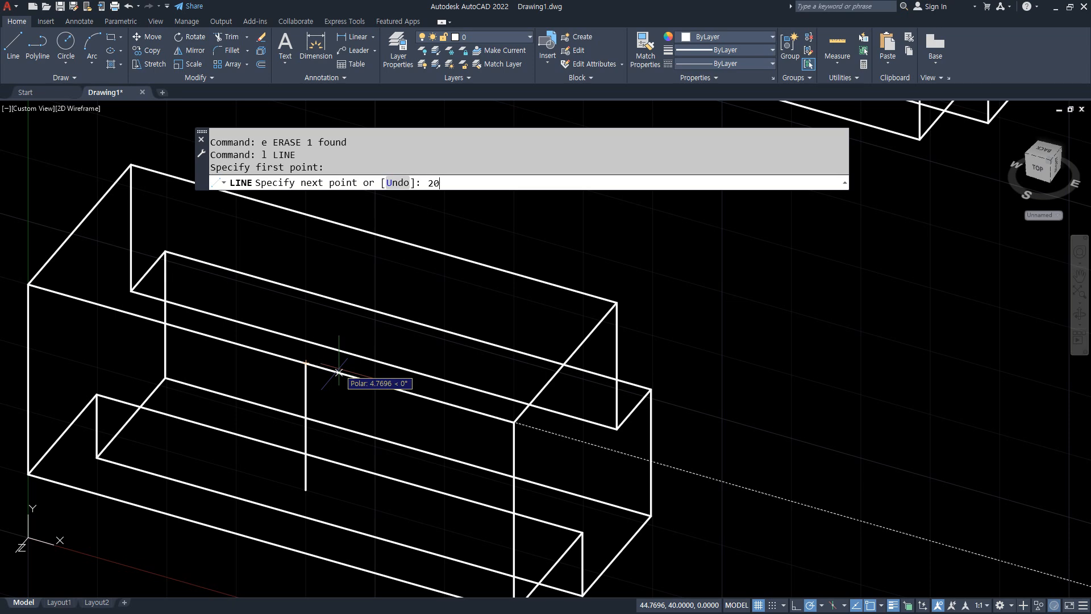
pyautogui.press('Return')
pyautogui.press('Return')
# - Draw a line 20 leftward from the vertical guide's upper end, down to its lower end and up to the right guide's end
pyautogui.press('Return')
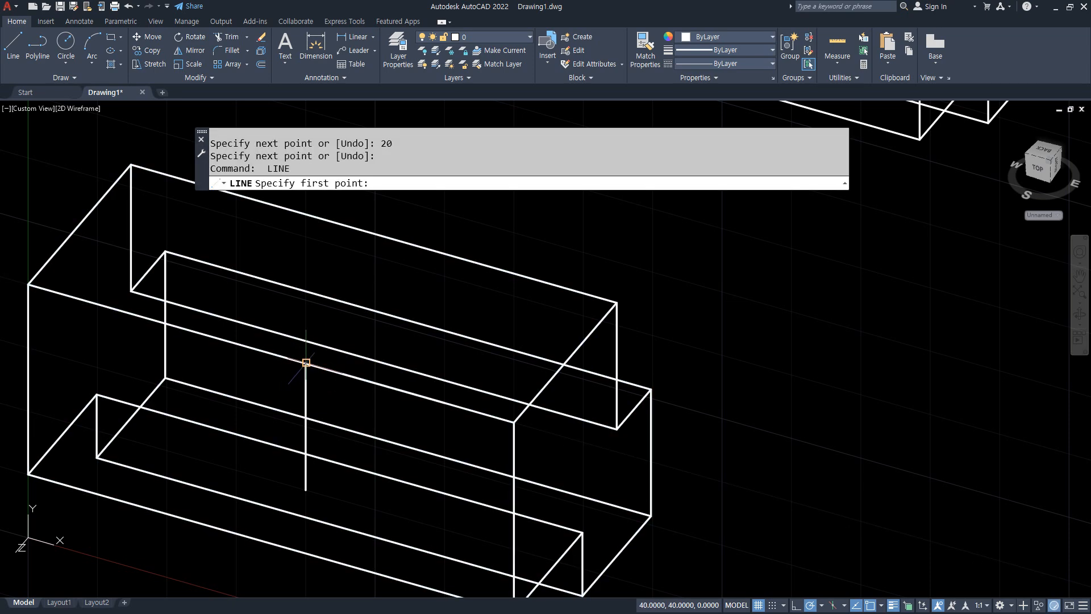
pyautogui.click(306, 362)
pyautogui.write('20')
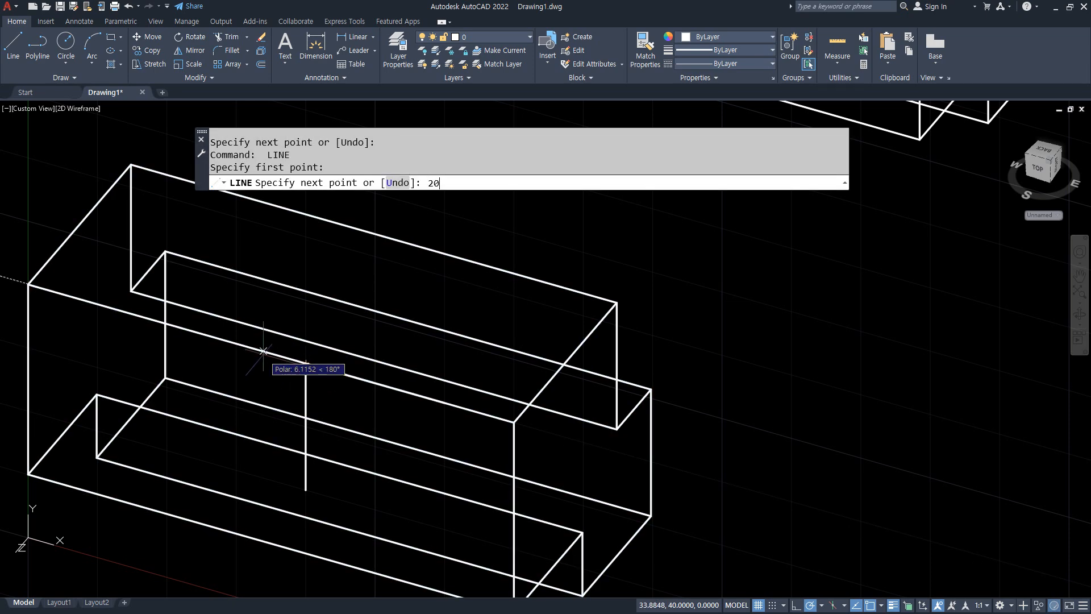
pyautogui.press('Return')
pyautogui.click(305, 489)
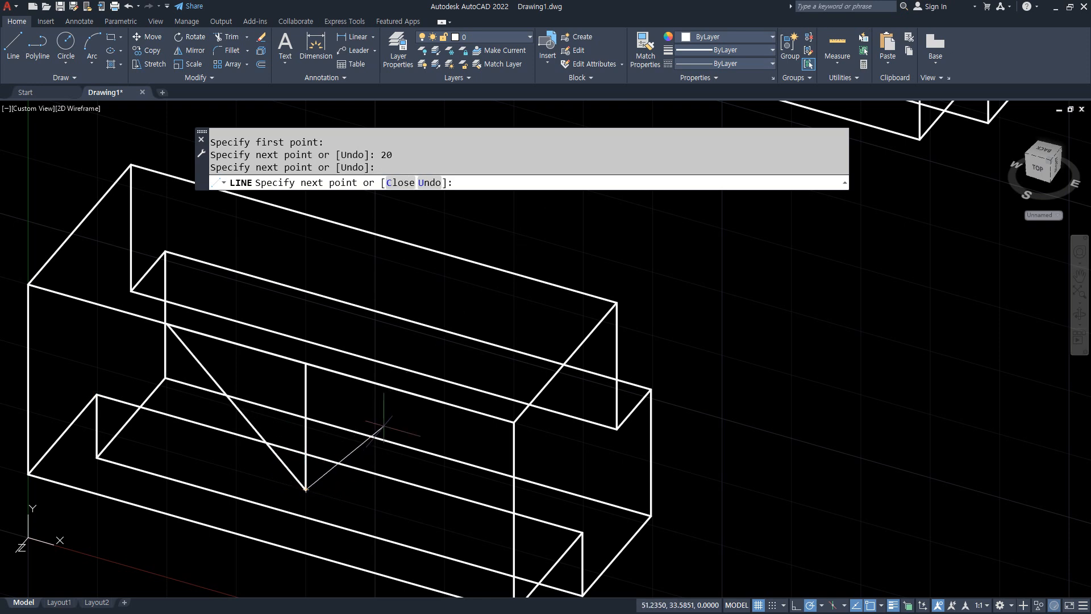
pyautogui.press('Escape')
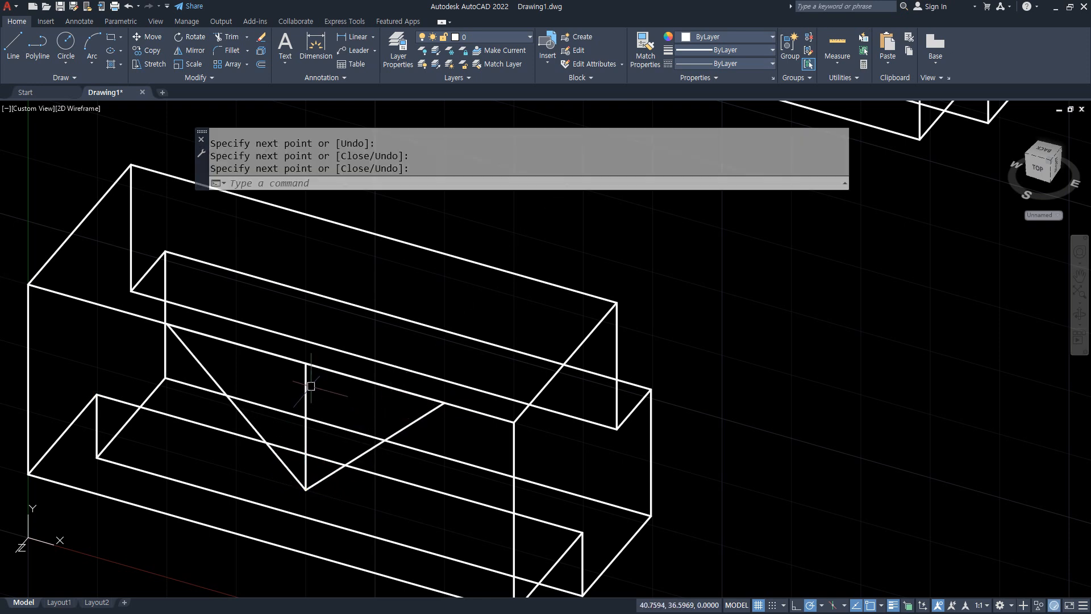
# - Erase the vertical guide line in the middle of the V outline
pyautogui.click(308, 379)
pyautogui.click(292, 431)
pyautogui.write('e')
pyautogui.press('Return')
pyautogui.click(307, 370)
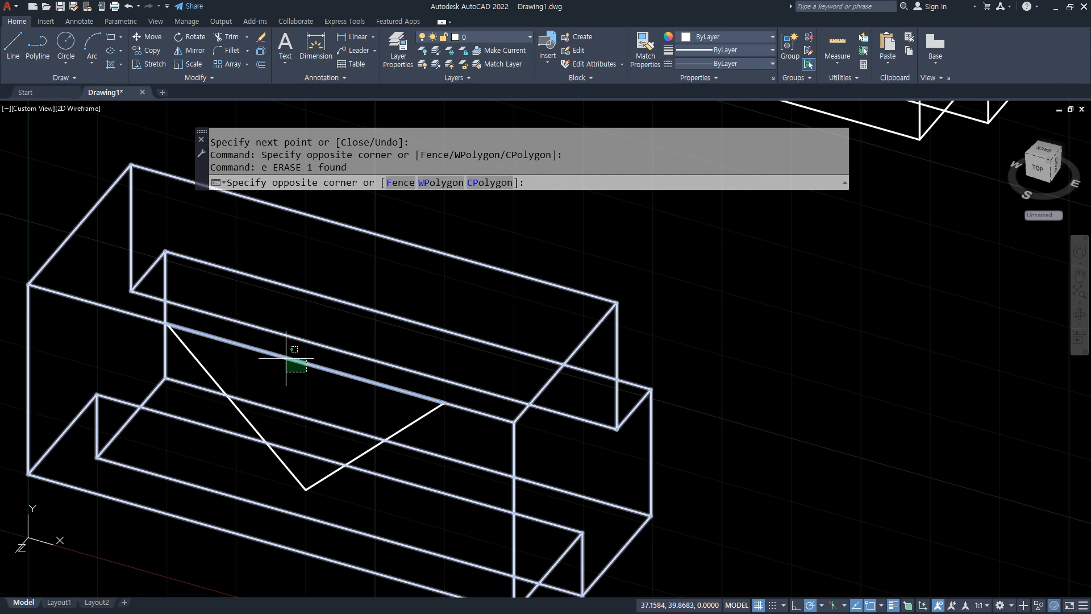
pyautogui.click(285, 375)
pyautogui.press('Escape')
pyautogui.press('Escape')
# - Erase the two horizontal guide lines along the top of the V outline
pyautogui.click(273, 357)
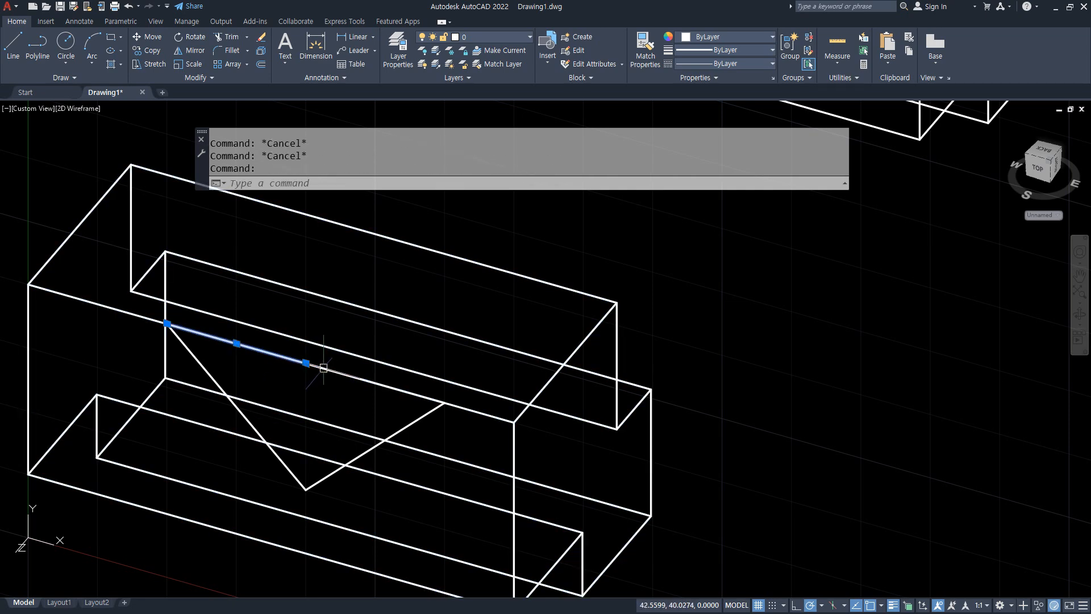
pyautogui.click(322, 369)
pyautogui.press('Delete')
pyautogui.write('l')
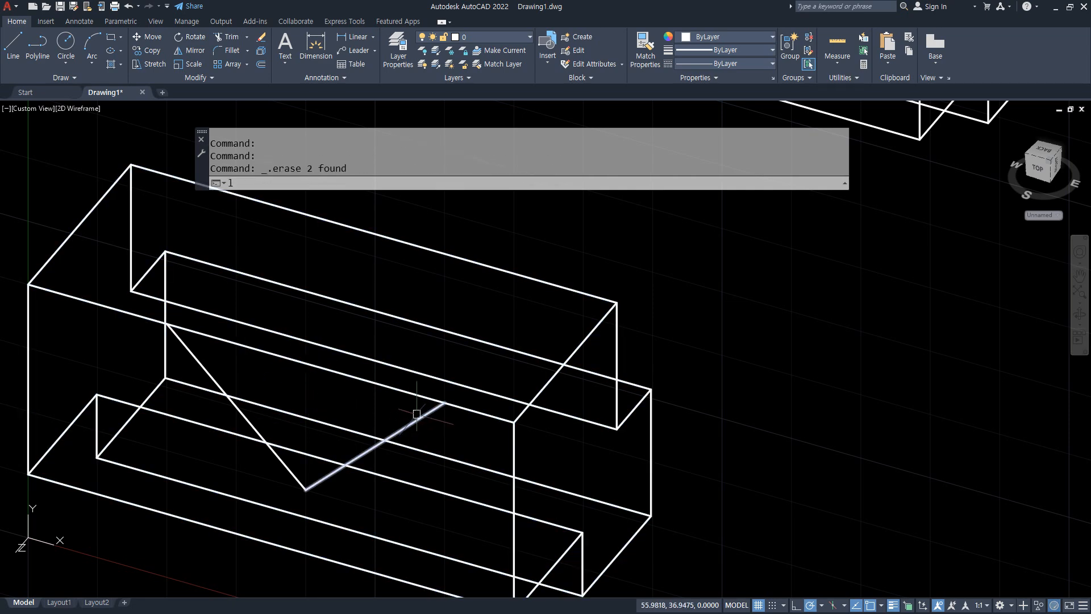
pyautogui.write('l')
pyautogui.press('Return')
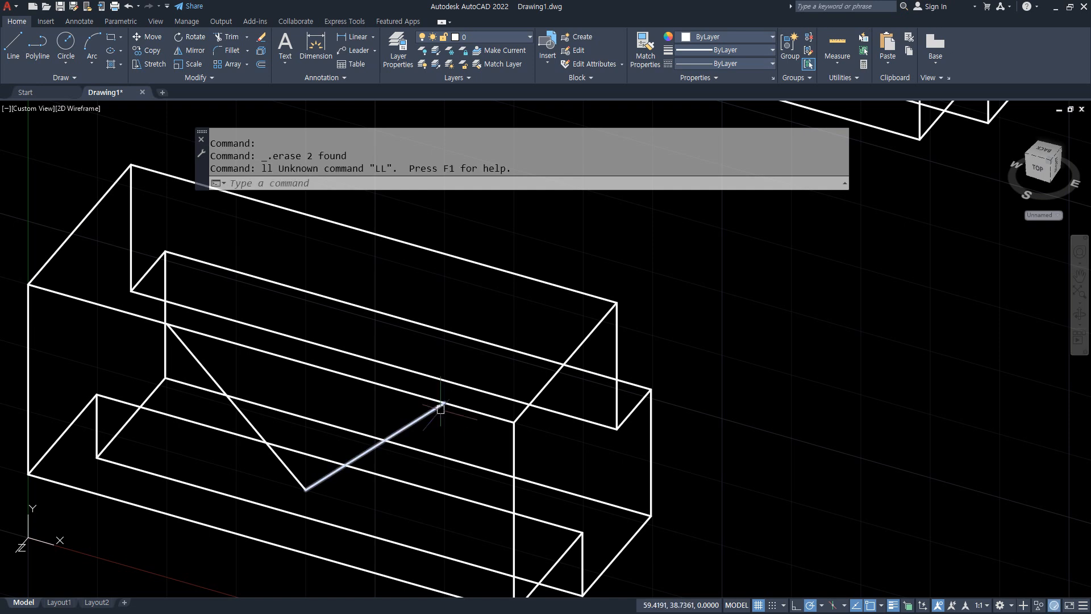
pyautogui.press('Escape')
pyautogui.press('Escape')
# - Close the V outline on the front face with a single line between the upper ends of its two diagonals
pyautogui.write('l')
pyautogui.press('Return')
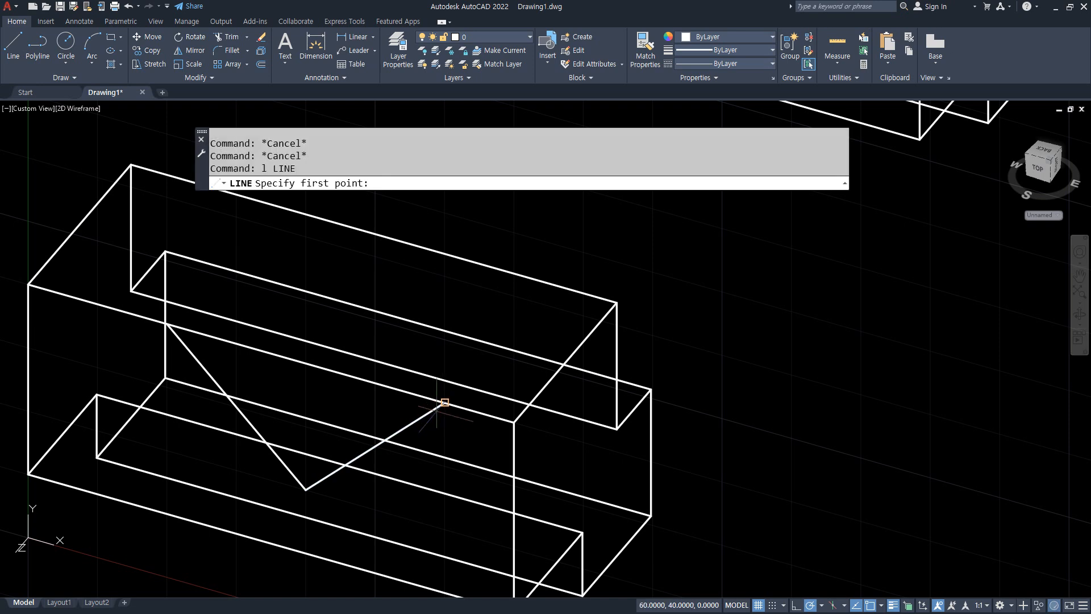
pyautogui.click(442, 403)
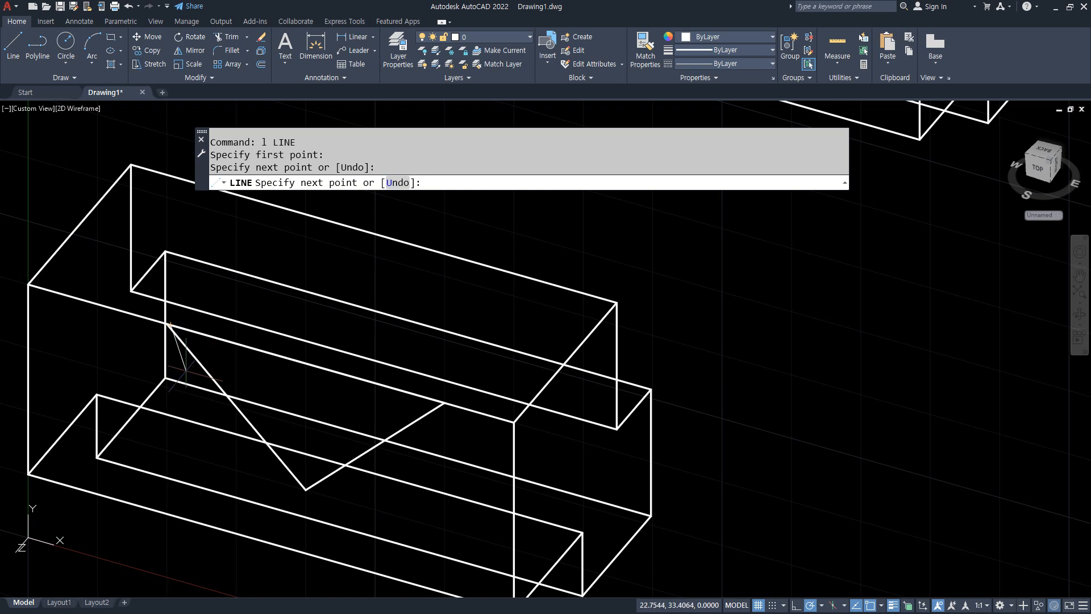
pyautogui.hotkey('ctrl', 'z')
pyautogui.click(168, 324)
pyautogui.press('Return')
pyautogui.moveTo(227, 267); pyautogui.dragTo(206, 301, button='middle')
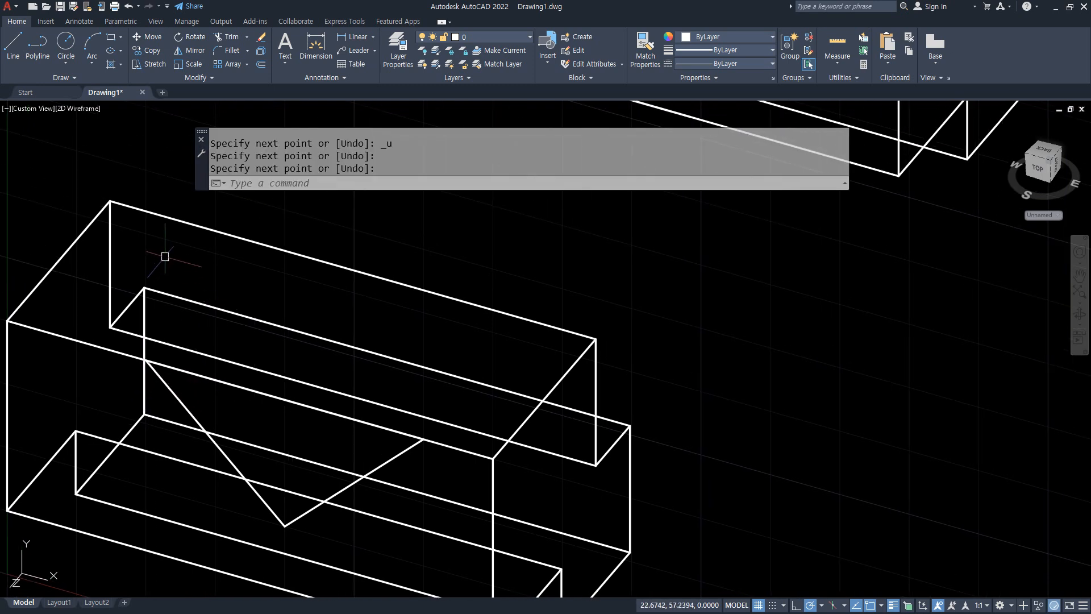
# - Draw a line from the block's upper rear left corner, 40 rightward along the top edge and 10 straight down
pyautogui.write('l')
pyautogui.press('Return')
pyautogui.click(110, 201)
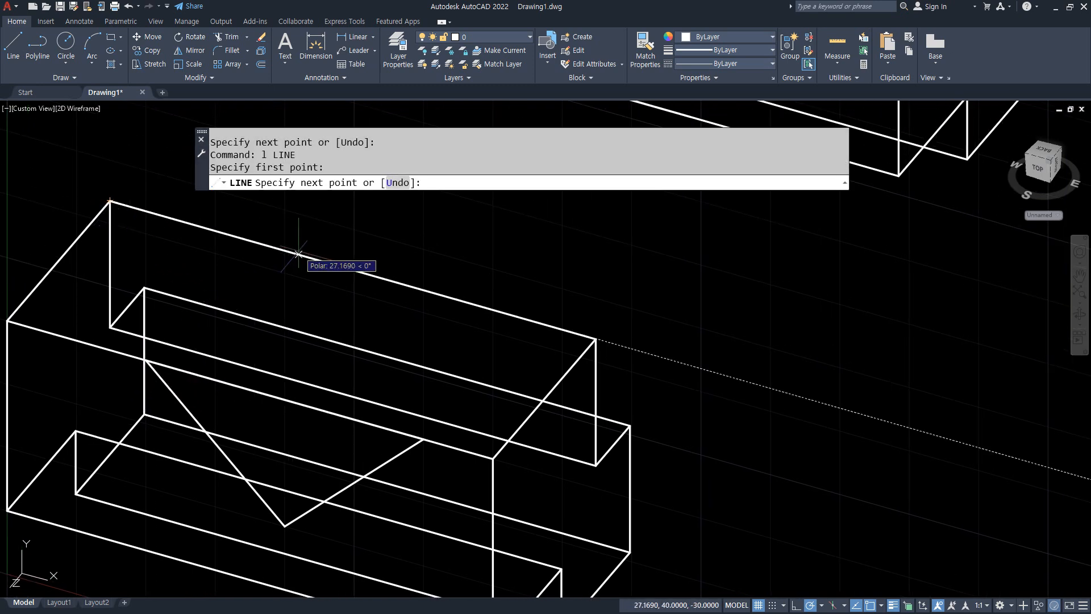
pyautogui.write('40')
pyautogui.press('Return')
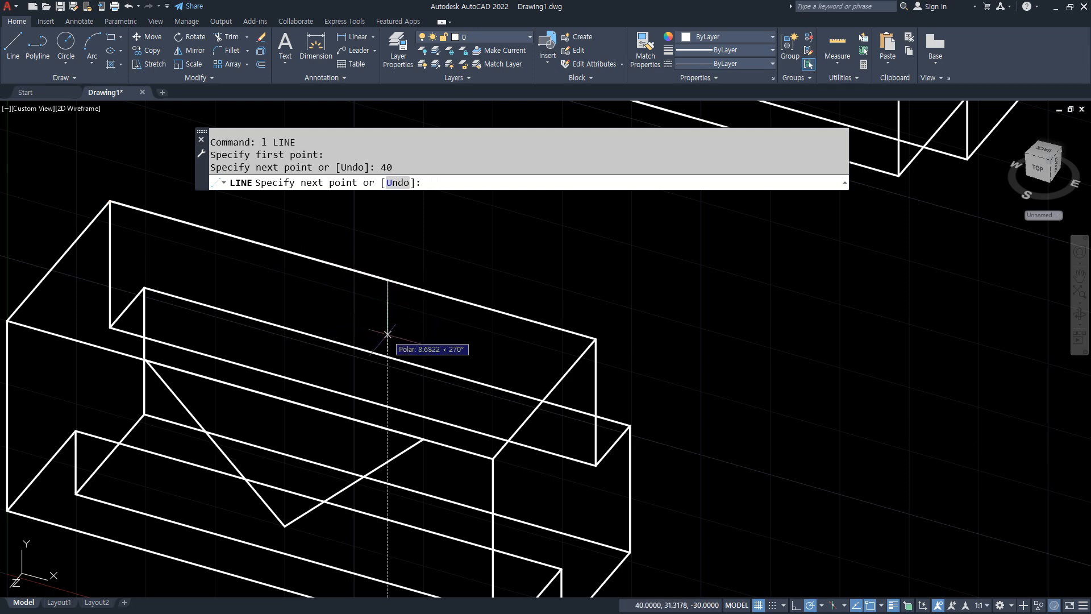
pyautogui.press('Return')
pyautogui.press('Return')
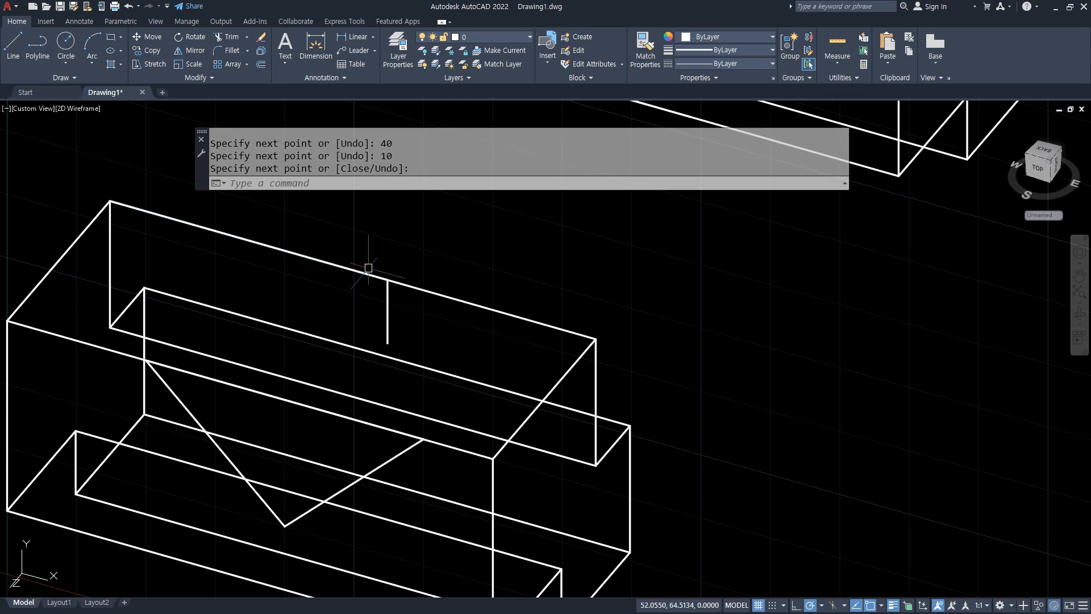
# - Erase the 40-long guide line along the block's upper rear edge
pyautogui.click(363, 273)
pyautogui.write('e')
pyautogui.press('Return')
# - From the rear vertical guide's upper end, draw lines 10 leftward, 20 back rightward, down to the guide's lower end and up to the left end
pyautogui.write('l')
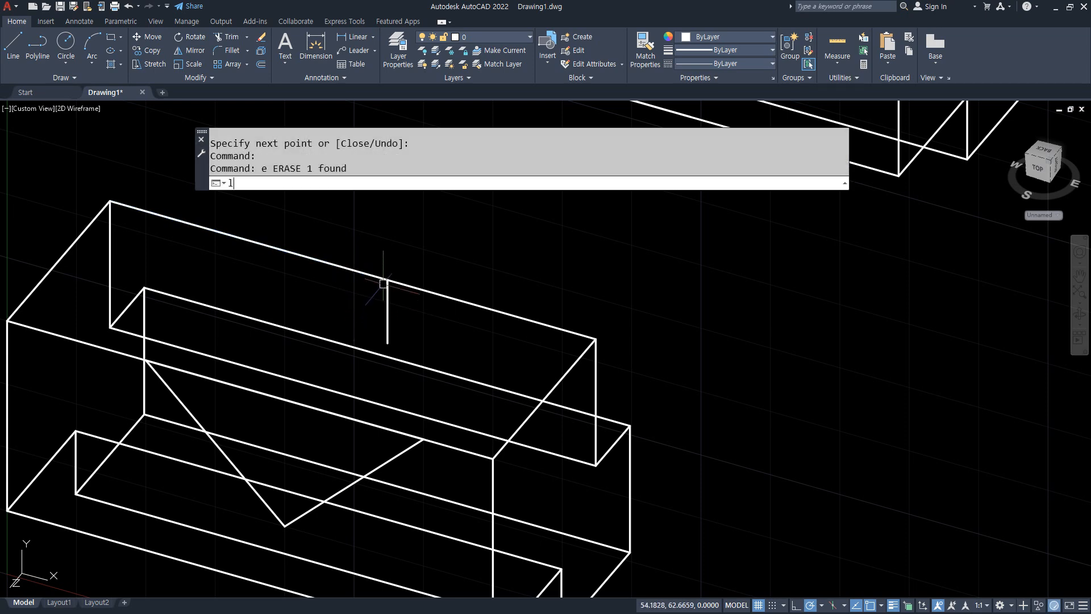
pyautogui.press('Return')
pyautogui.click(387, 280)
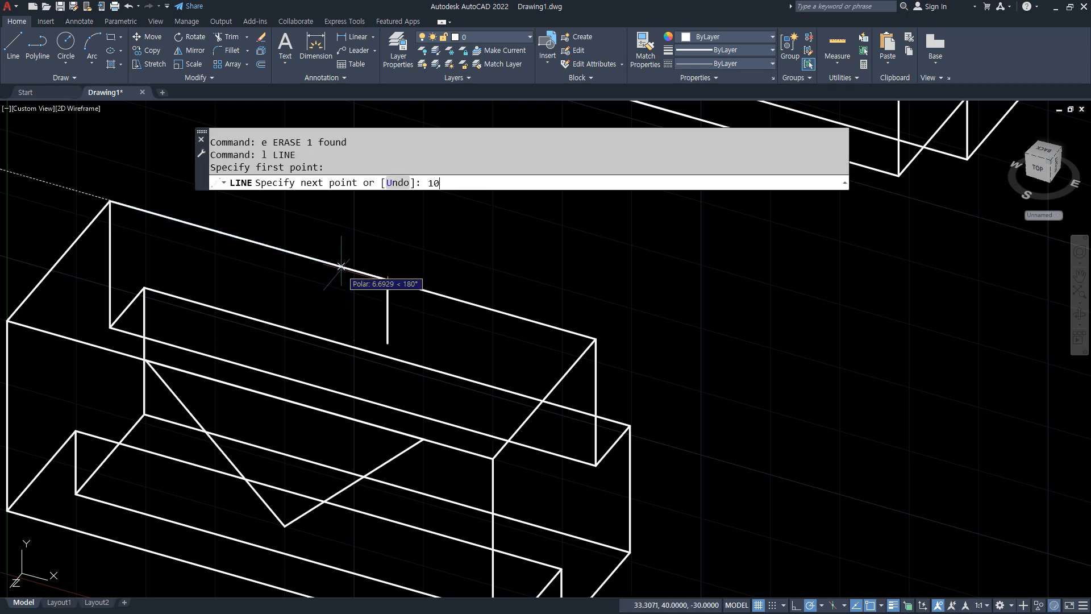
pyautogui.press('Return')
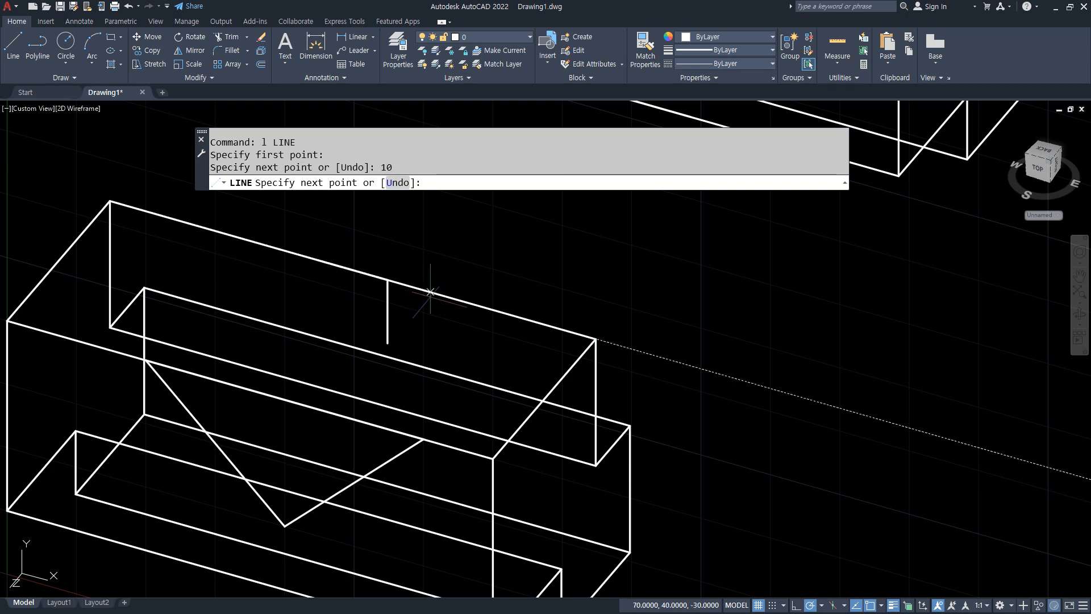
pyautogui.write('20')
pyautogui.press('Return')
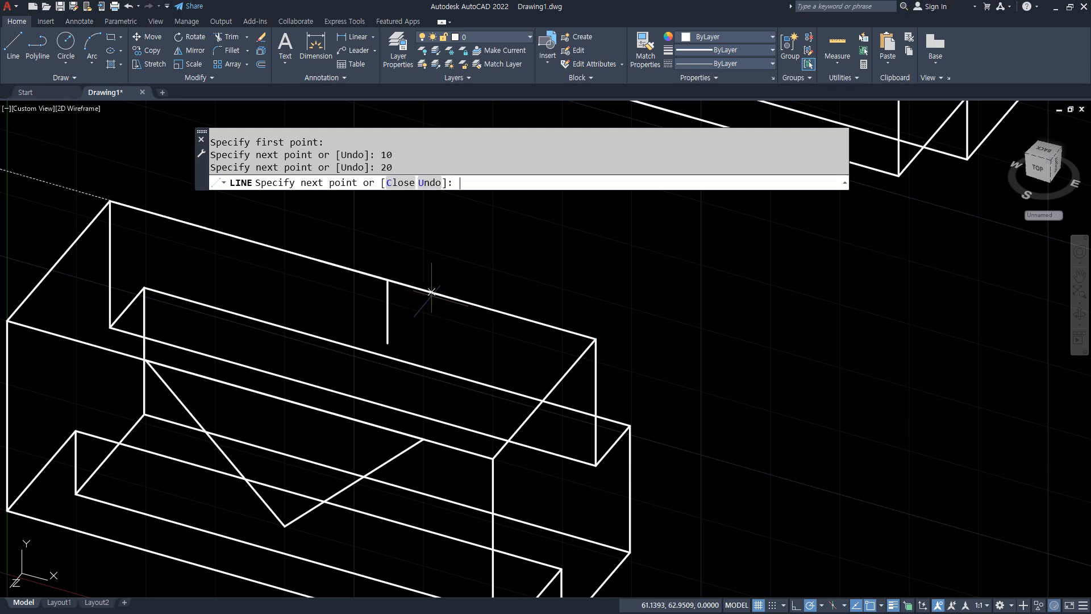
pyautogui.click(318, 260)
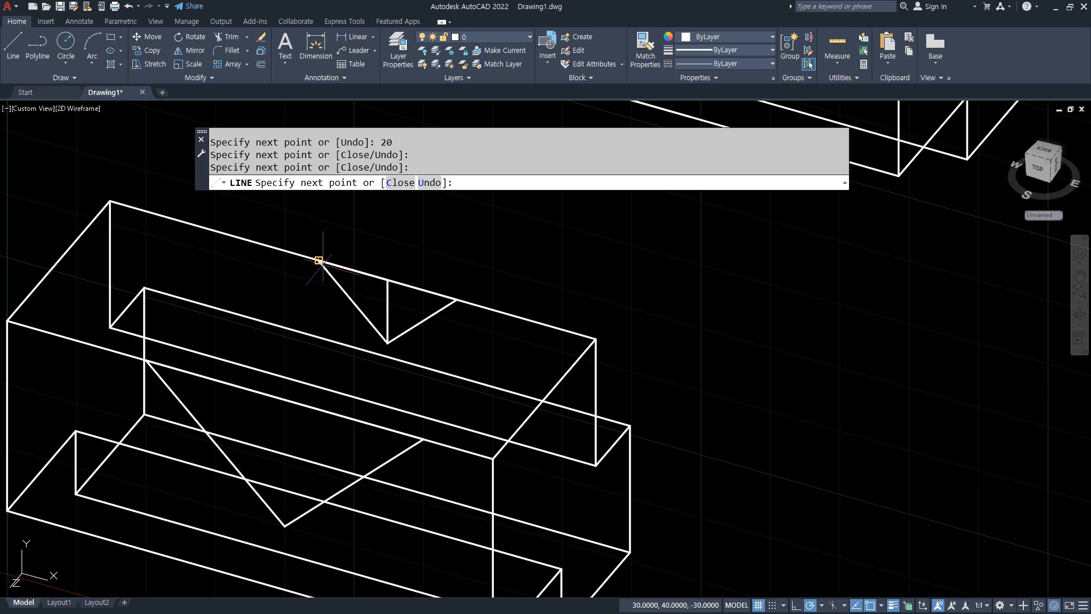
pyautogui.press('Return')
# - Erase the vertical guide and the short 10-long horizontal guide inside the rear V outline
pyautogui.click(289, 235)
pyautogui.click(402, 274)
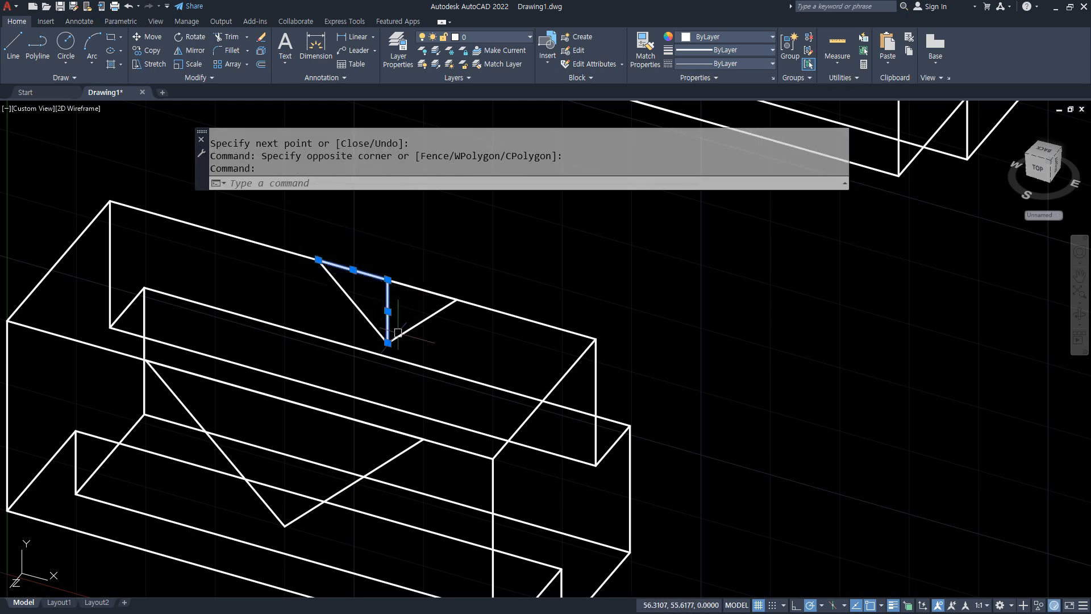
pyautogui.write('e')
pyautogui.press('Return')
# - Join the three lines of the rear triangle into one polyline, and do the same for the front triangle
pyautogui.write('j')
pyautogui.press('Return')
pyautogui.click(290, 223)
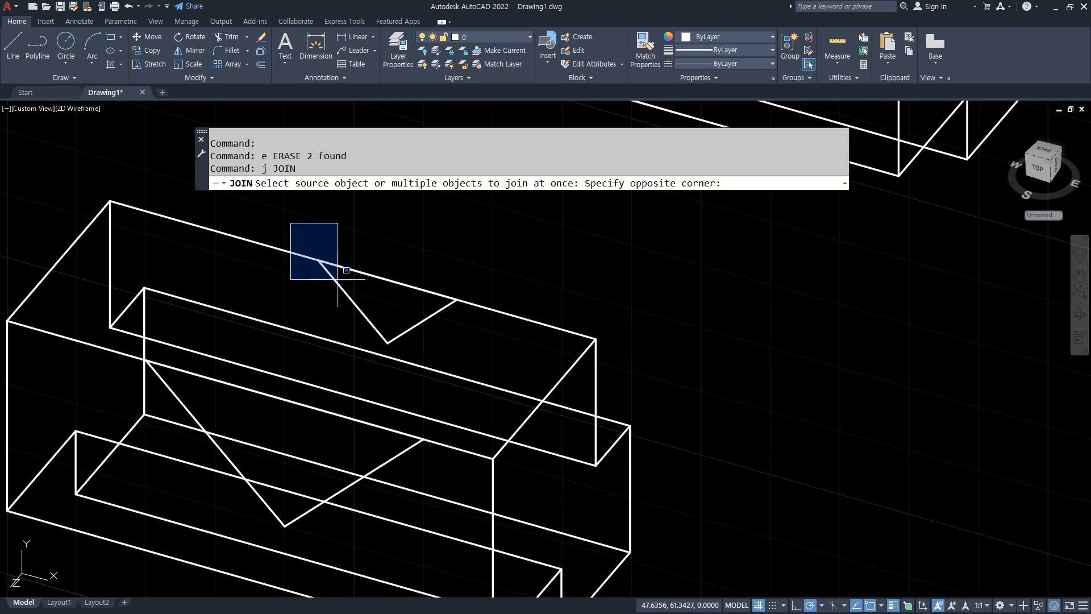
pyautogui.click(499, 404)
pyautogui.press('Return')
pyautogui.press('Return')
pyautogui.click(116, 288)
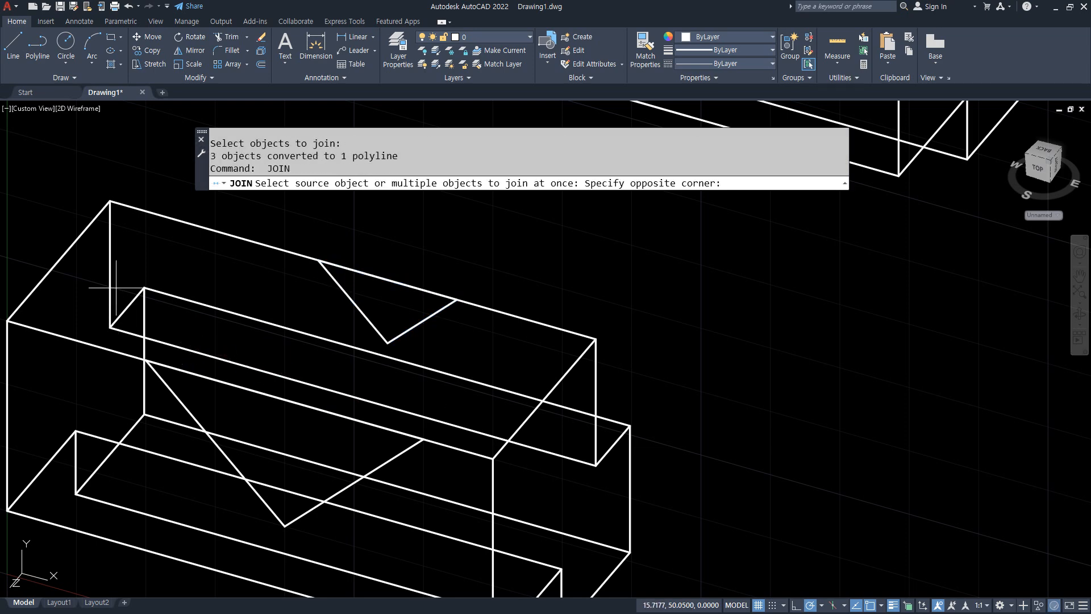
pyautogui.click(463, 561)
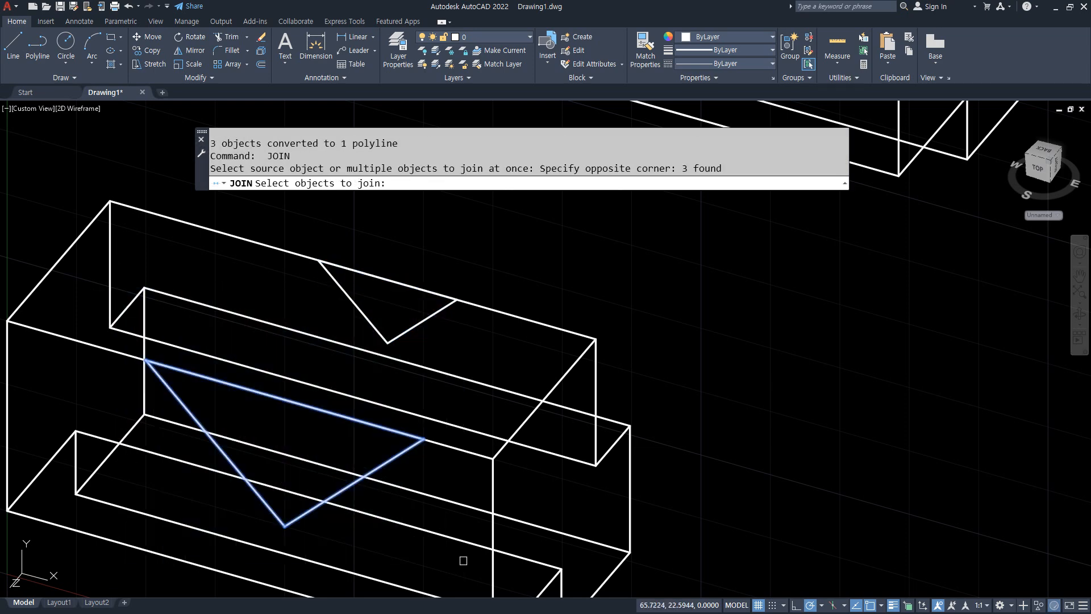
pyautogui.press('Return')
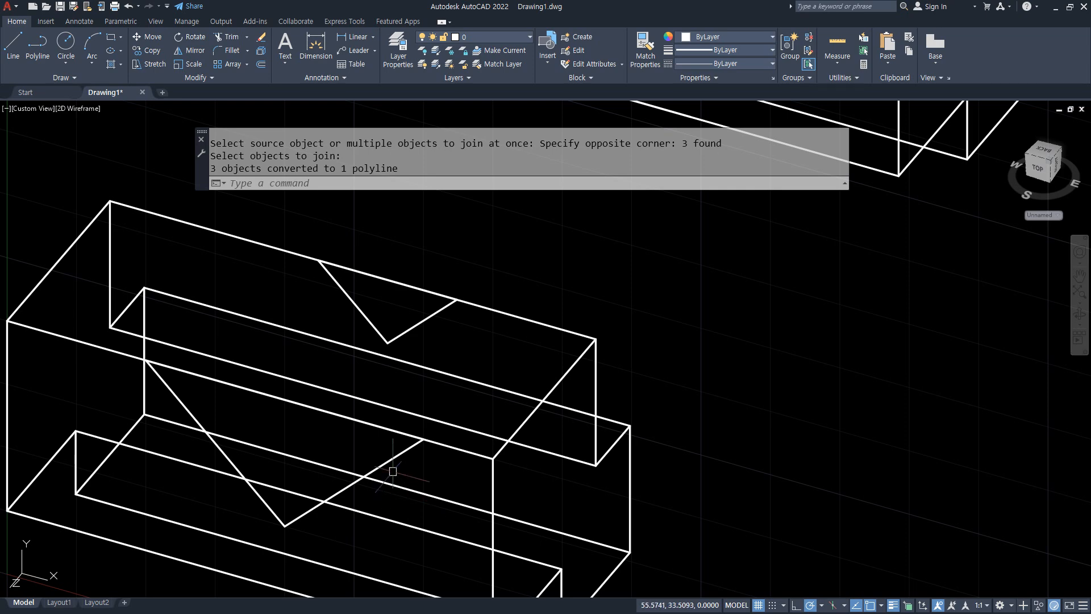
pyautogui.click(390, 463)
pyautogui.click(418, 321)
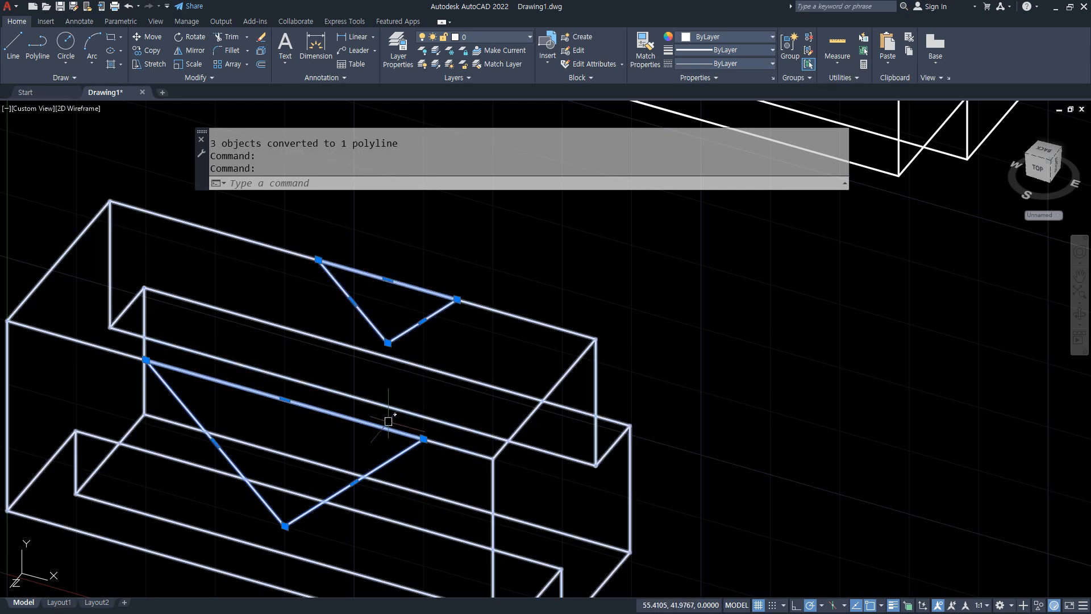
pyautogui.moveTo(363, 430); pyautogui.dragTo(399, 399, button='middle')
pyautogui.press('Escape')
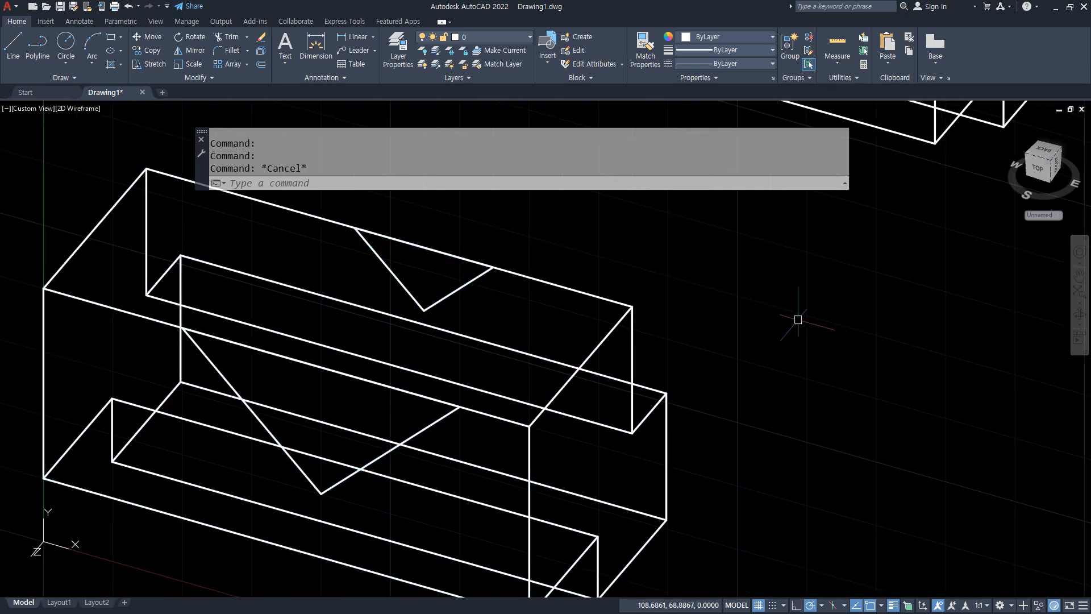
pyautogui.click(427, 182)
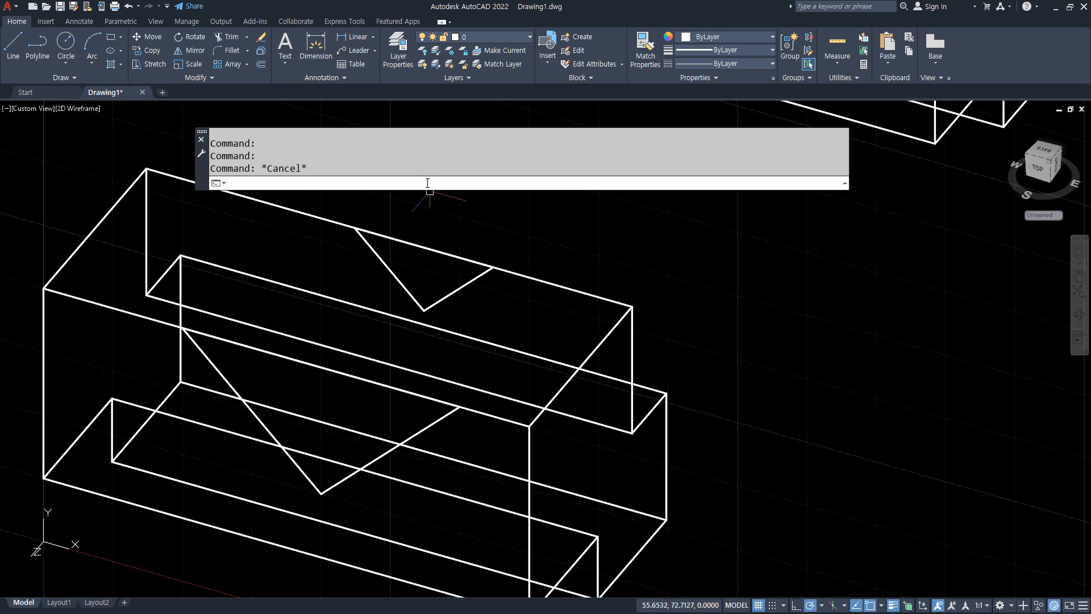
pyautogui.write('LOvt')
pyautogui.press('Return')
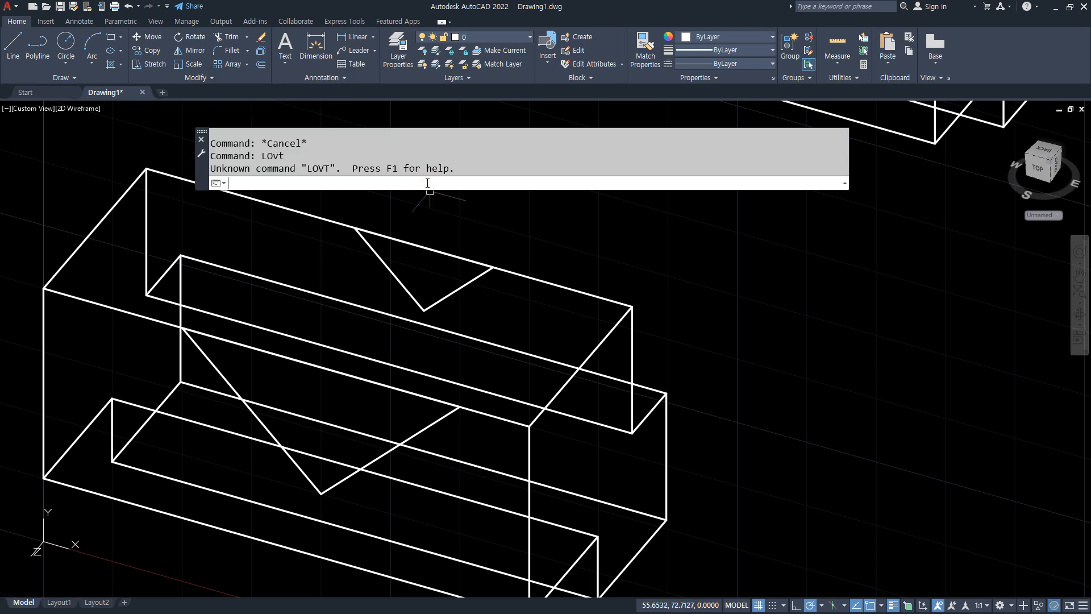
pyautogui.press('Escape')
pyautogui.press('Escape')
# - Start the Loft command and highlight the word LOFT in the Notepad notes before returning to AutoCAD
pyautogui.write('loft')
pyautogui.press('Return')
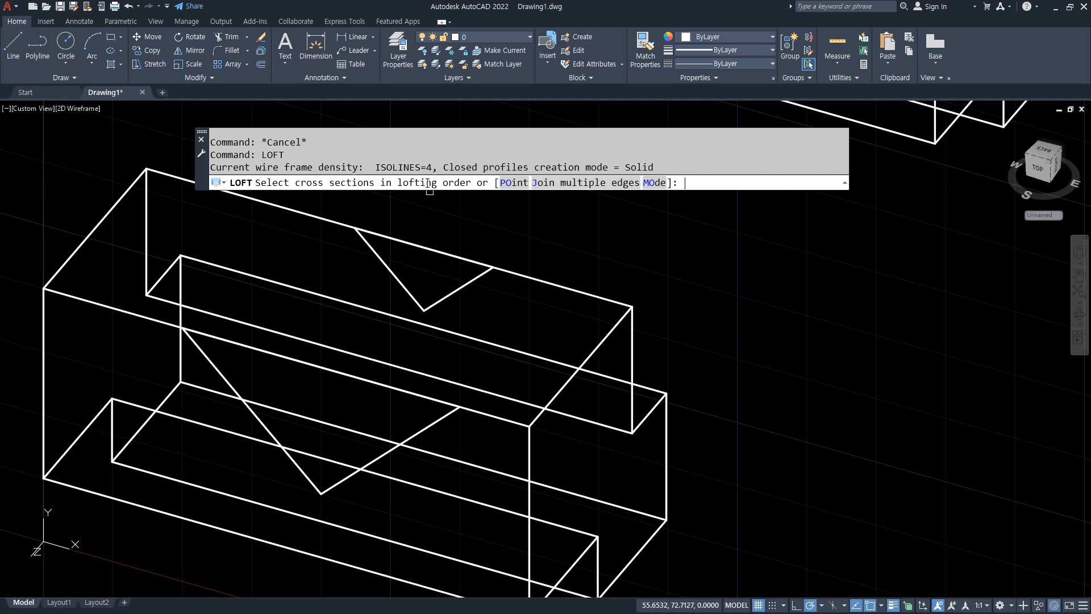
pyautogui.hotkey('alt', 'Tab')
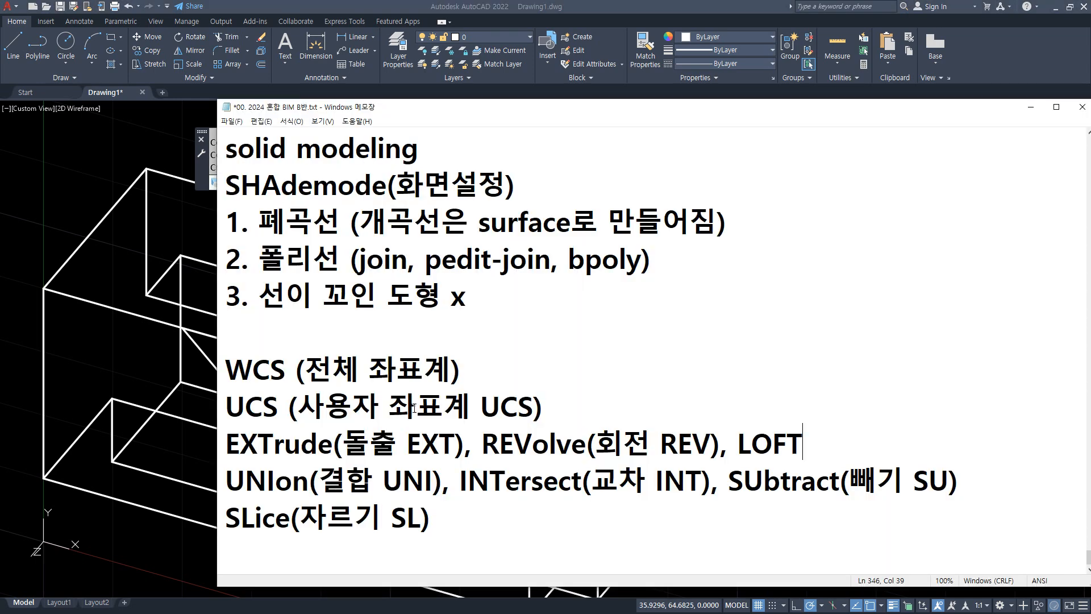
pyautogui.moveTo(738, 441); pyautogui.dragTo(803, 442)
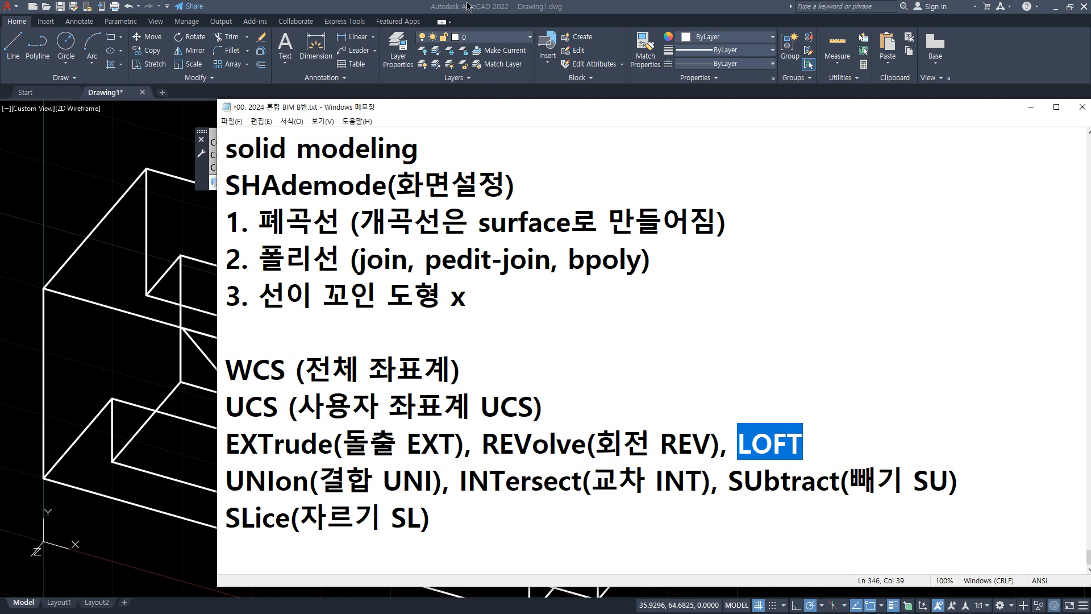
pyautogui.click(467, 7)
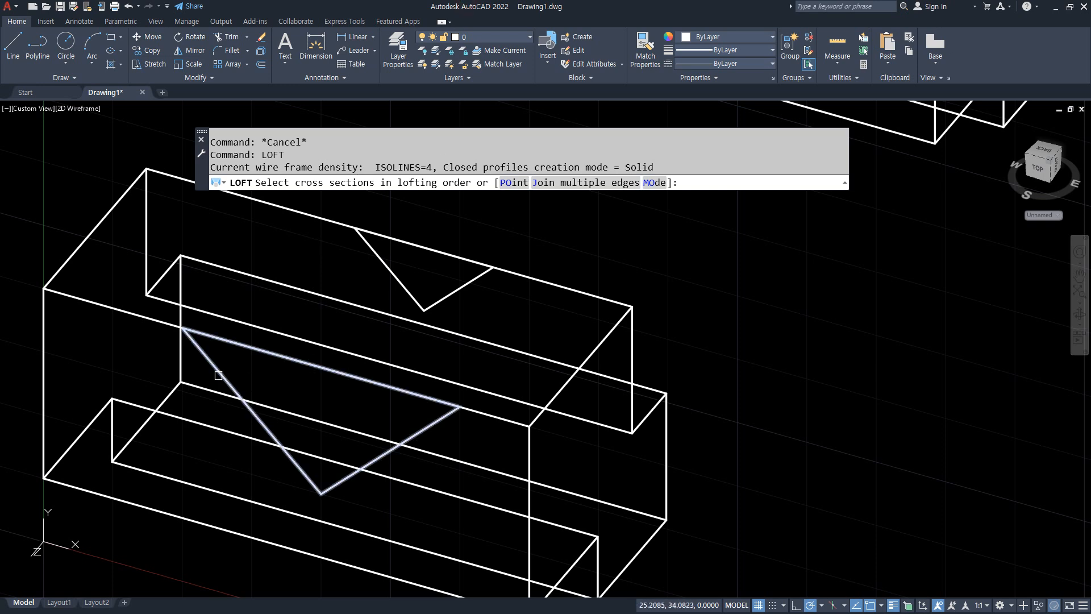
# - Loft a solid from the front triangle to the rear triangle using cross sections only
pyautogui.click(289, 359)
pyautogui.click(387, 272)
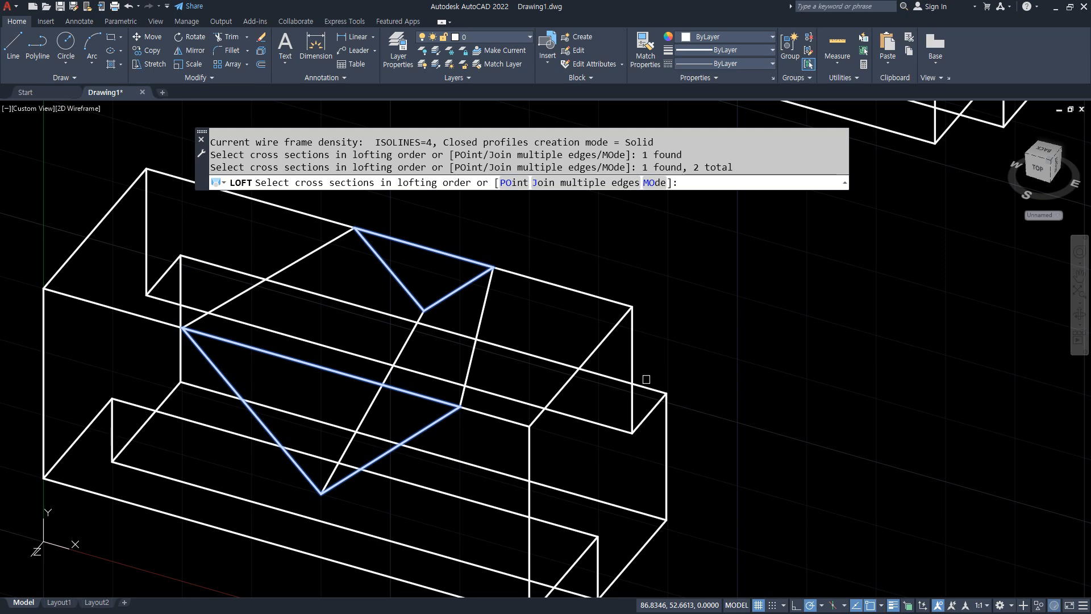
pyautogui.press('Return')
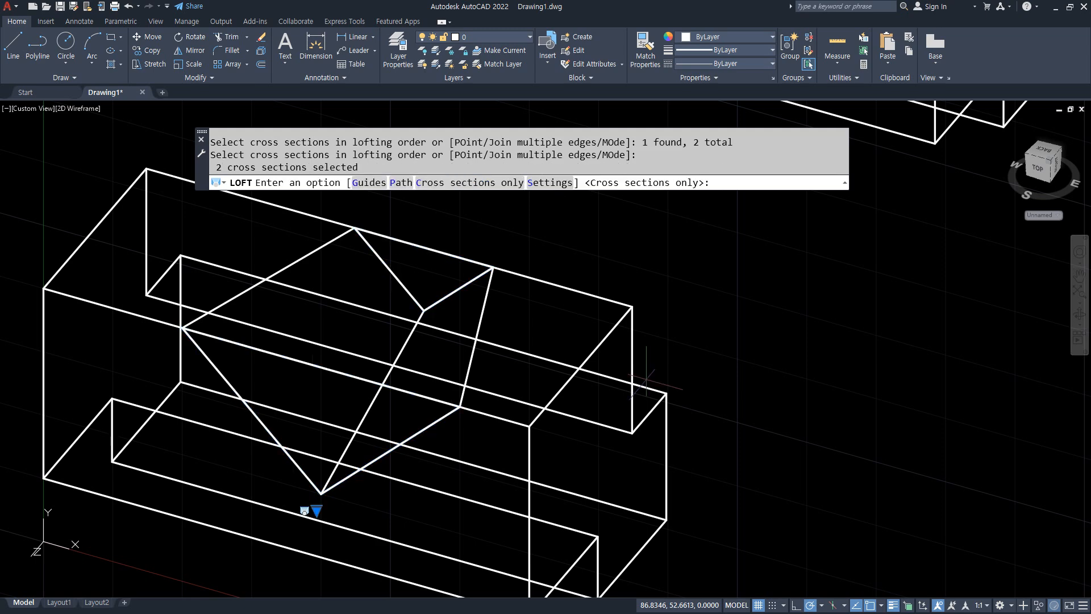
pyautogui.press('Return')
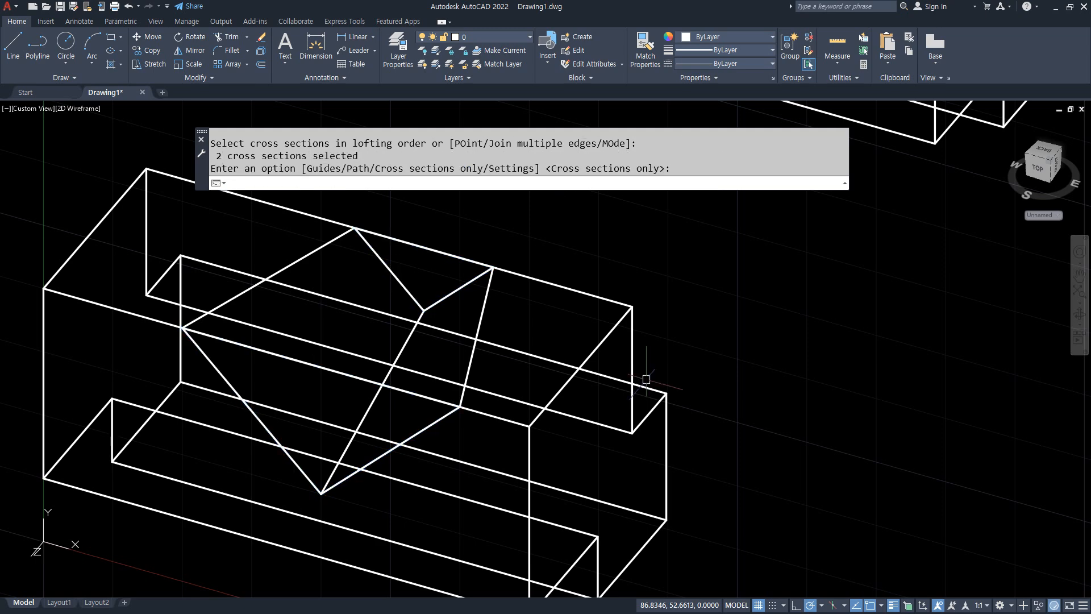
pyautogui.click(470, 306)
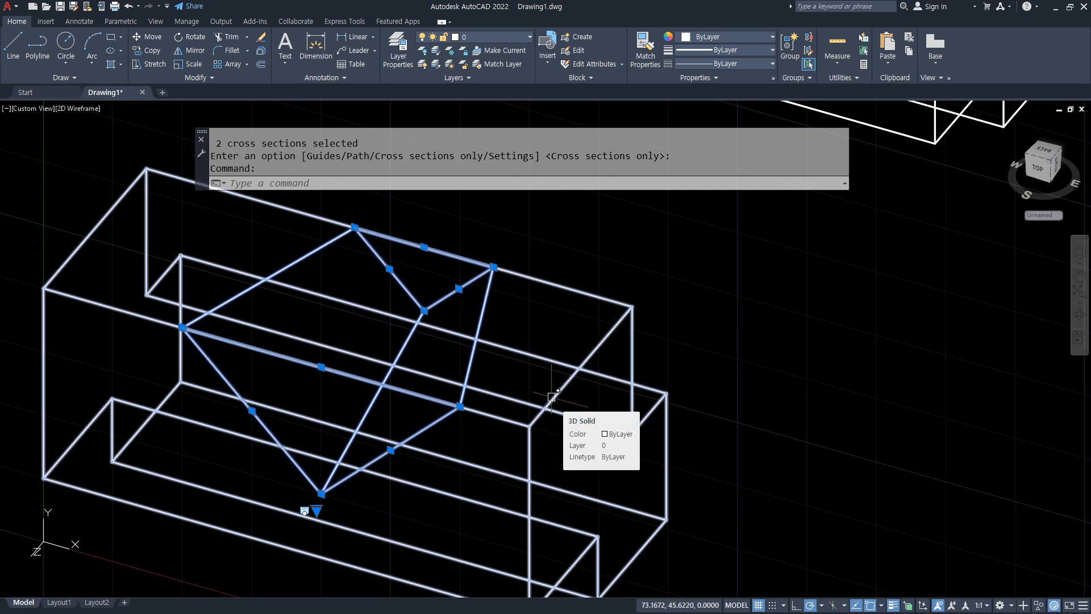
pyautogui.press('Escape')
# - Subtract the lofted wedge from the block to cut the tapered V notch
pyautogui.write('su')
pyautogui.press('Return')
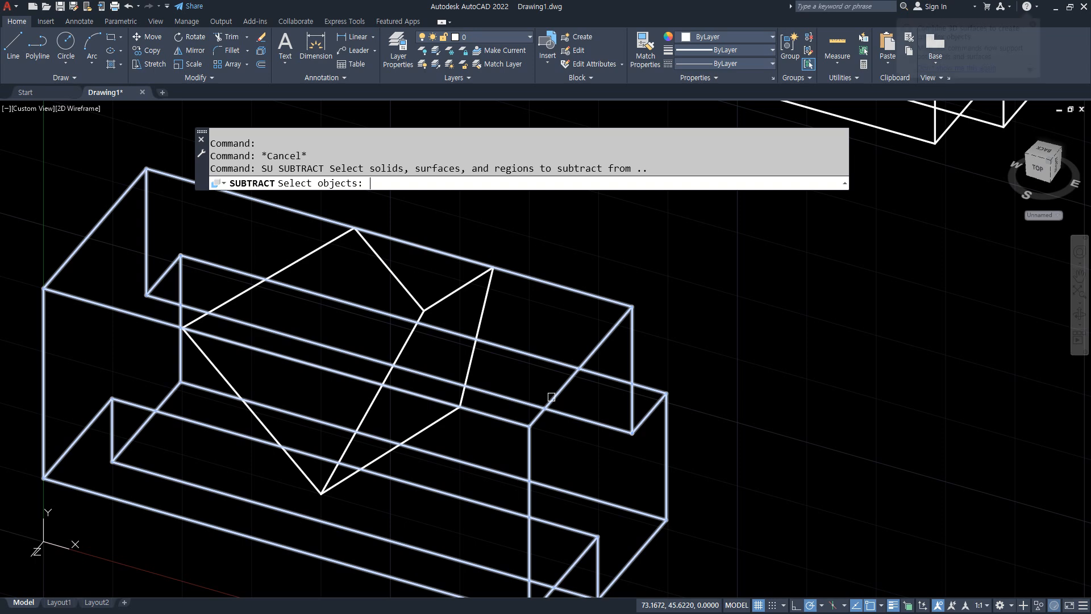
pyautogui.click(549, 282)
pyautogui.press('Return')
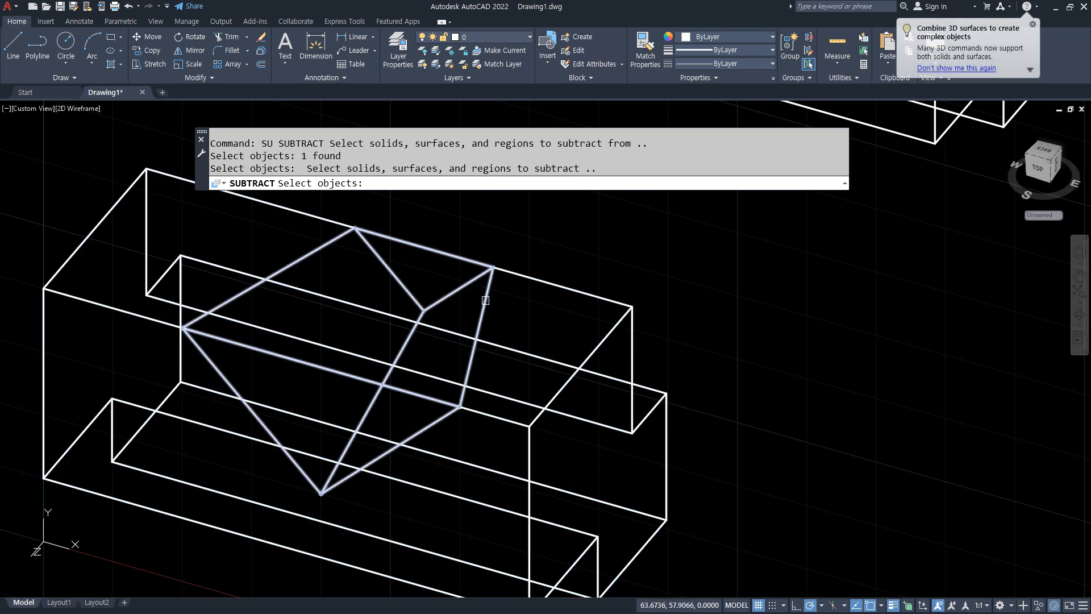
pyautogui.click(486, 300)
pyautogui.press('Return')
# - Display the model in the Conceptual visual style to inspect the finished notched block
pyautogui.write('sha')
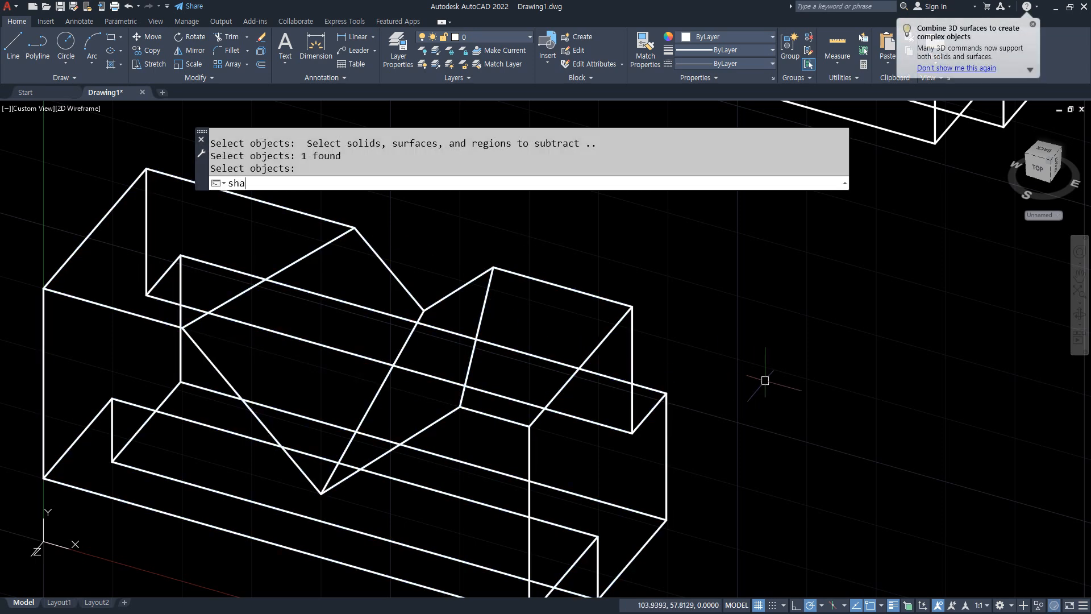
pyautogui.press('Return')
pyautogui.write('c')
pyautogui.press('Return')
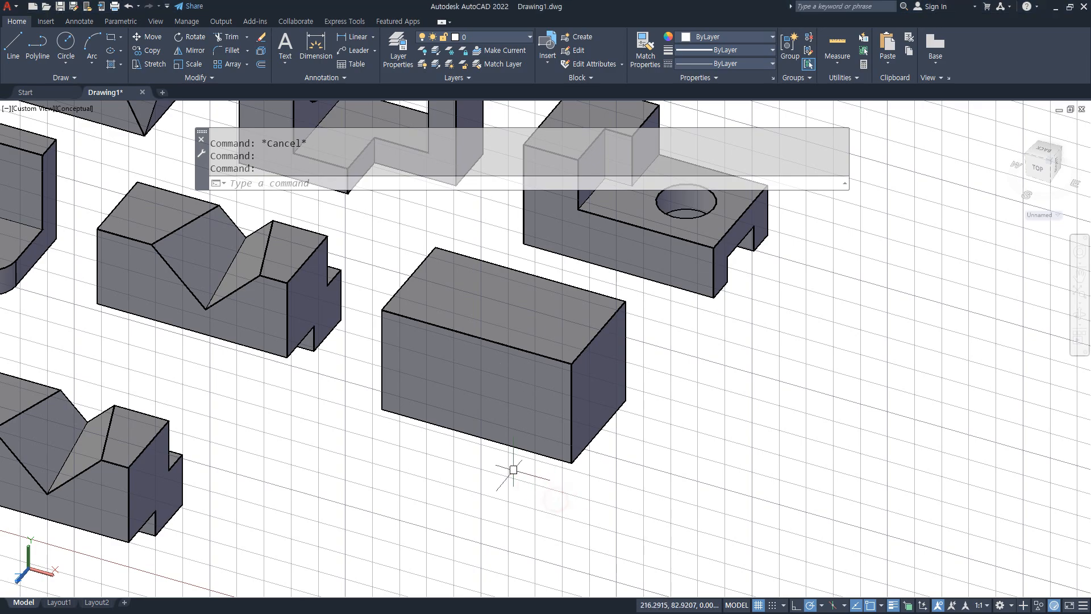
# - Set the visual style back to 2D Wireframe
pyautogui.moveTo(512, 467)
pyautogui.keyDown('shift'); pyautogui.mouseDown(button='middle')
pyautogui.moveTo(404, 438)
pyautogui.moveTo(465, 462)
pyautogui.moveTo(436, 426)
pyautogui.moveTo(361, 423)
pyautogui.moveTo(456, 423)
pyautogui.mouseUp(button='middle'); pyautogui.keyUp('shift')
pyautogui.write('sha')
pyautogui.press('Return')
pyautogui.write('2d')
pyautogui.press('Return')
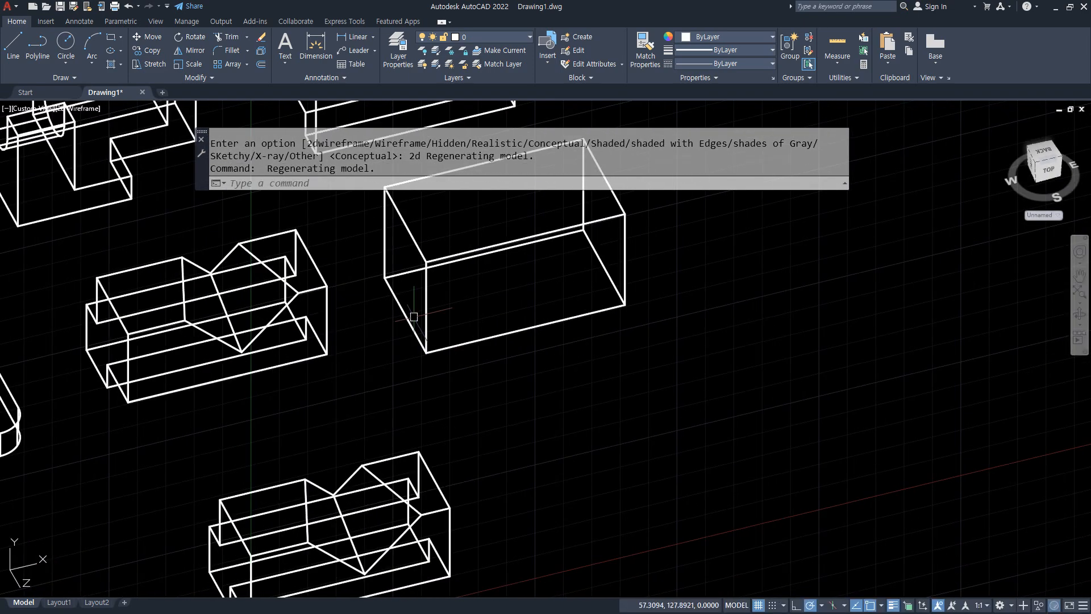
# - Set the UCS on the plain box's left end face, with origin at its lower rear corner, X toward the lower front corner and Y upward
pyautogui.moveTo(411, 263); pyautogui.dragTo(414, 356, button='middle')
pyautogui.scroll(2, 414, 356)
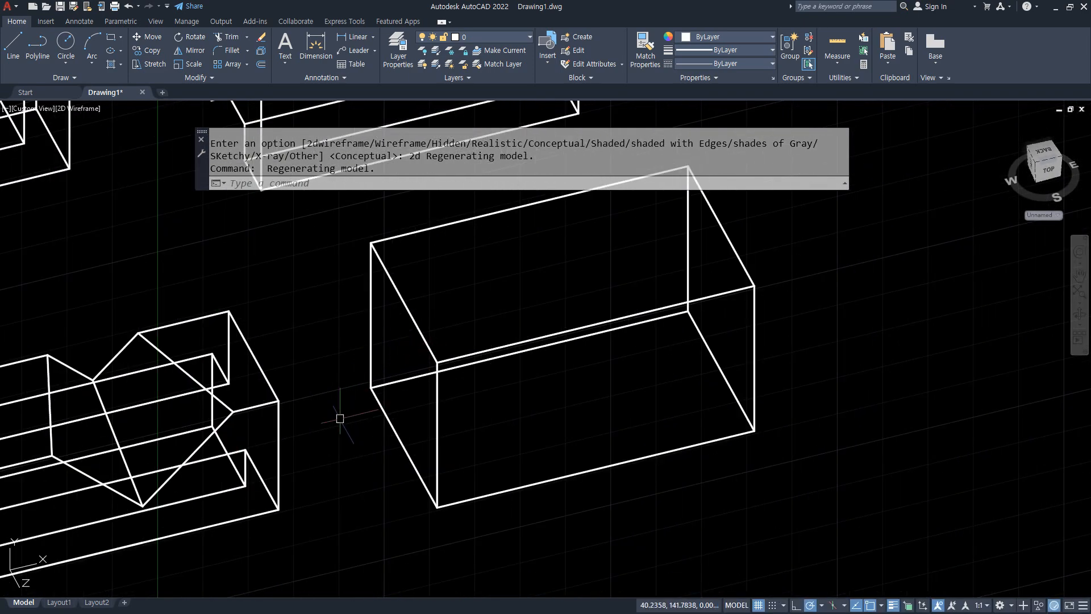
pyautogui.write('ucs')
pyautogui.press('Return')
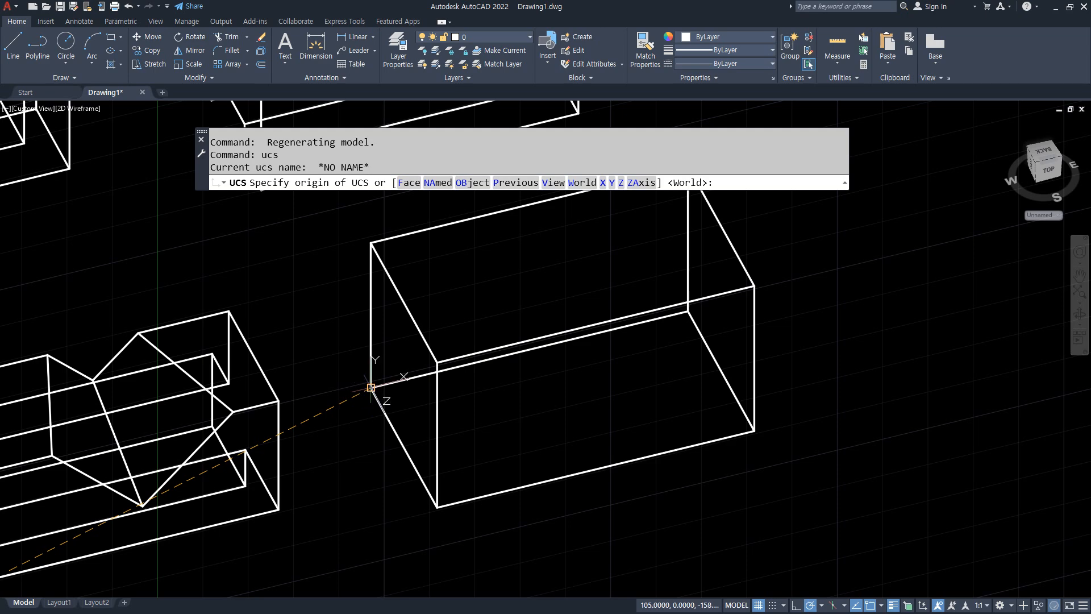
pyautogui.click(371, 388)
pyautogui.click(437, 506)
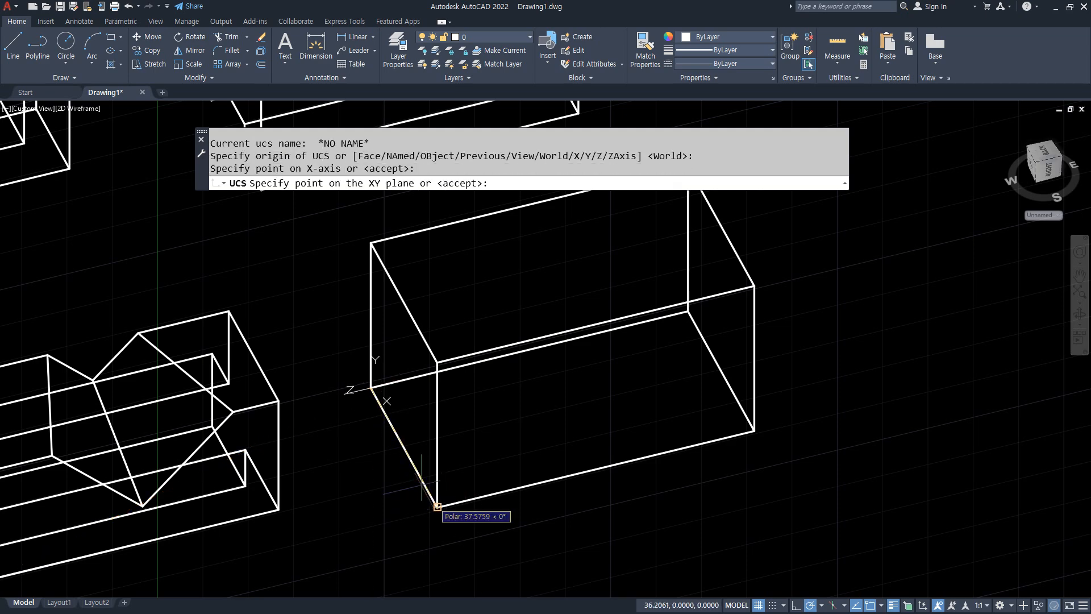
pyautogui.click(371, 243)
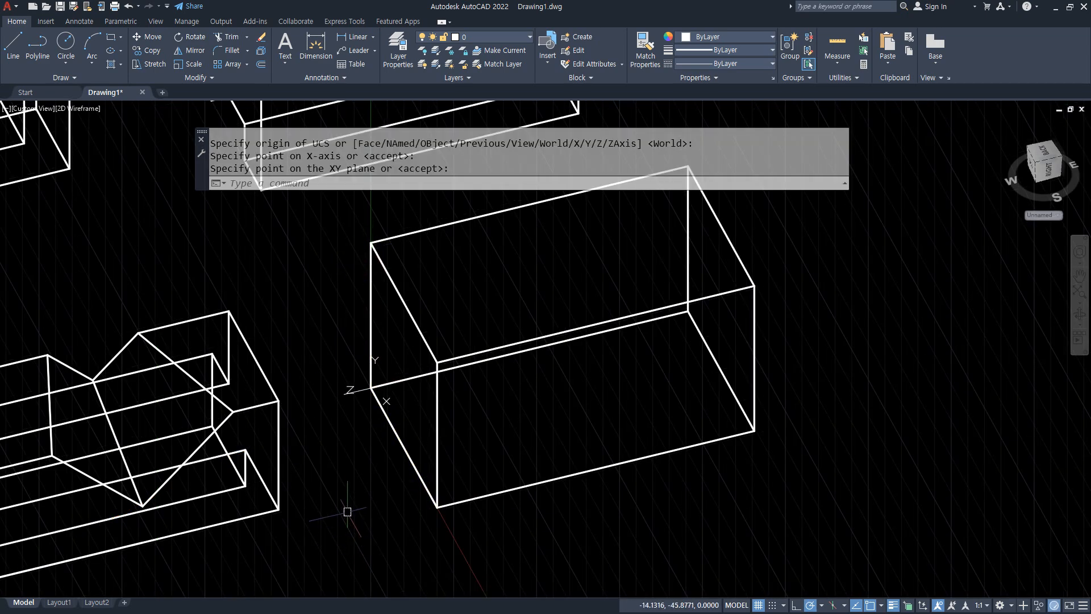
pyautogui.write('rec')
pyautogui.press('Return')
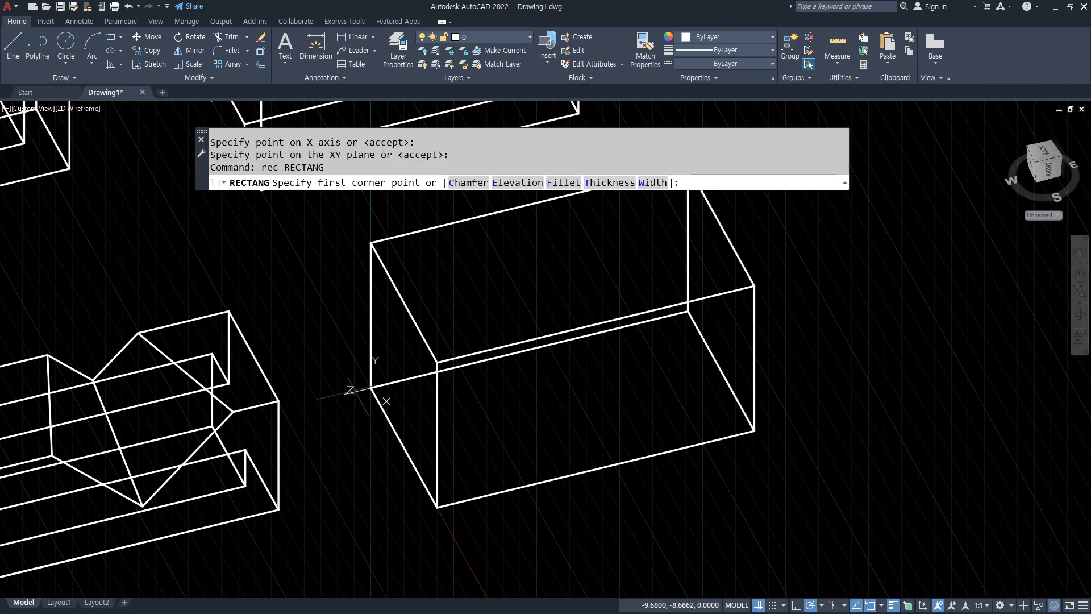
pyautogui.click(370, 388)
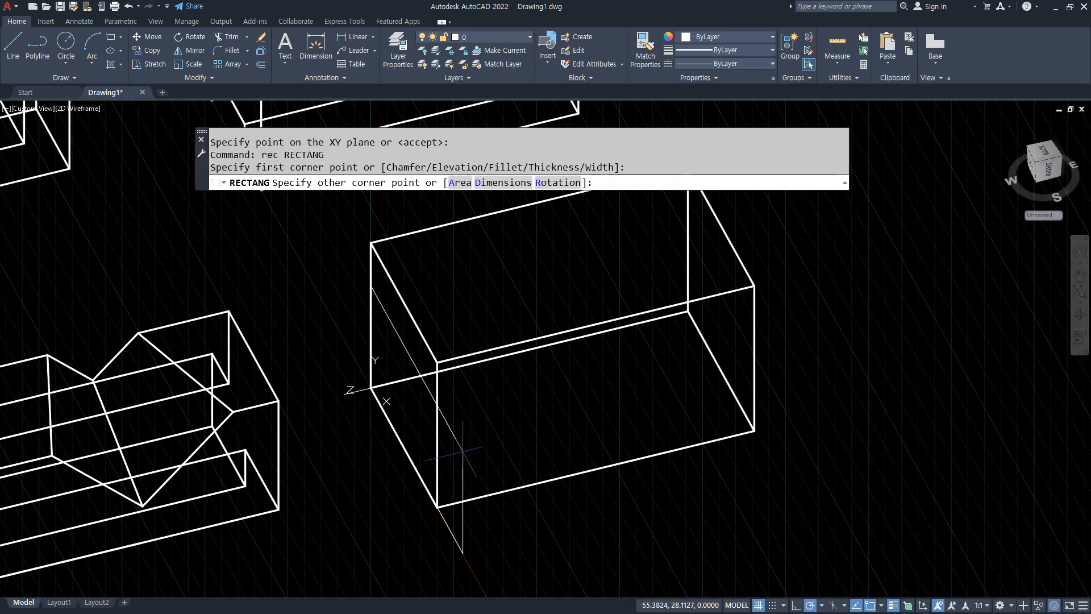
pyautogui.press('F8')
pyautogui.write('@')
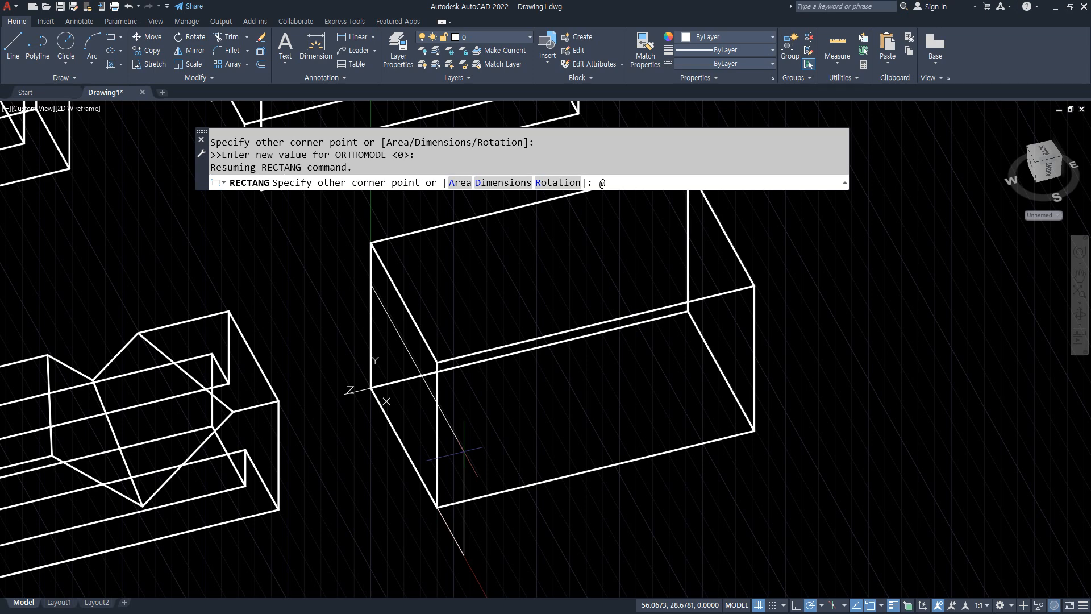
pyautogui.write('40,10')
pyautogui.press('Return')
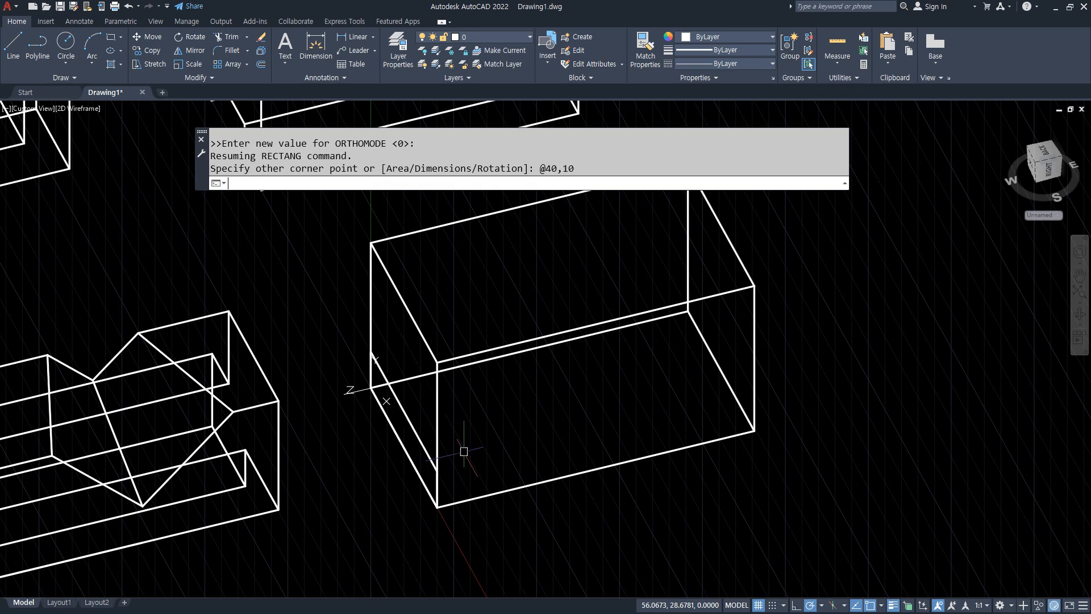
# - Extrude the 40 by 10 rectangle by -30 into the box
pyautogui.write('ext')
pyautogui.press('Return')
pyautogui.click(422, 449)
pyautogui.press('Return')
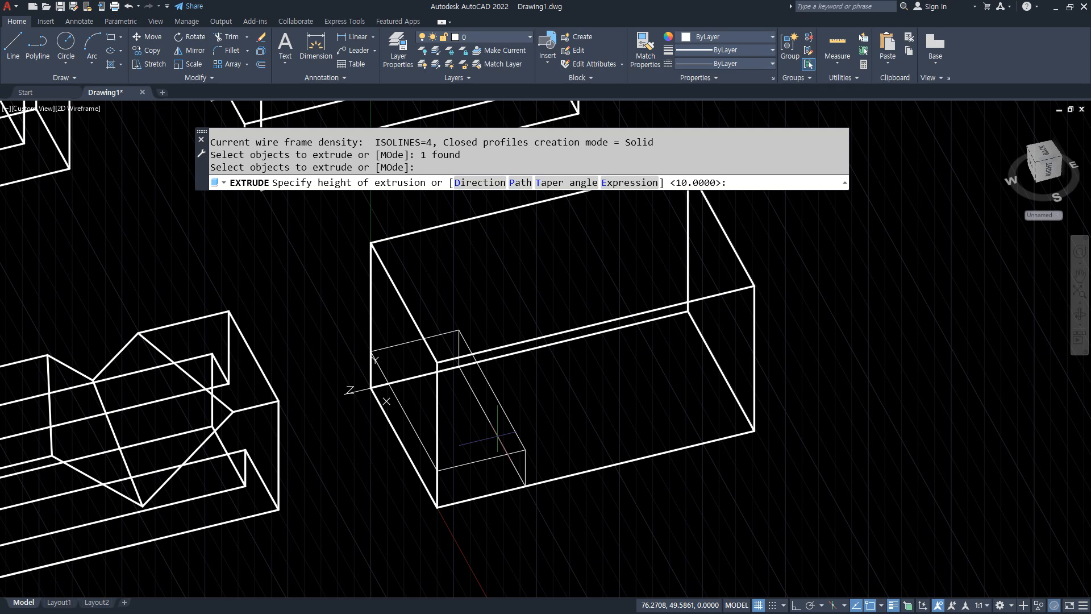
pyautogui.write('-30')
pyautogui.press('Return')
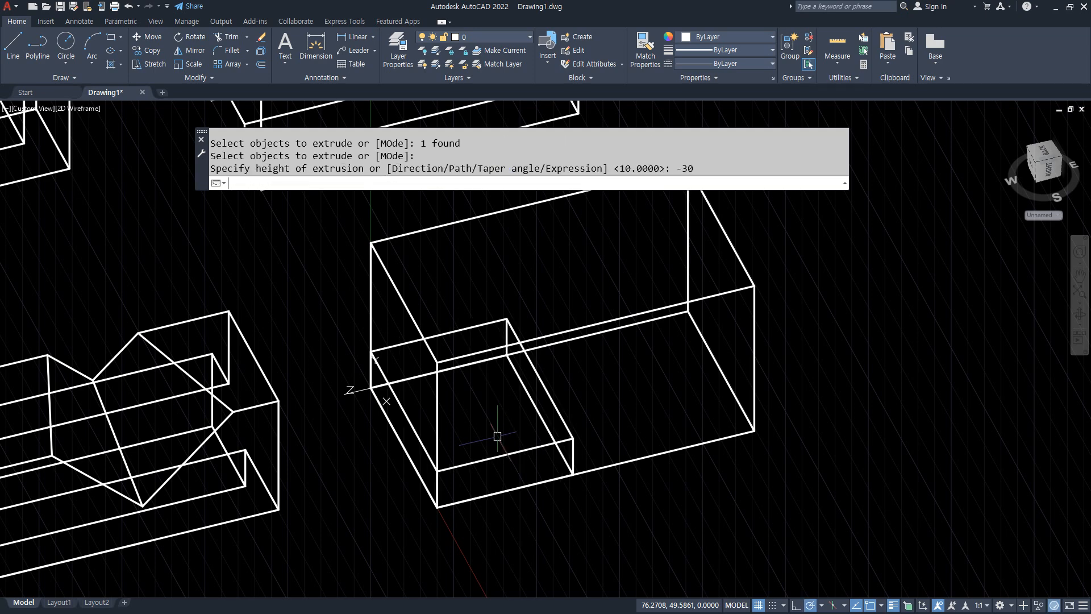
# - Subtract the extruded slab from the box to cut the step under its left end
pyautogui.write('su')
pyautogui.press('Return')
pyautogui.click(590, 465)
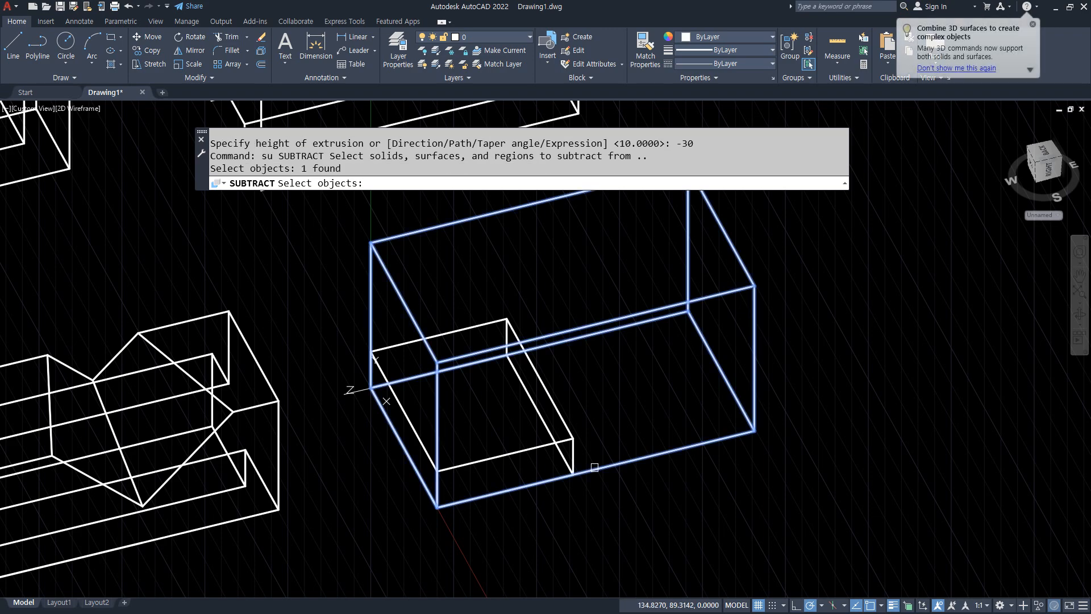
pyautogui.press('Return')
pyautogui.click(474, 476)
pyautogui.press('Return')
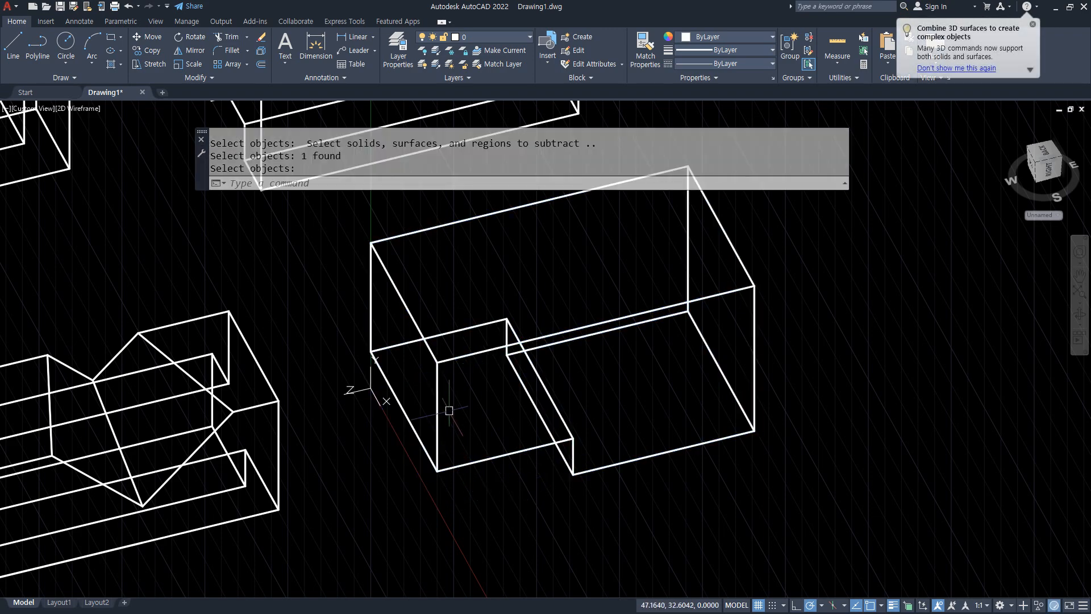
pyautogui.keyDown('shift'); pyautogui.moveTo(449, 409); pyautogui.dragTo(476, 392, button='middle'); pyautogui.keyUp('shift')
pyautogui.scroll(2, 386, 271)
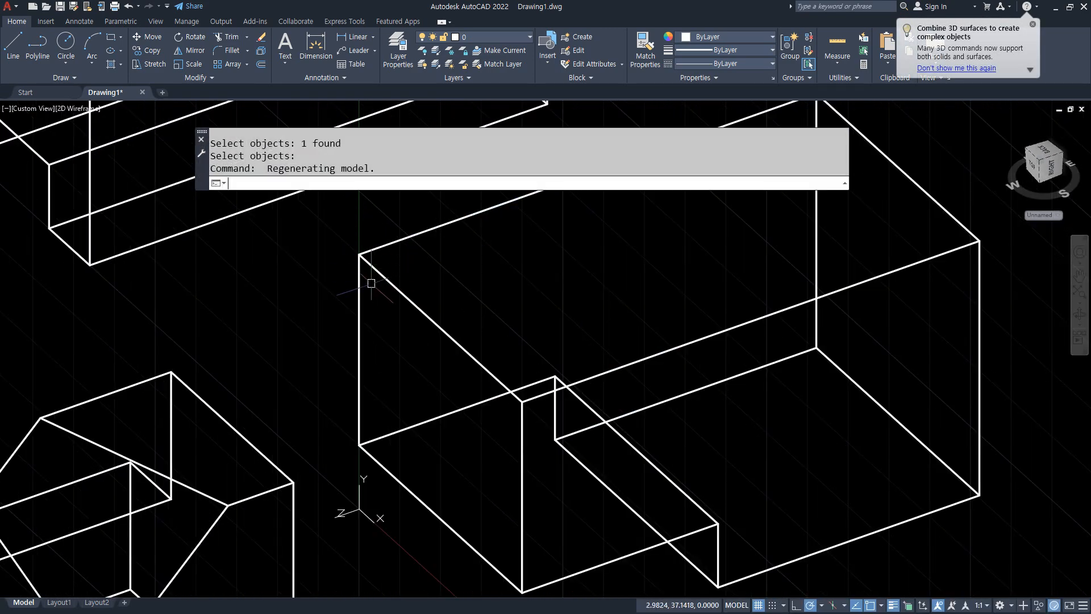
pyautogui.write('rec')
pyautogui.press('Return')
pyautogui.click(360, 255)
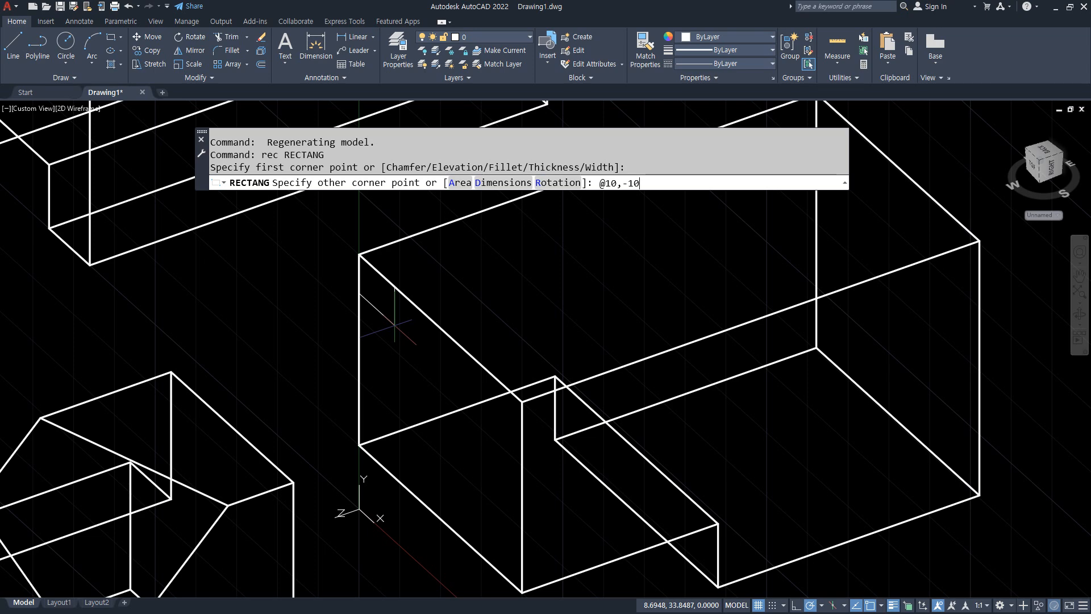
pyautogui.press('Return')
# - Draw a diagonal line across the small square from its upper front corner to its lower rear corner
pyautogui.write('l')
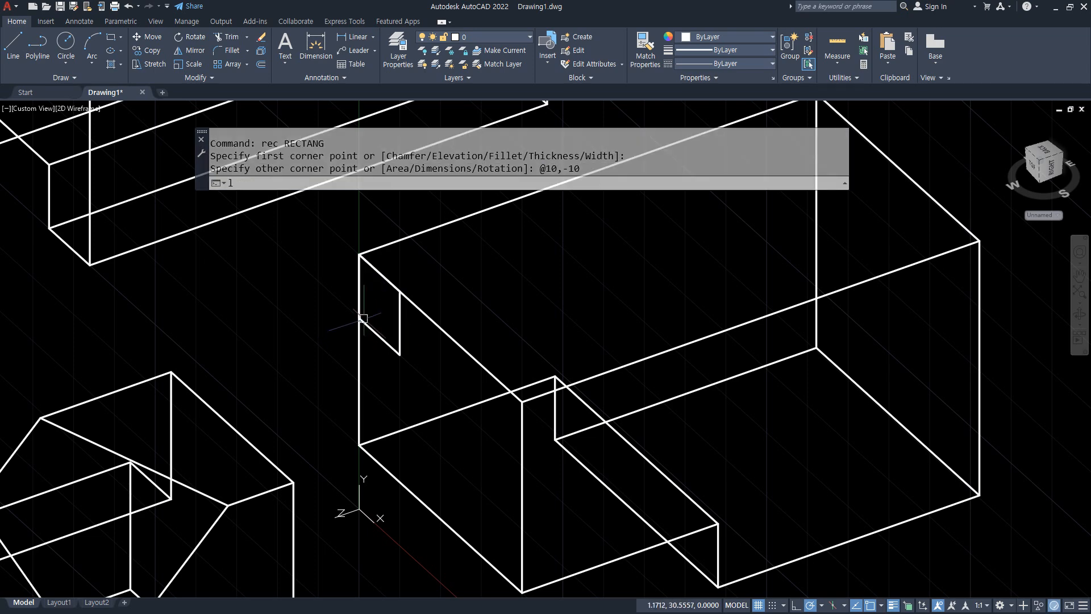
pyautogui.press('Return')
pyautogui.click(400, 292)
pyautogui.click(359, 318)
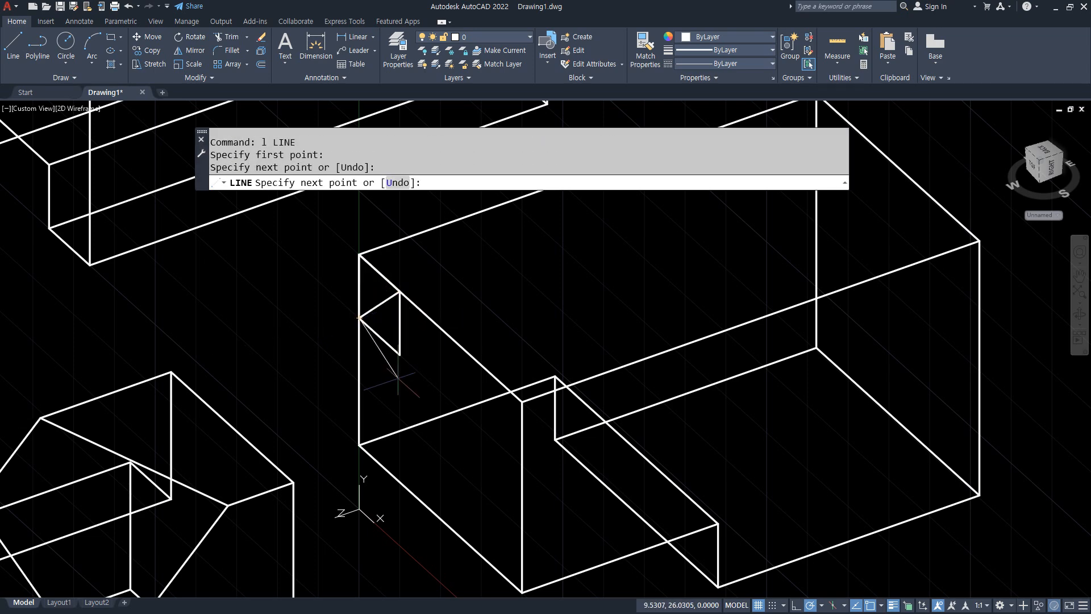
pyautogui.hotkey('ctrl', 'z')
pyautogui.click(359, 319)
pyautogui.press('Return')
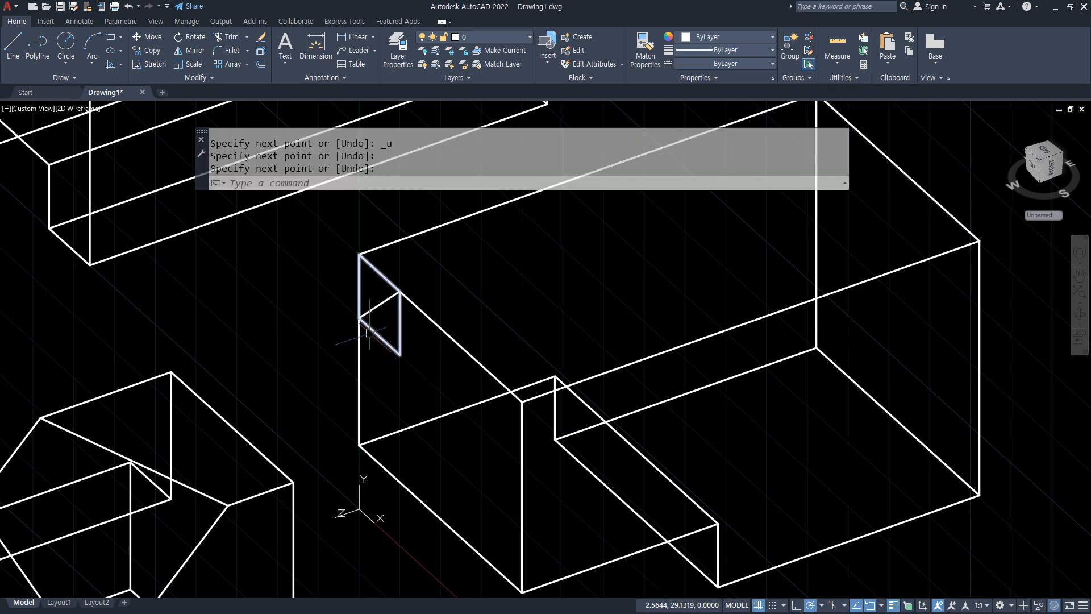
# - Copy the small square from its upper front corner to the end face's upper front corner
pyautogui.write('co')
pyautogui.press('Return')
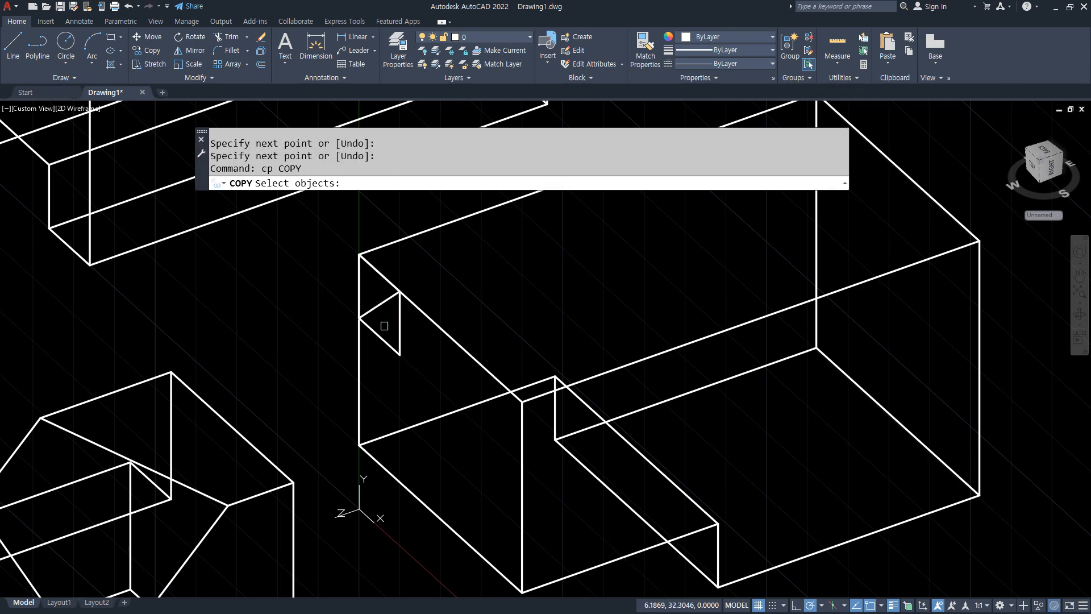
pyautogui.click(391, 346)
pyautogui.press('Return')
pyautogui.click(400, 292)
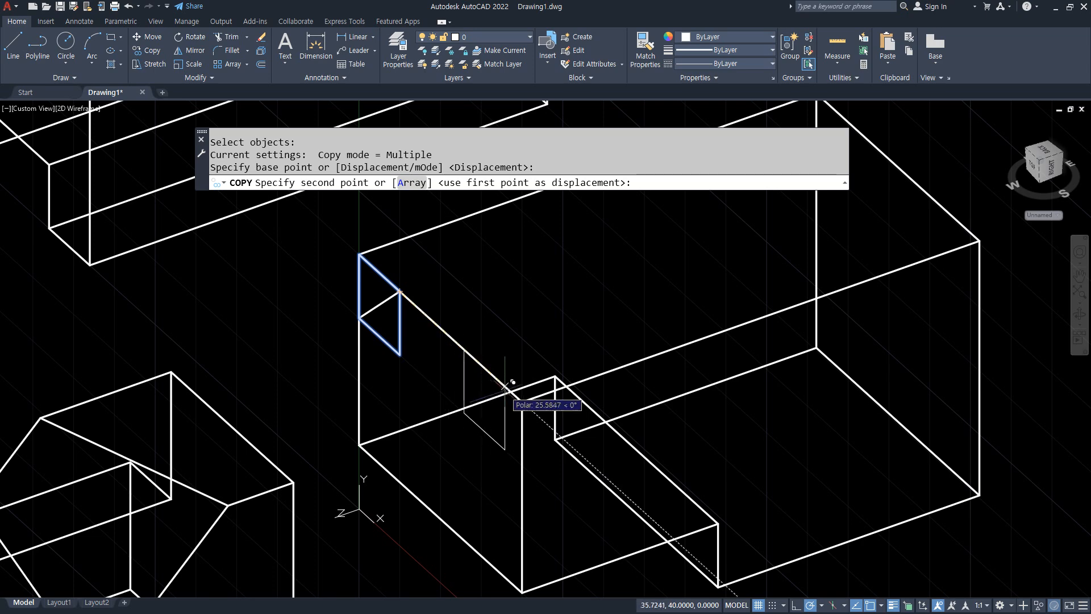
pyautogui.click(522, 402)
pyautogui.press('Return')
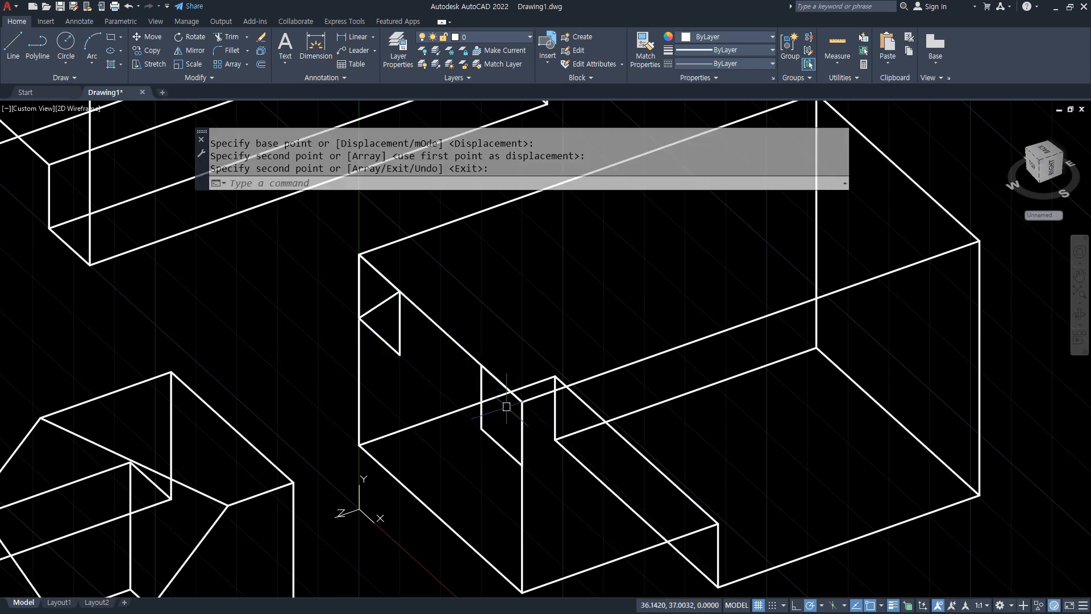
# - Draw a diagonal line across the copied square from its upper rear corner to its lower front corner
pyautogui.write('l')
pyautogui.press('Return')
pyautogui.click(481, 365)
pyautogui.click(521, 461)
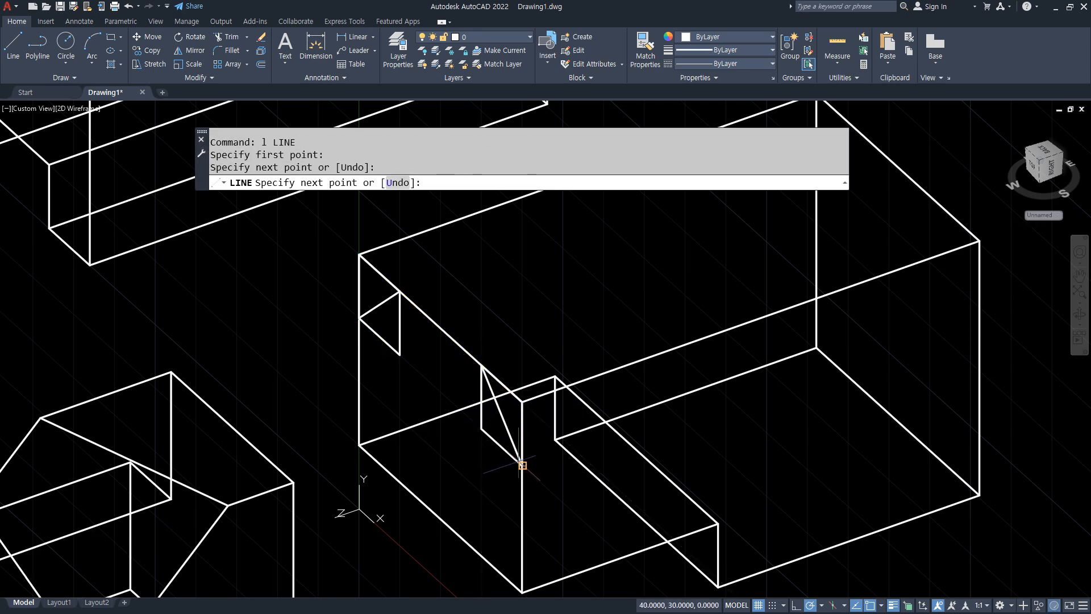
pyautogui.press('Return')
# - Trim away the lower inner half of both squares at their diagonals, leaving a triangle at each upper corner
pyautogui.write('tr')
pyautogui.press('Return')
pyautogui.click(487, 433)
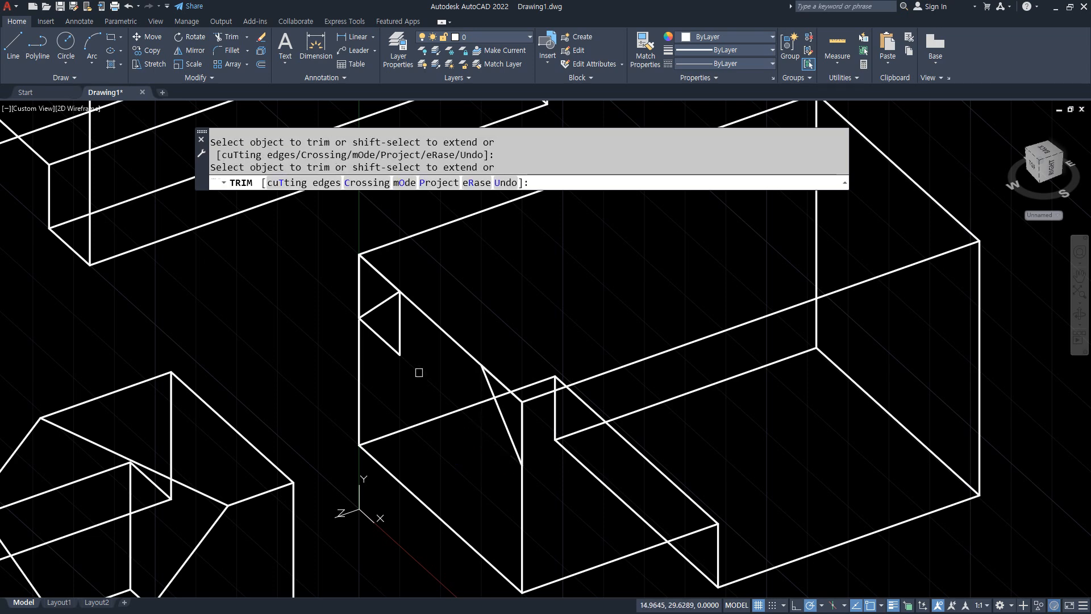
pyautogui.click(397, 337)
pyautogui.click(385, 342)
pyautogui.press('Return')
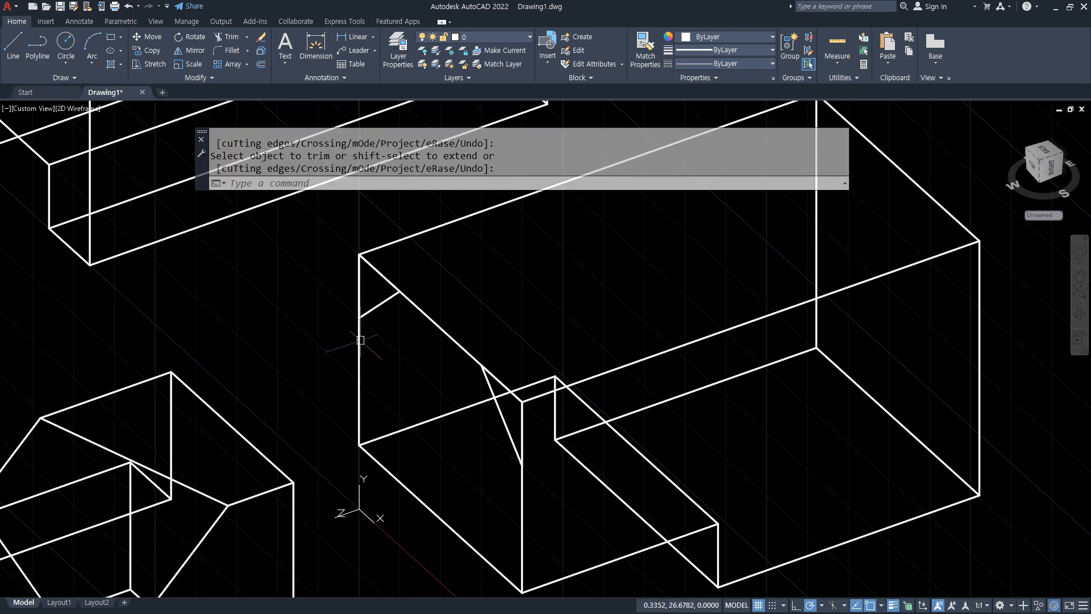
# - Join the trimmed squares and their diagonals into closed triangular polylines
pyautogui.write('j')
pyautogui.press('Return')
pyautogui.click(317, 220)
pyautogui.click(445, 361)
pyautogui.click(438, 291)
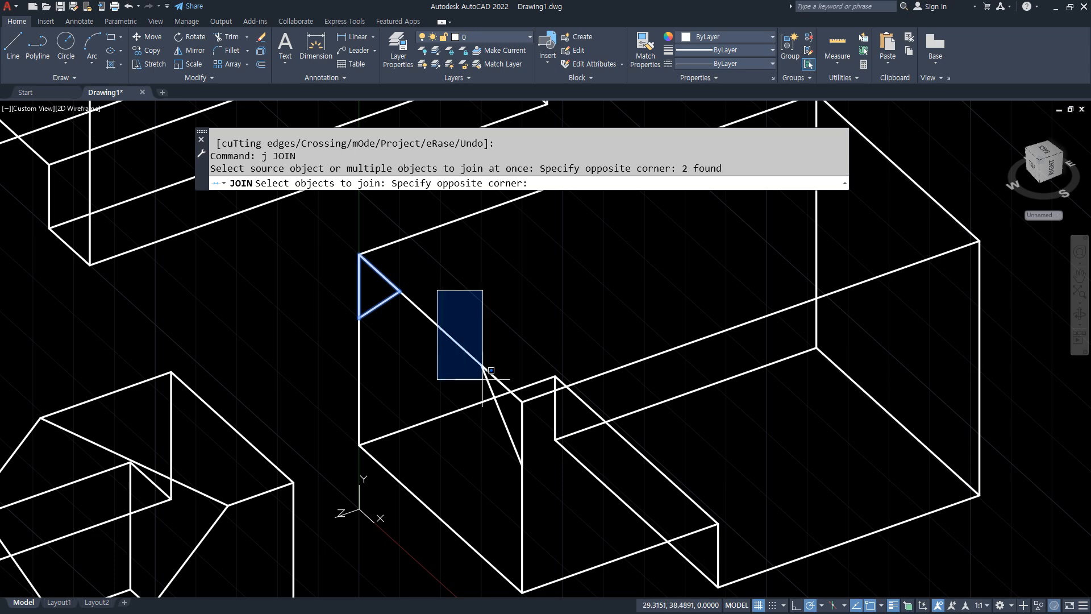
pyautogui.click(594, 513)
pyautogui.press('Return')
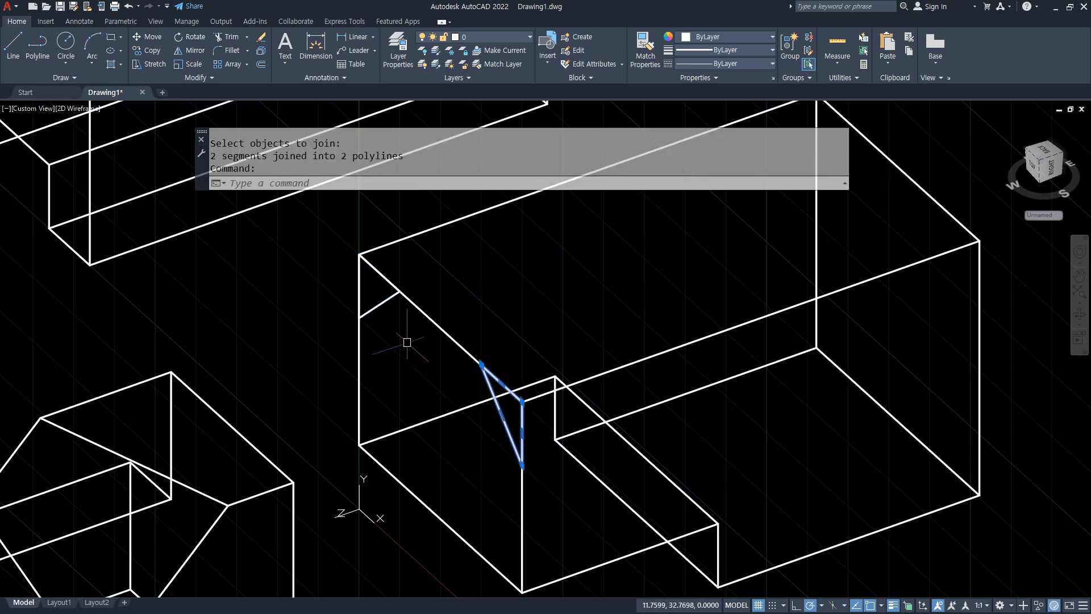
# - Extrude both corner triangles by -20 into the block
pyautogui.click(383, 300)
pyautogui.write('ext')
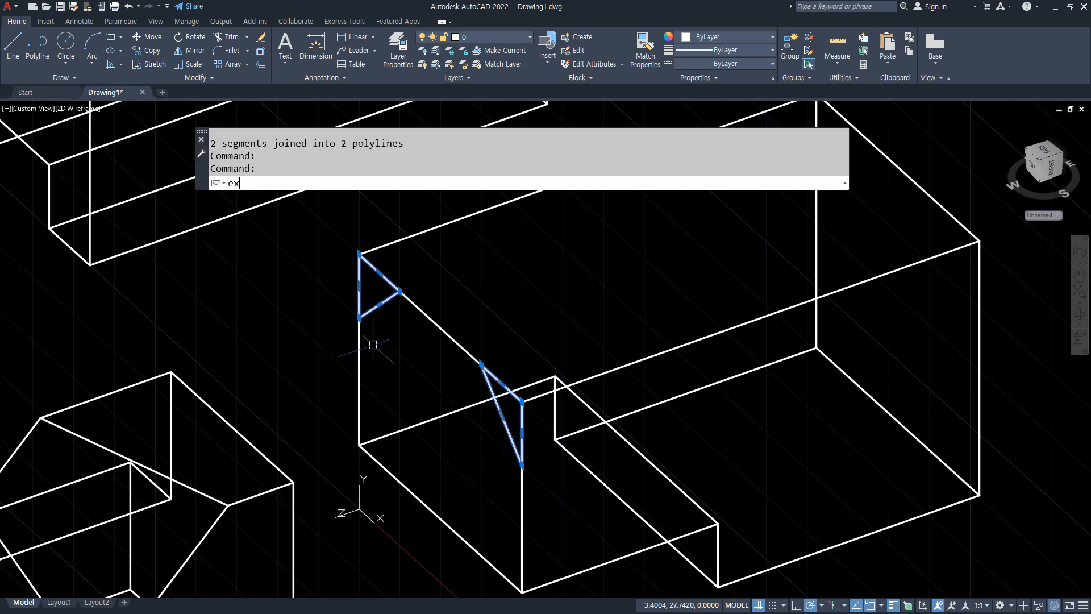
pyautogui.press('Return')
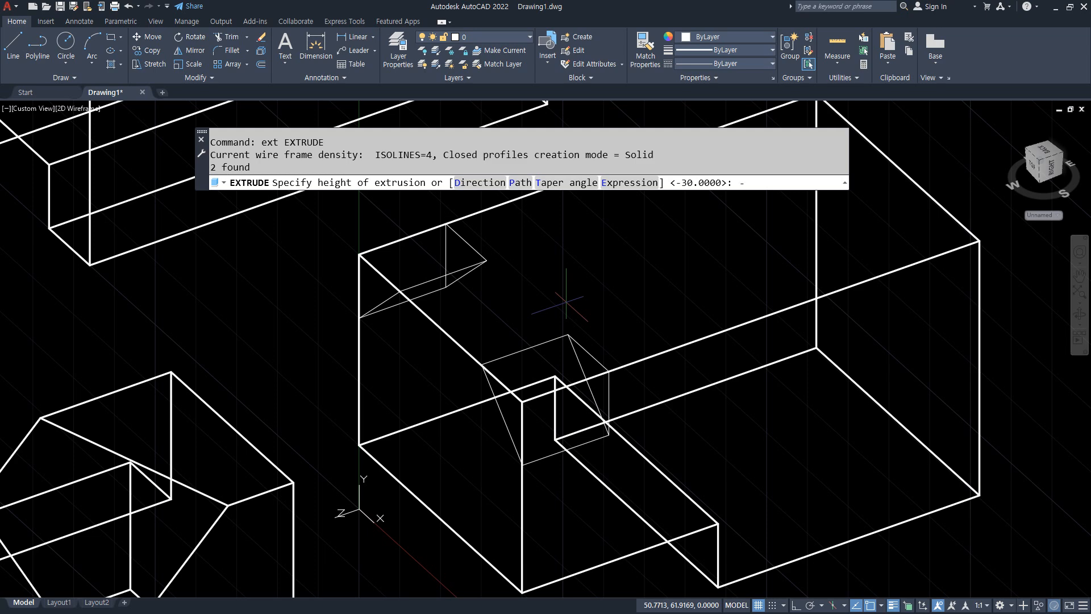
pyautogui.write('-20')
pyautogui.press('Return')
# - Subtract the two triangular wedges from the block to chamfer both upper edges at its left end
pyautogui.write('su')
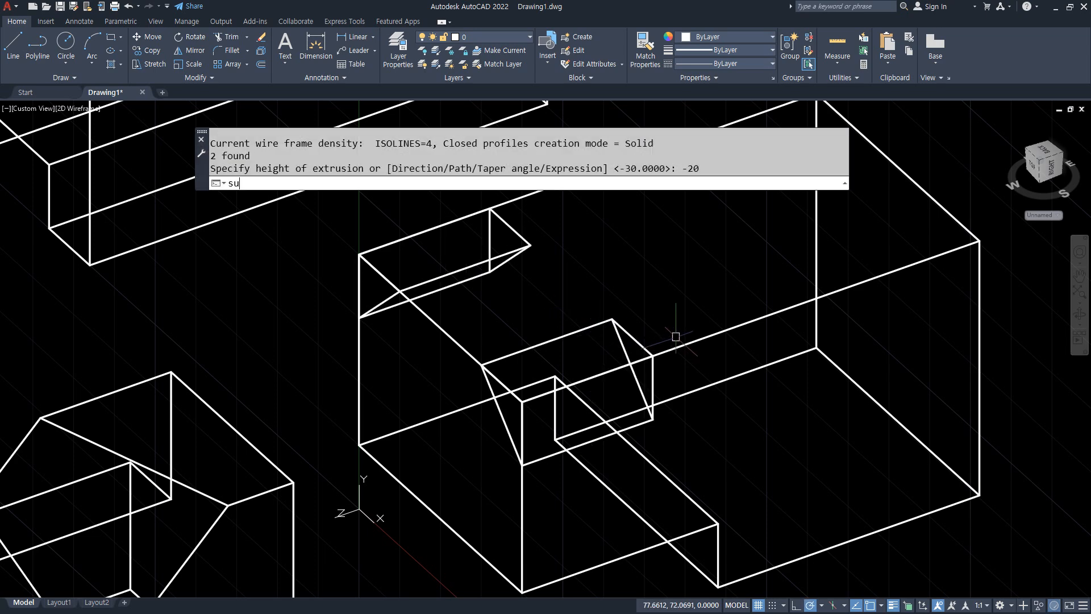
pyautogui.press('Return')
pyautogui.click(682, 345)
pyautogui.press('Return')
pyautogui.click(623, 328)
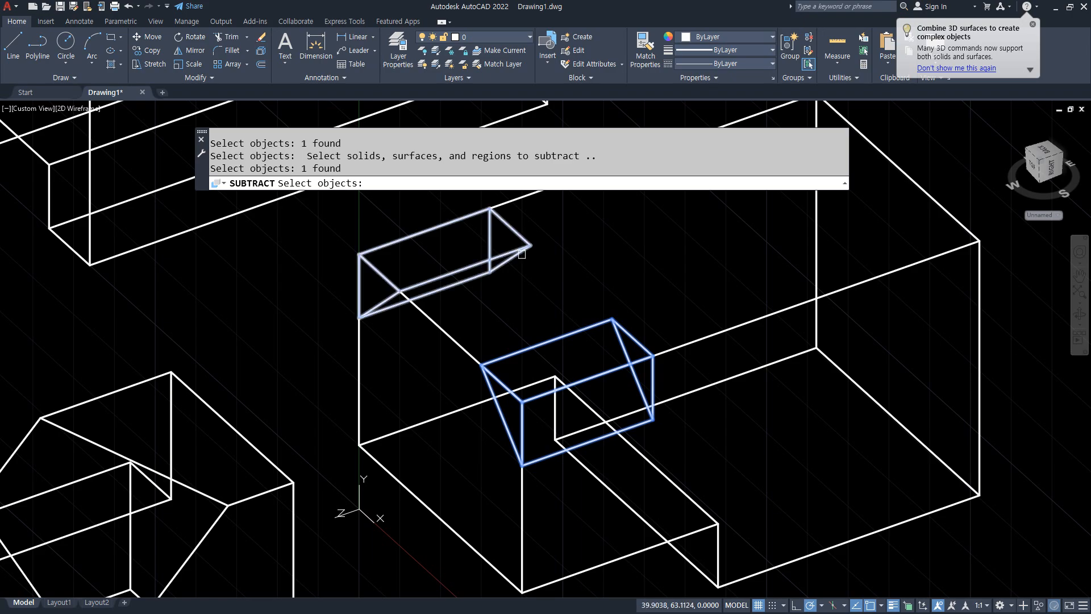
pyautogui.click(523, 250)
pyautogui.press('Return')
# - Set the UCS on the top face, with origin at the front edge's notch corner, X along the front edge and Y toward the rear
pyautogui.keyDown('shift'); pyautogui.moveTo(555, 353); pyautogui.dragTo(499, 434, button='middle'); pyautogui.keyUp('shift')
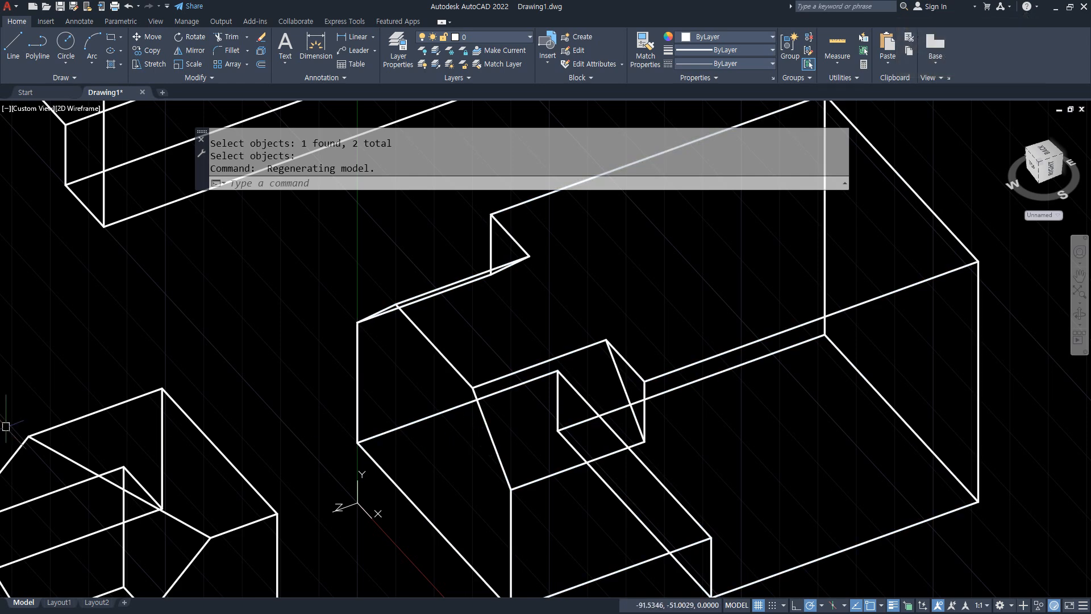
pyautogui.moveTo(650, 244); pyautogui.dragTo(457, 290, button='middle')
pyautogui.write('ucs')
pyautogui.press('Return')
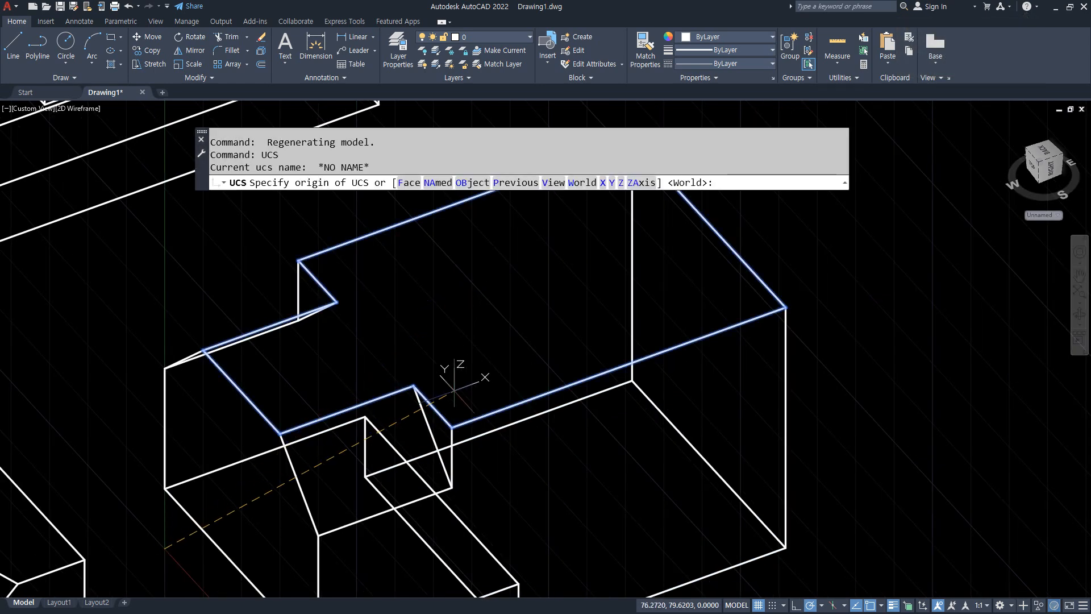
pyautogui.click(451, 427)
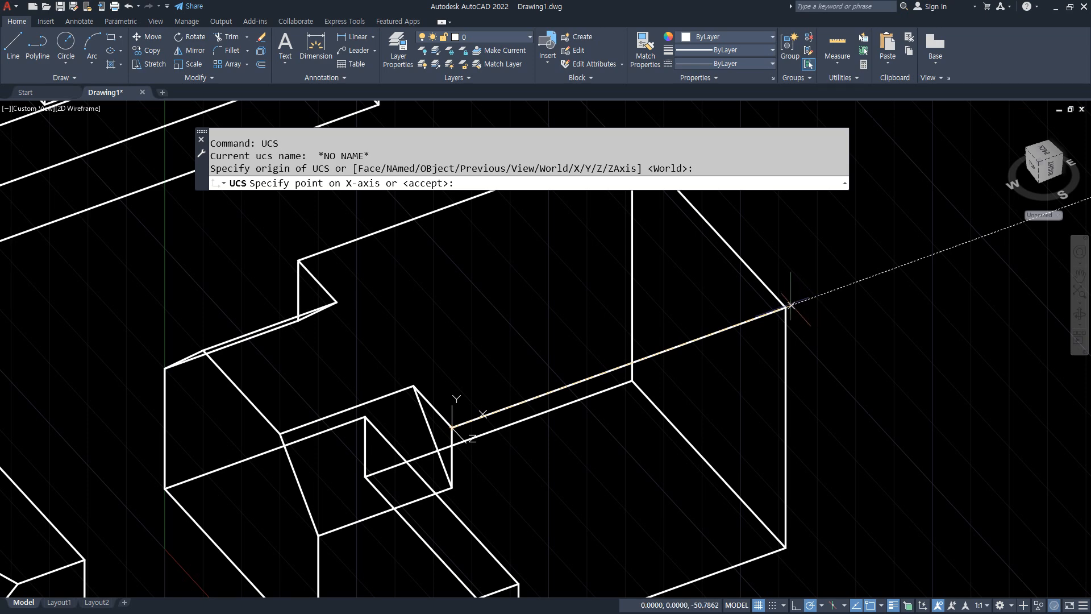
pyautogui.click(784, 306)
pyautogui.click(299, 260)
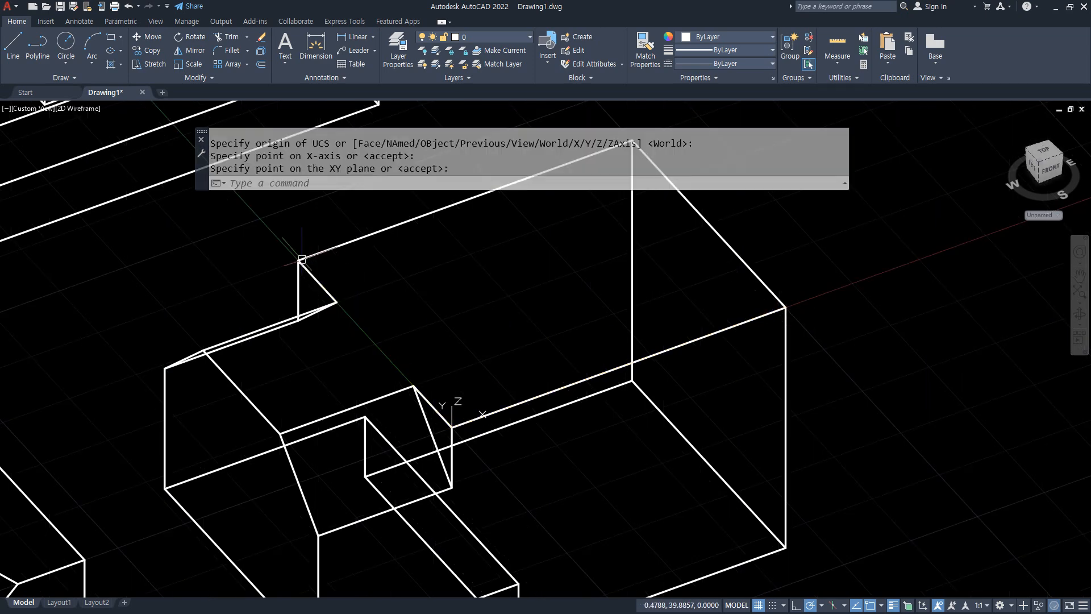
pyautogui.moveTo(607, 376); pyautogui.dragTo(572, 387, button='middle')
pyautogui.moveTo(454, 212); pyautogui.dragTo(623, 213)
pyautogui.moveTo(390, 269); pyautogui.dragTo(659, 281)
pyautogui.moveTo(230, 353); pyautogui.dragTo(366, 364)
pyautogui.moveTo(138, 390); pyautogui.dragTo(372, 420)
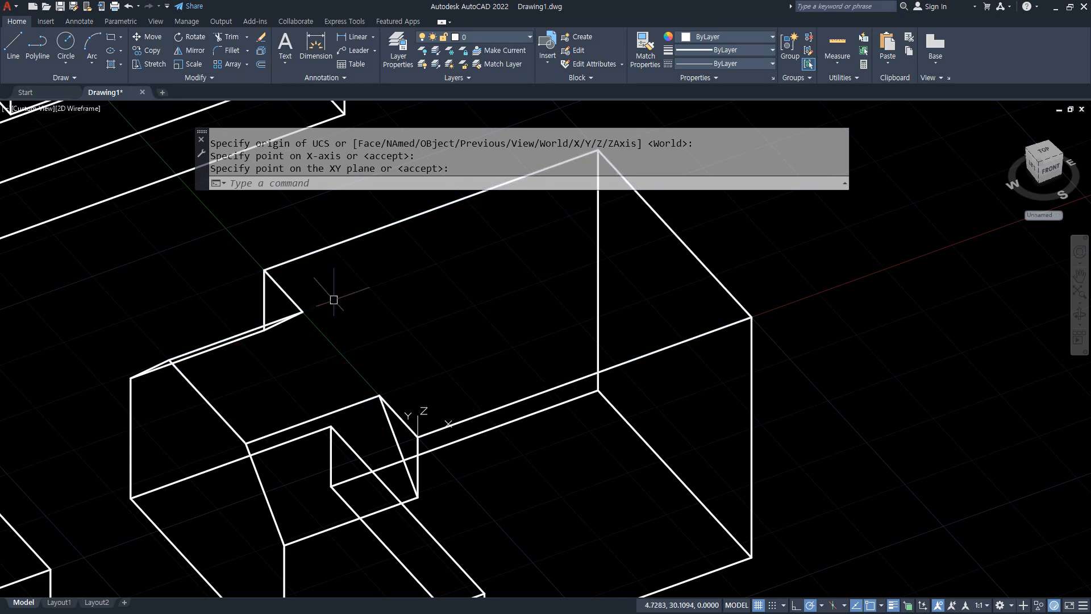
# - Draw a line on the top face connecting the inner corners of the front and rear wedge cuts
pyautogui.write('l')
pyautogui.press('Return')
pyautogui.click(379, 396)
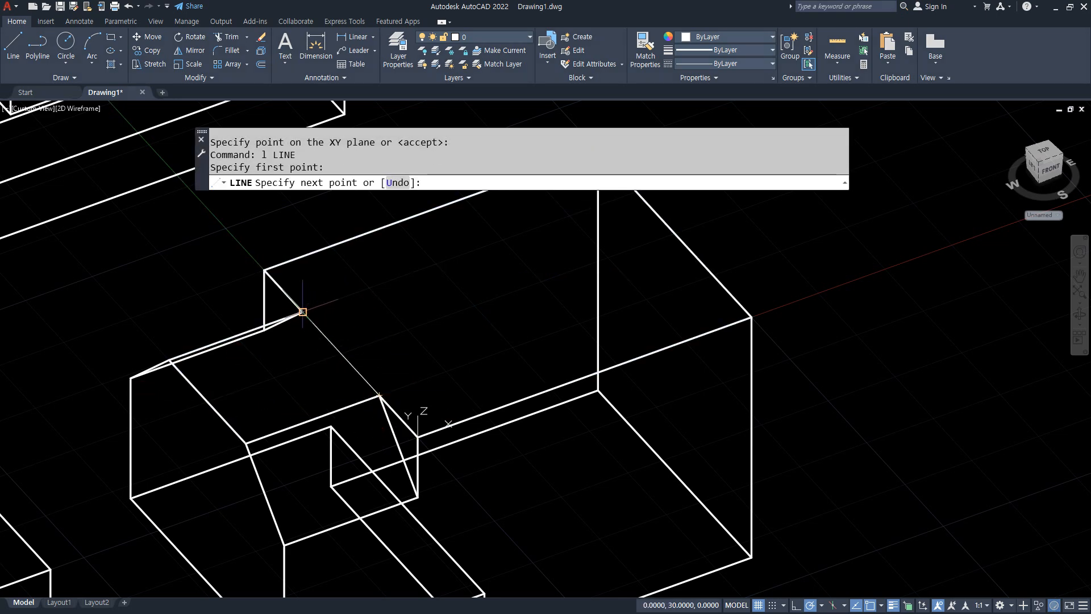
pyautogui.click(302, 312)
pyautogui.press('Return')
# - Draw a 20-unit line along the X axis from the midpoint of the connecting line on the top face
pyautogui.press('Return')
pyautogui.write('mi')
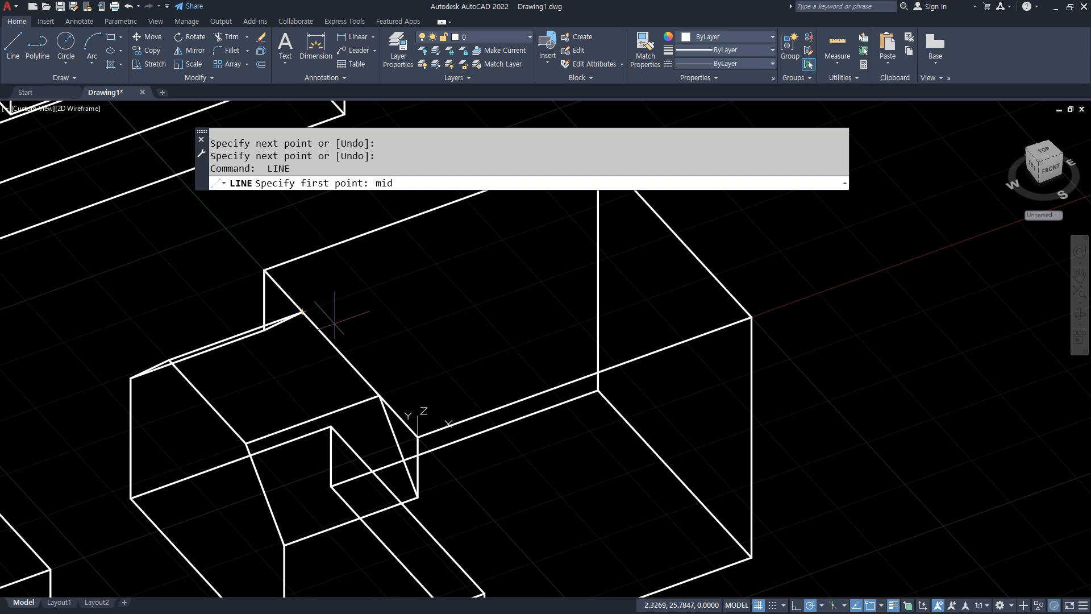
pyautogui.write('d')
pyautogui.press('Return')
pyautogui.click(341, 350)
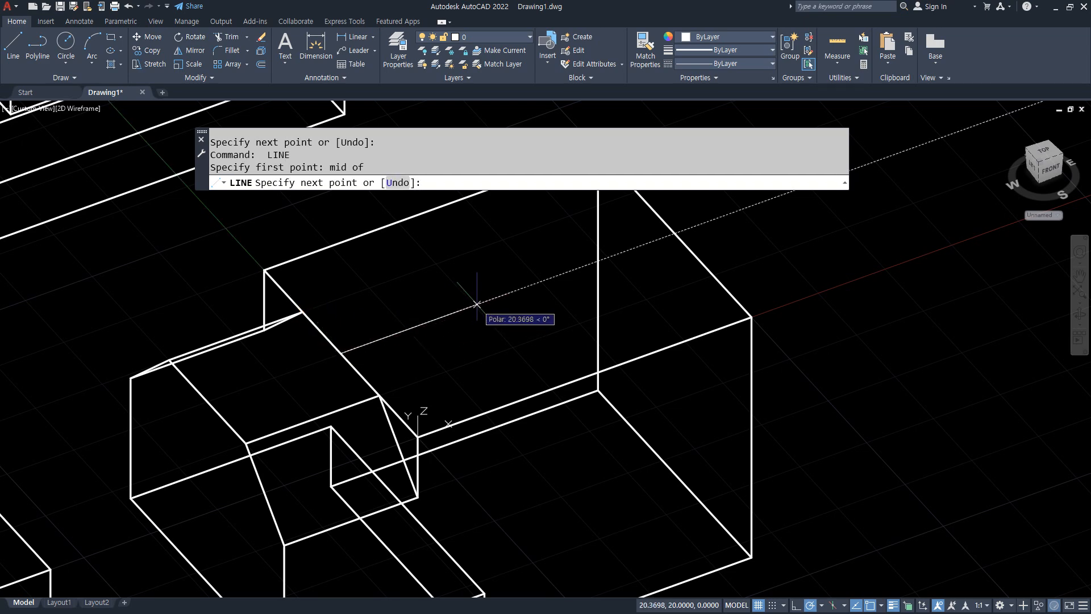
pyautogui.write('20')
pyautogui.press('Return')
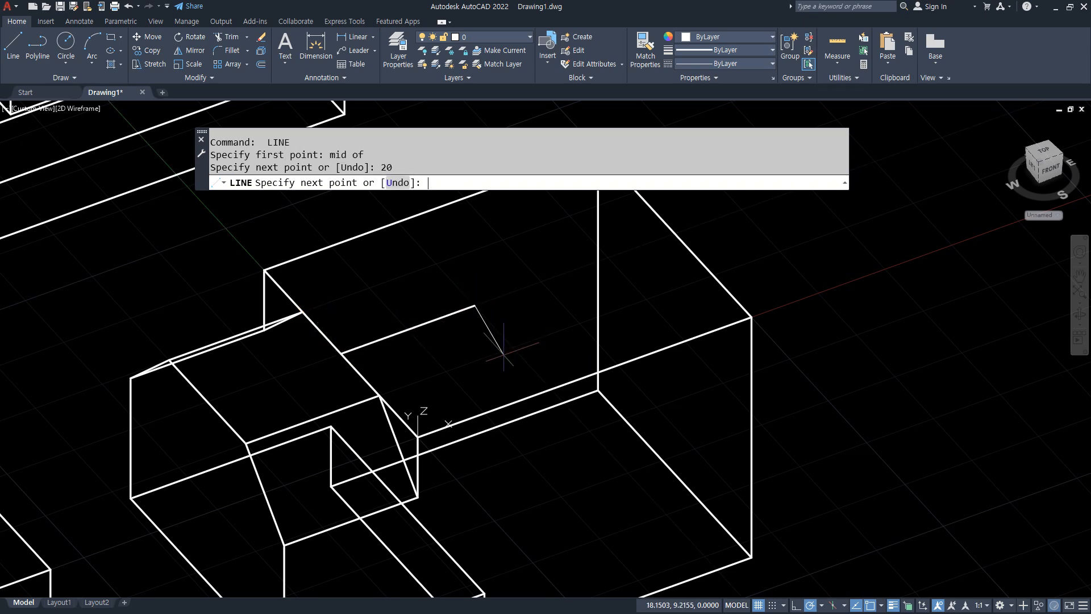
pyautogui.press('Return')
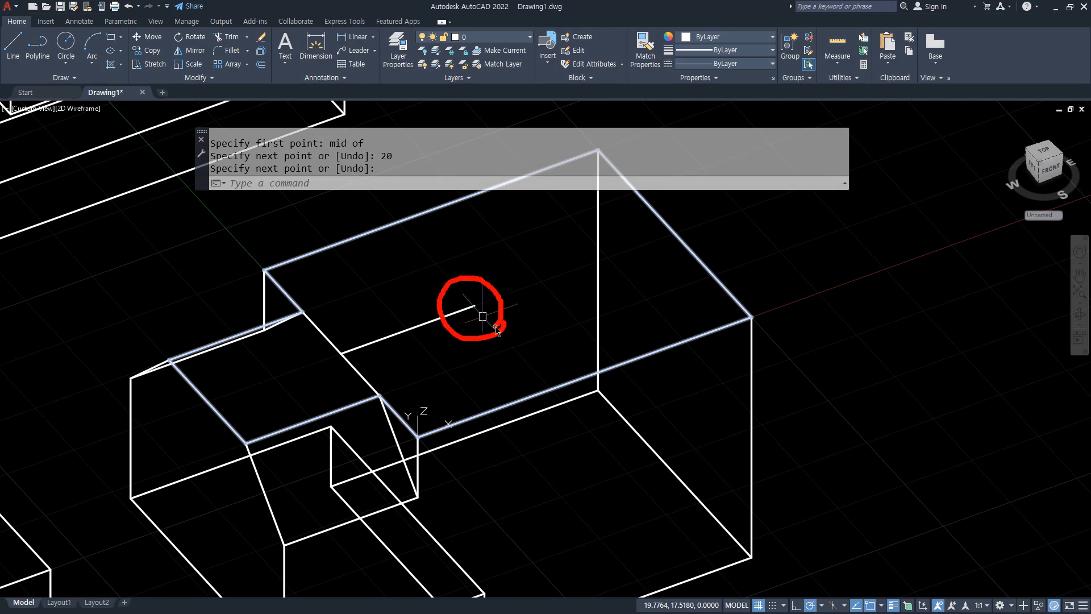
# - Draw a circle of radius 10 on the top face, centred on the free end of the 20-unit line
pyautogui.write('c')
pyautogui.press('Return')
pyautogui.click(476, 307)
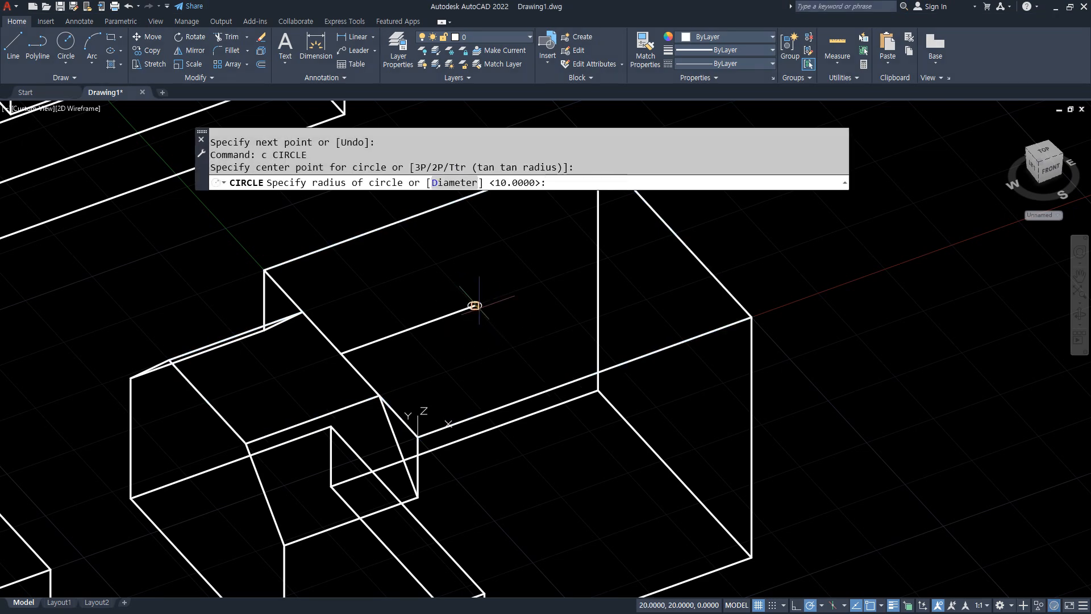
pyautogui.write('10')
pyautogui.press('Return')
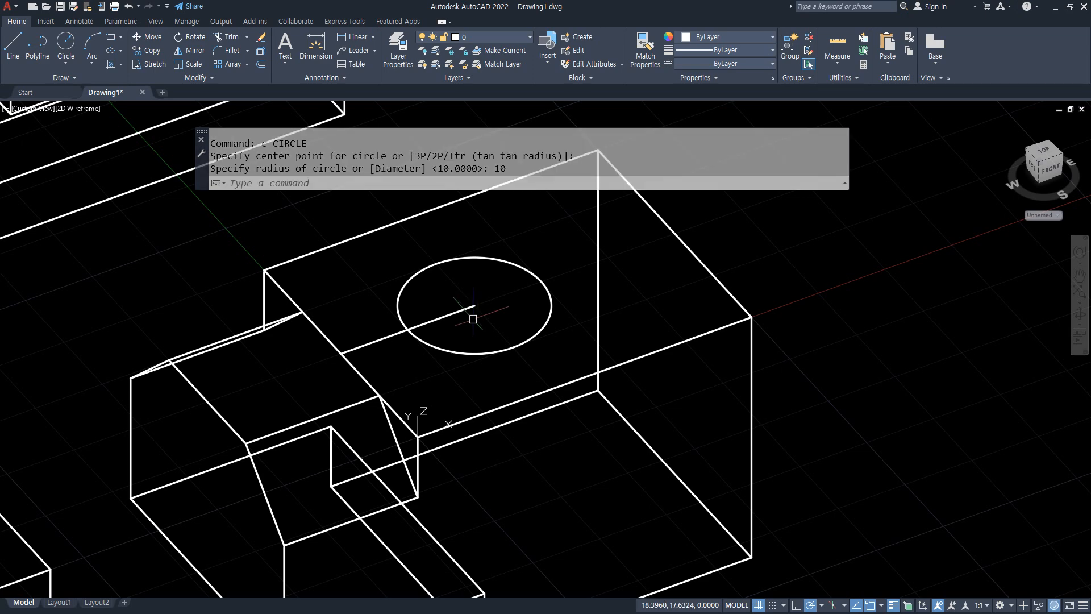
# - Extrude the circle downward through the block to the level of its bottom front corner
pyautogui.scroll(-2, 341, 196)
pyautogui.write('EXT')
pyautogui.press('Return')
pyautogui.click(442, 290)
pyautogui.press('Return')
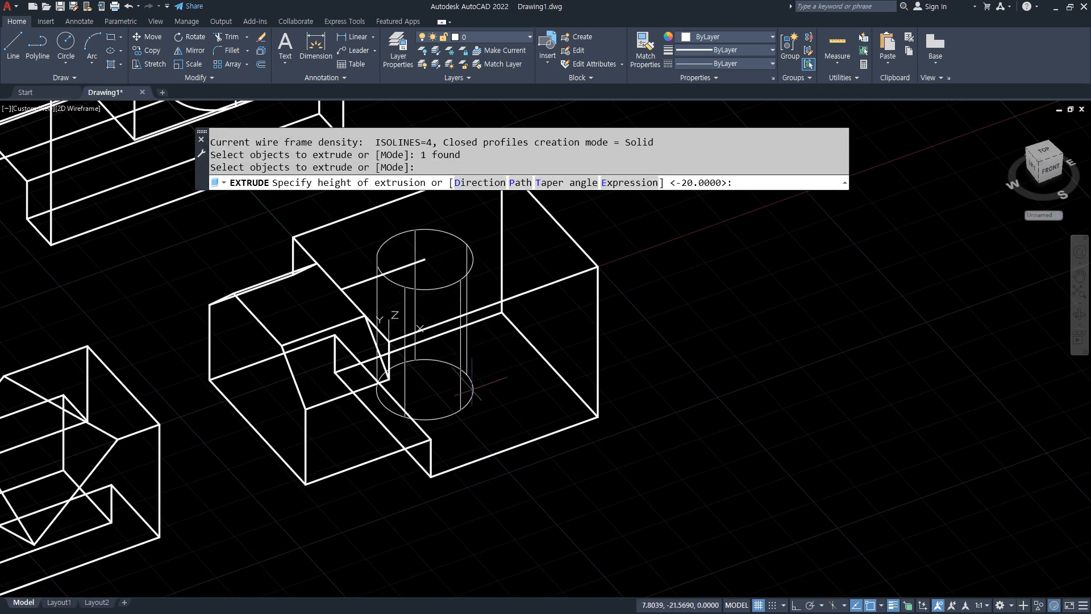
pyautogui.click(432, 476)
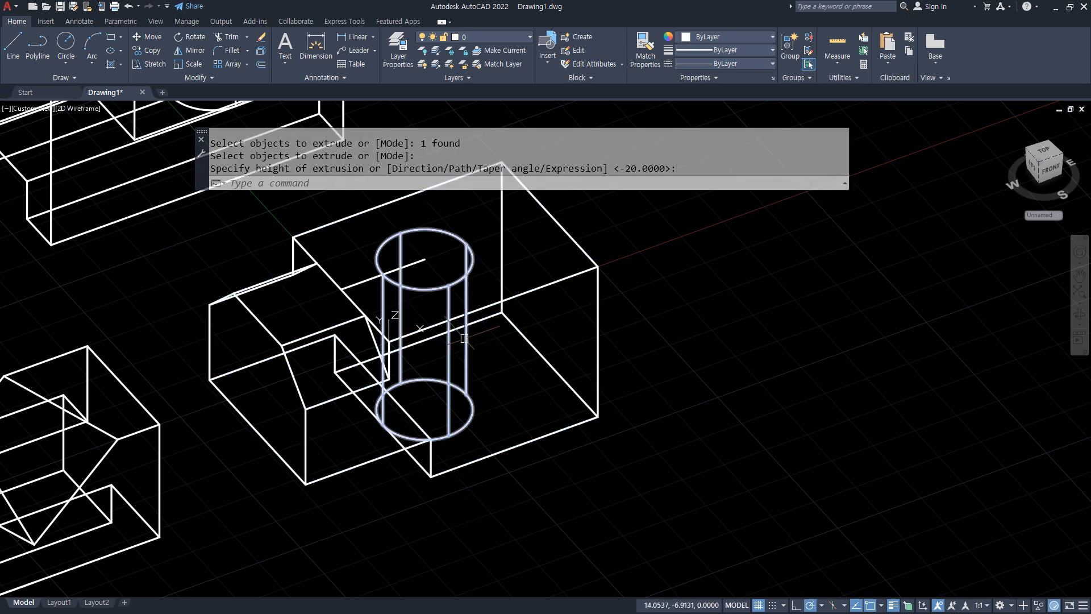
# - Subtract the cylinder from the block to cut a vertical through hole
pyautogui.write('su')
pyautogui.press('Return')
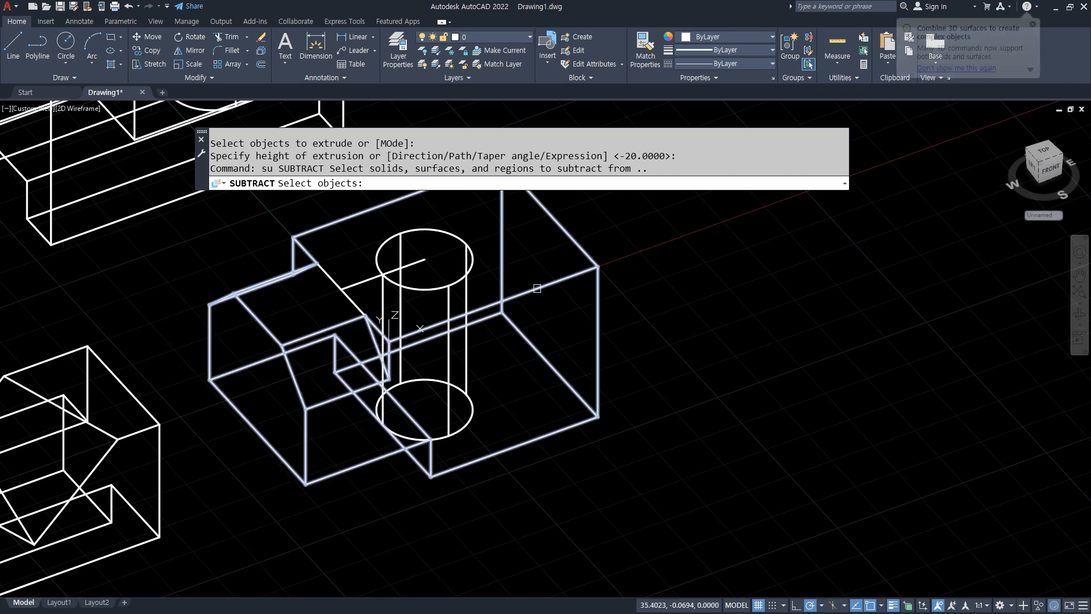
pyautogui.click(487, 294)
pyautogui.press('Return')
pyautogui.click(424, 271)
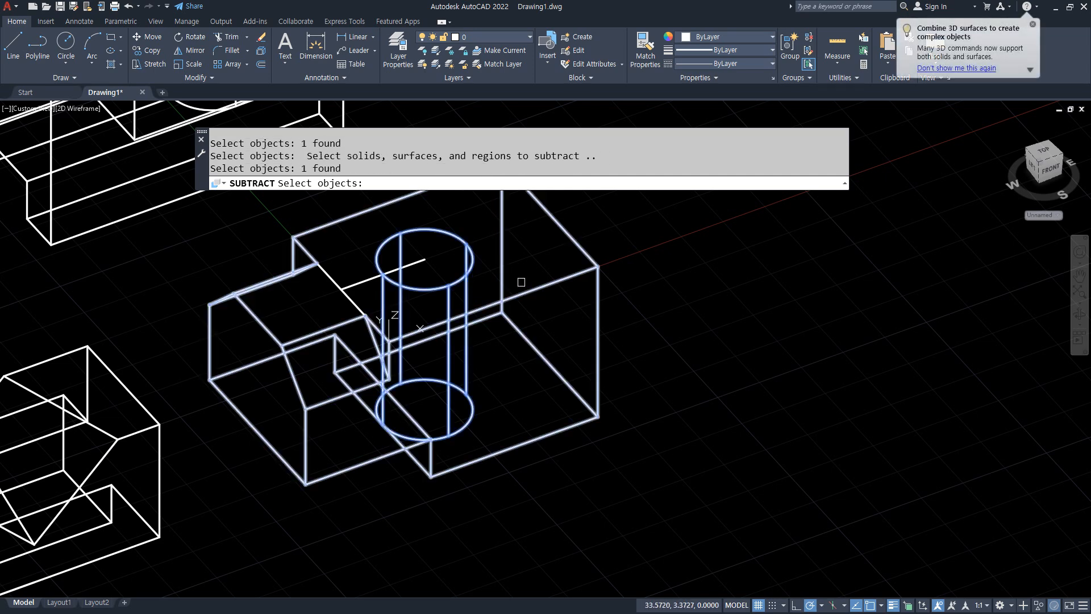
pyautogui.press('Return')
pyautogui.press('Return')
# - Erase the 20-unit line and the connecting line between the wedge cuts from the top face
pyautogui.click(418, 265)
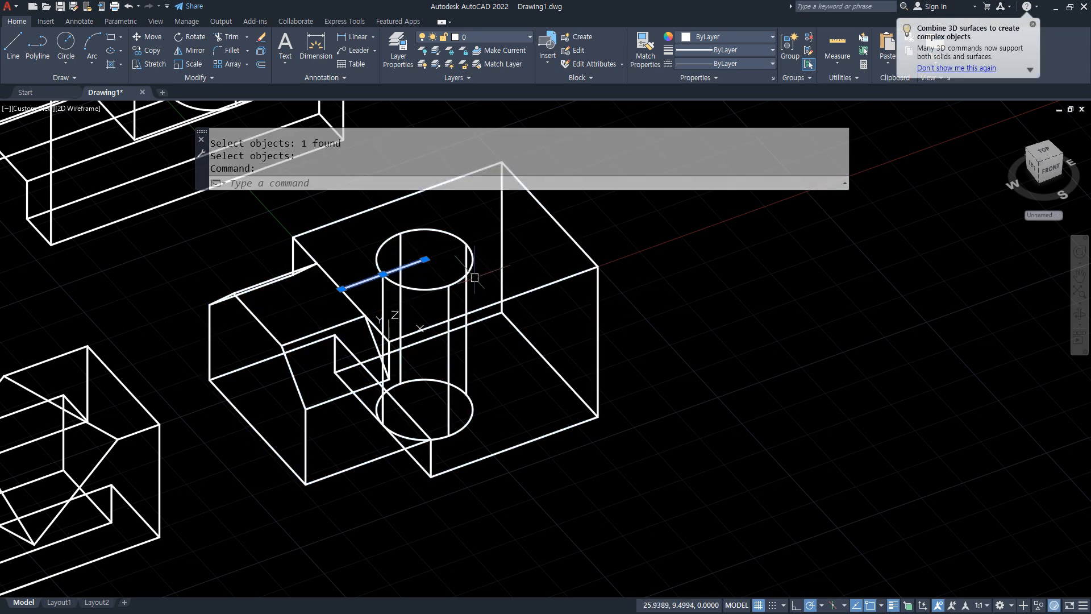
pyautogui.write('e')
pyautogui.press('Return')
pyautogui.click(335, 282)
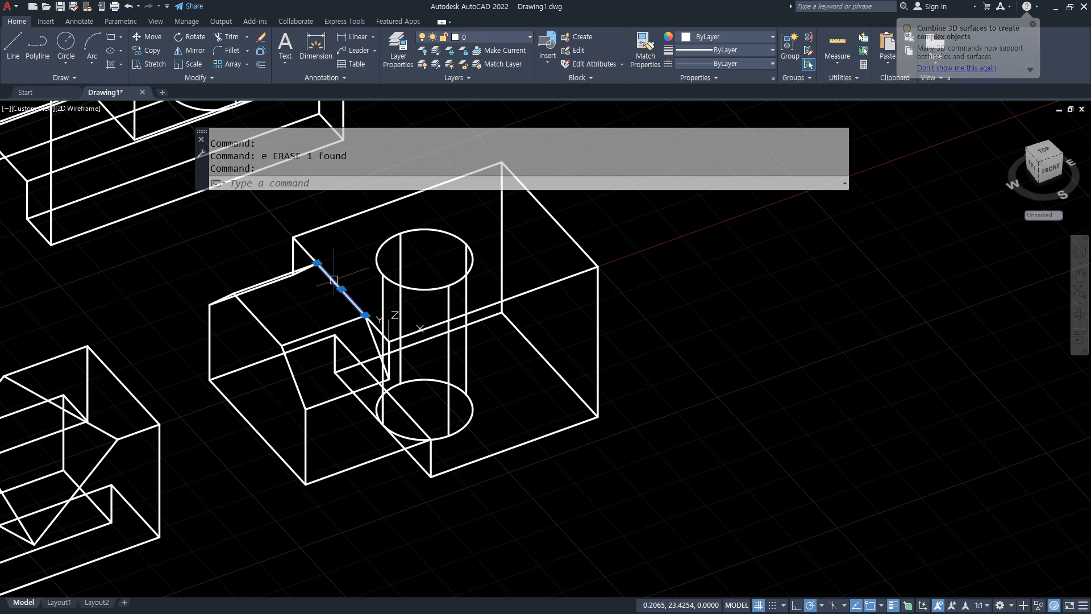
pyautogui.write('e')
pyautogui.press('Return')
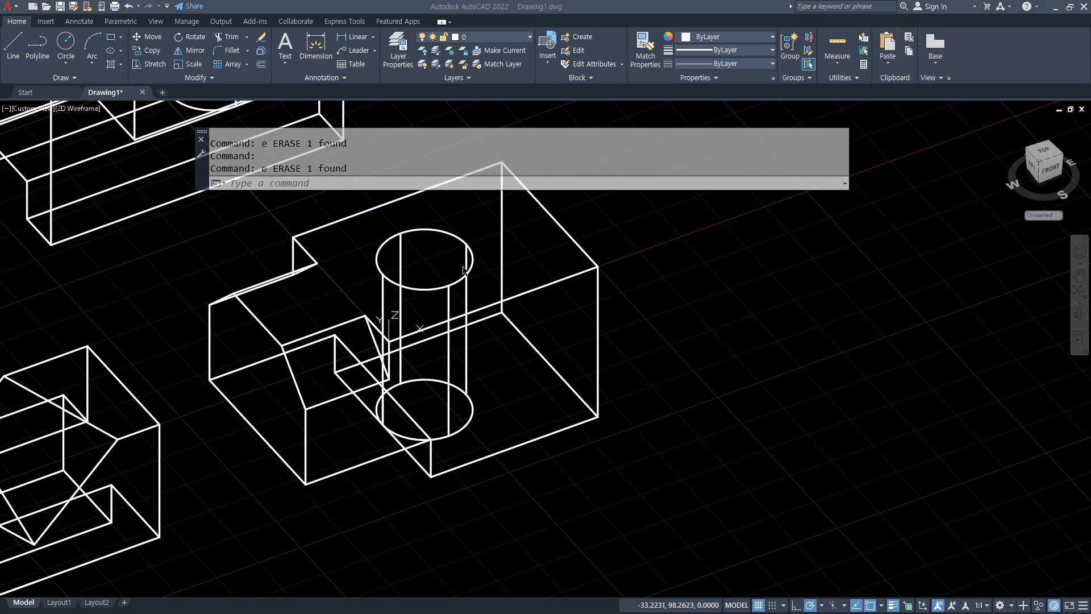
pyautogui.press('Return')
pyautogui.press('Escape')
pyautogui.press('Escape')
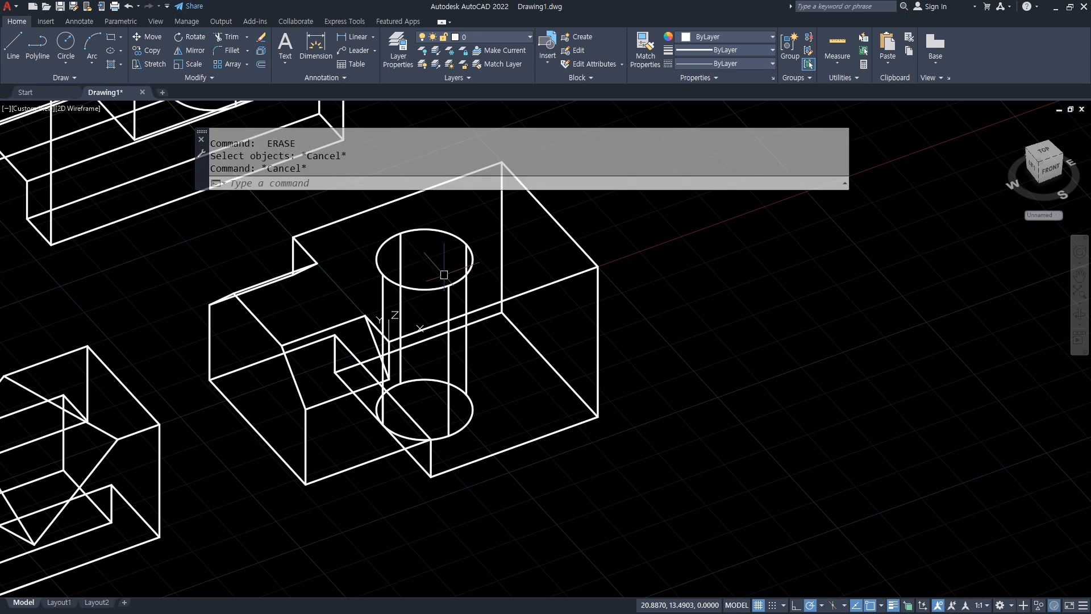
# - Draw a line from the hole's front quadrant perpendicular to the block's top front edge
pyautogui.write('l')
pyautogui.press('Return')
pyautogui.click(448, 285)
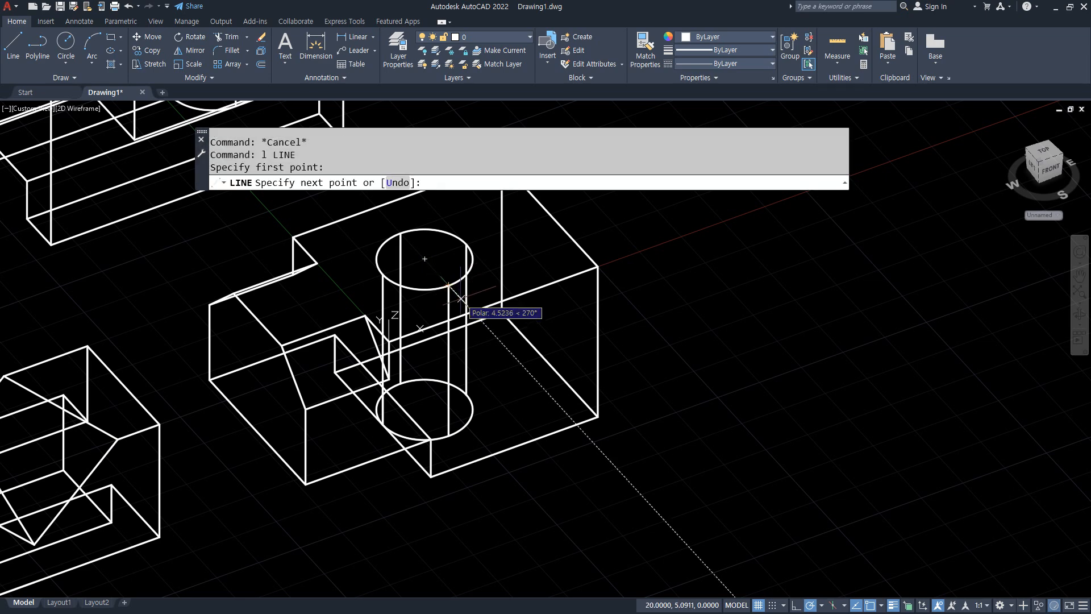
pyautogui.write('pe')
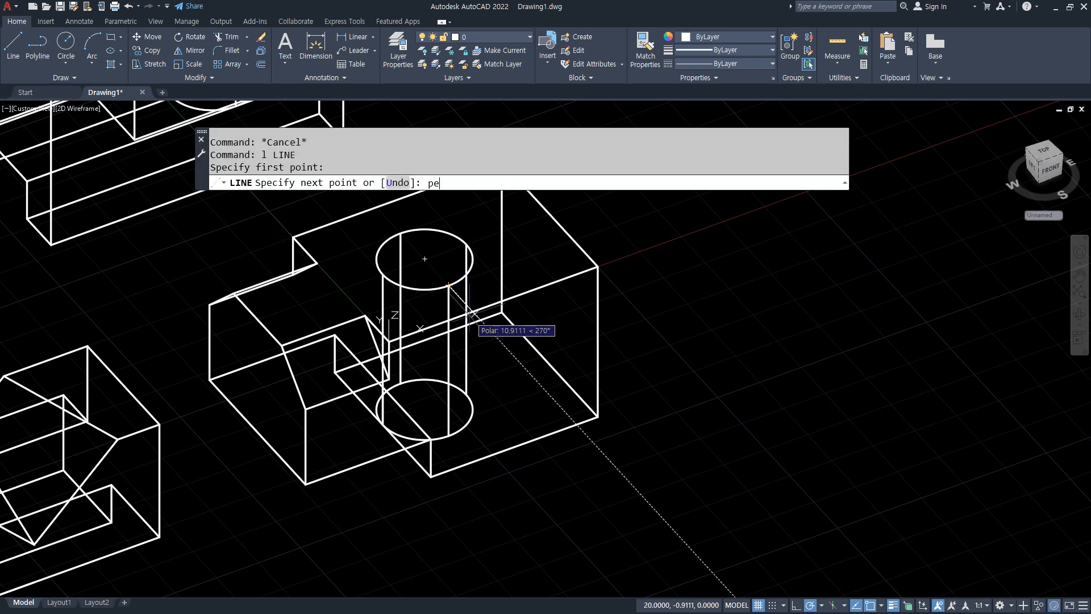
pyautogui.write('r')
pyautogui.press('space')
pyautogui.click(492, 304)
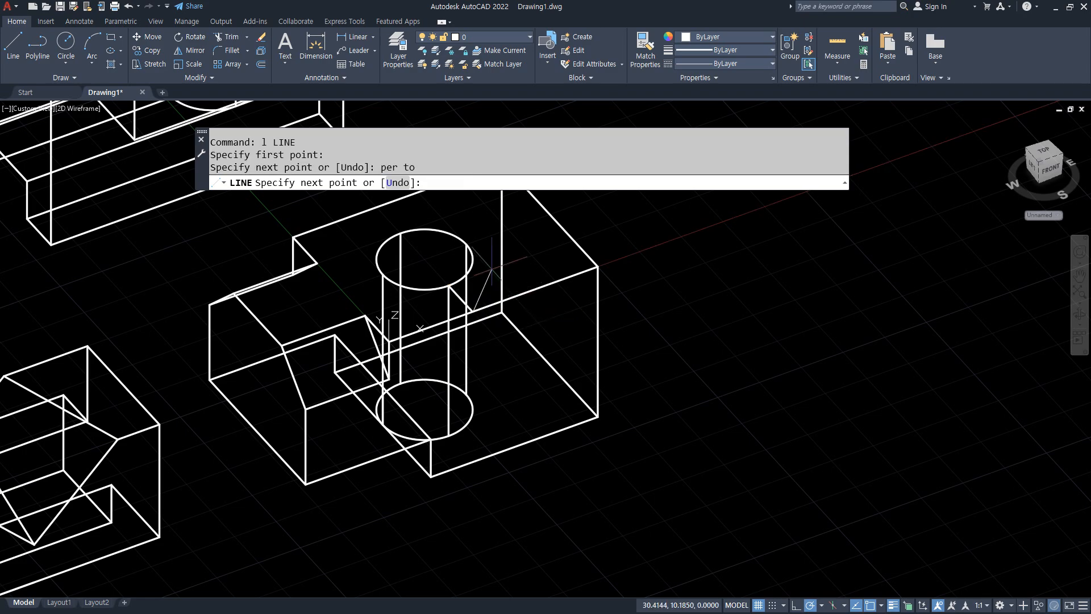
pyautogui.moveTo(490, 284); pyautogui.dragTo(479, 363, button='middle')
pyautogui.scroll(4, 466, 360)
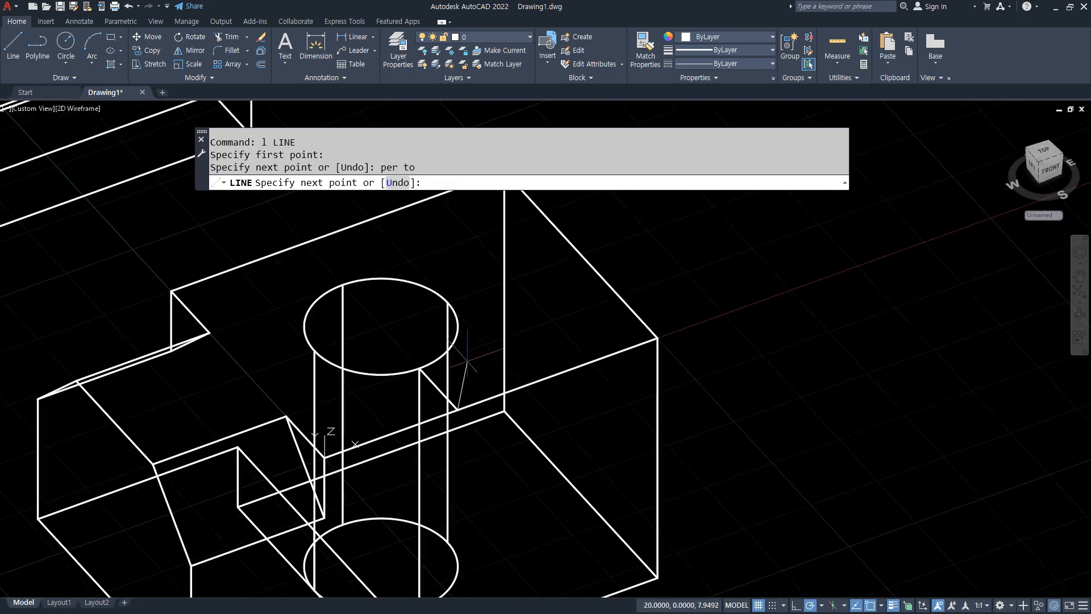
pyautogui.scroll(-5, 466, 359)
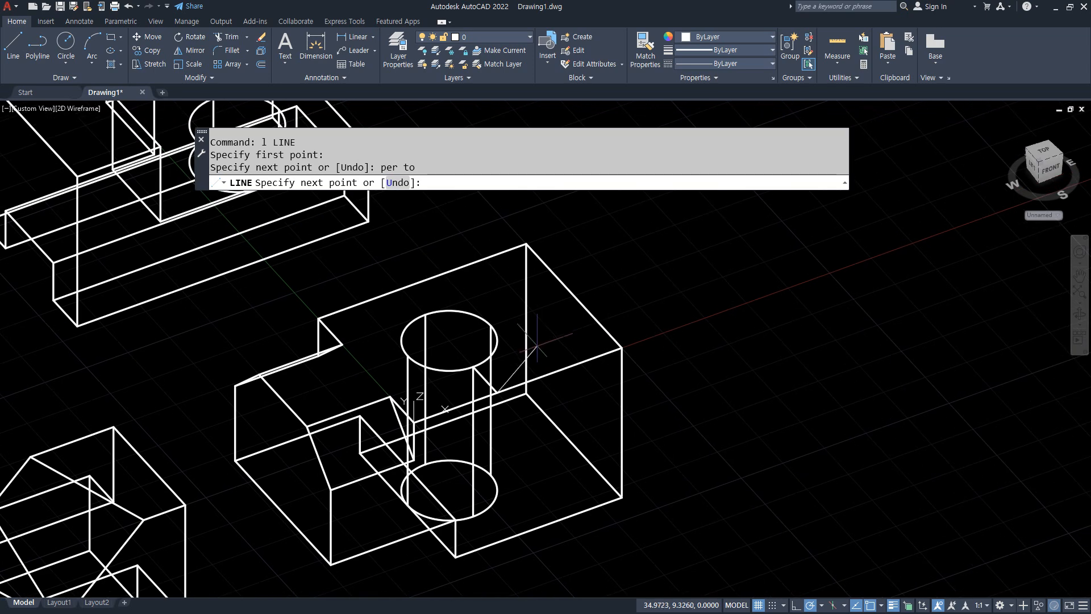
pyautogui.press('Escape')
# - Draw a 10-unit line along X from the hole's right quadrant, and join its end to the perpendicular line's end on the front edge
pyautogui.press('Return')
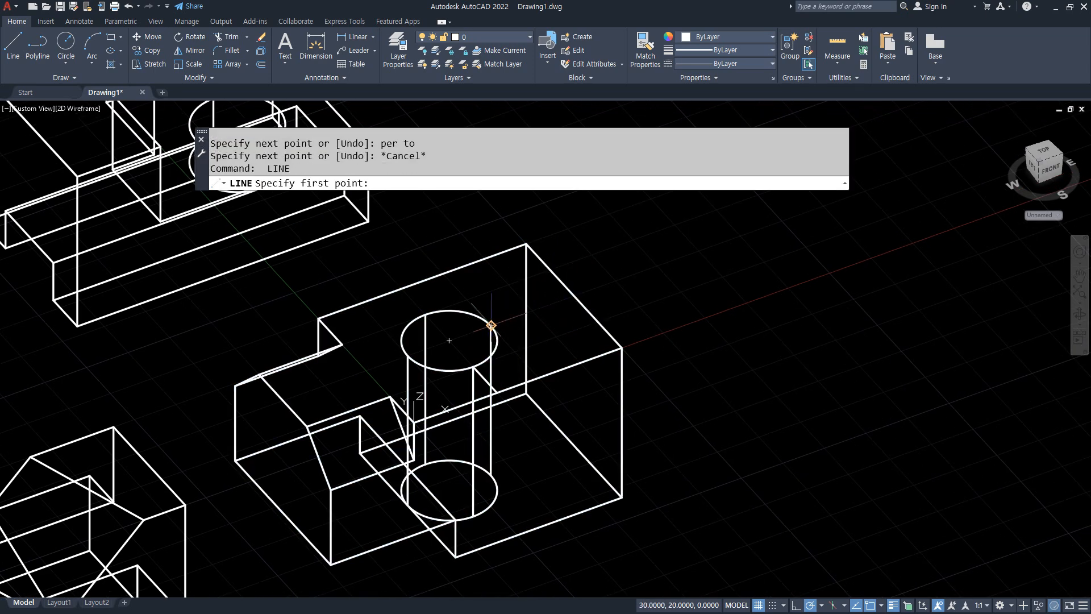
pyautogui.click(491, 325)
pyautogui.write('1')
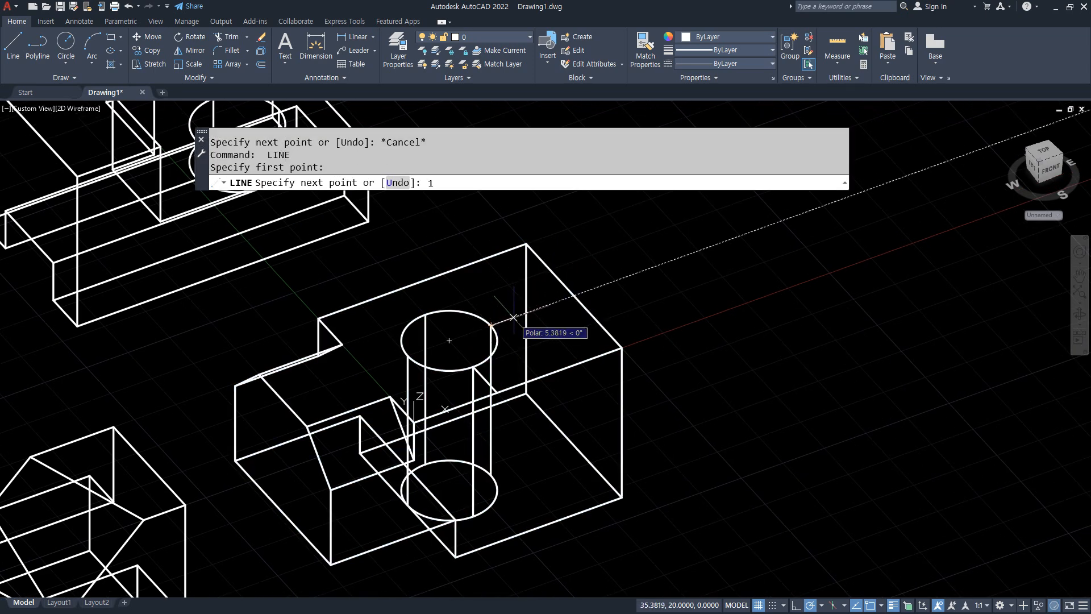
pyautogui.write('0')
pyautogui.press('Return')
pyautogui.click(495, 392)
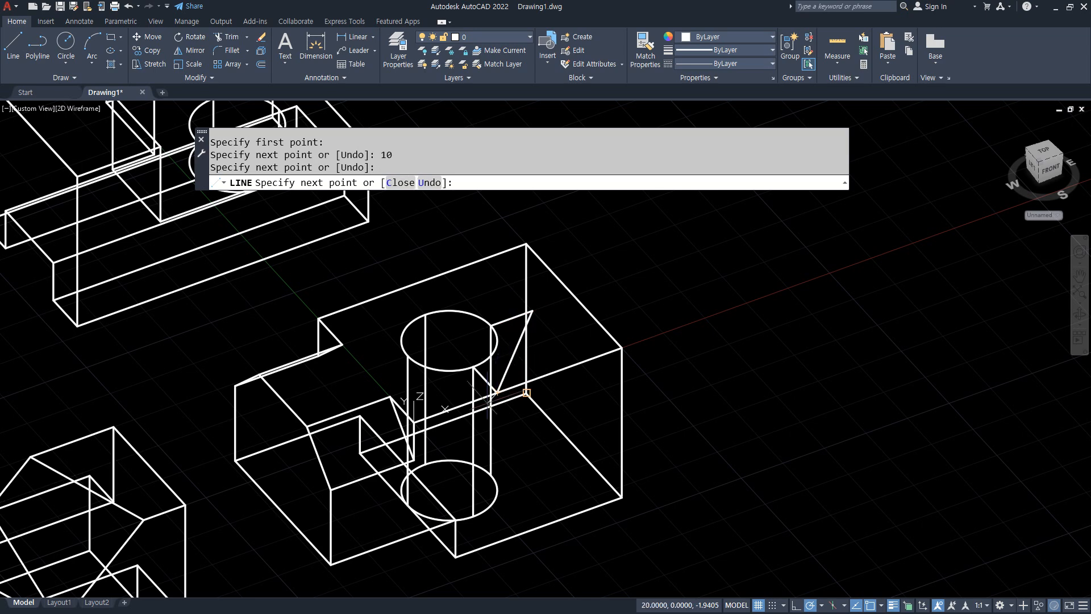
pyautogui.press('Return')
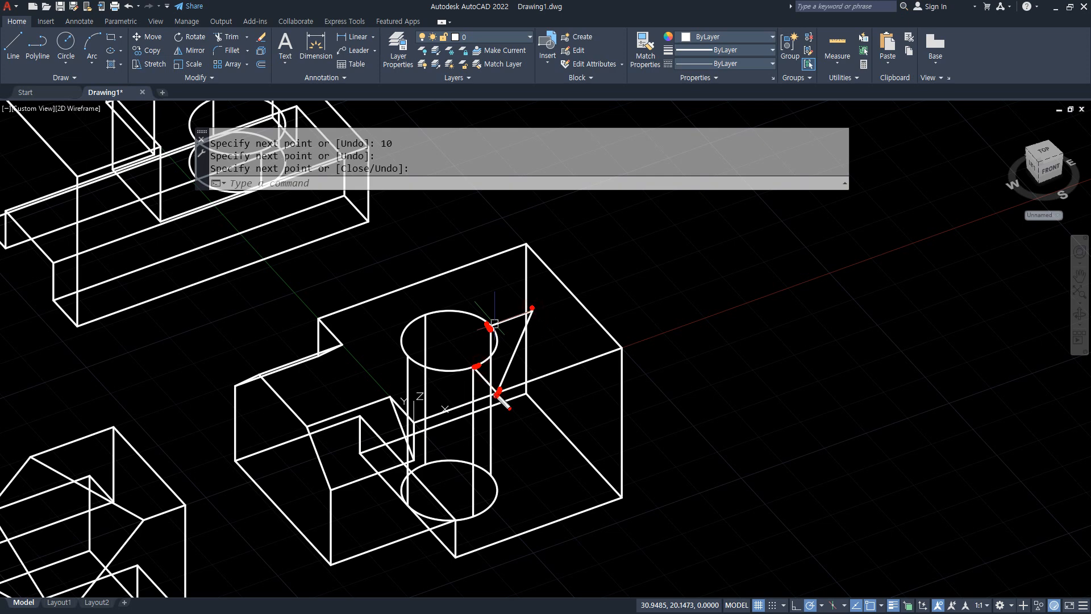
pyautogui.press('Escape')
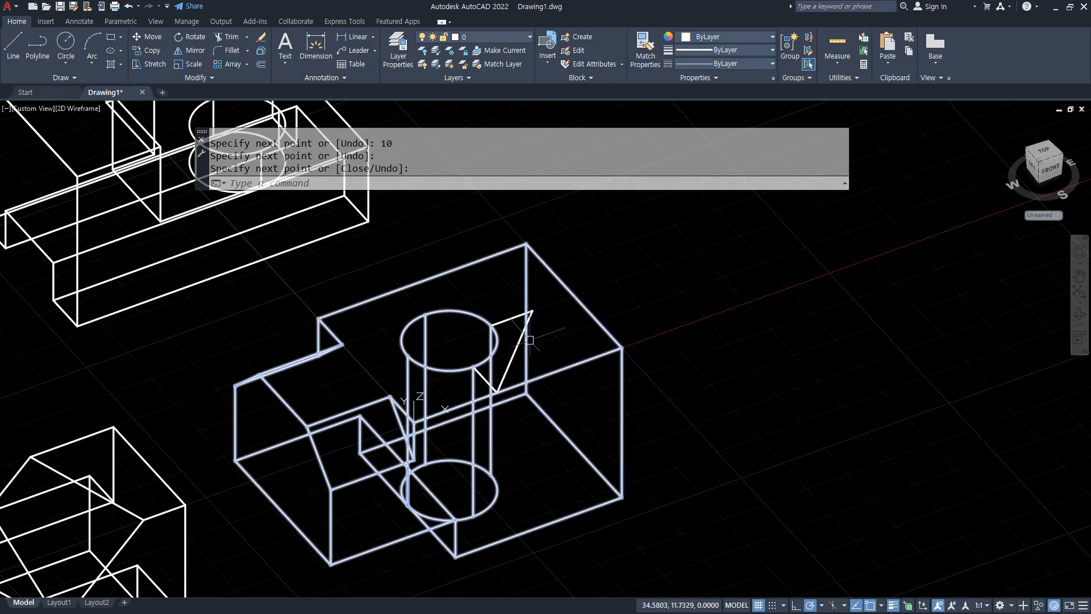
# - Mirror the diagonal line about the X-direction axis through the 10-unit line, keeping the source, to form a V on the top face
pyautogui.write('mi')
pyautogui.press('Return')
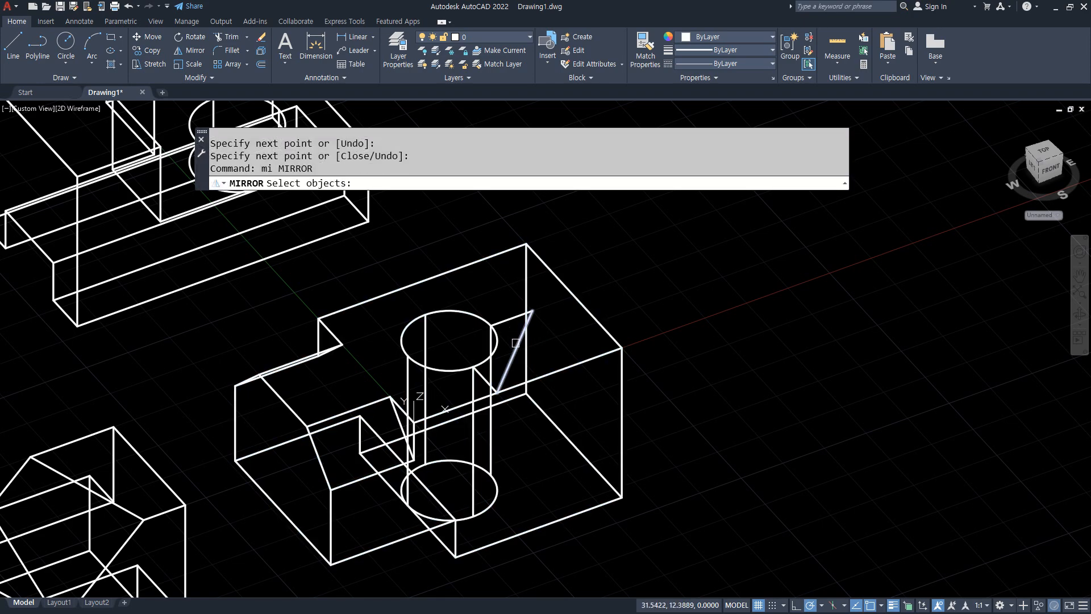
pyautogui.click(516, 343)
pyautogui.press('Return')
pyautogui.click(532, 310)
pyautogui.click(479, 339)
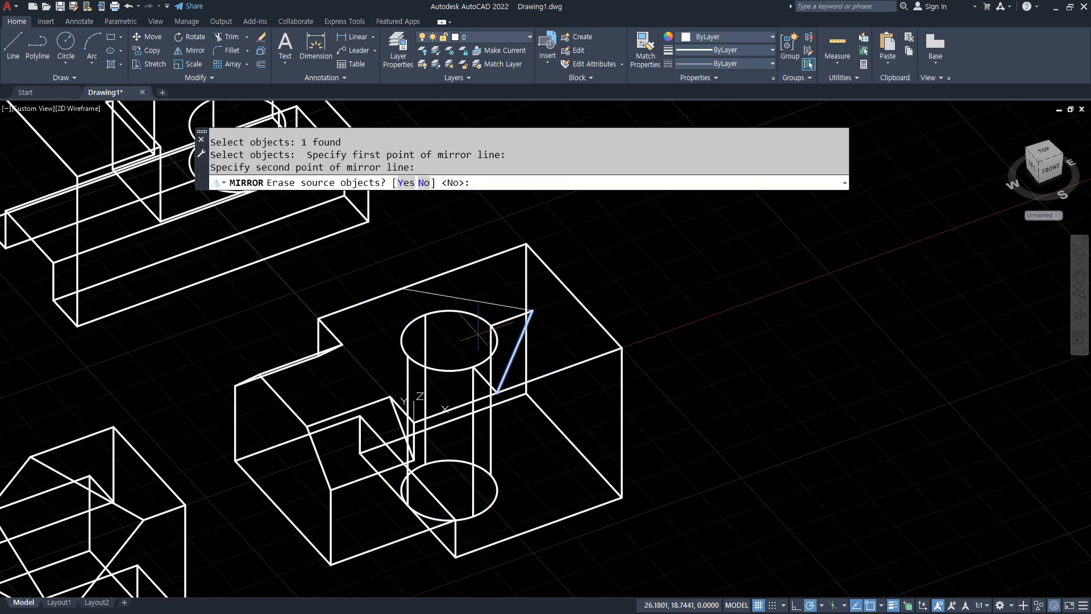
pyautogui.press('Return')
pyautogui.moveTo(425, 364); pyautogui.dragTo(415, 335, button='middle')
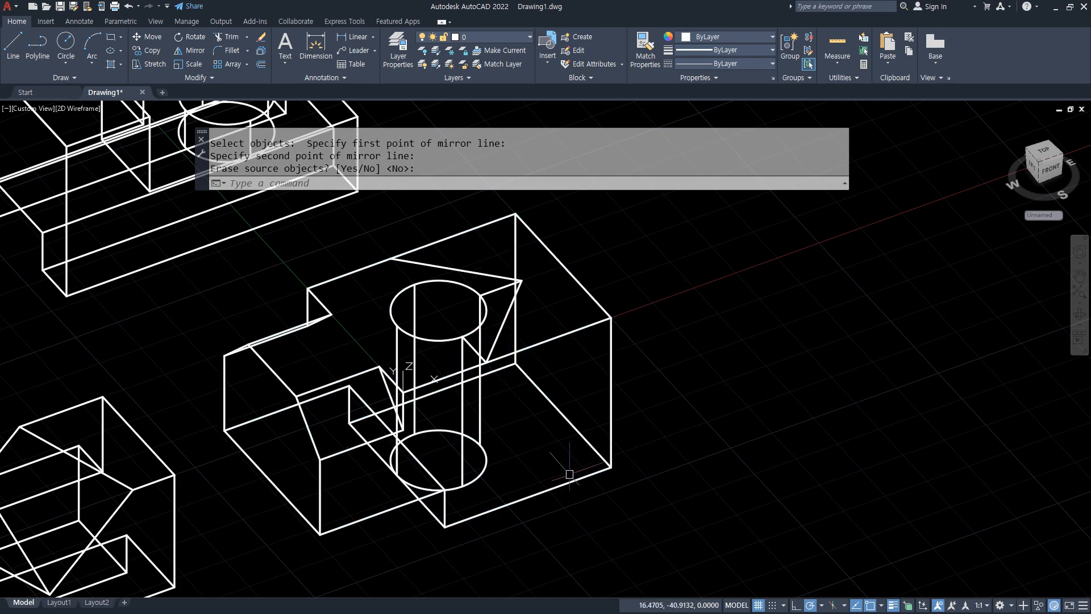
# - Draw a 10-unit line from the bottom front-right corner along the front edge, and continue it with a short line pointing forward
pyautogui.press('Escape')
pyautogui.write('l')
pyautogui.press('Return')
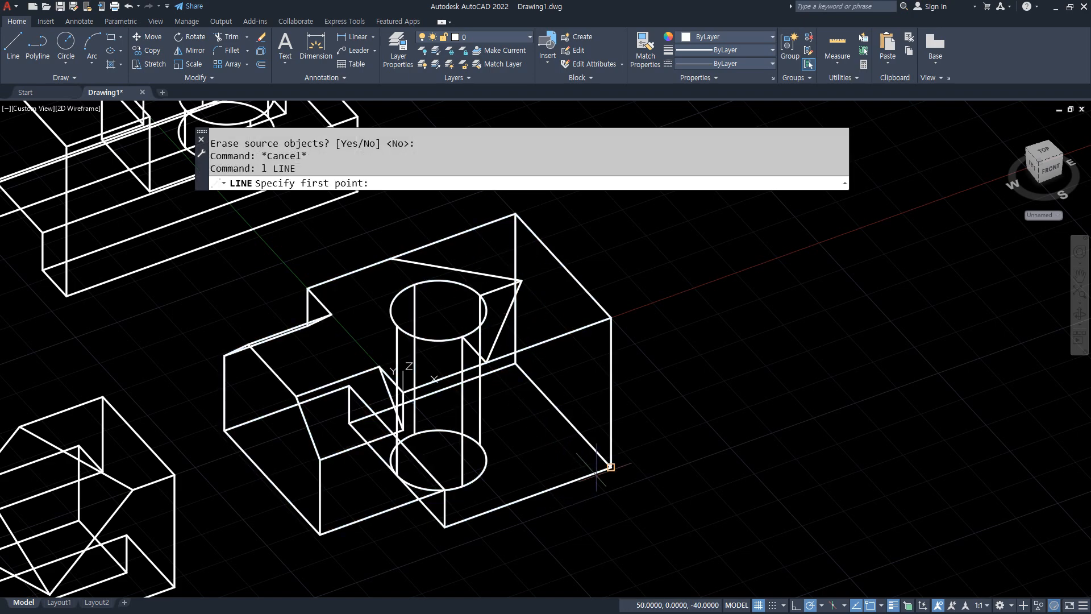
pyautogui.click(610, 465)
pyautogui.write('1')
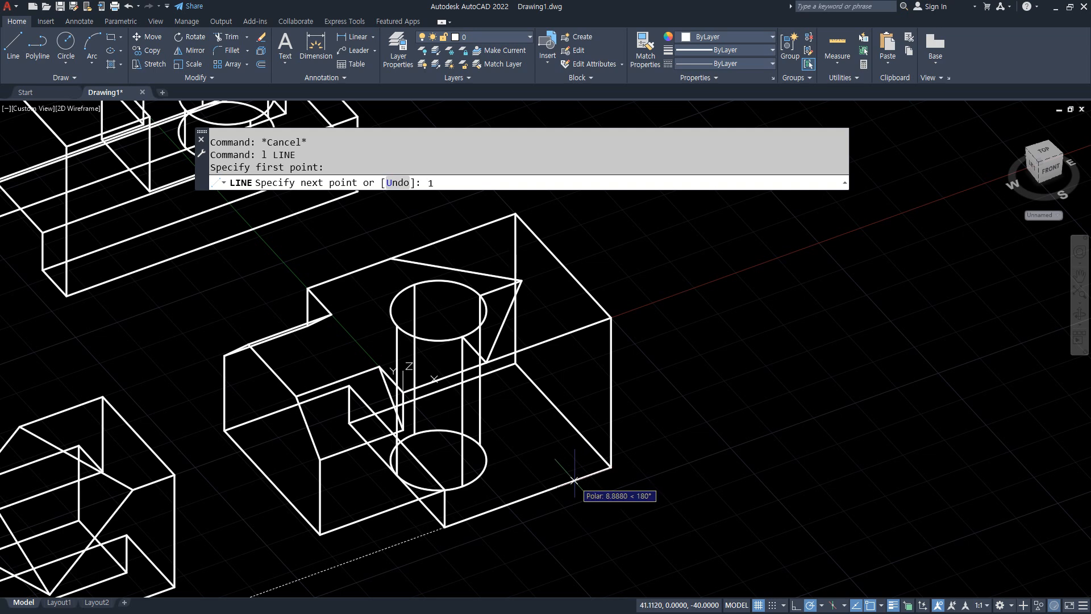
pyautogui.write('0')
pyautogui.press('Return')
pyautogui.click(591, 505)
pyautogui.press('Return')
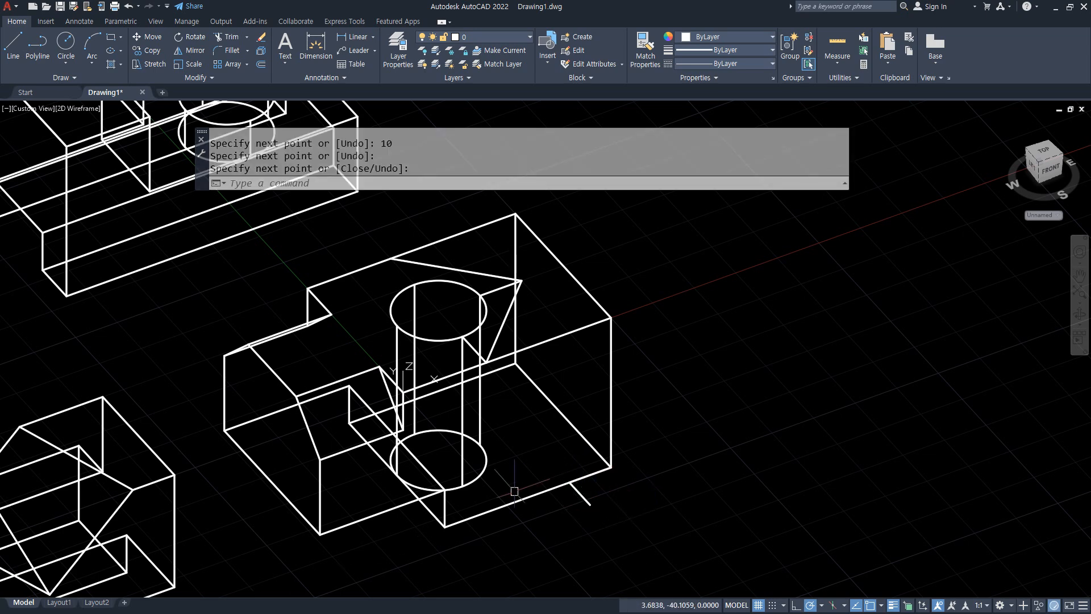
# - Copy the two V lines from their front-edge endpoint to the end of the 10-unit line on the bottom front edge
pyautogui.write('cp')
pyautogui.press('Return')
pyautogui.click(508, 313)
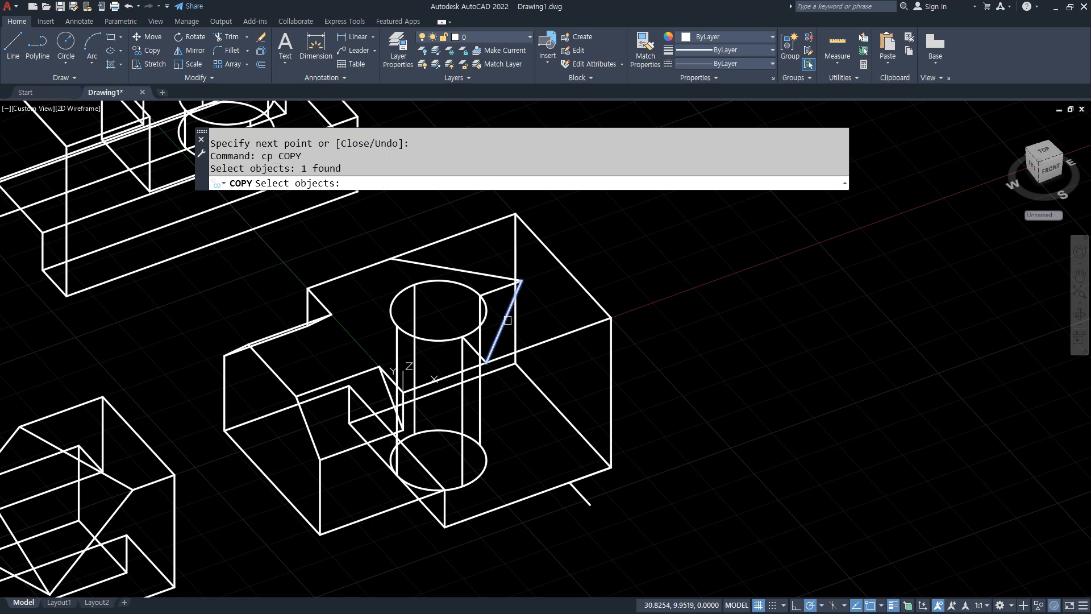
pyautogui.click(477, 275)
pyautogui.press('Return')
pyautogui.click(487, 362)
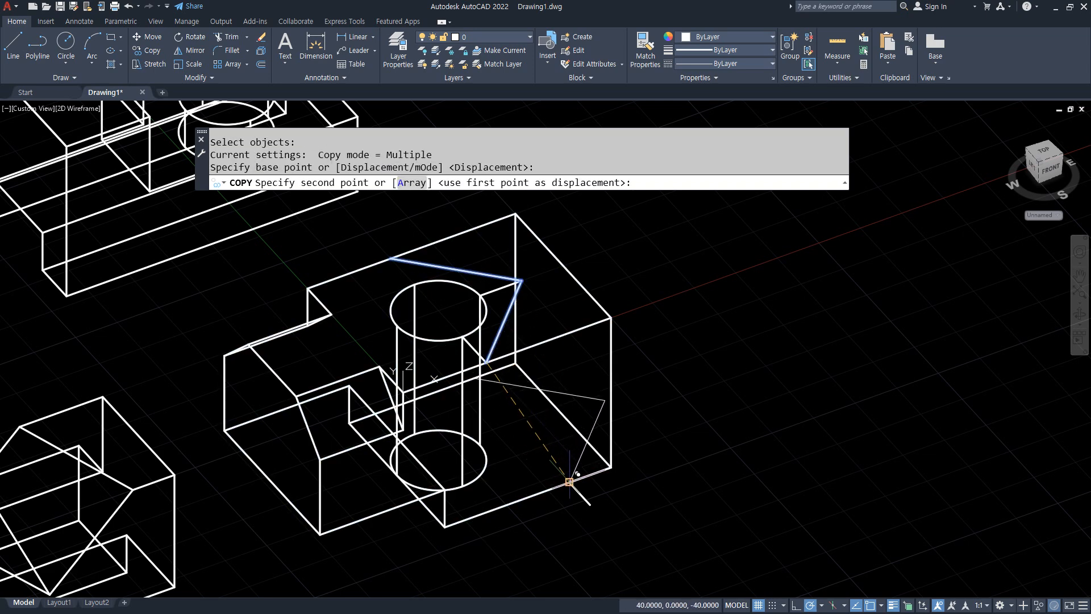
pyautogui.click(568, 482)
pyautogui.keyDown('shift'); pyautogui.moveTo(555, 494); pyautogui.dragTo(457, 521, button='middle'); pyautogui.keyUp('shift')
pyautogui.press('Return')
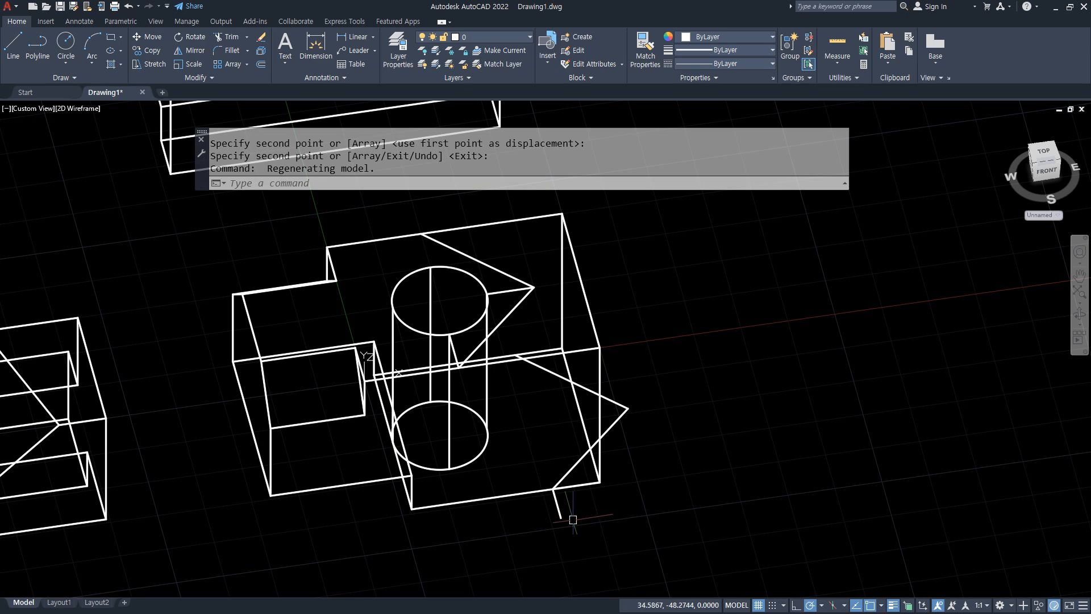
pyautogui.moveTo(513, 394)
pyautogui.mouseDown()
pyautogui.moveTo(429, 392)
pyautogui.moveTo(524, 347)
pyautogui.mouseUp()
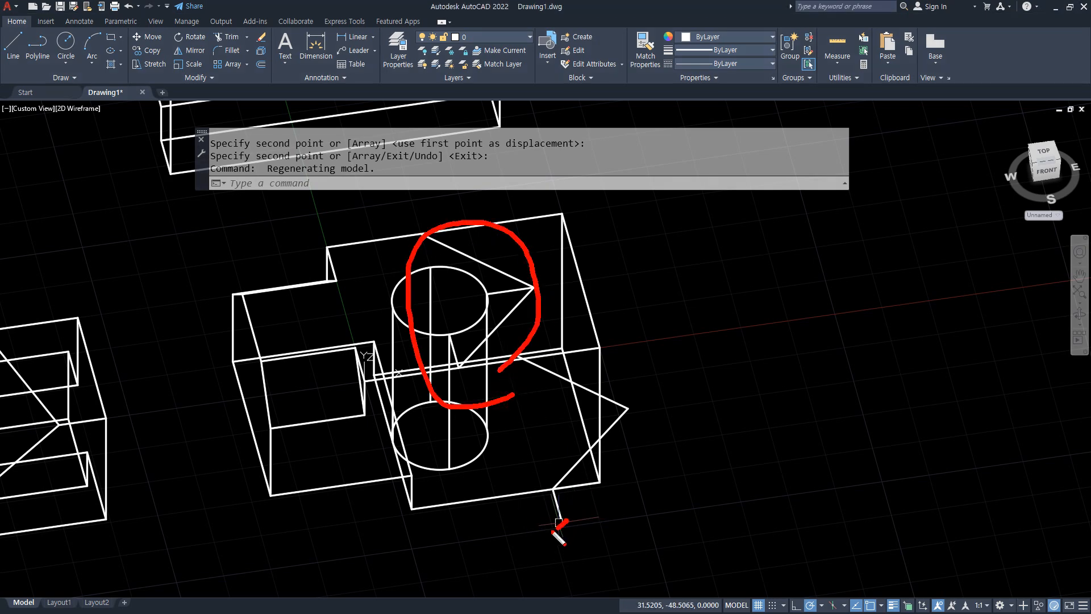
pyautogui.moveTo(552, 532)
pyautogui.mouseDown()
pyautogui.moveTo(656, 400)
pyautogui.moveTo(536, 517)
pyautogui.mouseUp()
pyautogui.press('Escape')
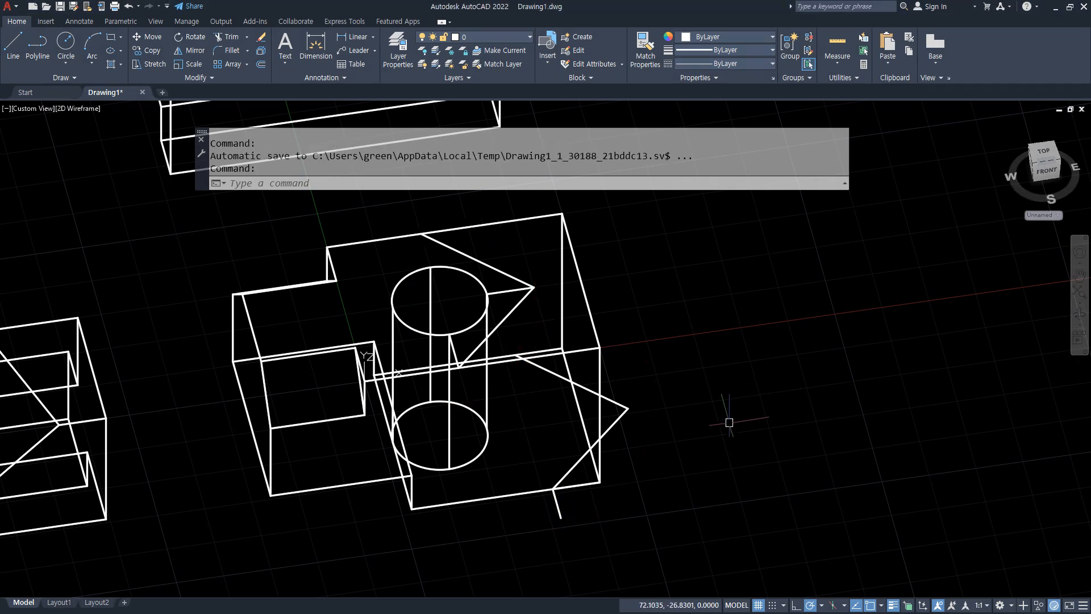
pyautogui.write('sl')
pyautogui.press('Return')
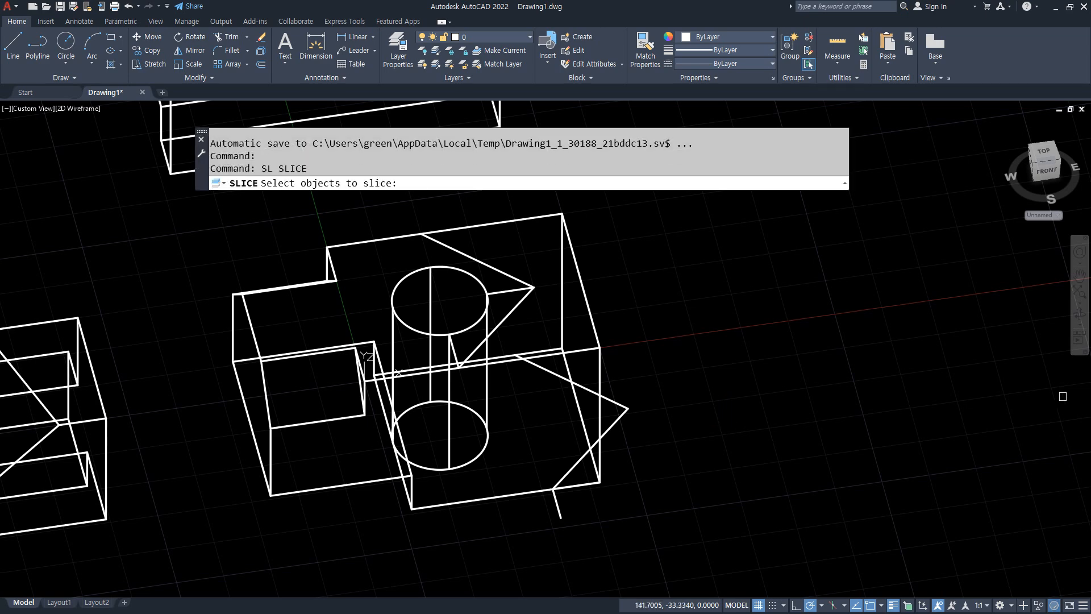
pyautogui.click(604, 343)
pyautogui.press('Return')
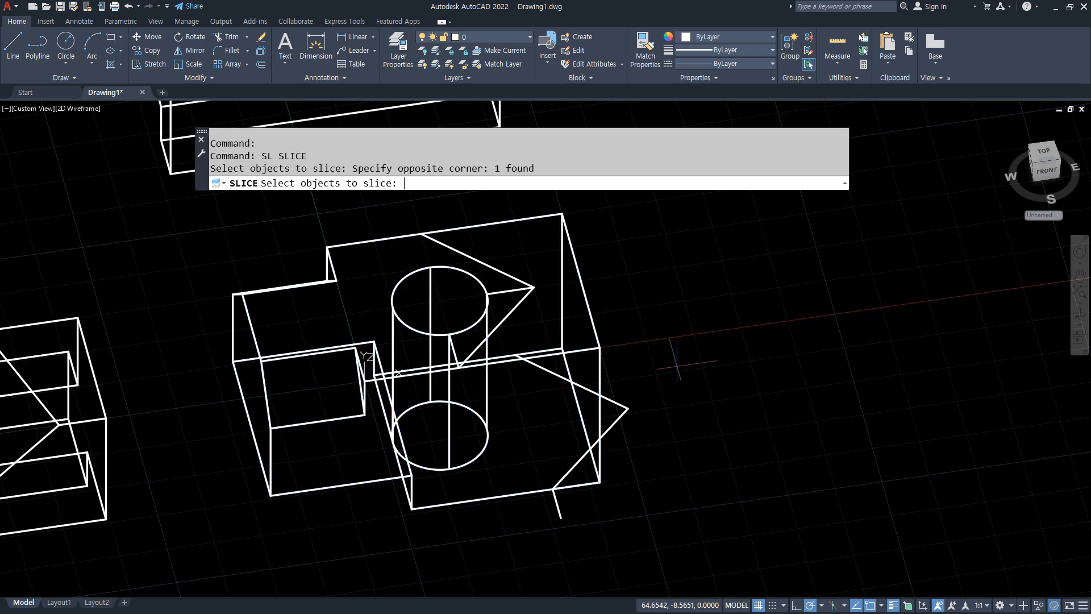
pyautogui.click(733, 182)
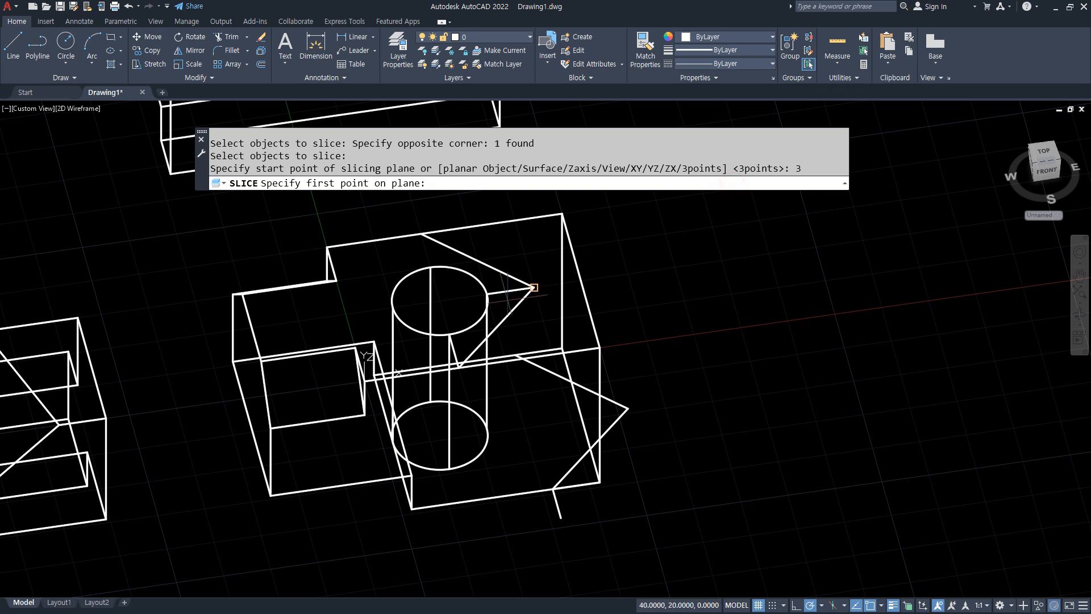
pyautogui.keyDown('shift'); pyautogui.moveTo(466, 387); pyautogui.dragTo(486, 426, button='middle'); pyautogui.keyUp('shift')
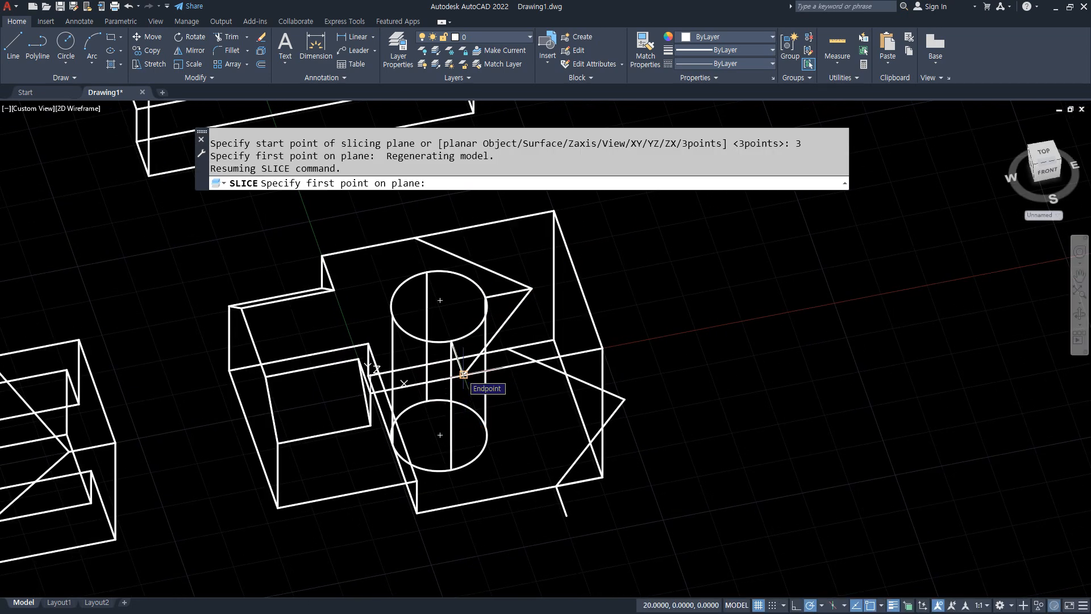
pyautogui.click(463, 373)
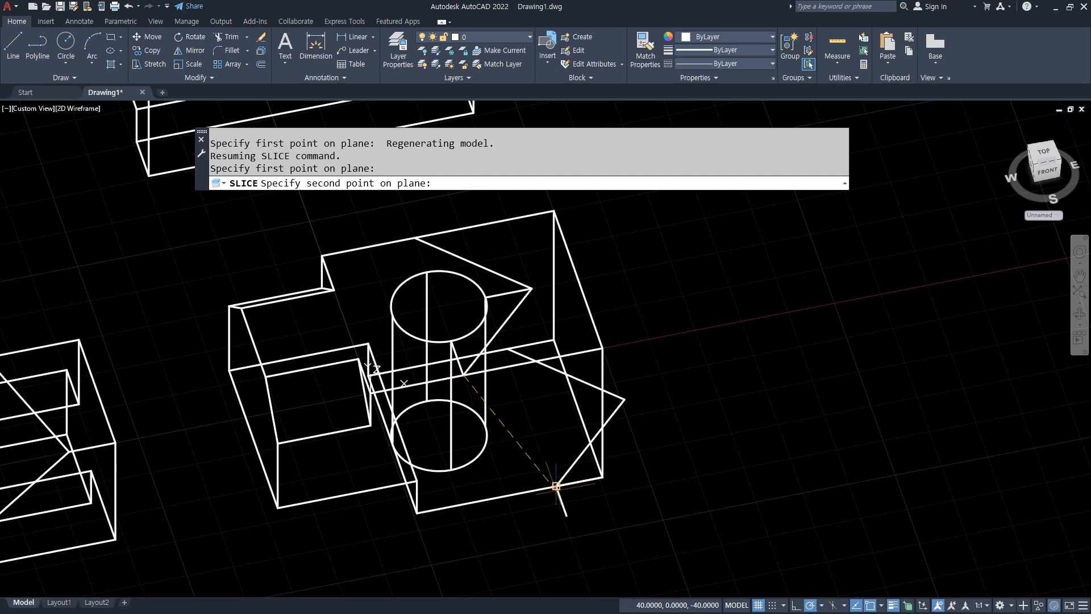
pyautogui.click(557, 485)
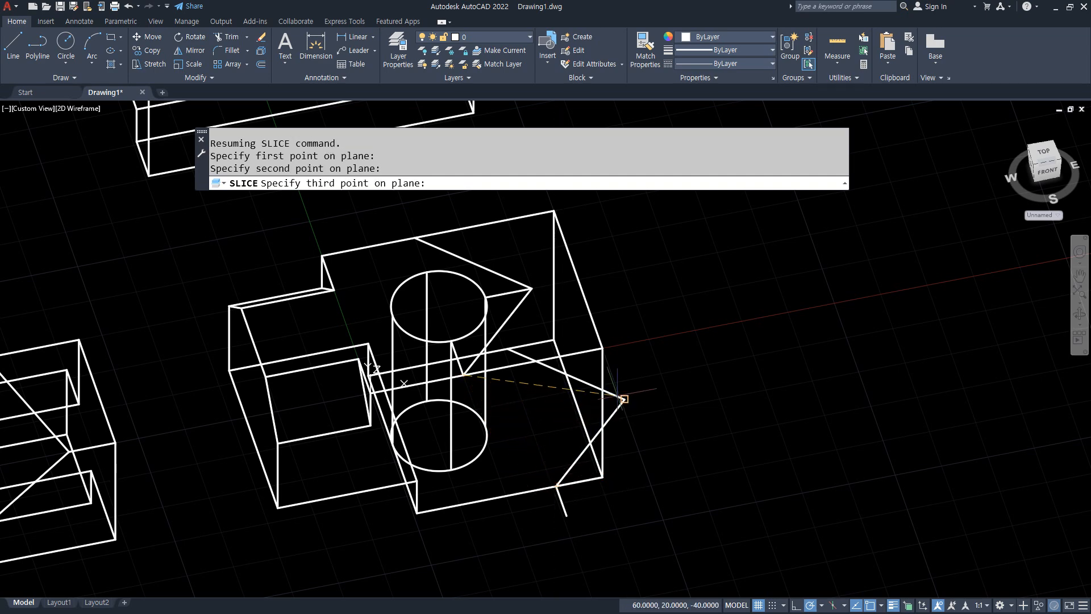
pyautogui.press('Escape')
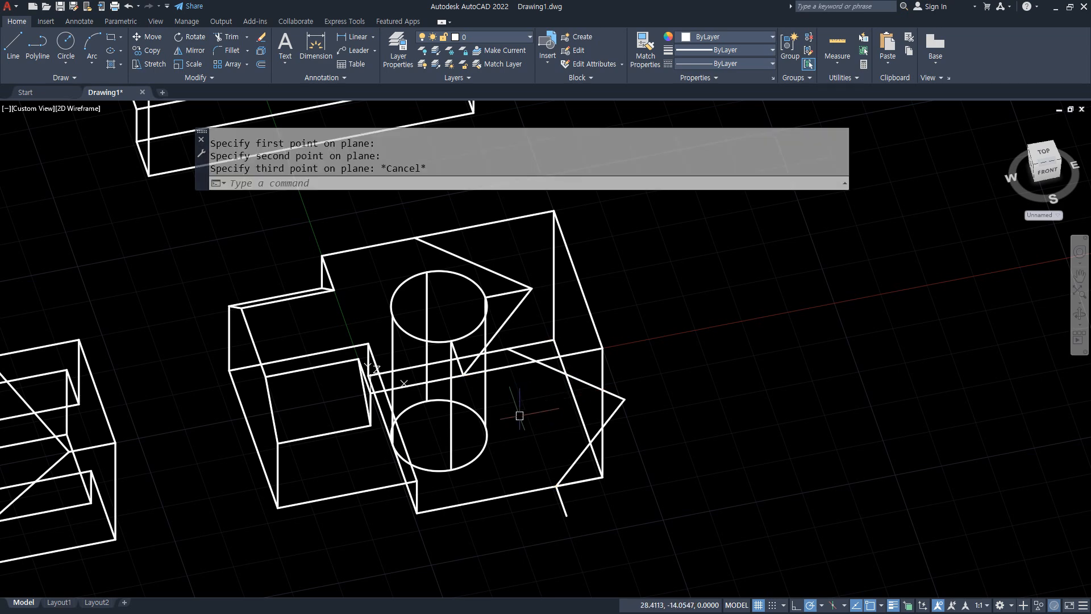
pyautogui.moveTo(527, 288); pyautogui.dragTo(493, 342)
pyautogui.moveTo(458, 376); pyautogui.dragTo(541, 486)
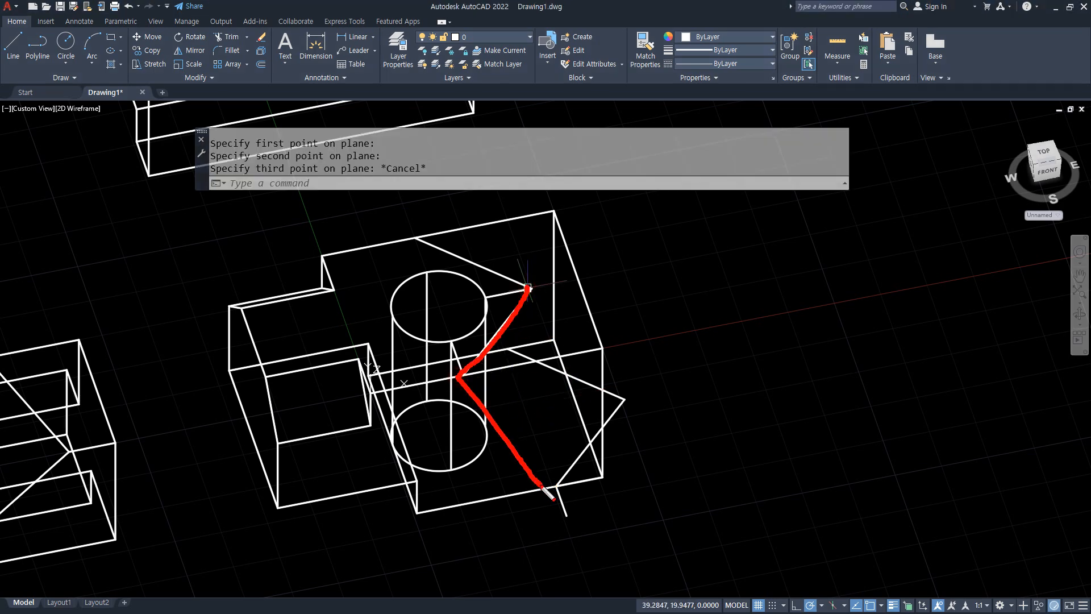
pyautogui.moveTo(626, 397); pyautogui.dragTo(528, 289)
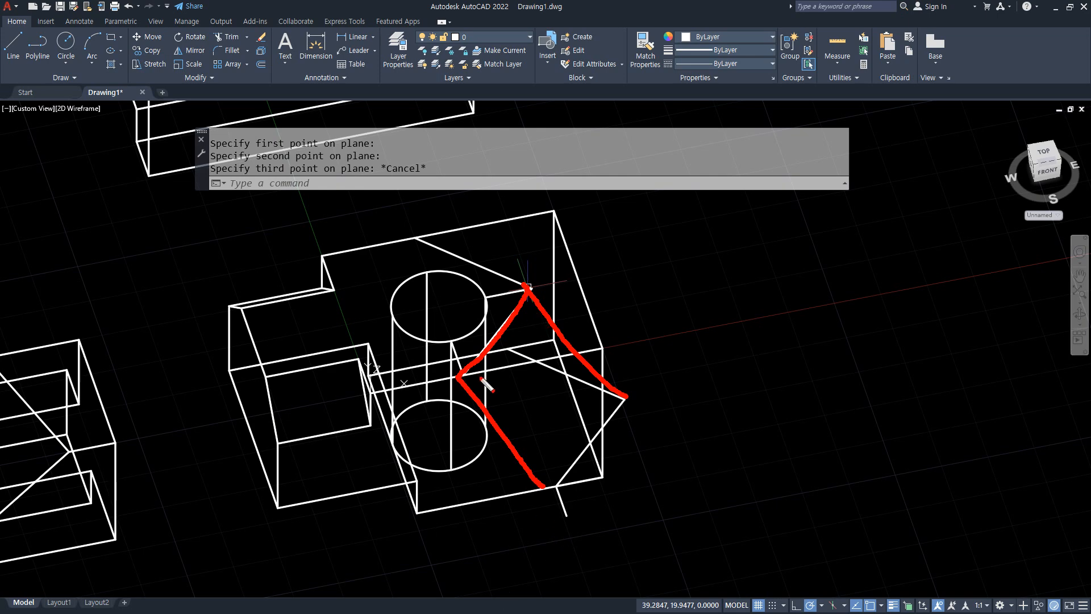
pyautogui.moveTo(453, 379); pyautogui.dragTo(514, 312)
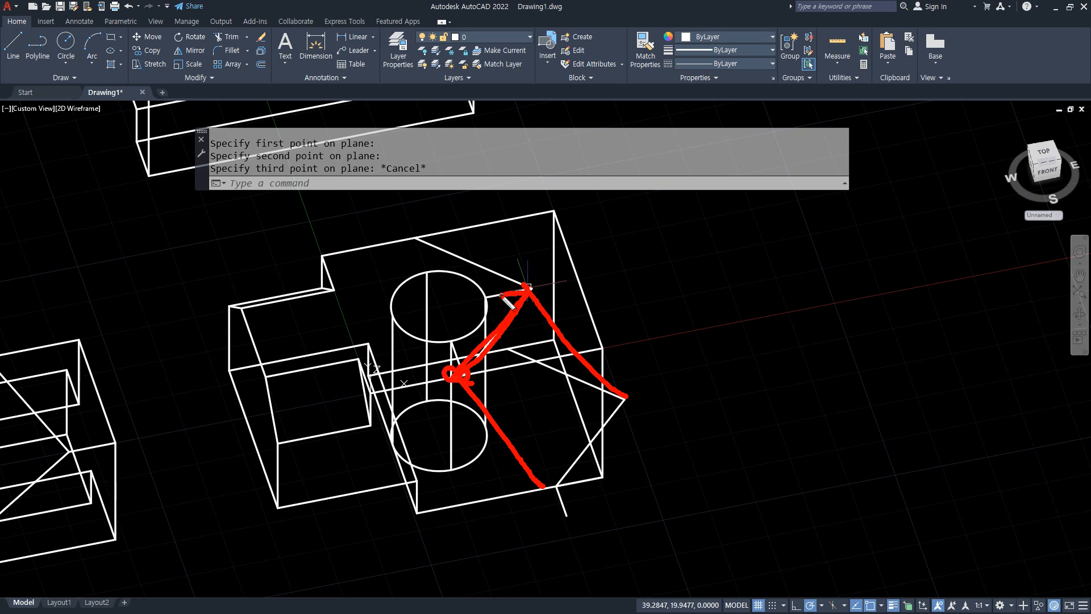
pyautogui.press('Escape')
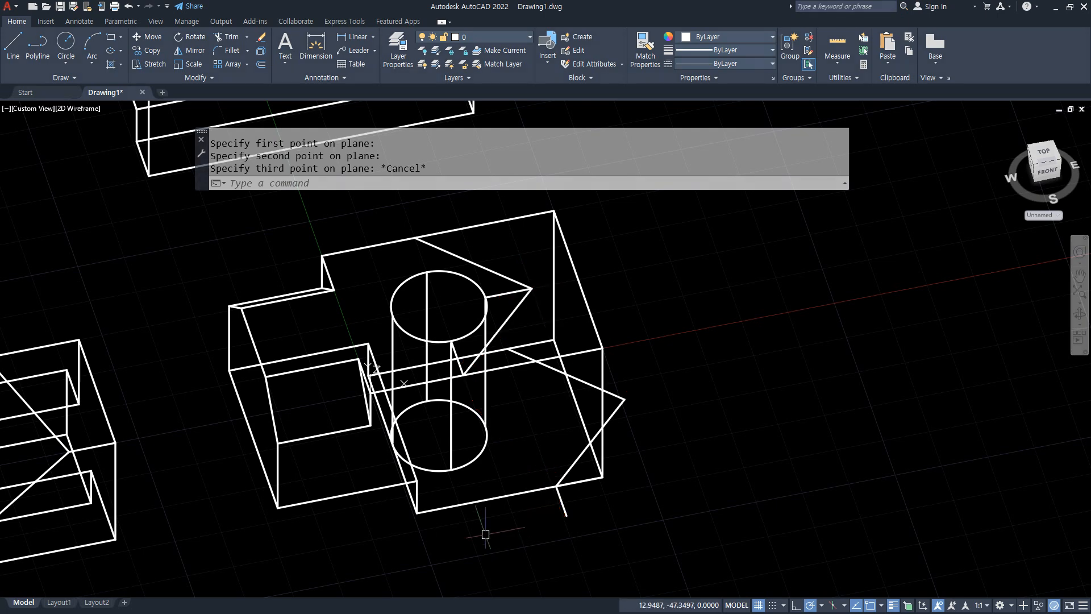
# - Slice the block with a three-point plane through the top V's front endpoint and apex and the lower V's front endpoint, keeping the notched side
pyautogui.write('sl')
pyautogui.press('Return')
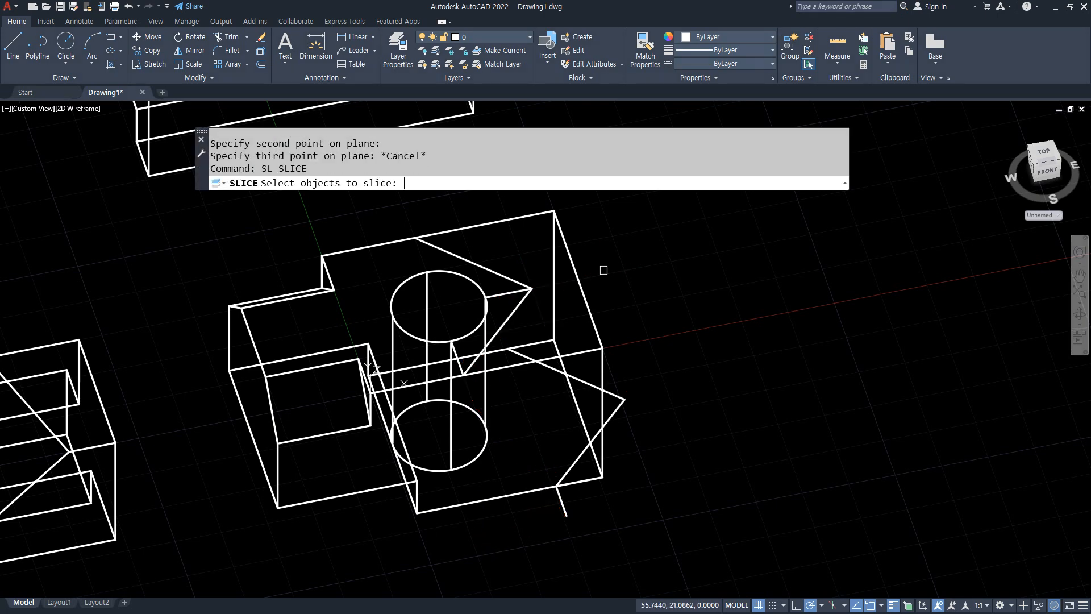
pyautogui.click(574, 271)
pyautogui.press('Return')
pyautogui.write('3')
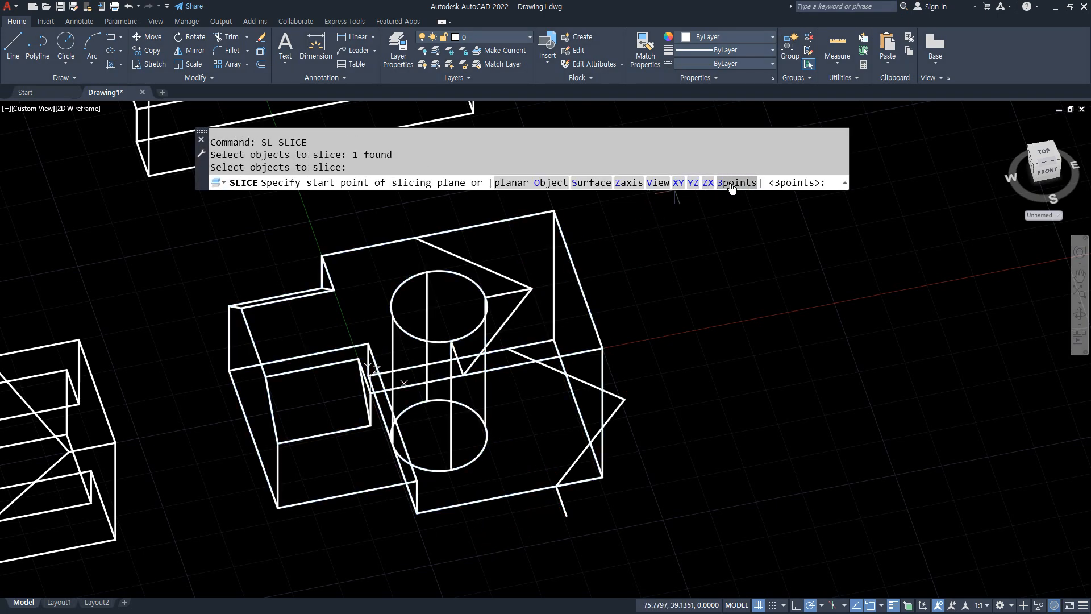
pyautogui.press('Return')
pyautogui.click(464, 374)
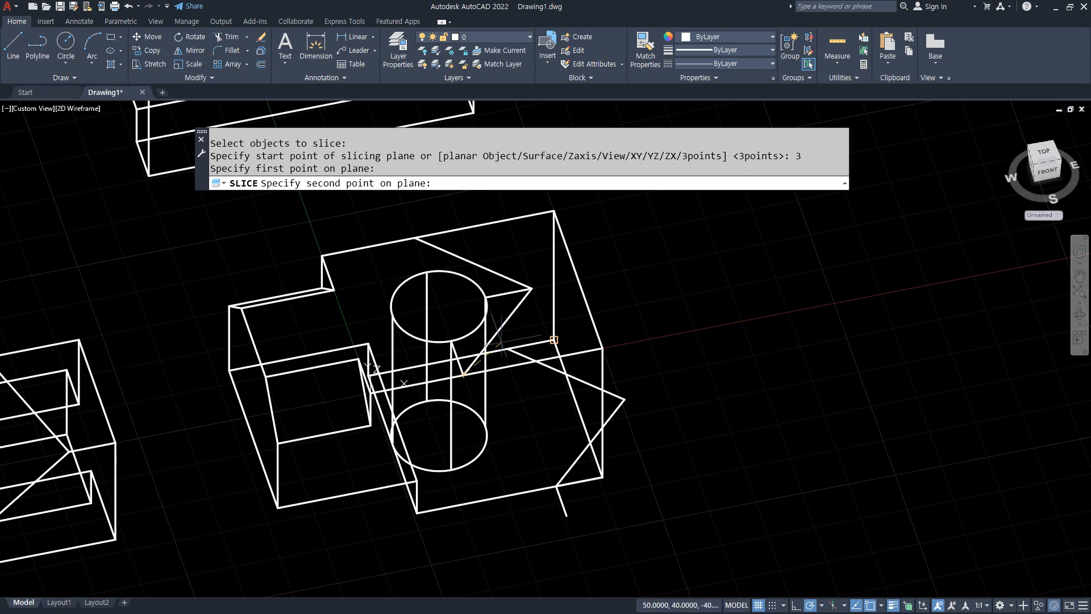
pyautogui.click(531, 288)
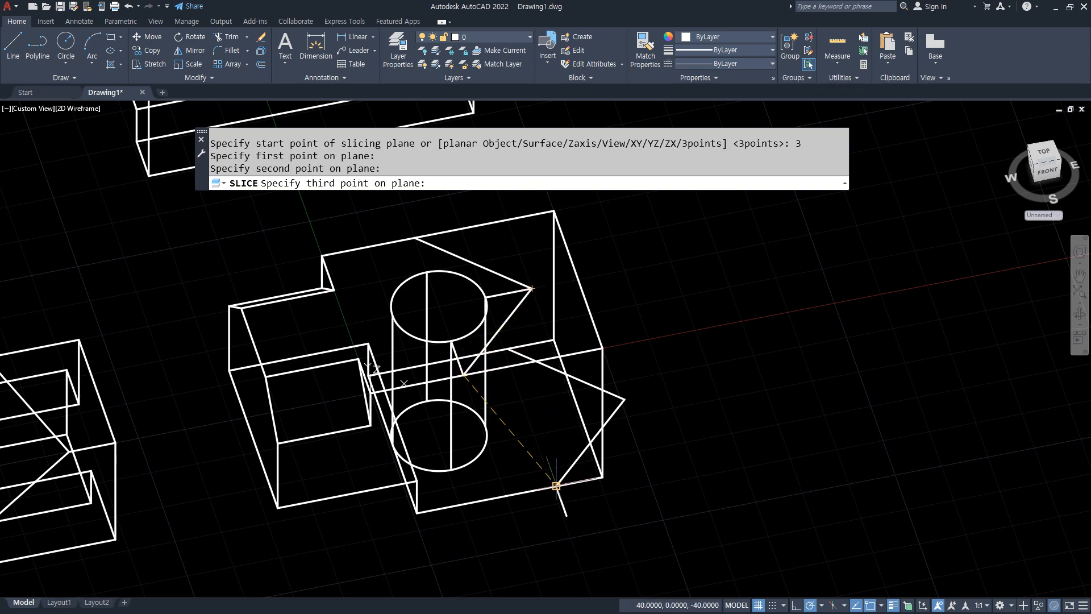
pyautogui.click(556, 486)
pyautogui.click(293, 325)
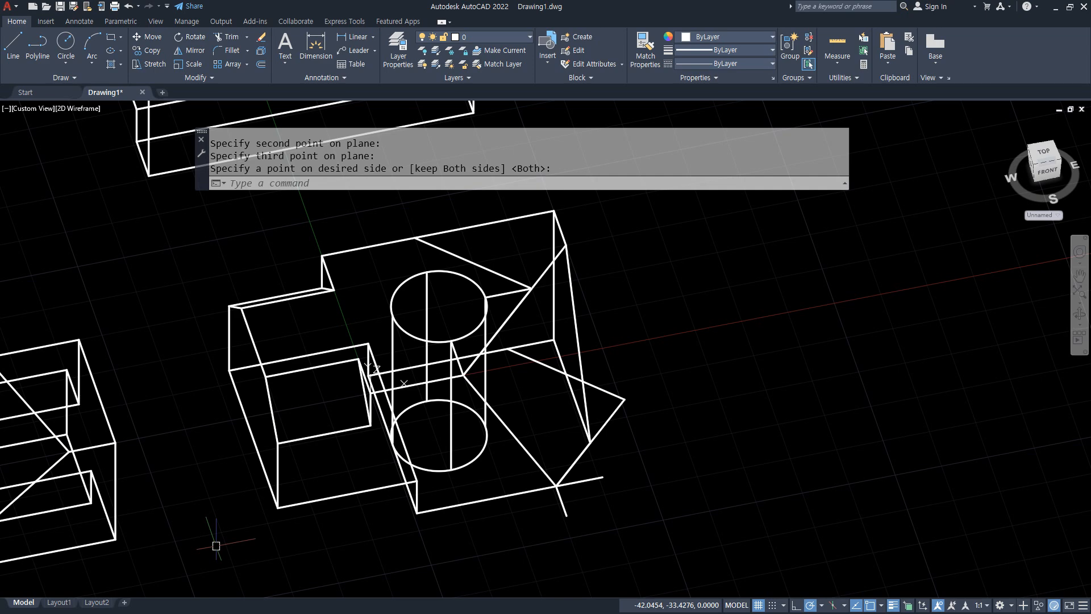
# - Slice the block again through the top V's rear endpoint and apex and the lower V's rear endpoint, keeping the notched side
pyautogui.press('Return')
pyautogui.click(523, 216)
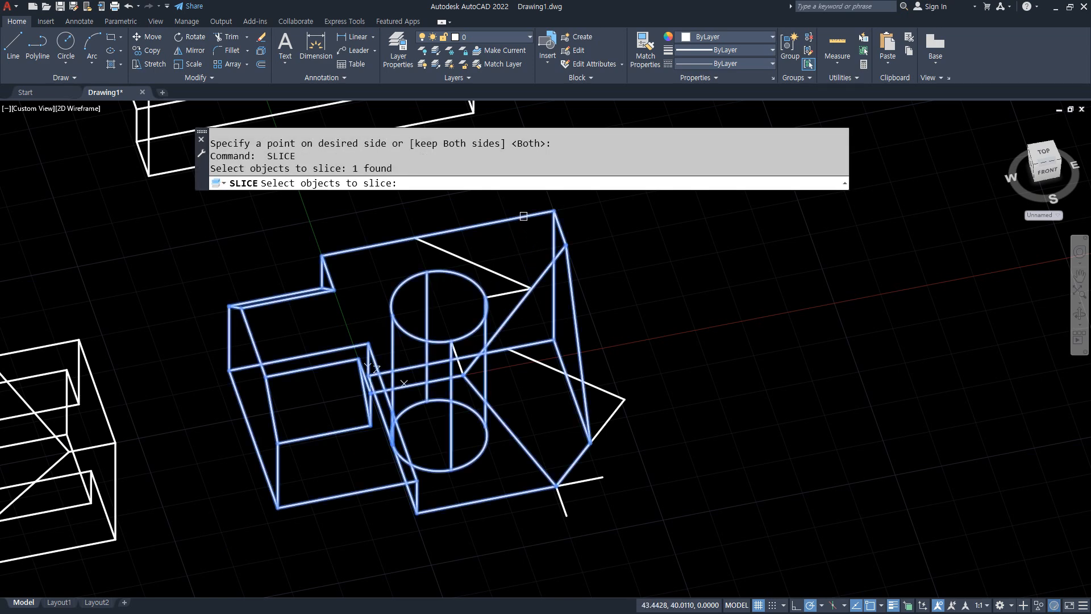
pyautogui.press('Return')
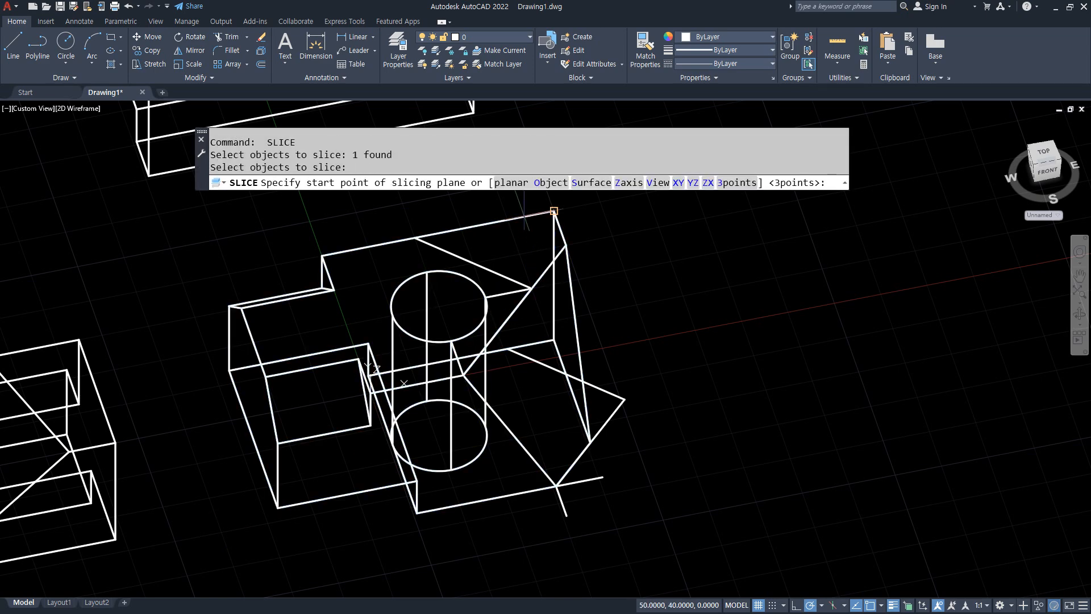
pyautogui.click(729, 181)
pyautogui.press('Return')
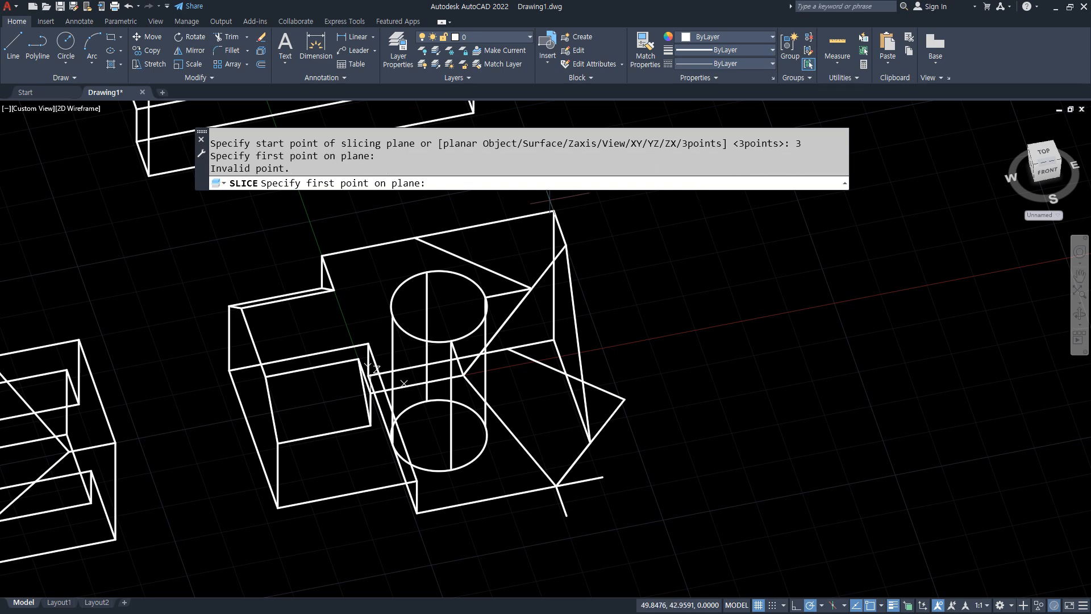
pyautogui.click(414, 237)
pyautogui.click(532, 288)
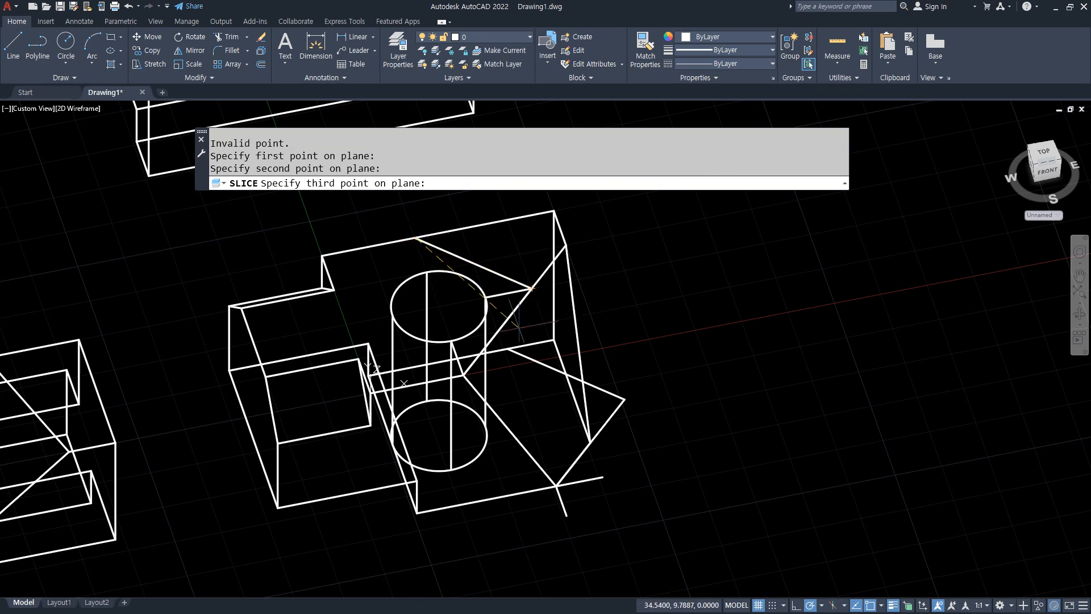
pyautogui.click(508, 348)
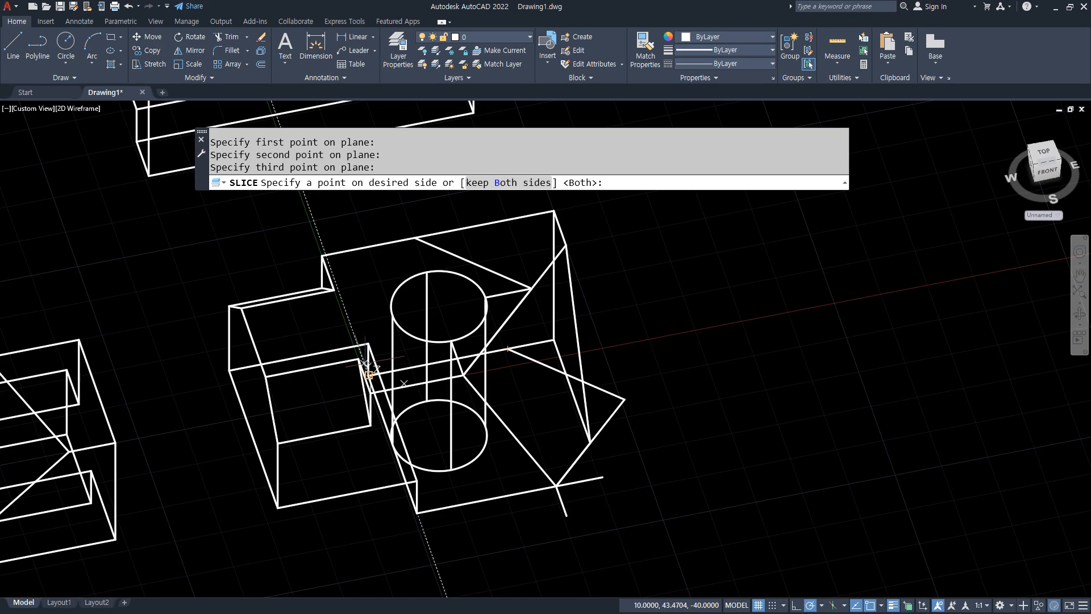
pyautogui.click(372, 345)
# - Show the model in the Conceptual visual style, viewed from the front above the sliced end
pyautogui.keyDown('shift'); pyautogui.moveTo(555, 404); pyautogui.dragTo(446, 404, button='middle'); pyautogui.keyUp('shift')
pyautogui.write('sha')
pyautogui.press('Return')
pyautogui.write('c')
pyautogui.press('Return')
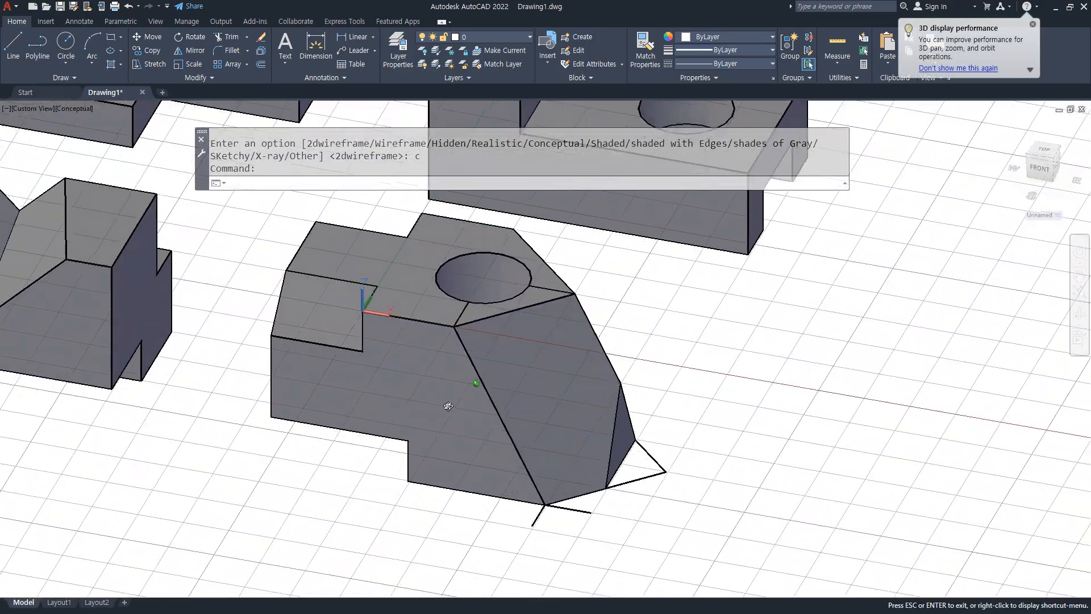
# - Erase all the guide lines left around the sliced end and on the top face of the block
pyautogui.click(458, 196)
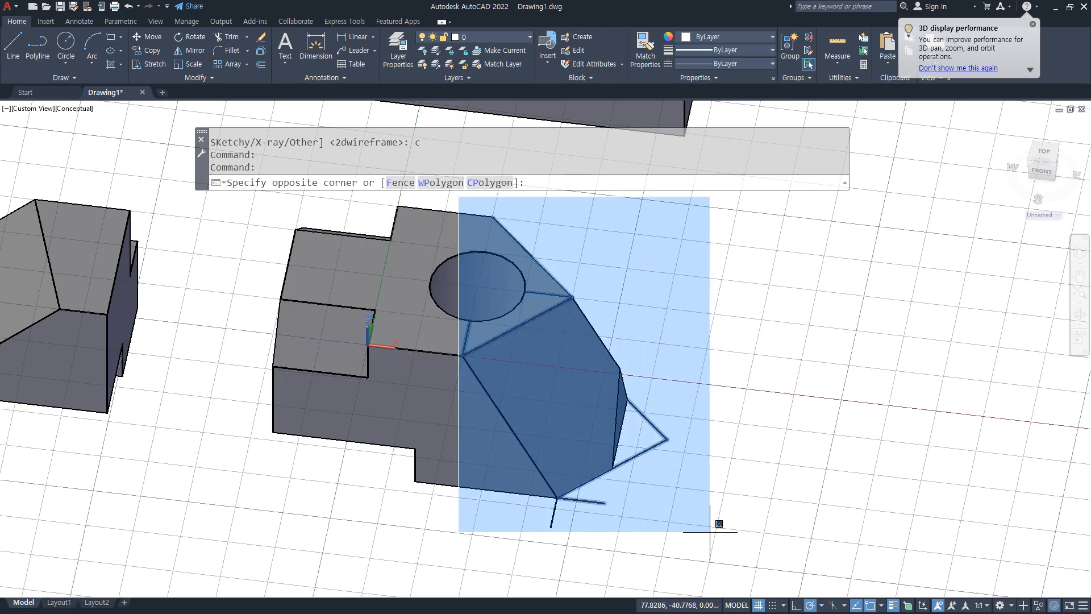
pyautogui.click(784, 568)
pyautogui.click(234, 202)
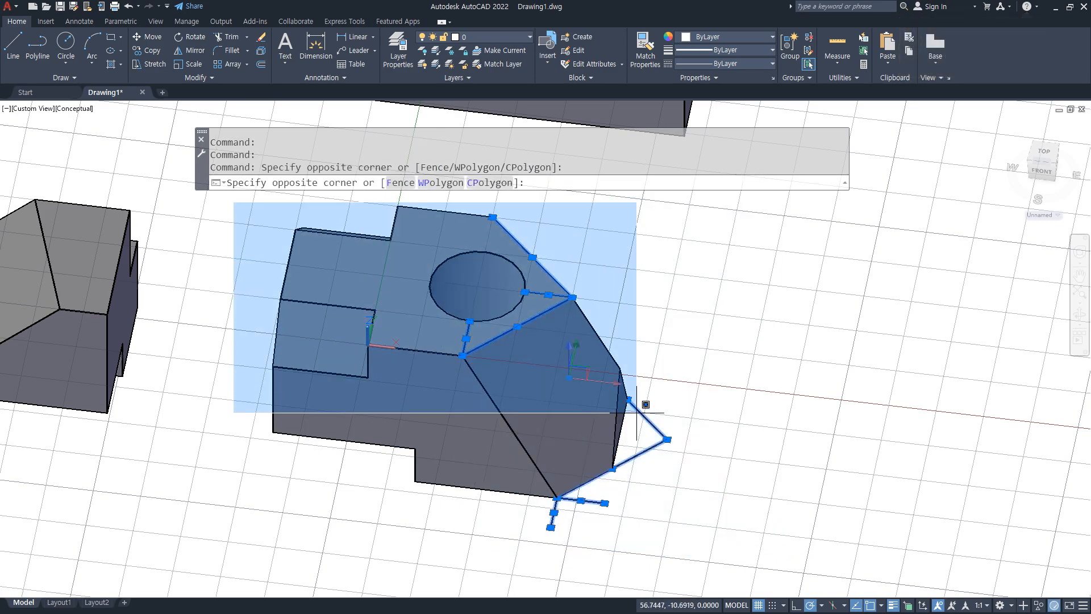
pyautogui.click(715, 409)
pyautogui.write('e')
pyautogui.press('Return')
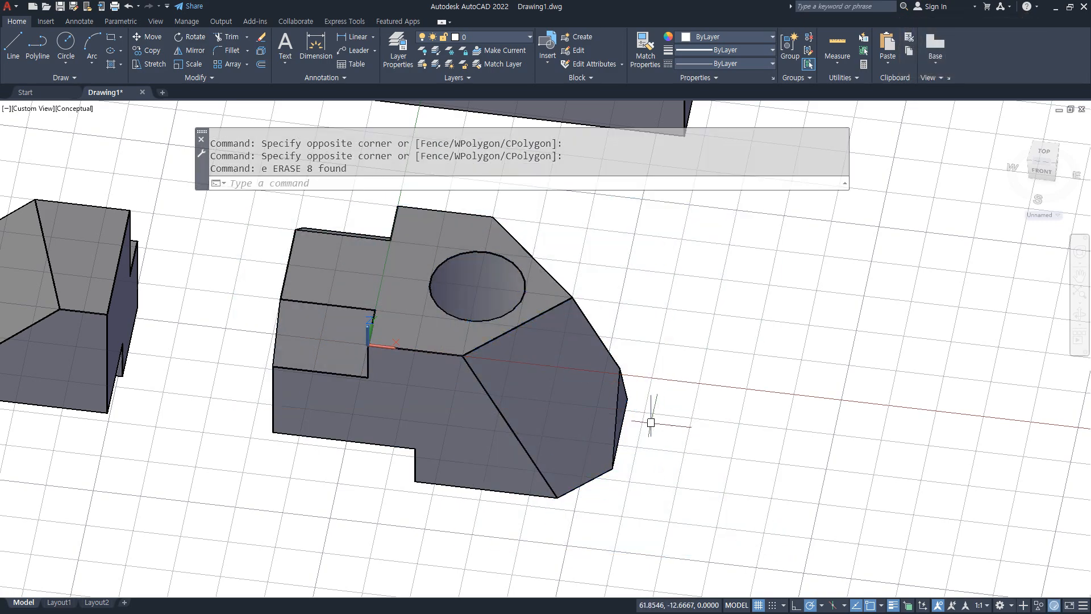
pyautogui.moveTo(568, 398)
pyautogui.keyDown('shift'); pyautogui.mouseDown(button='middle')
pyautogui.moveTo(478, 454)
pyautogui.moveTo(462, 441)
pyautogui.moveTo(674, 440)
pyautogui.mouseUp(button='middle'); pyautogui.keyUp('shift')
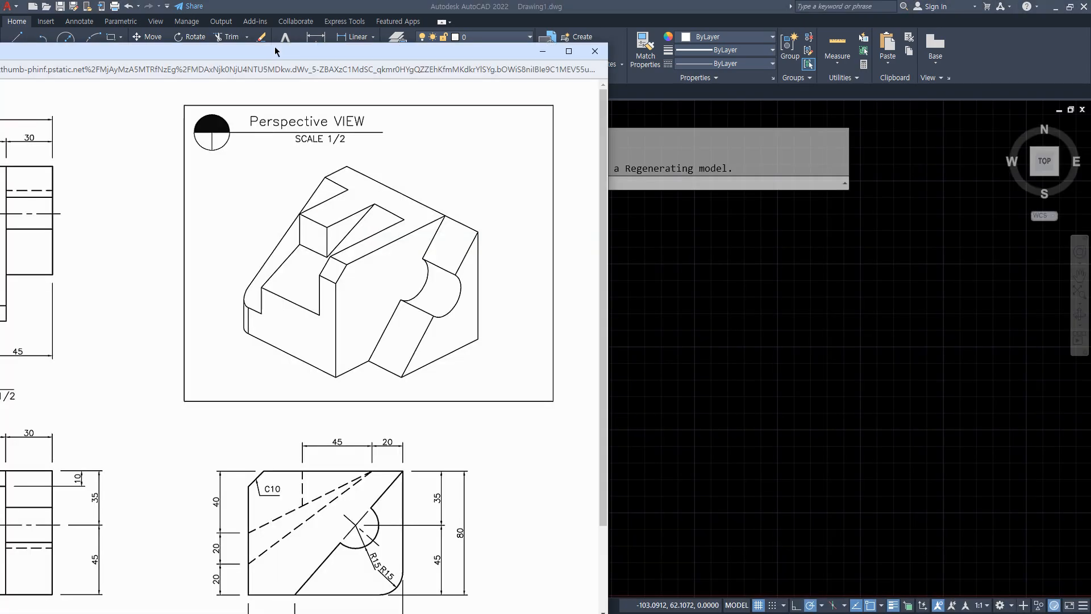
# - Clear the reference drawing from the empty model space and draw a 120 by 100 rectangle starting at 0,0
pyautogui.moveTo(285, 52); pyautogui.dragTo(0, 54)
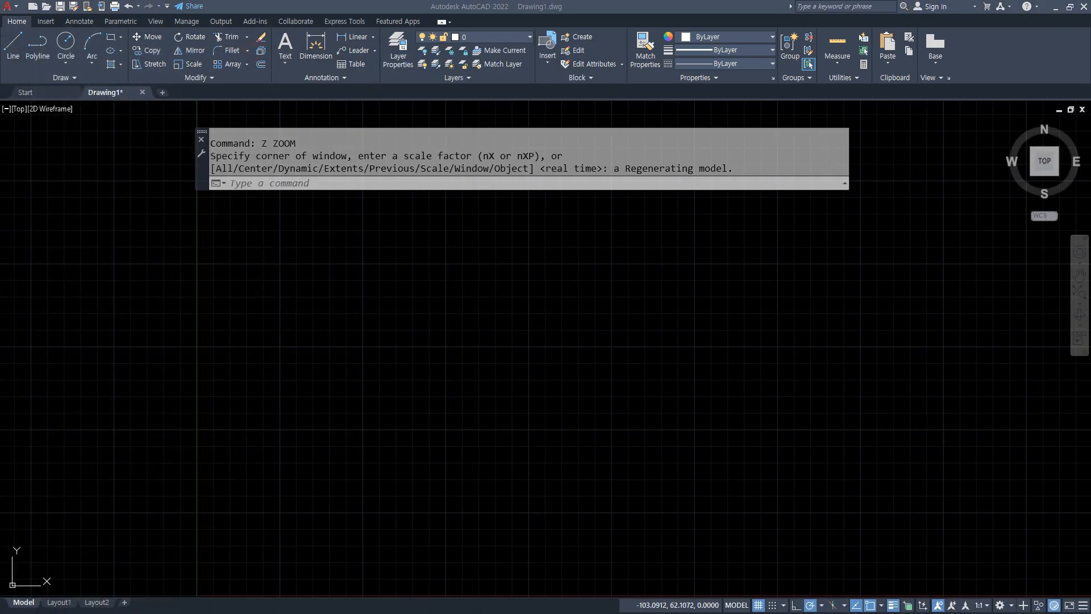
pyautogui.click(428, 377)
pyautogui.scroll(-7, 429, 376)
pyautogui.moveTo(410, 385); pyautogui.dragTo(304, 367, button='middle')
pyautogui.write('rec')
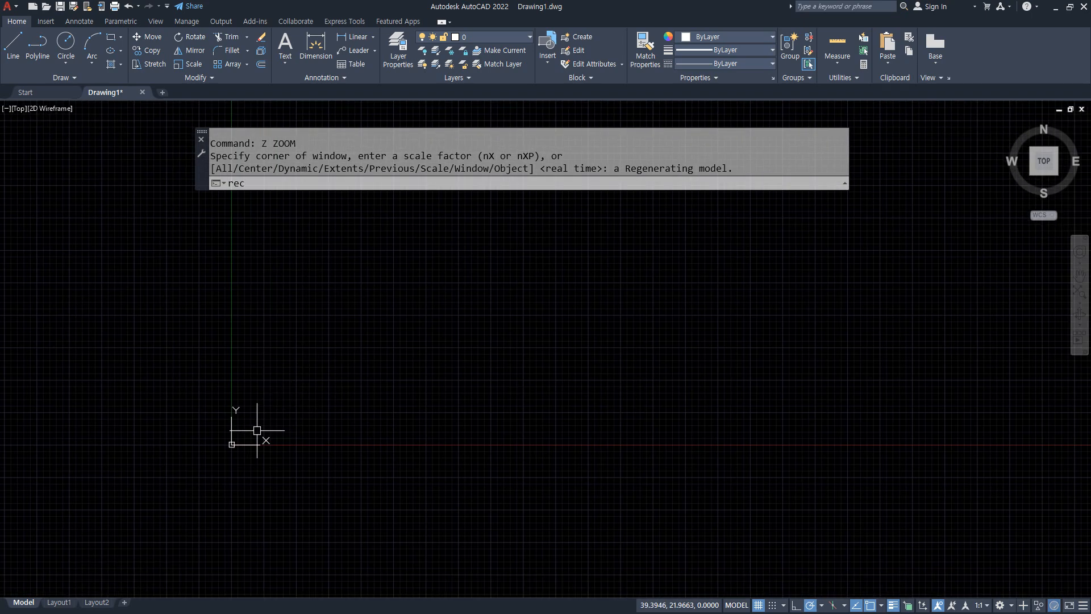
pyautogui.press('Return')
pyautogui.write('0,0')
pyautogui.press('Return')
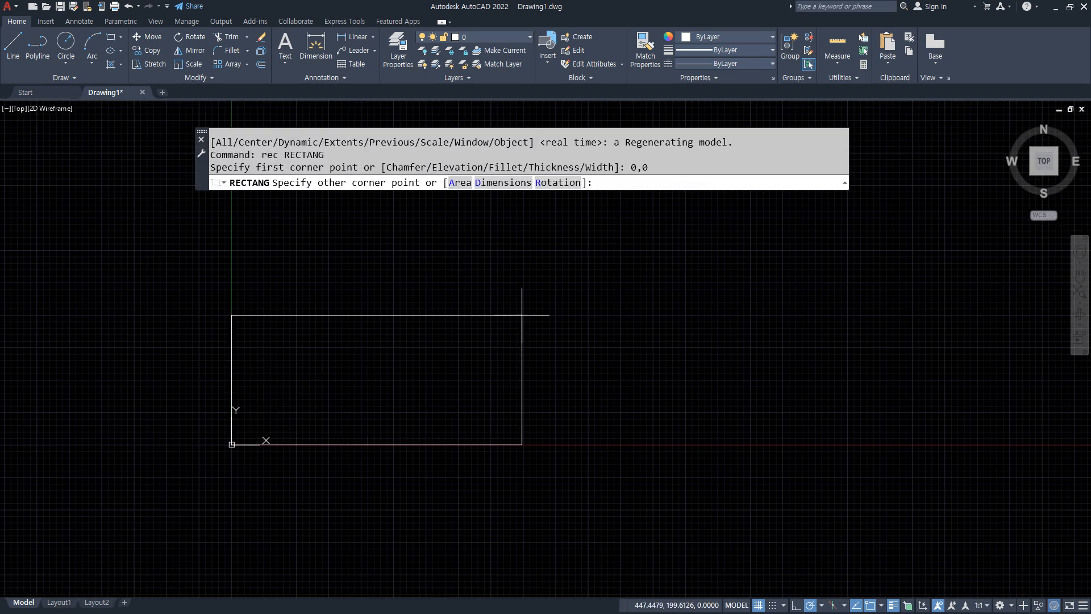
pyautogui.press('F8')
pyautogui.write('@120,100')
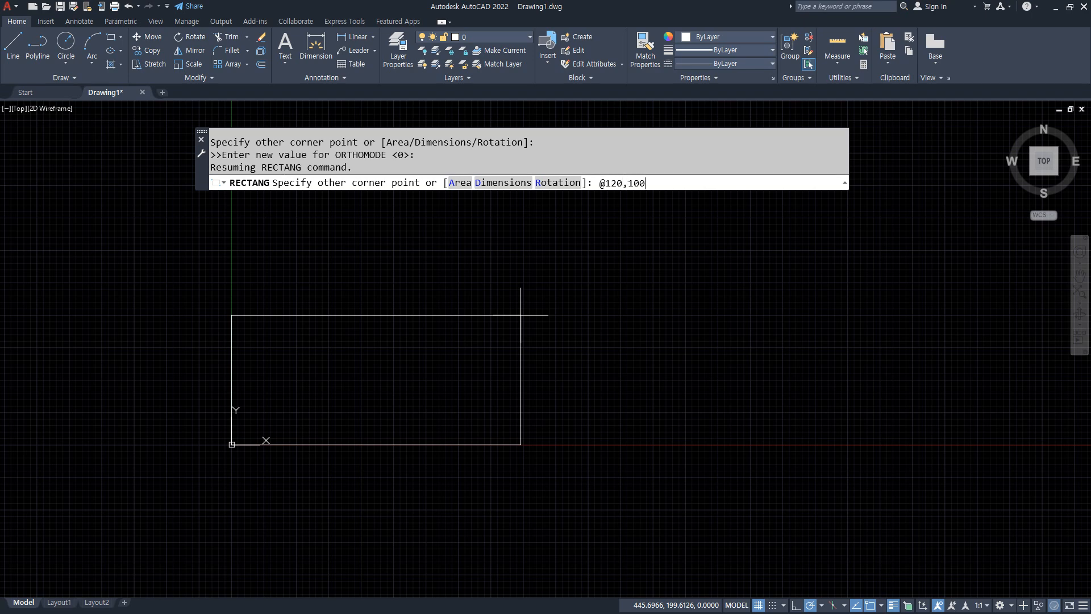
pyautogui.press('Return')
# - Extrude the rectangle upward to a height of 80 as a solid box
pyautogui.keyDown('shift'); pyautogui.moveTo(243, 390); pyautogui.dragTo(209, 453, button='middle'); pyautogui.keyUp('shift')
pyautogui.write('ext')
pyautogui.press('Return')
pyautogui.click(280, 418)
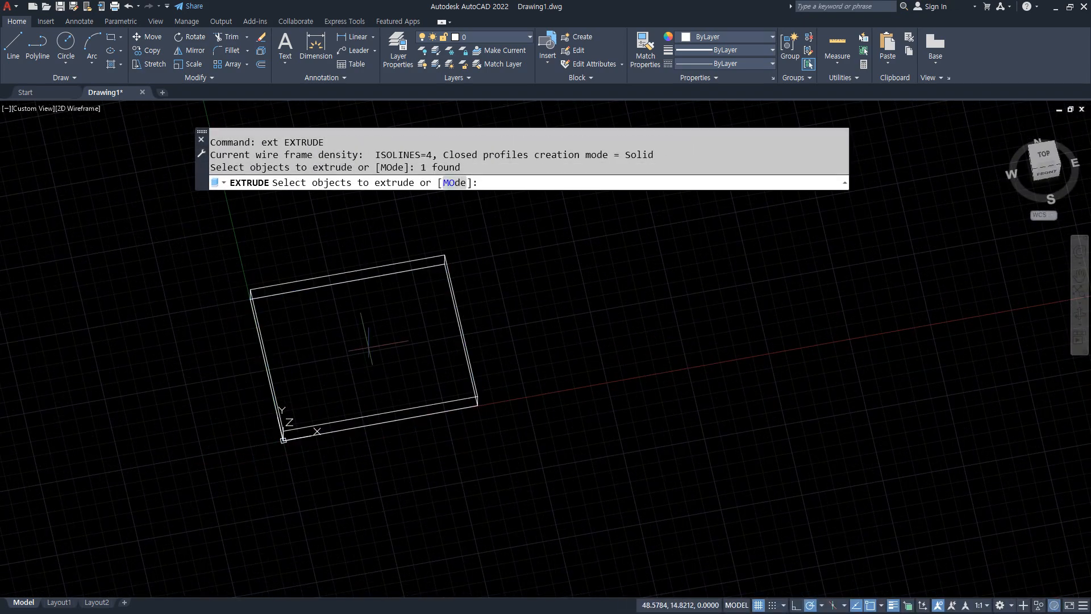
pyautogui.press('Return')
pyautogui.press('Return')
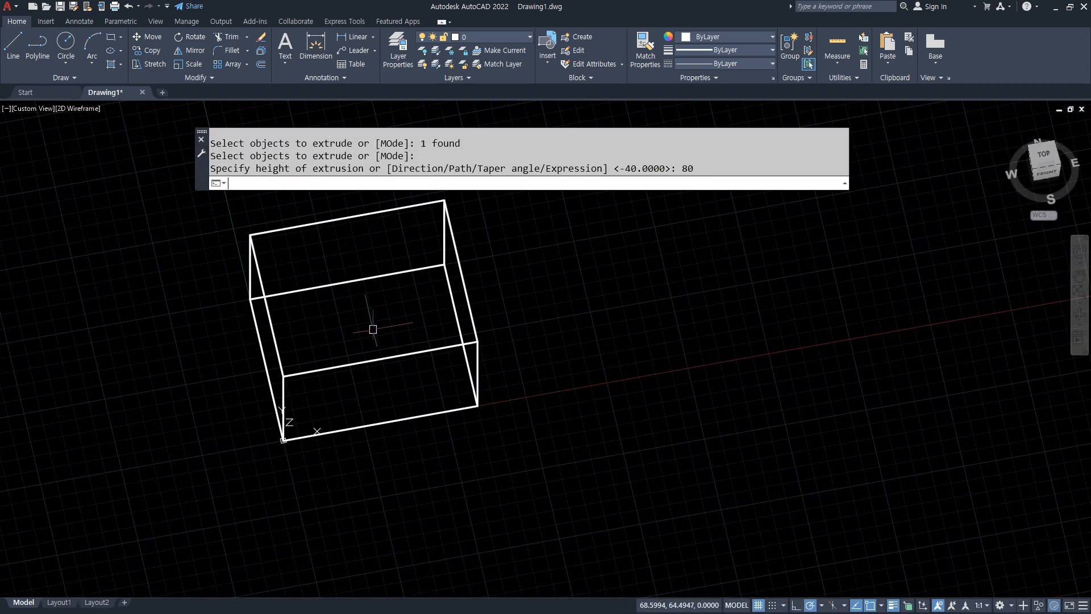
# - Align the UCS to the box's 100 by 80 end face, with its origin at that face's lower front corner and X along the bottom edge
pyautogui.keyDown('shift'); pyautogui.moveTo(401, 324); pyautogui.dragTo(252, 420, button='middle'); pyautogui.keyUp('shift')
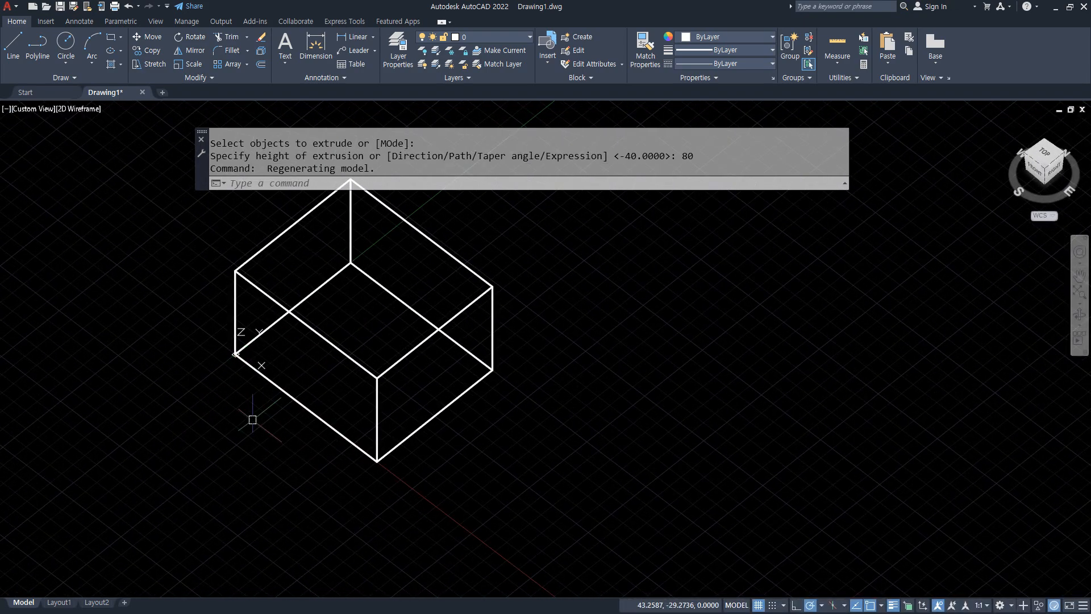
pyautogui.write('ucs')
pyautogui.press('Return')
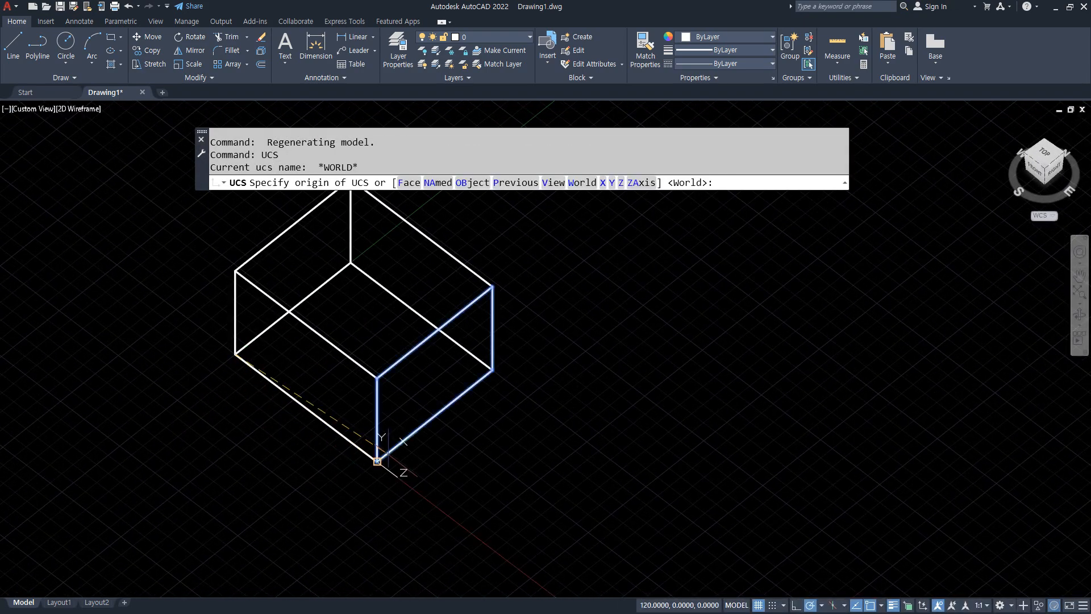
pyautogui.click(378, 461)
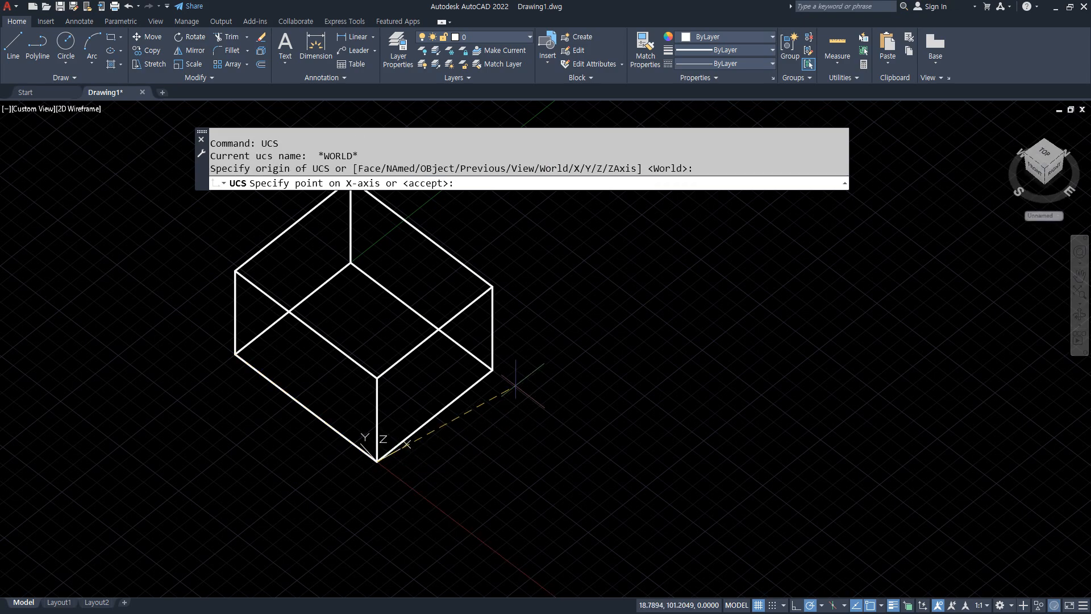
pyautogui.click(492, 370)
pyautogui.click(378, 377)
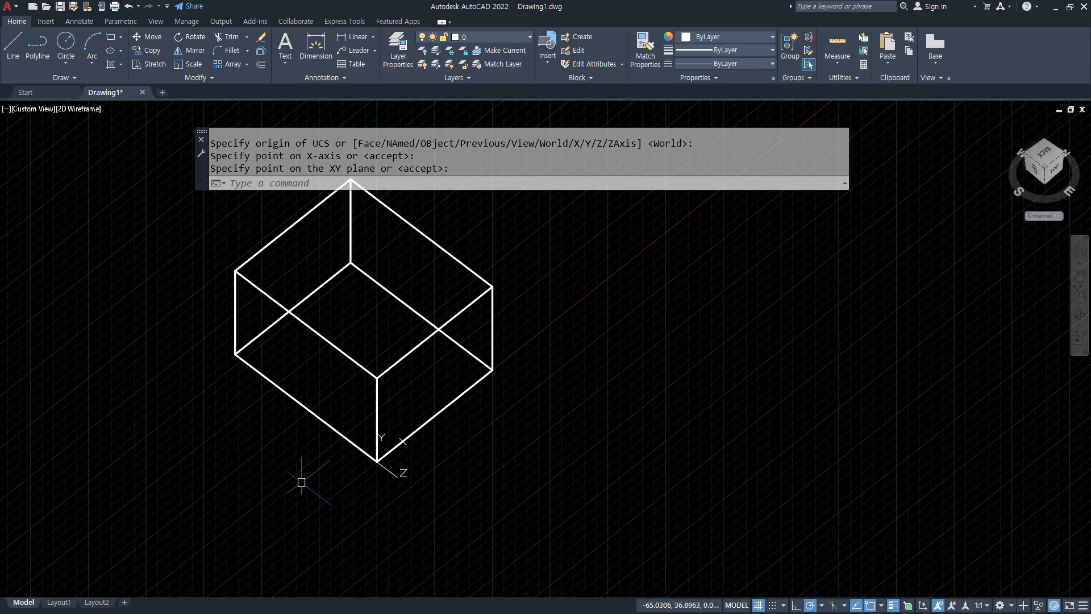
pyautogui.keyDown('shift'); pyautogui.moveTo(299, 480); pyautogui.dragTo(237, 397, button='middle'); pyautogui.keyUp('shift')
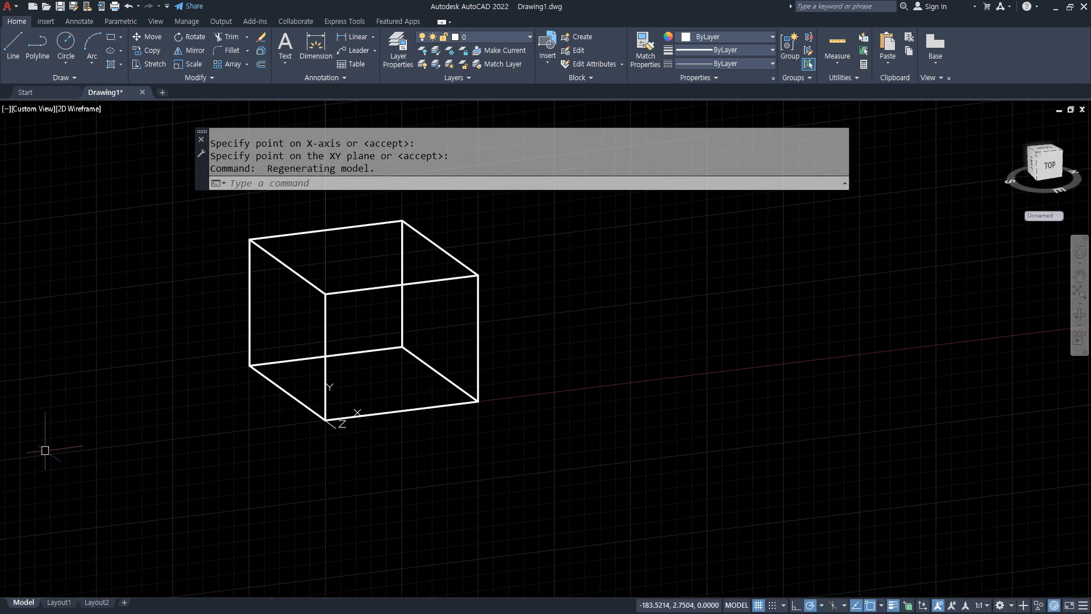
pyautogui.write('l')
pyautogui.press('Return')
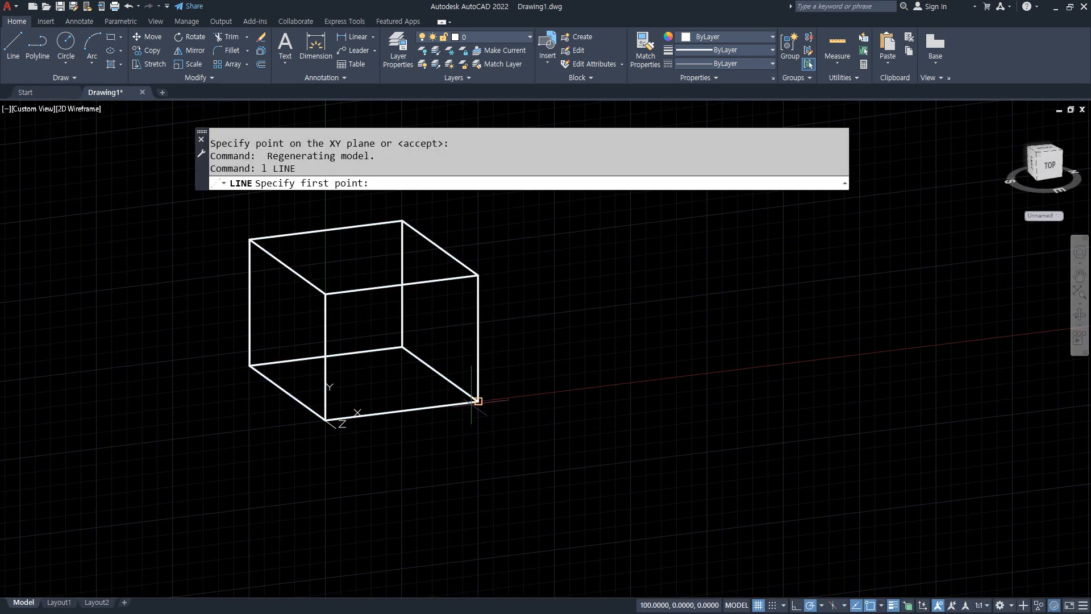
pyautogui.press('Escape')
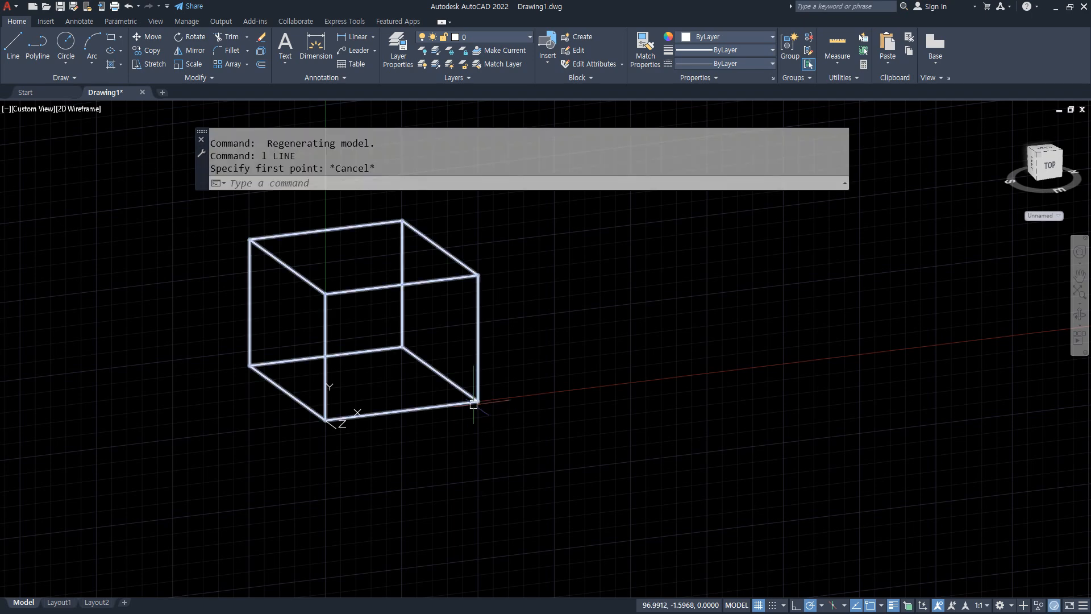
# - Draw a closed triangular polyline on the end face, from the far upper corner down the vertical edge and 70 back along the bottom edge
pyautogui.write('pl')
pyautogui.press('Return')
pyautogui.click(477, 275)
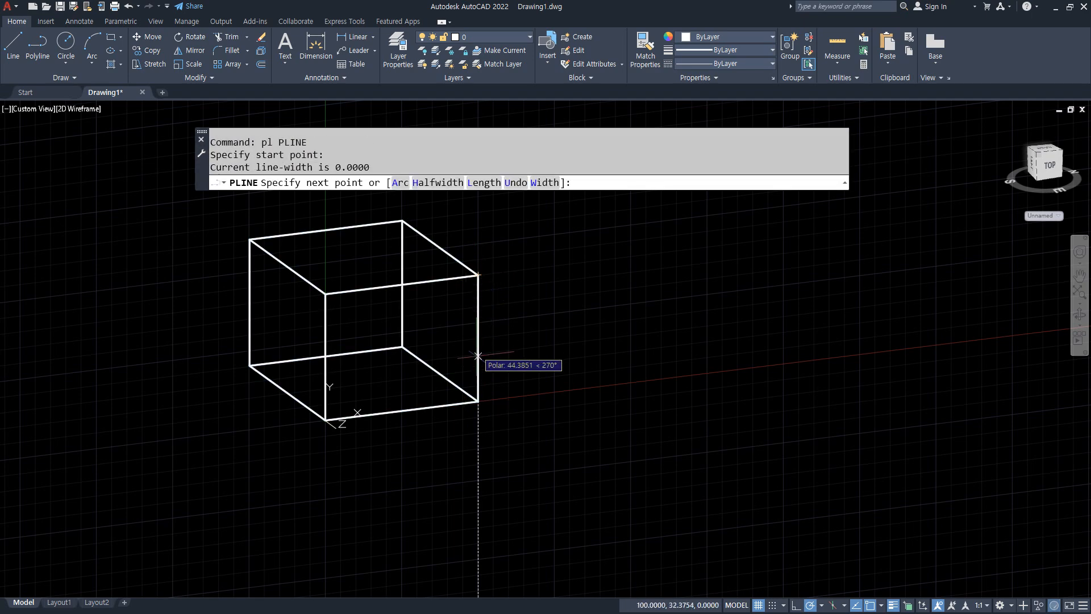
pyautogui.click(477, 400)
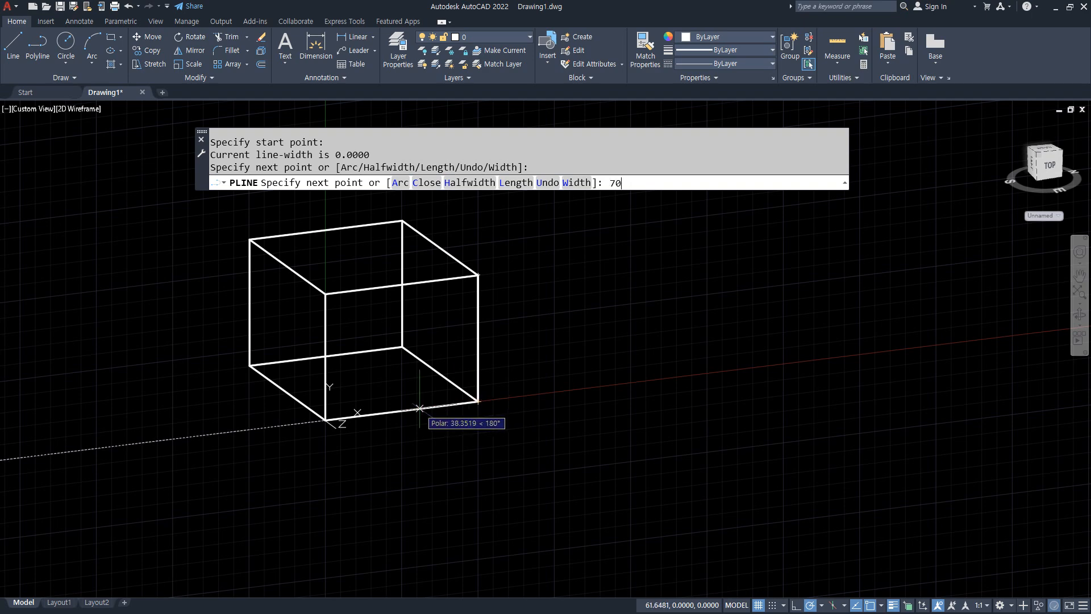
pyautogui.write('70')
pyautogui.press('Return')
pyautogui.write('c')
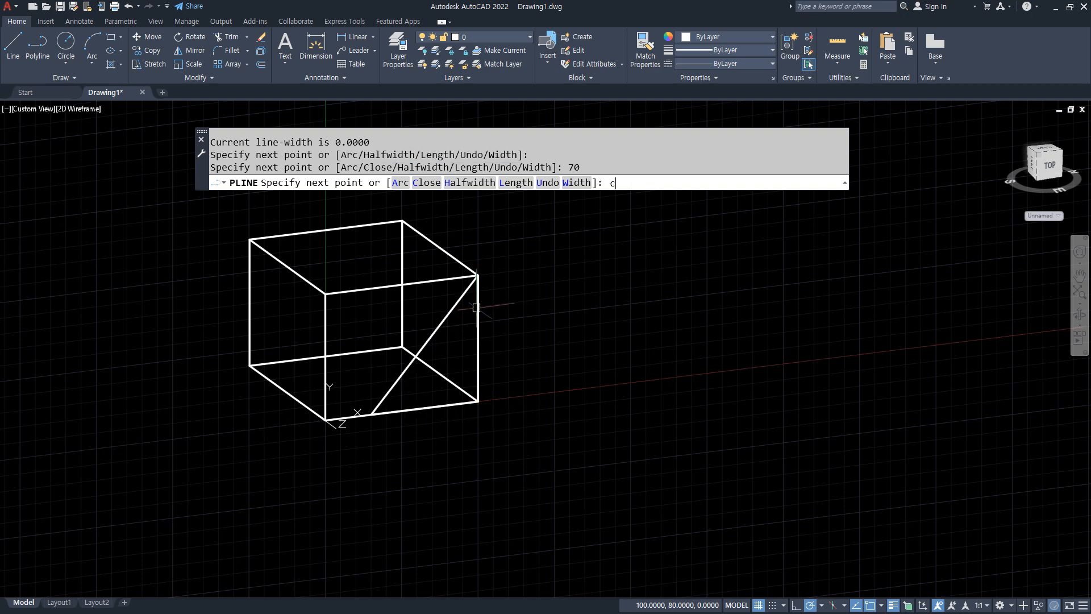
pyautogui.press('Return')
# - Try to extrude the triangle by -30 into the box and undo that extrusion
pyautogui.write('ex')
pyautogui.press('Return')
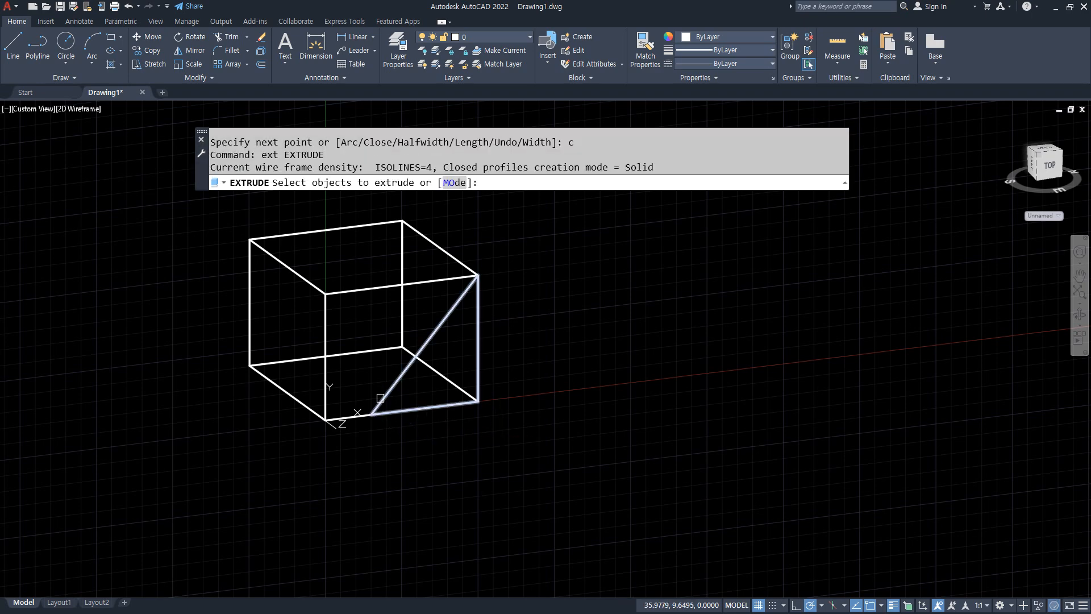
pyautogui.click(390, 410)
pyautogui.press('Return')
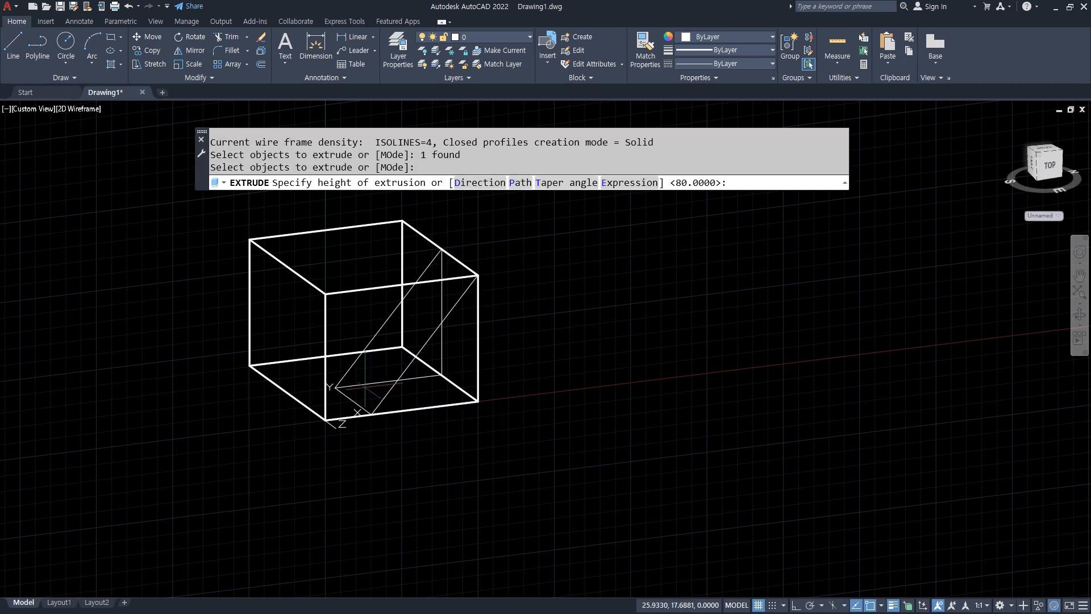
pyautogui.press('Return')
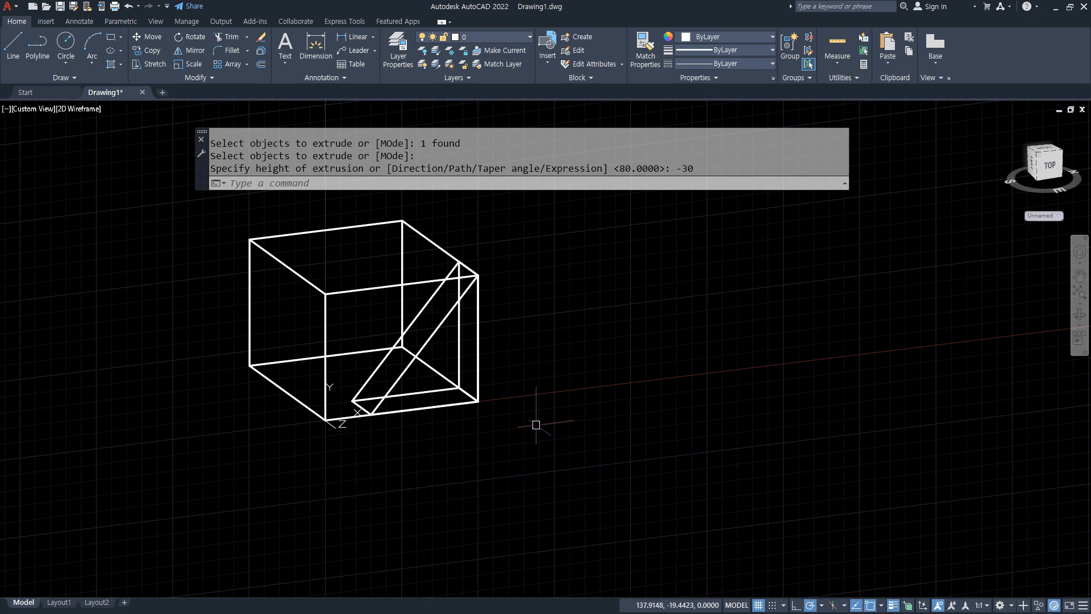
pyautogui.hotkey('ctrl', 'z')
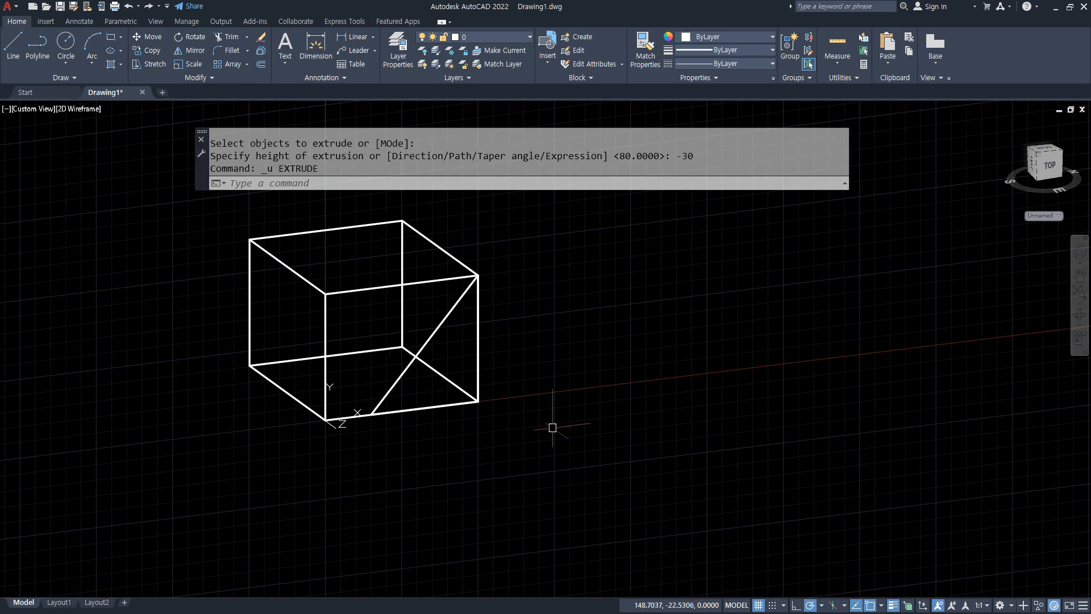
# - Draw a closed polyline around the end face area beside the triangle, following the slanted line and the face's lower and upper front corners
pyautogui.click(430, 339)
pyautogui.press('Escape')
pyautogui.write('pl')
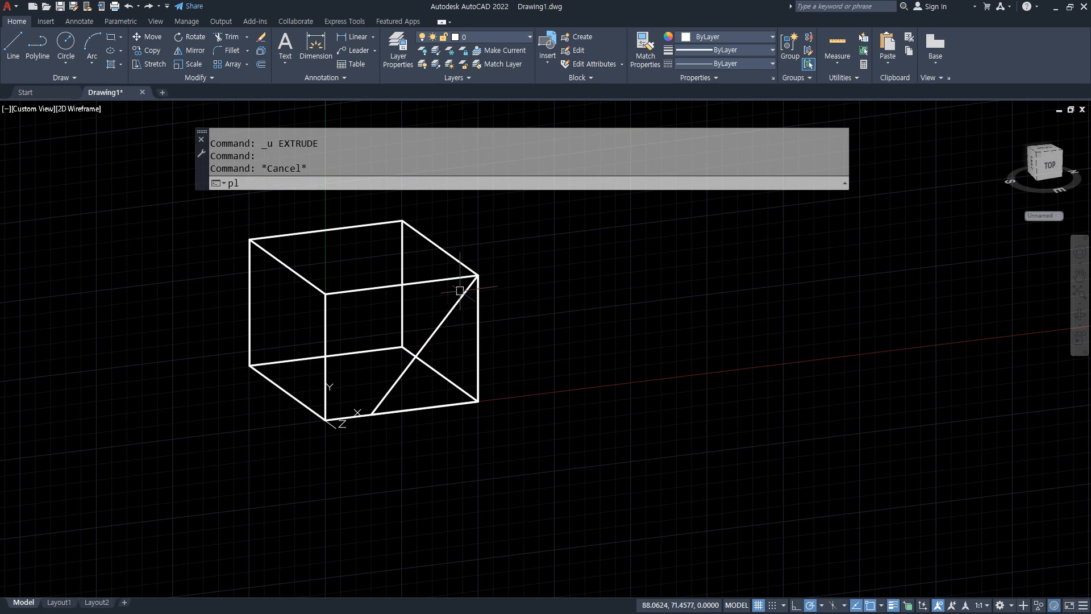
pyautogui.press('Return')
pyautogui.click(478, 274)
pyautogui.click(326, 419)
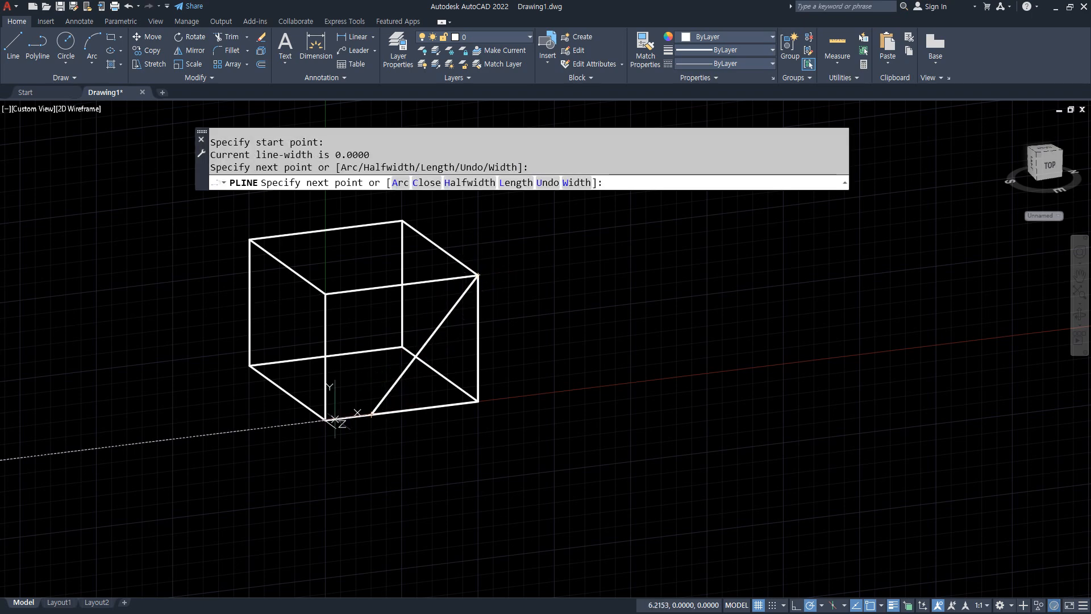
pyautogui.click(324, 294)
pyautogui.click(325, 294)
pyautogui.write('c')
pyautogui.press('Return')
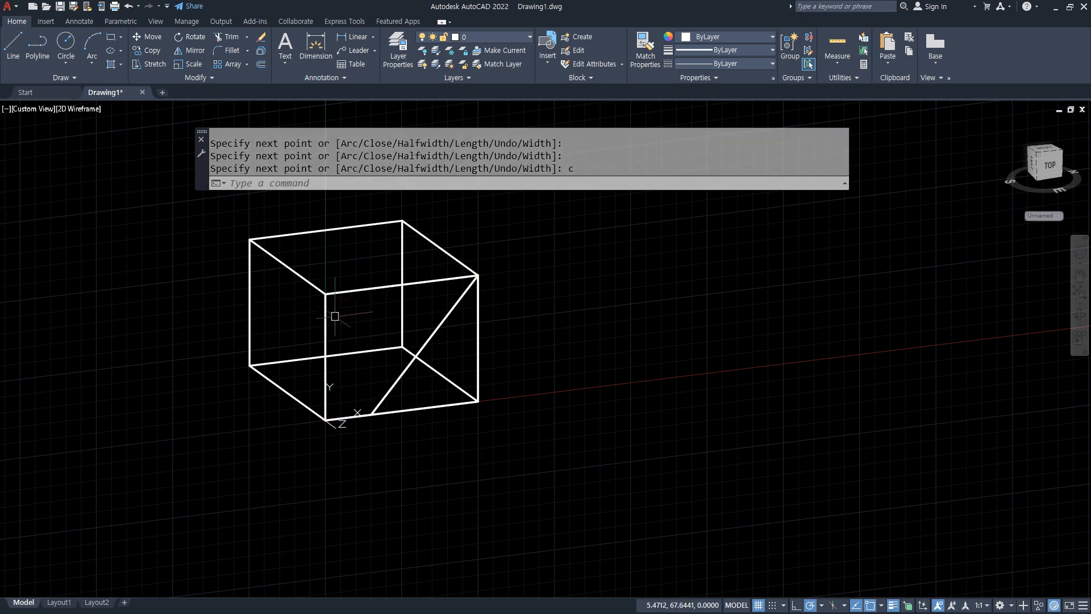
# - Extrude the four-sided outline by -30 into the box
pyautogui.write('ext')
pyautogui.press('Return')
pyautogui.click(323, 373)
pyautogui.press('Return')
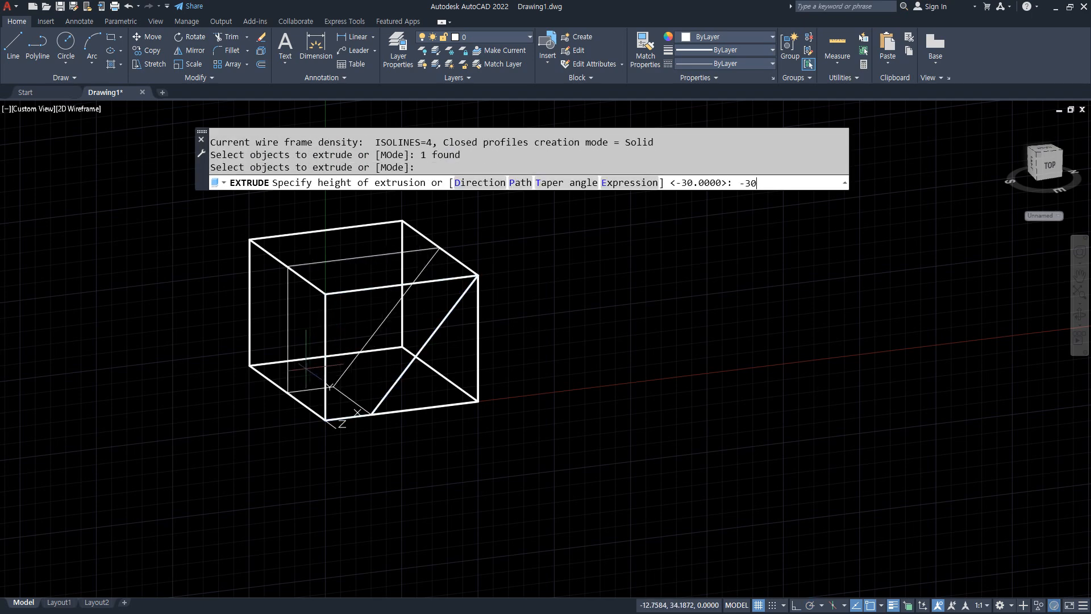
pyautogui.press('Return')
# - Subtract the extruded four-sided piece from the box
pyautogui.write('s')
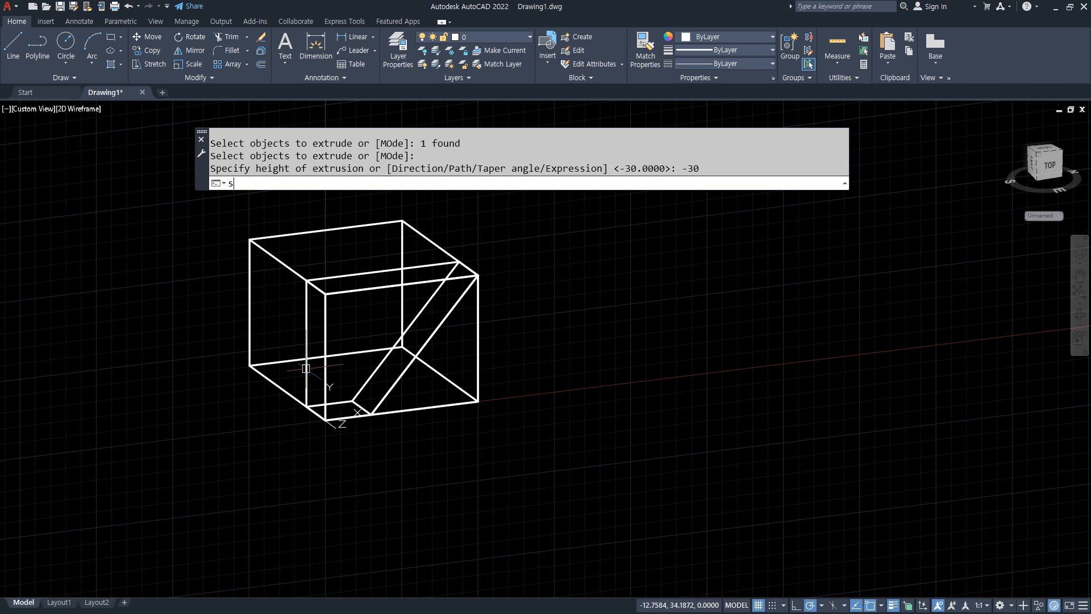
pyautogui.write('u')
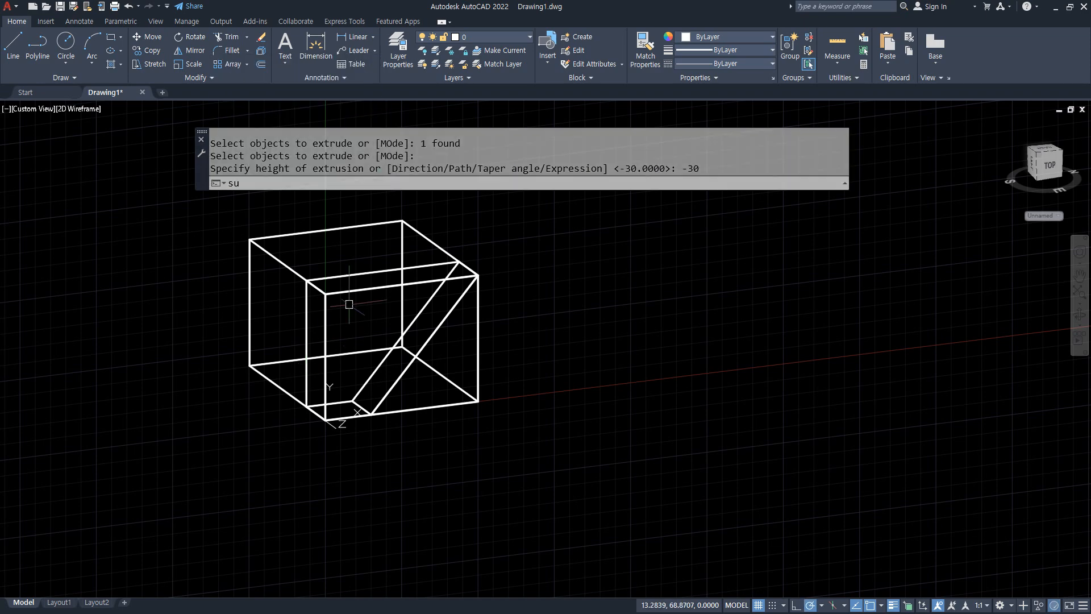
pyautogui.press('Return')
pyautogui.click(423, 236)
pyautogui.press('Return')
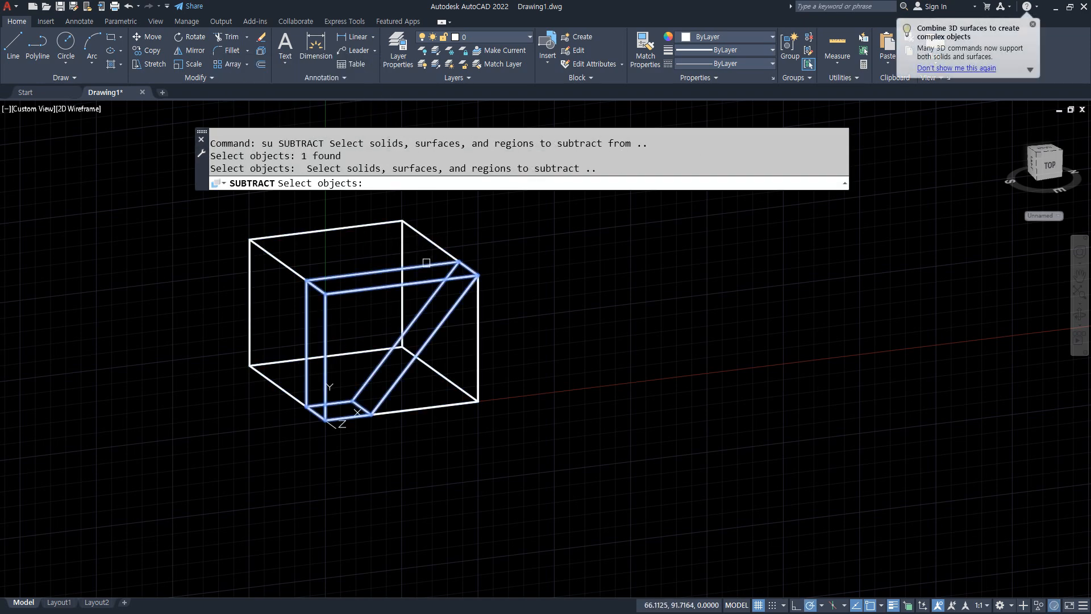
pyautogui.click(426, 263)
pyautogui.press('Return')
# - Erase the triangular polyline left on the end face
pyautogui.click(478, 340)
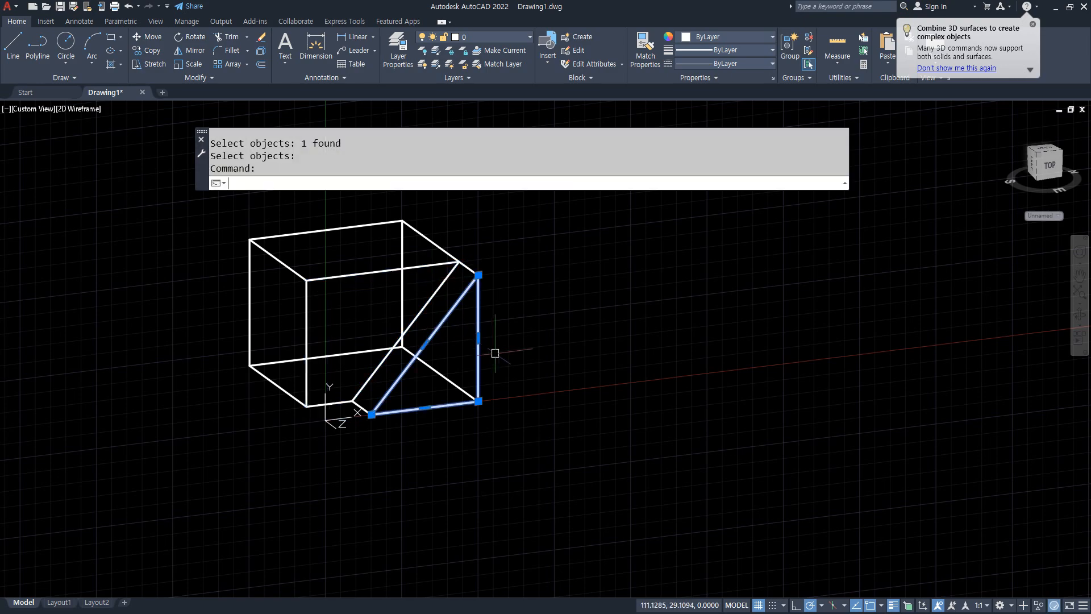
pyautogui.write('e')
pyautogui.press('Return')
# - Draw a guide line from the slanted edge's lower end along the bottom edge, extending past the far corner, about 89 long
pyautogui.scroll(2, 442, 362)
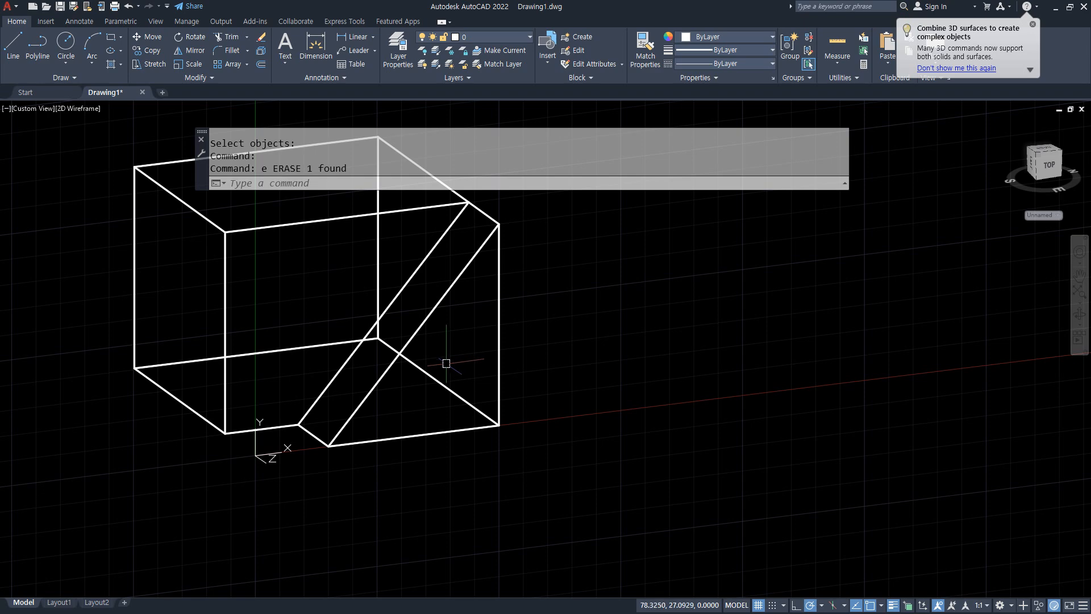
pyautogui.write('l')
pyautogui.press('Return')
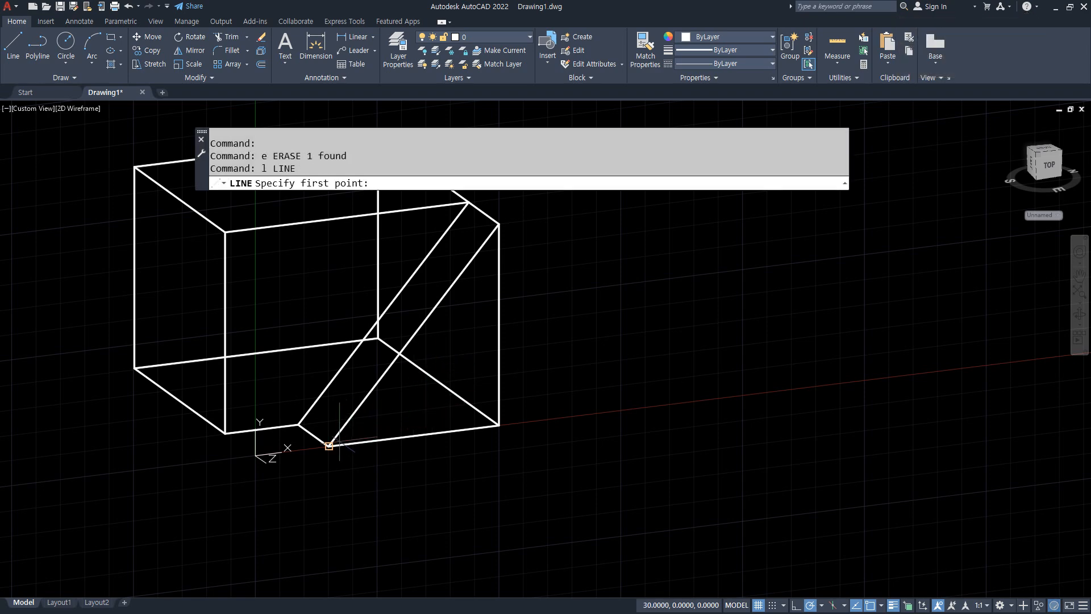
pyautogui.click(329, 446)
pyautogui.click(544, 419)
pyautogui.press('Return')
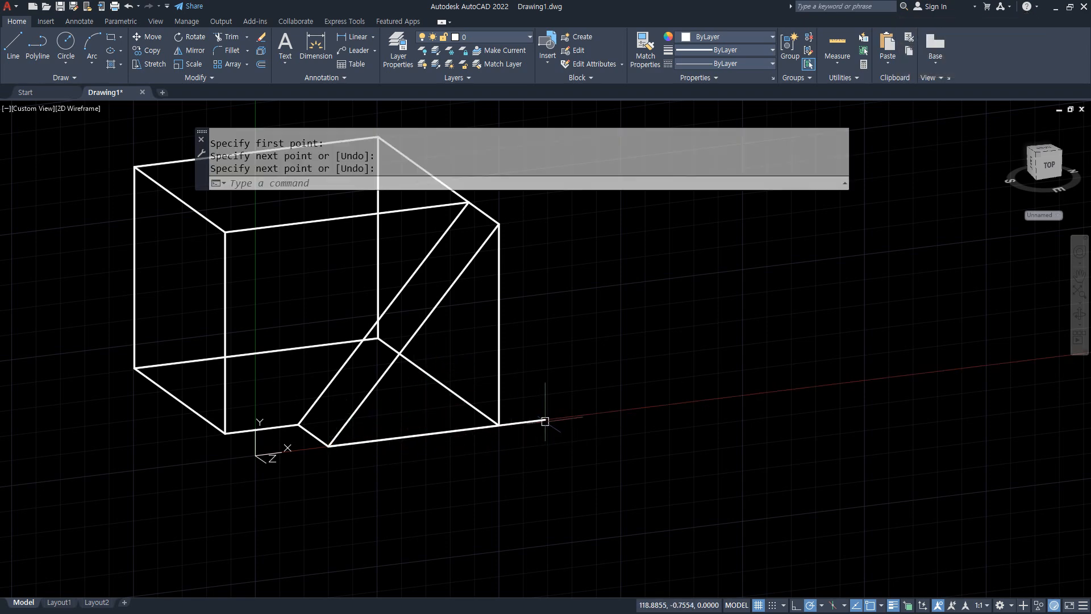
# - Offset the bottom guide line 45 upward across the triangular end face
pyautogui.write('O')
pyautogui.press('Return')
pyautogui.write('45')
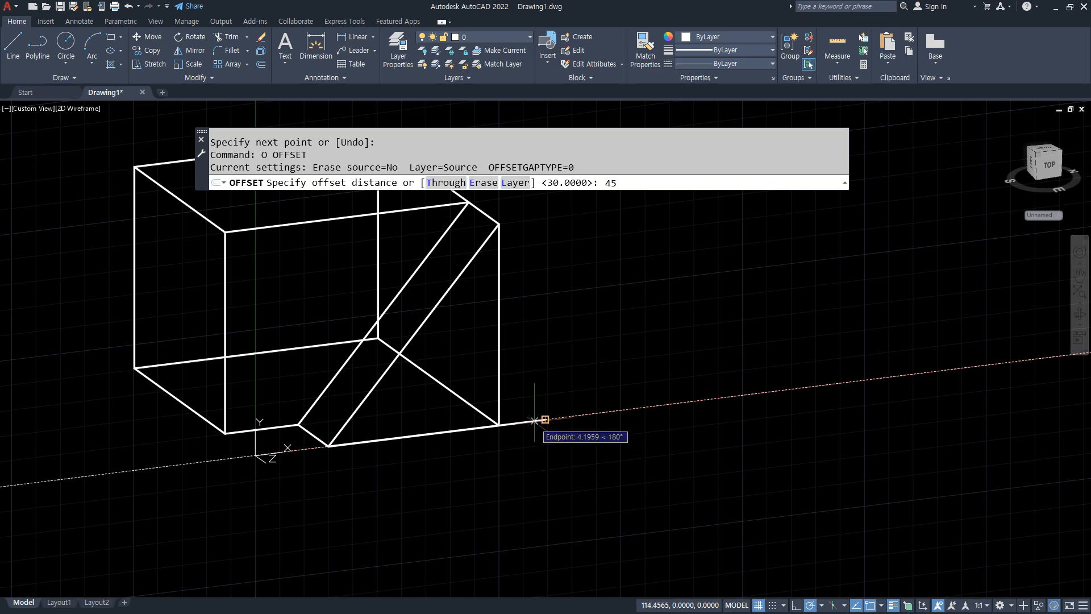
pyautogui.press('Return')
pyautogui.click(532, 421)
pyautogui.click(529, 363)
pyautogui.press('Return')
pyautogui.write('c CIRCLE')
pyautogui.press('Return')
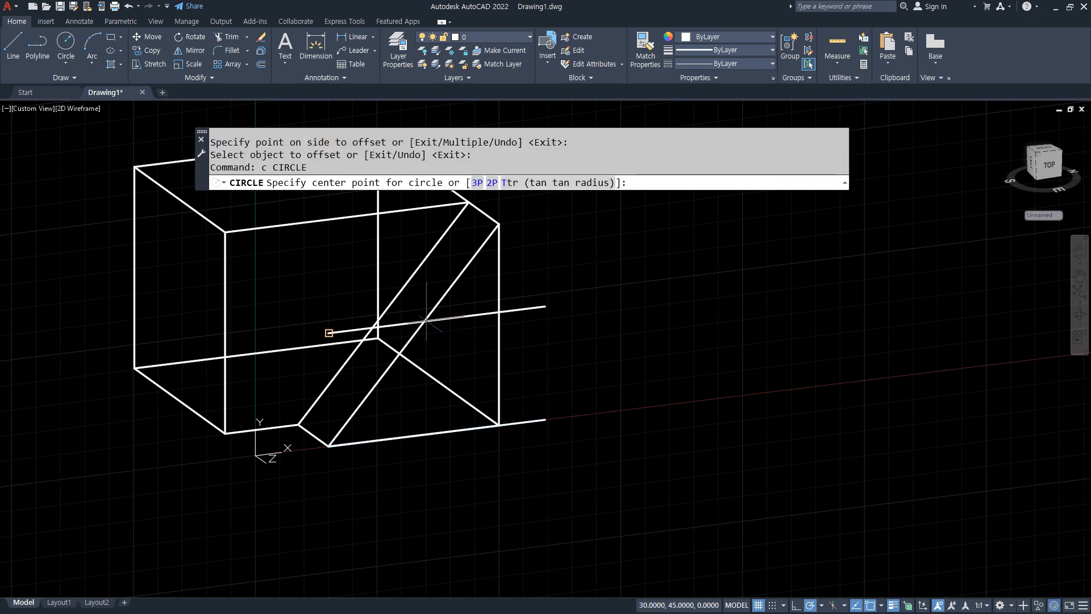
pyautogui.press('Escape')
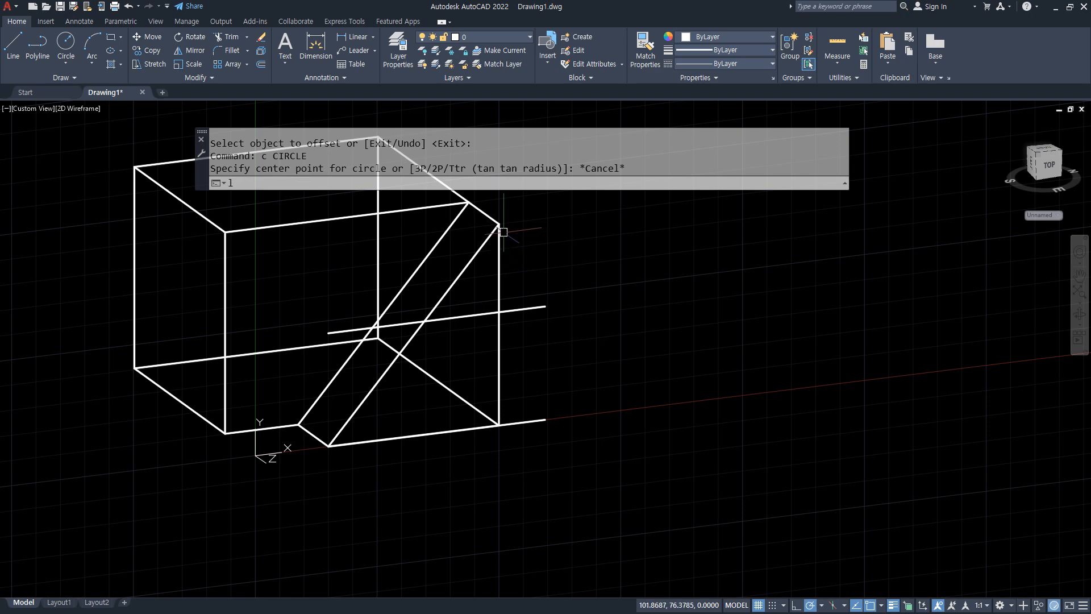
# - Draw a guide line along the slanted edge from the triangular face's upper corner to its lower end
pyautogui.write('l')
pyautogui.press('Return')
pyautogui.click(498, 223)
pyautogui.click(329, 445)
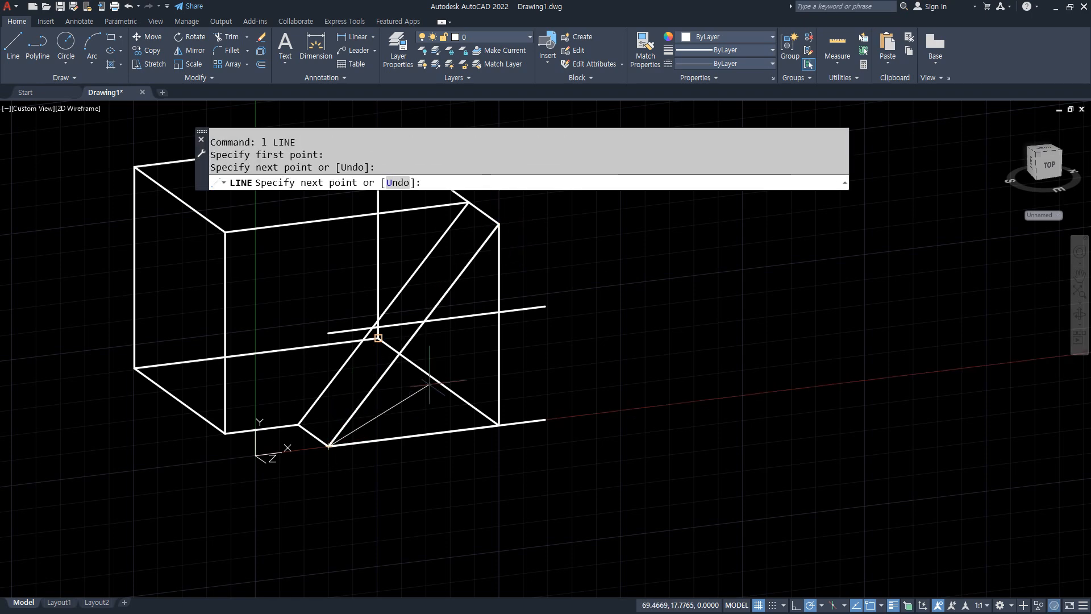
pyautogui.press('Return')
# - Draw a circle of radius 15 centred where the slanted guide line crosses the offset line
pyautogui.write('c')
pyautogui.press('Return')
pyautogui.click(424, 321)
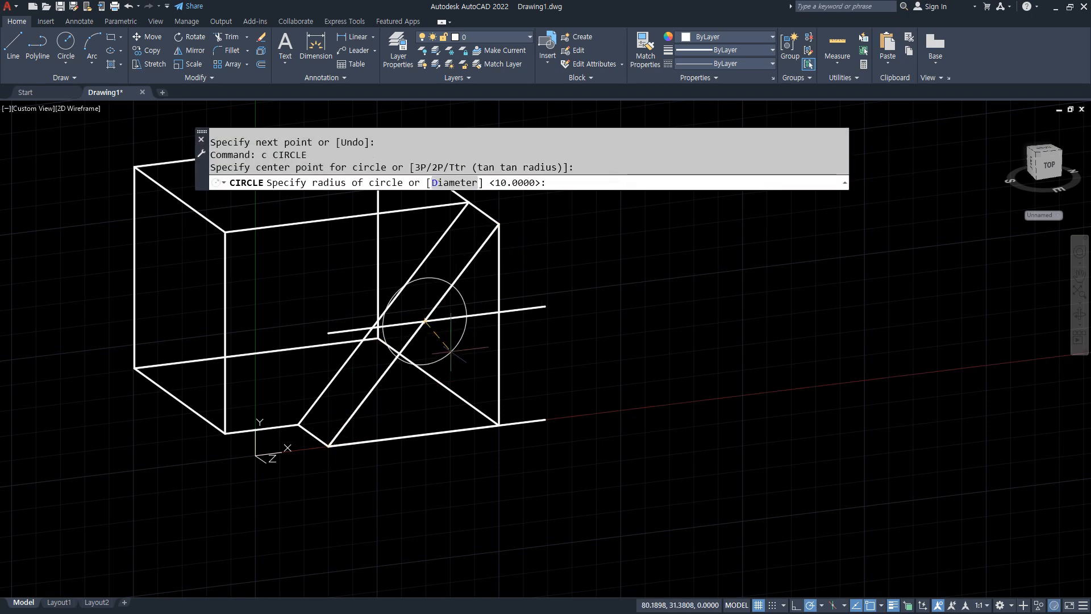
pyautogui.write('15')
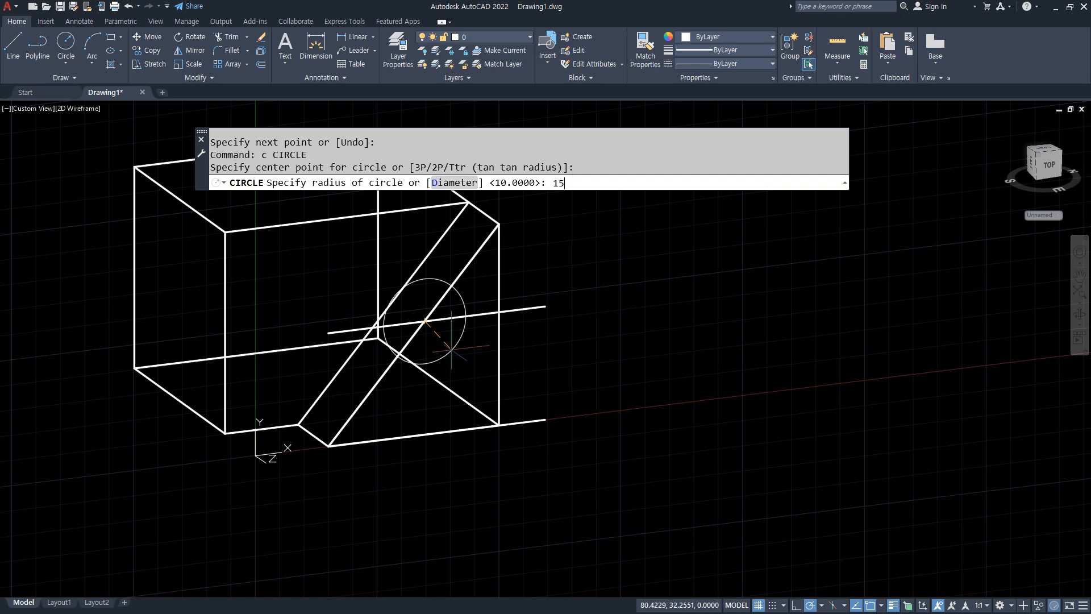
pyautogui.press('Return')
# - Extrude the circle by -30 into the block as a cylinder
pyautogui.write('ext')
pyautogui.press('Return')
pyautogui.click(395, 347)
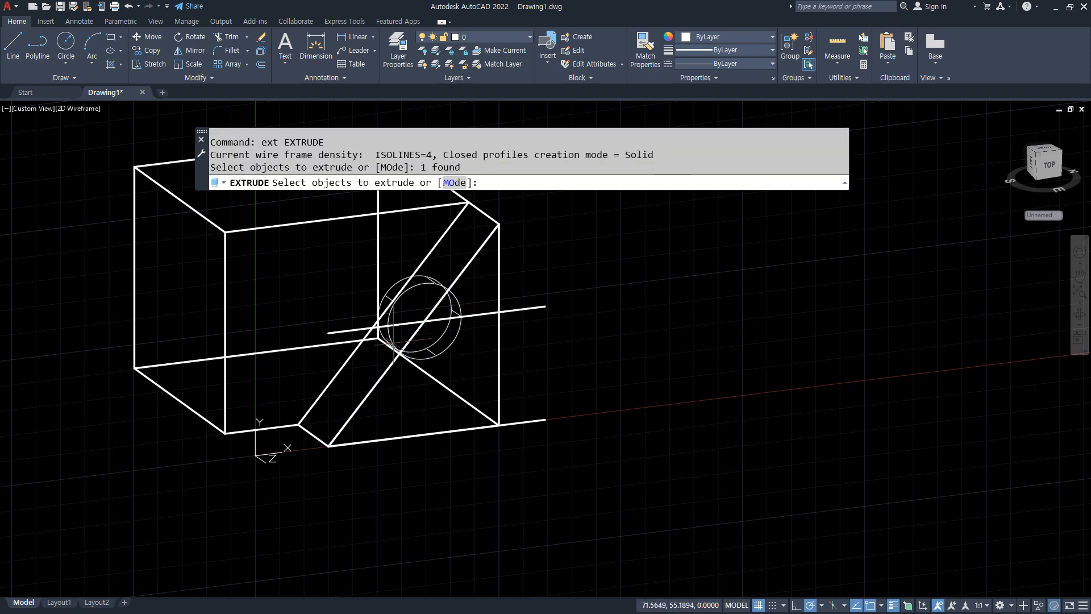
pyautogui.press('Return')
pyautogui.click(282, 444)
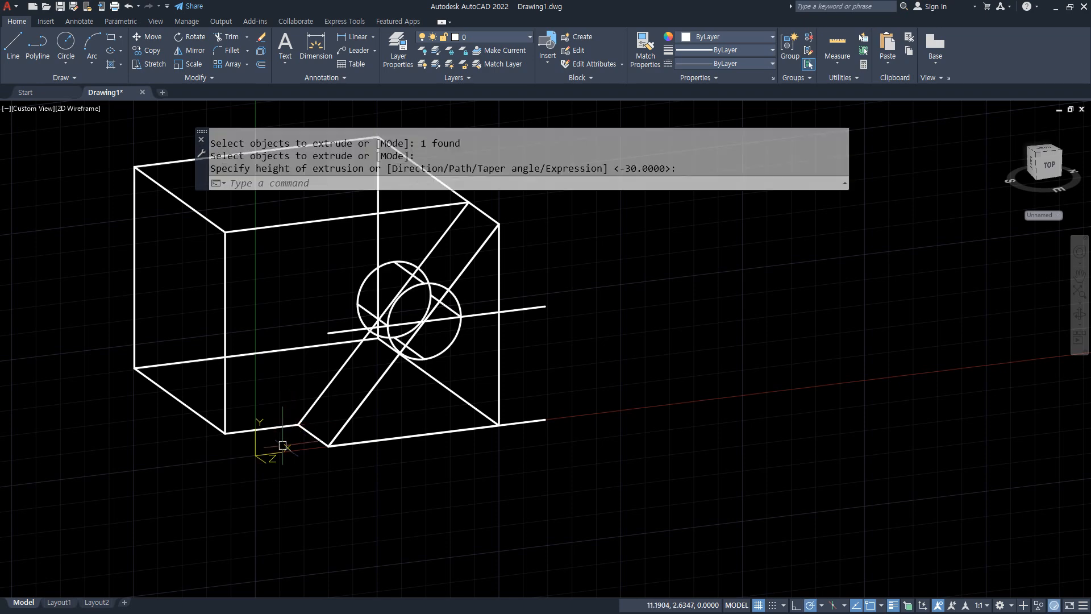
# - Try to subtract the cylinder from the block, picking the slanted guide line as the base object
pyautogui.write('su')
pyautogui.press('Return')
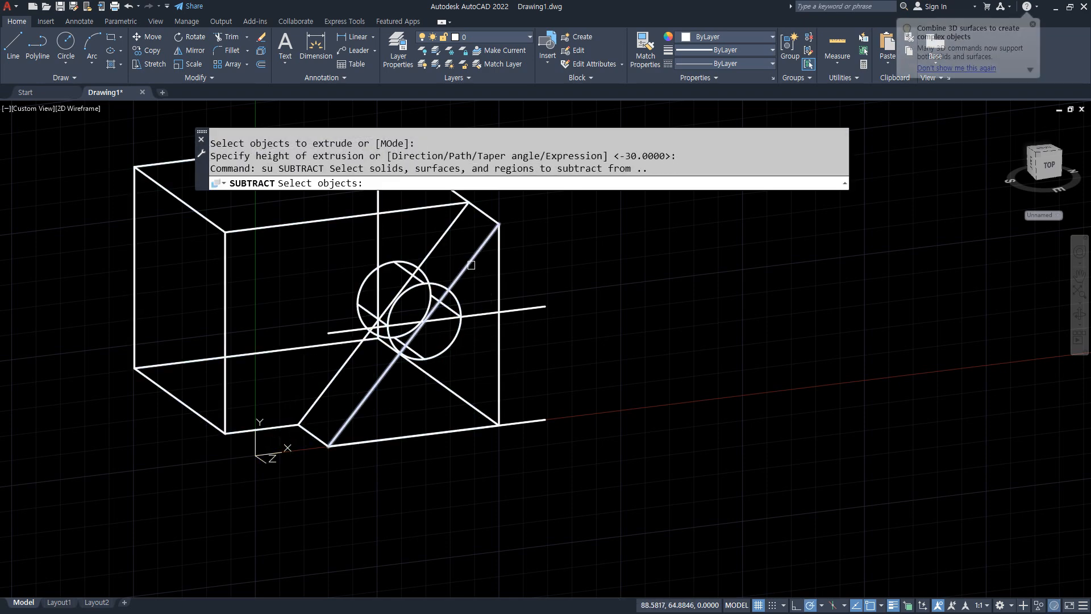
pyautogui.click(471, 265)
pyautogui.press('Return')
pyautogui.press('Escape')
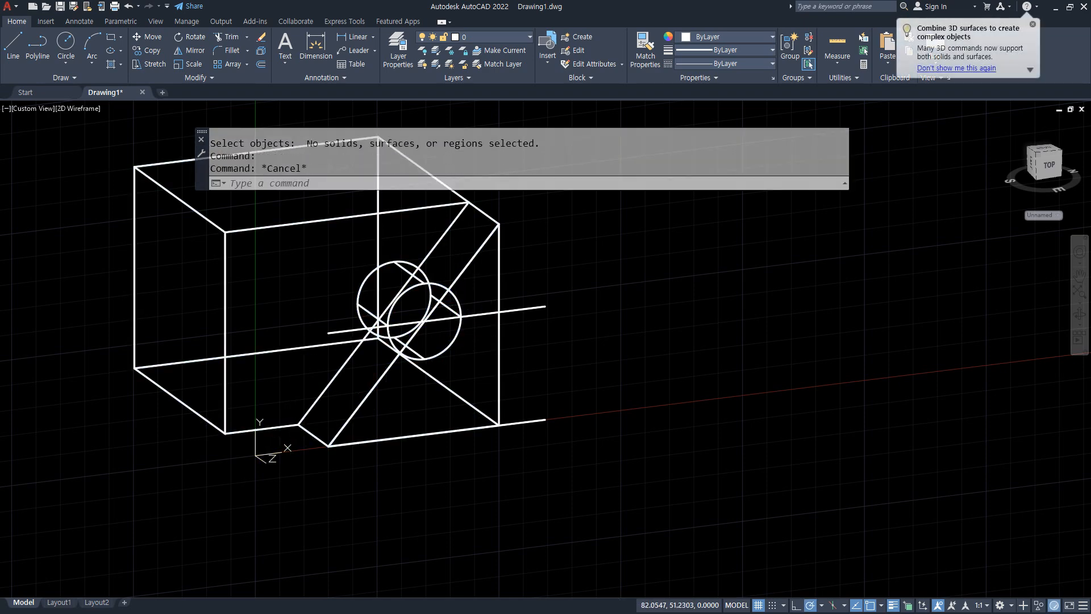
pyautogui.press('Escape')
pyautogui.write('su')
pyautogui.press('Return')
pyautogui.click(471, 267)
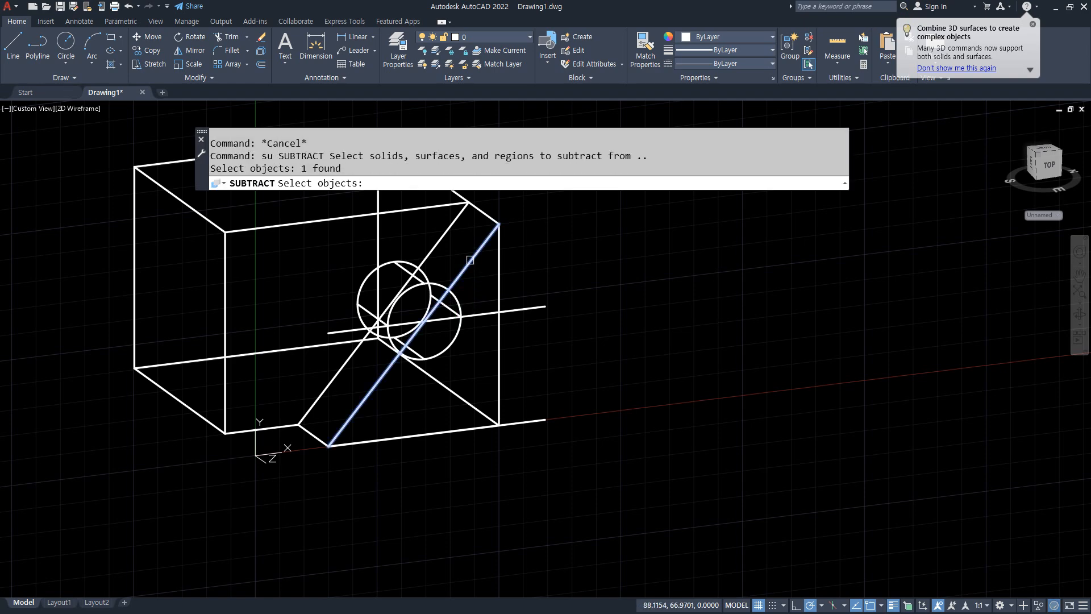
pyautogui.press('Escape')
# - Subtract the radius-15 cylinder from the block to cut the round recess into the slope
pyautogui.press('Return')
pyautogui.click(493, 267)
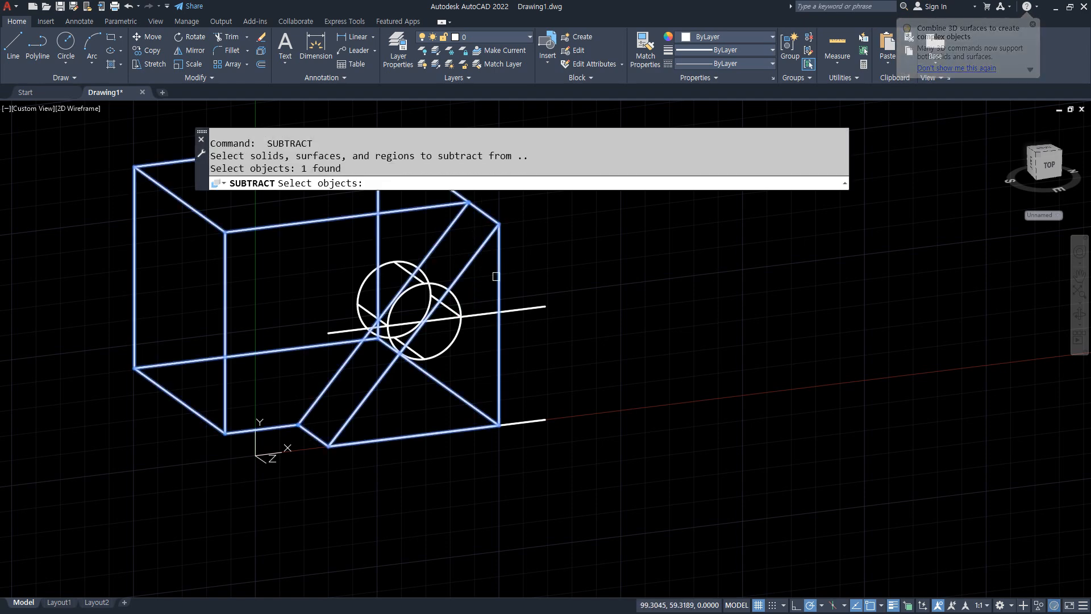
pyautogui.press('Return')
pyautogui.click(459, 303)
pyautogui.press('Return')
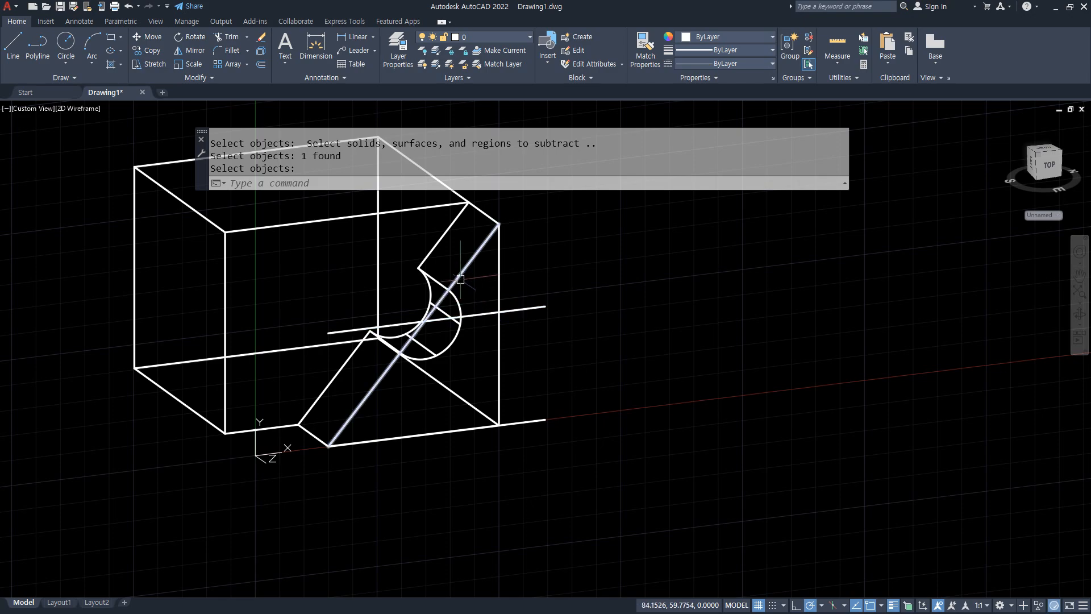
# - Erase the slanted guide line, the offset line and the guide line along the base
pyautogui.click(445, 300)
pyautogui.click(487, 312)
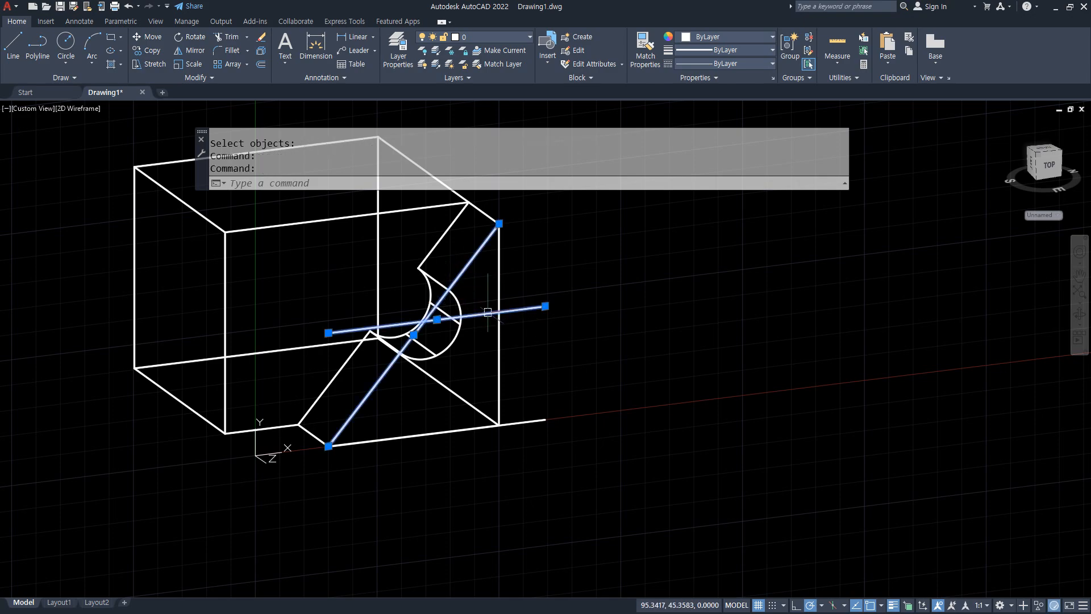
pyautogui.click(526, 420)
pyautogui.write('e')
pyautogui.press('Return')
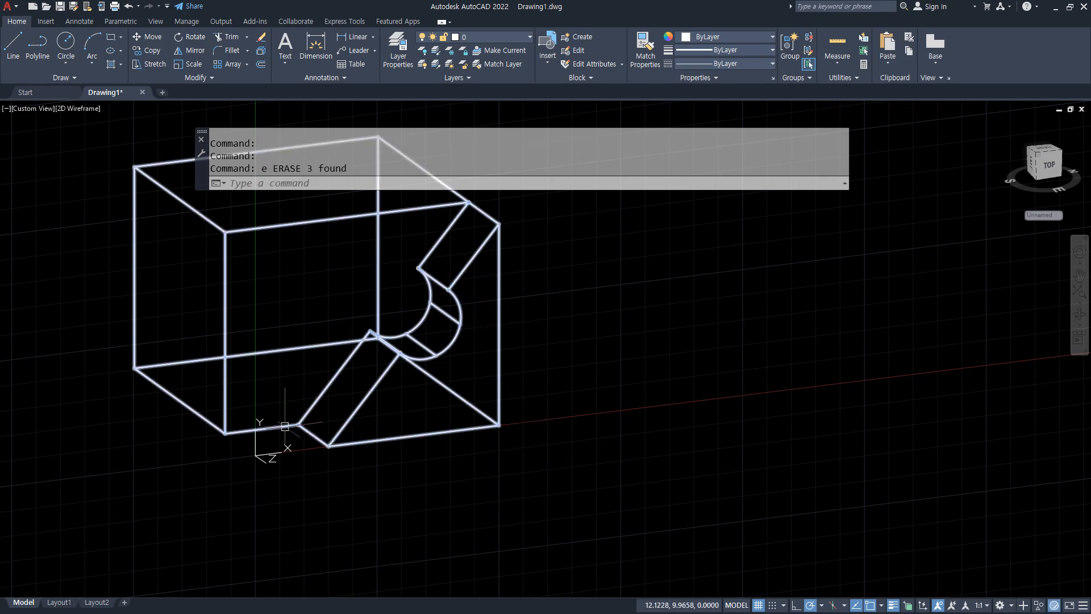
# - Set the UCS on the block's uncut end face, with the origin at a lower corner, X along the bottom edge and Y up the vertical edge
pyautogui.keyDown('shift'); pyautogui.moveTo(146, 414); pyautogui.dragTo(412, 421, button='middle'); pyautogui.keyUp('shift')
pyautogui.write('ucs')
pyautogui.press('Return')
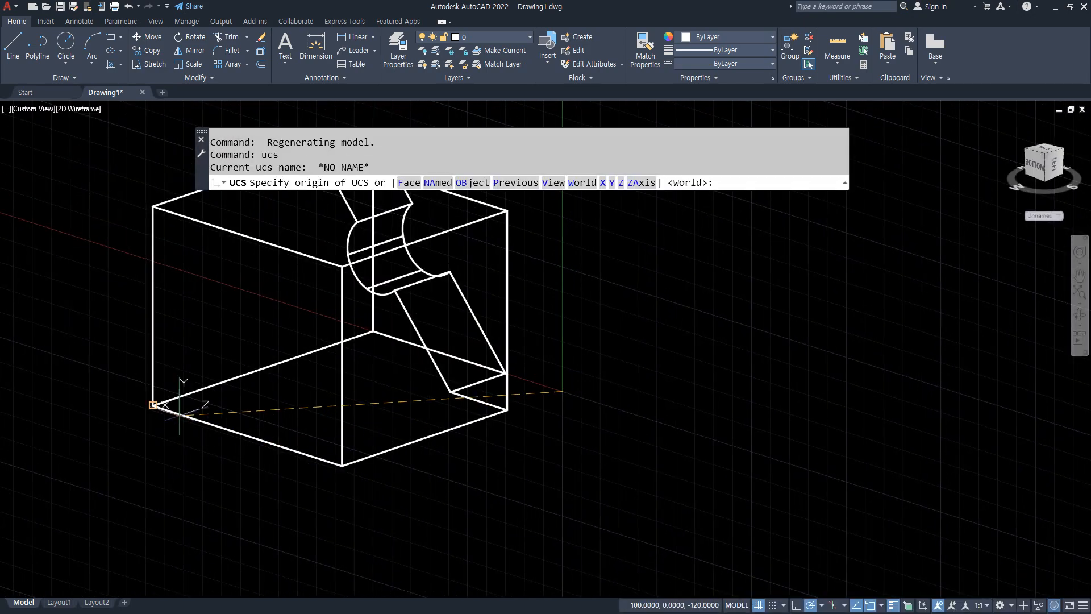
pyautogui.click(153, 405)
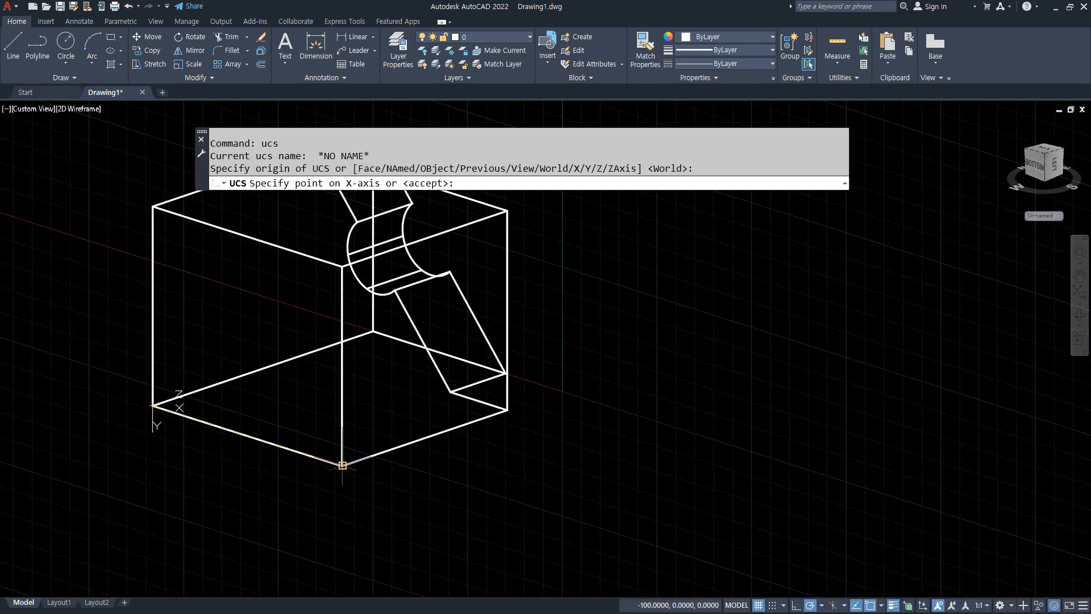
pyautogui.click(341, 465)
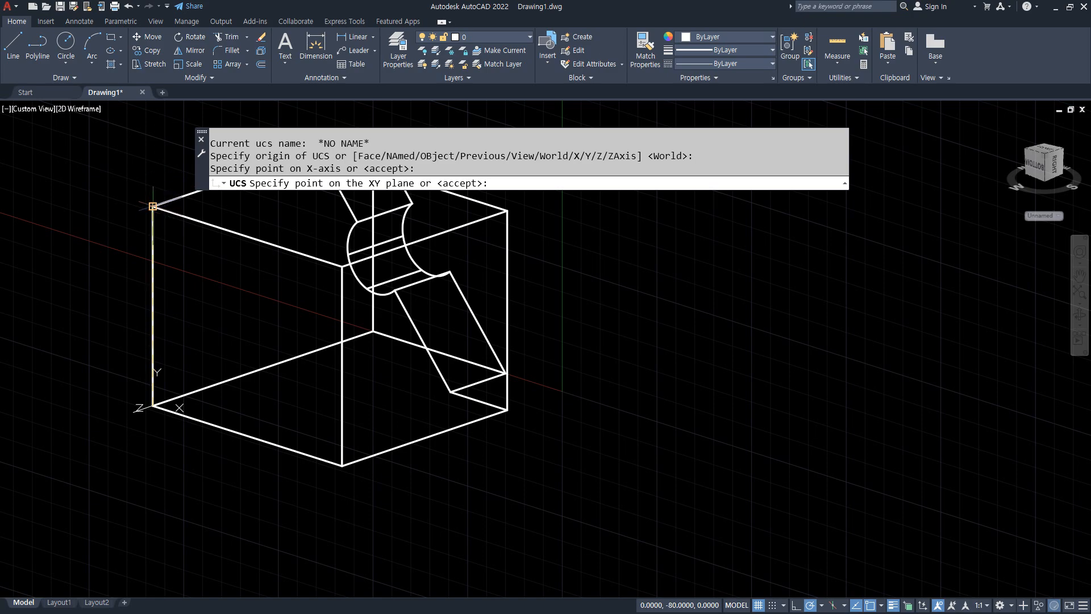
pyautogui.click(153, 206)
pyautogui.moveTo(302, 352); pyautogui.dragTo(275, 356, button='middle')
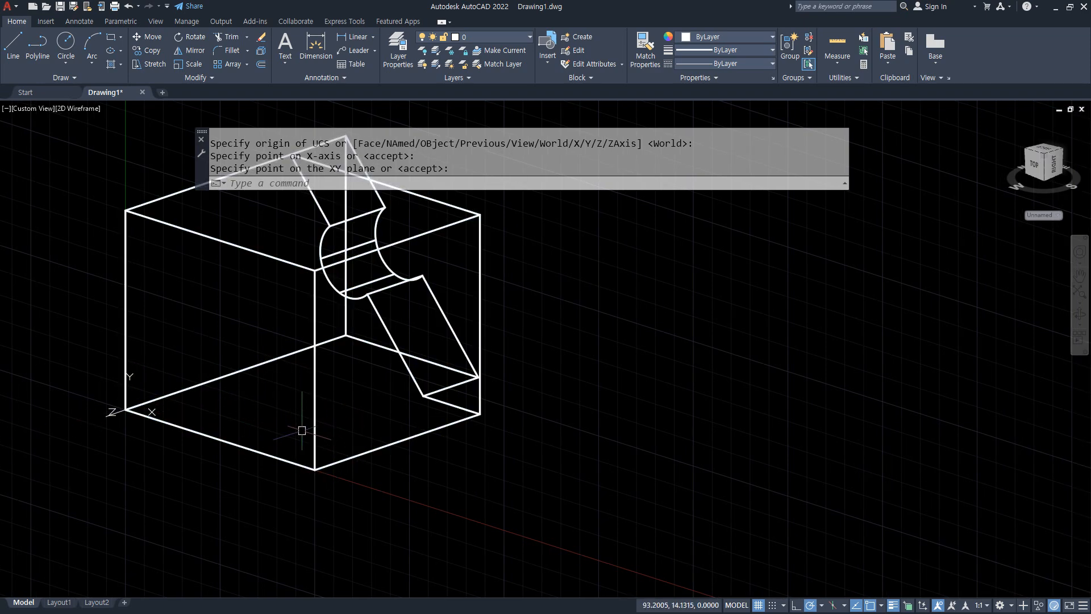
# - Fillet the vertical edge at the far X end of the UCS face with radius 10
pyautogui.write('f')
pyautogui.press('Return')
pyautogui.write('r')
pyautogui.press('Return')
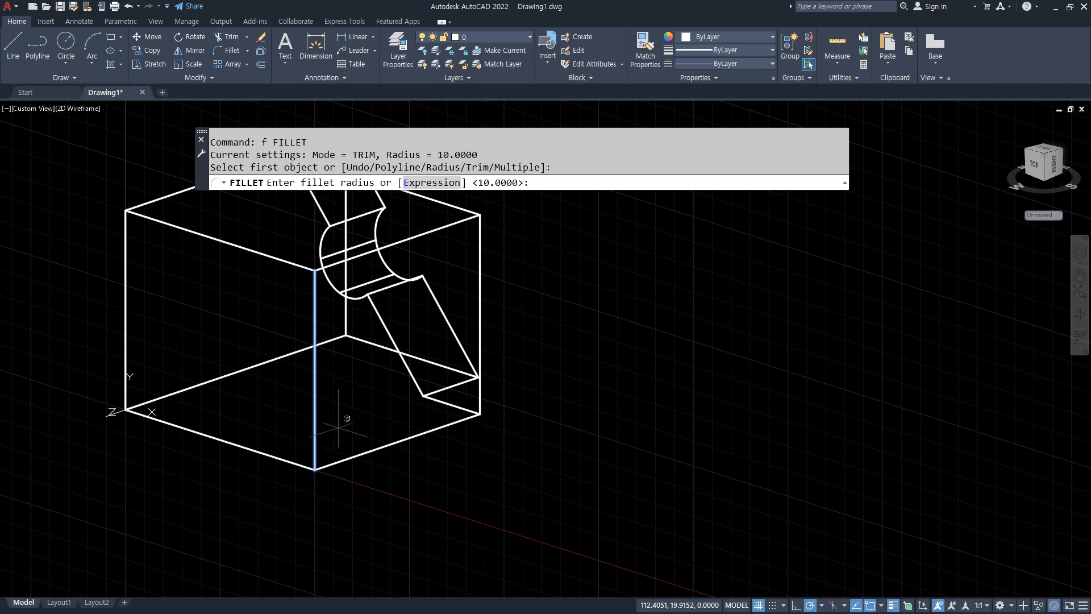
pyautogui.press('Return')
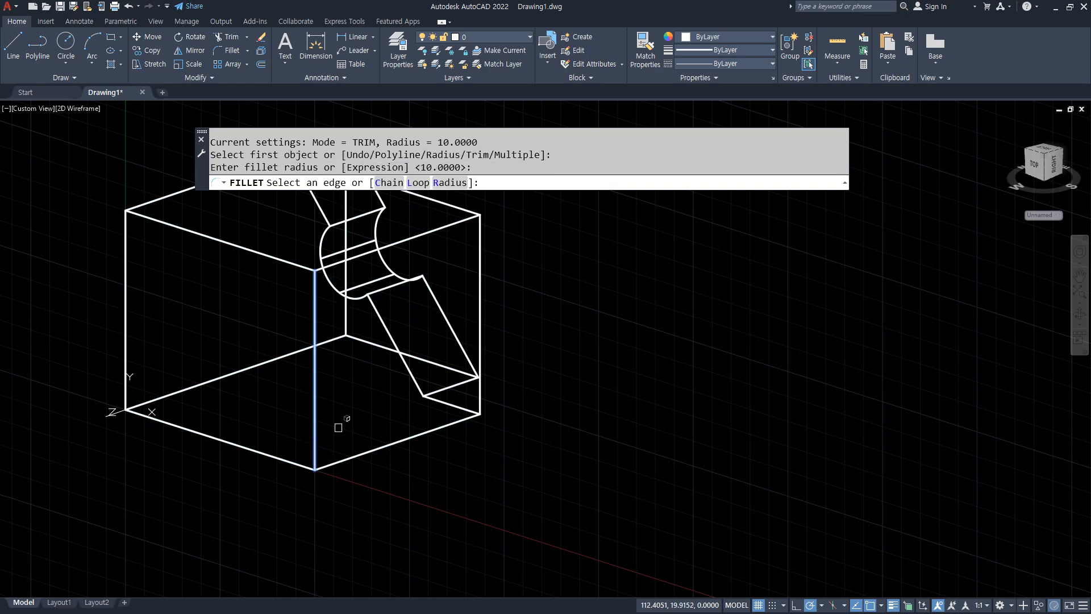
pyautogui.click(339, 427)
pyautogui.press('Return')
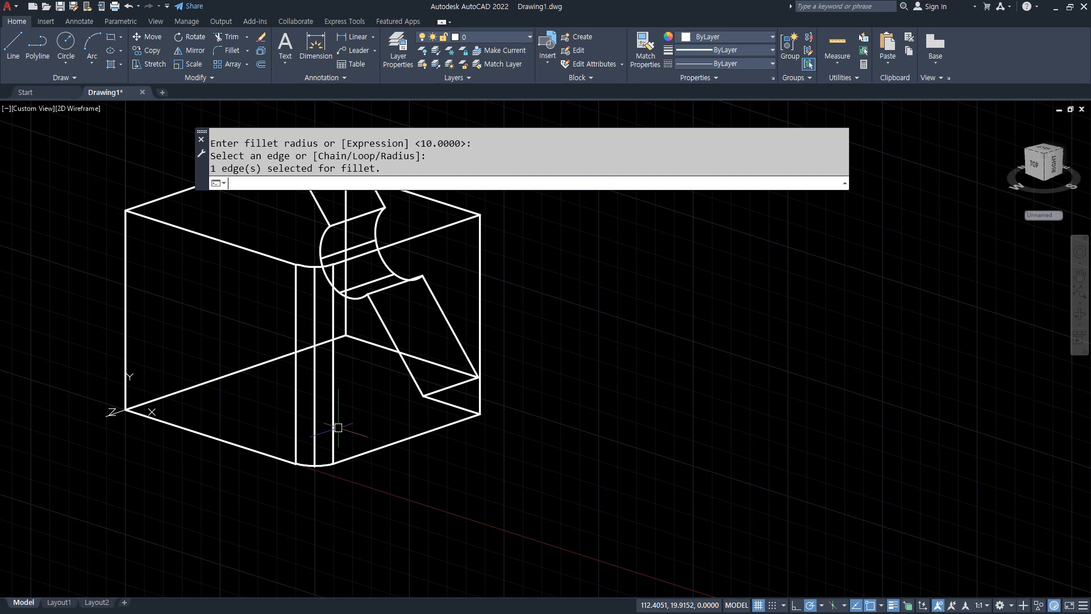
# - Fillet the long bottom edge running back from the UCS origin with radius 15
pyautogui.press('Return')
pyautogui.click(209, 382)
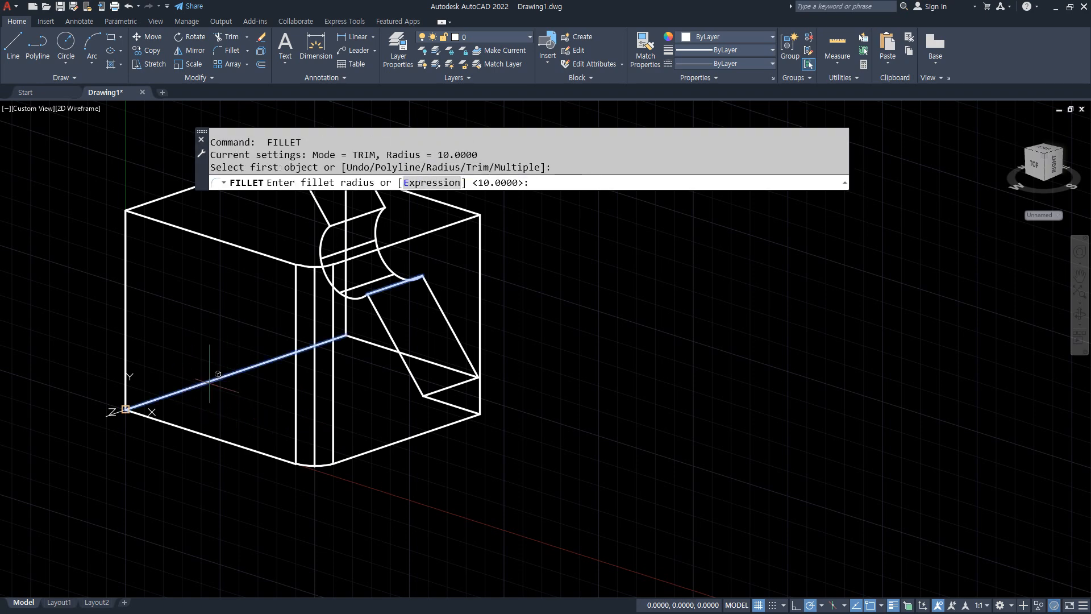
pyautogui.write('15')
pyautogui.press('Return')
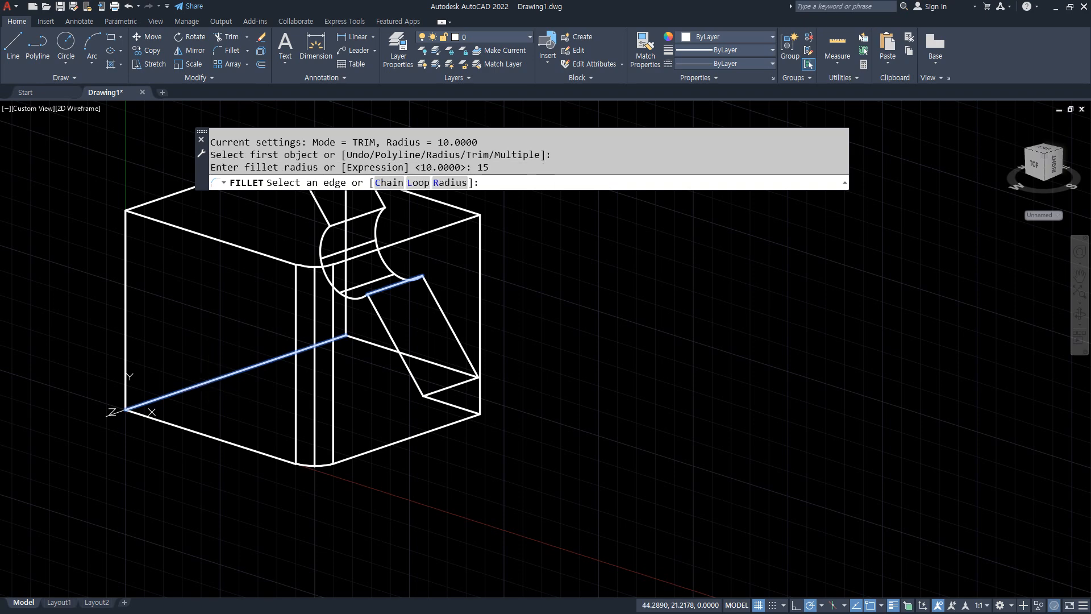
pyautogui.press('Return')
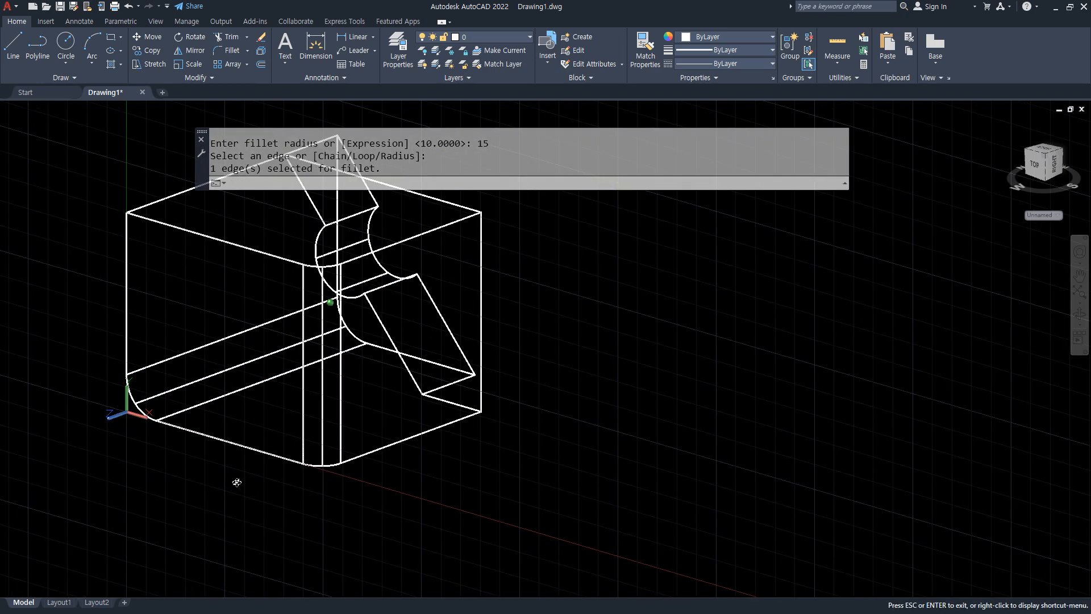
pyautogui.press('Return')
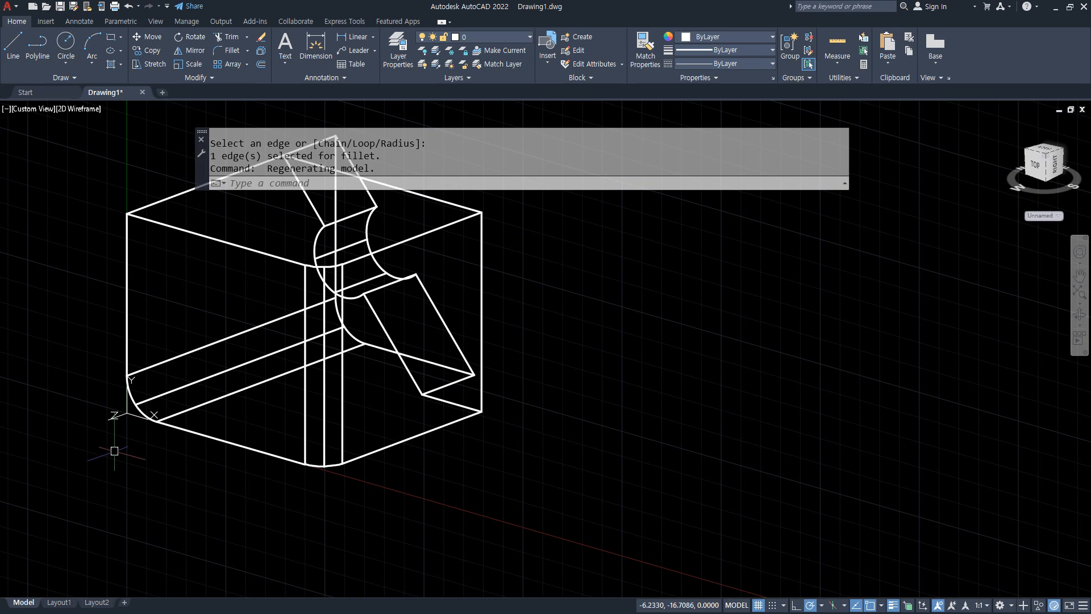
# - Draw a 20-long line along the face's top edge from the corner above the UCS origin
pyautogui.write('l')
pyautogui.press('Return')
pyautogui.click(127, 213)
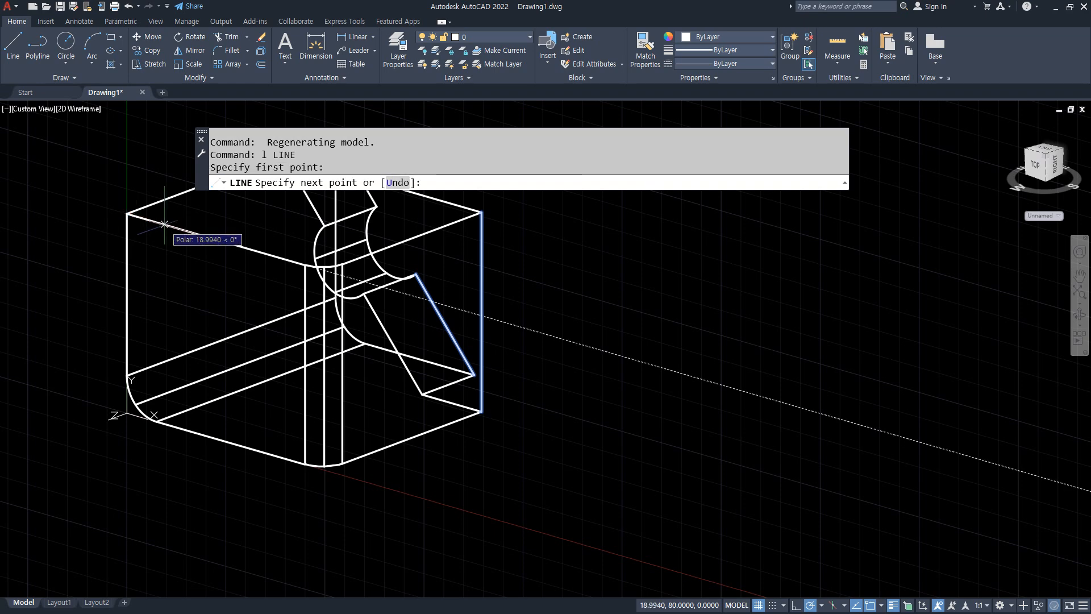
pyautogui.press('Return')
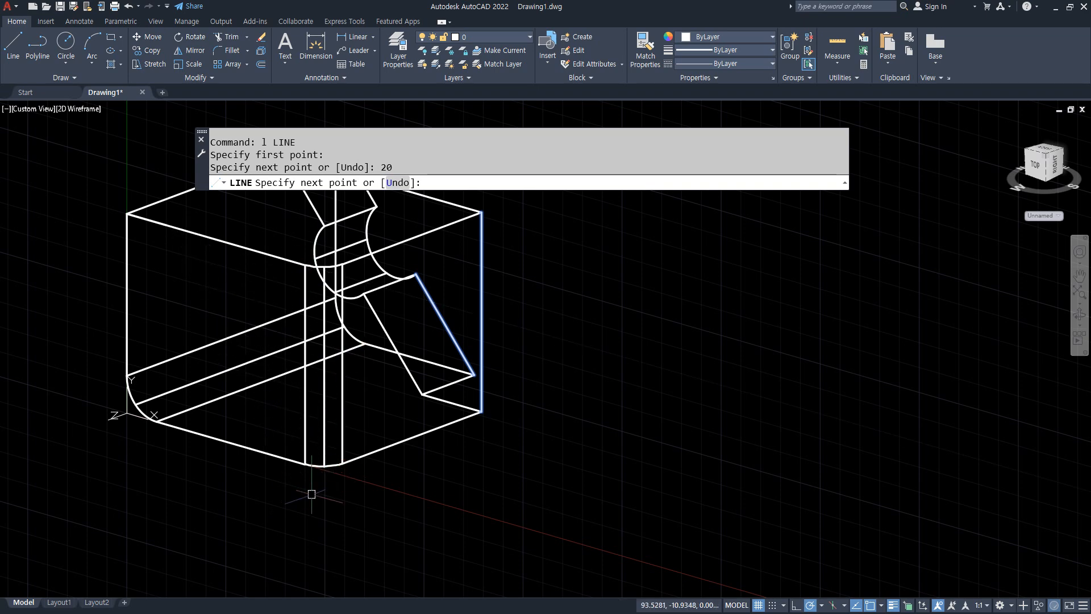
pyautogui.press('Escape')
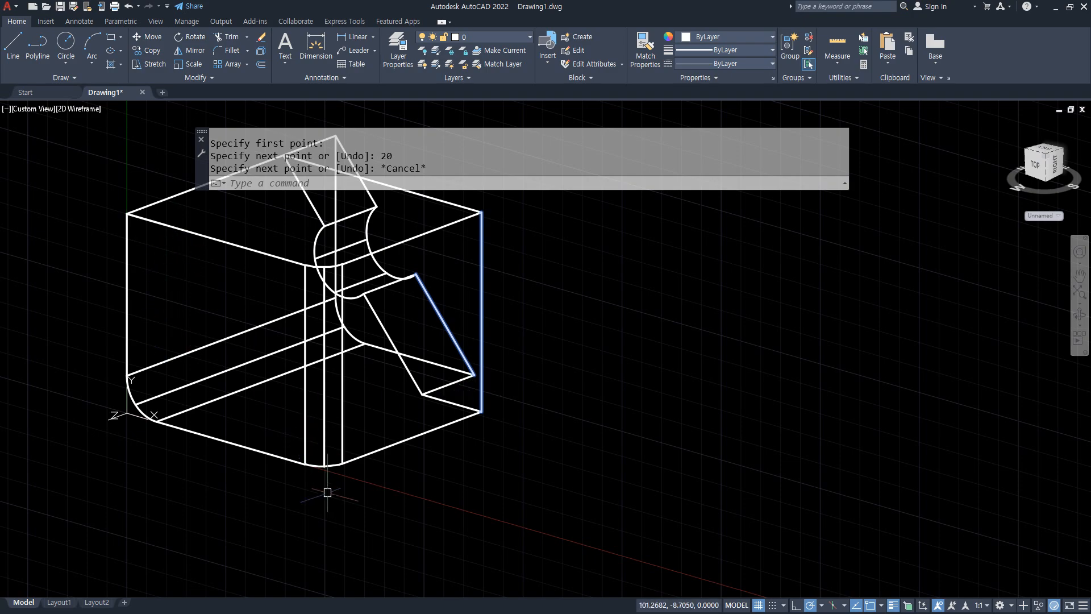
pyautogui.keyDown('shift'); pyautogui.moveTo(326, 489); pyautogui.dragTo(259, 515, button='middle'); pyautogui.keyUp('shift')
pyautogui.scroll(3, 239, 489)
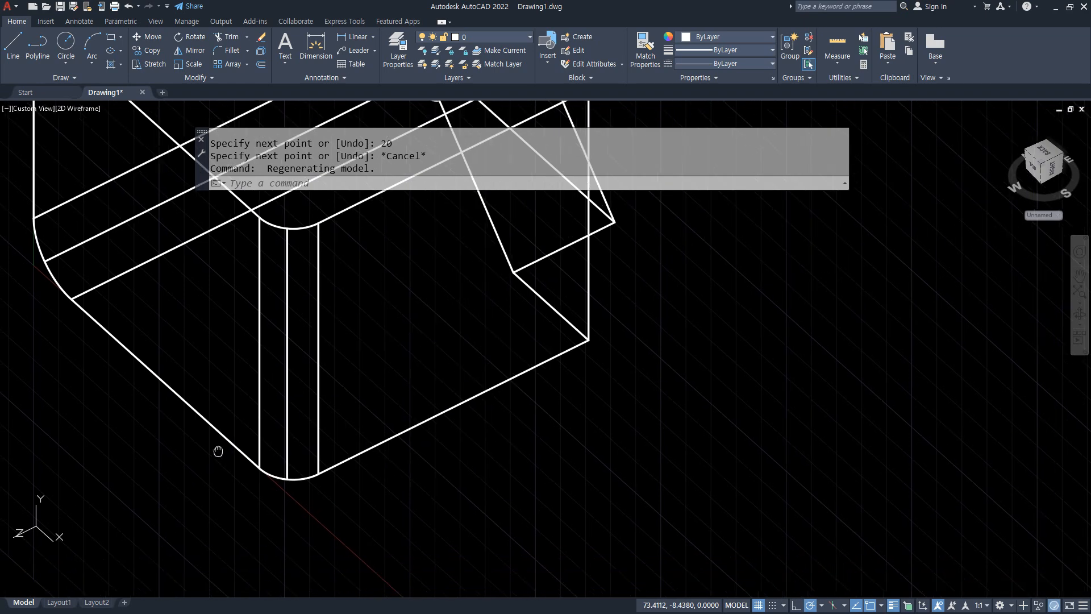
pyautogui.moveTo(113, 385); pyautogui.dragTo(121, 392, button='middle')
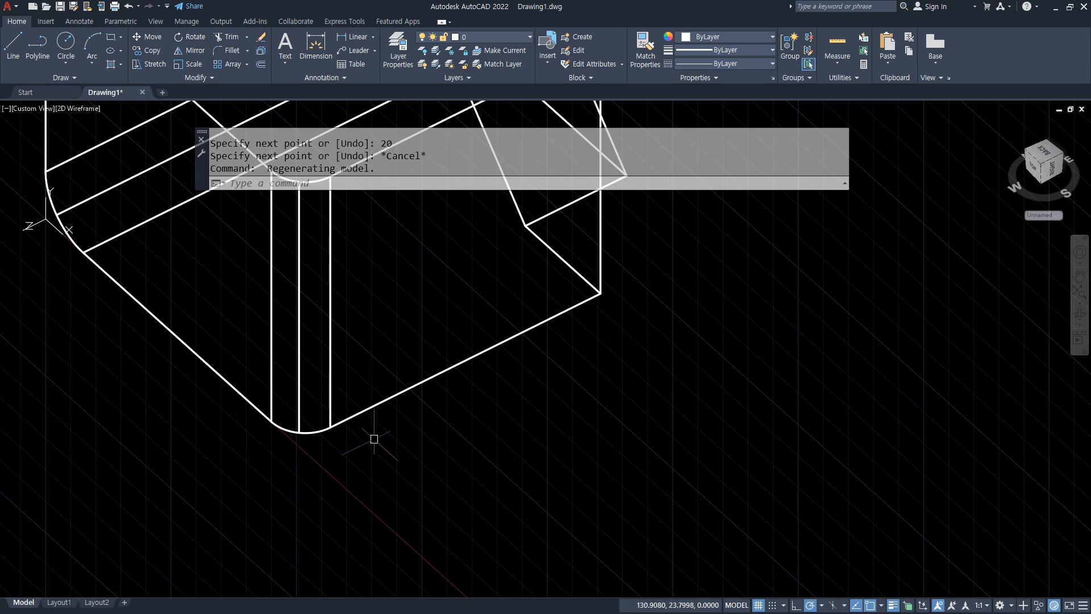
# - Undo the 20-long line and both edge fillets
pyautogui.hotkey('ctrl', 'z')
pyautogui.hotkey('ctrl', 'z')
pyautogui.hotkey('ctrl', 'z')
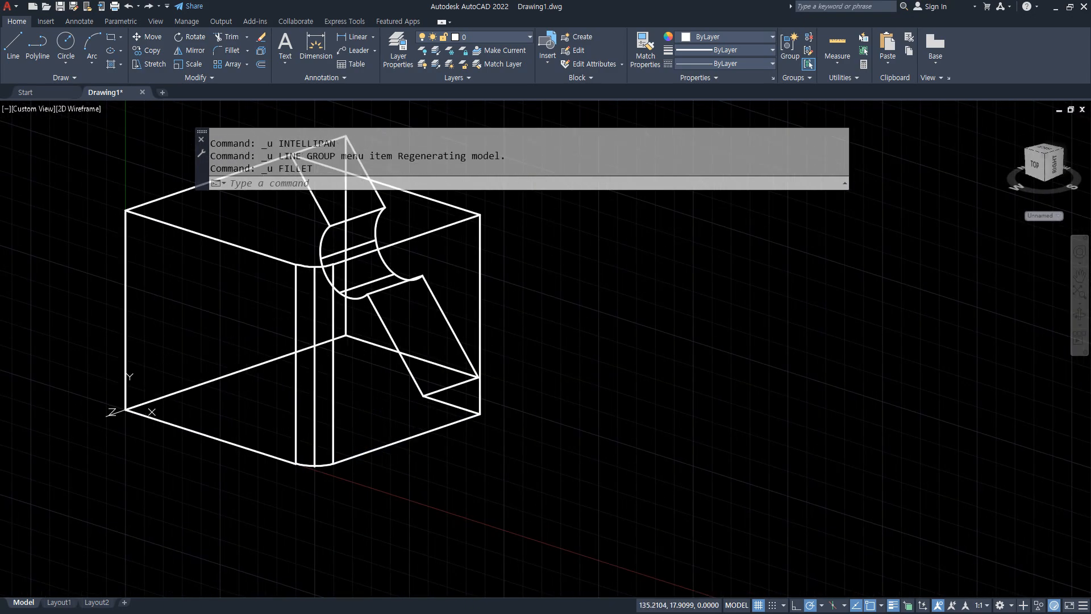
pyautogui.hotkey('ctrl', 'z')
# - Draw a 20-long line along the face's top edge from the corner above the UCS origin, continuing with a short vertical line downward
pyautogui.write('l')
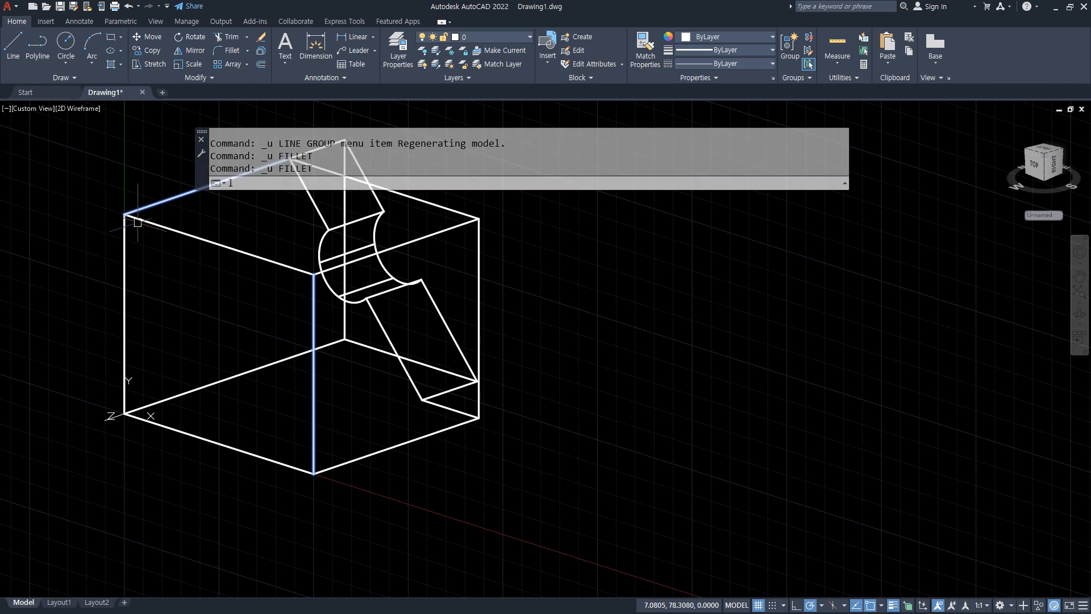
pyautogui.press('Return')
pyautogui.click(124, 214)
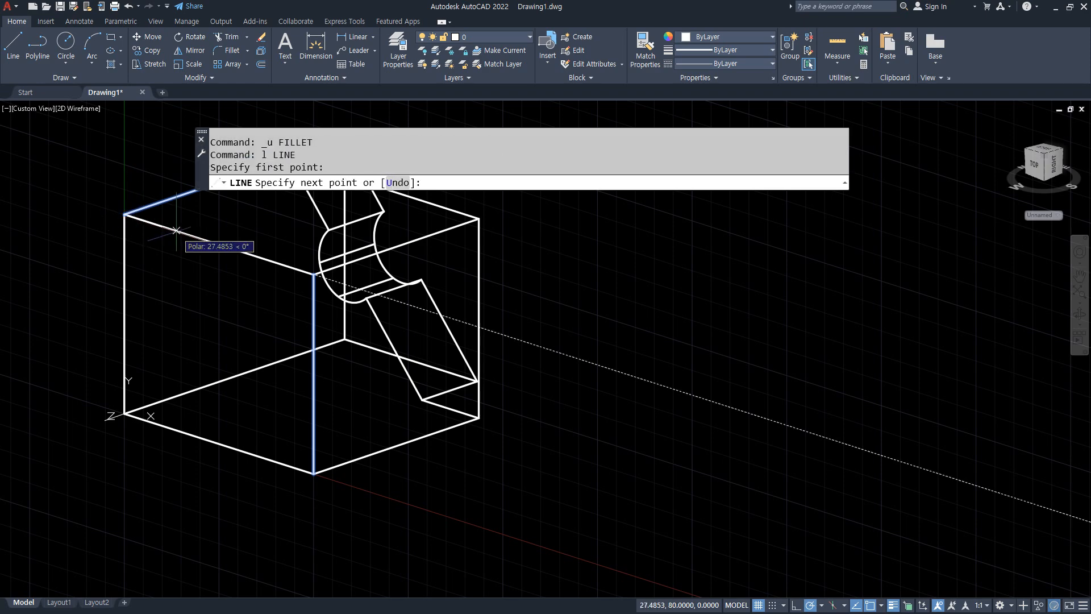
pyautogui.press('Return')
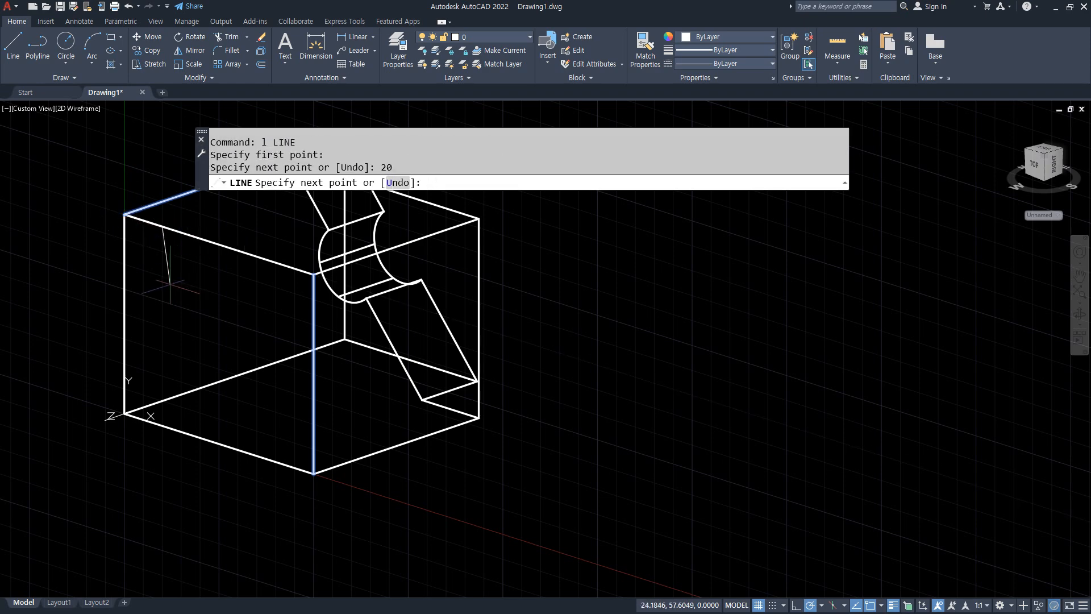
pyautogui.click(162, 284)
pyautogui.press('Escape')
pyautogui.press('Return')
pyautogui.press('Escape')
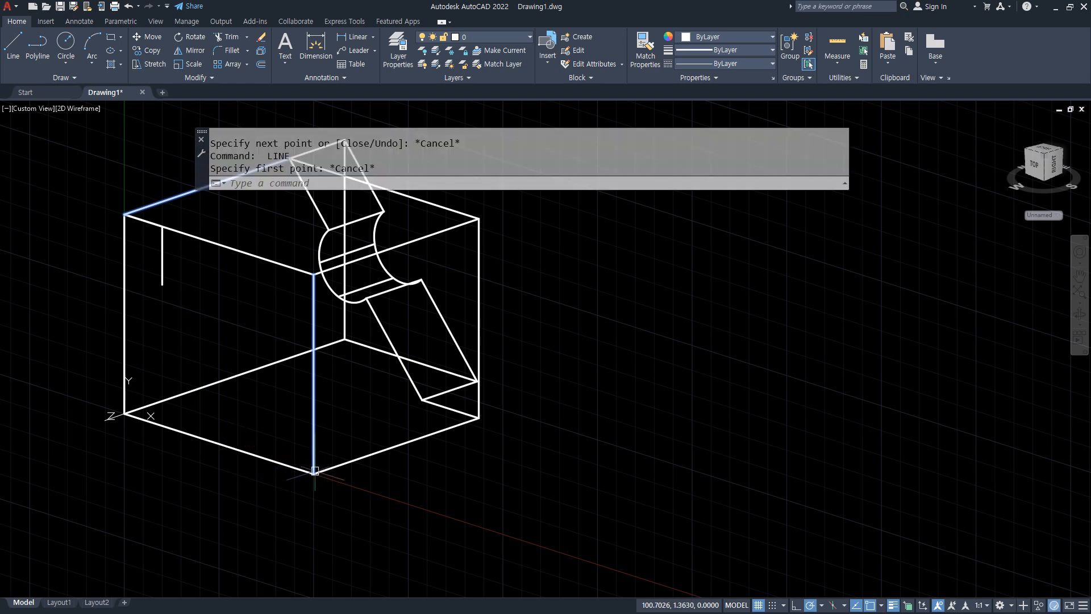
# - Draw a line 20 up the vertical edge from the face's other lower corner, continuing slanted to the 20 mark on the top edge
pyautogui.press('Return')
pyautogui.click(314, 473)
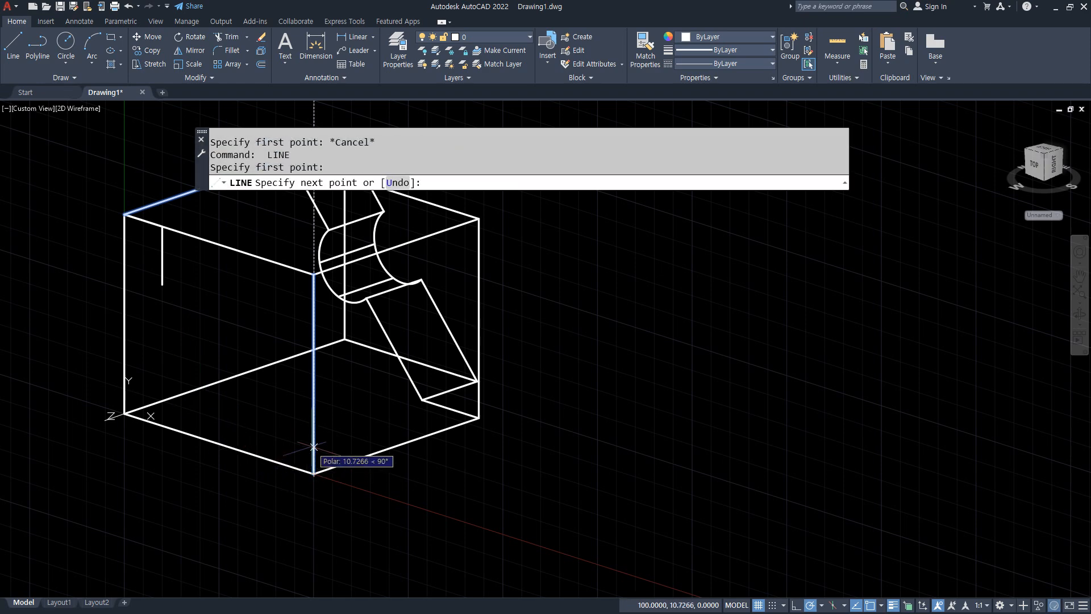
pyautogui.press('Return')
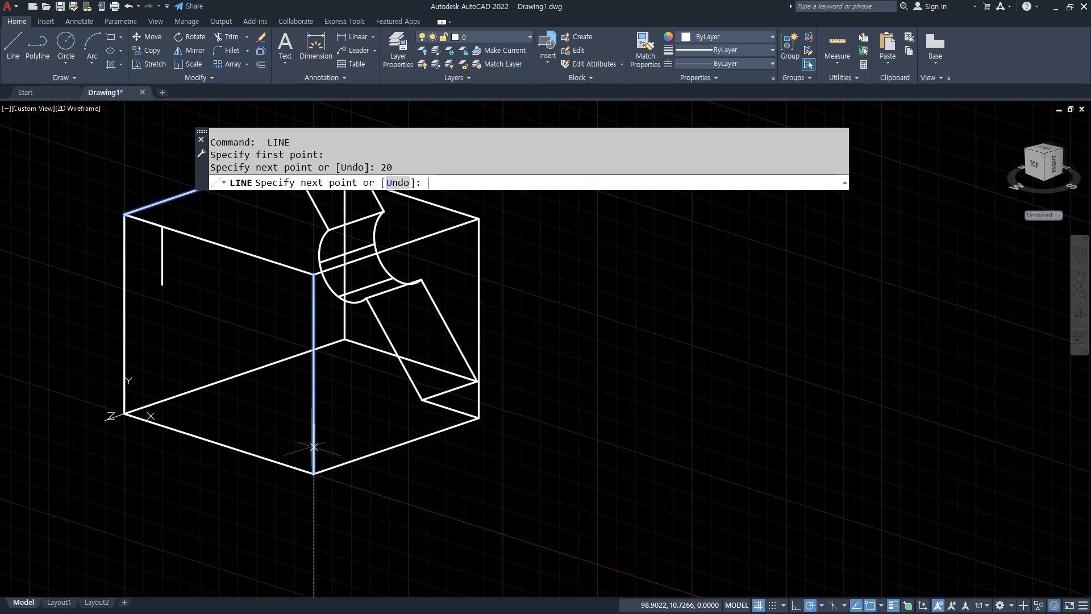
pyautogui.click(162, 226)
# - Close the triangle with lines from the slanted line's lower end up to the face's upper corner and along the top edge to the 20 mark
pyautogui.write('1')
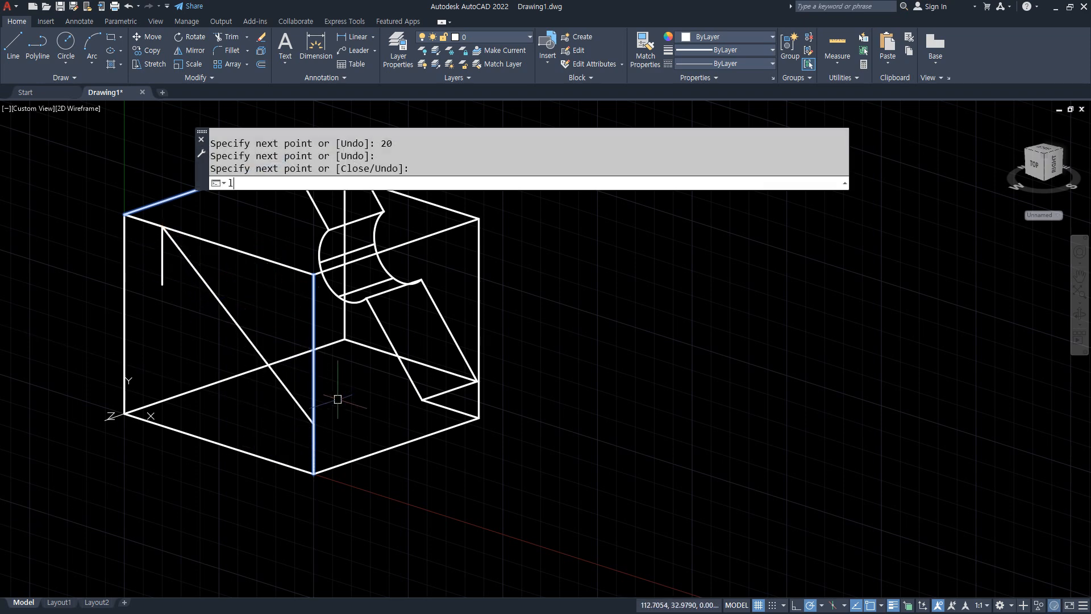
pyautogui.press('Return')
pyautogui.click(314, 275)
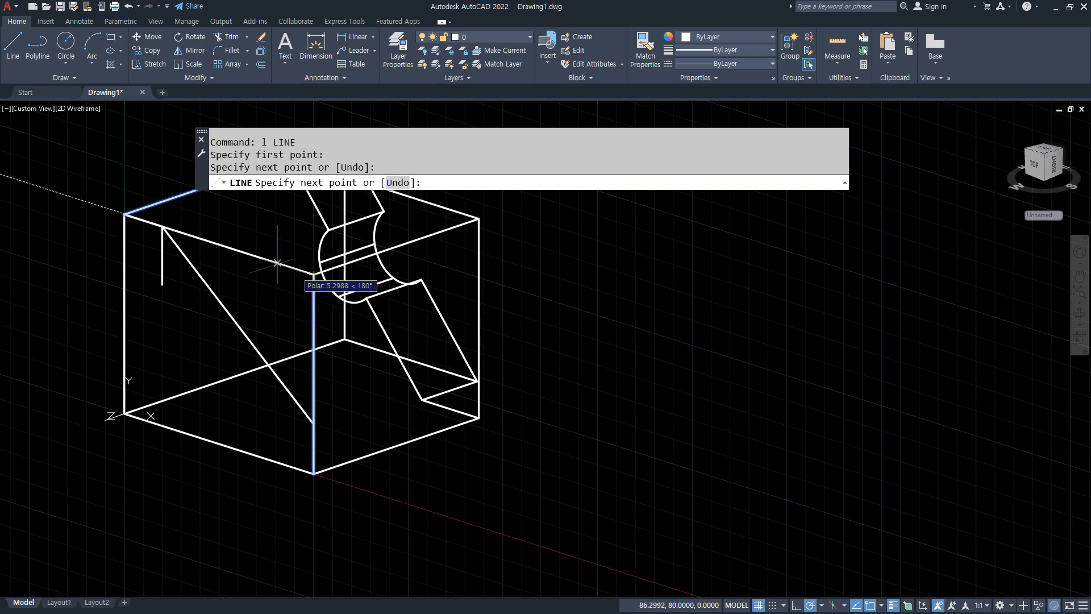
pyautogui.click(163, 226)
pyautogui.press('Return')
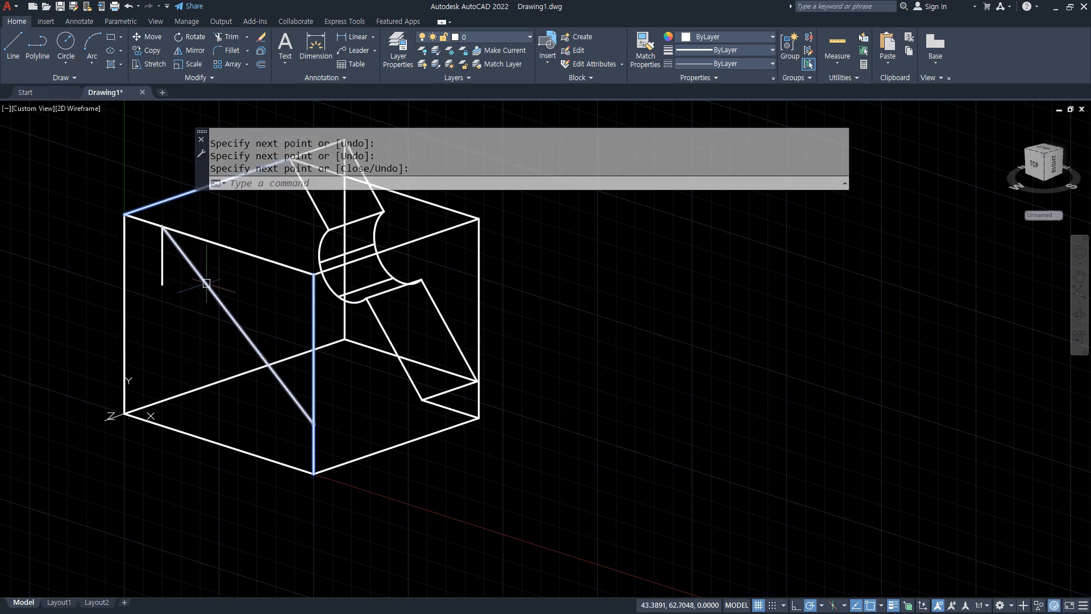
# - Join the slanted, top and vertical lines of the triangle into one polyline
pyautogui.write('j')
pyautogui.press('Return')
pyautogui.click(208, 285)
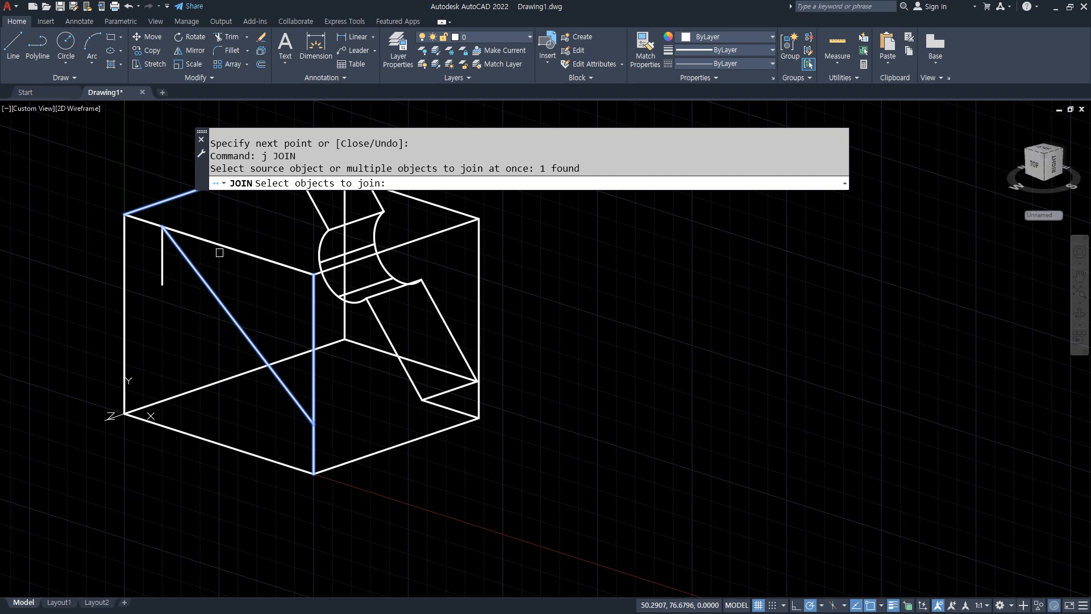
pyautogui.click(221, 245)
pyautogui.click(314, 317)
pyautogui.press('Return')
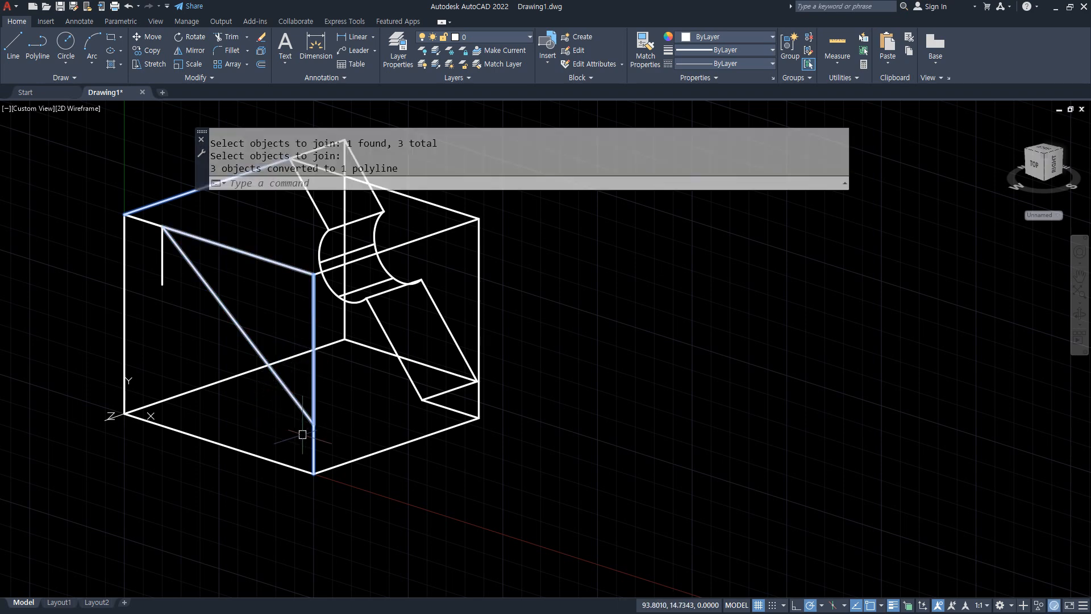
# - Erase the 20-long vertical line, the short vertical line and the 20-long top-edge line left around the triangle
pyautogui.click(314, 449)
pyautogui.click(162, 257)
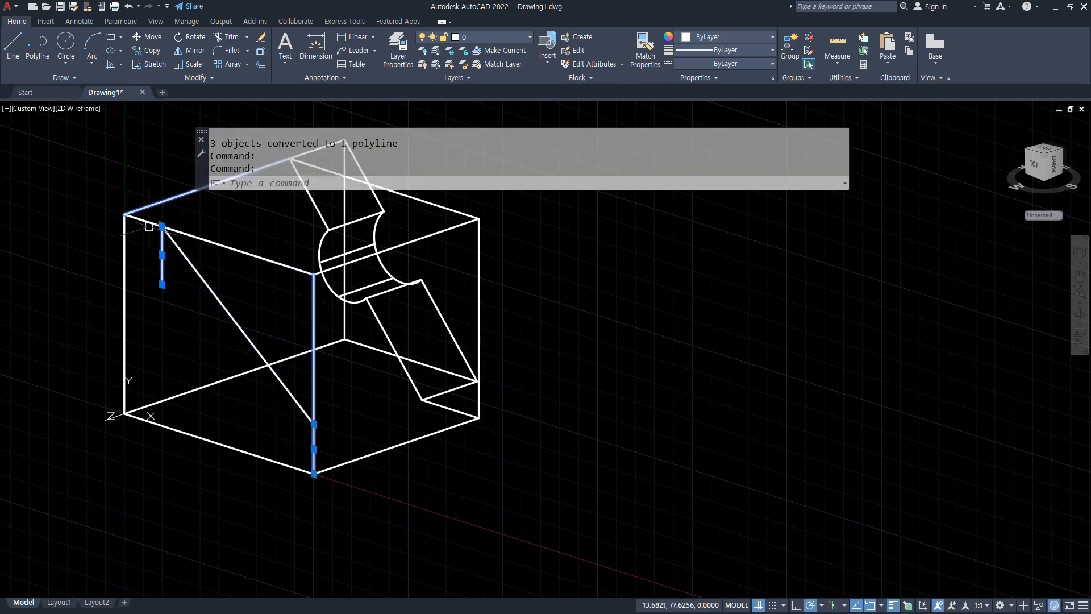
pyautogui.click(146, 215)
pyautogui.click(156, 212)
pyautogui.click(149, 219)
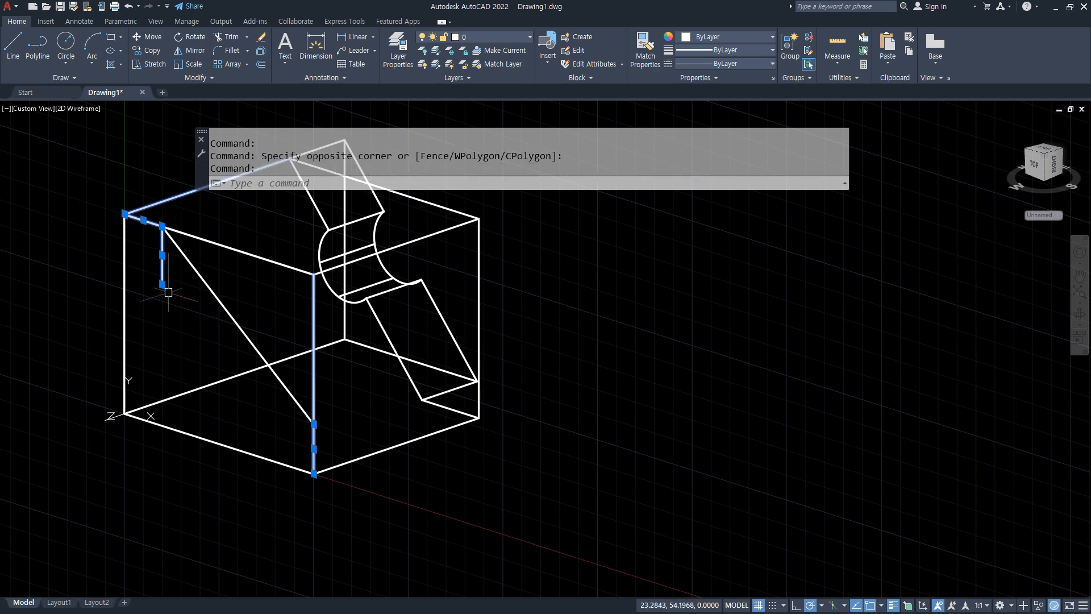
pyautogui.write('e')
pyautogui.press('Return')
# - Extrude the closed triangle polyline by 22
pyautogui.write('e')
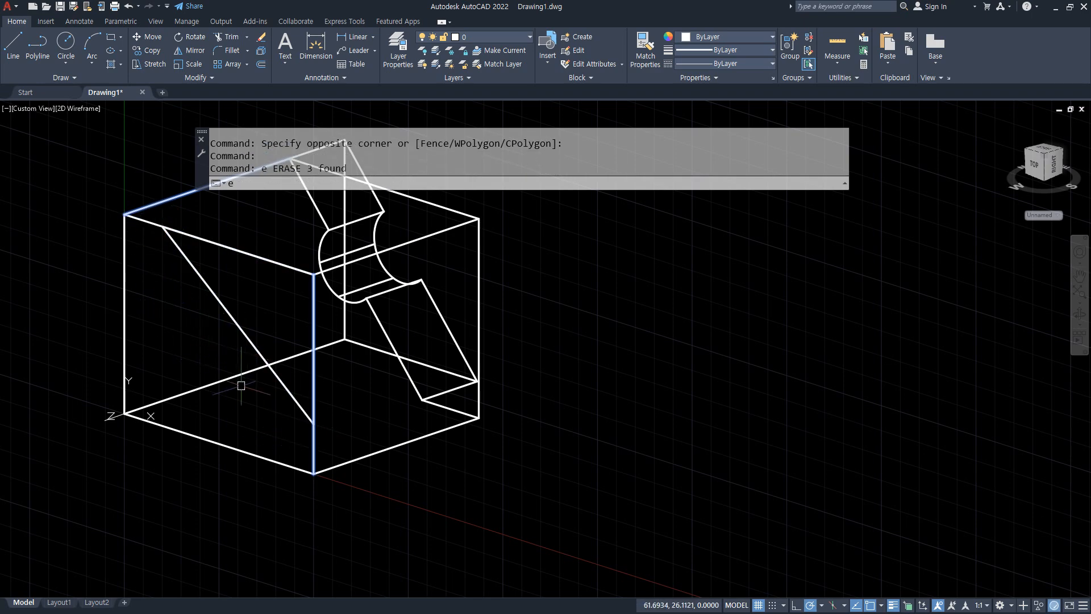
pyautogui.write('xt')
pyautogui.press('Return')
pyautogui.click(281, 380)
pyautogui.press('Return')
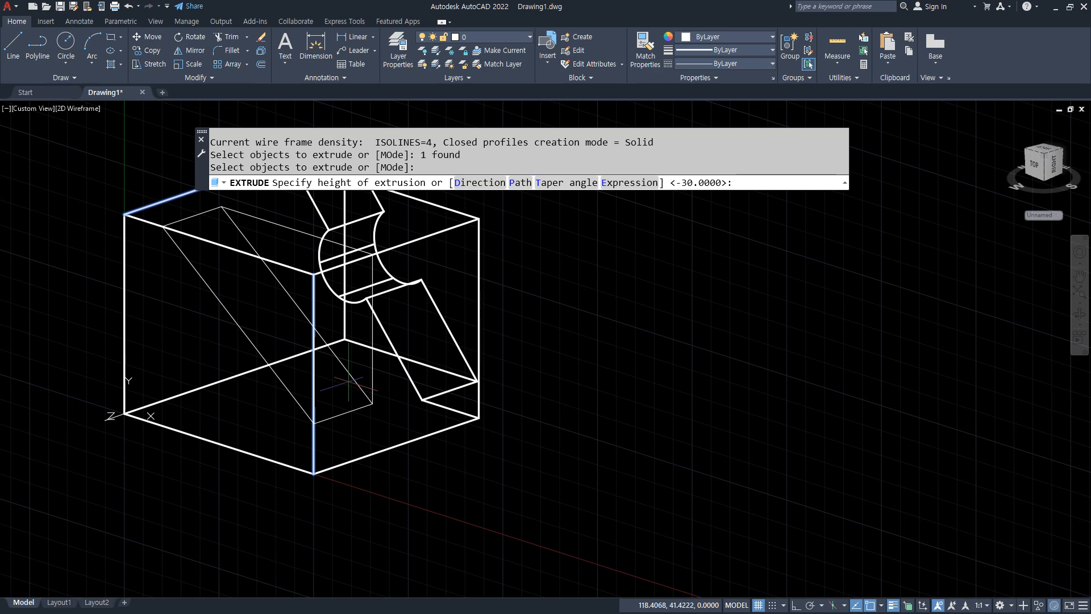
pyautogui.write('2')
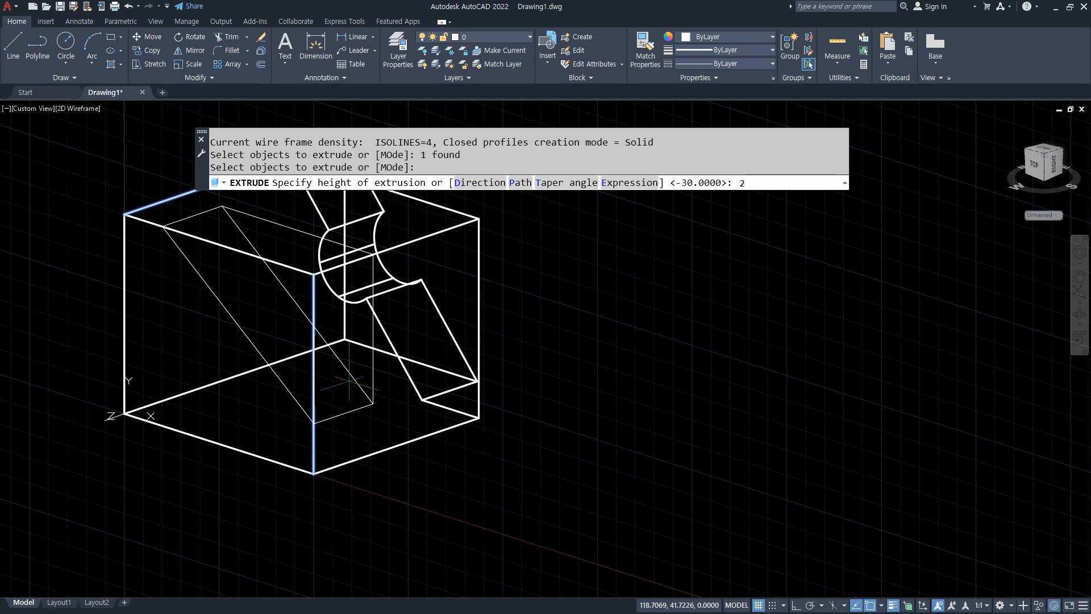
pyautogui.write('2')
pyautogui.press('Return')
pyautogui.write('su')
pyautogui.press('Return')
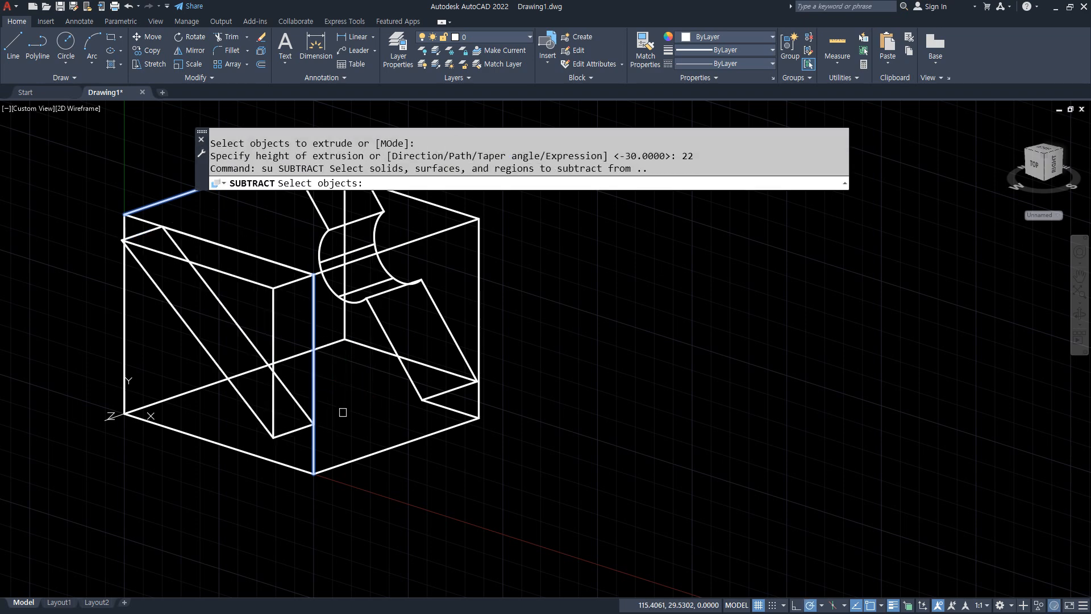
pyautogui.keyDown('shift'); pyautogui.moveTo(236, 411); pyautogui.dragTo(199, 409, button='middle'); pyautogui.keyUp('shift')
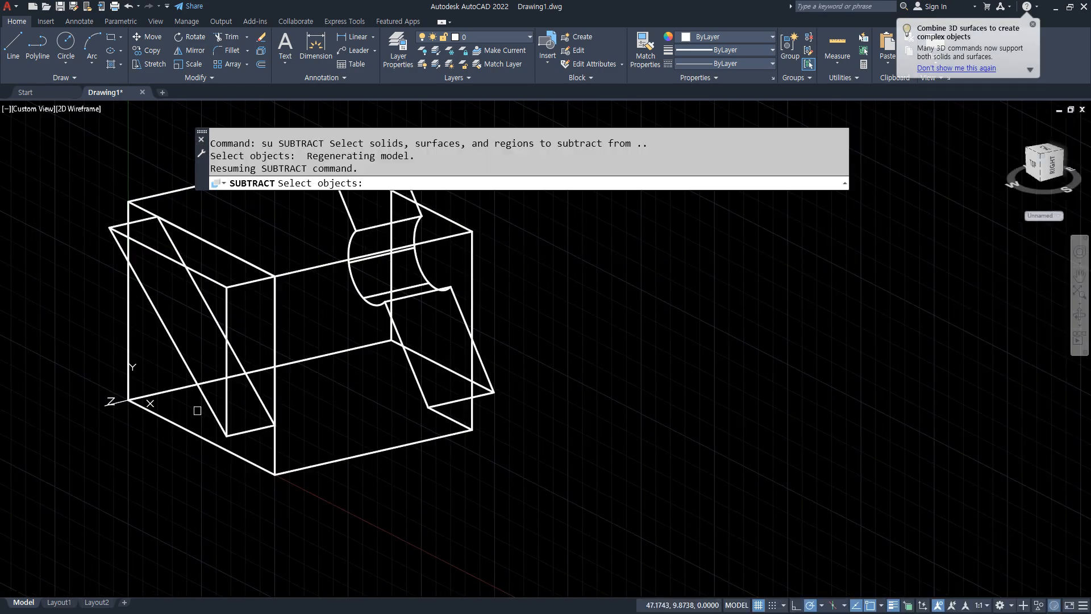
pyautogui.press('Escape')
# - Move the triangular wedge into the box, taking its outer upper corner onto the box's upper corner
pyautogui.write('m')
pyautogui.press('Return')
pyautogui.click(227, 293)
pyautogui.press('Return')
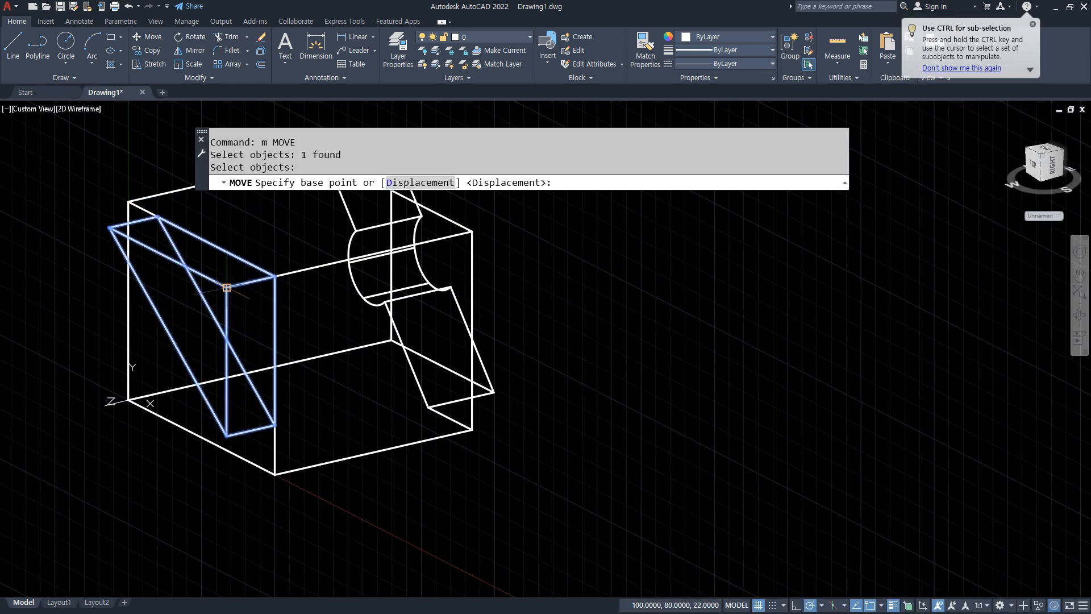
pyautogui.click(227, 287)
pyautogui.click(275, 277)
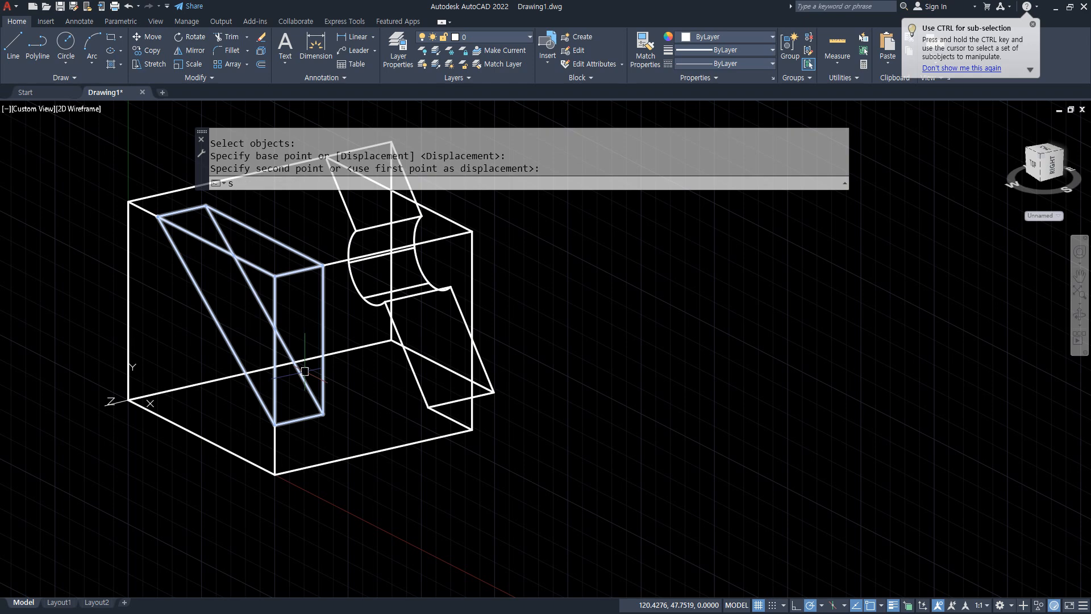
# - Subtract the triangular wedge from the box solid
pyautogui.write('su')
pyautogui.press('Return')
pyautogui.click(321, 462)
pyautogui.press('Return')
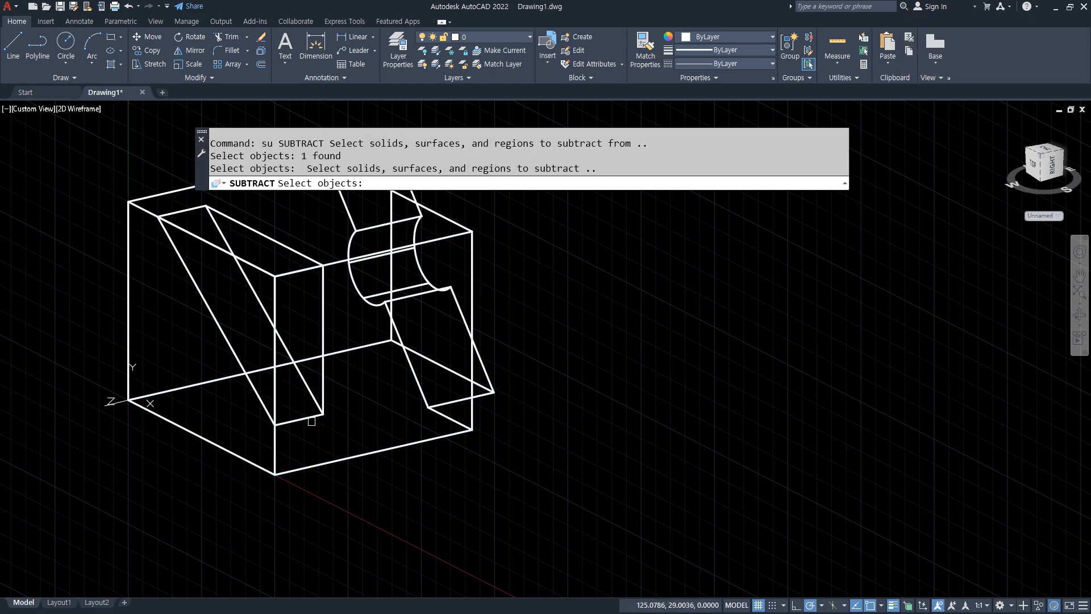
pyautogui.click(312, 406)
pyautogui.press('Return')
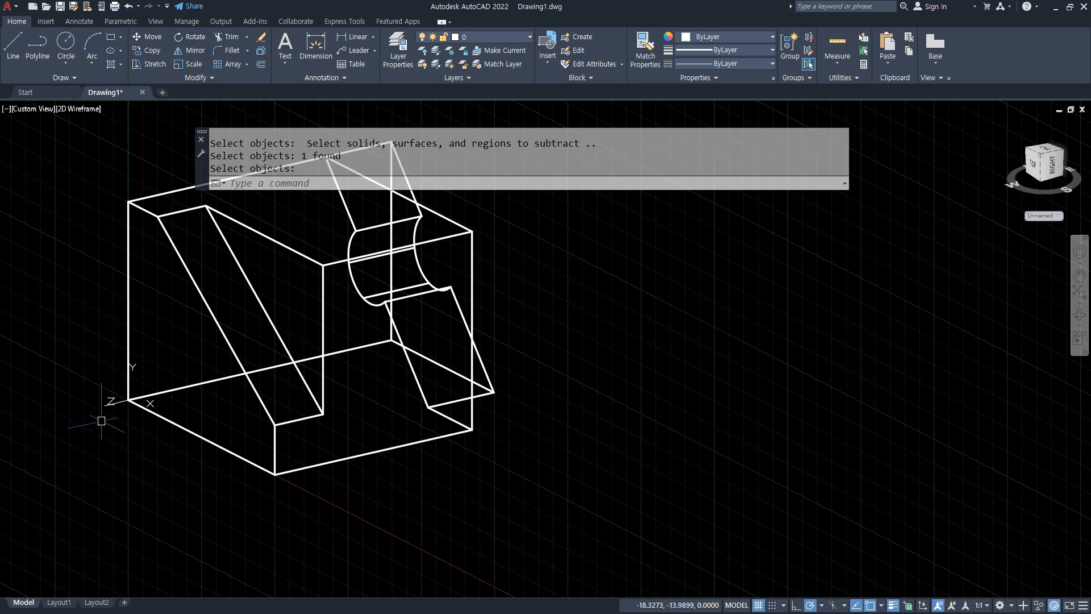
pyautogui.press('Escape')
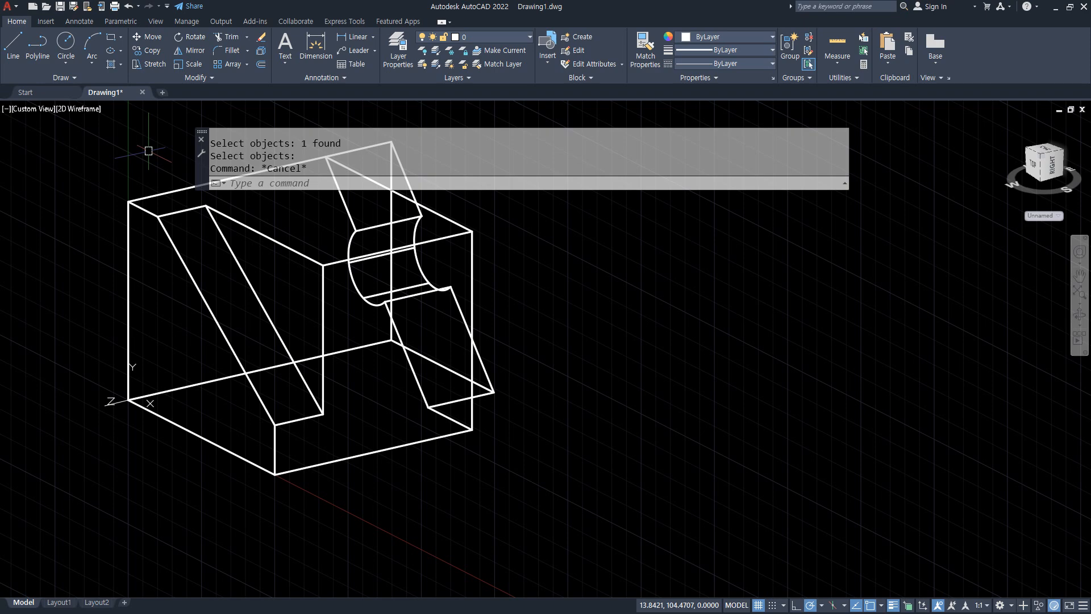
# - Draw a line 40 up from the face's lower corner, continuing to the slope's upper end, the former box corner and back to the 40 mark
pyautogui.write('l')
pyautogui.press('Return')
pyautogui.click(275, 473)
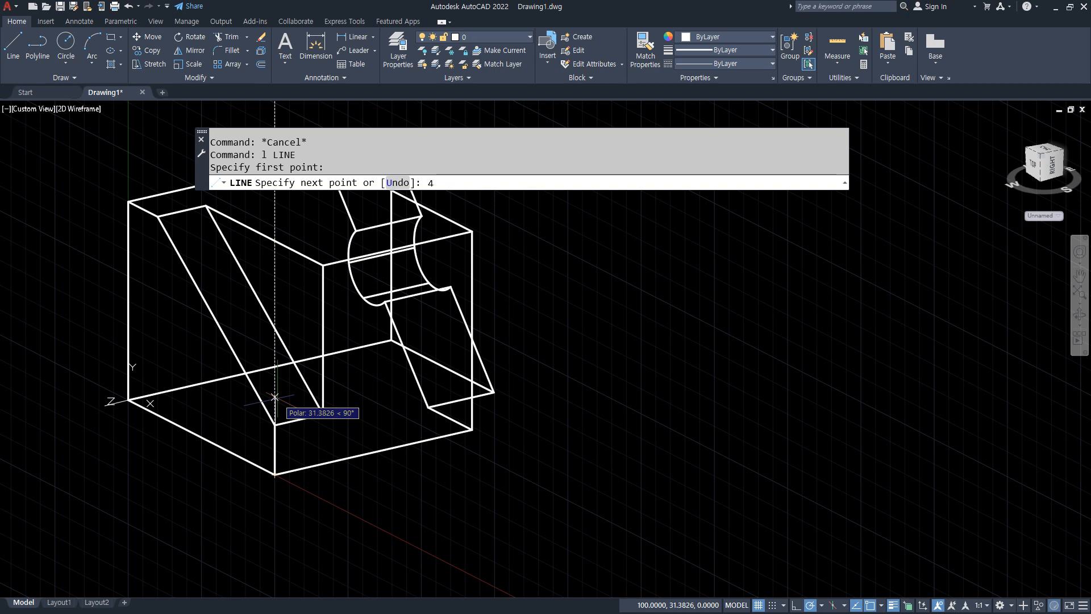
pyautogui.write('40')
pyautogui.press('Return')
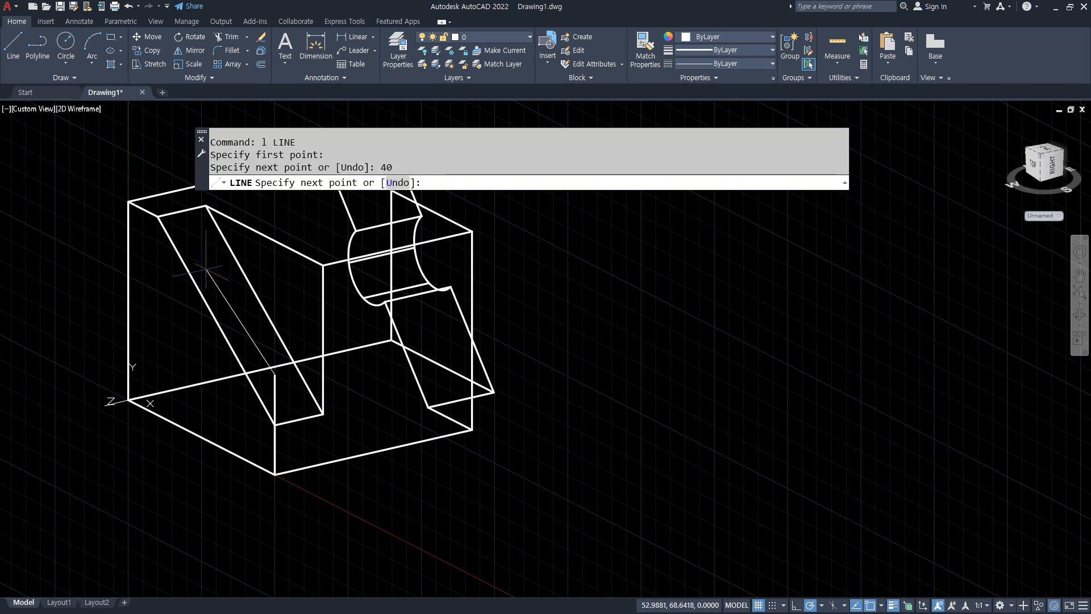
pyautogui.click(158, 216)
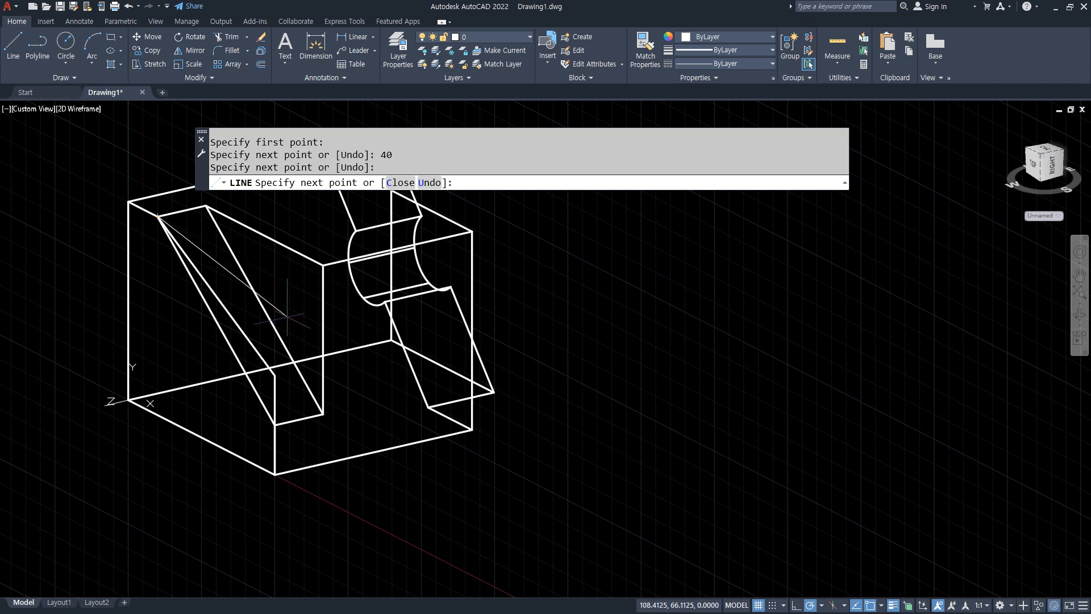
pyautogui.click(275, 276)
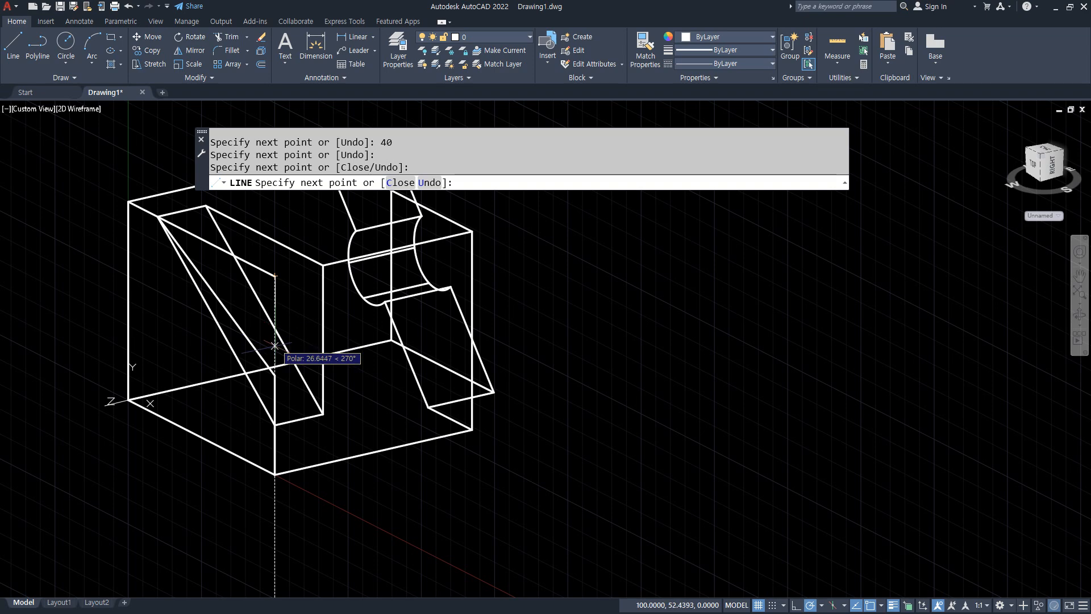
pyautogui.click(275, 375)
pyautogui.press('space')
# - Erase the 40-long vertical line and join the slanted, vertical and top lines into one triangular polyline
pyautogui.click(274, 396)
pyautogui.write('e')
pyautogui.press('space')
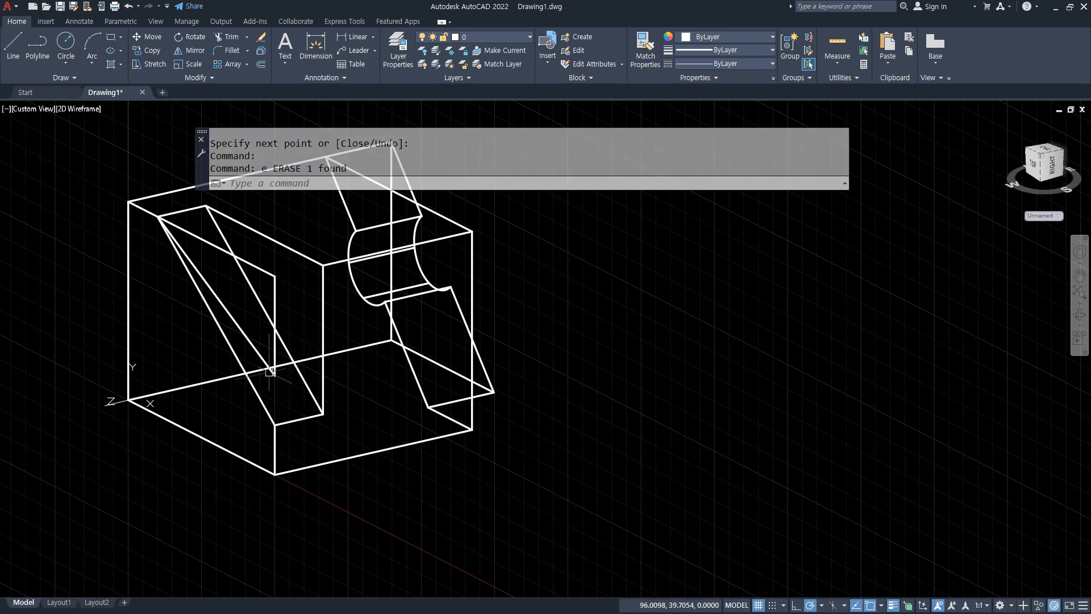
pyautogui.write('j')
pyautogui.press('space')
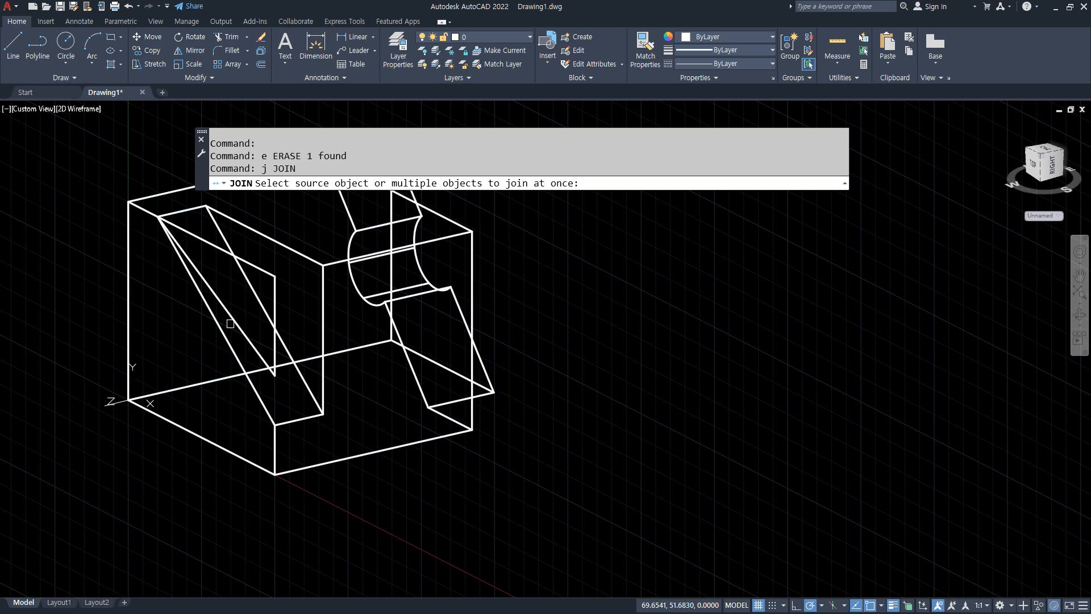
pyautogui.click(230, 319)
pyautogui.click(275, 316)
pyautogui.click(259, 266)
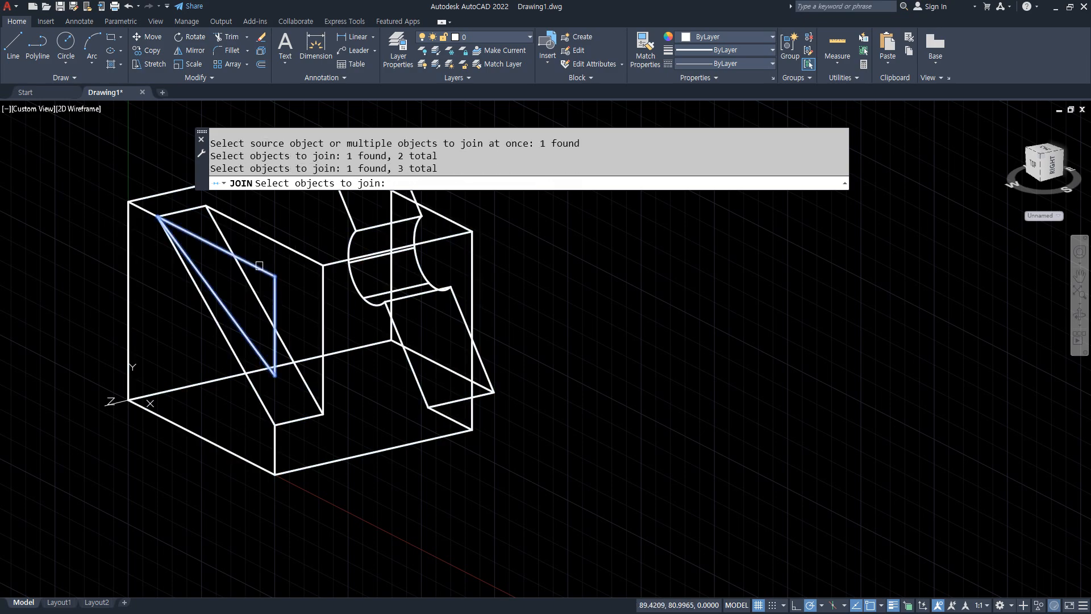
pyautogui.press('space')
pyautogui.moveTo(286, 311)
pyautogui.mouseDown(button='middle')
pyautogui.moveTo(205, 346)
pyautogui.moveTo(188, 339)
pyautogui.mouseUp(button='middle')
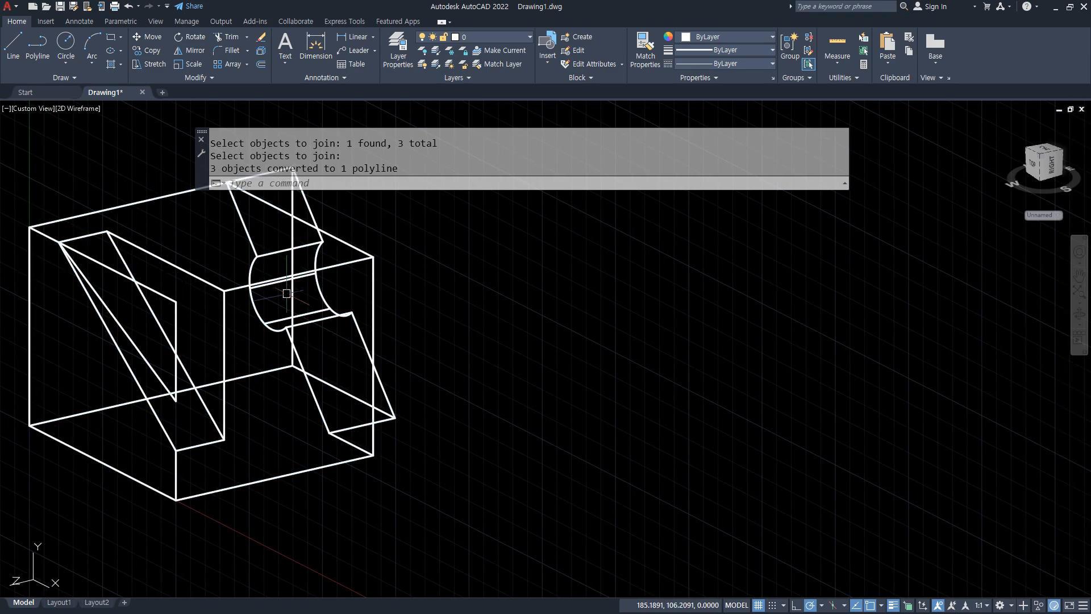
pyautogui.keyDown('shift'); pyautogui.moveTo(286, 293); pyautogui.dragTo(244, 324, button='middle'); pyautogui.keyUp('shift')
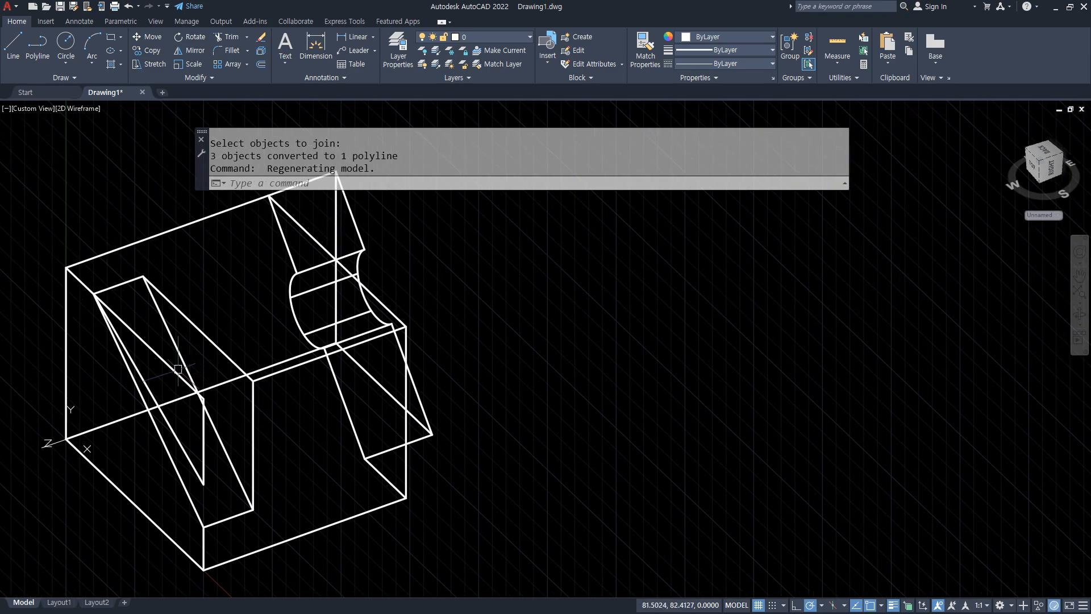
pyautogui.moveTo(167, 364)
pyautogui.mouseDown()
pyautogui.moveTo(301, 302)
pyautogui.moveTo(310, 333)
pyautogui.mouseUp()
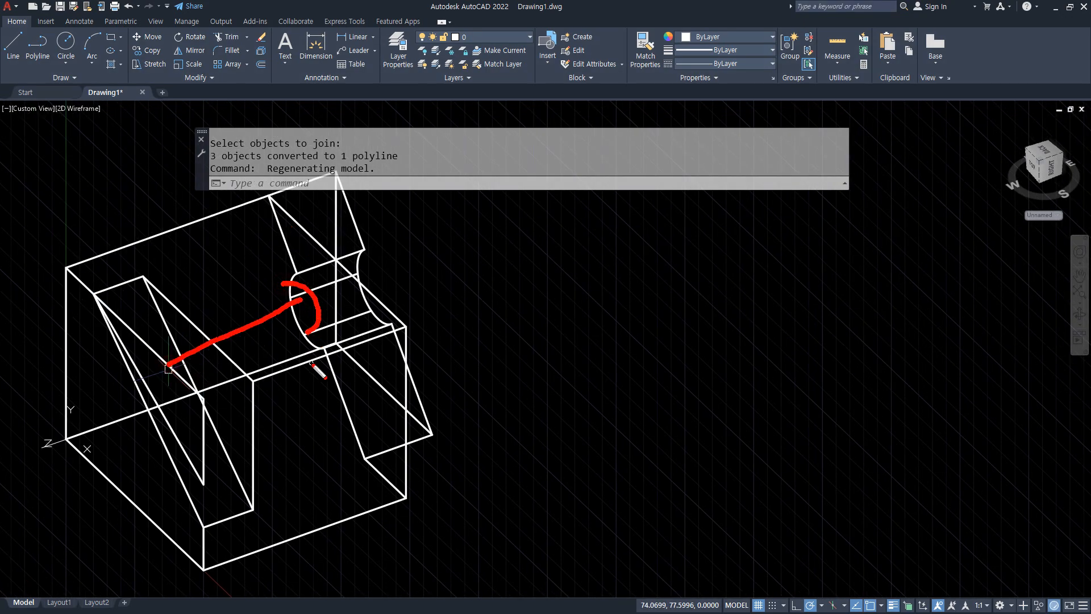
pyautogui.moveTo(269, 215)
pyautogui.mouseDown()
pyautogui.moveTo(335, 262)
pyautogui.moveTo(378, 397)
pyautogui.moveTo(373, 493)
pyautogui.mouseUp()
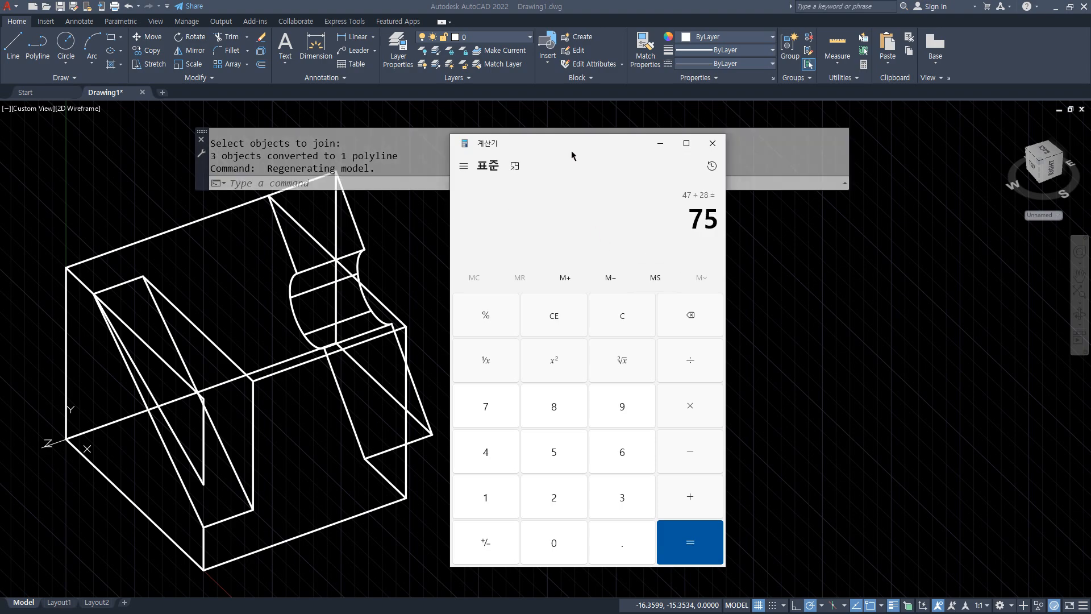
pyautogui.moveTo(571, 155); pyautogui.dragTo(0, 267)
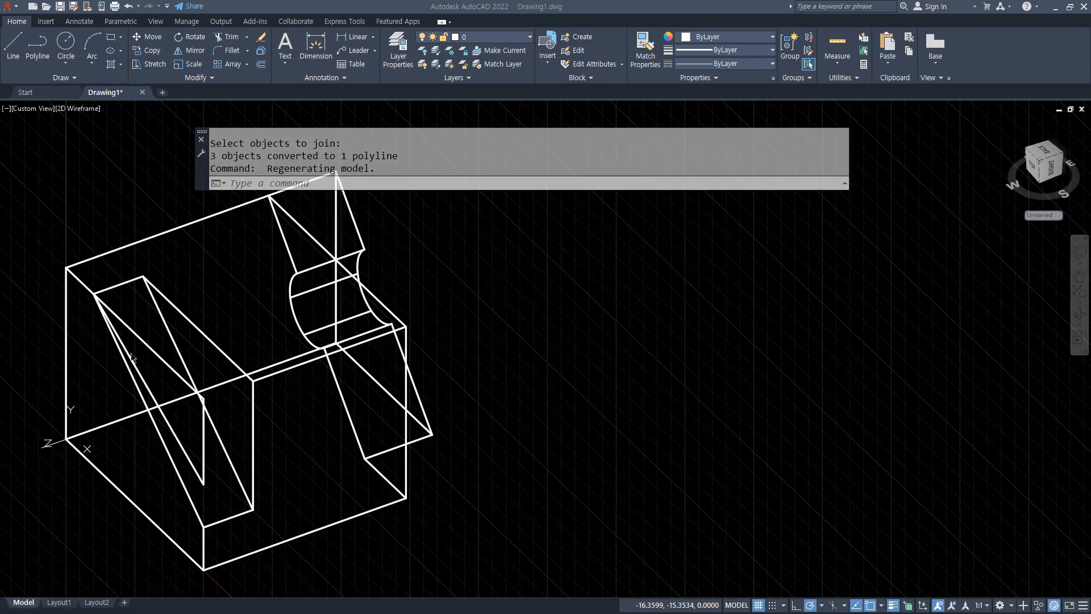
# - Extrude the new triangle polyline by -75 into the box
pyautogui.write('ext')
pyautogui.press('Return')
pyautogui.click(177, 366)
pyautogui.press('Return')
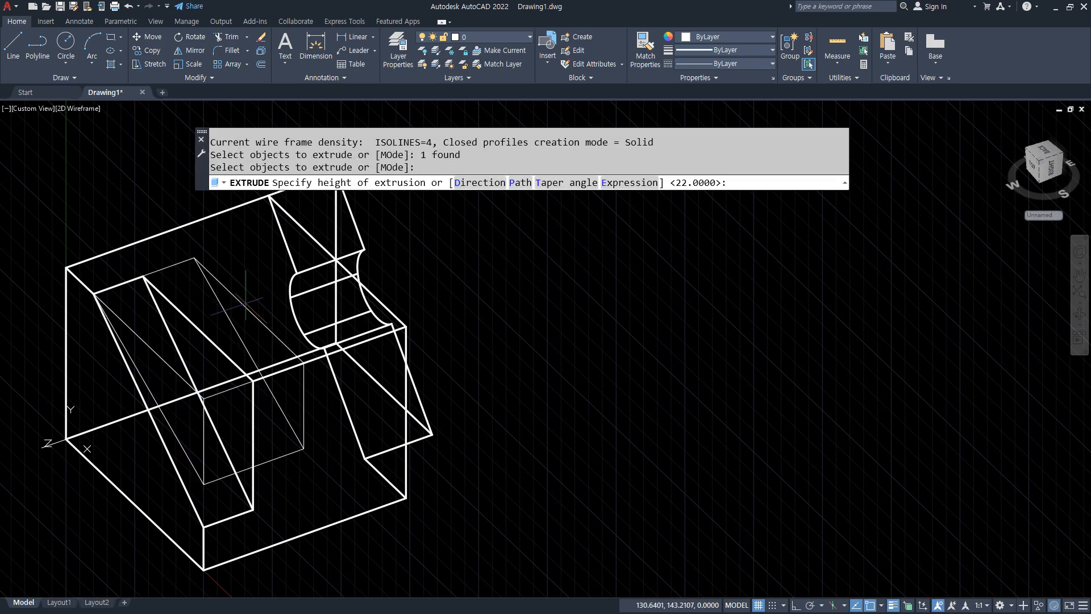
pyautogui.press('Return')
# - Subtract the 75-long triangular wedge from the main solid
pyautogui.write('S')
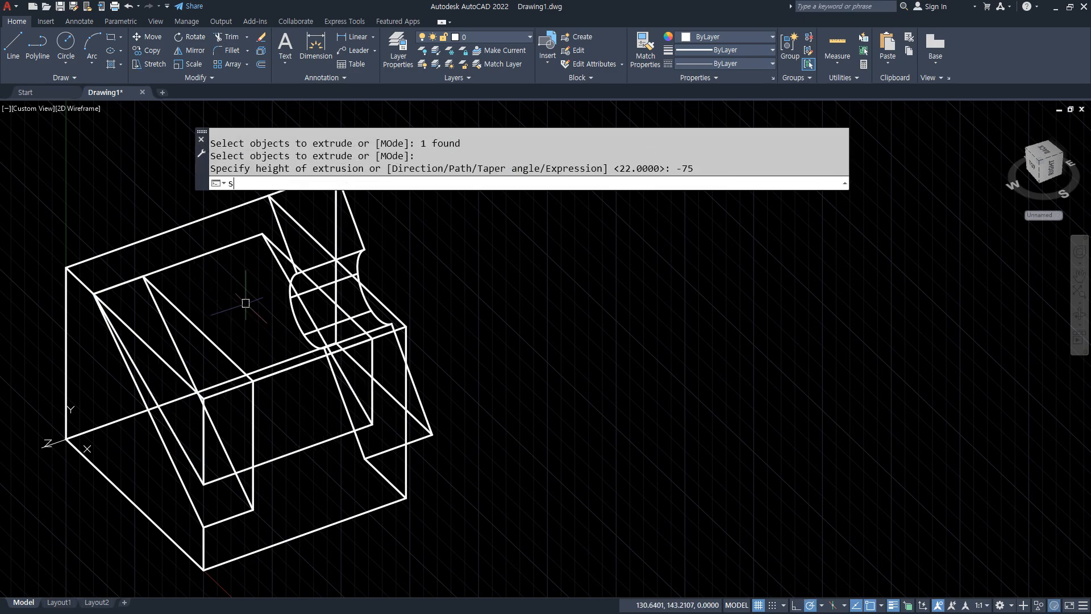
pyautogui.write('U')
pyautogui.press('Return')
pyautogui.click(388, 304)
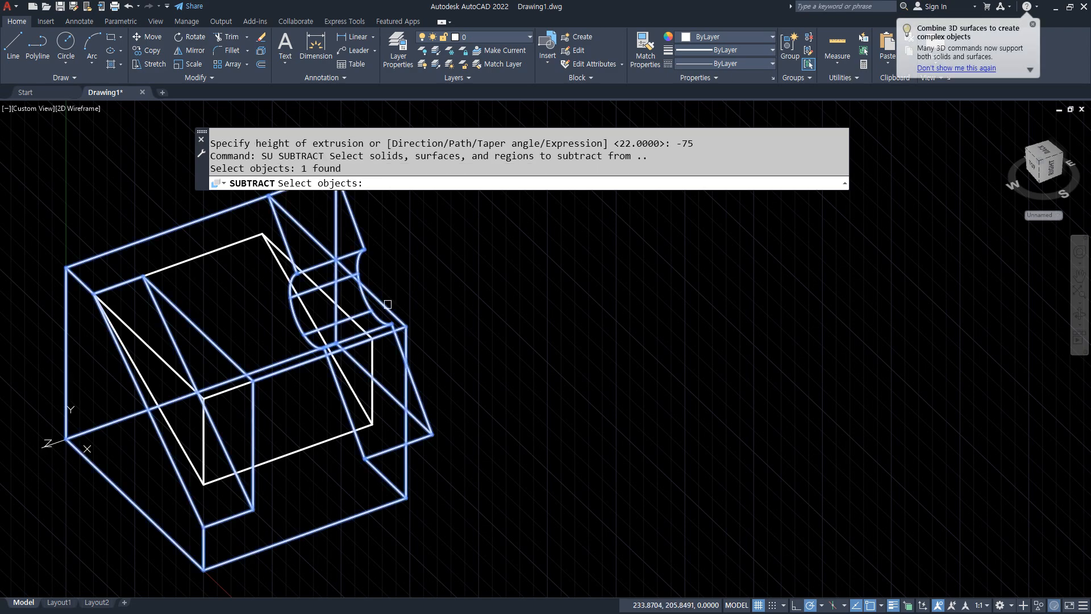
pyautogui.press('Return')
pyautogui.click(269, 245)
pyautogui.press('Return')
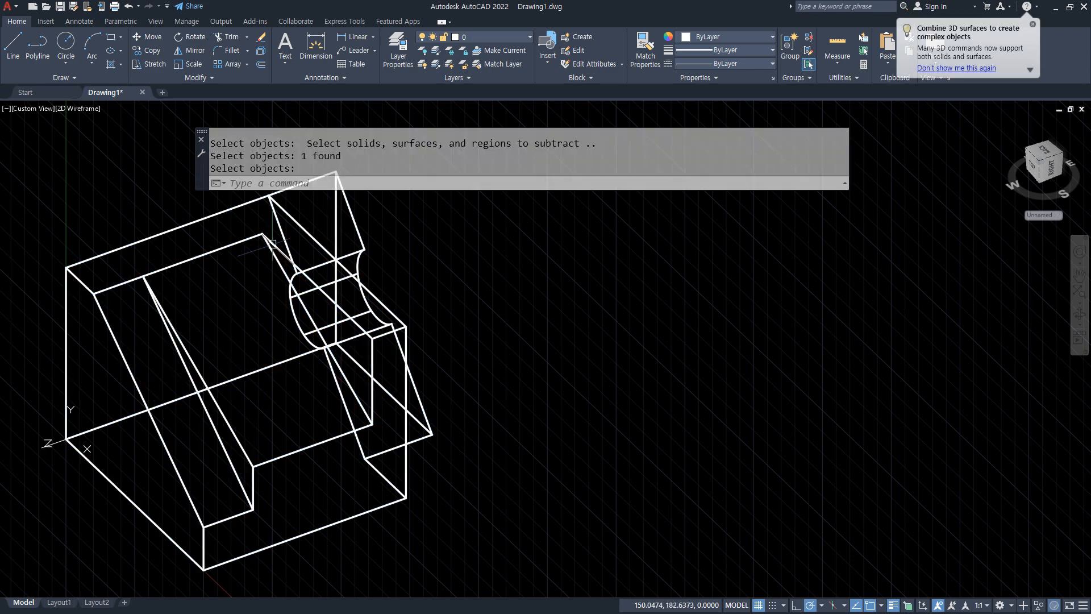
pyautogui.keyDown('shift'); pyautogui.moveTo(182, 409); pyautogui.dragTo(195, 368, button='middle'); pyautogui.keyUp('shift')
pyautogui.moveTo(146, 294); pyautogui.dragTo(254, 367)
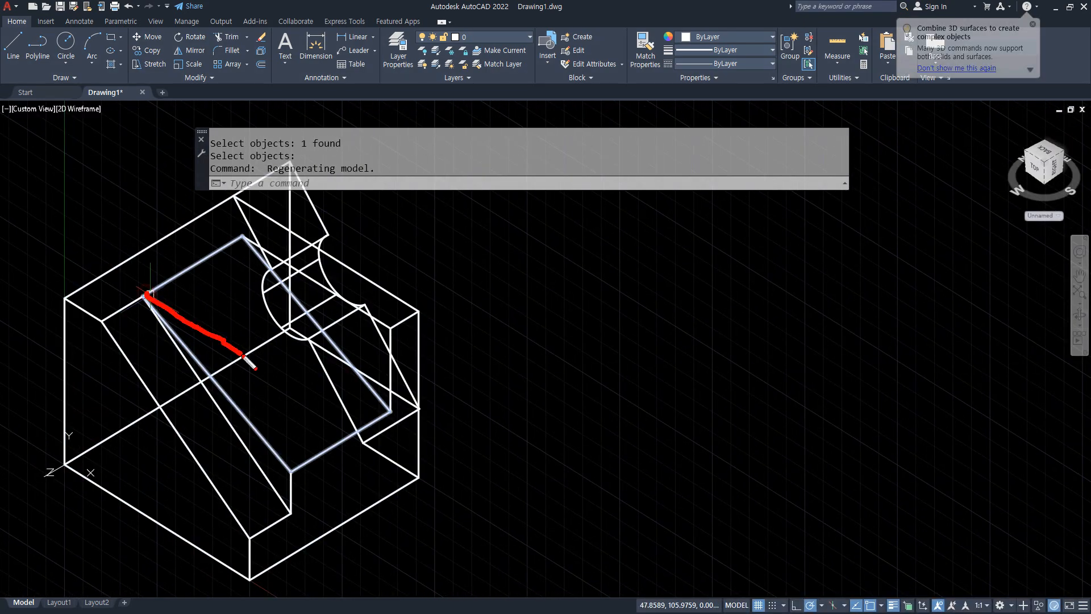
pyautogui.moveTo(182, 275)
pyautogui.mouseDown()
pyautogui.moveTo(263, 324)
pyautogui.moveTo(219, 352)
pyautogui.mouseUp()
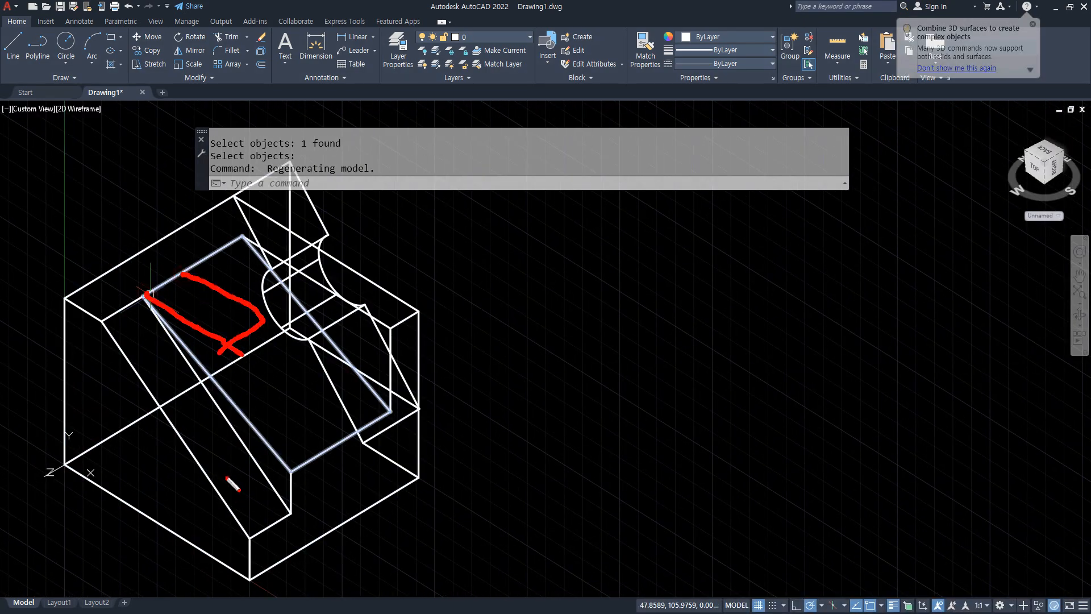
pyautogui.press('Escape')
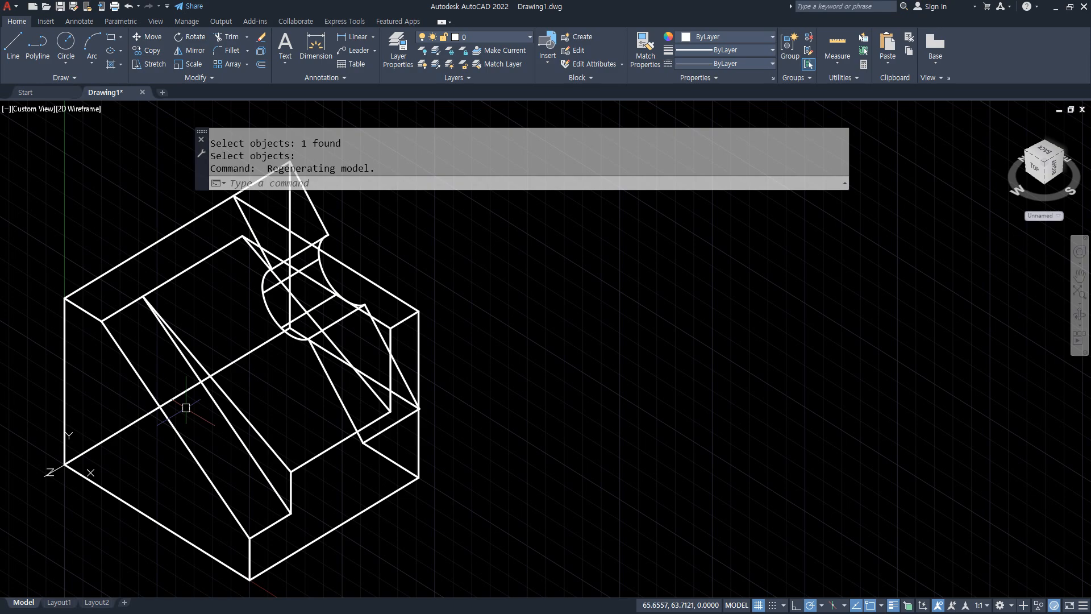
# - Reset the UCS to World
pyautogui.write('ucs')
pyautogui.press('Return')
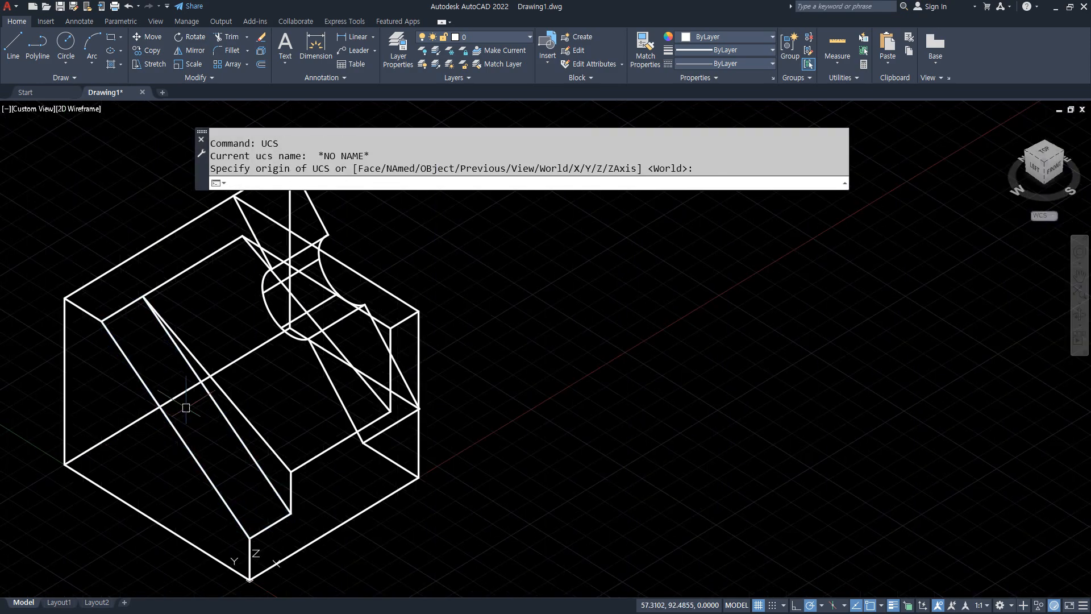
pyautogui.press('Return')
# - Draw a rectangle of 25 by -45 from the upper corner of the wide slope cut on the top face
pyautogui.write('rec')
pyautogui.press('Return')
pyautogui.click(144, 296)
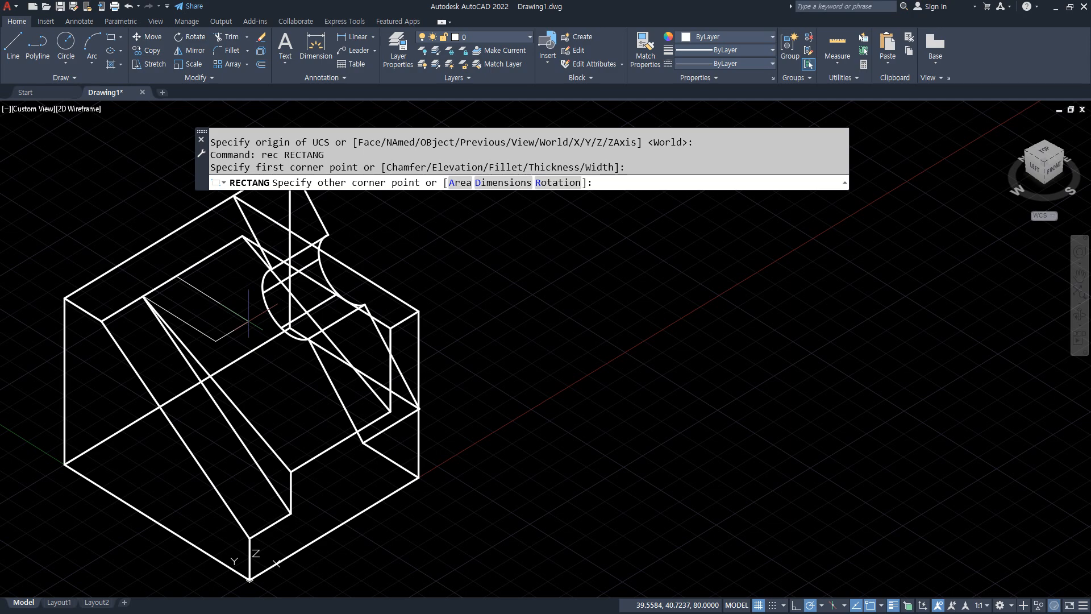
pyautogui.moveTo(146, 293); pyautogui.dragTo(237, 359)
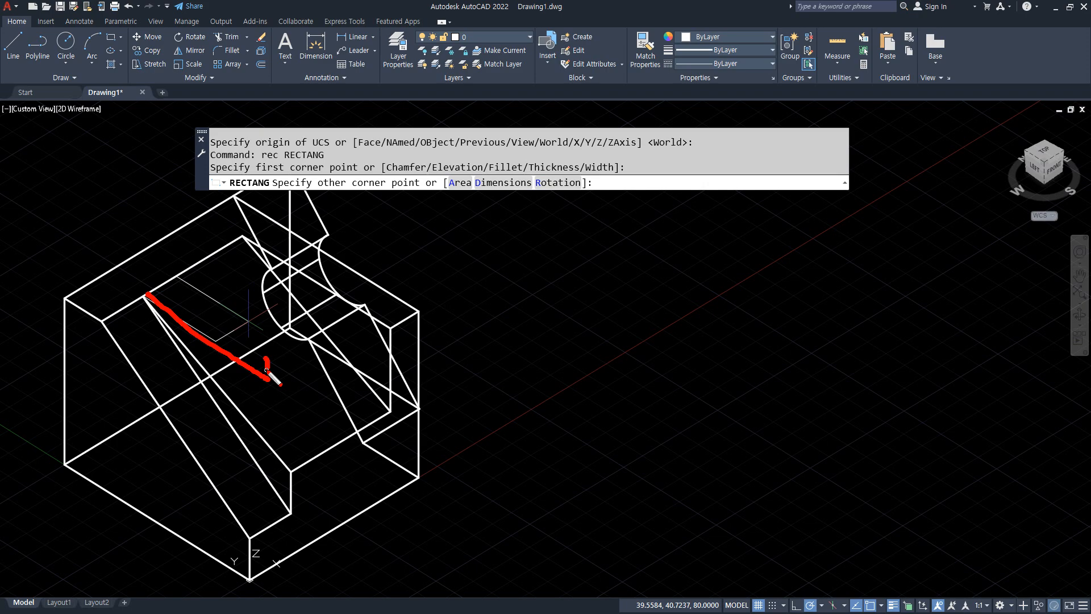
pyautogui.moveTo(257, 372); pyautogui.dragTo(316, 339)
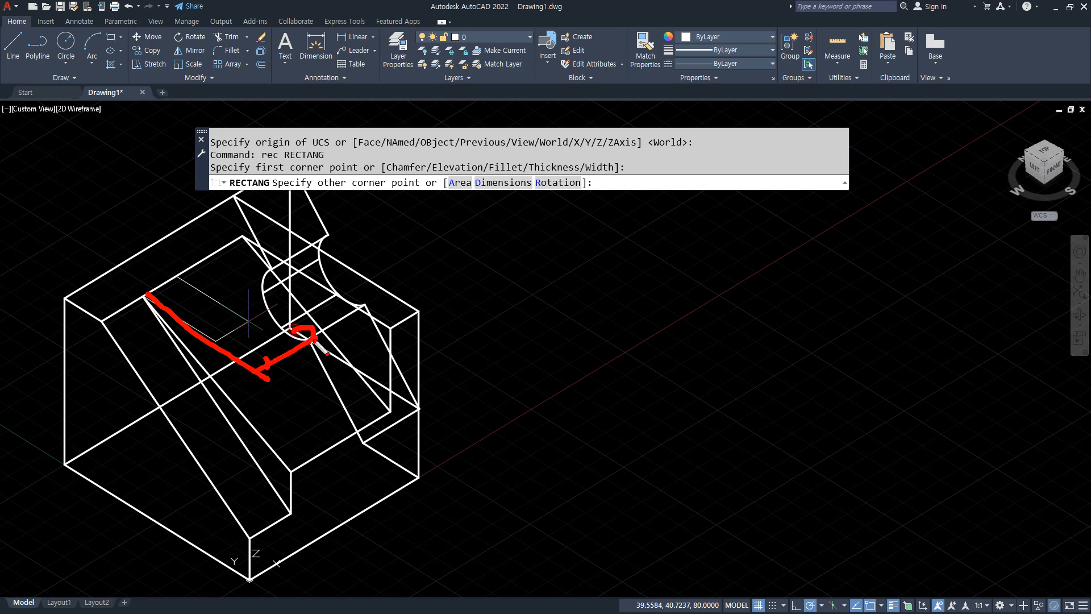
pyautogui.press('Escape')
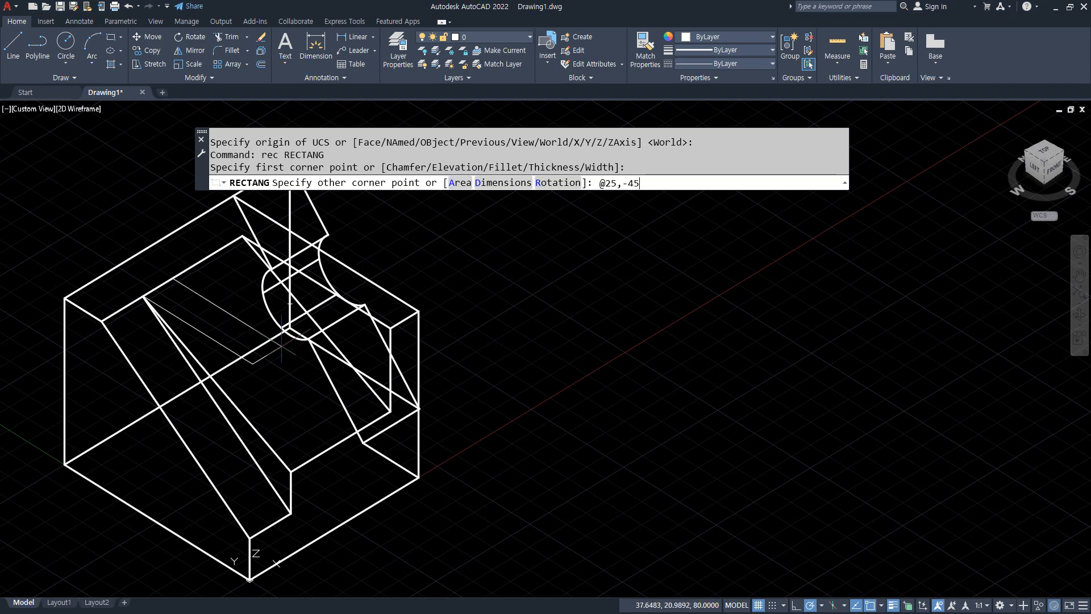
pyautogui.press('Return')
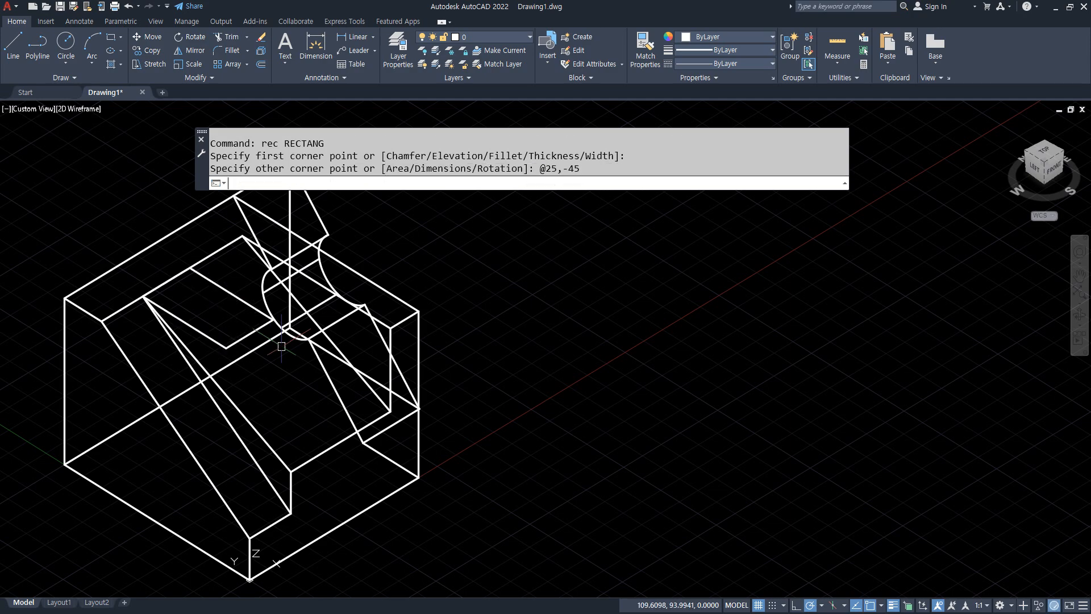
# - Extrude the 25 by 45 rectangle down to the level of the wide slope's lower corner
pyautogui.write('ext')
pyautogui.press('Return')
pyautogui.click(250, 334)
pyautogui.press('Return')
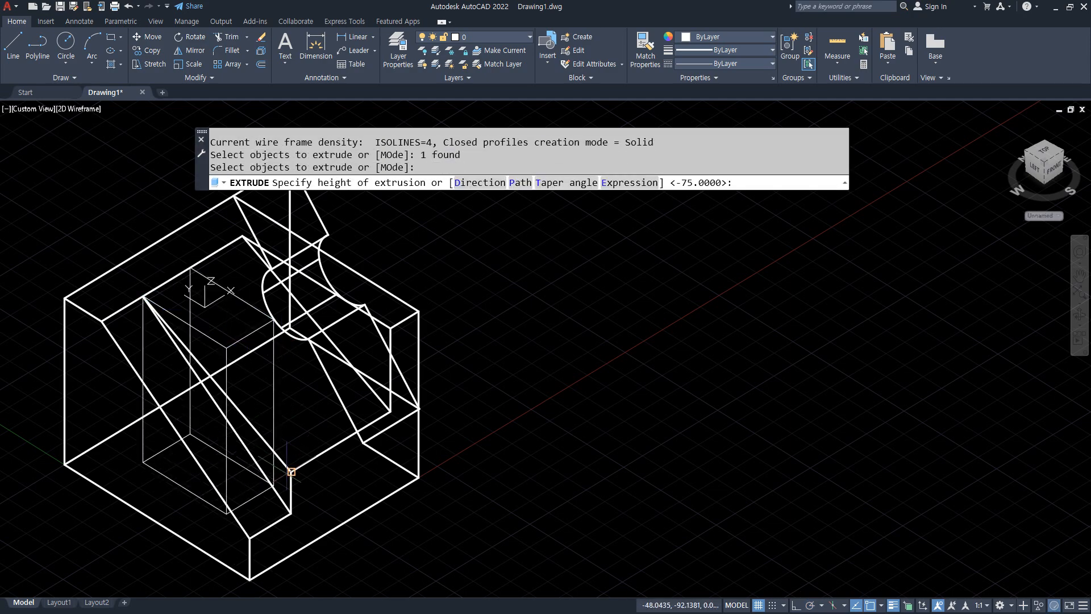
pyautogui.click(291, 471)
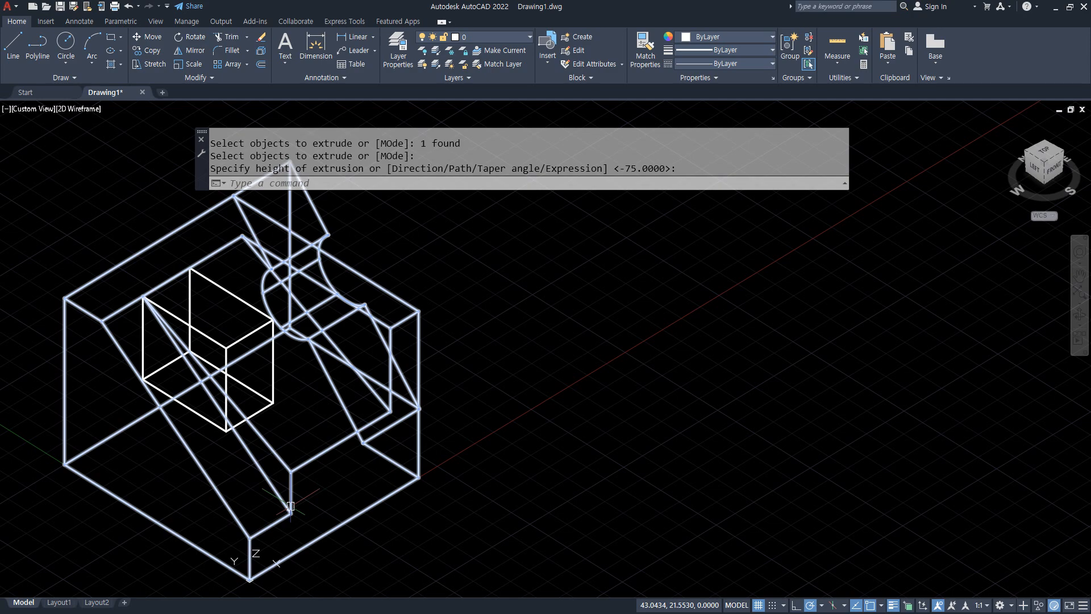
# - Union the extruded 25 by 45 block with the main solid
pyautogui.write('uni')
pyautogui.press('Return')
pyautogui.click(270, 444)
pyautogui.click(268, 406)
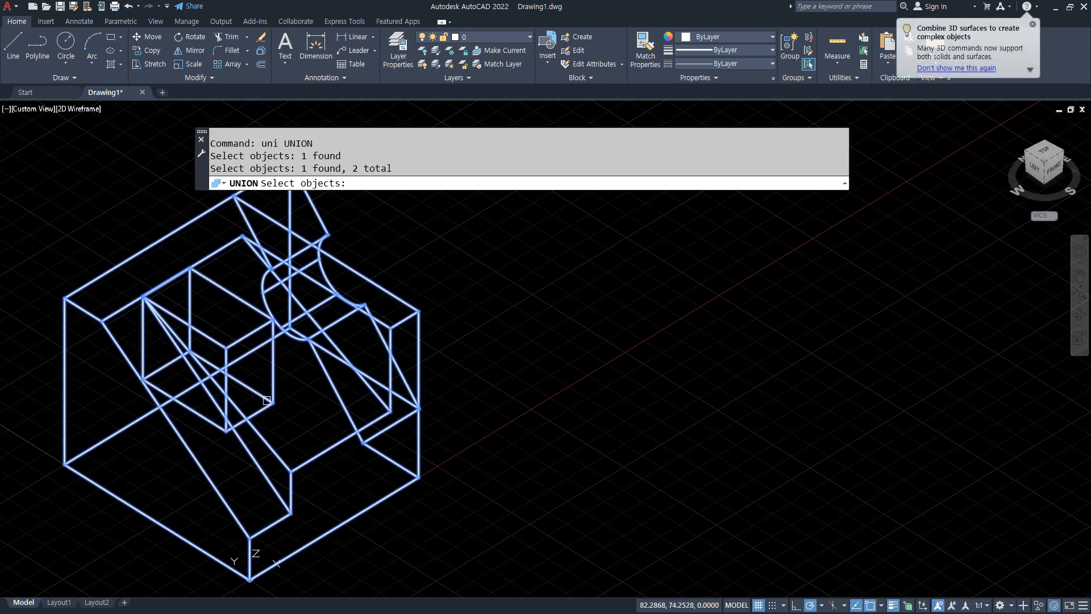
pyautogui.press('Return')
pyautogui.keyDown('shift'); pyautogui.moveTo(220, 441); pyautogui.dragTo(238, 460, button='middle'); pyautogui.keyUp('shift')
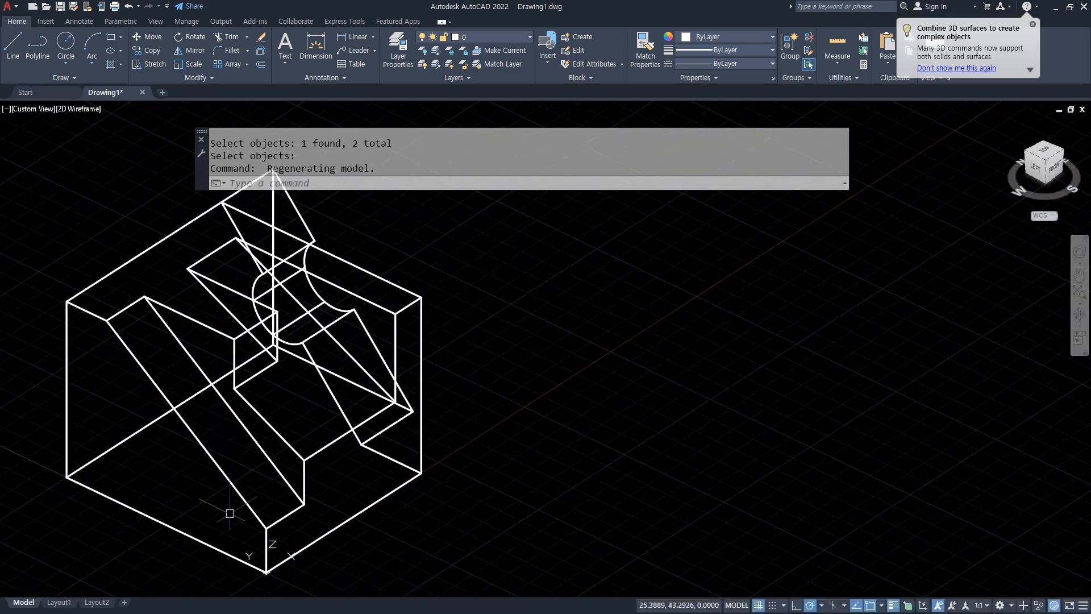
# - Fillet the short vertical corner edge at the UCS origin with radius 10
pyautogui.write('f')
pyautogui.press('Return')
pyautogui.click(264, 544)
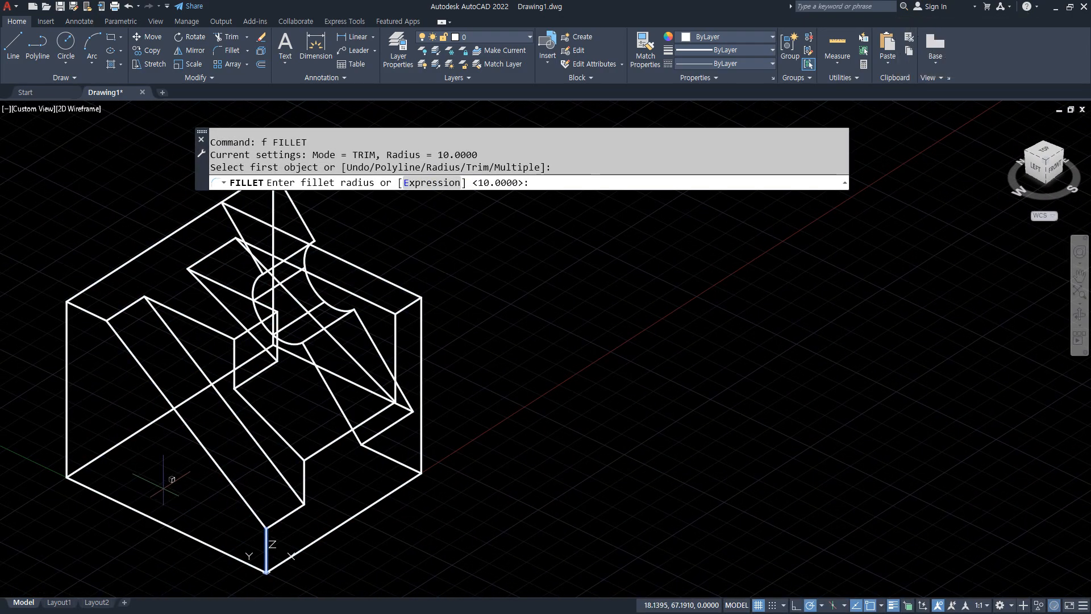
pyautogui.press('Return')
pyautogui.press('Return')
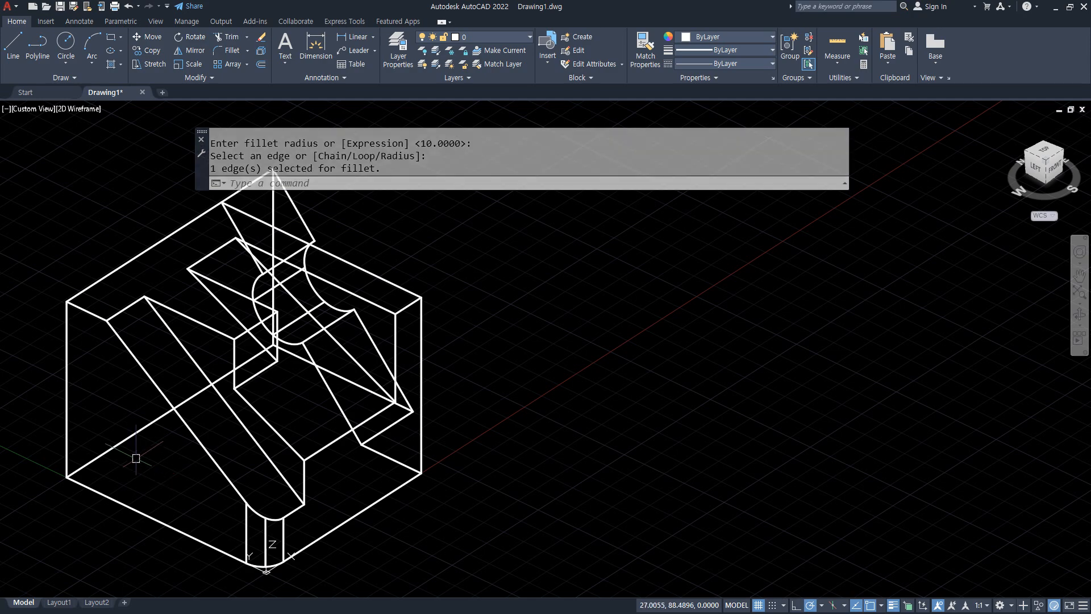
# - Fillet the long bottom edge on the side opposite the slope cuts with radius 15
pyautogui.press('Return')
pyautogui.click(105, 452)
pyautogui.write('15')
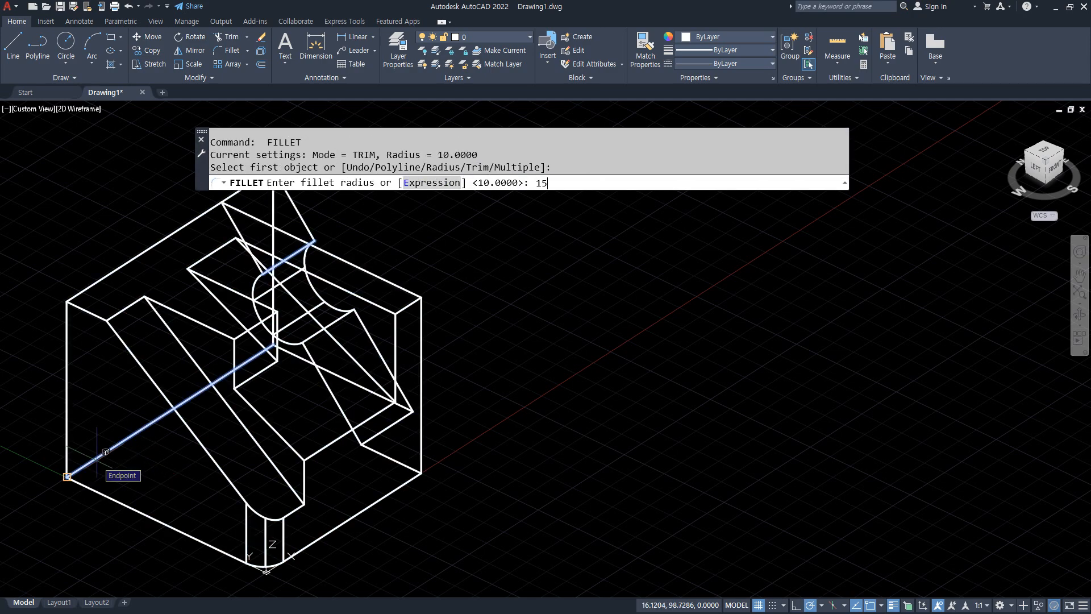
pyautogui.press('Return')
pyautogui.press('Return')
pyautogui.write('ch')
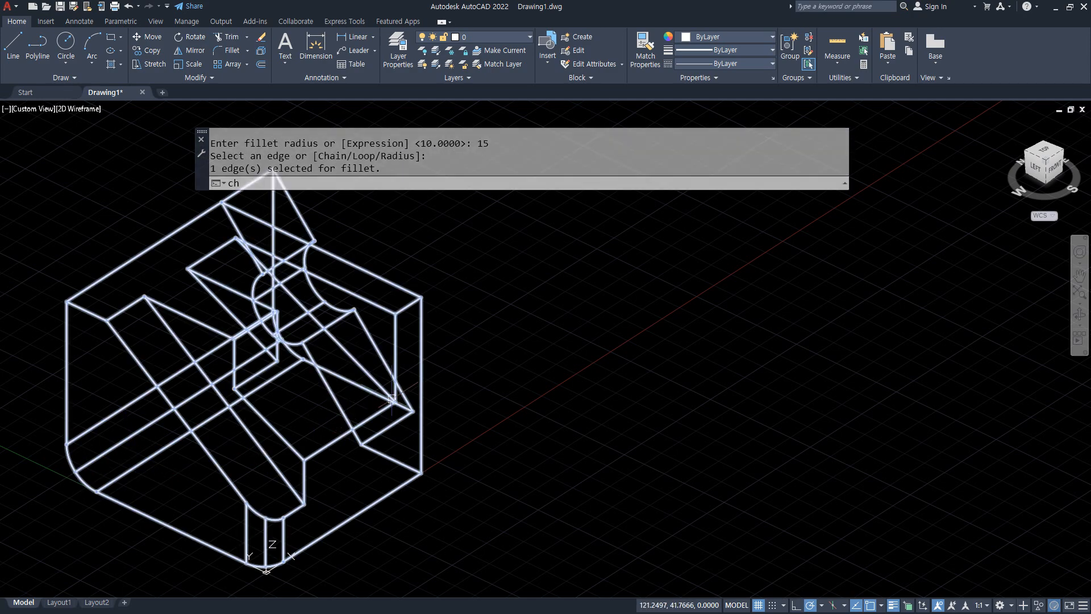
pyautogui.write('a')
pyautogui.press('Return')
pyautogui.click(413, 305)
pyautogui.keyDown('shift'); pyautogui.moveTo(531, 409); pyautogui.dragTo(504, 363, button='middle'); pyautogui.keyUp('shift')
pyautogui.press('Escape')
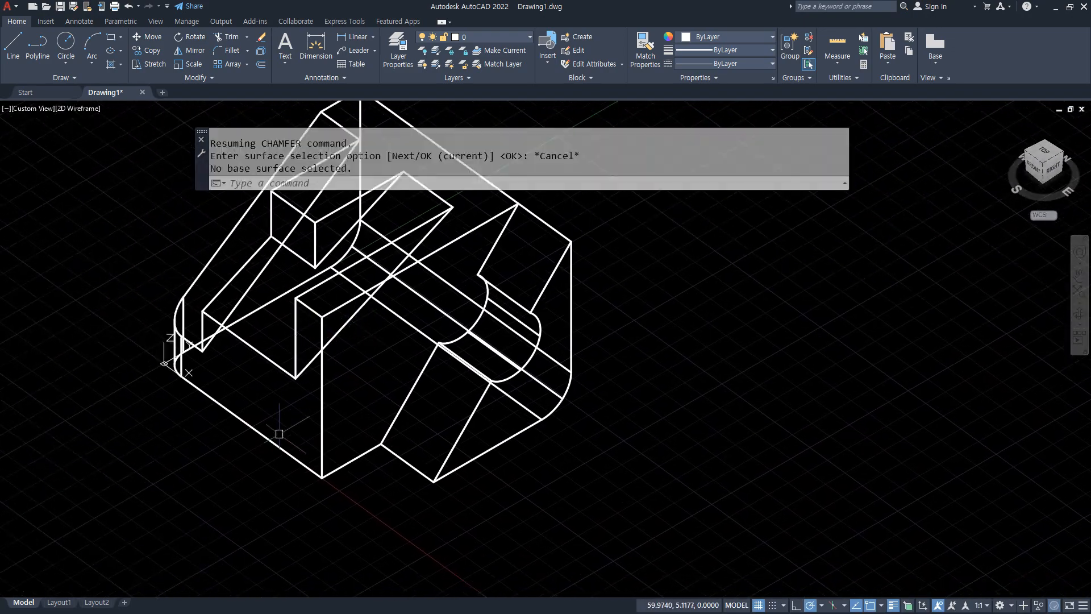
# - Start a chamfer on the short top edge beside the wide slope cut and switch the base surface to the top face
pyautogui.press('Return')
pyautogui.moveTo(200, 417); pyautogui.dragTo(262, 428, button='middle')
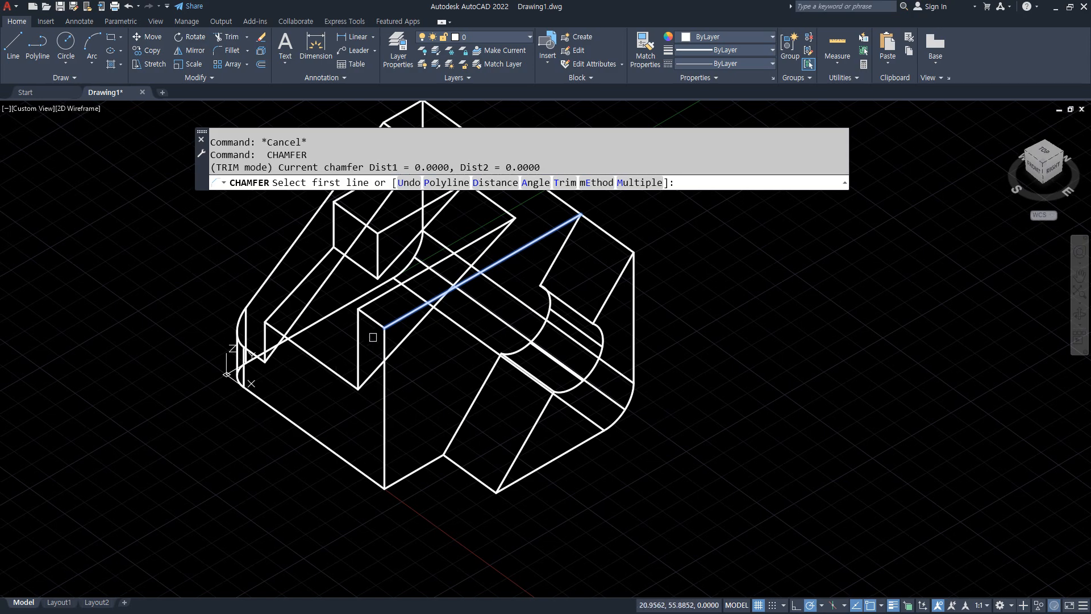
pyautogui.click(374, 322)
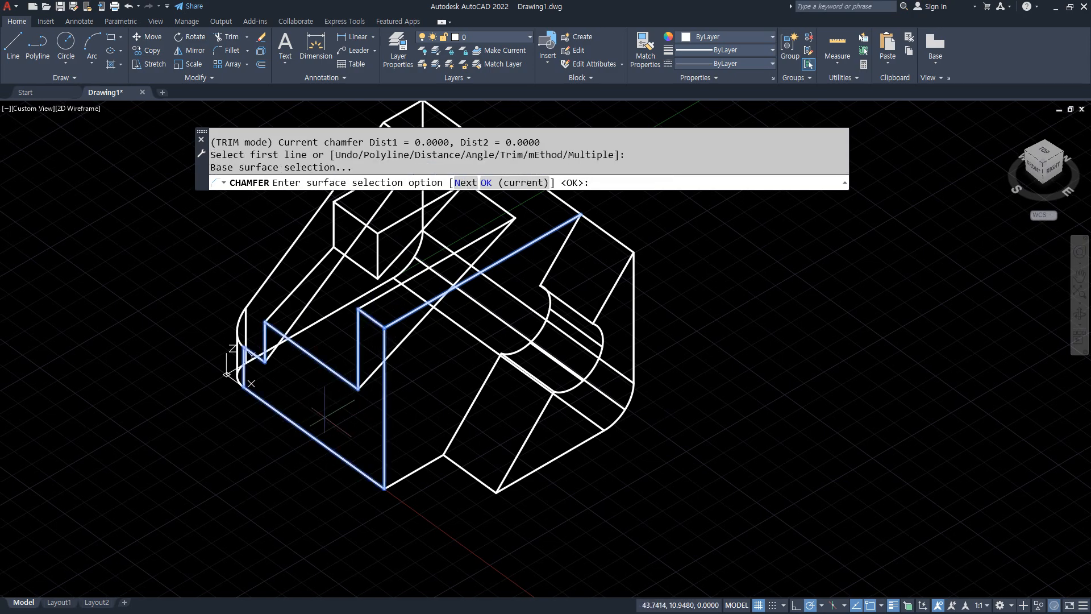
pyautogui.moveTo(307, 430)
pyautogui.mouseDown()
pyautogui.moveTo(242, 362)
pyautogui.moveTo(317, 354)
pyautogui.moveTo(379, 327)
pyautogui.moveTo(363, 486)
pyautogui.mouseUp()
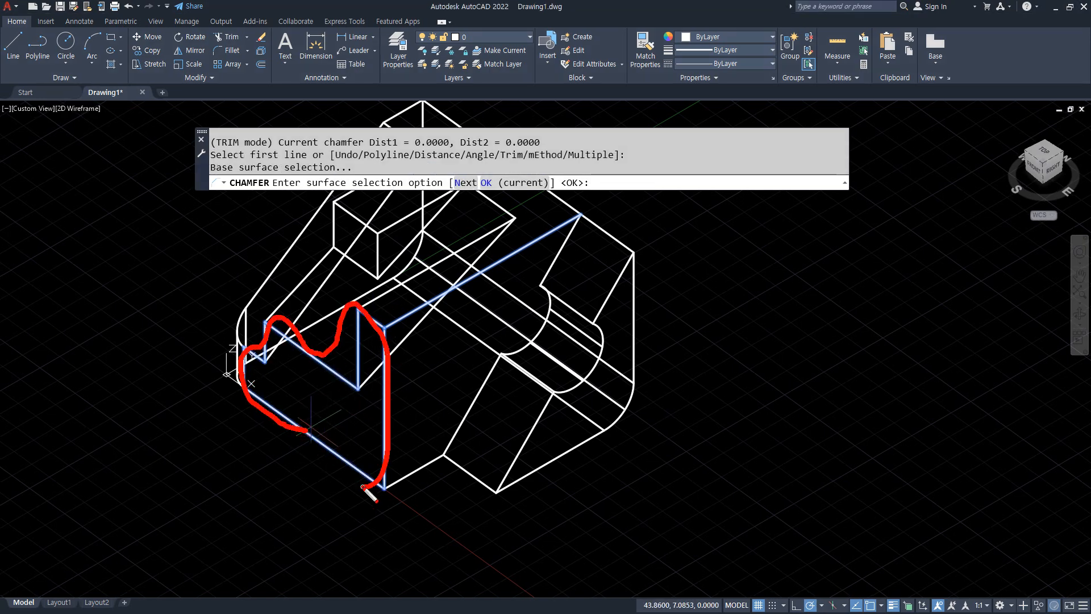
pyautogui.click(464, 186)
pyautogui.moveTo(464, 193); pyautogui.dragTo(469, 248, button='middle')
pyautogui.moveTo(355, 352)
pyautogui.mouseDown()
pyautogui.moveTo(392, 379)
pyautogui.moveTo(347, 344)
pyautogui.moveTo(405, 391)
pyautogui.mouseUp()
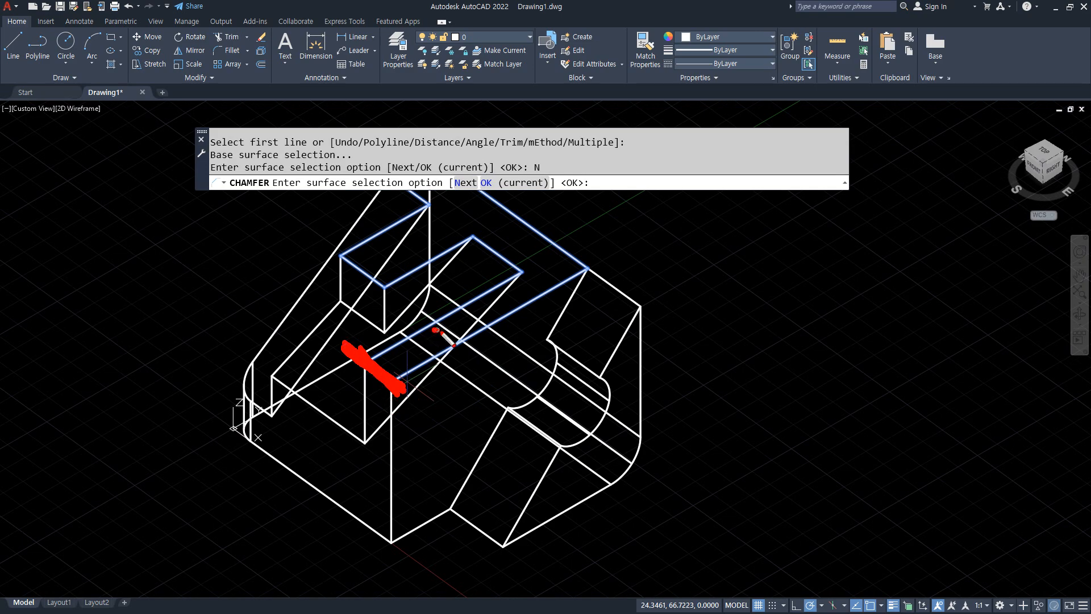
pyautogui.moveTo(435, 330); pyautogui.dragTo(462, 307)
pyautogui.moveTo(340, 467); pyautogui.dragTo(373, 459)
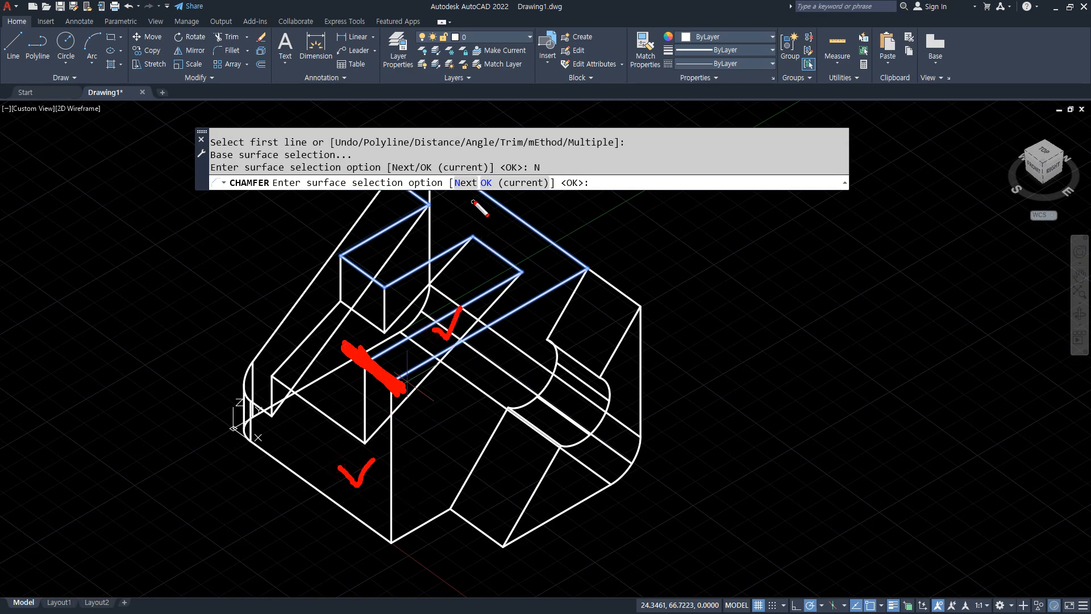
# - Chamfer the short top edge beside the front notch, using the front face as base surface and 10 for both distances
pyautogui.click(466, 183)
pyautogui.click(466, 183)
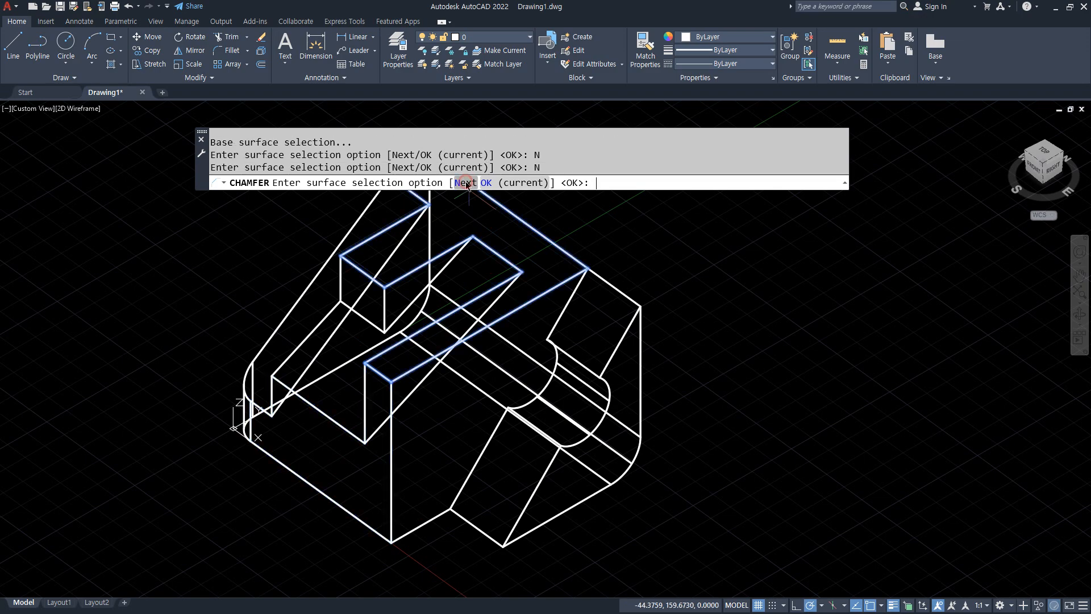
pyautogui.click(465, 182)
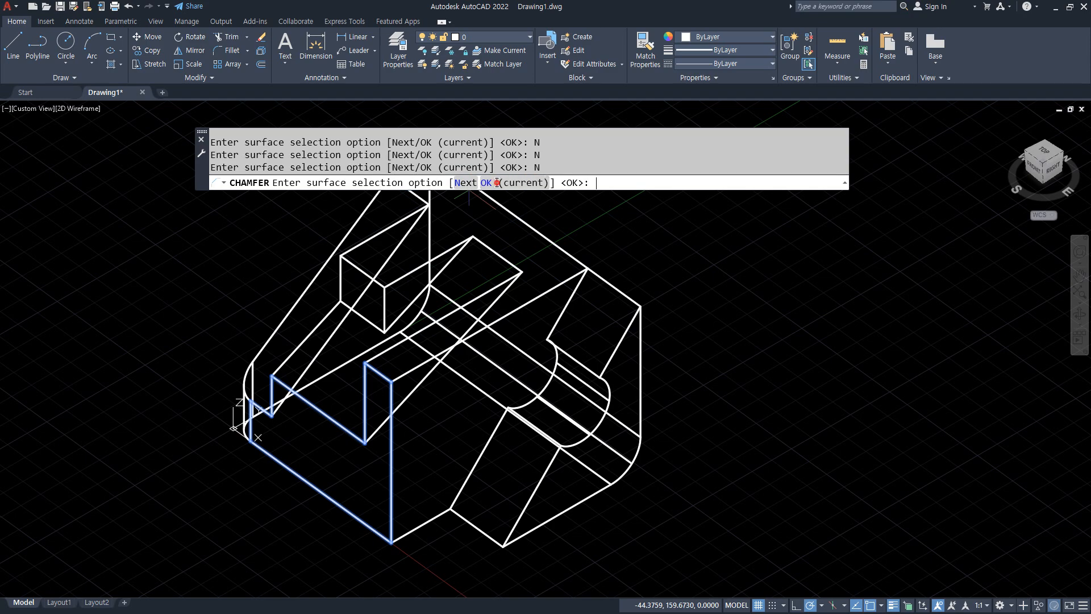
pyautogui.click(486, 182)
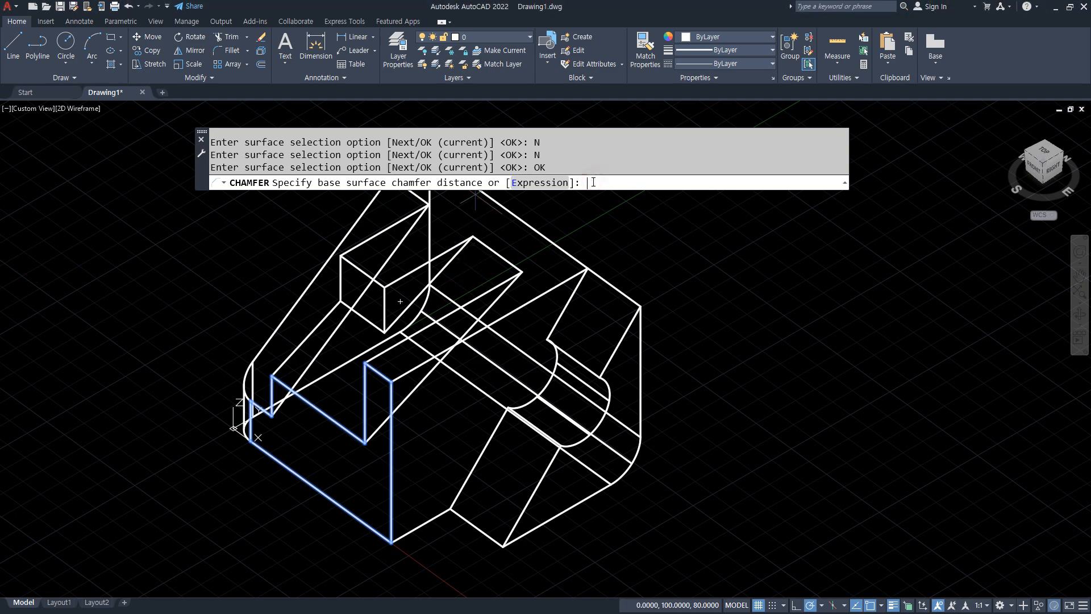
pyautogui.write('10')
pyautogui.press('Return')
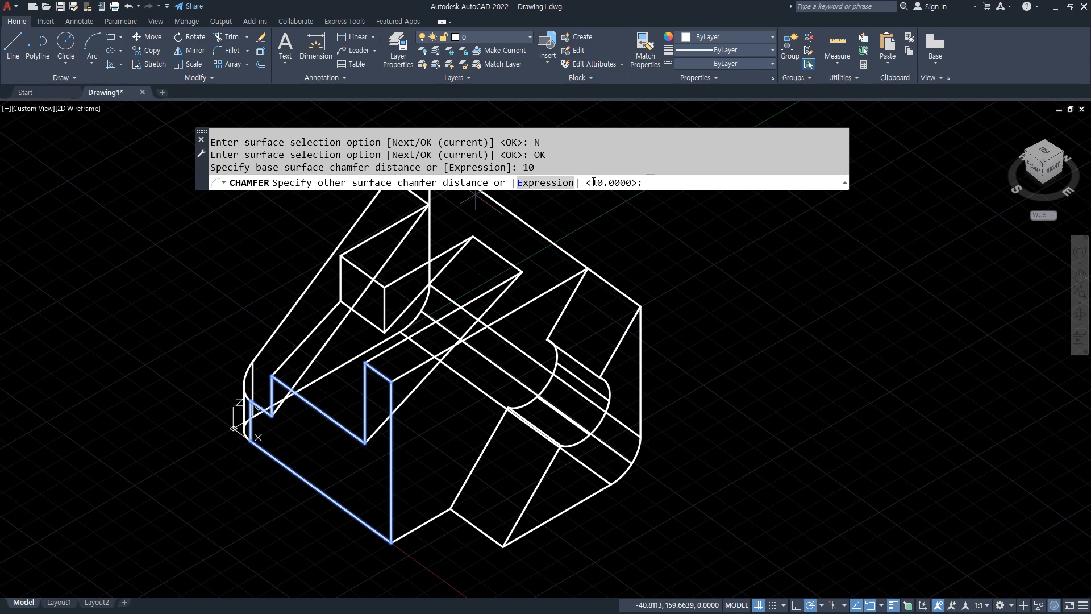
pyautogui.press('Return')
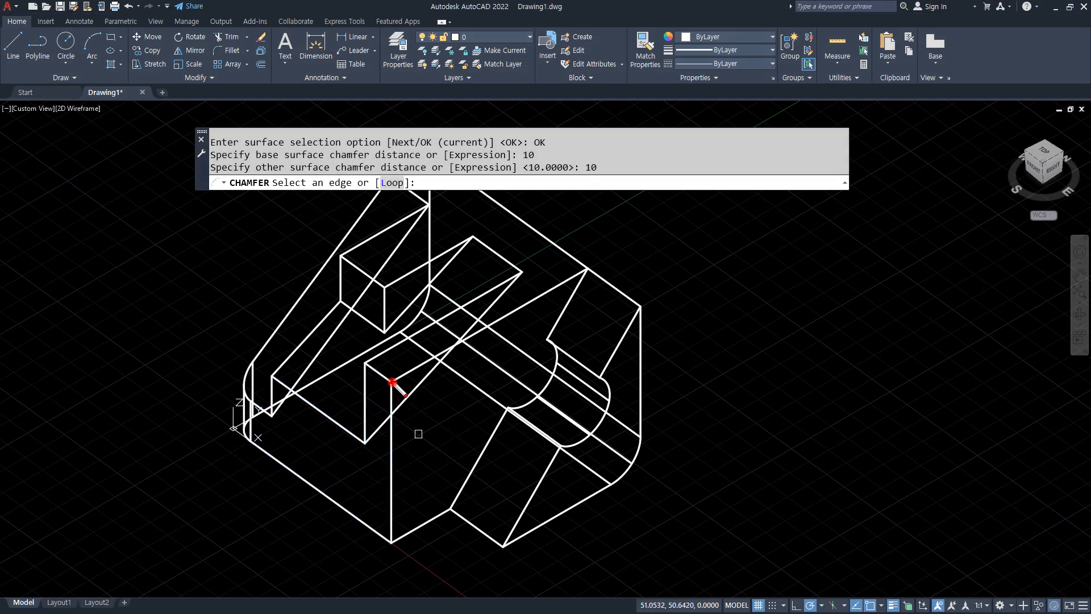
pyautogui.moveTo(392, 382)
pyautogui.mouseDown()
pyautogui.moveTo(359, 410)
pyautogui.moveTo(318, 399)
pyautogui.moveTo(265, 424)
pyautogui.moveTo(246, 455)
pyautogui.moveTo(392, 554)
pyautogui.moveTo(397, 388)
pyautogui.mouseUp()
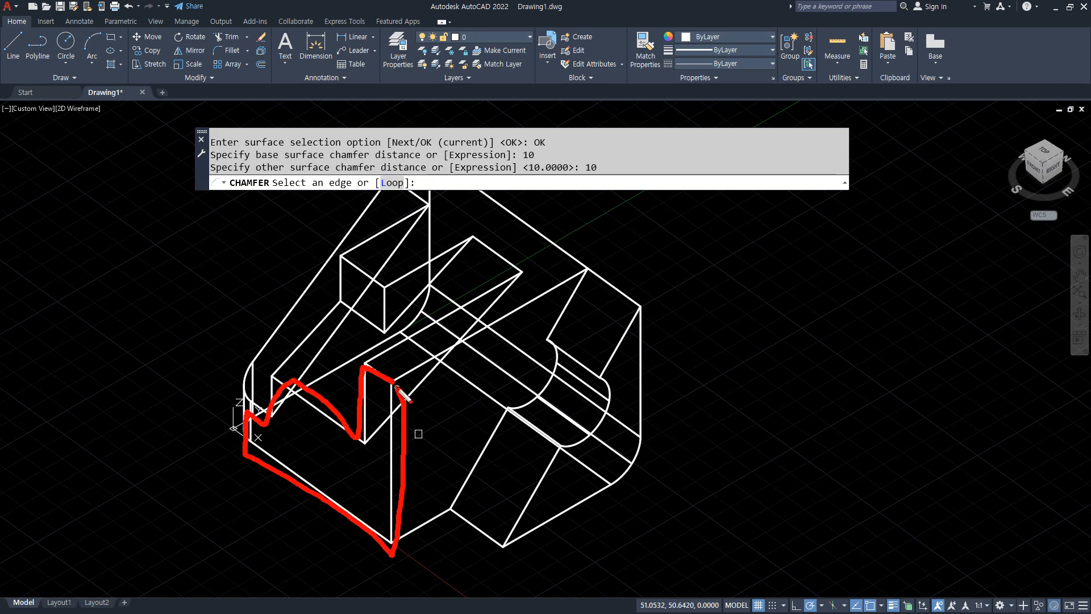
pyautogui.press('Escape')
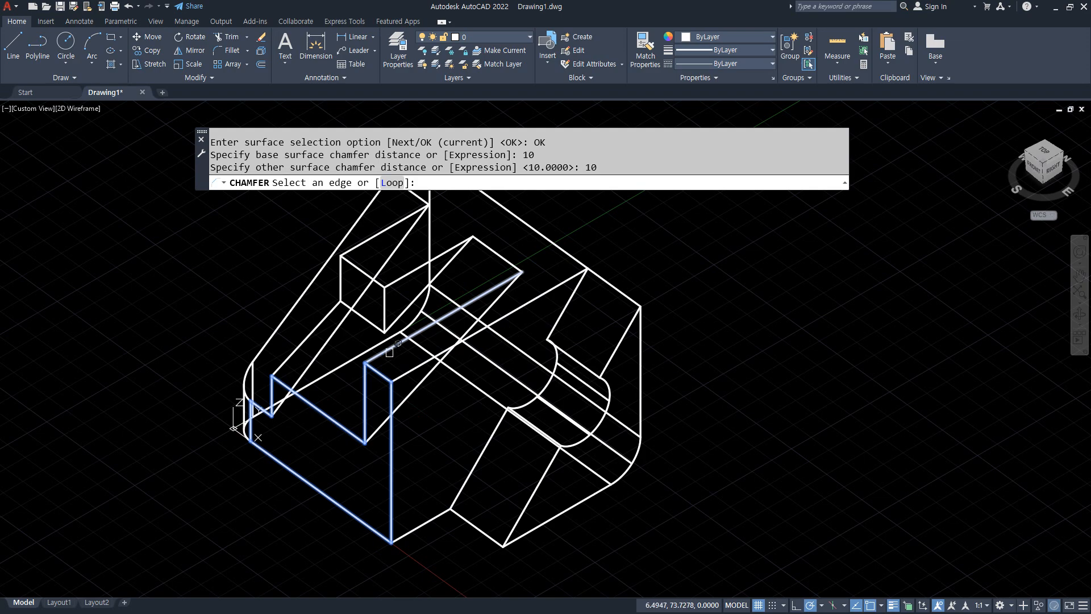
pyautogui.click(380, 373)
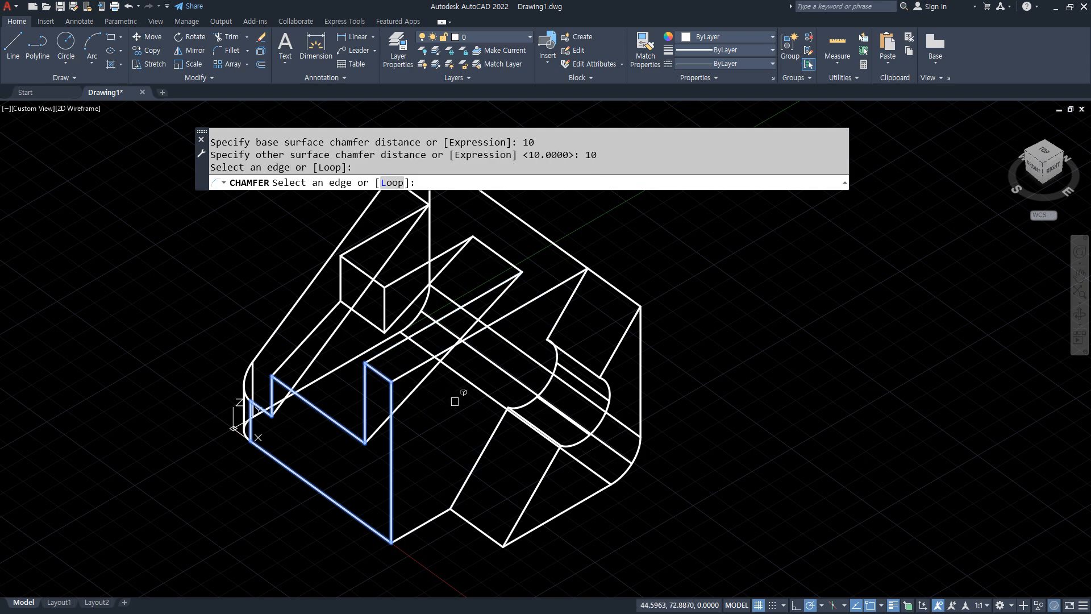
pyautogui.press('Return')
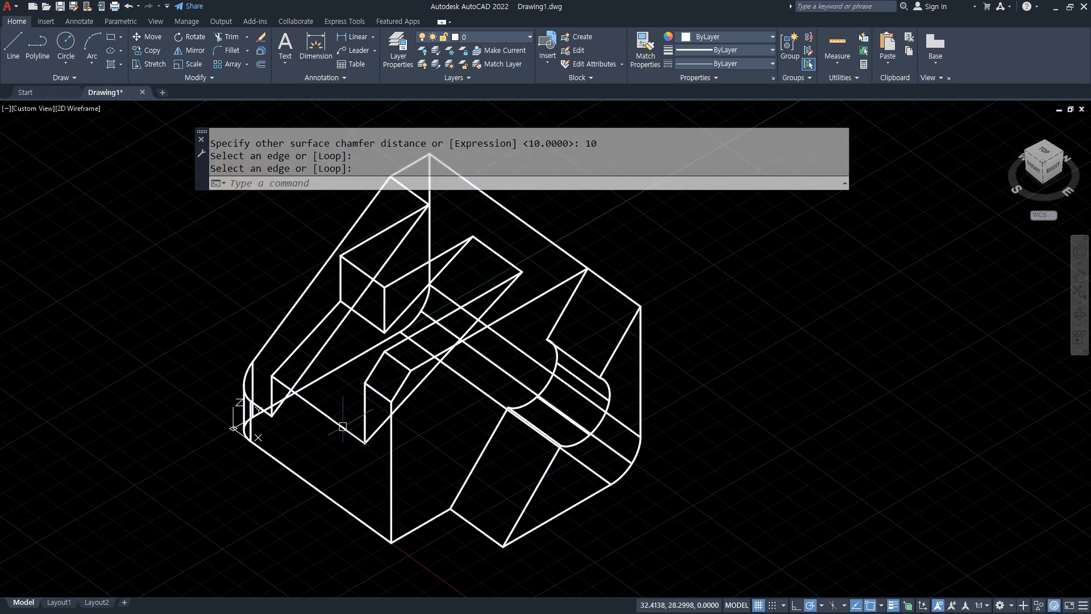
# - Inspect the chamfered solid from several angles in the Conceptual visual style
pyautogui.keyDown('shift'); pyautogui.moveTo(466, 445); pyautogui.dragTo(630, 395, button='middle'); pyautogui.keyUp('shift')
pyautogui.write('sha')
pyautogui.press('Return')
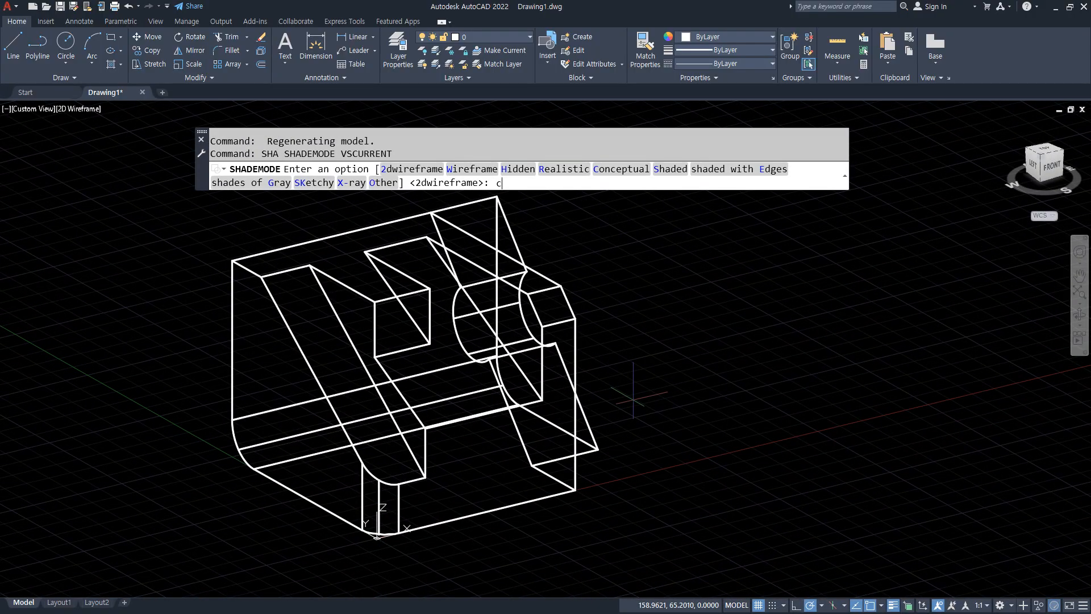
pyautogui.write('c')
pyautogui.press('Return')
pyautogui.keyDown('shift'); pyautogui.moveTo(716, 424); pyautogui.dragTo(506, 456, button='middle'); pyautogui.keyUp('shift')
pyautogui.moveTo(434, 458); pyautogui.dragTo(441, 445, button='middle')
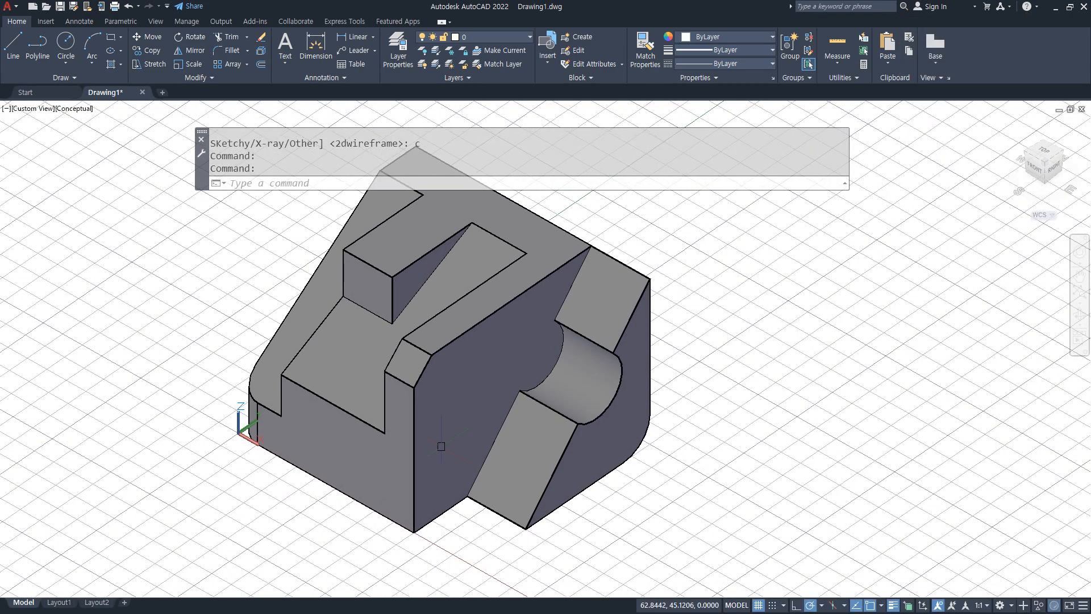
pyautogui.scroll(-4, 441, 446)
pyautogui.scroll(3, 436, 445)
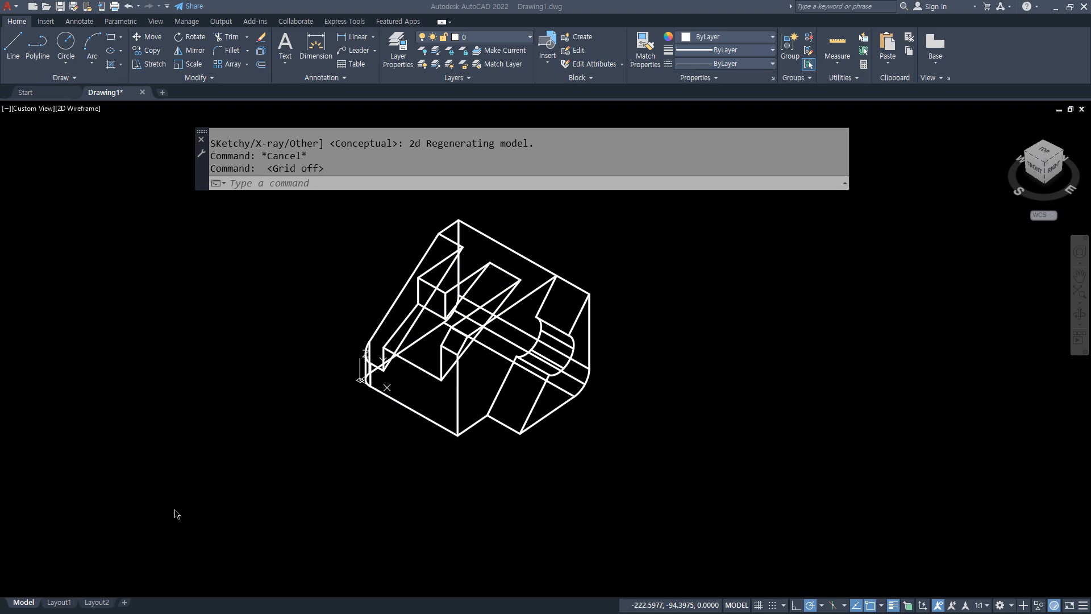
# - Modify Layout1's page setup to use the monochrome.ctb plot style table and the AutoCAD PDF (High Quality Print).pc3 plotter
pyautogui.click(51, 606)
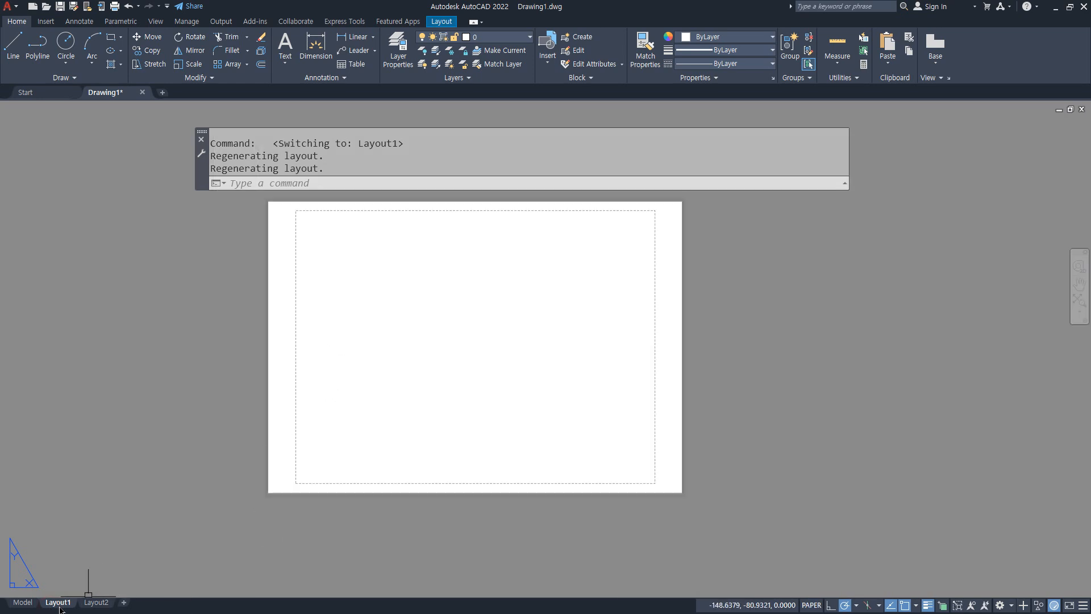
pyautogui.rightClick(59, 606)
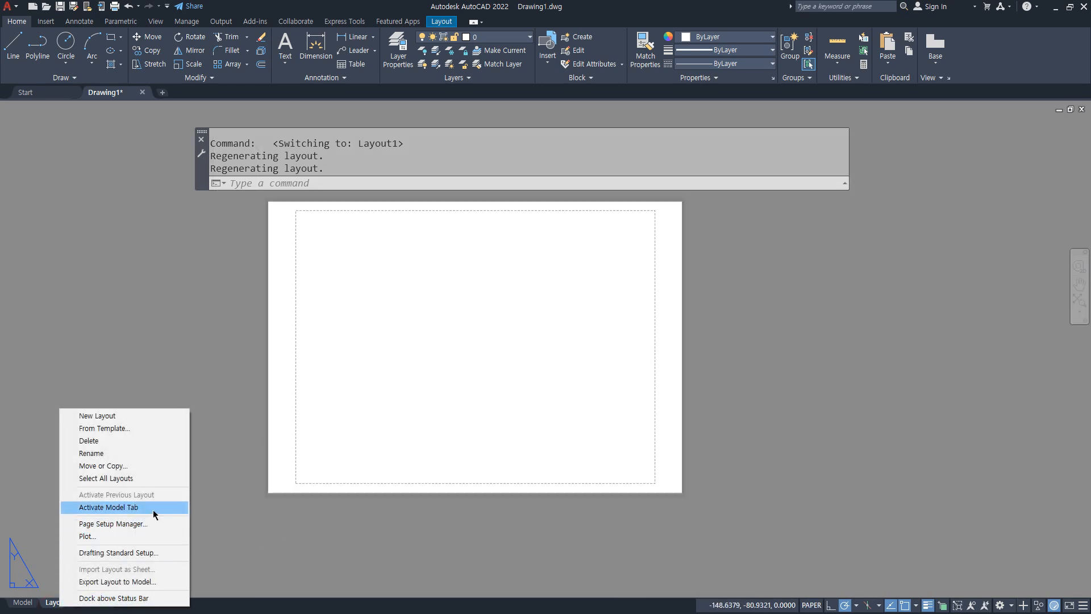
pyautogui.click(148, 523)
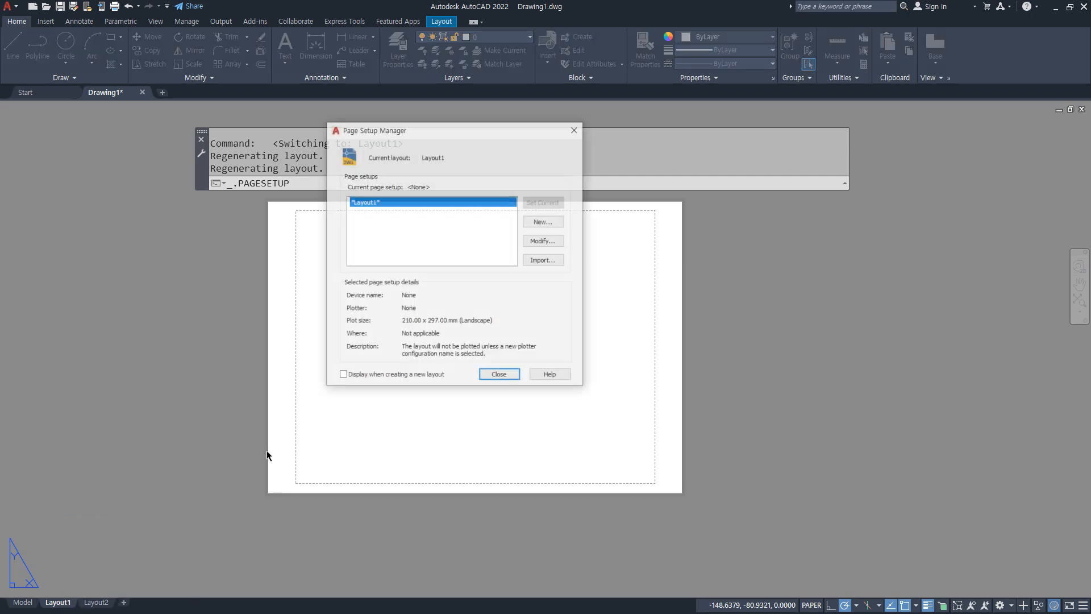
pyautogui.click(543, 241)
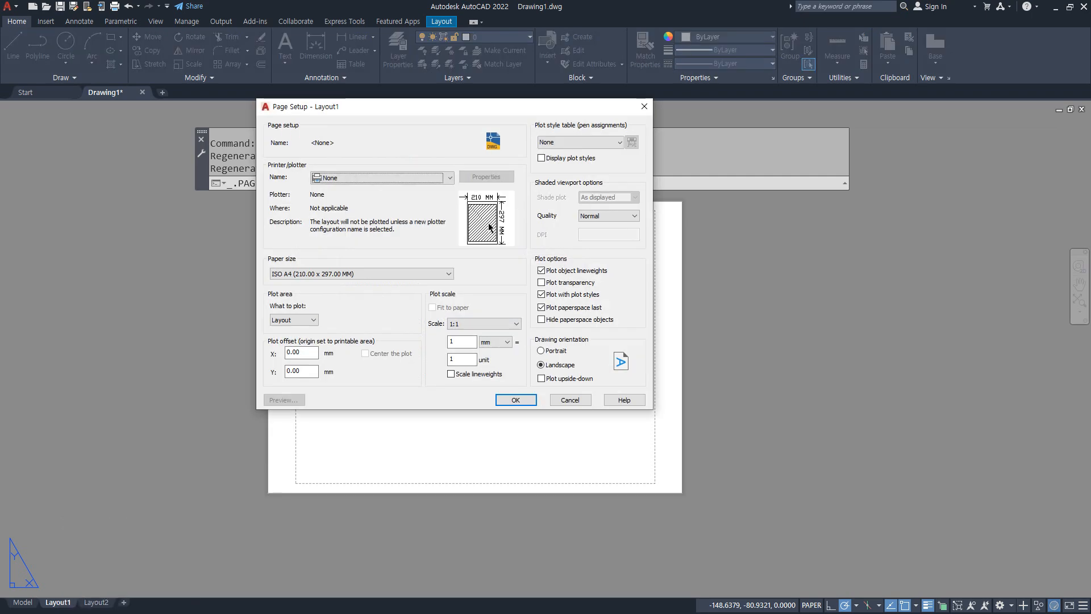
pyautogui.click(568, 142)
pyautogui.click(568, 196)
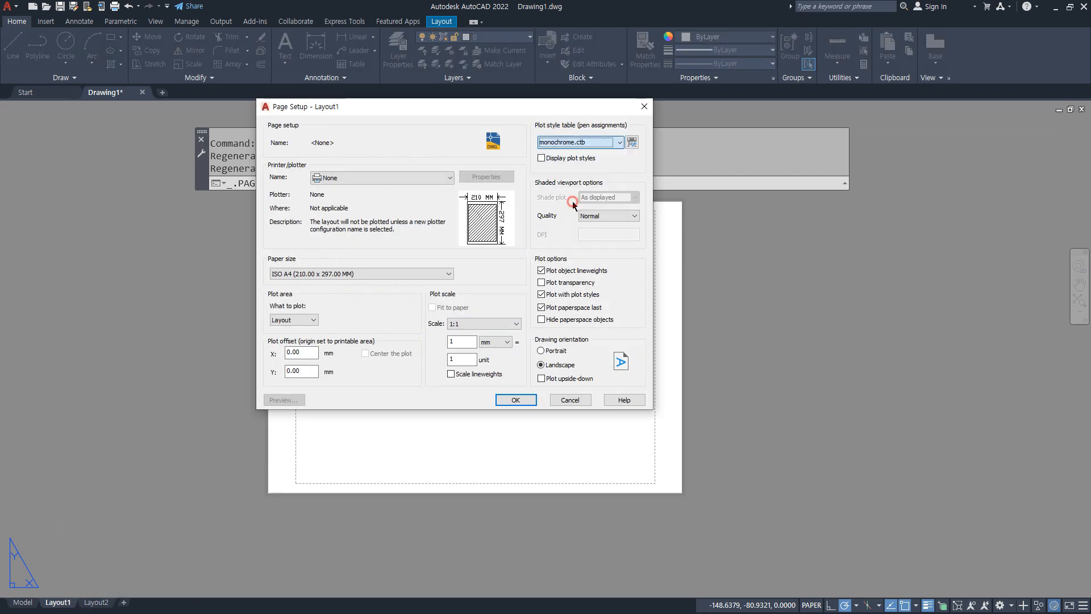
pyautogui.click(449, 178)
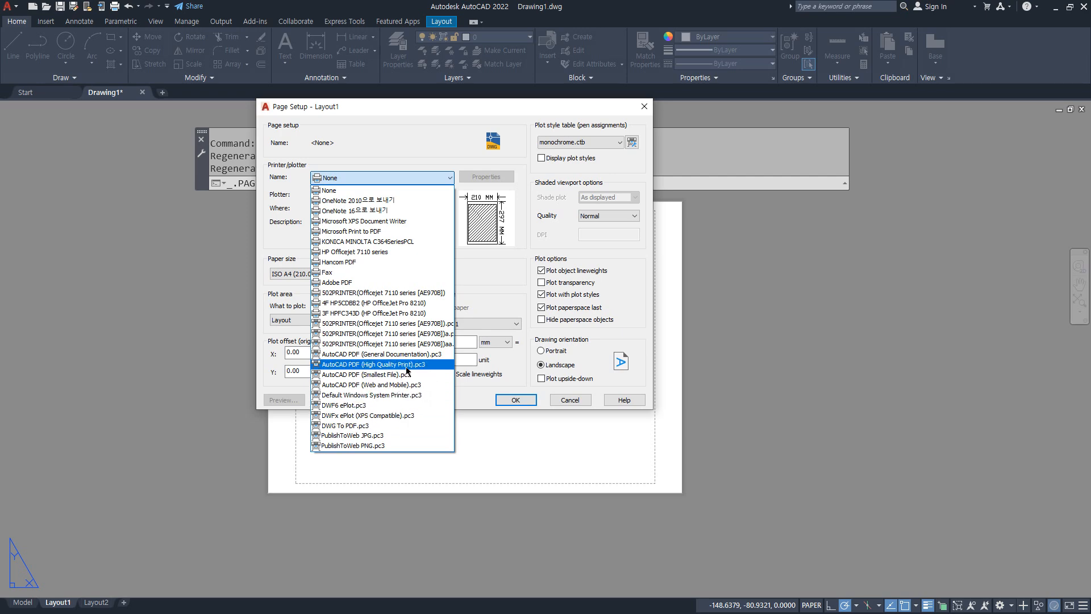
pyautogui.click(406, 370)
# - Set Layout1's paper size to ISO full bleed A4 (297.00 x 210.00 MM) and finish the page setup
pyautogui.click(350, 277)
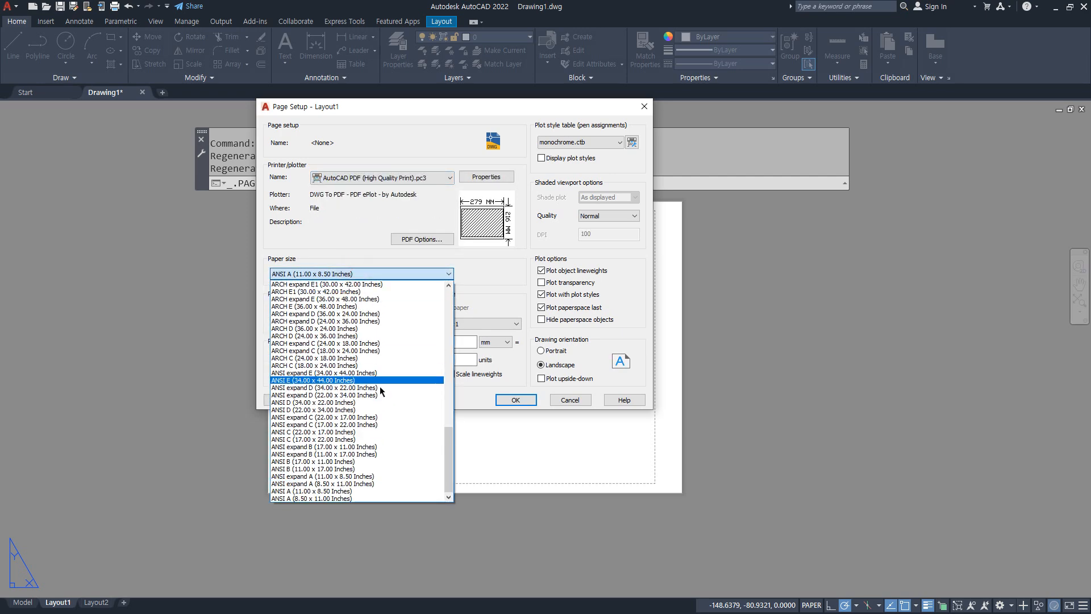
pyautogui.scroll(5, 380, 391)
pyautogui.scroll(10, 450, 434)
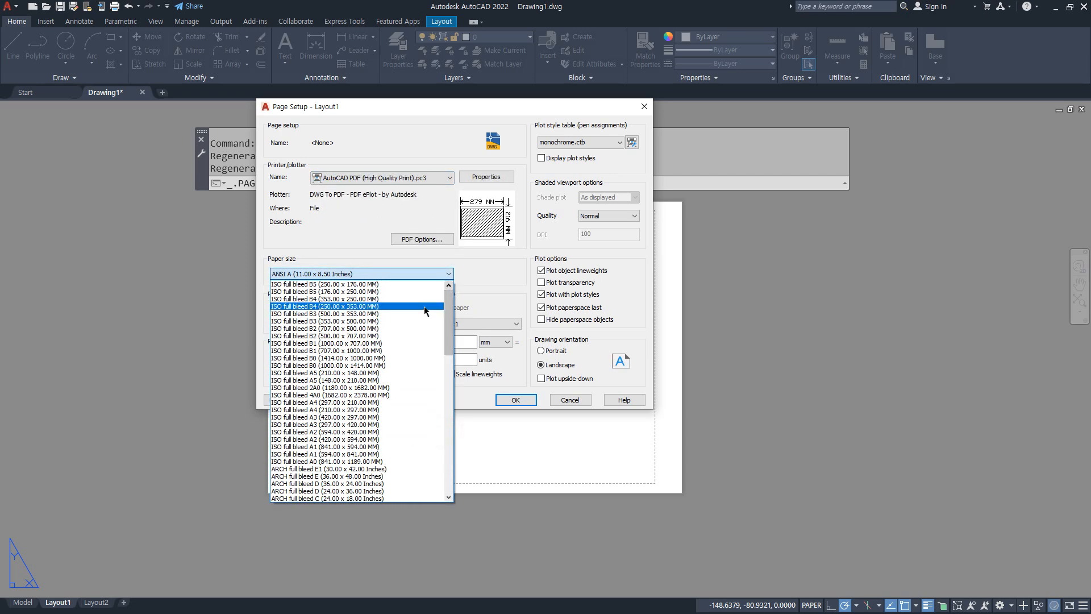
pyautogui.click(384, 402)
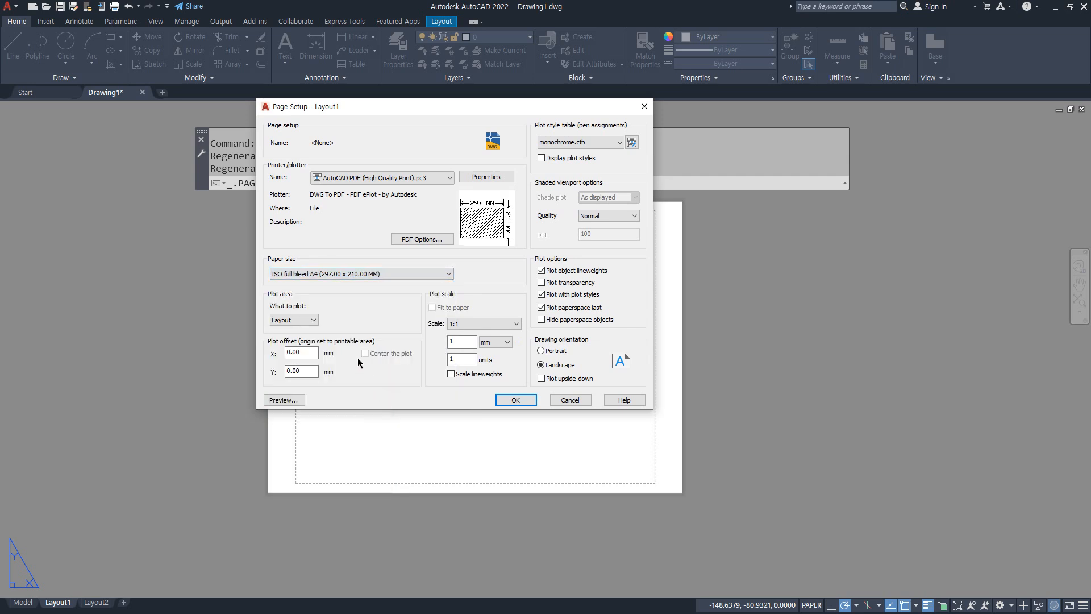
pyautogui.click(497, 400)
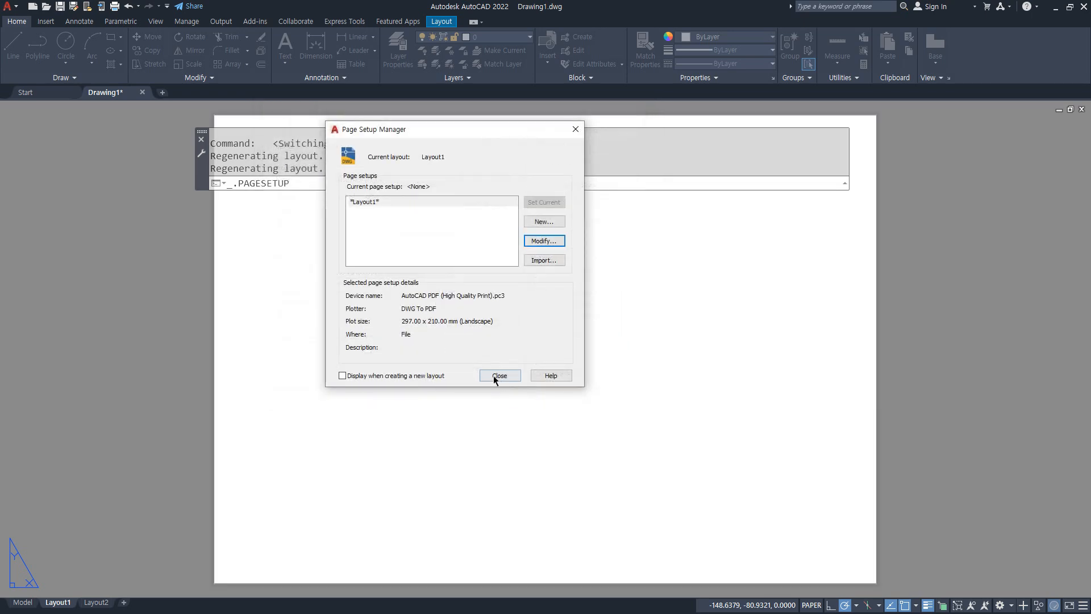
pyautogui.click(494, 375)
# - Draw a rectangle around the sheet from 0,0 to 297,210
pyautogui.write('REC')
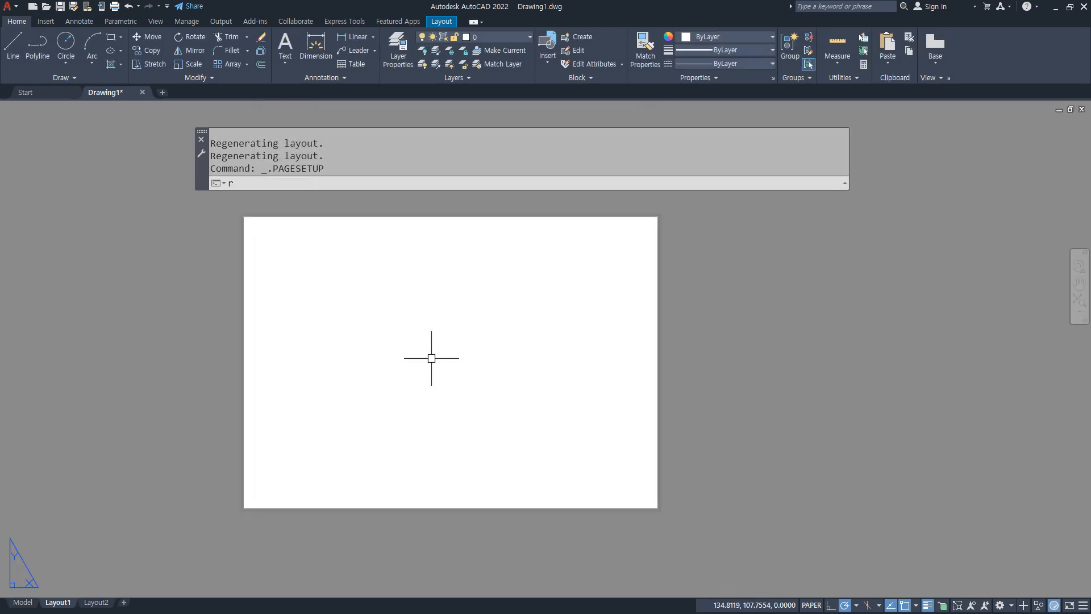
pyautogui.press('Return')
pyautogui.write('0,0')
pyautogui.press('Return')
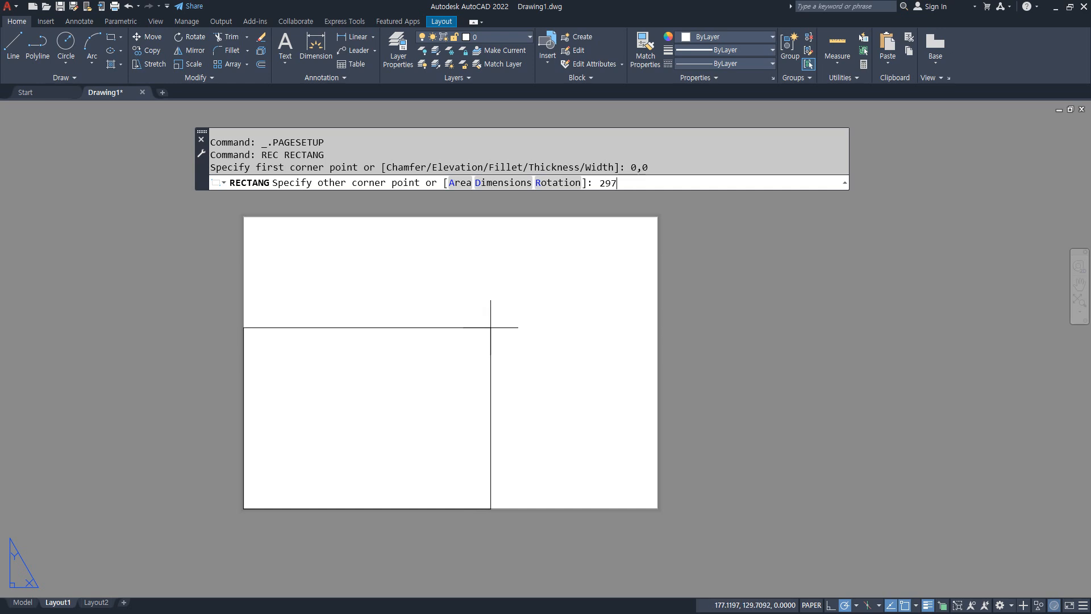
pyautogui.press('Return')
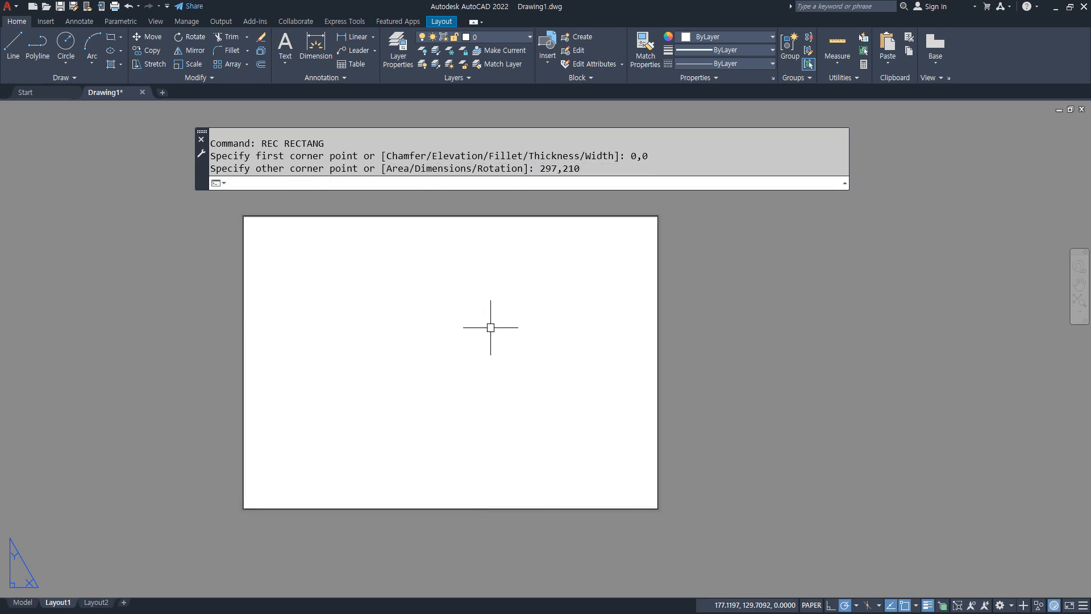
# - Offset the sheet rectangle 10 mm inward as a drawing border
pyautogui.write('o')
pyautogui.press('Return')
pyautogui.write('10')
pyautogui.press('Return')
pyautogui.click(418, 216)
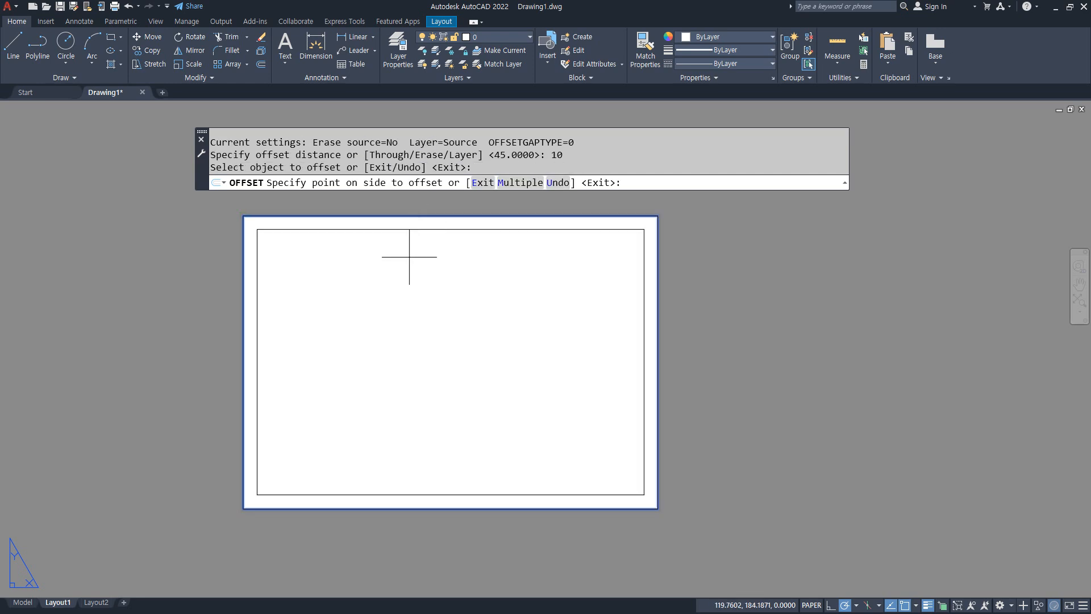
pyautogui.click(409, 257)
pyautogui.press('Return')
# - Set the inner border polyline's global width to 1
pyautogui.click(368, 229)
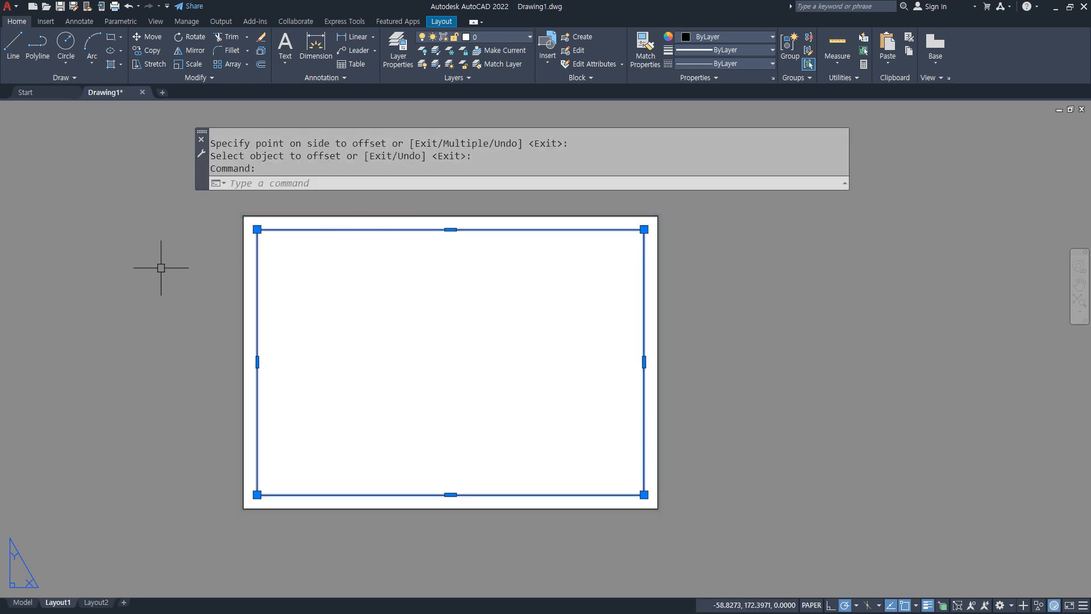
pyautogui.hotkey('ctrl', '1')
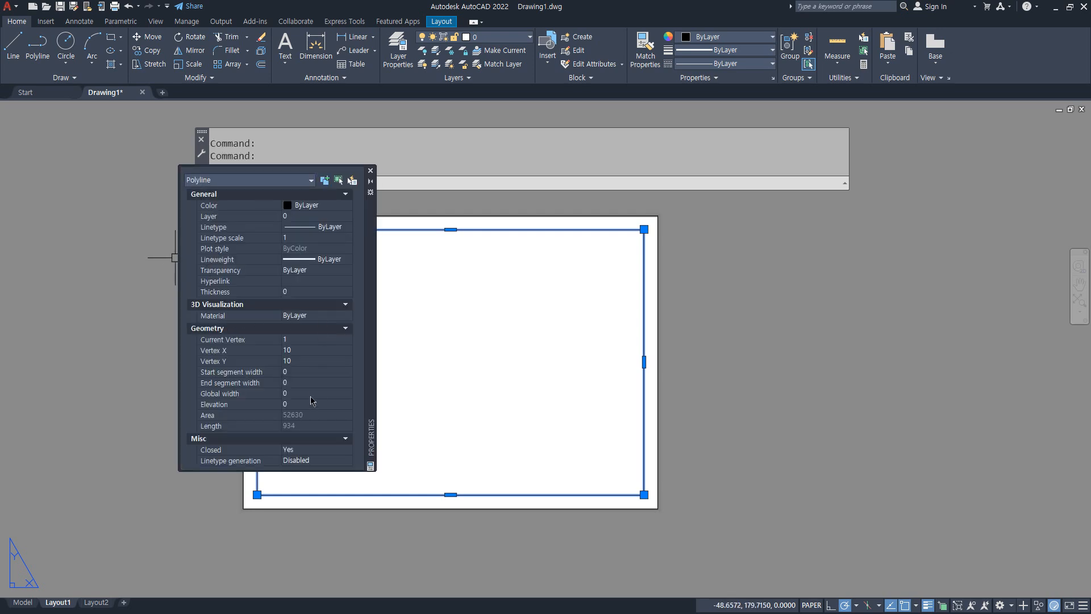
pyautogui.click(297, 395)
pyautogui.write('1')
pyautogui.press('Tab')
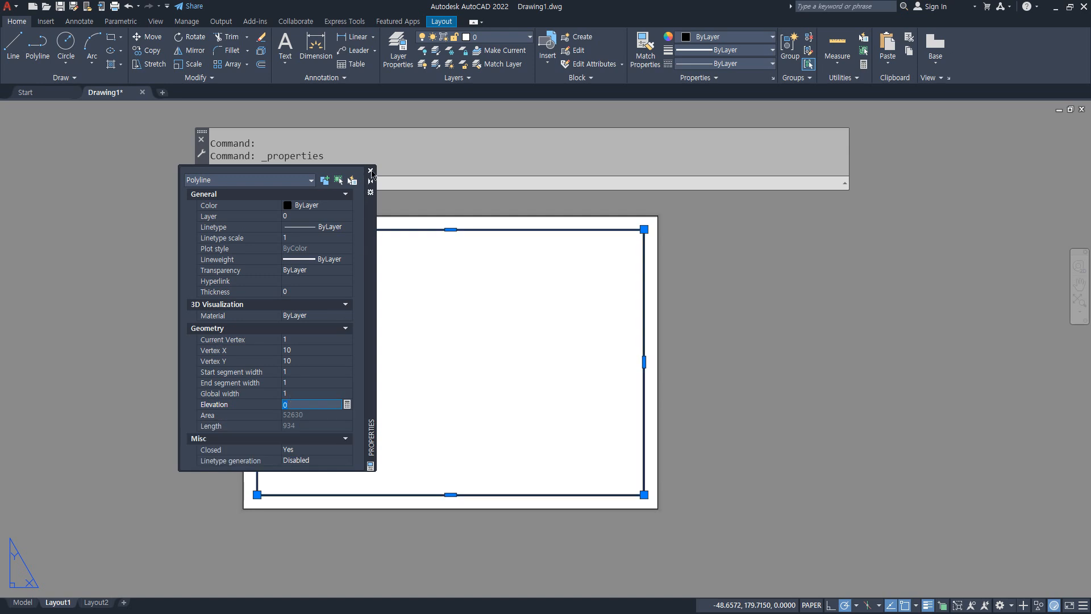
pyautogui.click(371, 170)
pyautogui.press('Escape')
# - Create four viewports with MVIEW, filling the inner border from its lower-left to its upper-right corner
pyautogui.write('m')
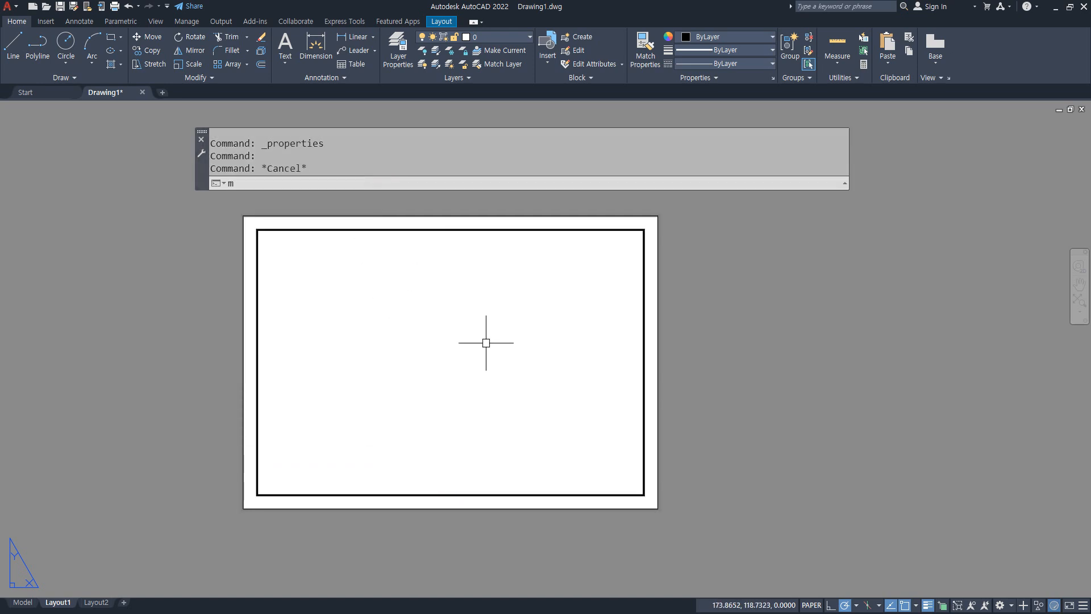
pyautogui.write('v')
pyautogui.press('Return')
pyautogui.write('4')
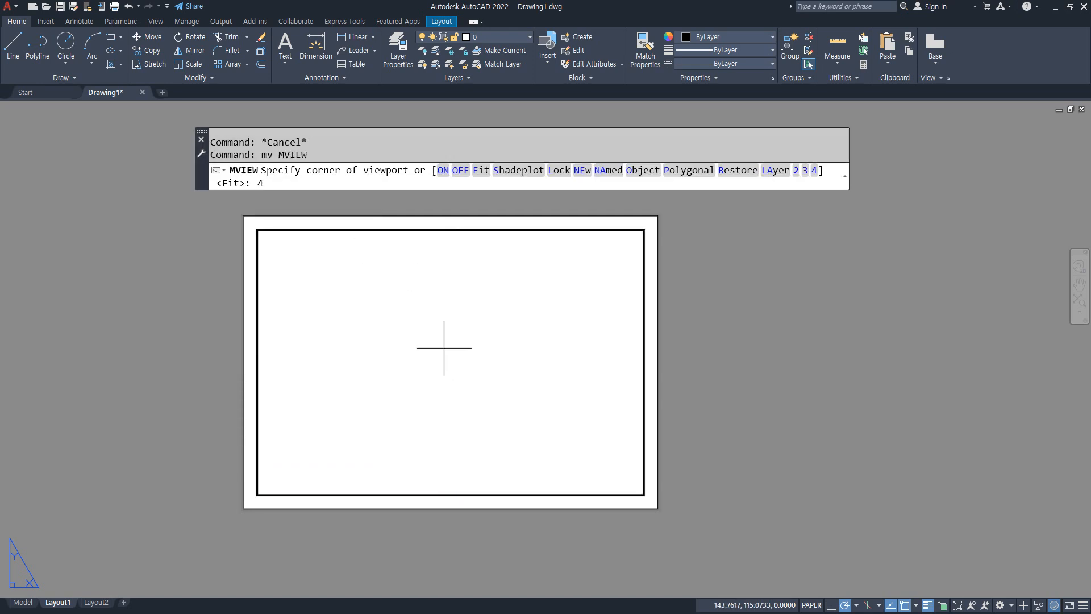
pyautogui.press('Return')
pyautogui.click(257, 494)
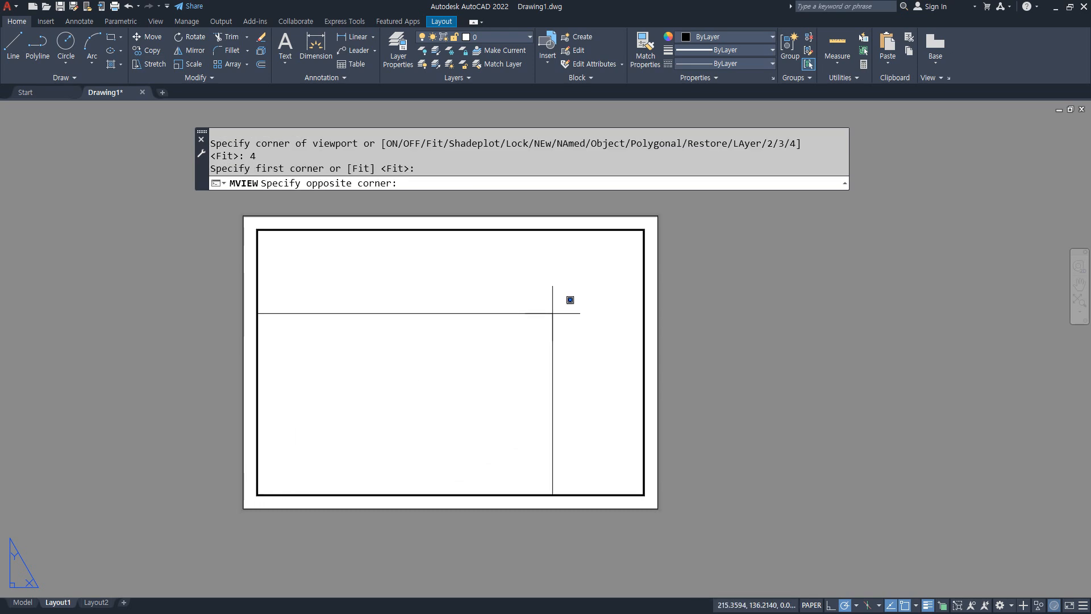
pyautogui.click(641, 229)
# - Set the upper-left layout viewport to the Top view and the lower-left viewport to the Front view
pyautogui.doubleClick(430, 326)
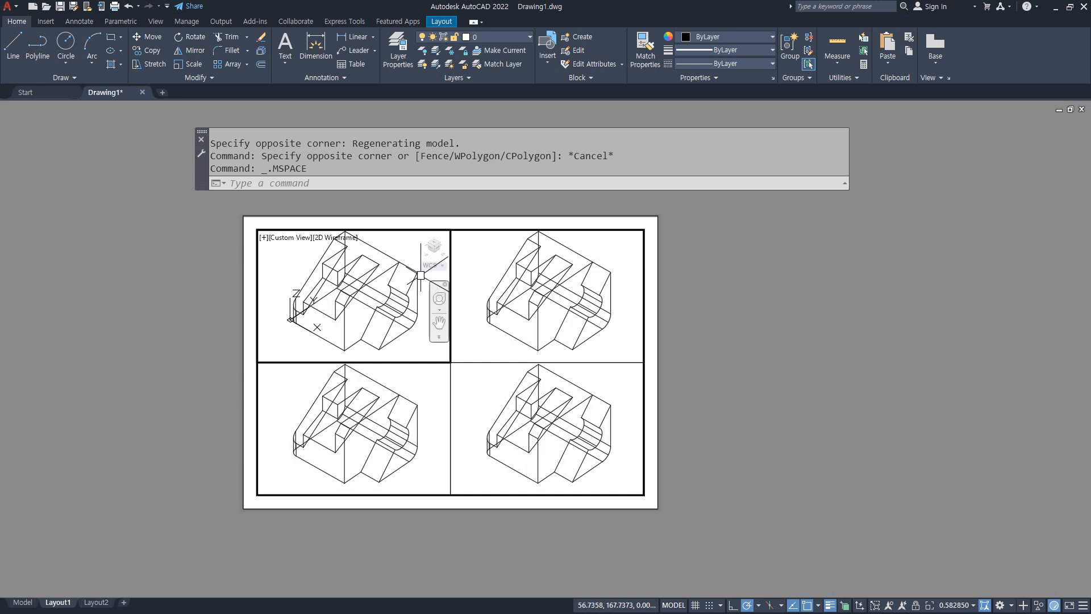
pyautogui.click(434, 243)
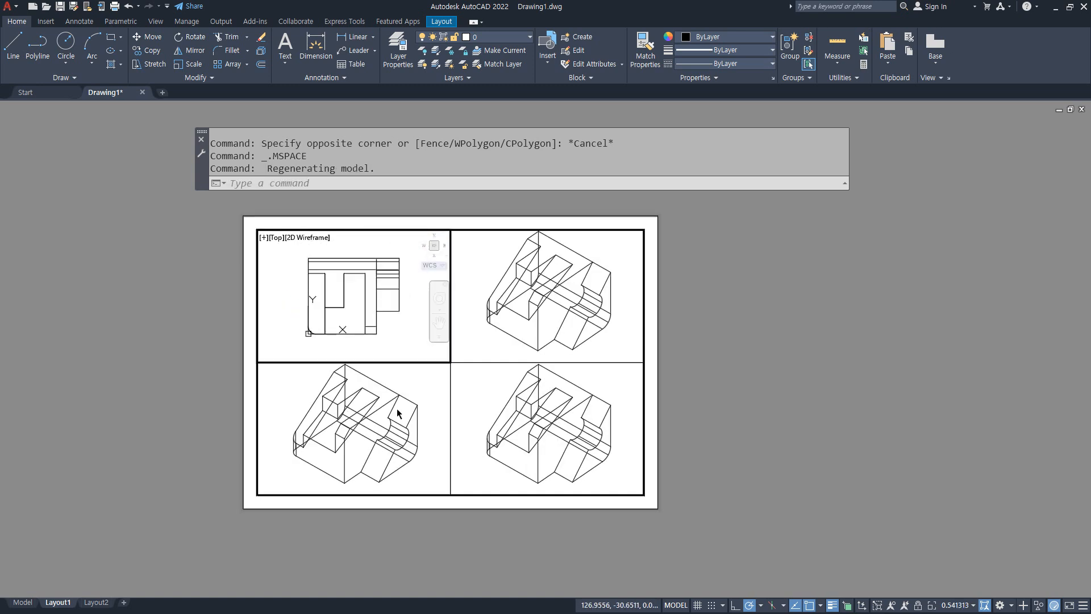
pyautogui.click(417, 391)
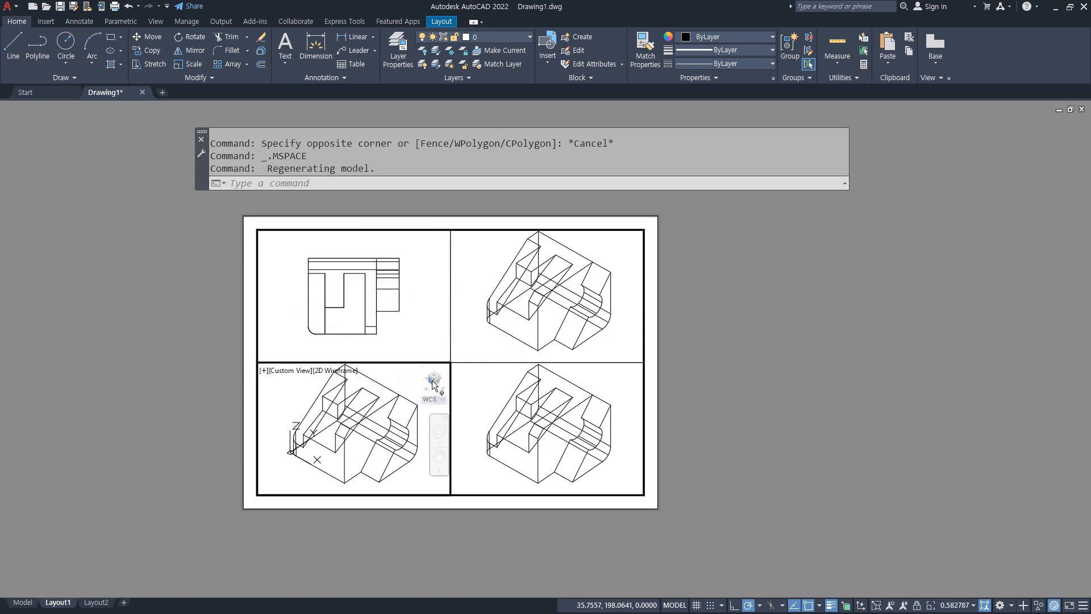
pyautogui.click(433, 384)
# - Set the lower-right viewport to the Right view and the upper-right one to SE Isometric, and return to paper space
pyautogui.click(593, 406)
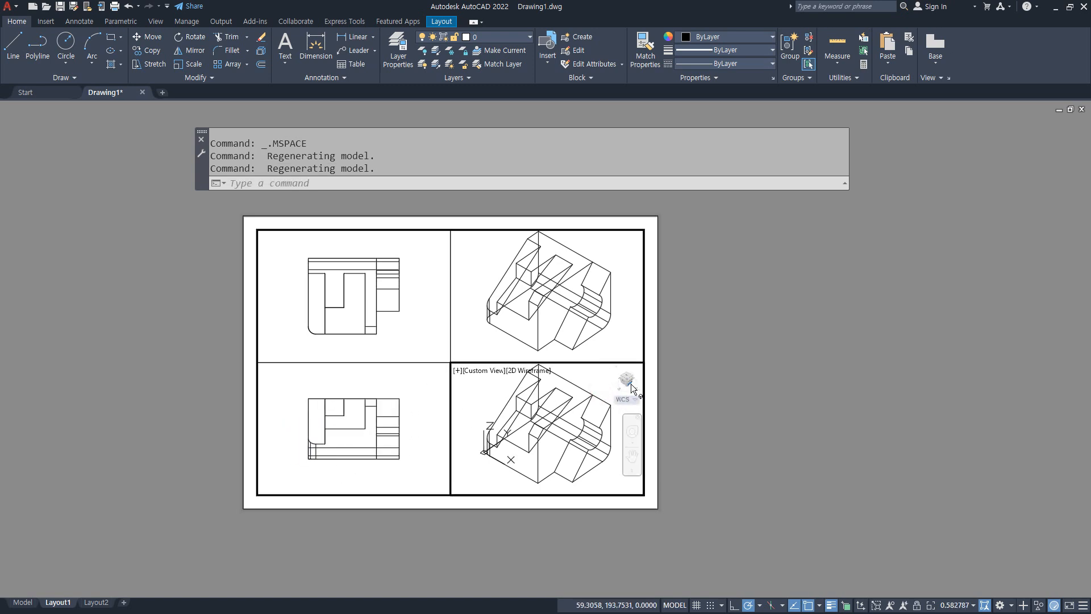
pyautogui.click(629, 381)
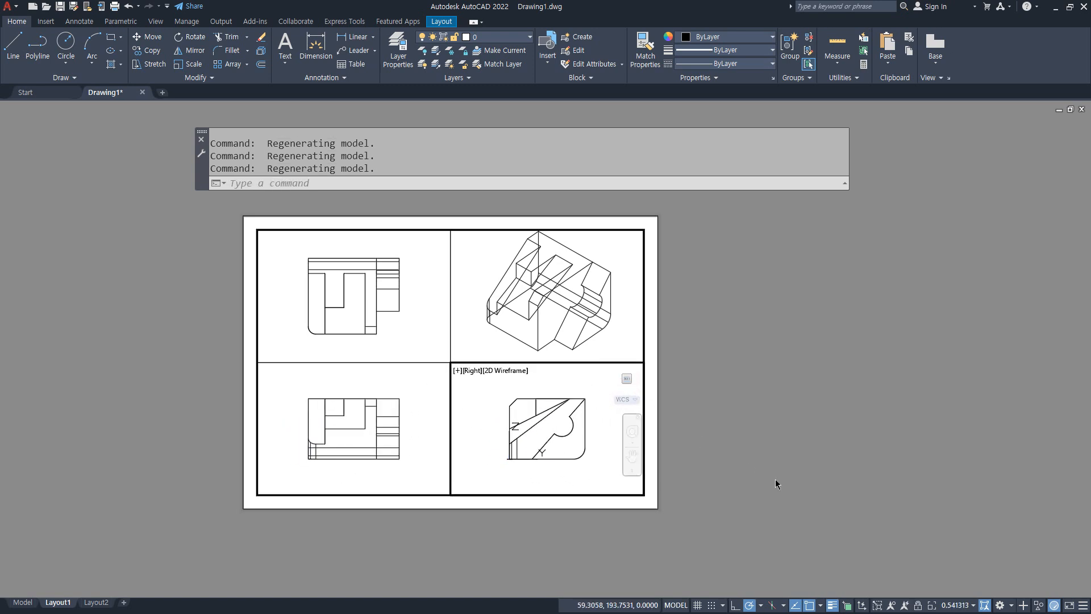
pyautogui.click(534, 318)
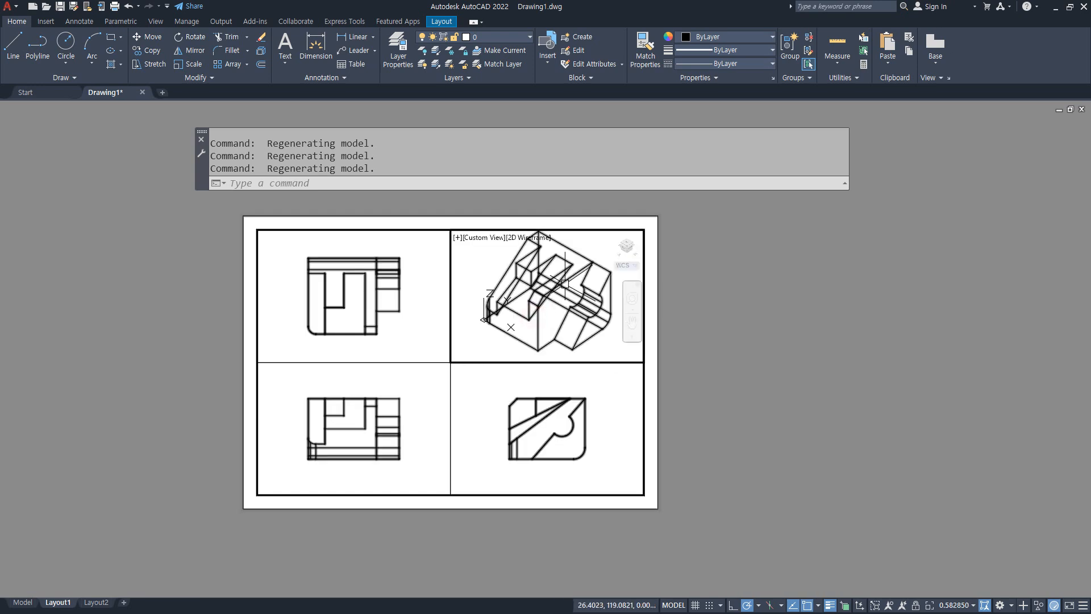
pyautogui.click(629, 247)
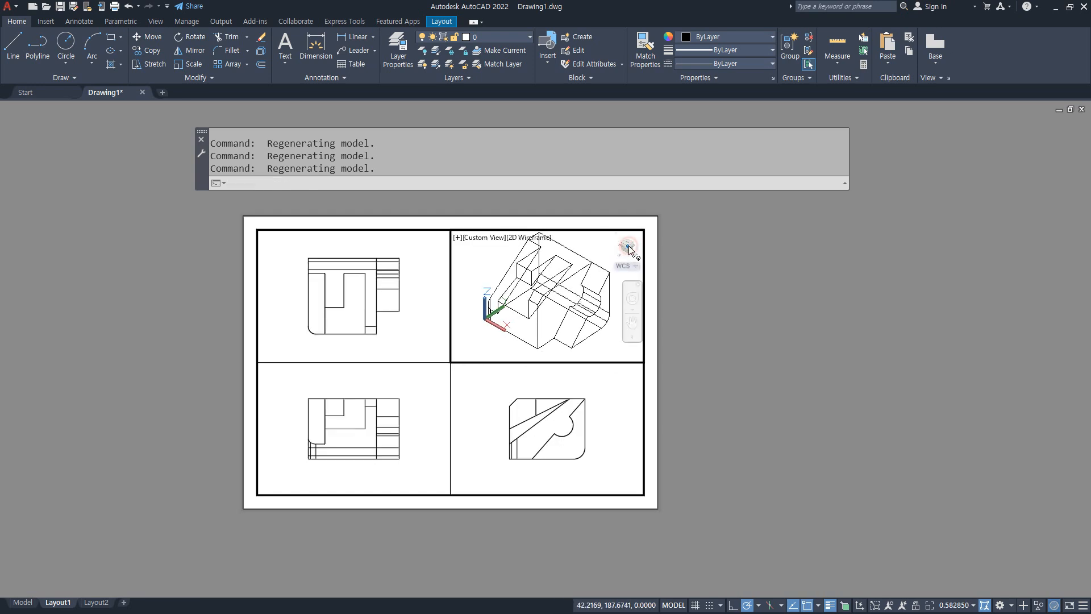
pyautogui.doubleClick(693, 314)
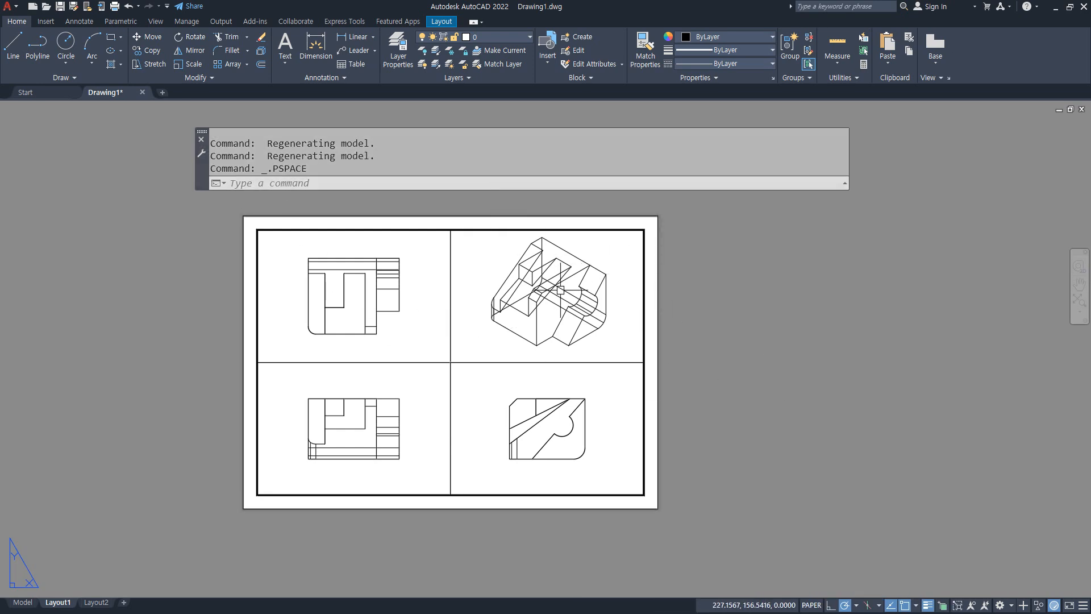
pyautogui.click(403, 322)
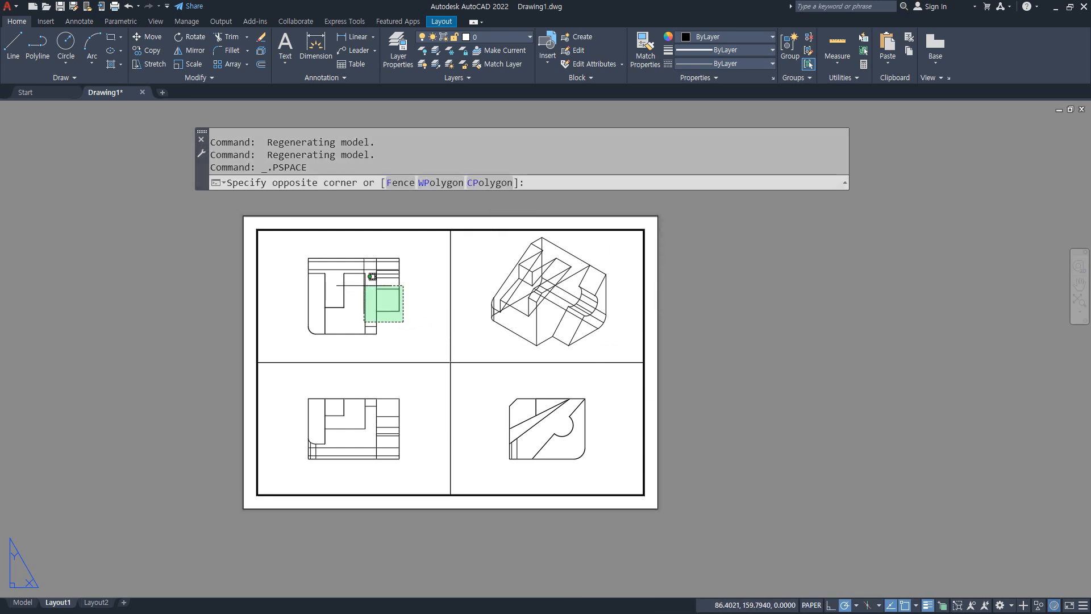
pyautogui.click(364, 285)
pyautogui.click(417, 327)
pyautogui.click(365, 272)
pyautogui.press('Escape')
# - Set the Top view viewport's visual style to Hidden with SHADEMODE and return to paper space
pyautogui.scroll(4, 343, 274)
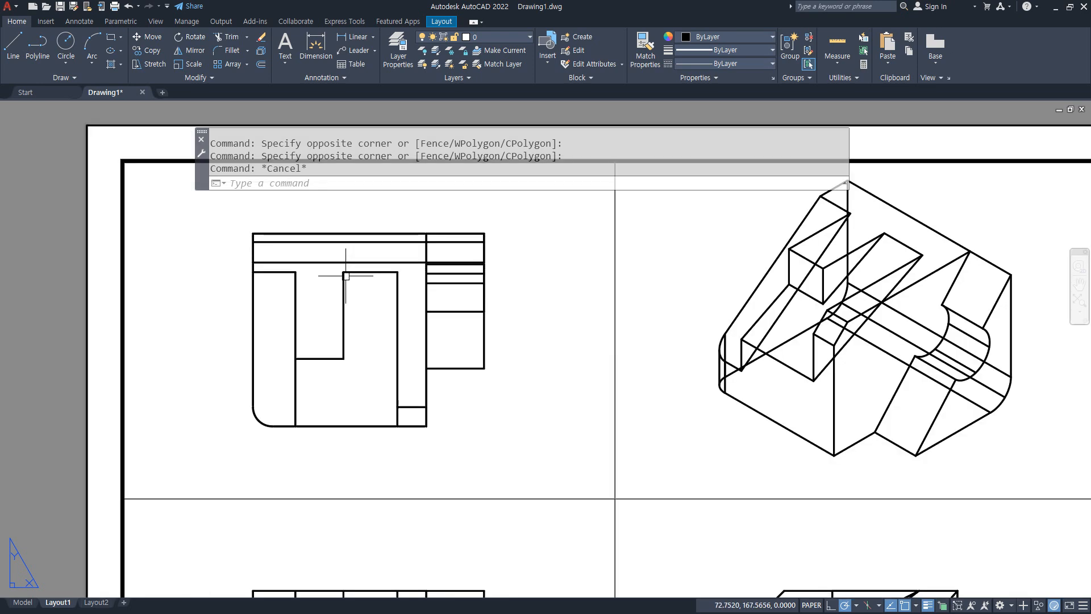
pyautogui.doubleClick(544, 377)
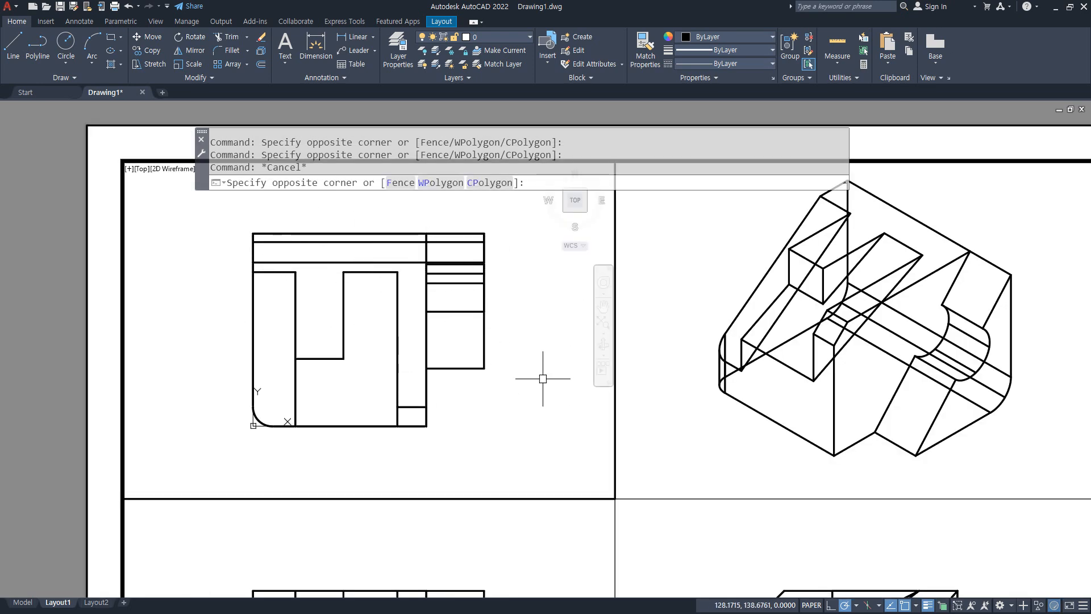
pyautogui.write('shademode')
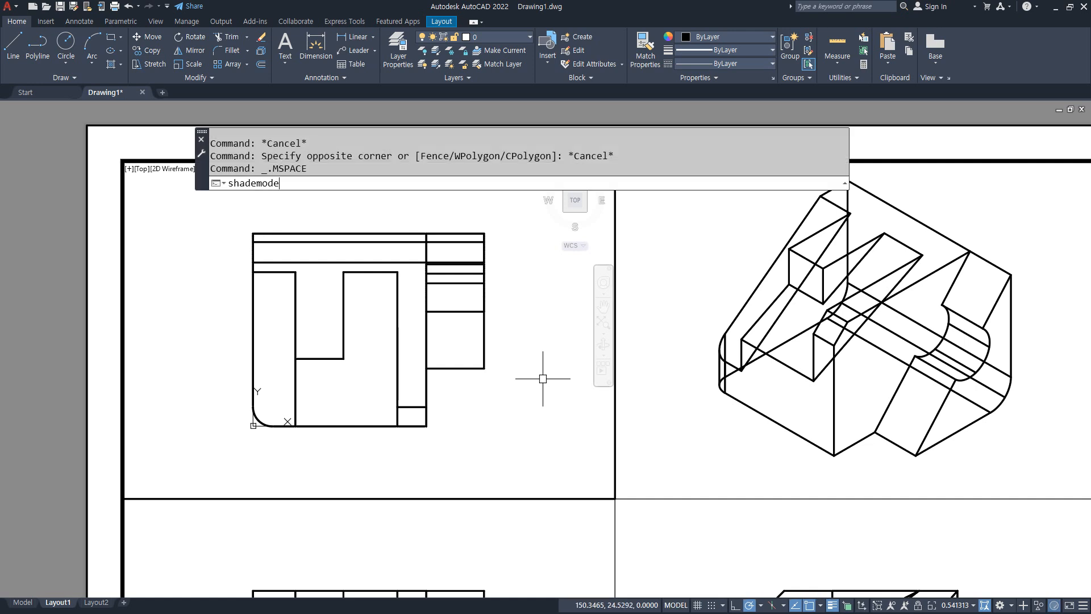
pyautogui.press('Return')
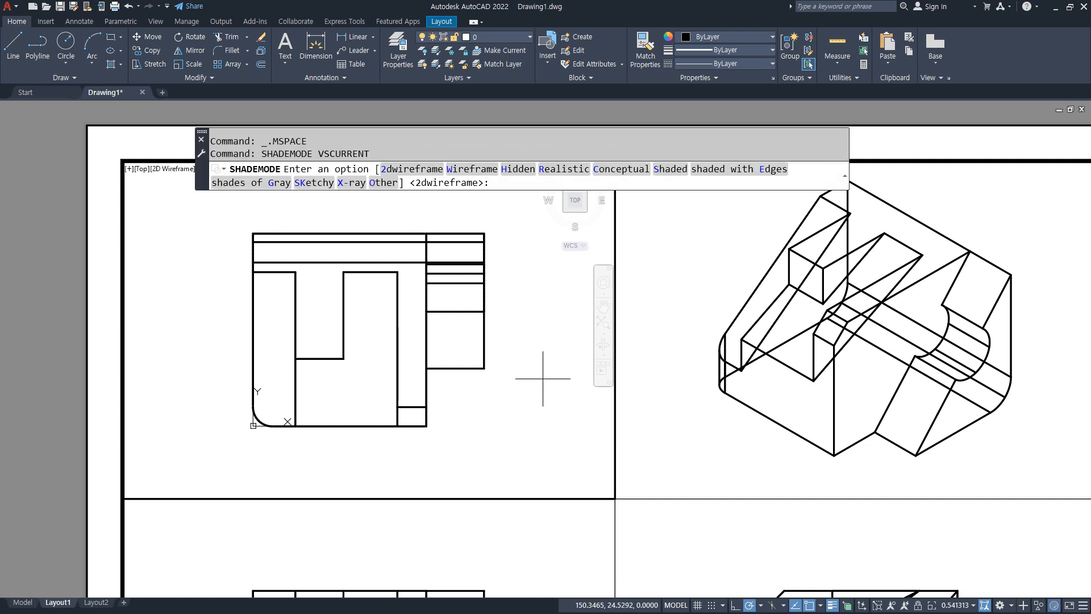
pyautogui.click(521, 170)
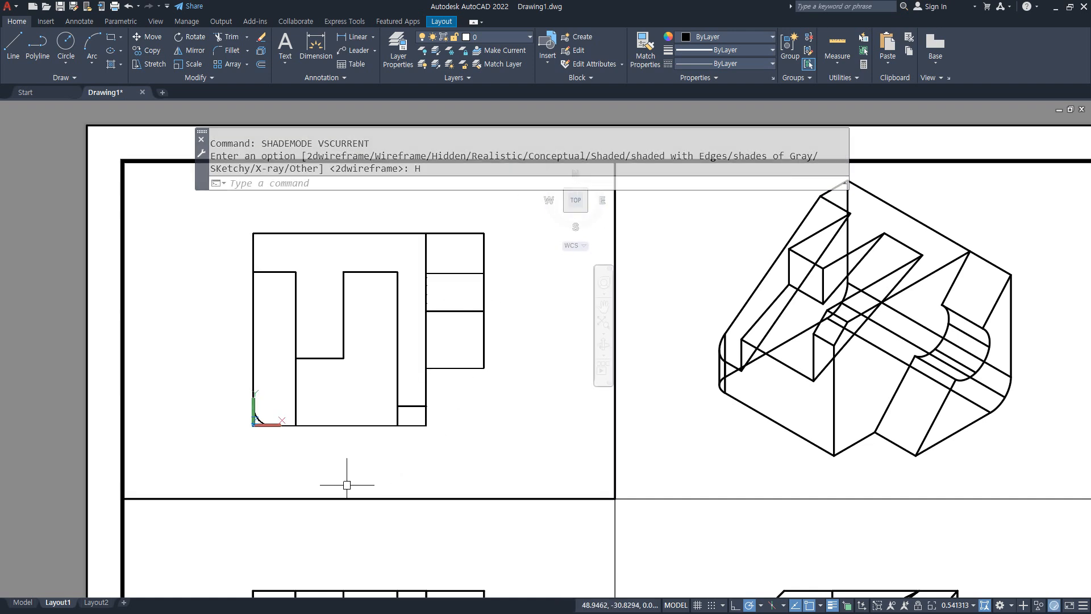
pyautogui.doubleClick(71, 341)
# - Activate model space inside the Front view viewport
pyautogui.scroll(-4, 354, 494)
pyautogui.doubleClick(367, 333)
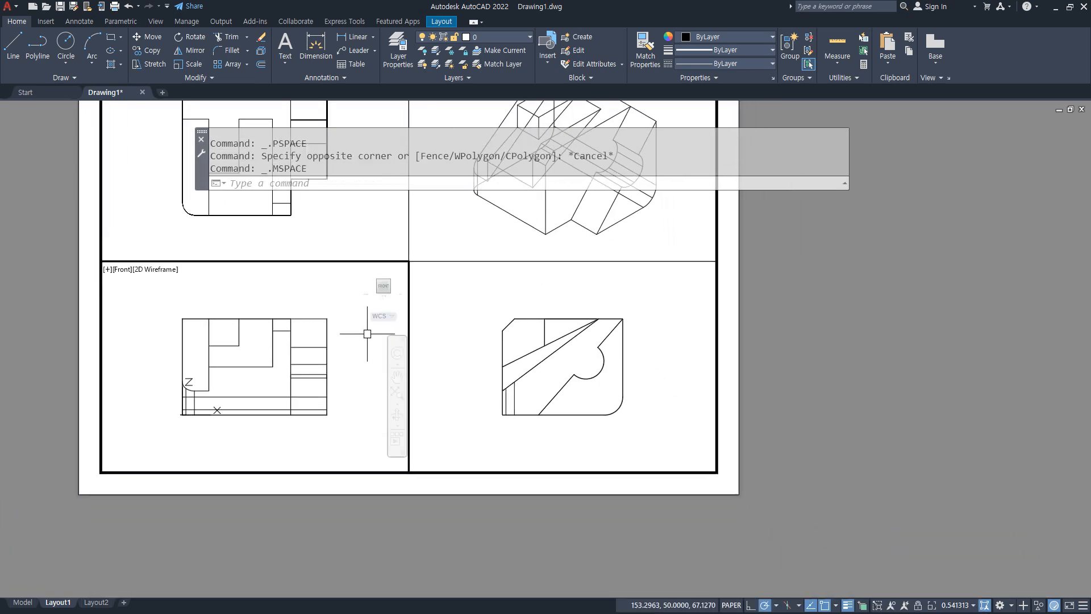
pyautogui.doubleClick(367, 333)
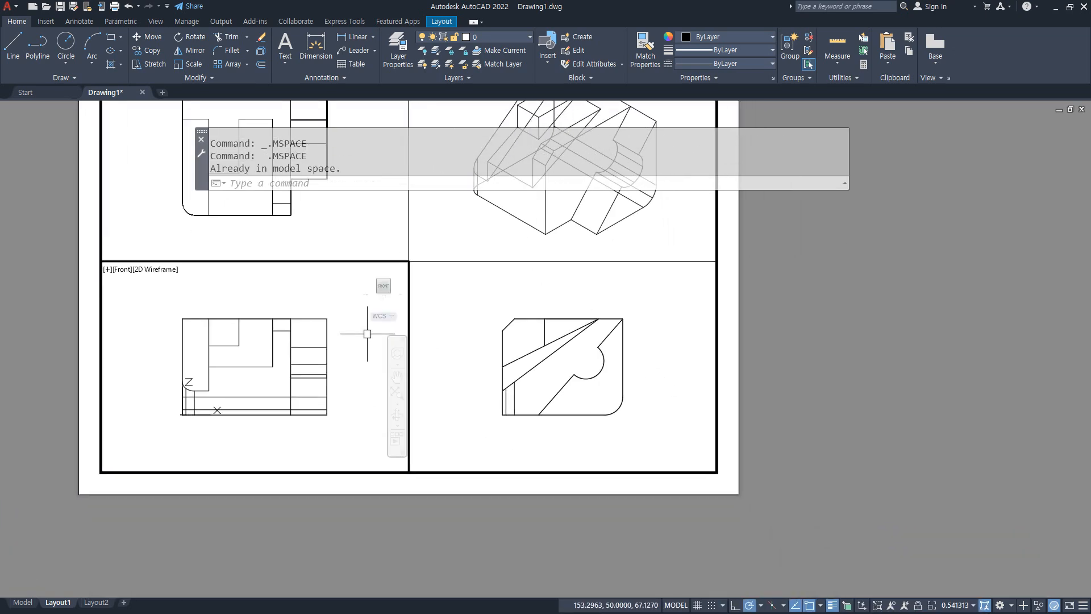
pyautogui.write('h')
pyautogui.press('Return')
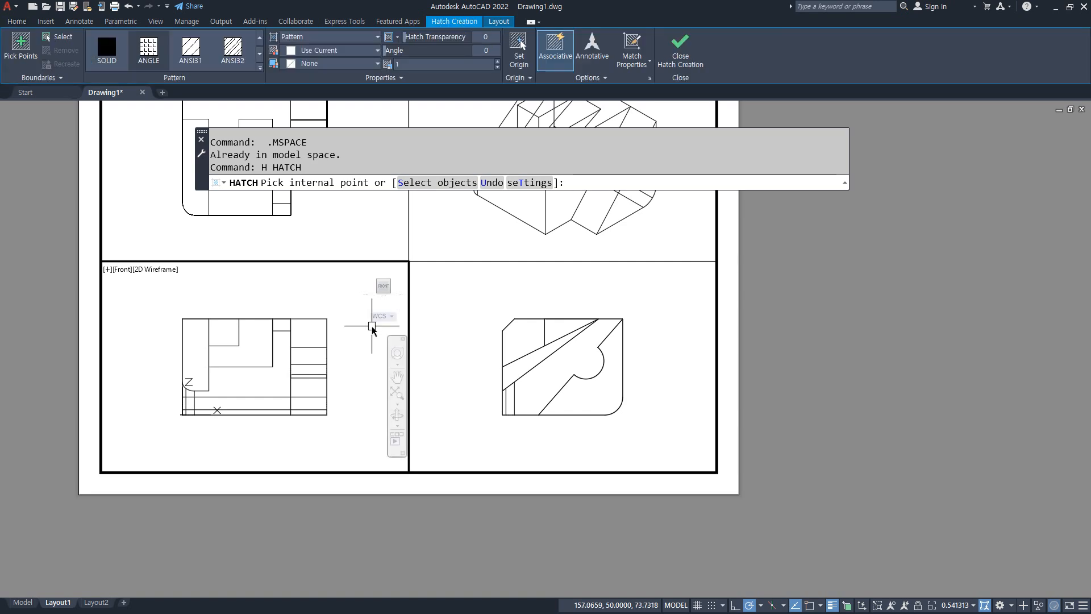
pyautogui.press('Escape')
pyautogui.press('Escape')
# - Set the Front view viewport's visual style to Hidden with SHADEMODE
pyautogui.write('sha')
pyautogui.press('Return')
pyautogui.write('h')
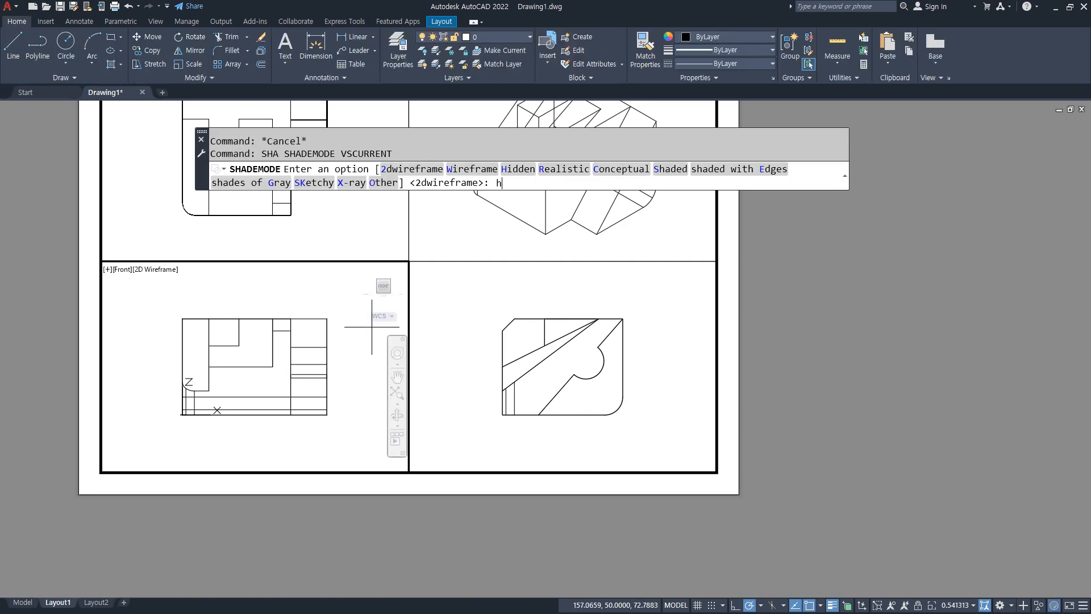
pyautogui.press('Return')
# - Set the Right view viewport's visual style to Hidden with SHADEMODE and return to paper space
pyautogui.click(452, 317)
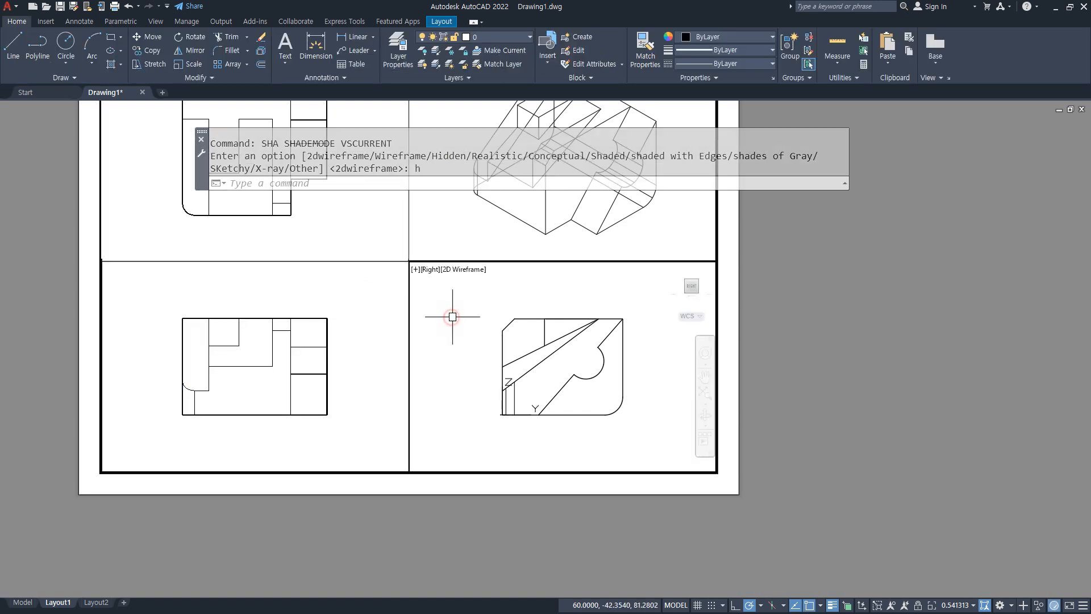
pyautogui.press('Return')
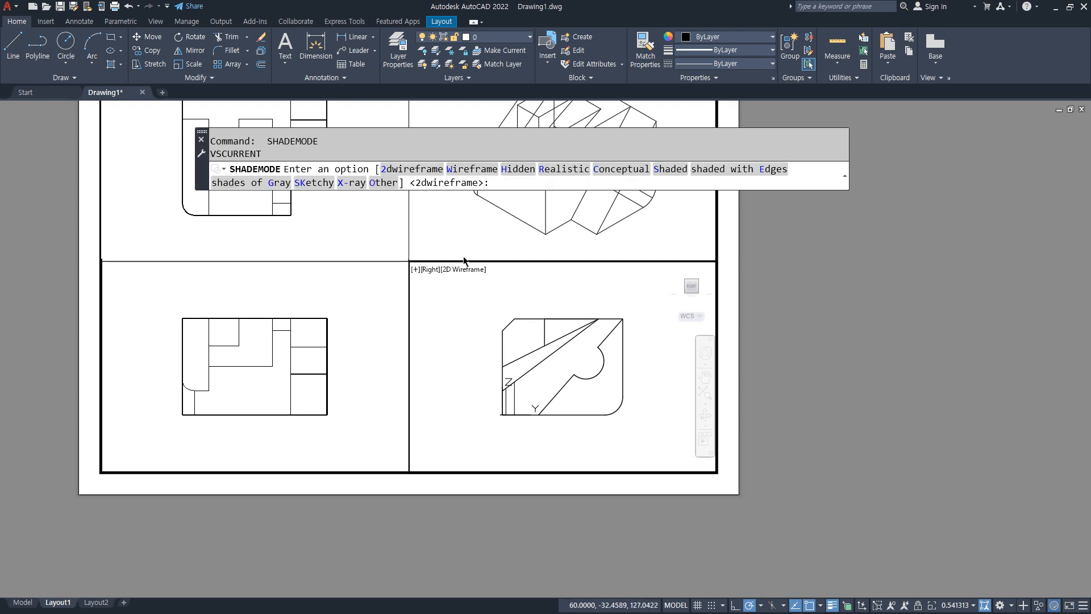
pyautogui.write('h')
pyautogui.press('Return')
pyautogui.doubleClick(847, 380)
# - Set the SE Isometric viewport's visual style to Conceptual with SHADEMODE and return to paper space
pyautogui.moveTo(625, 200); pyautogui.dragTo(635, 351, button='middle')
pyautogui.doubleClick(482, 278)
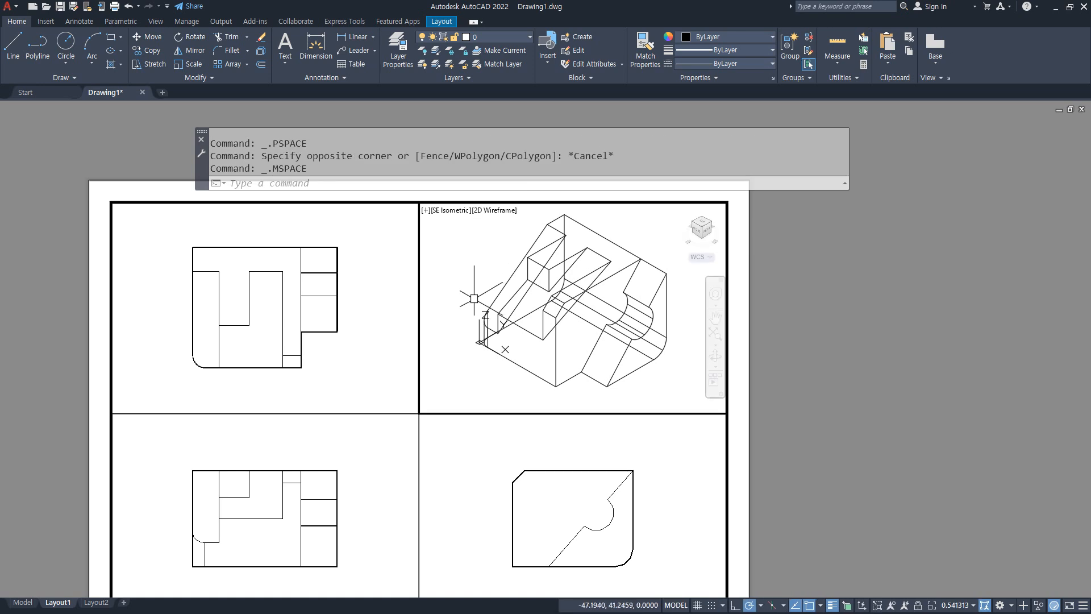
pyautogui.doubleClick(484, 254)
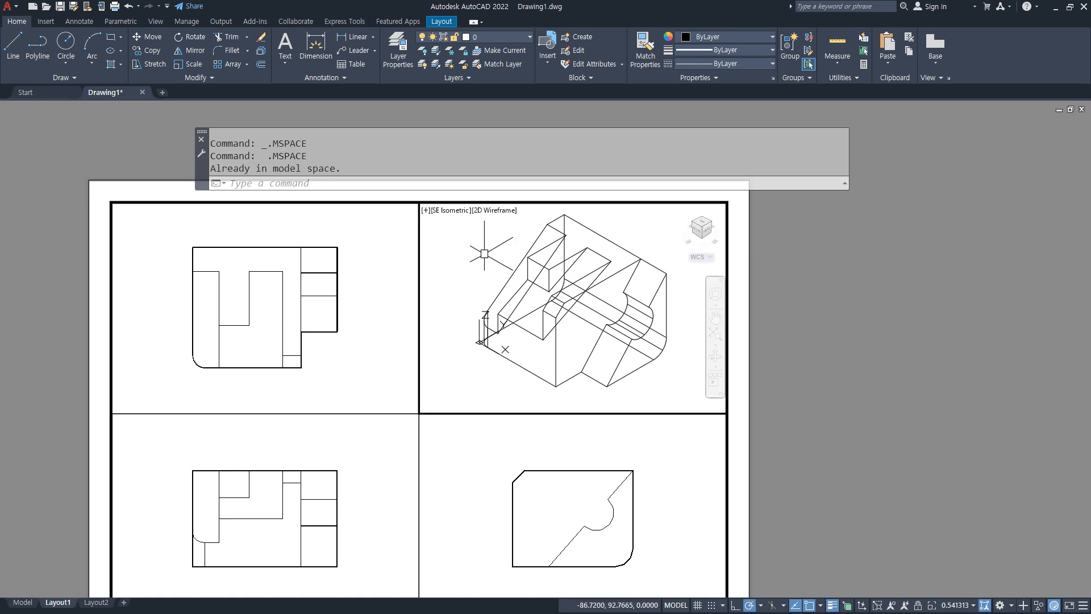
pyautogui.click(487, 253)
pyautogui.click(463, 299)
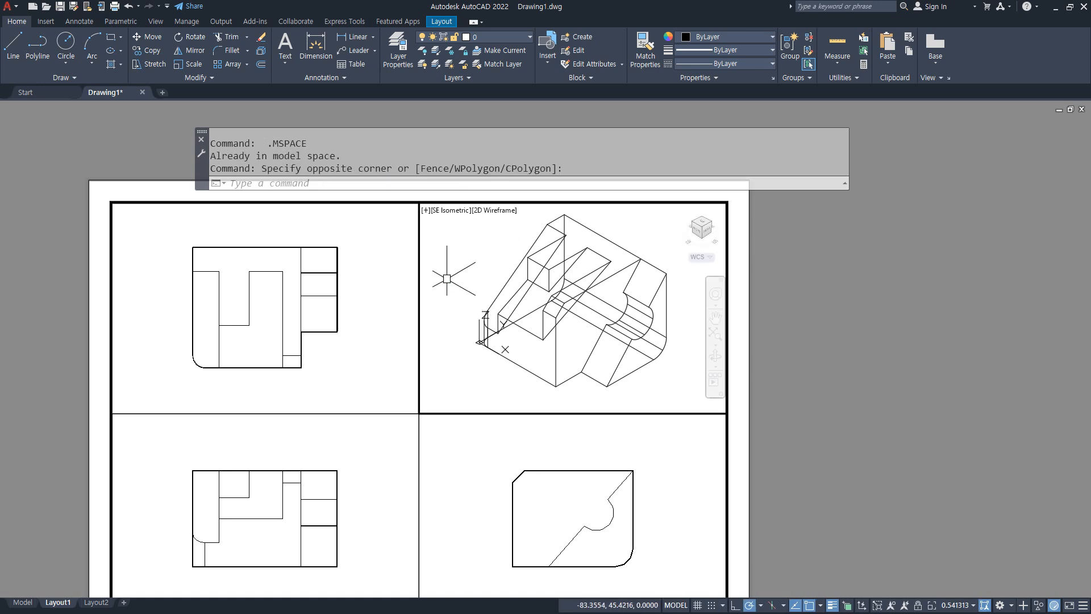
pyautogui.write('sha')
pyautogui.press('Return')
pyautogui.write('c')
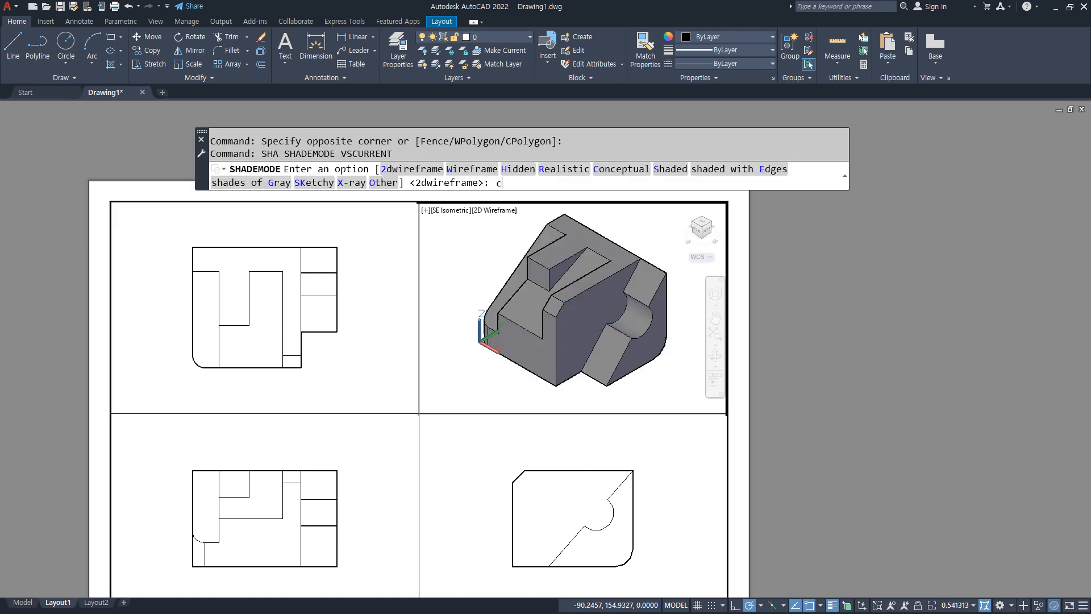
pyautogui.press('Return')
pyautogui.doubleClick(870, 380)
pyautogui.scroll(-2, 869, 380)
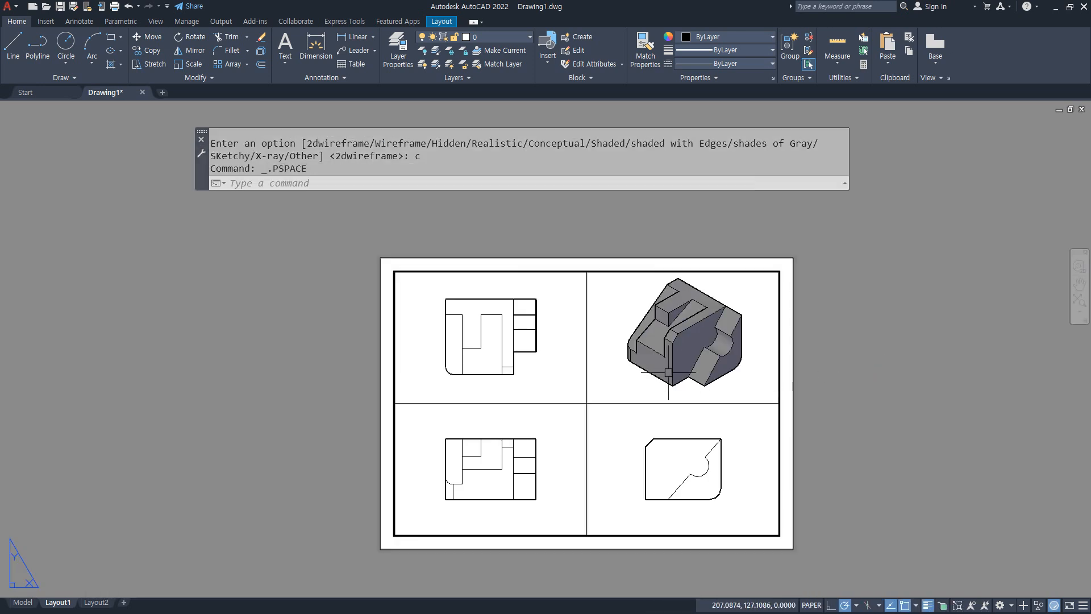
pyautogui.moveTo(668, 373); pyautogui.dragTo(481, 341, button='middle')
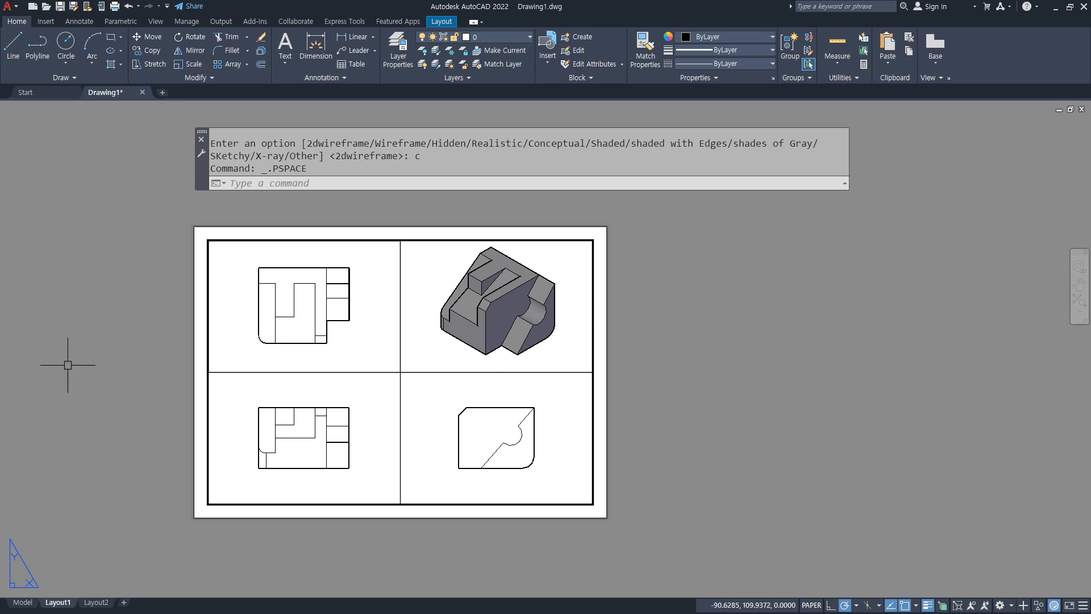
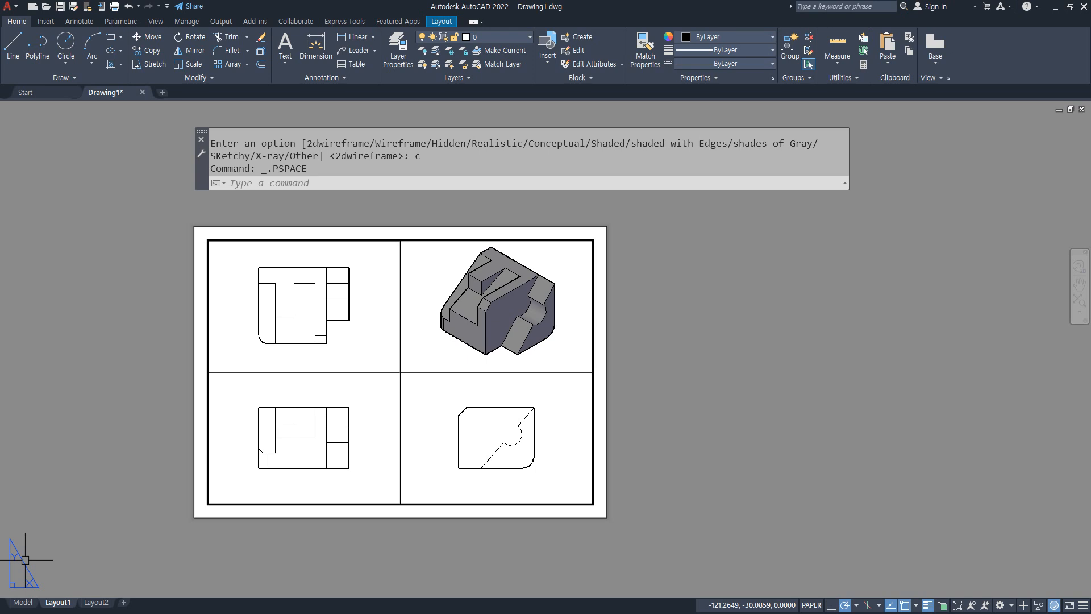
# - Switch to Notepad to review the solid modeling command notes and return to AutoCAD
pyautogui.hotkey('alt', 'Tab')
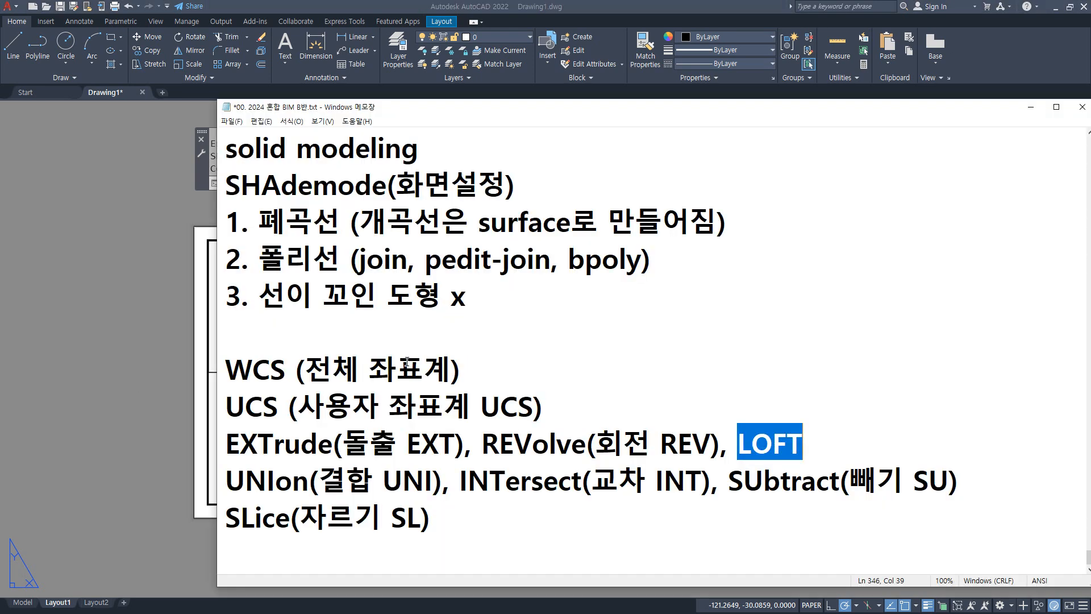
pyautogui.moveTo(458, 103); pyautogui.dragTo(448, 60)
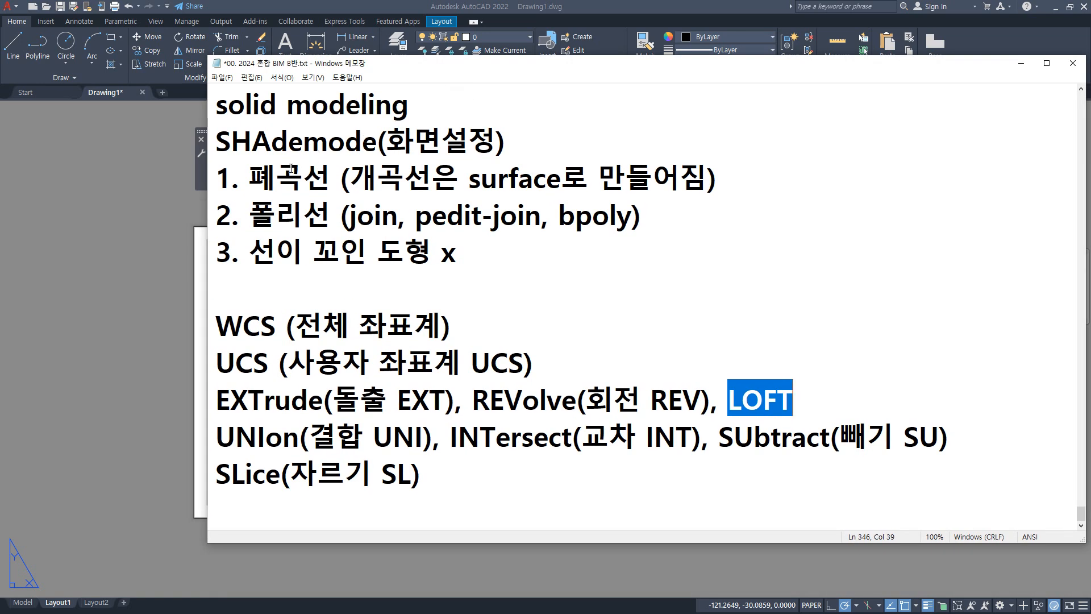
pyautogui.click(160, 220)
pyautogui.click(342, 184)
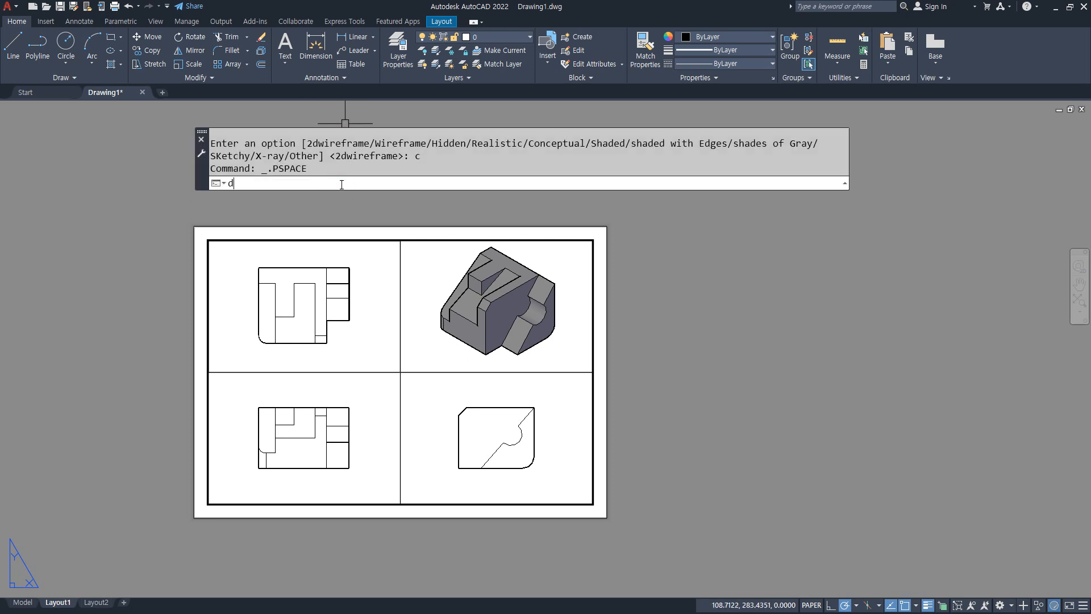
pyautogui.write('Di')
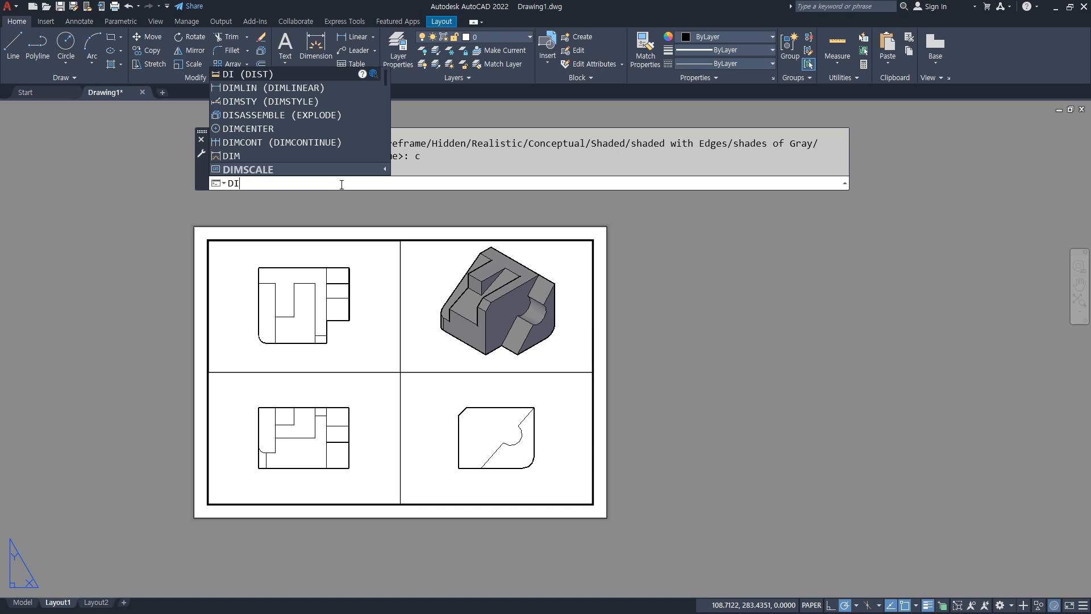
pyautogui.write('s')
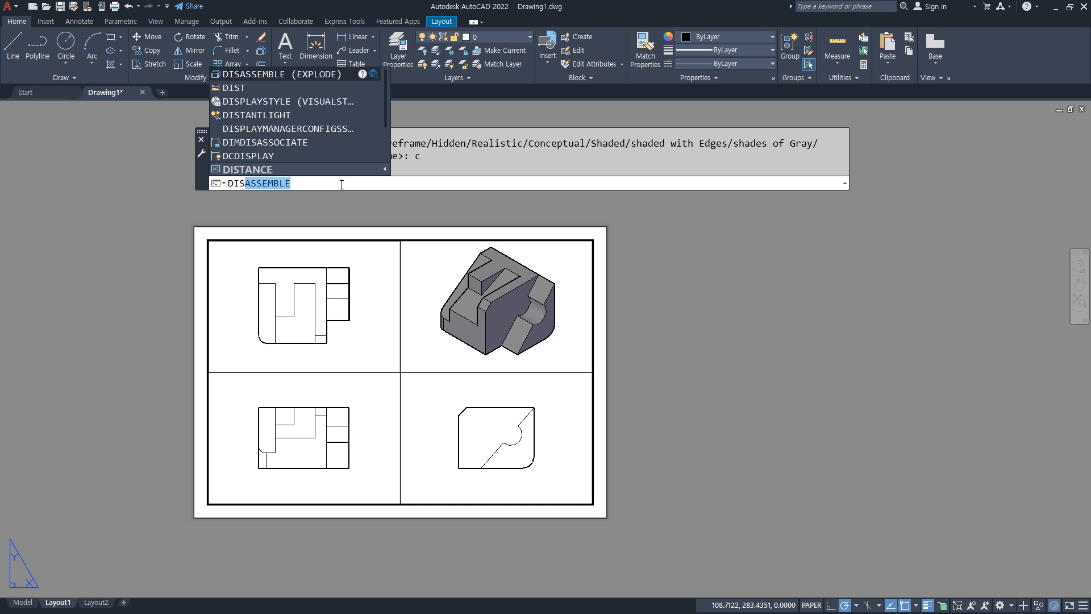
pyautogui.write('p')
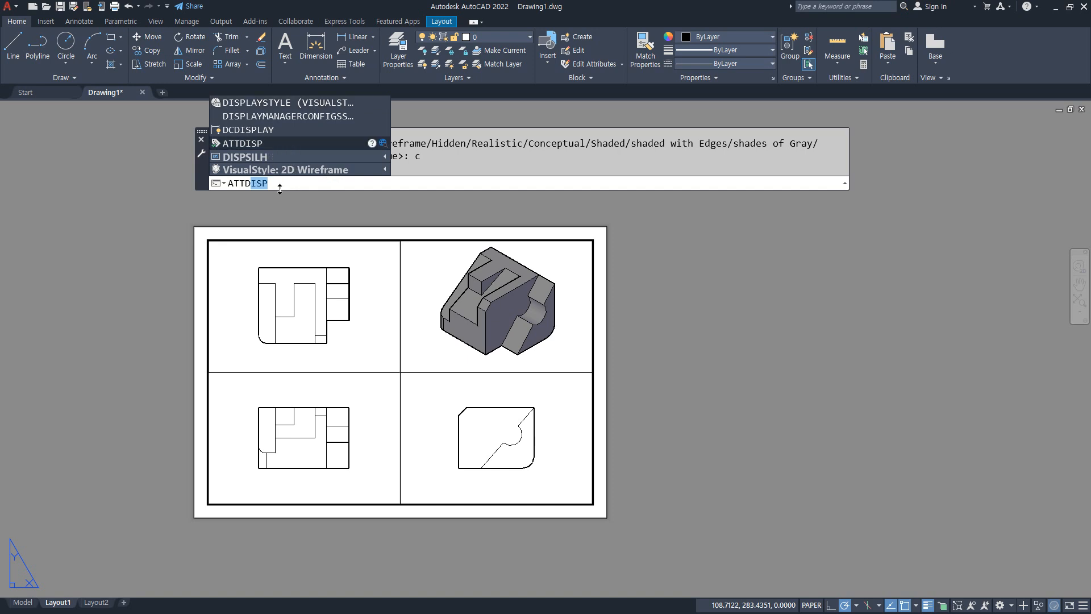
pyautogui.press('Escape')
pyautogui.press('Escape')
pyautogui.press('Escape')
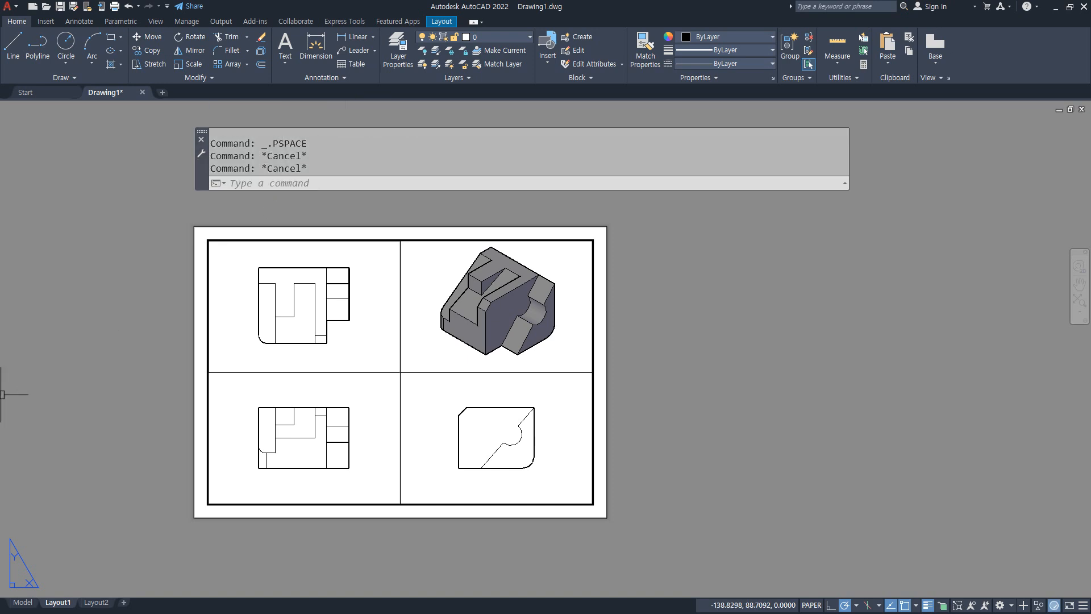
# - Switch to the Notepad command notes and add the line "displaystyle" below the SLice entry
pyautogui.hotkey('alt', 'Tab')
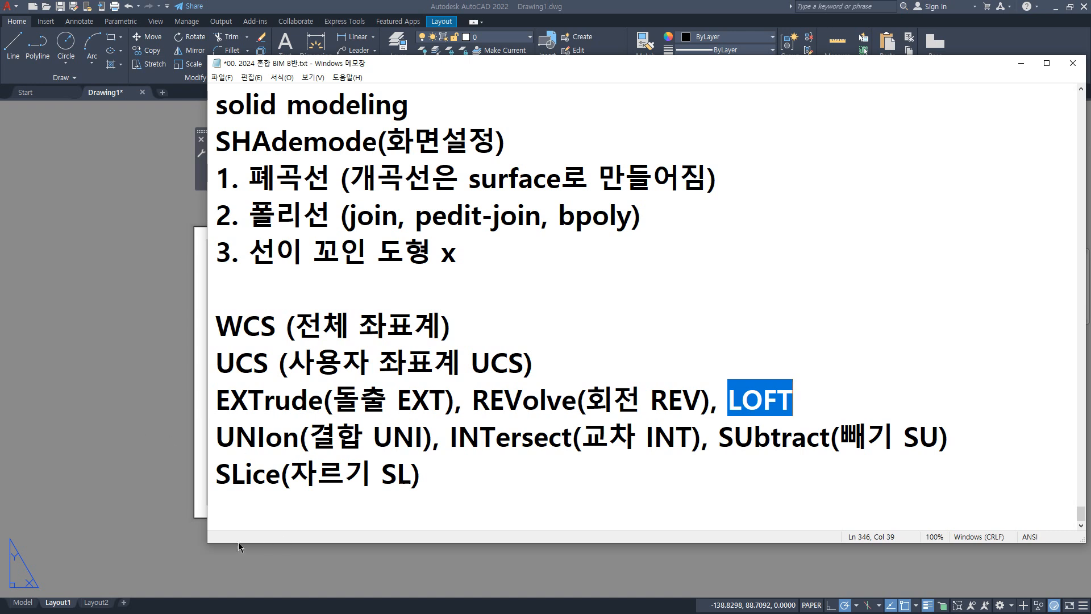
pyautogui.click(236, 508)
pyautogui.write('dis')
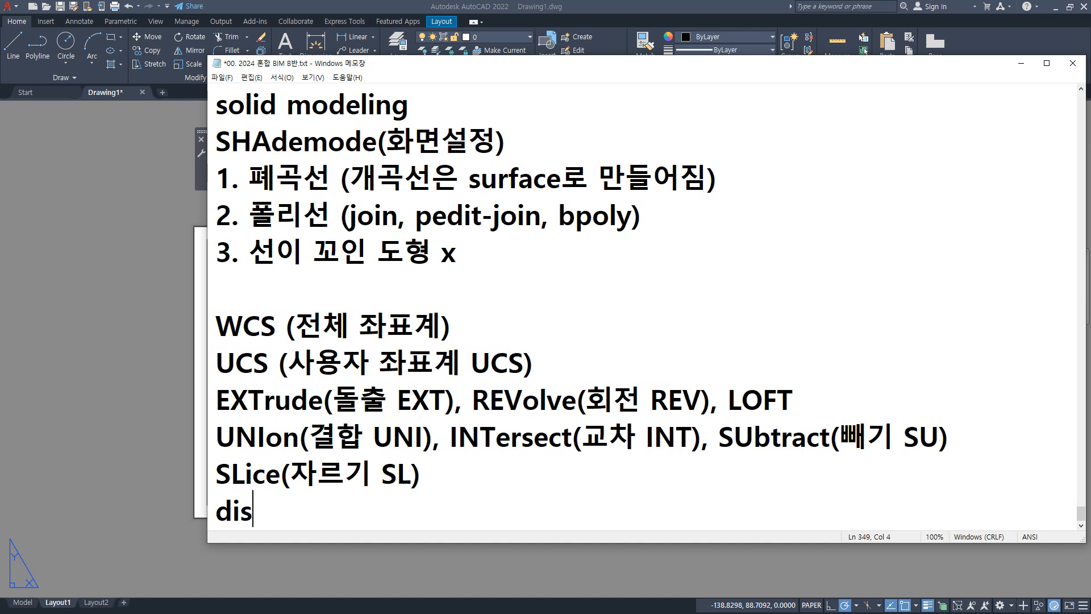
pyautogui.write('plays')
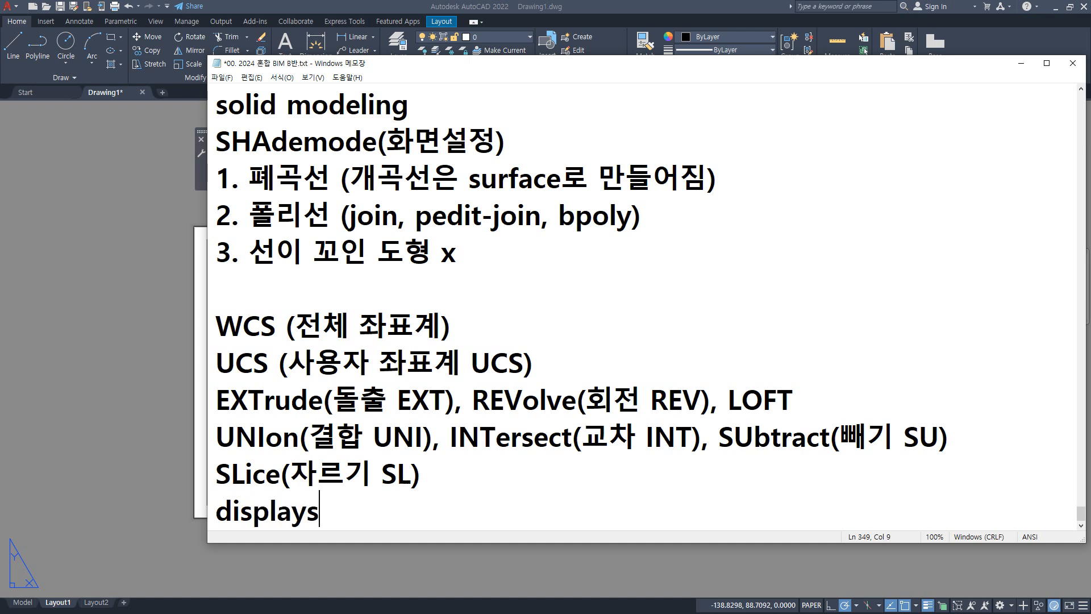
pyautogui.write('tyle')
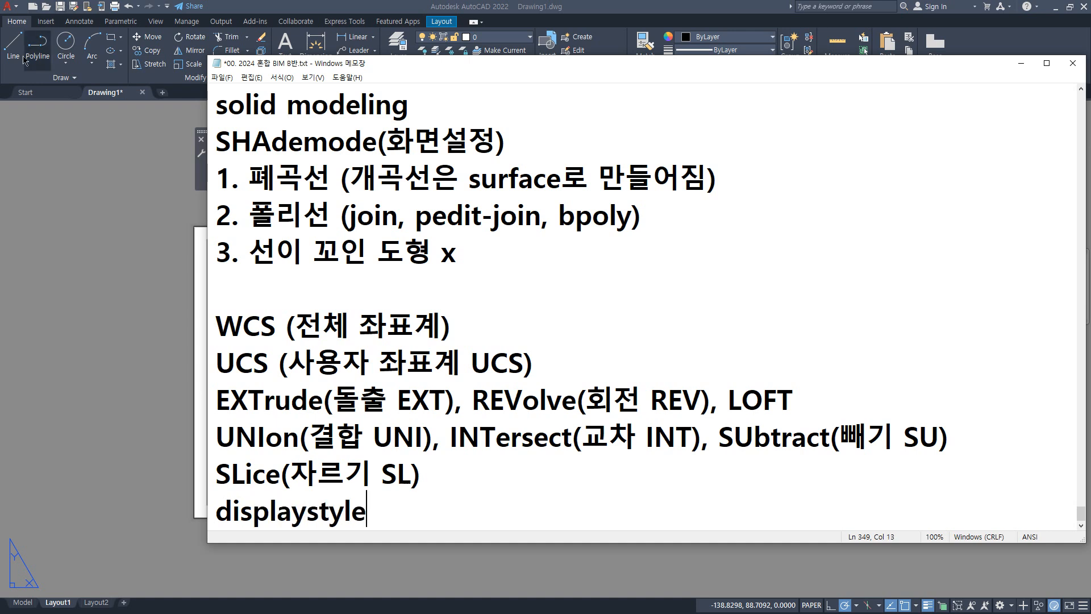
# - Return to AutoCAD and open the Visual Styles Manager with the DISPLAYSTYLE command
pyautogui.click(103, 250)
pyautogui.click(325, 179)
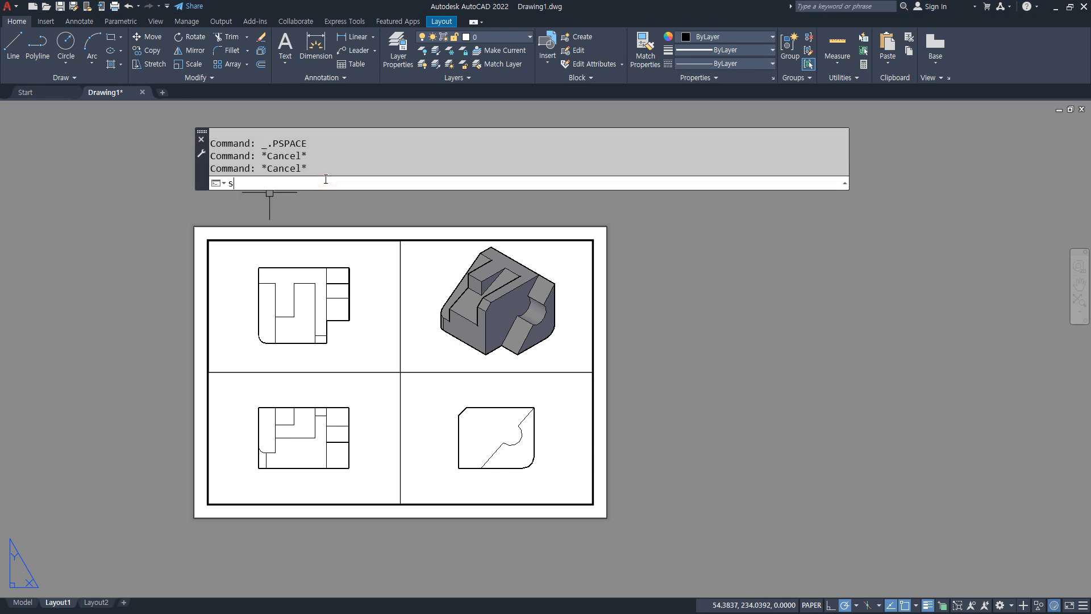
pyautogui.write('DIsPLAYSTYLE')
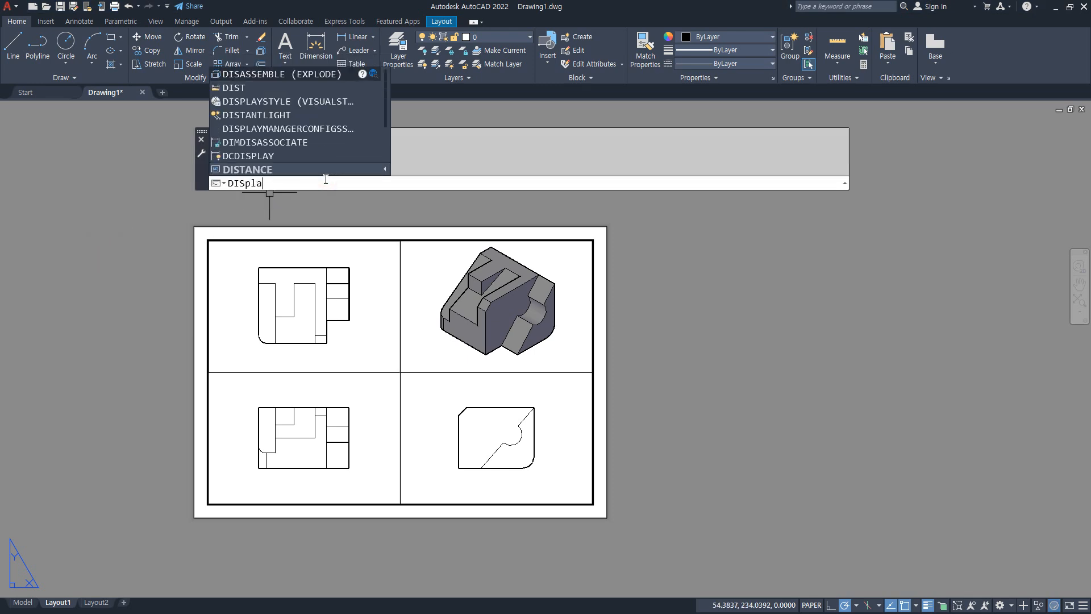
pyautogui.press('Escape')
pyautogui.press('Escape')
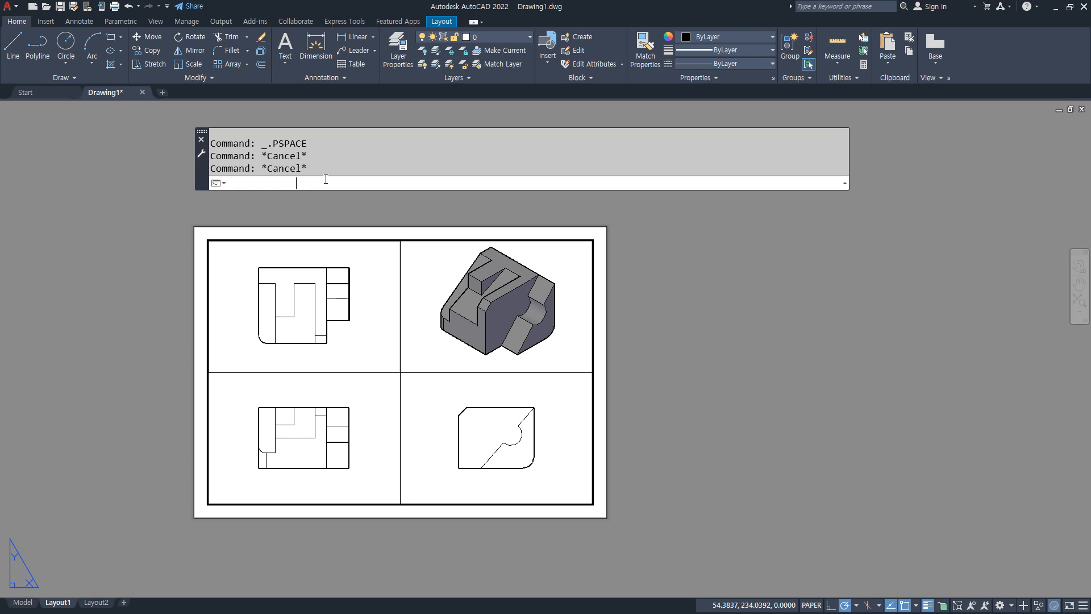
pyautogui.press('Return')
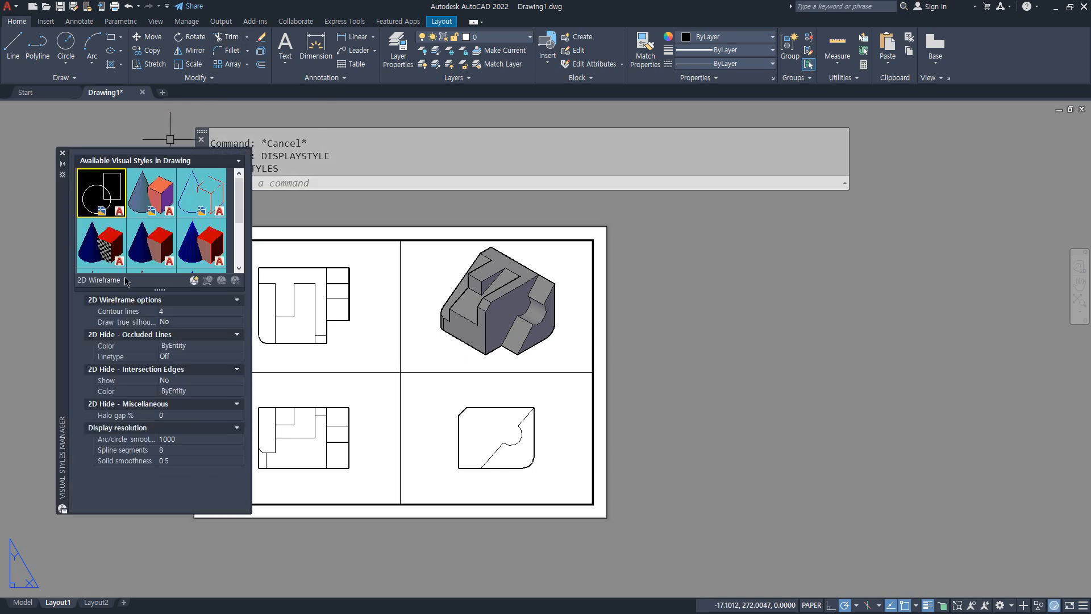
# - Examine the available visual styles one by one, from 2D Wireframe and Conceptual through Wireframe and X-Ray
pyautogui.moveTo(267, 317); pyautogui.dragTo(418, 292, button='middle')
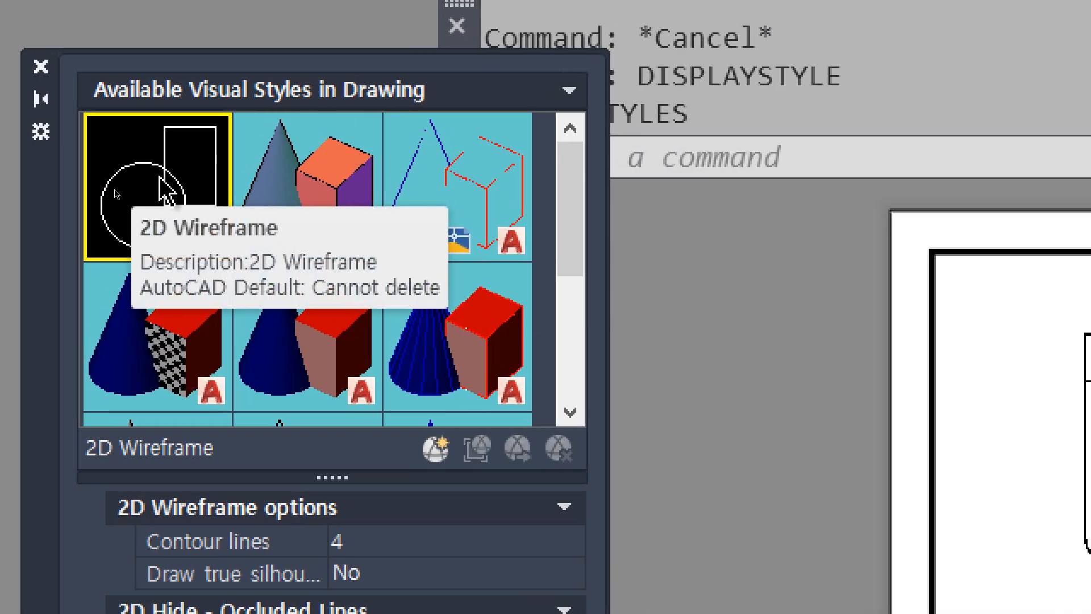
pyautogui.click(295, 174)
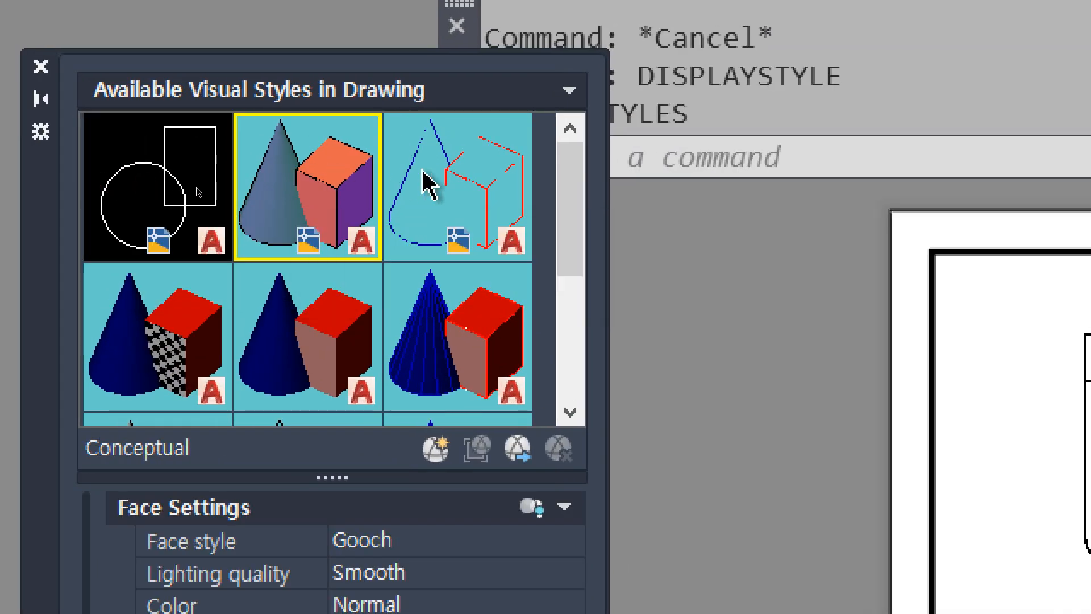
pyautogui.click(480, 183)
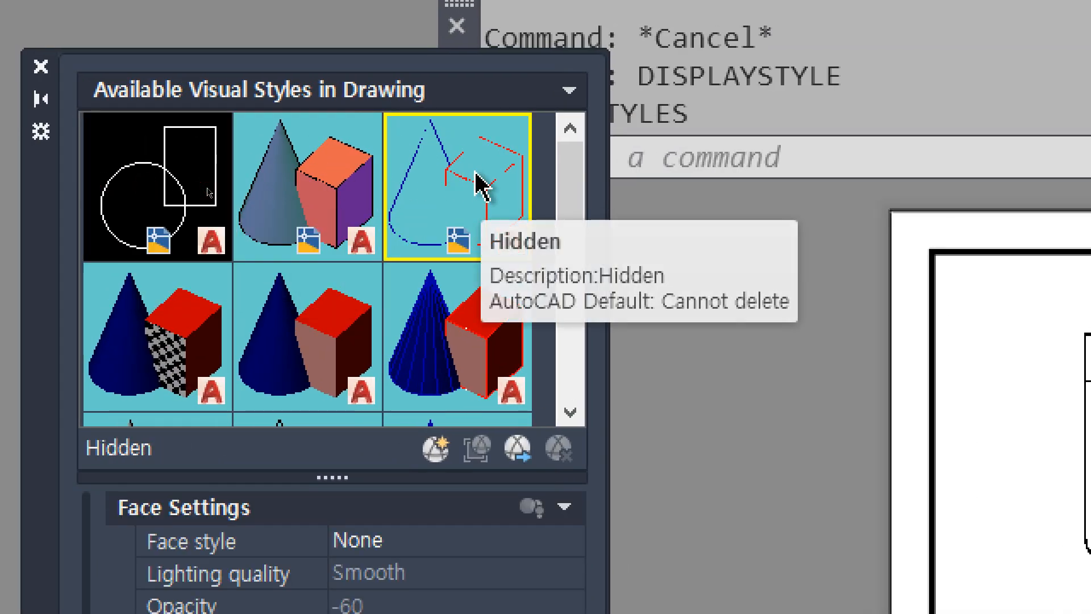
pyautogui.click(148, 327)
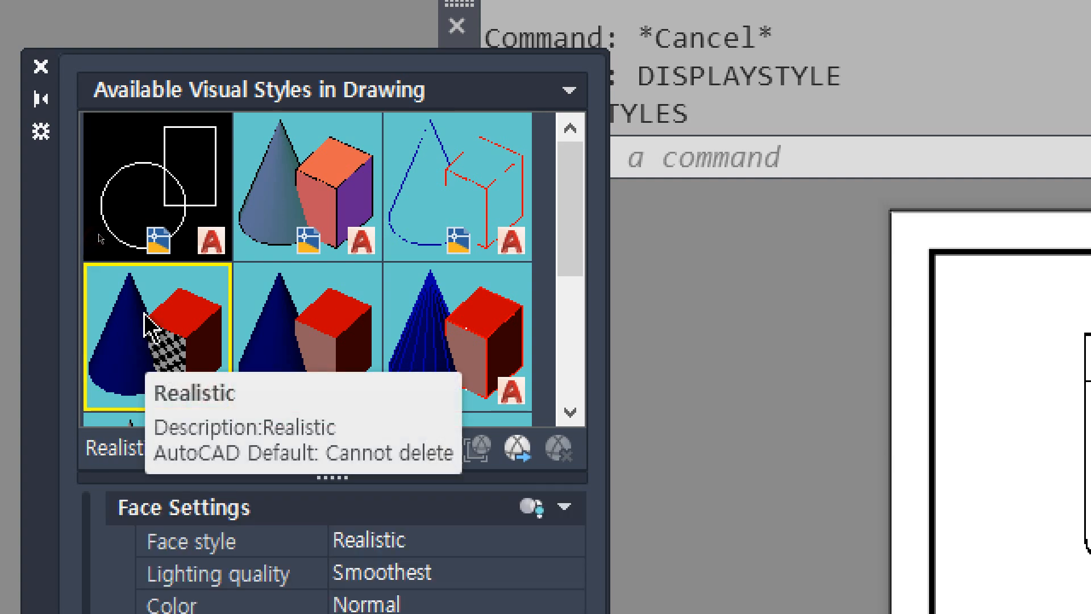
pyautogui.click(340, 340)
pyautogui.click(428, 334)
pyautogui.scroll(-1, 130, 383)
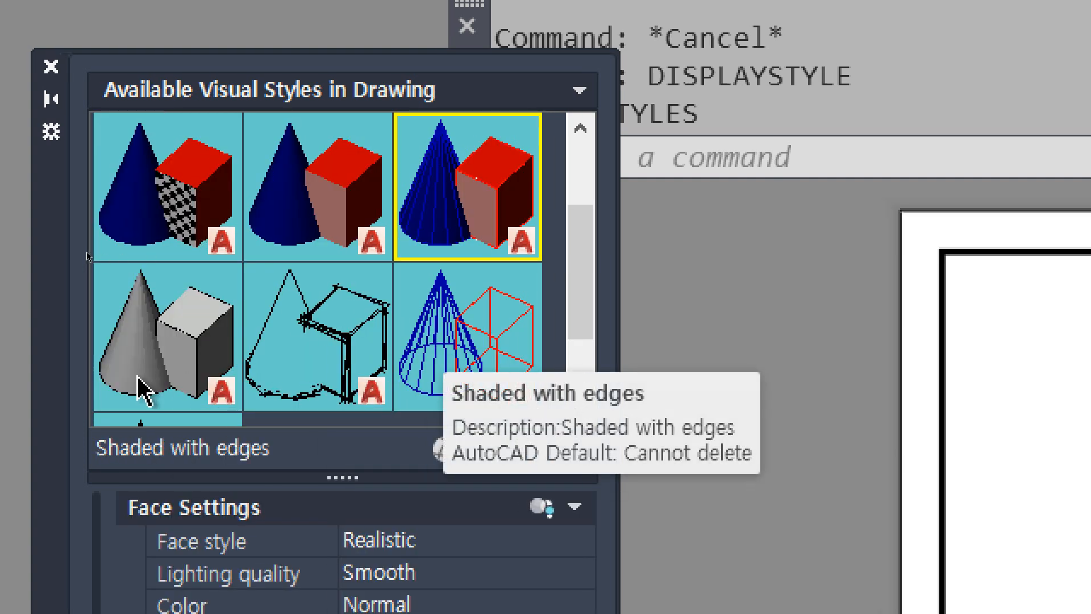
pyautogui.click(151, 318)
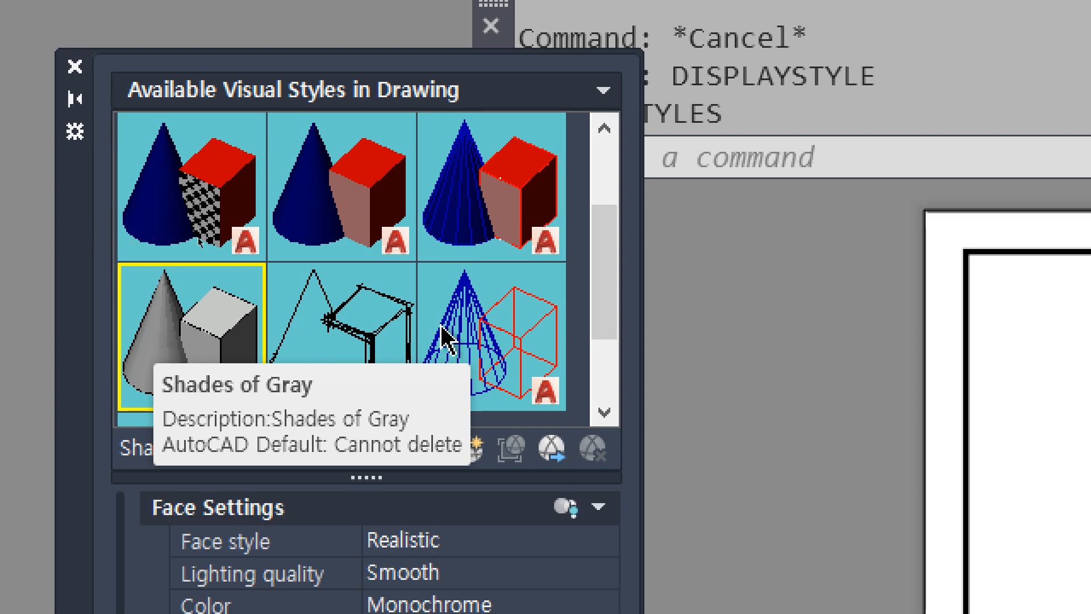
pyautogui.click(517, 333)
pyautogui.scroll(-1, 513, 329)
pyautogui.click(208, 364)
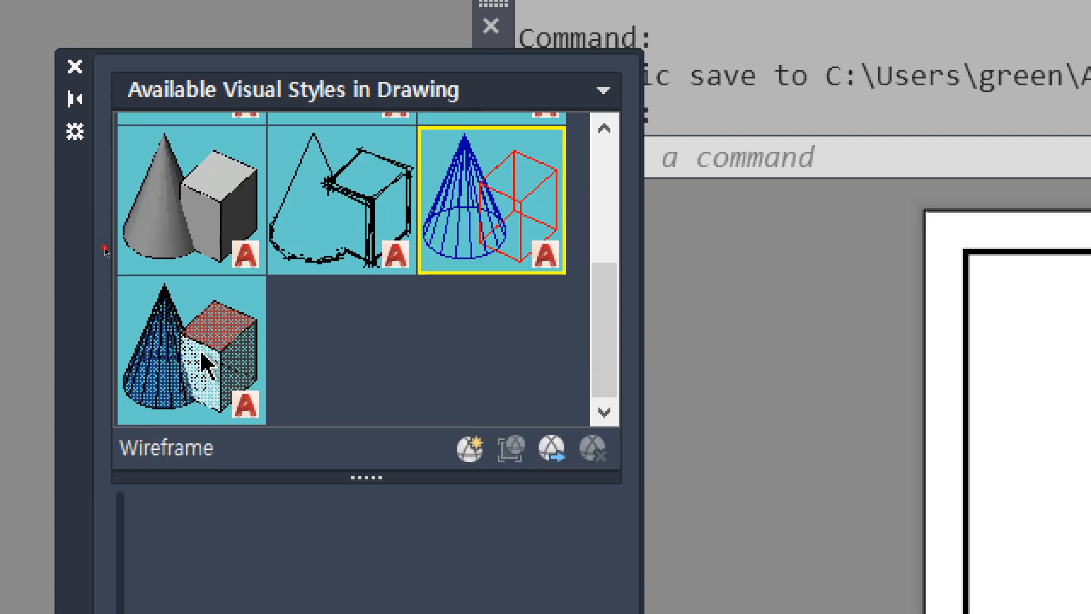
pyautogui.scroll(2, 577, 358)
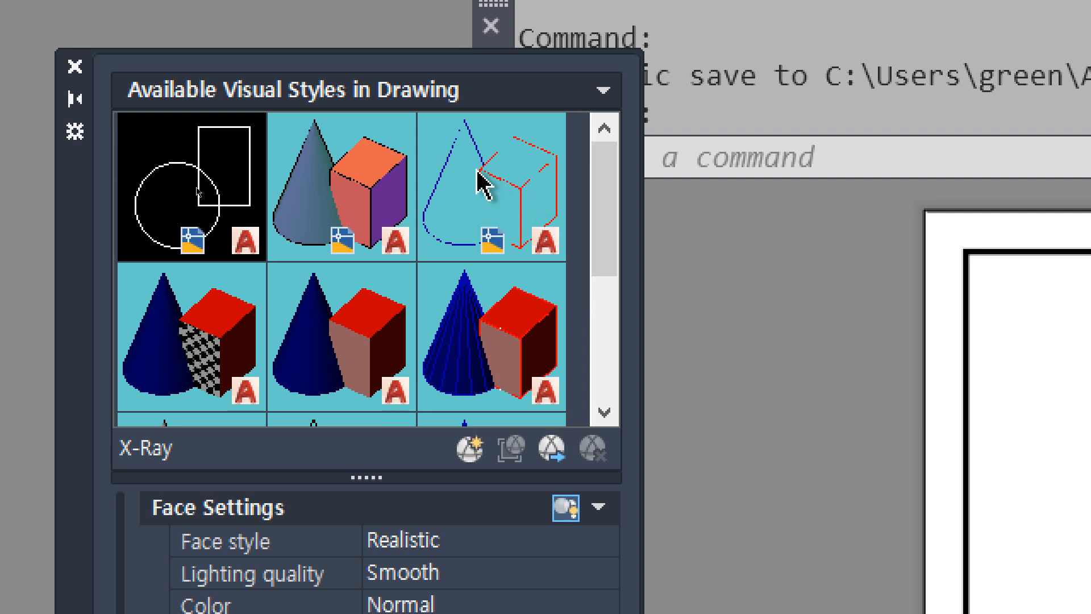
# - Set Show under Occluded Edges to Yes for the Hidden visual style
pyautogui.click(481, 179)
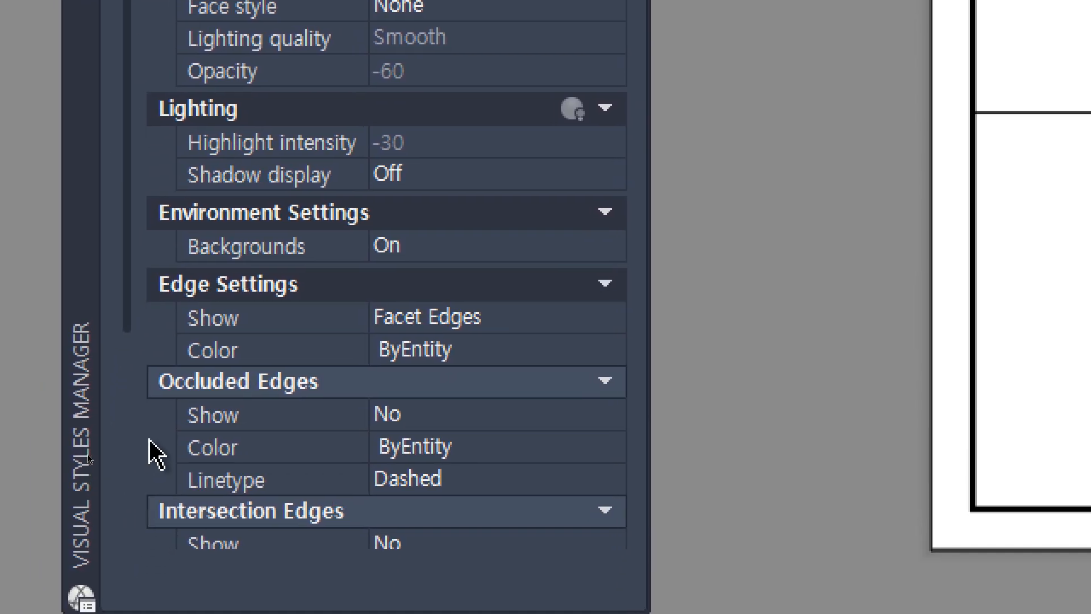
pyautogui.click(480, 423)
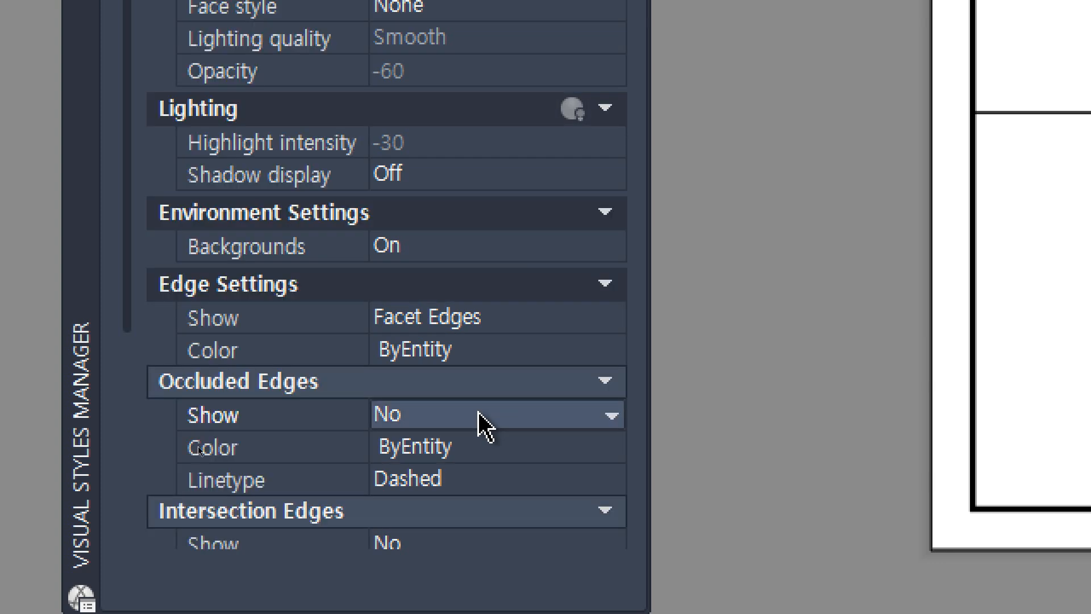
pyautogui.click(490, 424)
pyautogui.click(455, 446)
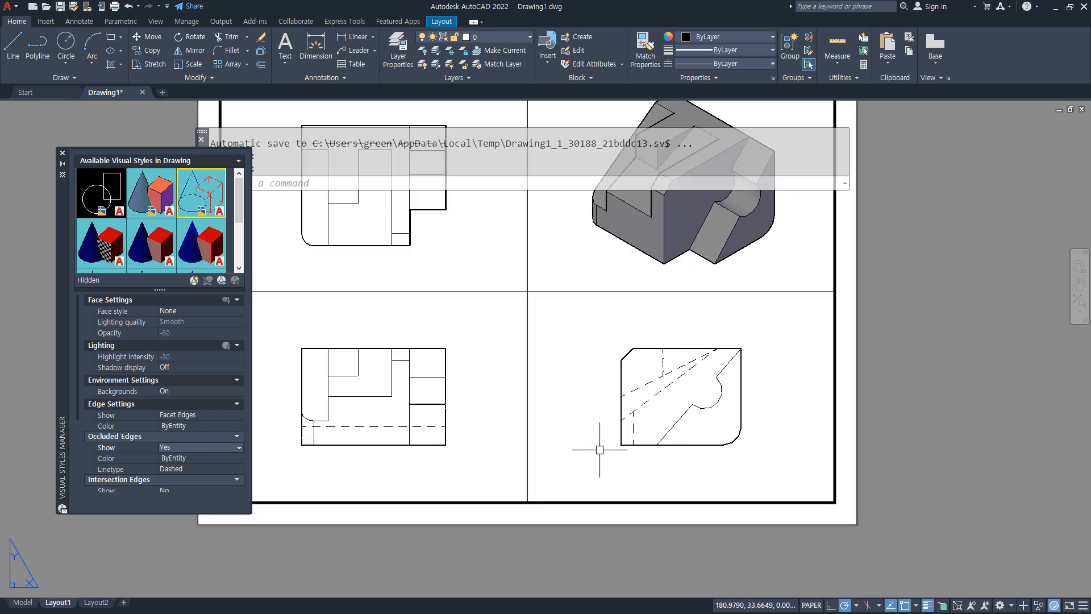
pyautogui.moveTo(521, 377); pyautogui.dragTo(558, 436, button='middle')
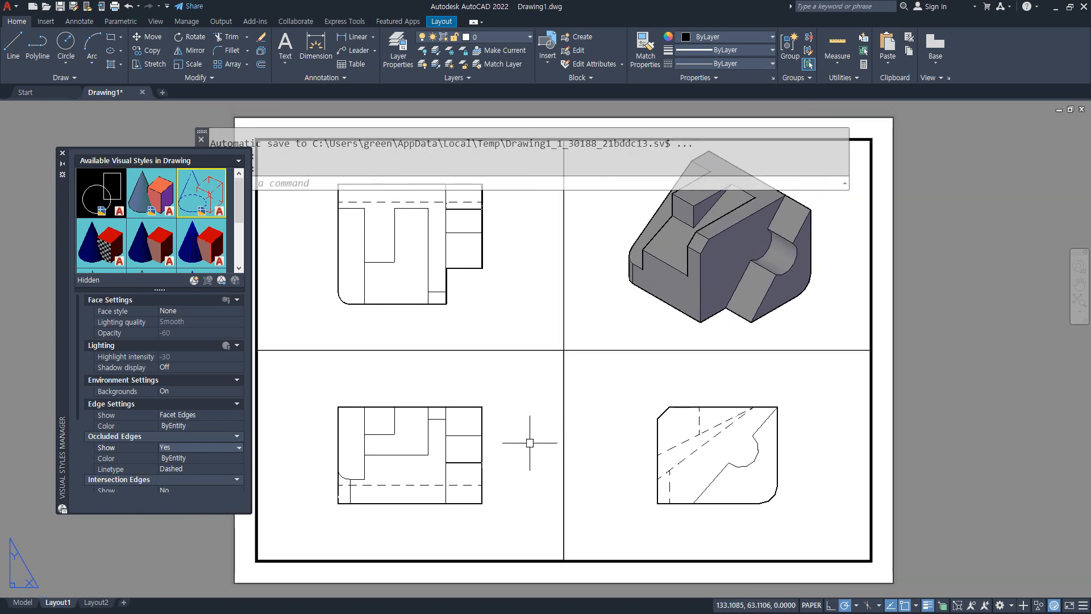
# - Set the linetype scale factor to 0.5 with LTSCALE and check the dashed hidden lines in the viewports
pyautogui.write('lts')
pyautogui.press('Return')
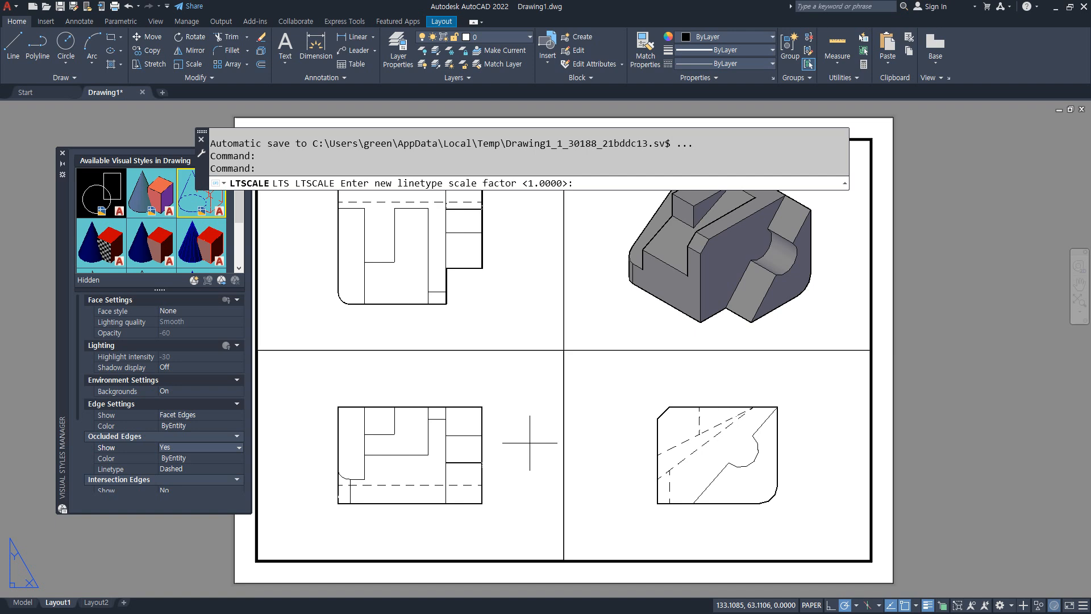
pyautogui.write('0.5')
pyautogui.press('Return')
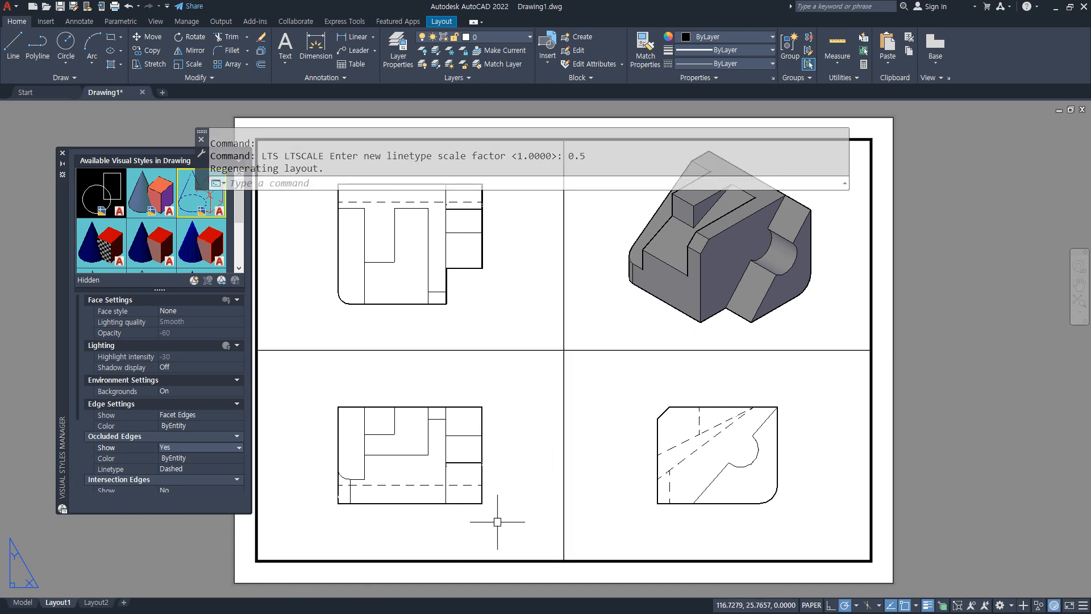
pyautogui.scroll(2, 674, 471)
pyautogui.scroll(-2, 585, 496)
pyautogui.moveTo(573, 495); pyautogui.dragTo(455, 473, button='middle')
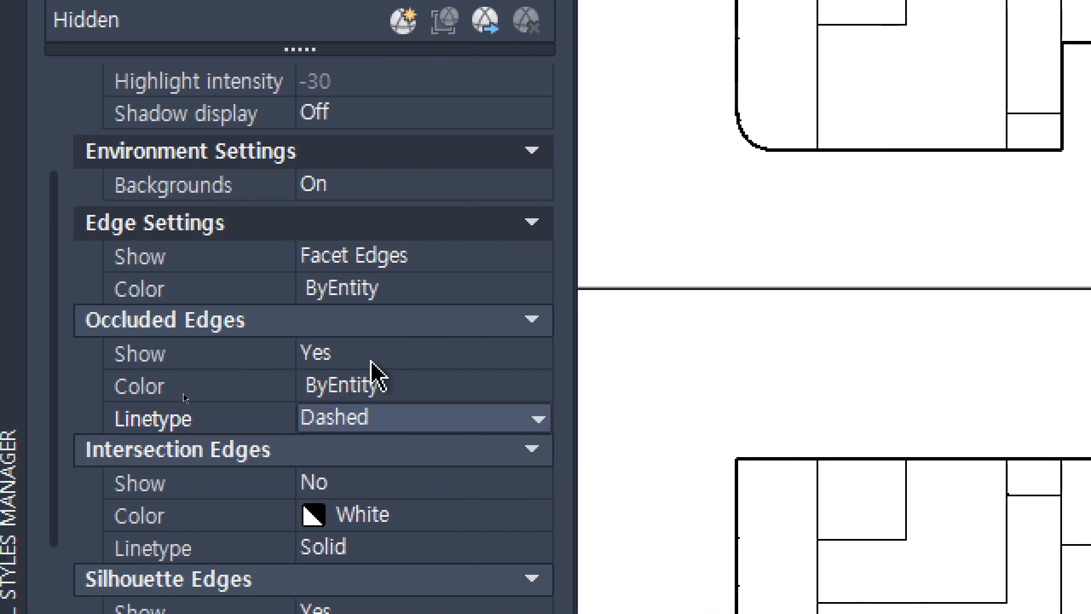
# - Set the Hidden style's occluded edge linetype to Dotted, inspect the Right view viewport and return to paper space
pyautogui.click(409, 418)
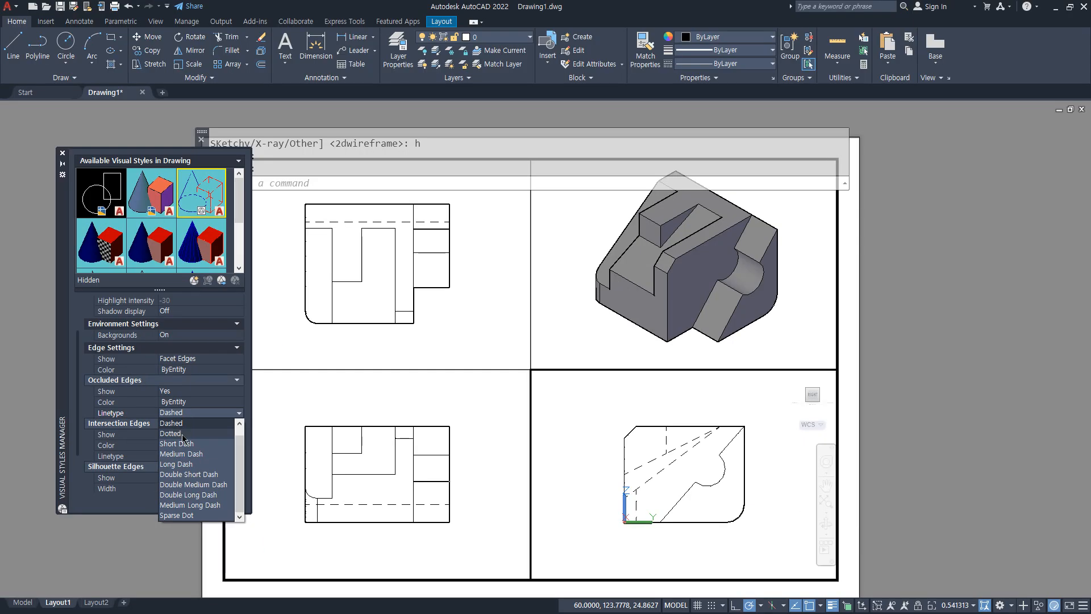
pyautogui.click(182, 436)
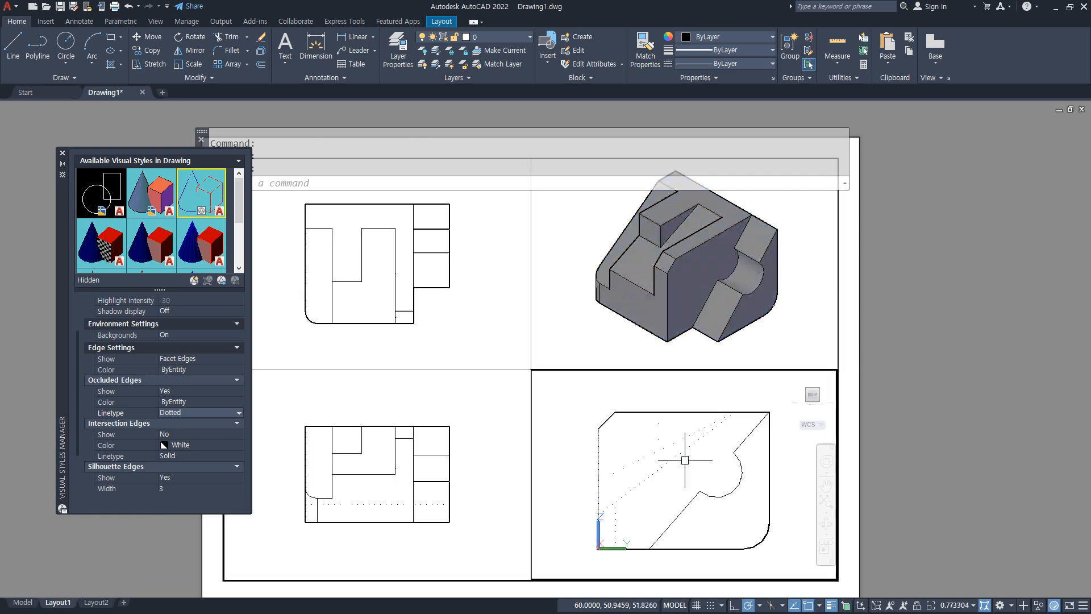
pyautogui.scroll(4, 683, 460)
pyautogui.scroll(-3, 684, 460)
pyautogui.doubleClick(909, 450)
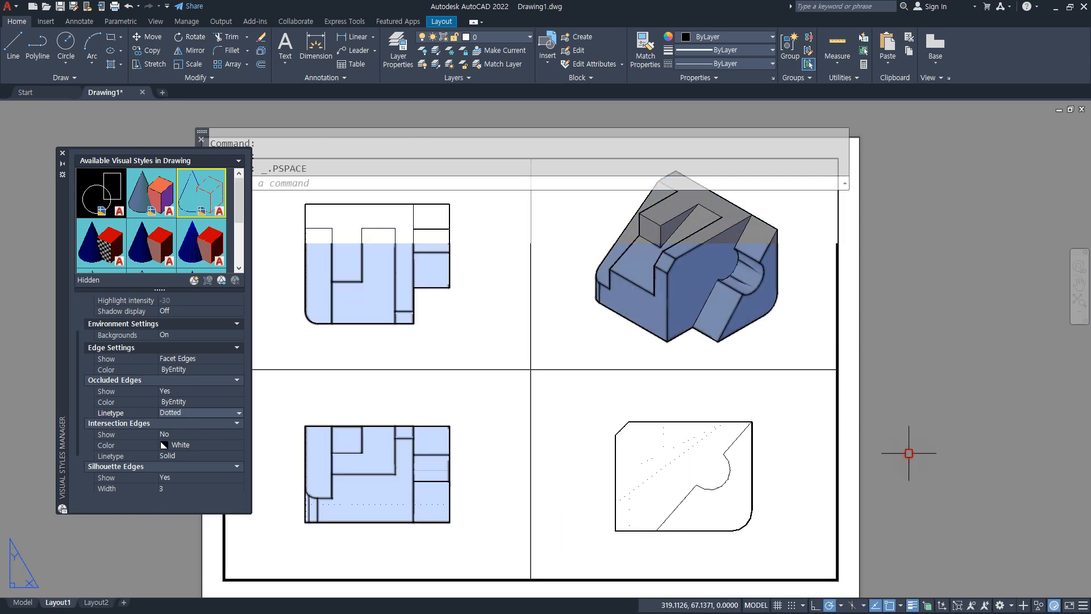
pyautogui.scroll(4, 661, 450)
pyautogui.scroll(-4, 658, 445)
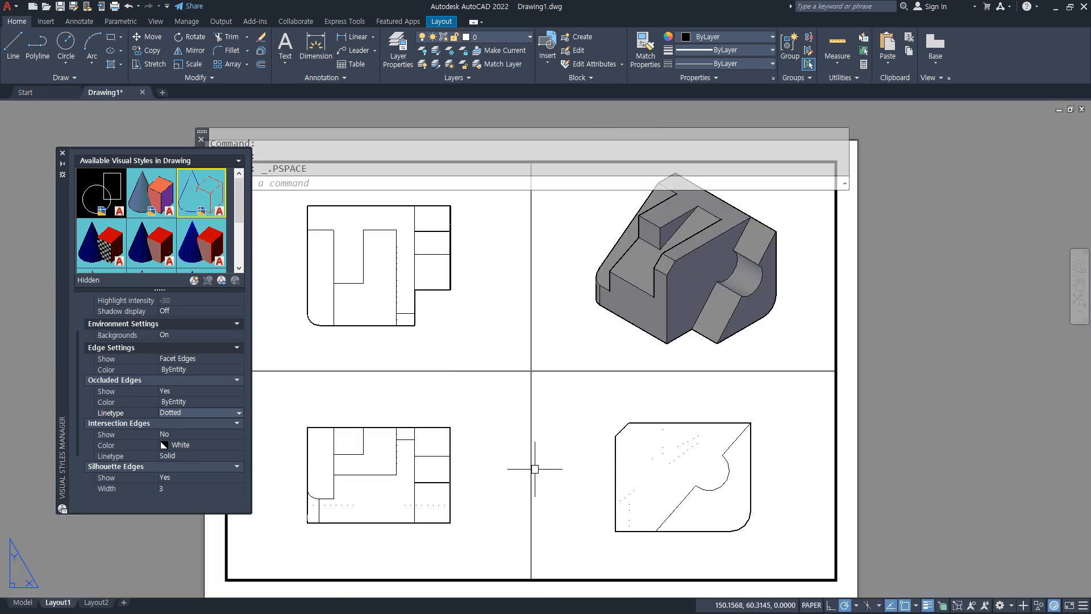
# - Try the Short Dash, Medium Dash, Long Dash, Double Short Dash and Double Medium Dash linetypes for the Hidden style's occluded edges
pyautogui.click(214, 415)
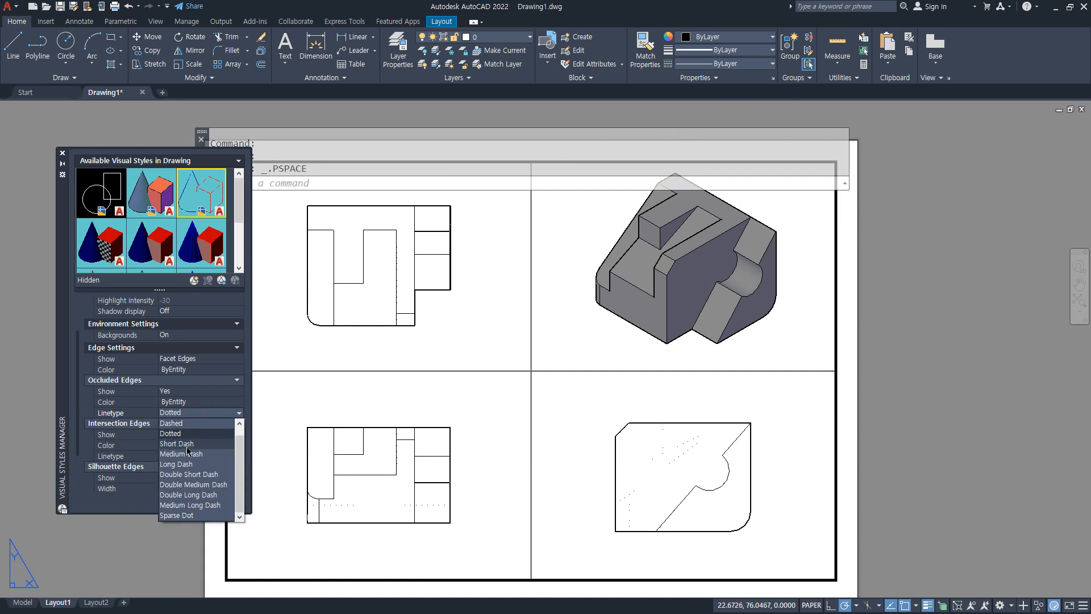
pyautogui.click(187, 446)
pyautogui.click(197, 414)
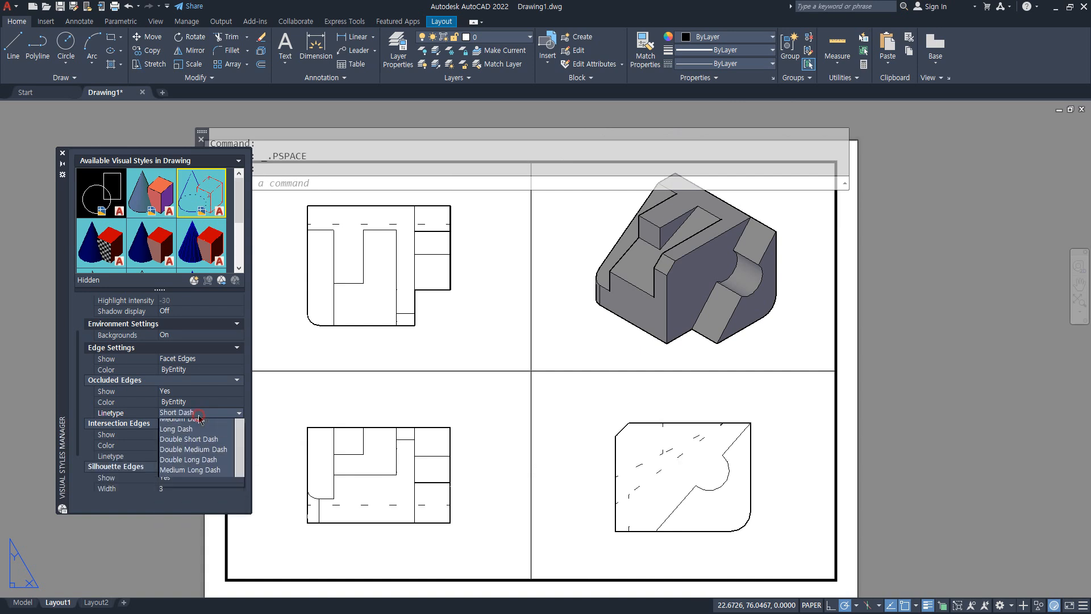
pyautogui.click(189, 454)
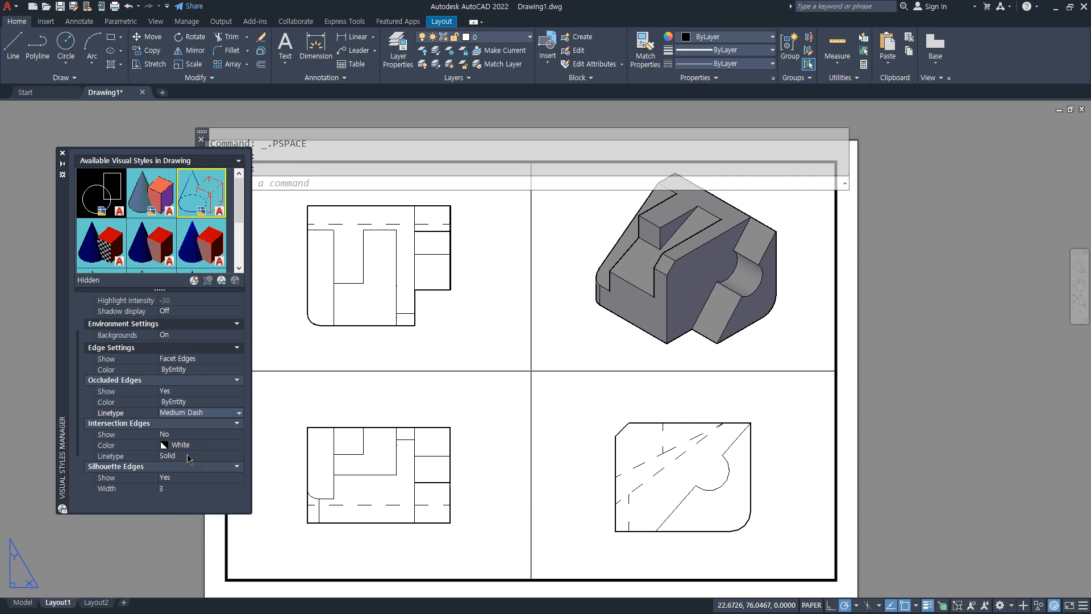
pyautogui.click(196, 414)
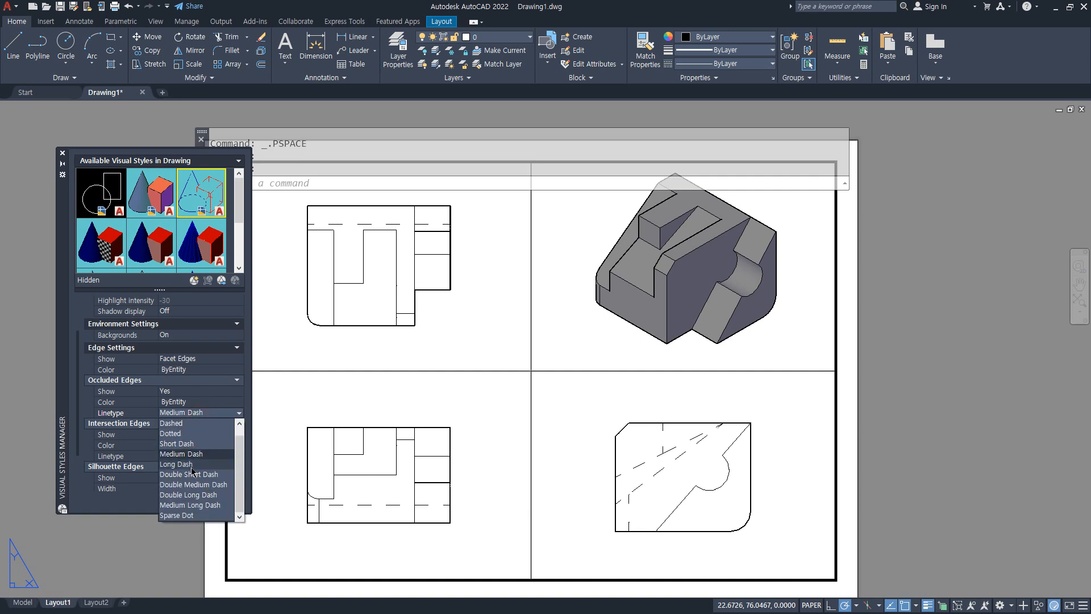
pyautogui.click(191, 465)
pyautogui.click(213, 414)
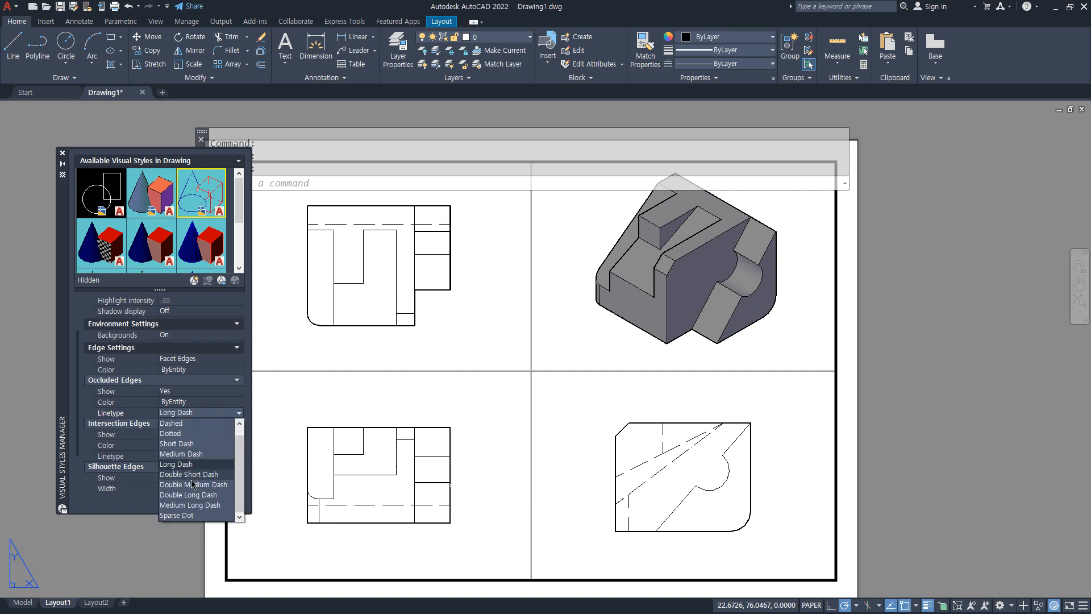
pyautogui.click(193, 473)
pyautogui.click(206, 413)
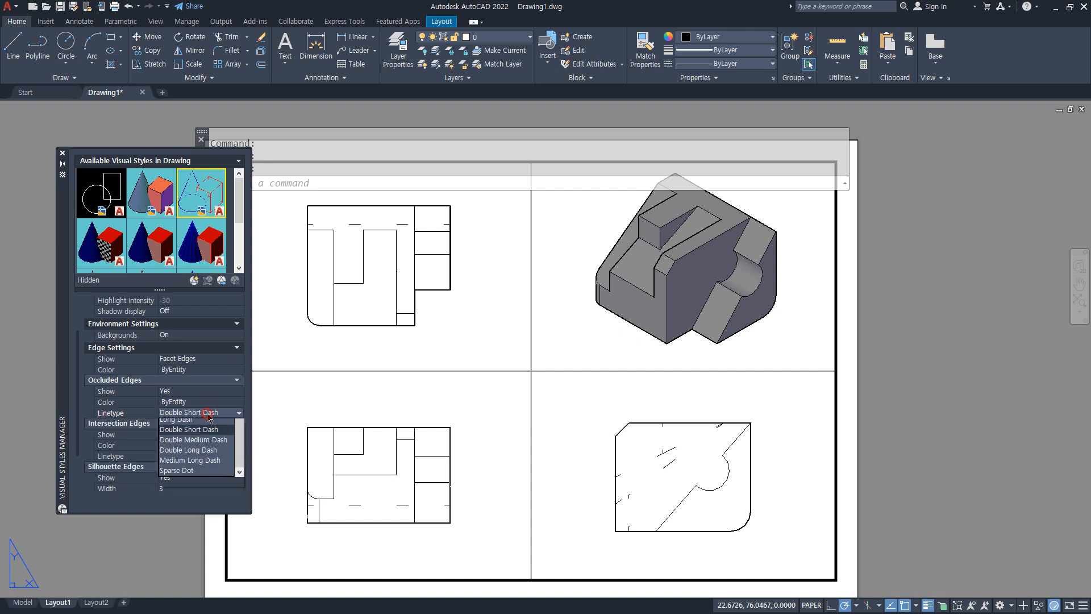
pyautogui.click(196, 485)
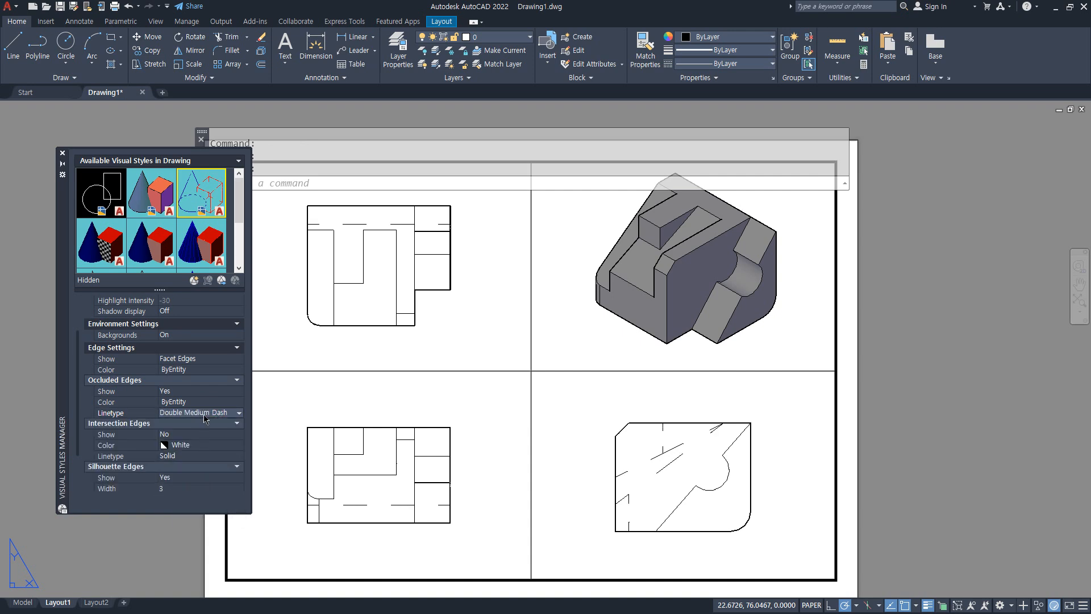
# - Try the remaining linetypes for the Hidden style's occluded edges, including Sparse Dot, and set the linetype to Dashed
pyautogui.scroll(-1, 203, 416)
pyautogui.scroll(-1, 204, 415)
pyautogui.click(204, 416)
pyautogui.scroll(2, 208, 445)
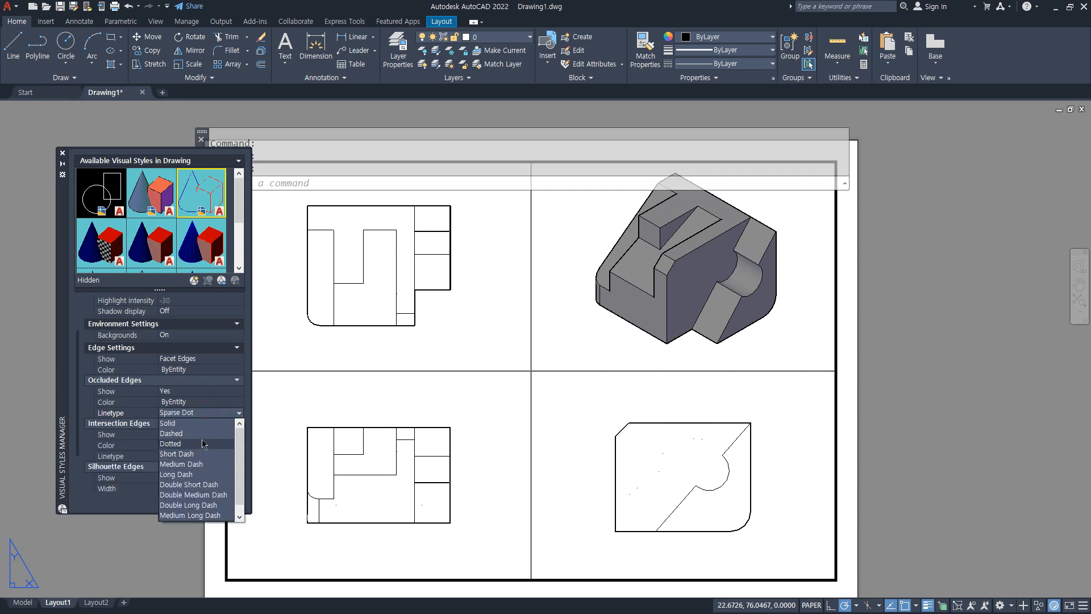
pyautogui.click(185, 433)
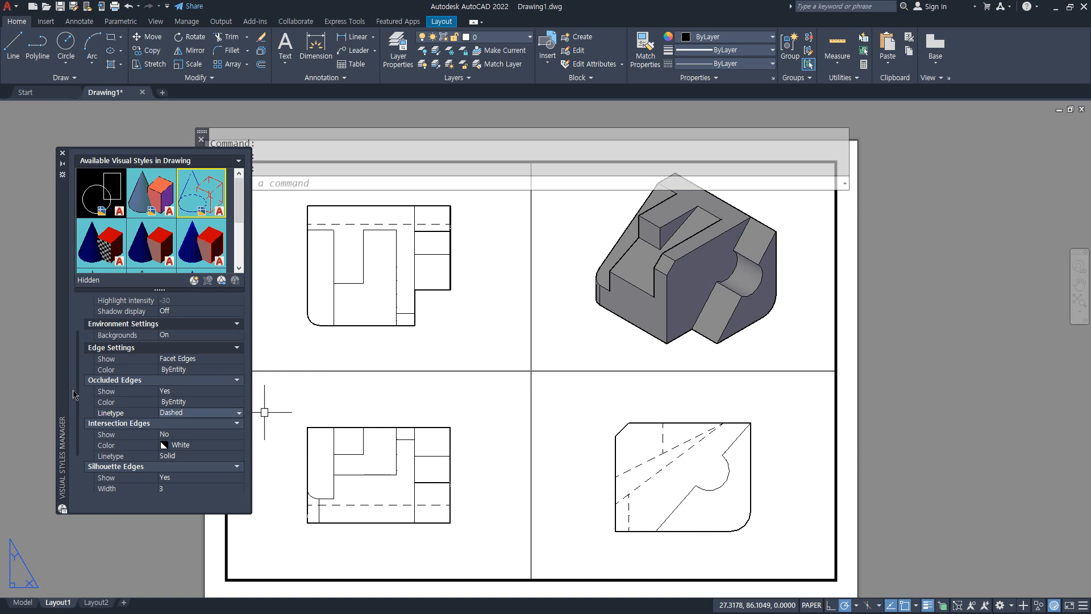
# - Set Show under Silhouette Edges to No for the Hidden visual style and continue in paper space
pyautogui.scroll(3, 80, 352)
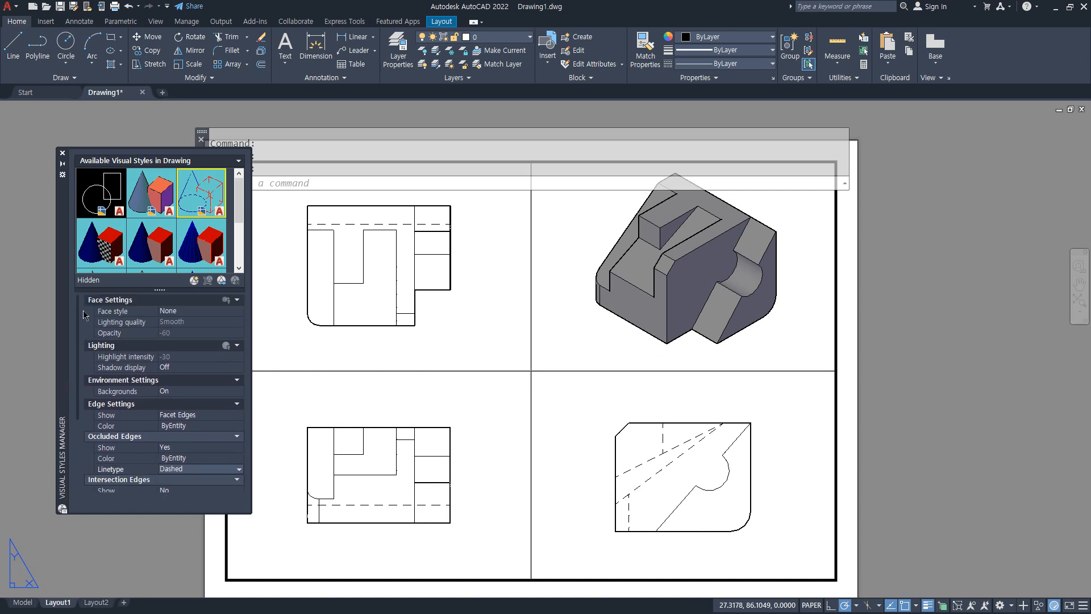
pyautogui.scroll(-6, 79, 345)
pyautogui.doubleClick(486, 398)
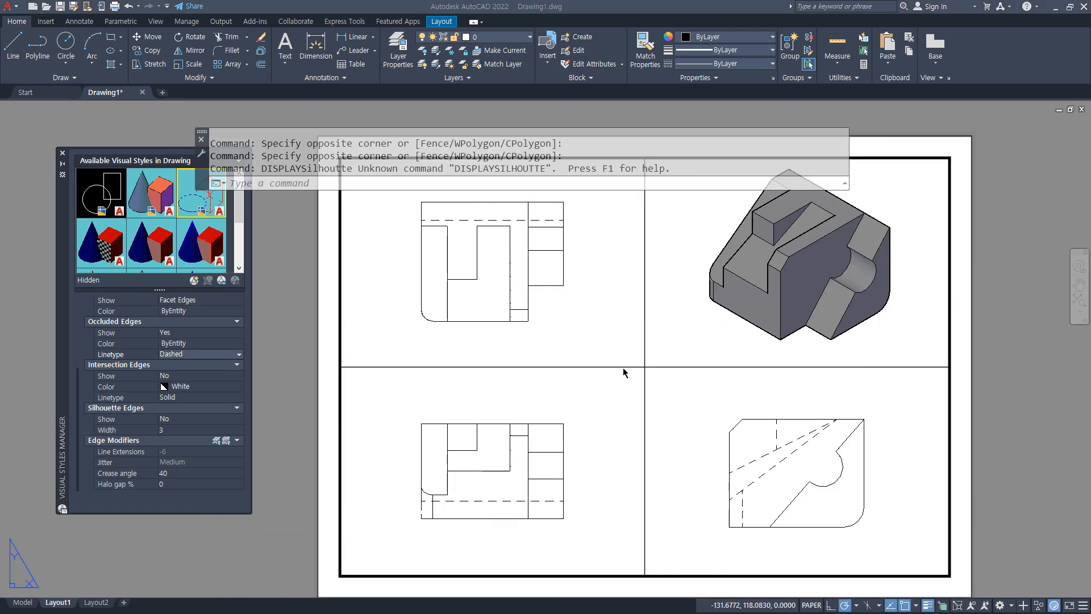
pyautogui.click(642, 347)
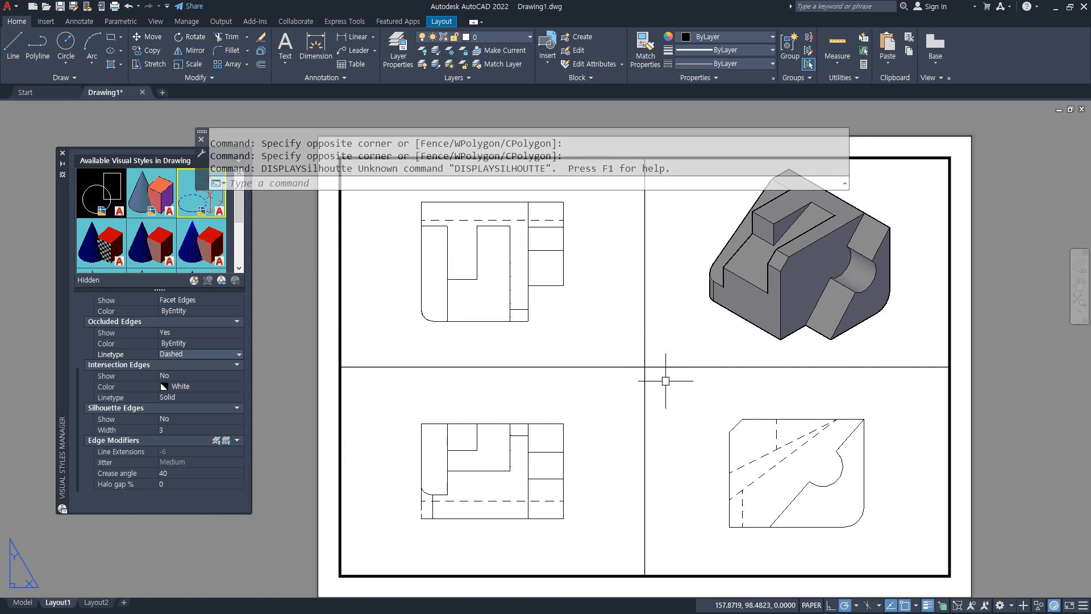
# - Scale all four viewports with MVSETUP to 1 paper space unit per 2 model space units
pyautogui.write('mvsetu')
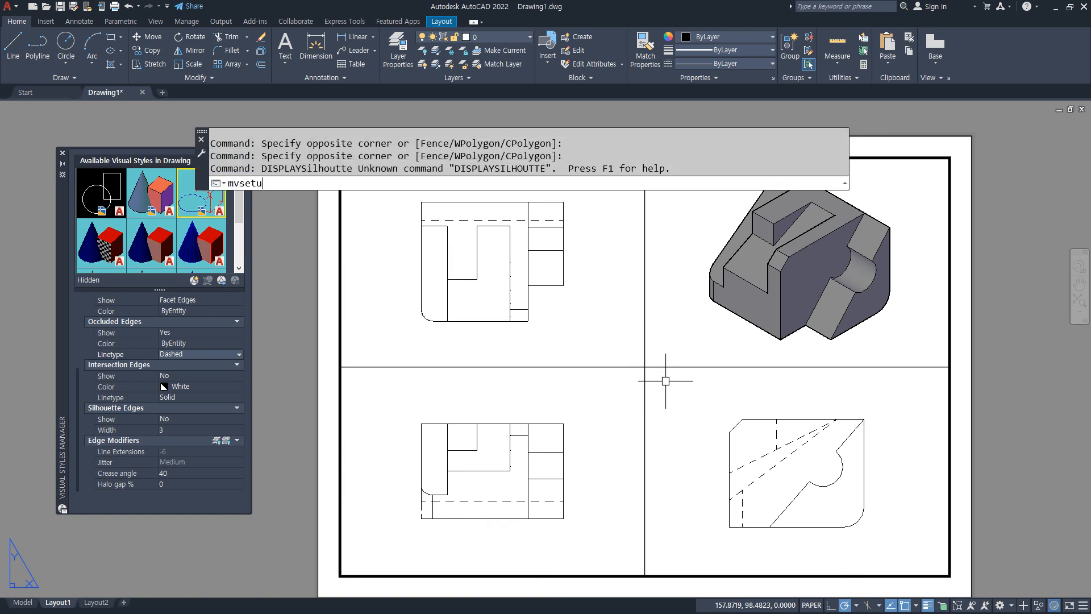
pyautogui.write('p')
pyautogui.press('Return')
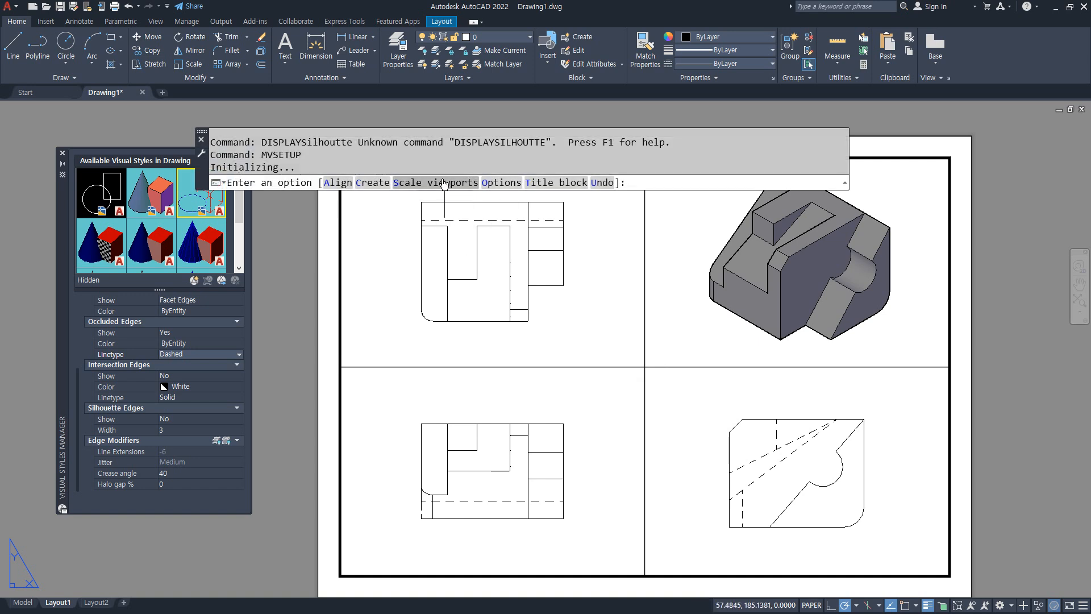
pyautogui.click(443, 183)
pyautogui.click(647, 336)
pyautogui.click(602, 398)
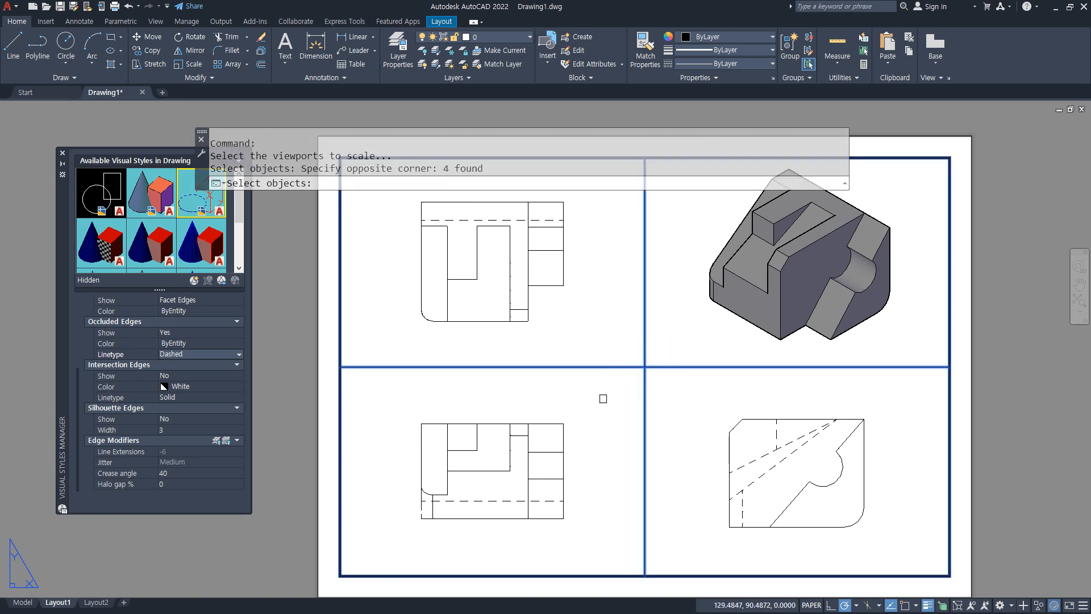
pyautogui.press('Return')
pyautogui.press('Return')
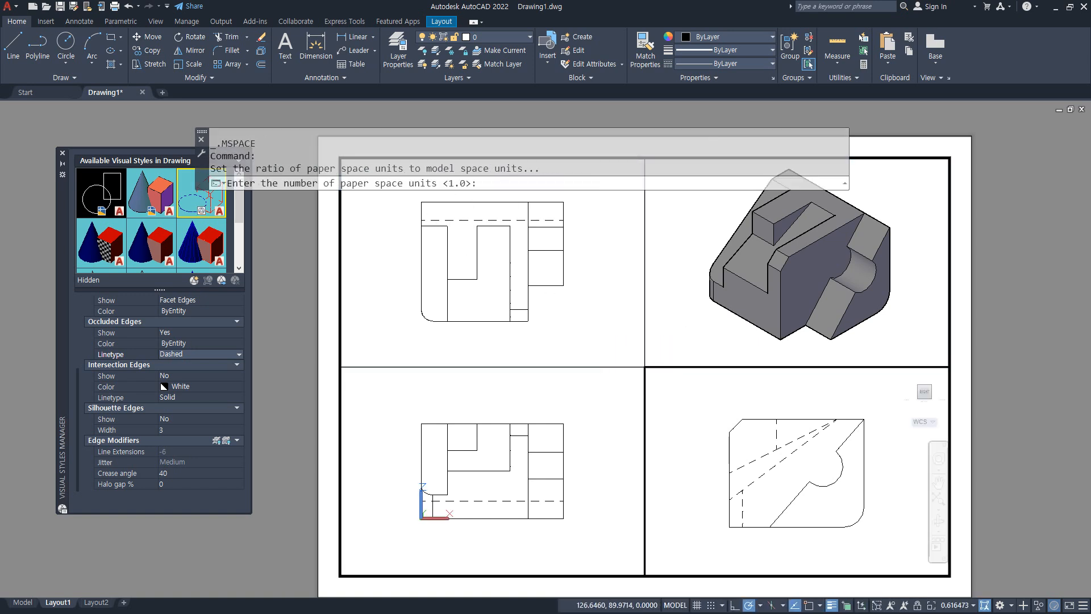
pyautogui.write('1')
pyautogui.press('Return')
pyautogui.write('2')
pyautogui.press('Return')
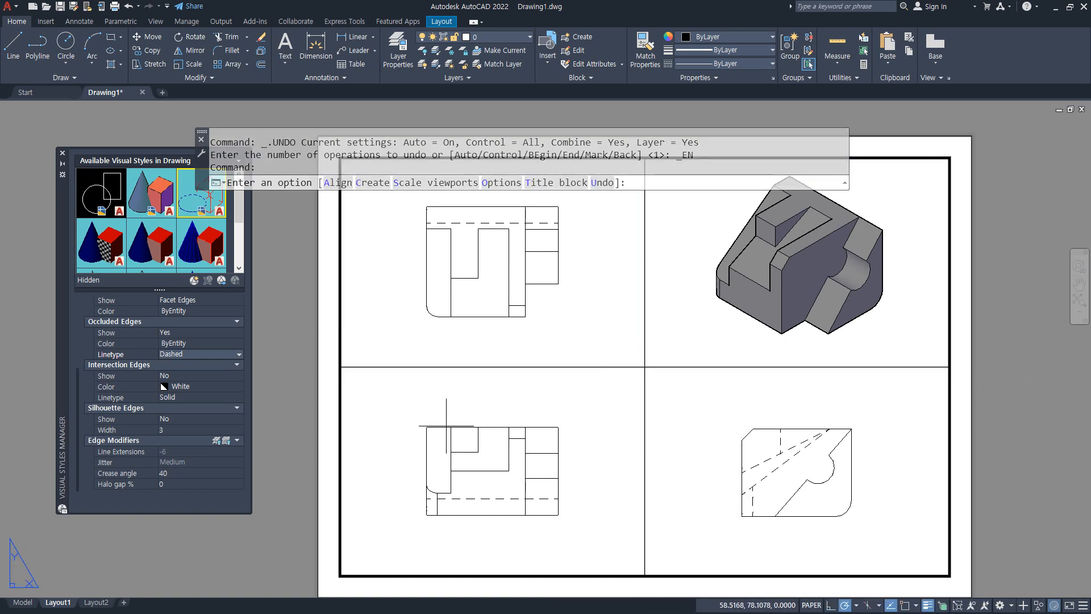
pyautogui.press('Escape')
pyautogui.press('Escape')
pyautogui.press('Escape')
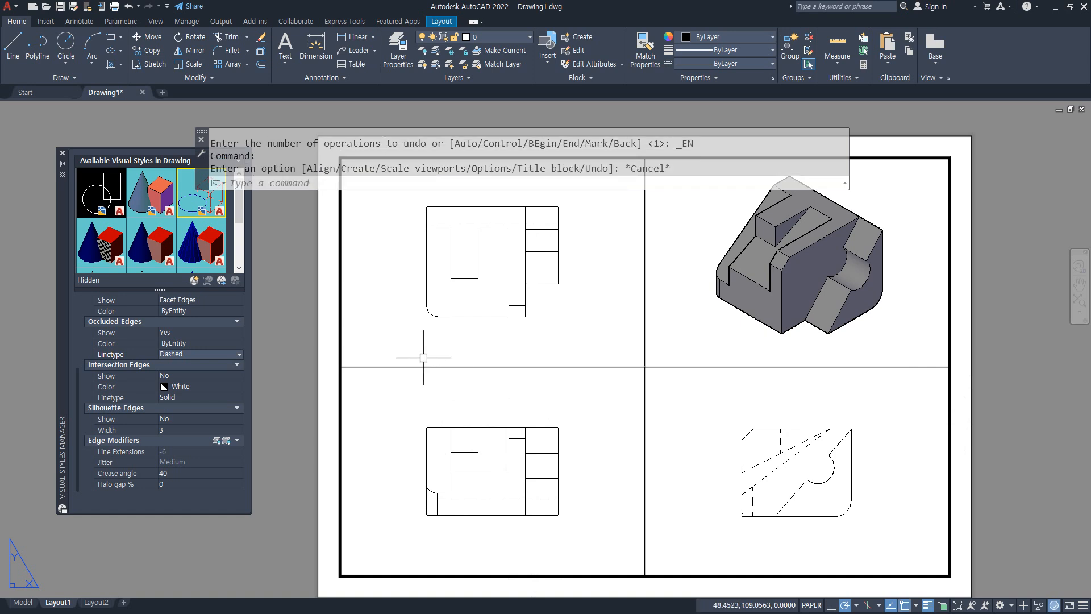
# - Draw a vertical and a horizontal reference line from the front view's upper corners to check alignment with the top and right views
pyautogui.write('l')
pyautogui.press('Return')
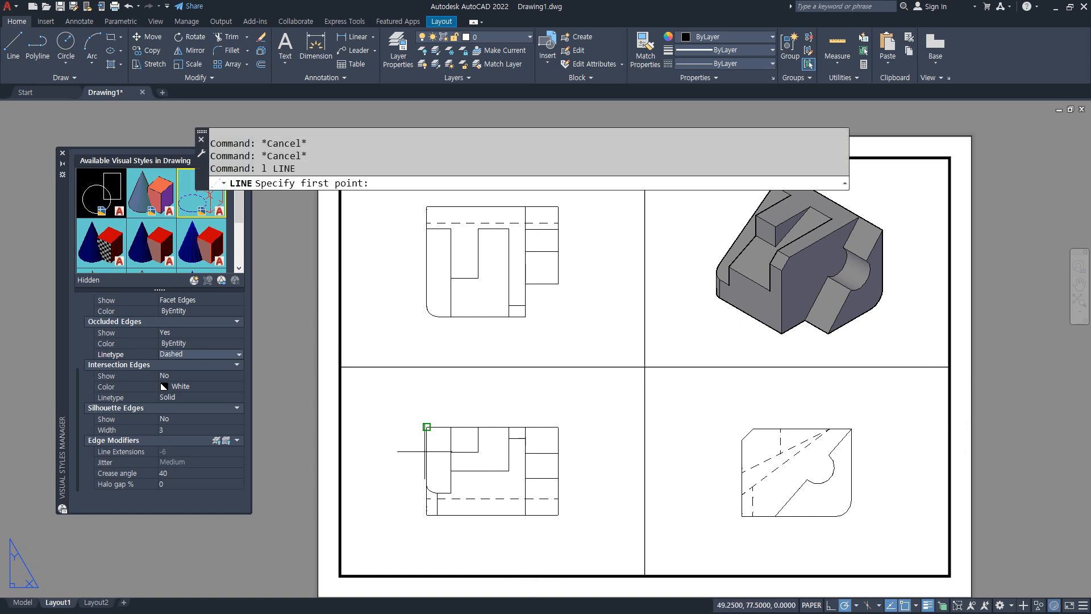
pyautogui.click(426, 426)
pyautogui.click(426, 264)
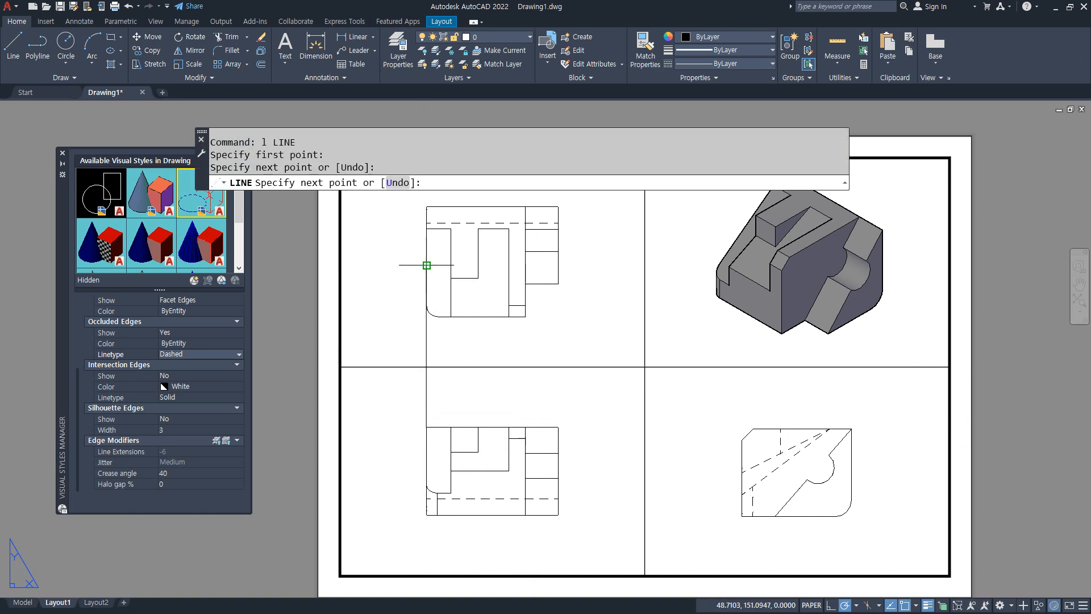
pyautogui.press('Return')
pyautogui.press('Return')
pyautogui.click(559, 427)
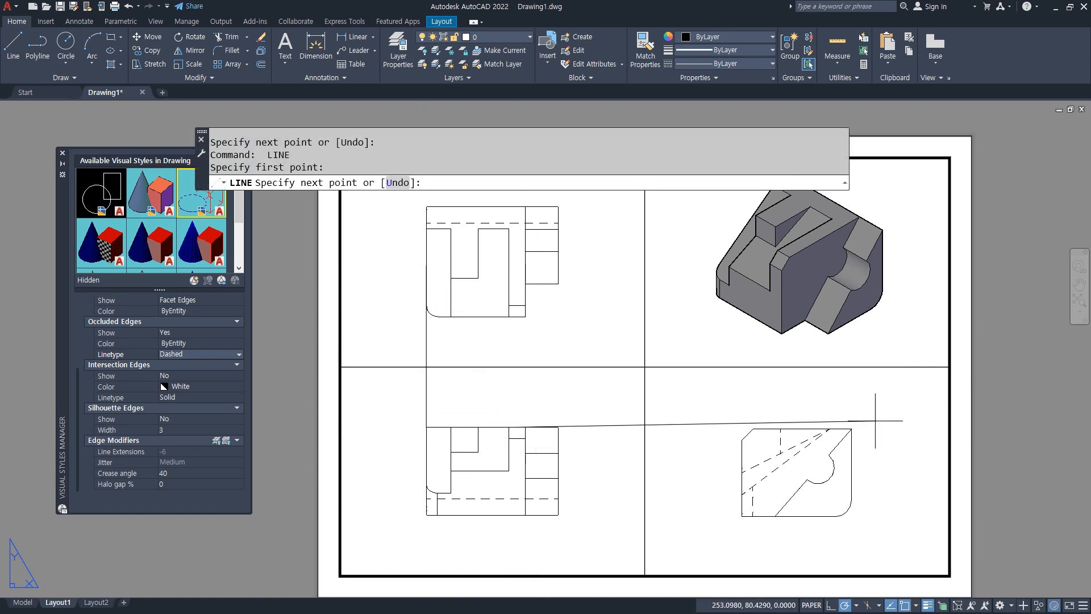
pyautogui.click(879, 427)
pyautogui.press('Escape')
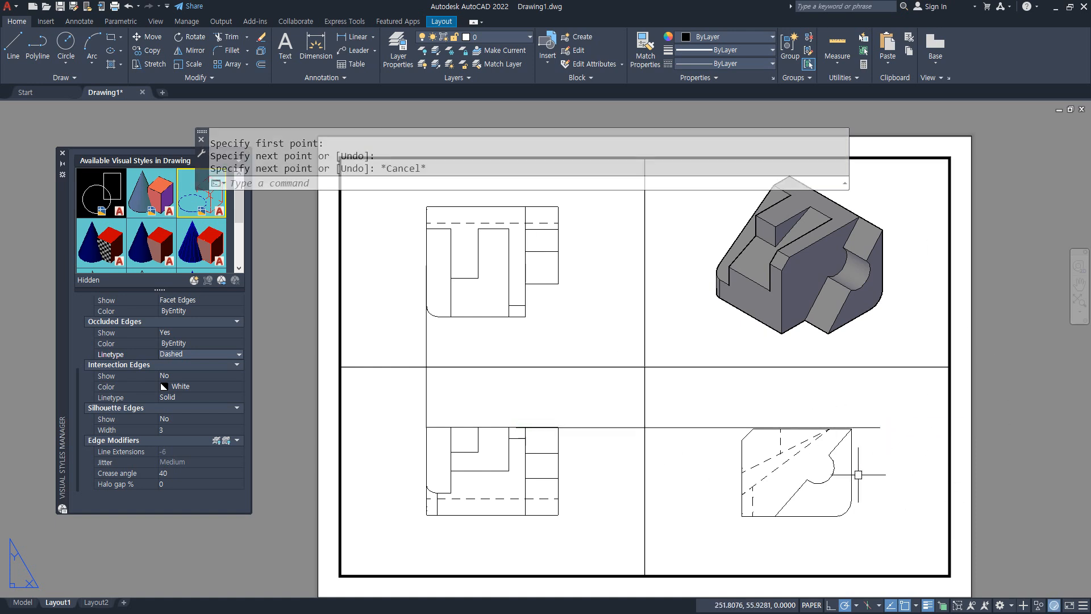
# - Move the right view viewport up so that the view's top edge lines up with the horizontal reference line
pyautogui.write('m')
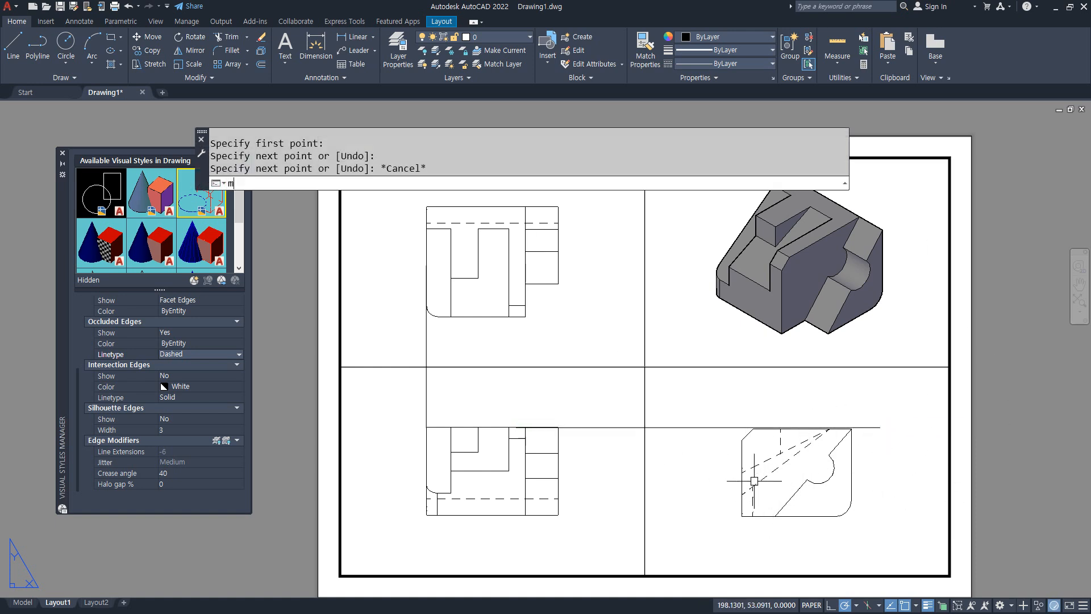
pyautogui.press('Return')
pyautogui.click(740, 478)
pyautogui.click(726, 468)
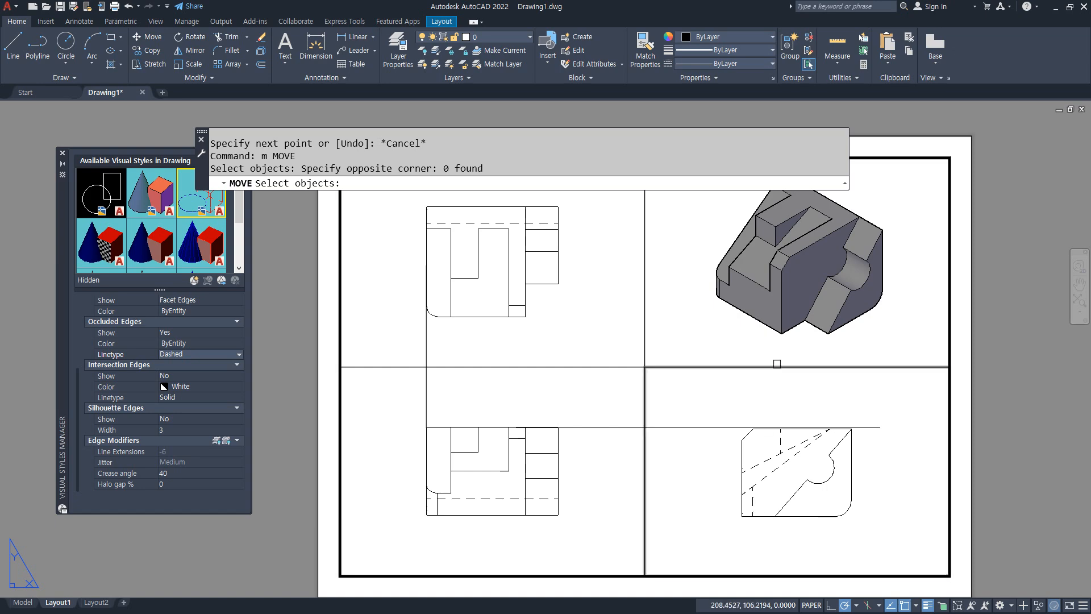
pyautogui.click(775, 367)
pyautogui.press('Return')
pyautogui.scroll(6, 707, 412)
pyautogui.click(649, 394)
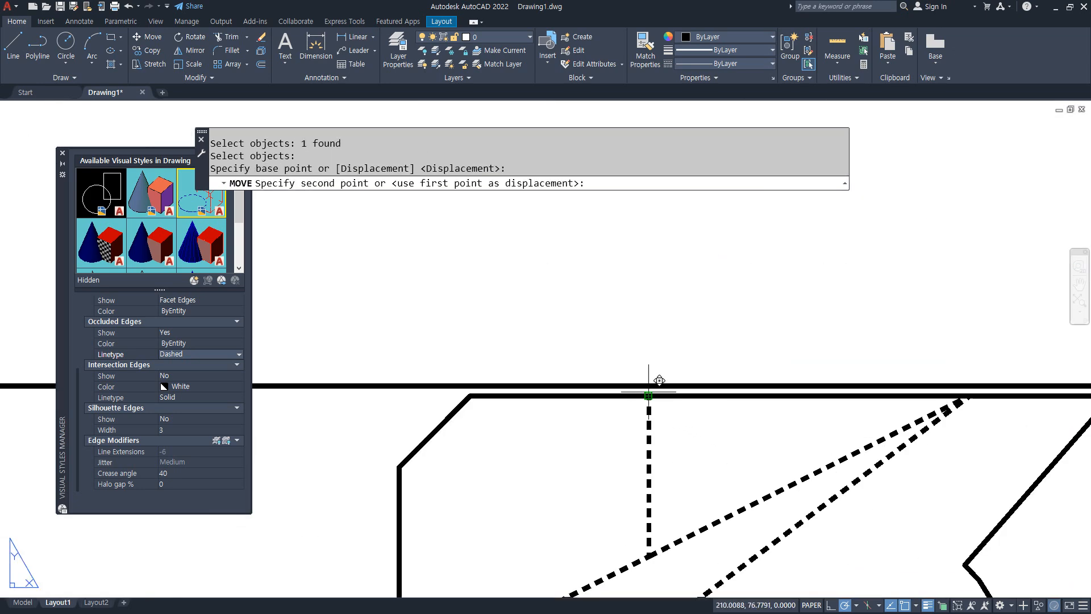
pyautogui.click(653, 433)
pyautogui.scroll(-6, 661, 436)
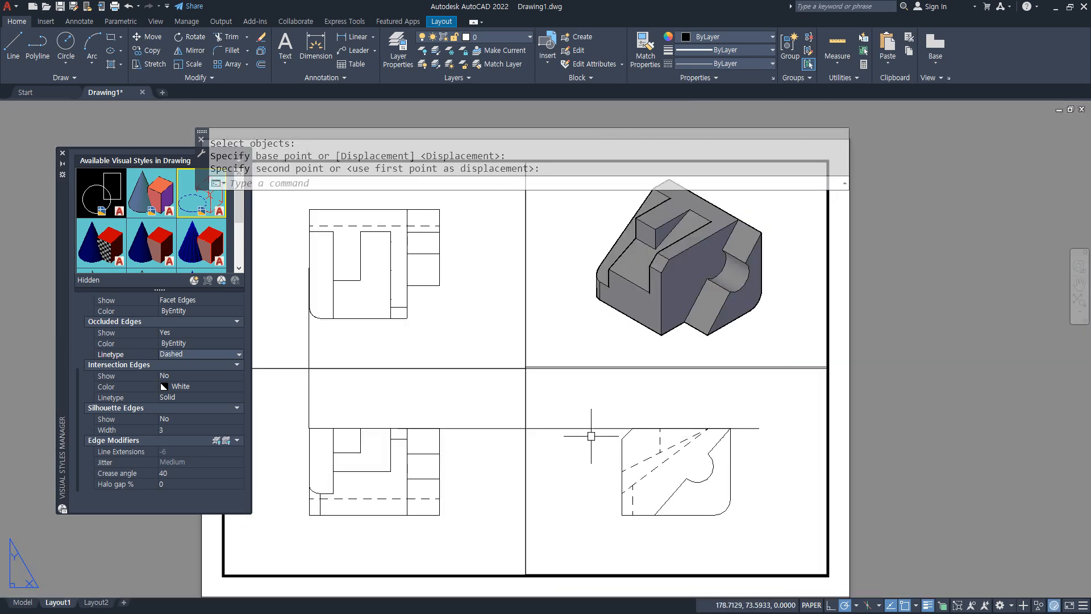
# - Erase the horizontal and vertical reference lines
pyautogui.click(577, 428)
pyautogui.write('e')
pyautogui.press('Return')
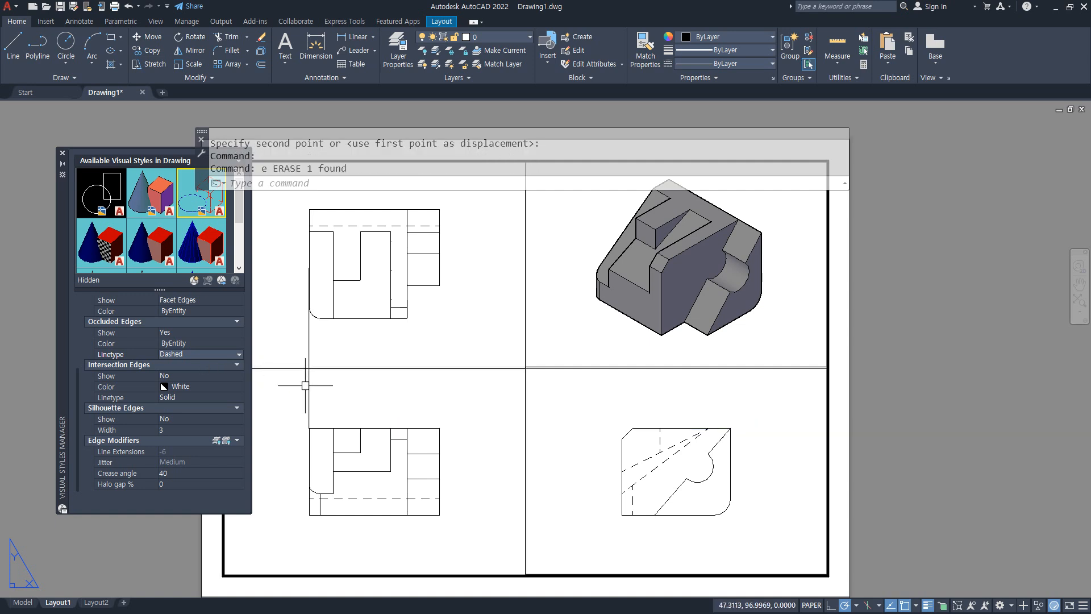
pyautogui.click(307, 385)
# - Try to stretch the upper-left corner of the right view viewport onto the viewport intersection
pyautogui.click(608, 367)
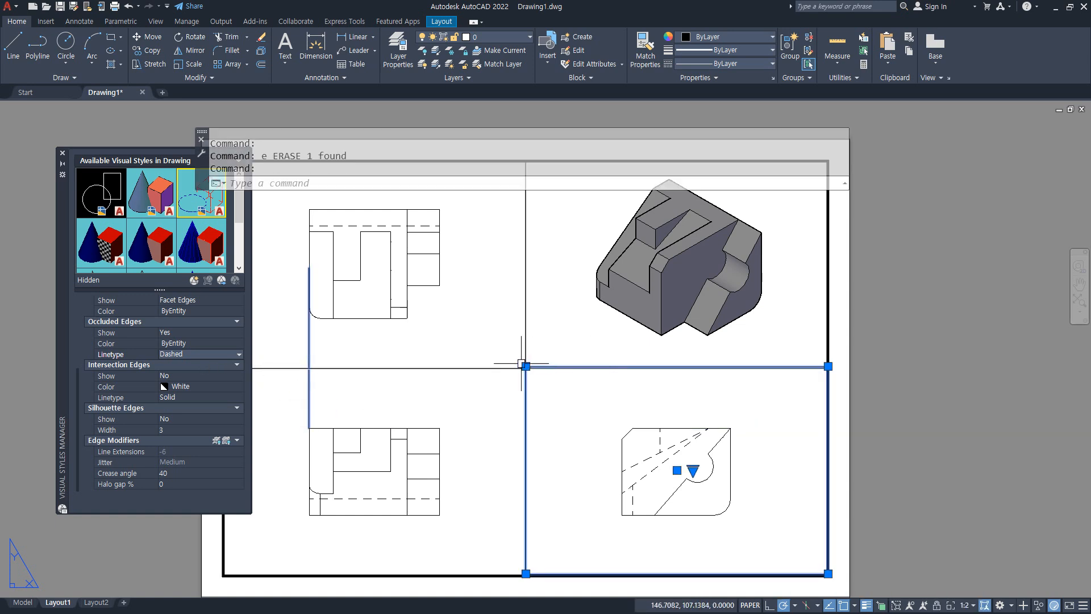
pyautogui.click(526, 366)
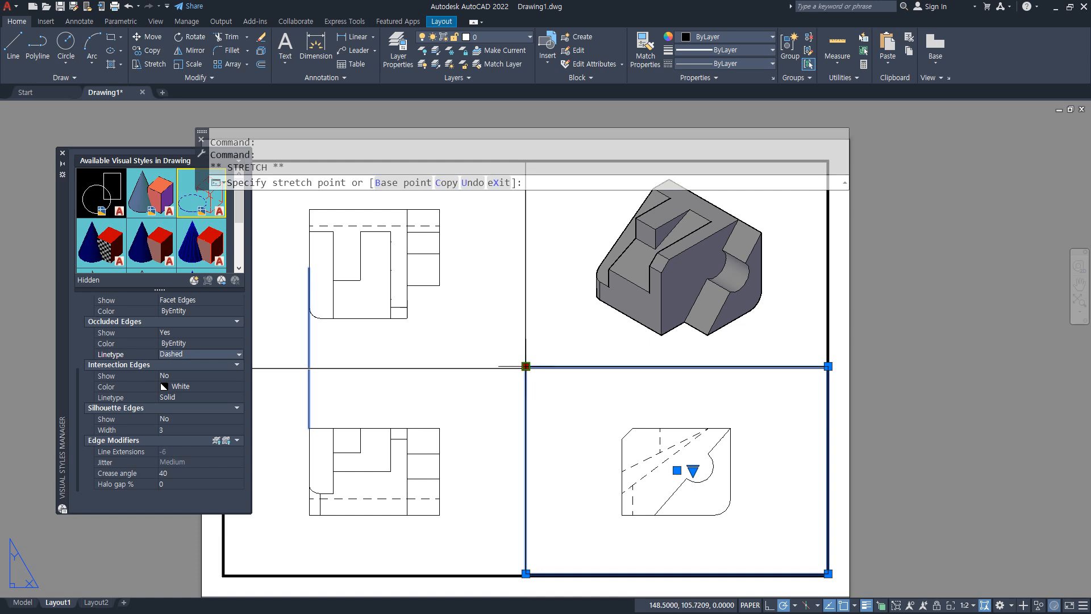
pyautogui.click(525, 367)
pyautogui.hotkey('ctrl', 'z')
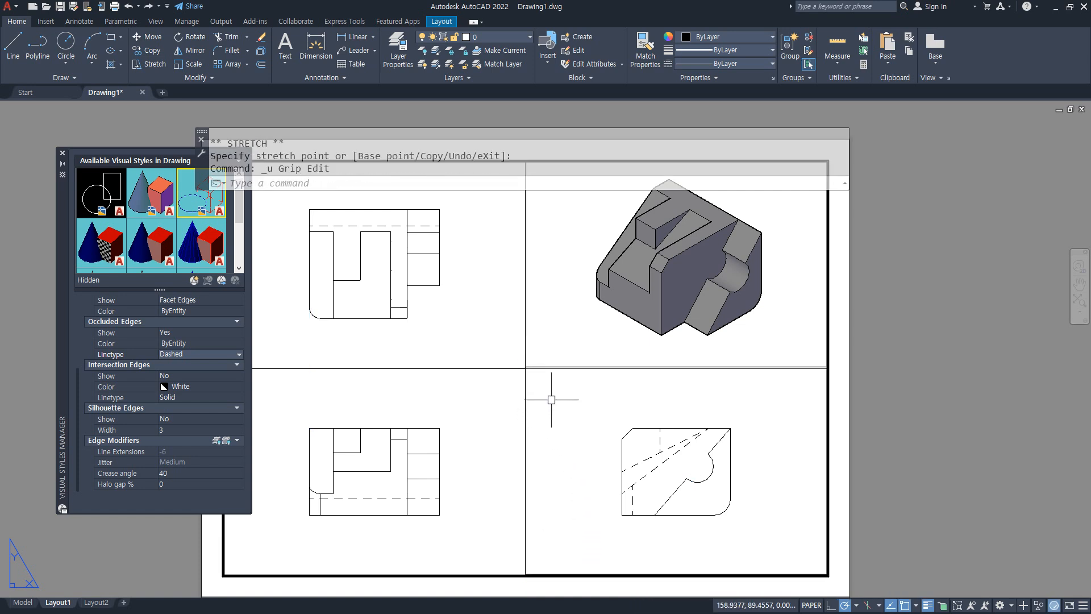
# - Stretch the upper-left corner of the right view viewport down to meet the corner shared by the other viewports
pyautogui.scroll(5, 551, 400)
pyautogui.click(437, 307)
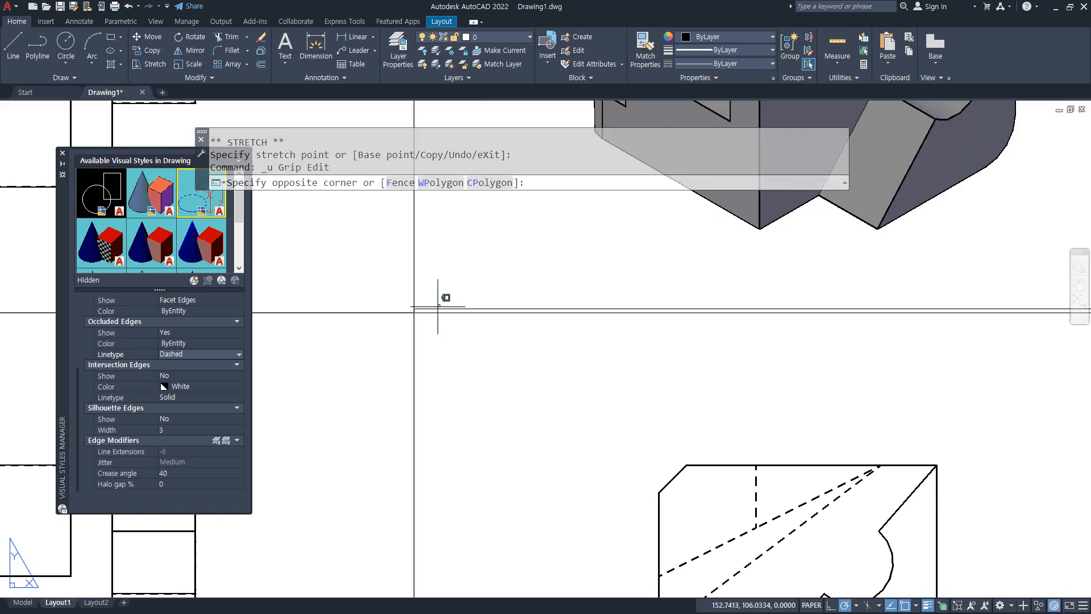
pyautogui.click(414, 305)
pyautogui.scroll(3, 414, 306)
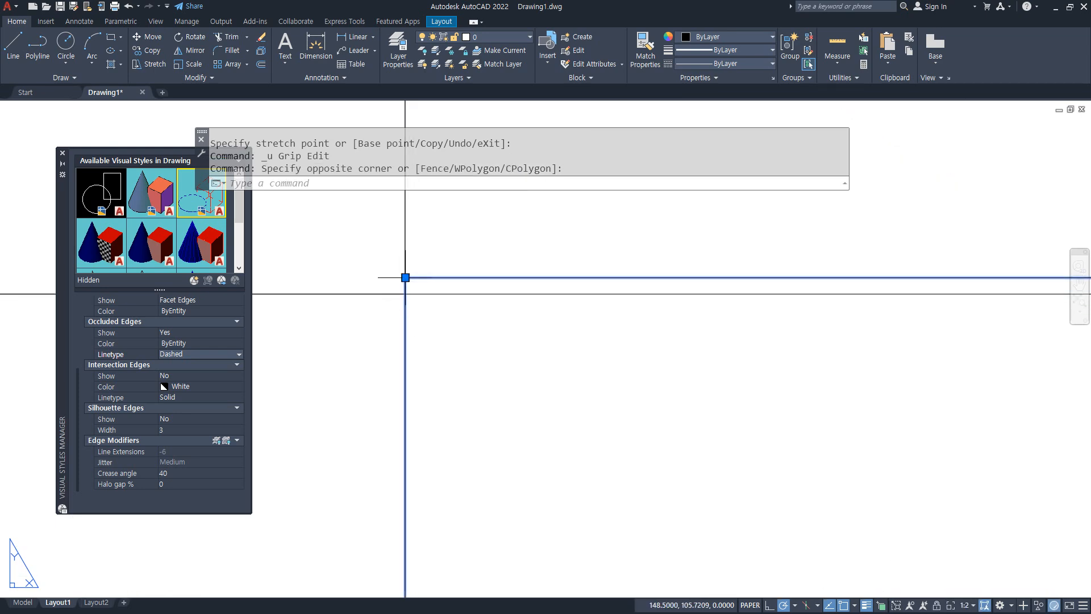
pyautogui.click(405, 277)
pyautogui.scroll(-8, 498, 442)
pyautogui.press('Escape')
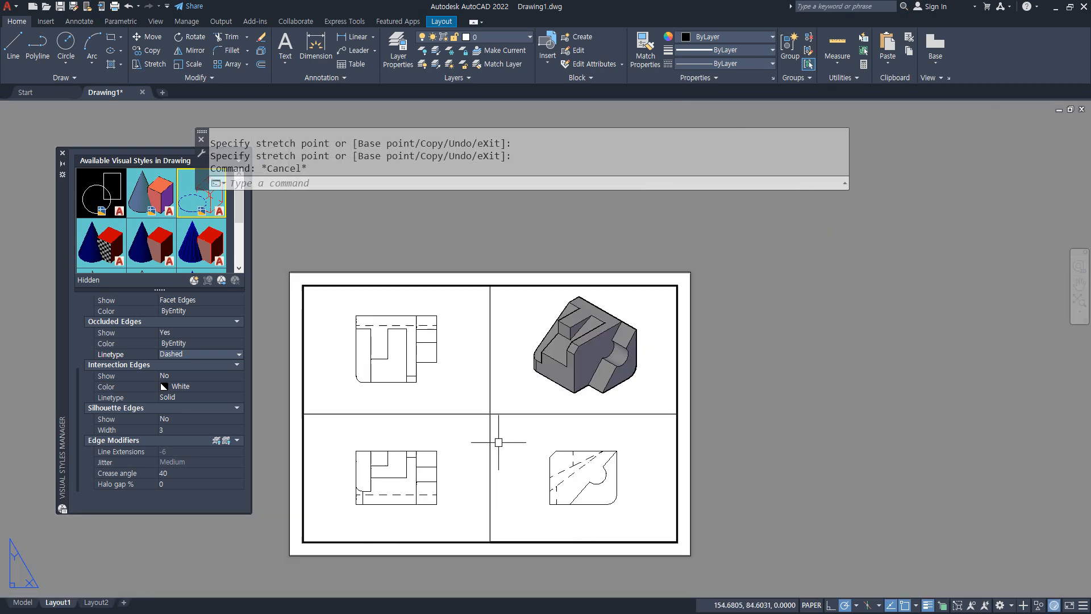
# - Stretch the lower-left corner of the right view viewport down to the bottom line of the neighbouring viewport
pyautogui.moveTo(514, 460); pyautogui.dragTo(550, 336, button='middle')
pyautogui.scroll(6, 541, 362)
pyautogui.scroll(-3, 514, 470)
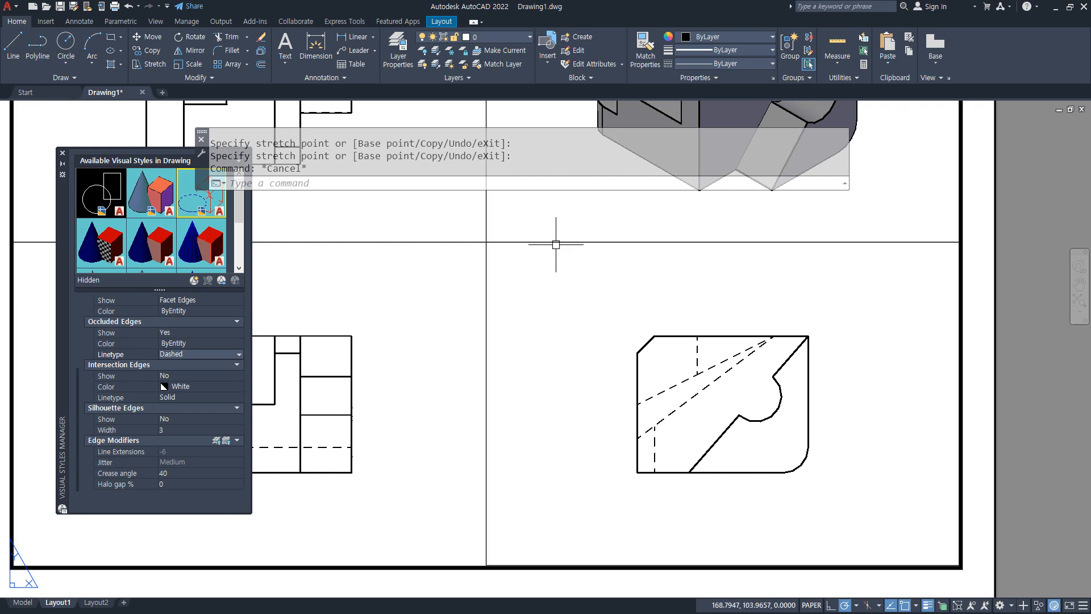
pyautogui.click(556, 243)
pyautogui.moveTo(486, 573); pyautogui.dragTo(533, 287, button='middle')
pyautogui.scroll(5, 533, 287)
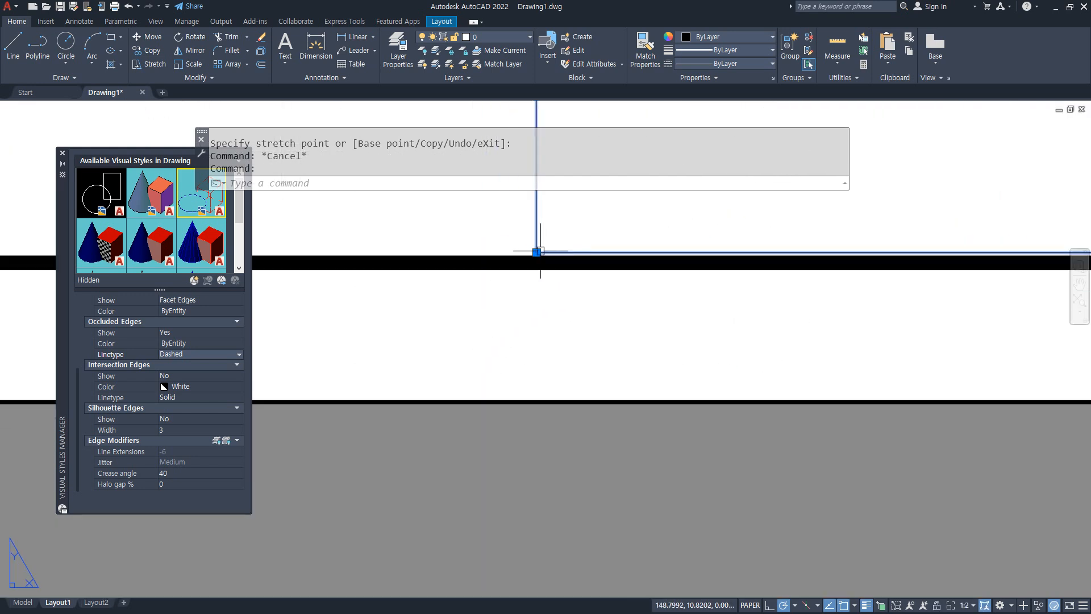
pyautogui.click(536, 252)
pyautogui.click(537, 262)
pyautogui.press('Escape')
pyautogui.scroll(-3, 545, 388)
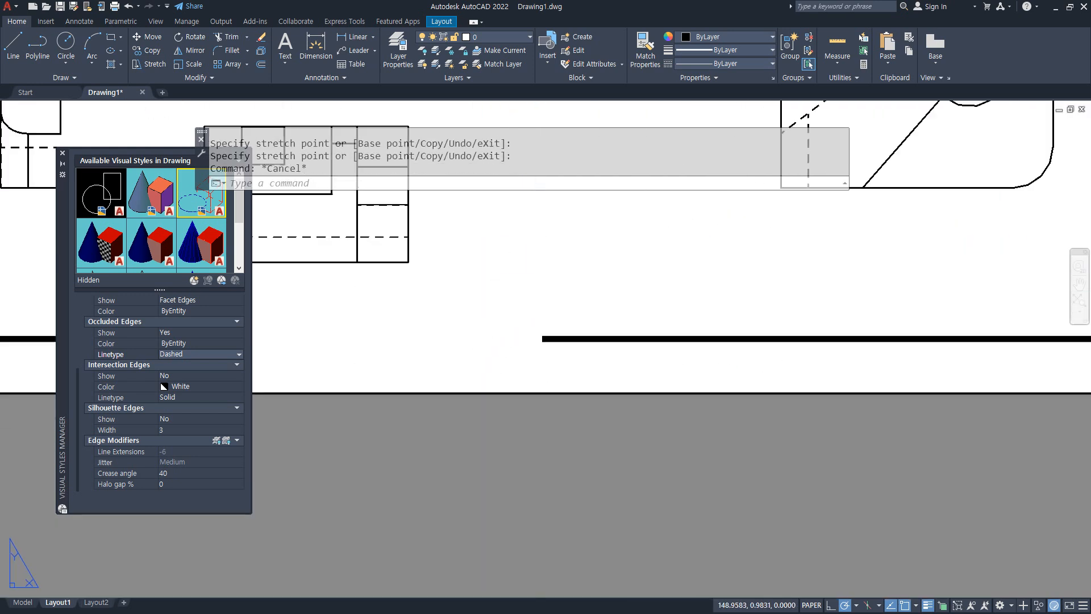
pyautogui.scroll(-5, 545, 367)
# - Create a new layer for the viewport borders and freeze it
pyautogui.moveTo(549, 268); pyautogui.dragTo(549, 373, button='middle')
pyautogui.click(560, 362)
pyautogui.click(525, 330)
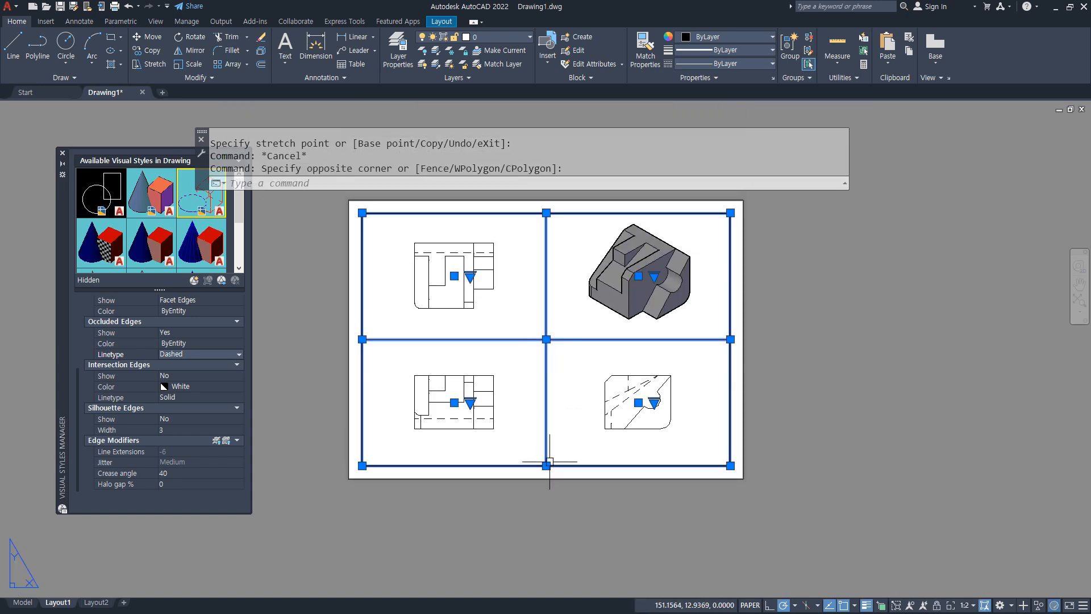
pyautogui.click(398, 56)
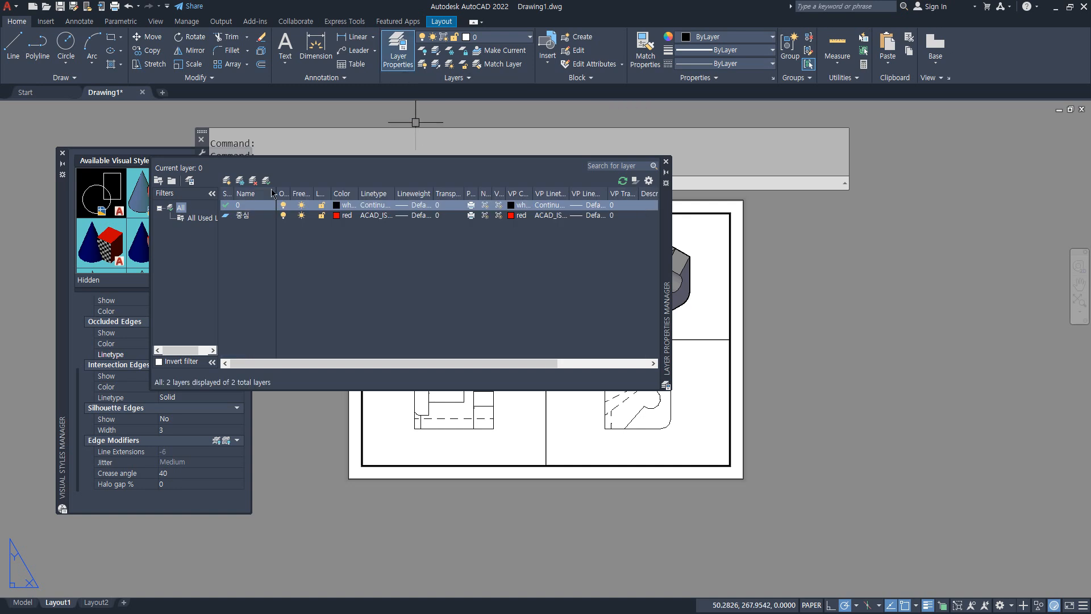
pyautogui.click(227, 180)
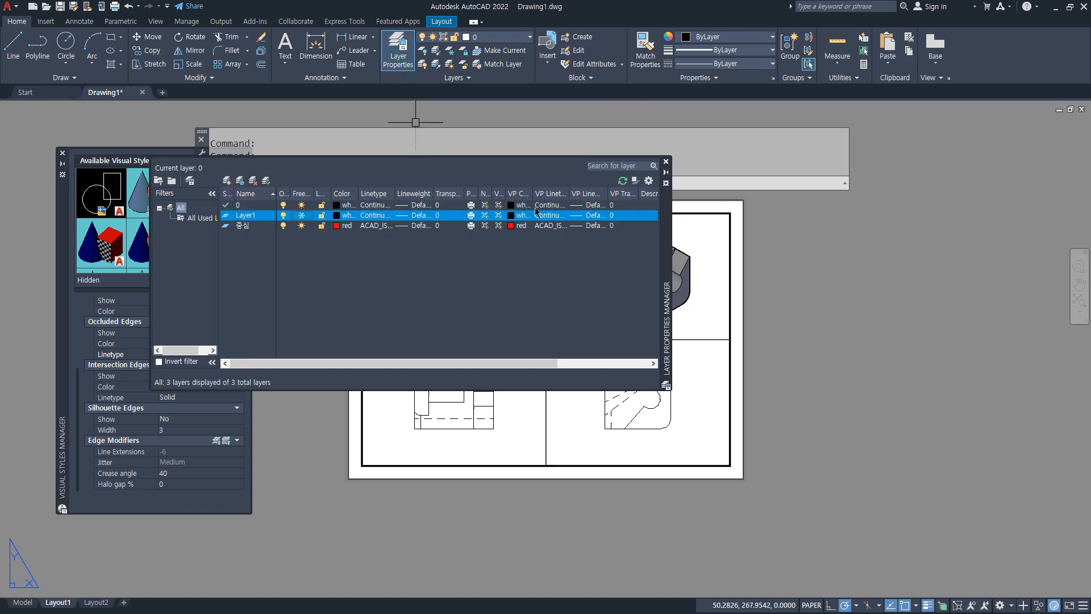
pyautogui.click(666, 162)
# - Assign all four viewports to the frozen Layer1 so that their borders are hidden, and clear the selection
pyautogui.click(579, 301)
pyautogui.click(538, 349)
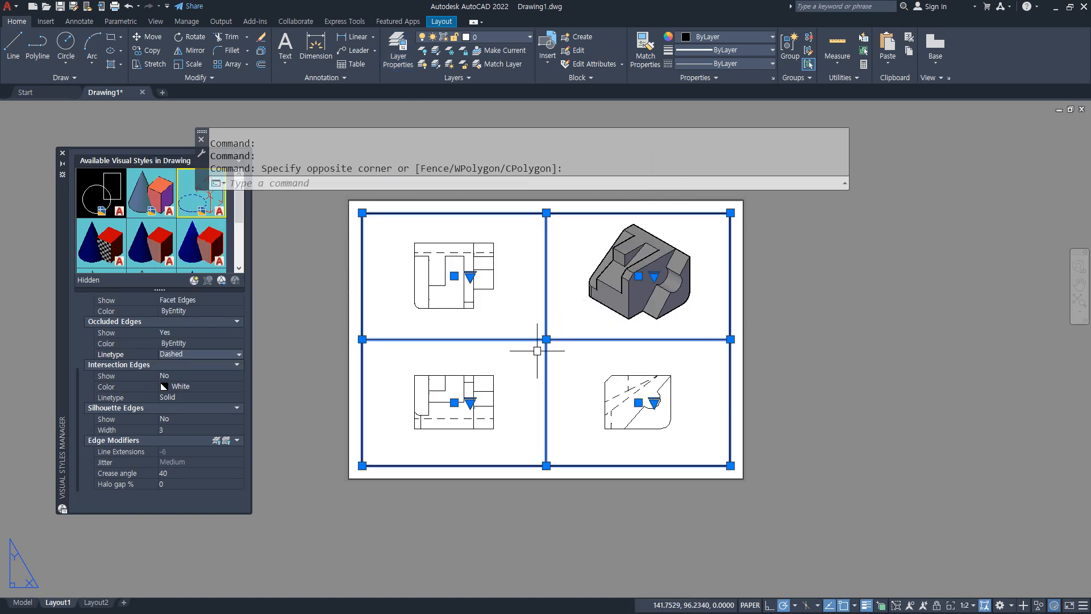
pyautogui.click(508, 36)
pyautogui.click(500, 63)
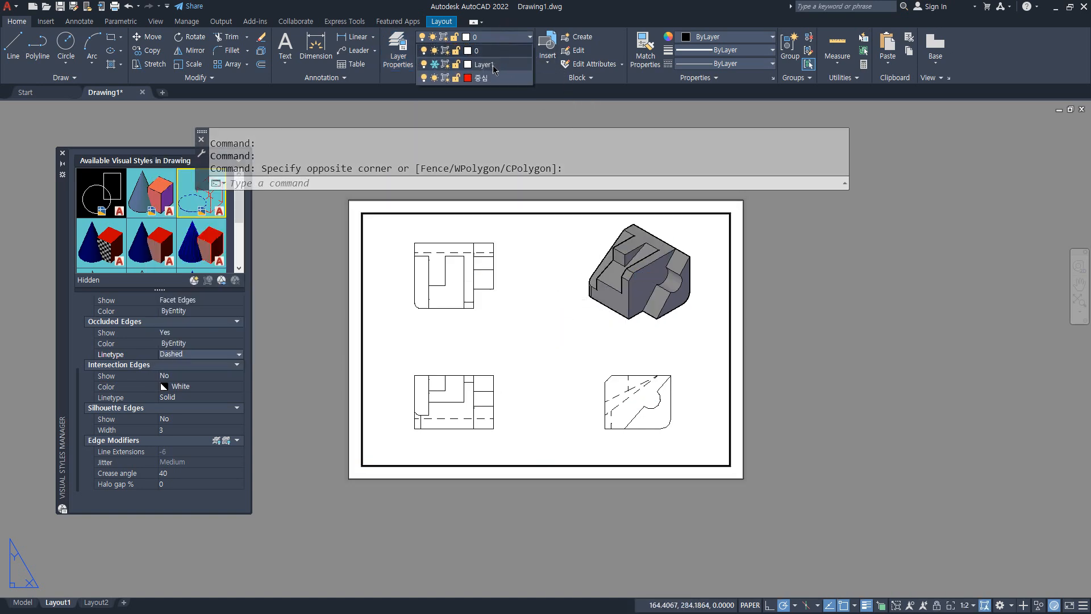
pyautogui.press('Escape')
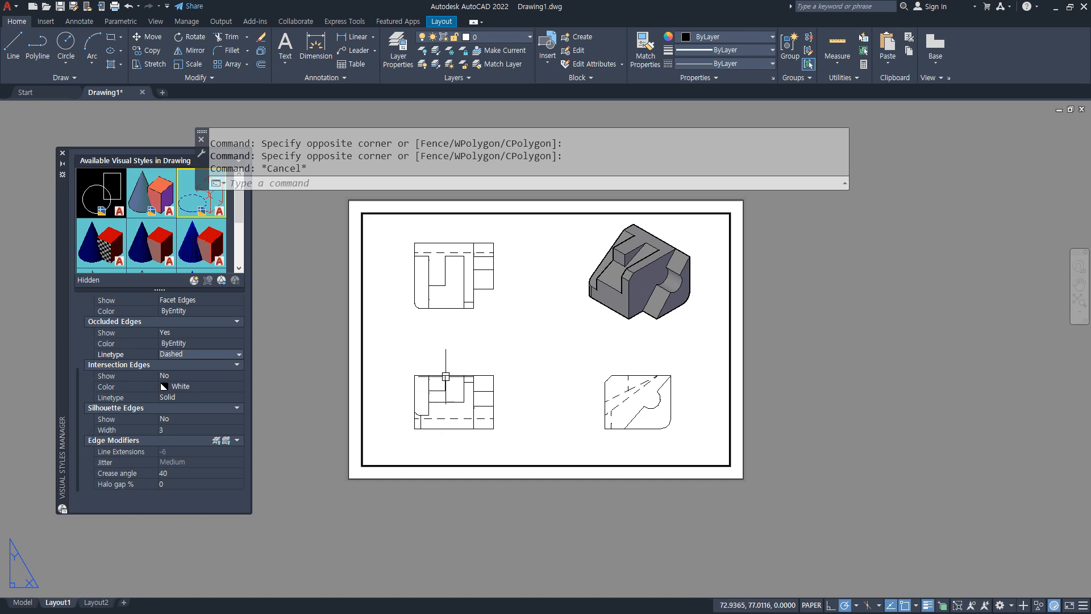
pyautogui.scroll(2, 479, 304)
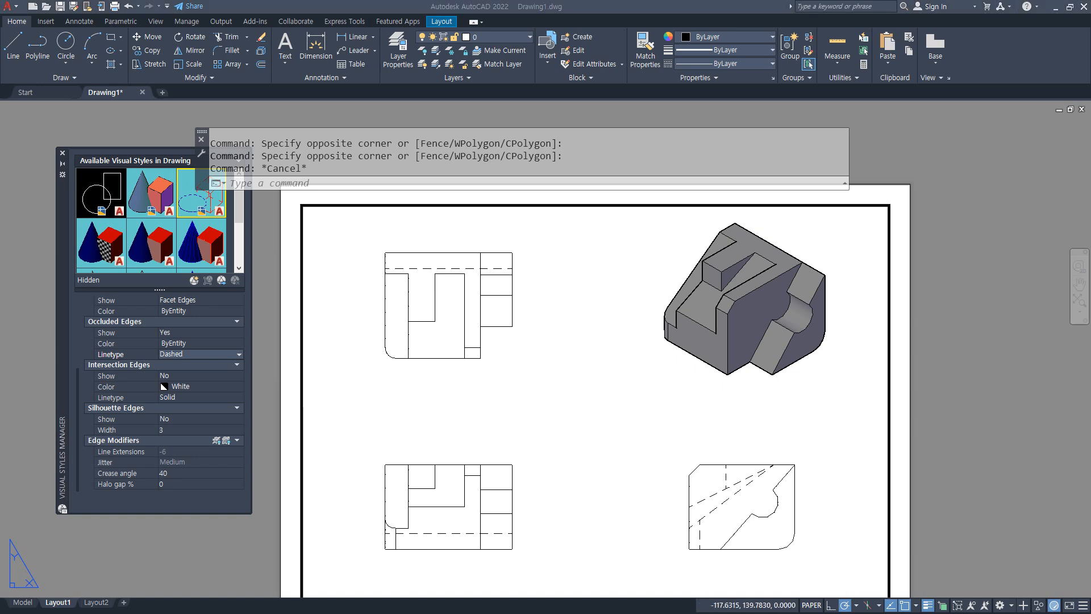
pyautogui.scroll(-2, 486, 319)
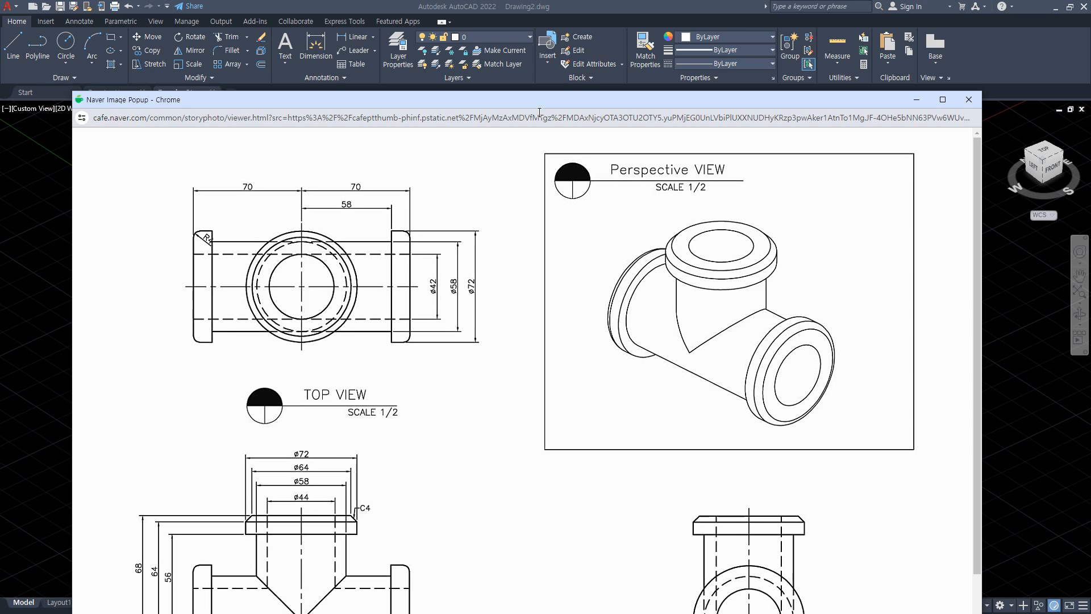
# - Examine the pipe tee reference drawing, comparing the main pipe axis in the top view with both pipe axes in the perspective view
pyautogui.moveTo(528, 104); pyautogui.dragTo(477, 40)
pyautogui.hotkey('ctrl', '2')
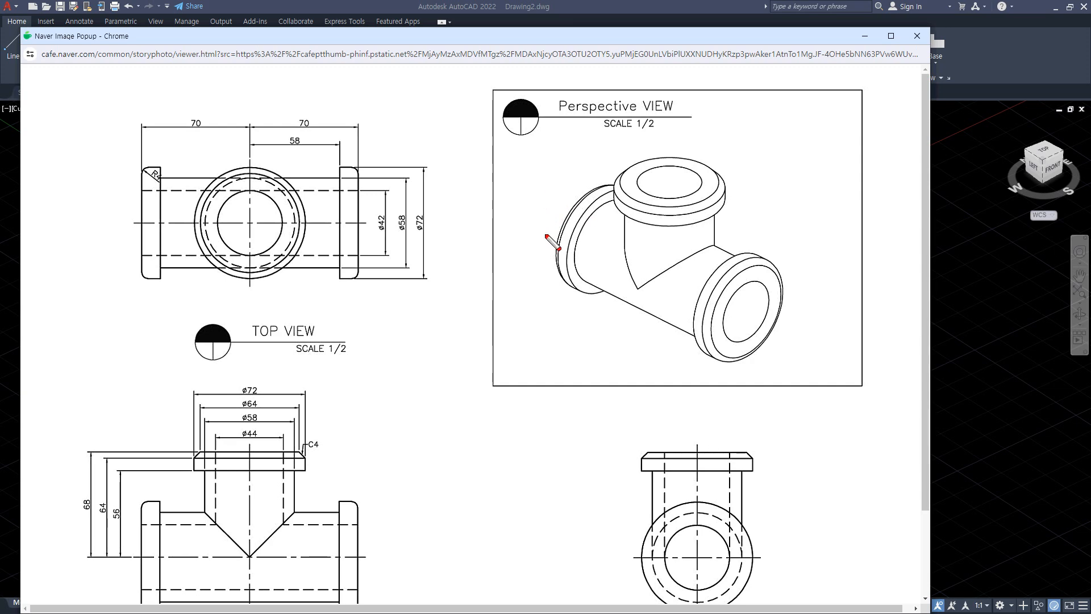
pyautogui.moveTo(132, 222); pyautogui.dragTo(404, 218)
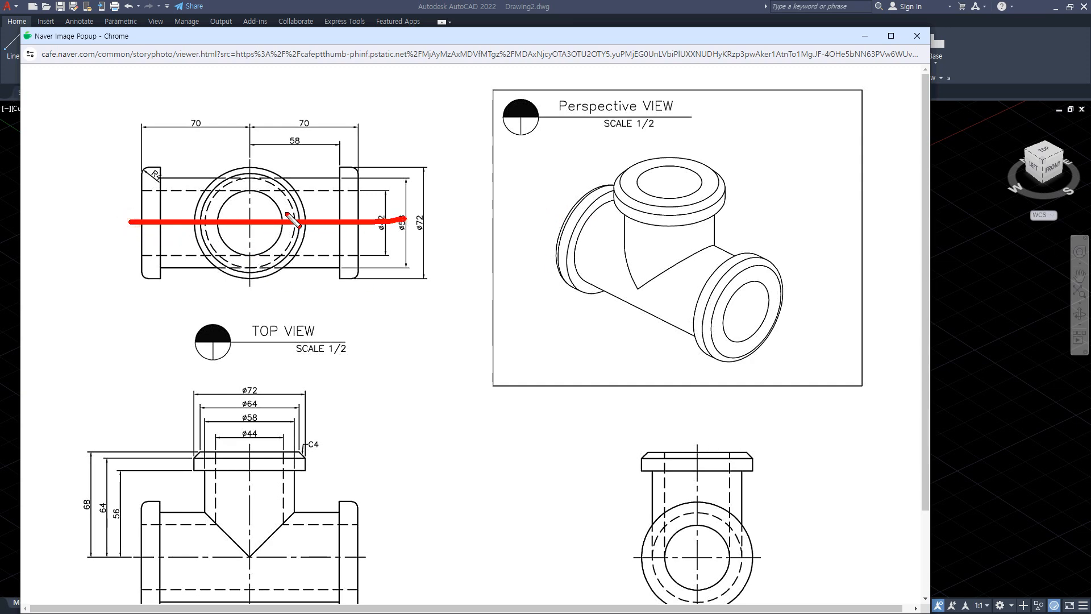
pyautogui.moveTo(570, 210); pyautogui.dragTo(768, 313)
pyautogui.moveTo(670, 265); pyautogui.dragTo(662, 175)
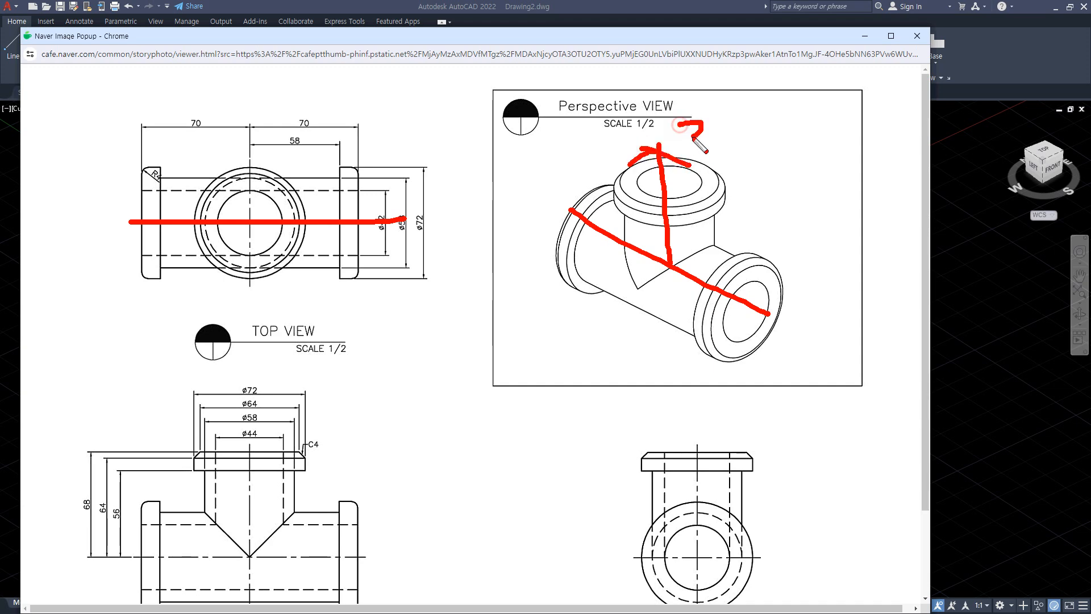
pyautogui.press('Escape')
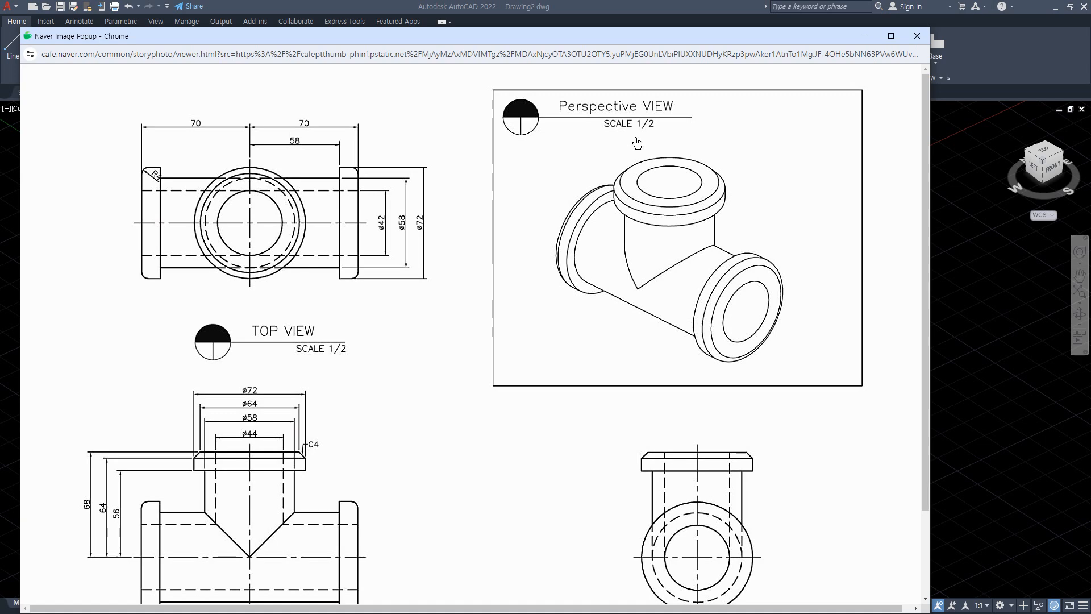
# - In AutoCAD, draw a construction line through 0,0 running along the X axis
pyautogui.click(587, 16)
pyautogui.write('xl')
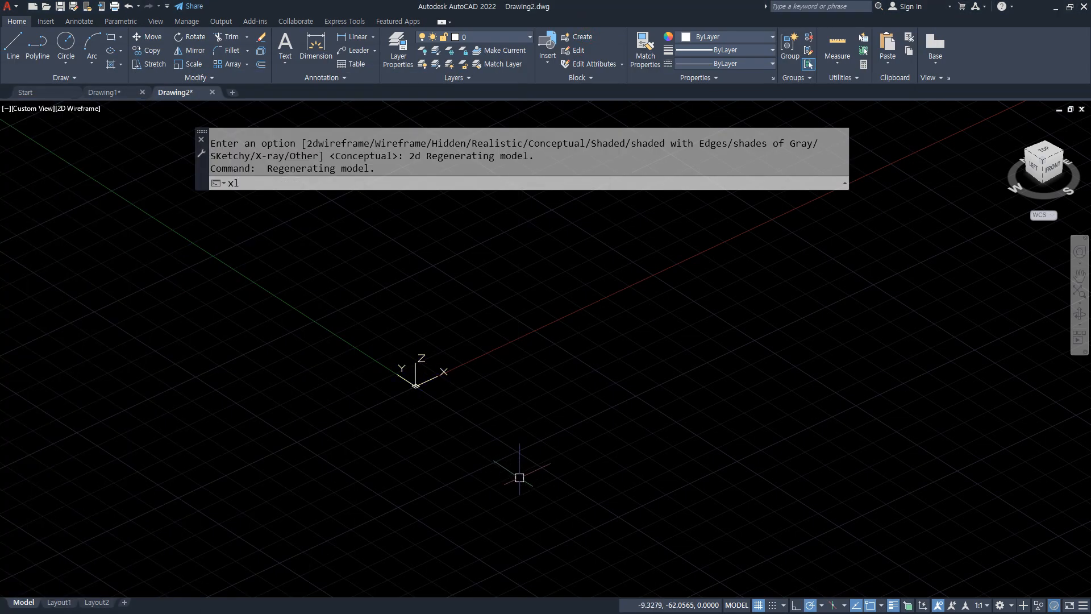
pyautogui.press('Return')
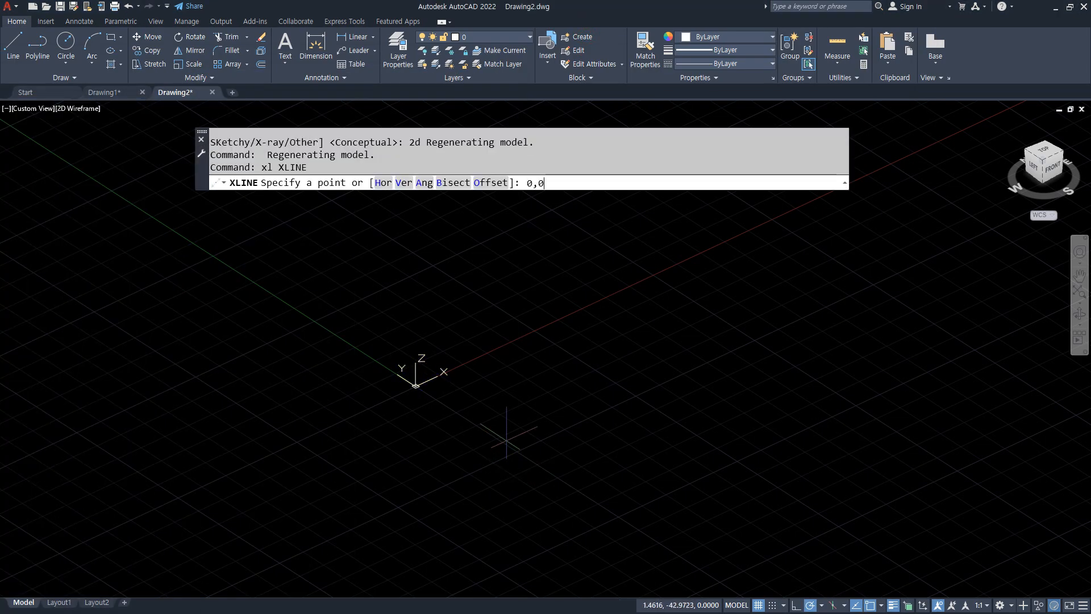
pyautogui.write('0,0')
pyautogui.press('Return')
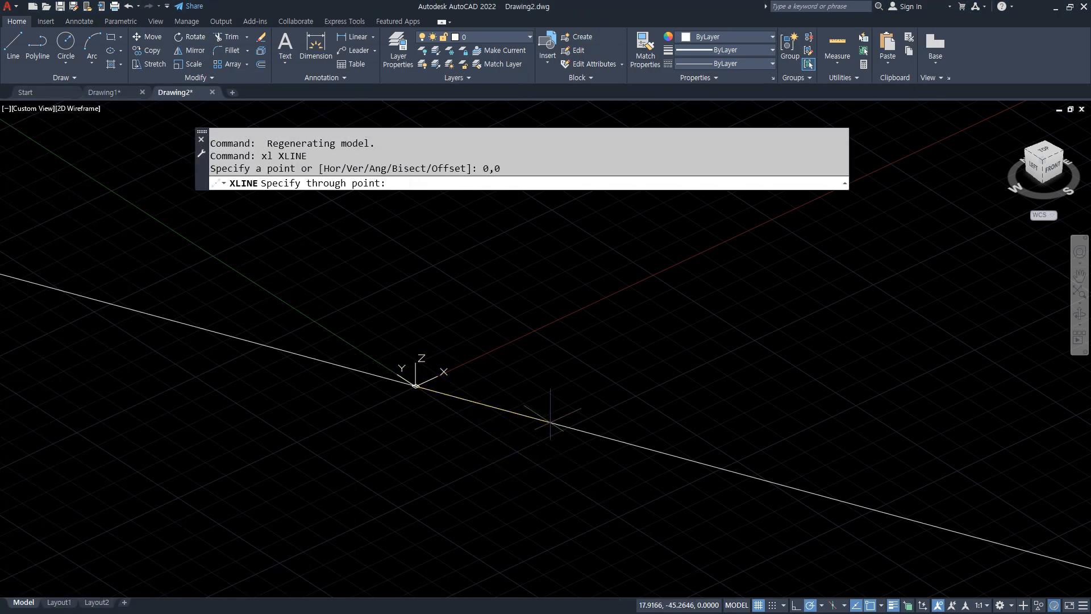
pyautogui.click(516, 339)
pyautogui.press('Return')
# - Assign the construction line to the red centre line layer 중심 and clear the selection
pyautogui.click(555, 385)
pyautogui.click(499, 259)
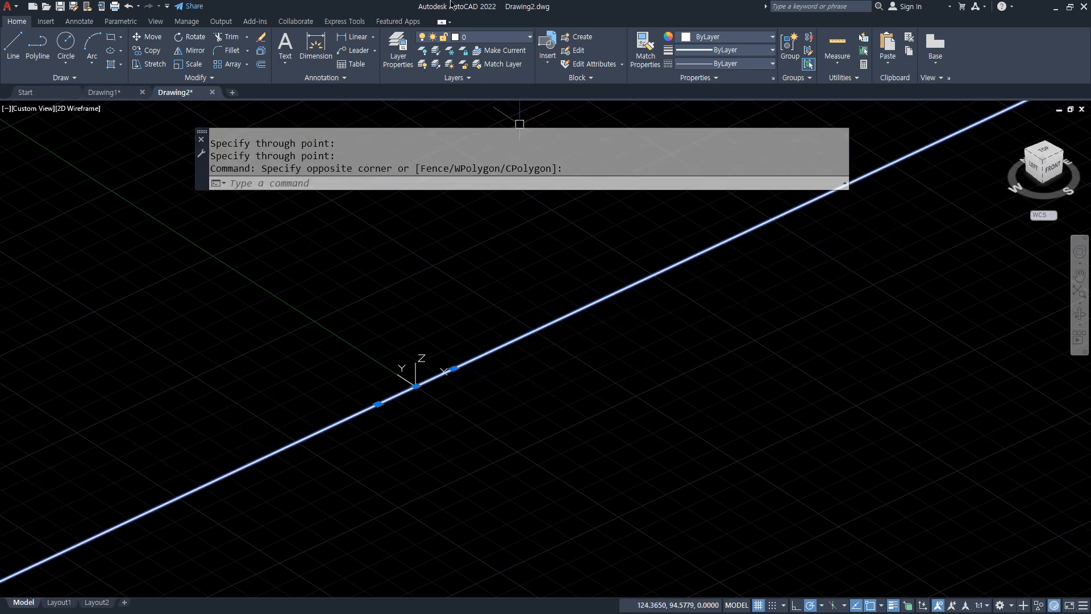
pyautogui.click(493, 37)
pyautogui.click(472, 64)
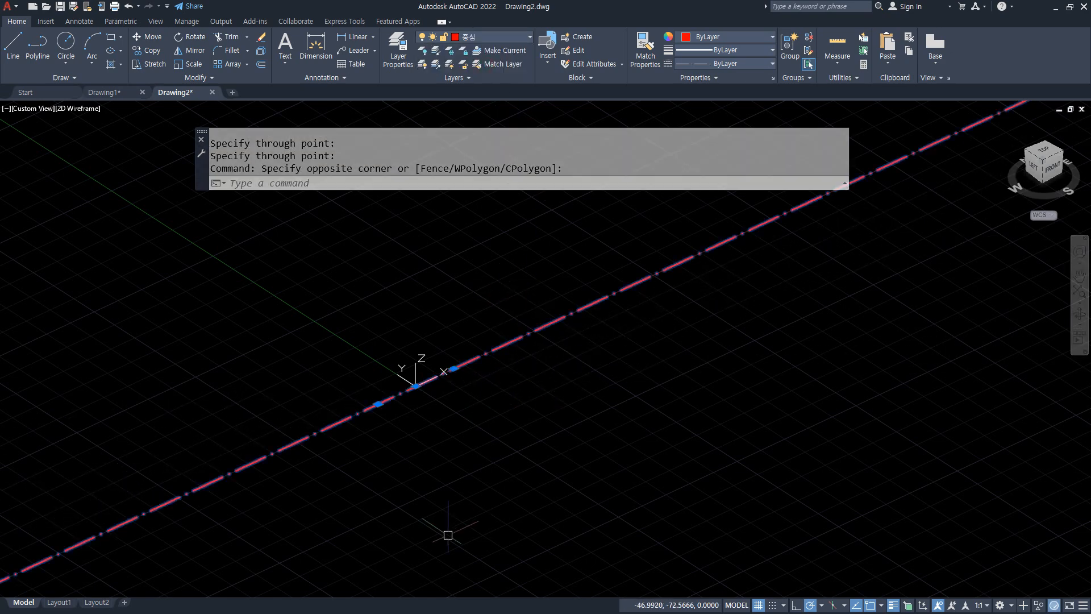
pyautogui.press('Escape')
pyautogui.press('Escape')
# - Draw a line from 0,0 straight up along the Z axis with a length of 68
pyautogui.moveTo(421, 413); pyautogui.dragTo(428, 478, button='middle')
pyautogui.write('l')
pyautogui.press('Return')
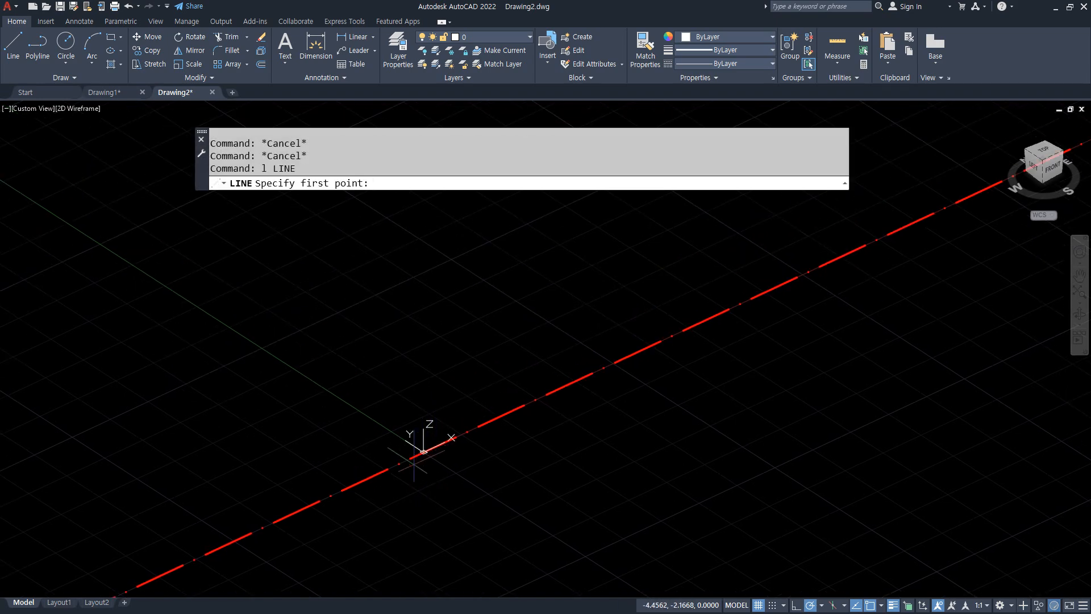
pyautogui.press('Return')
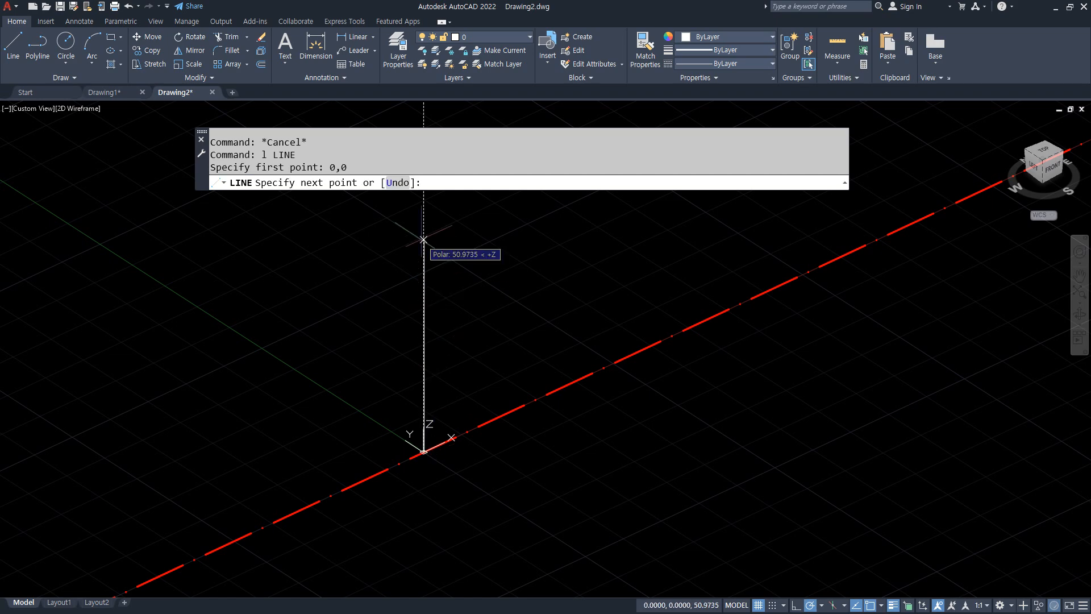
pyautogui.write('68')
pyautogui.press('Return')
pyautogui.press('Return')
# - Match the vertical line's properties to those of the red centre construction line
pyautogui.scroll(-2, 456, 353)
pyautogui.moveTo(456, 351); pyautogui.dragTo(484, 359, button='middle')
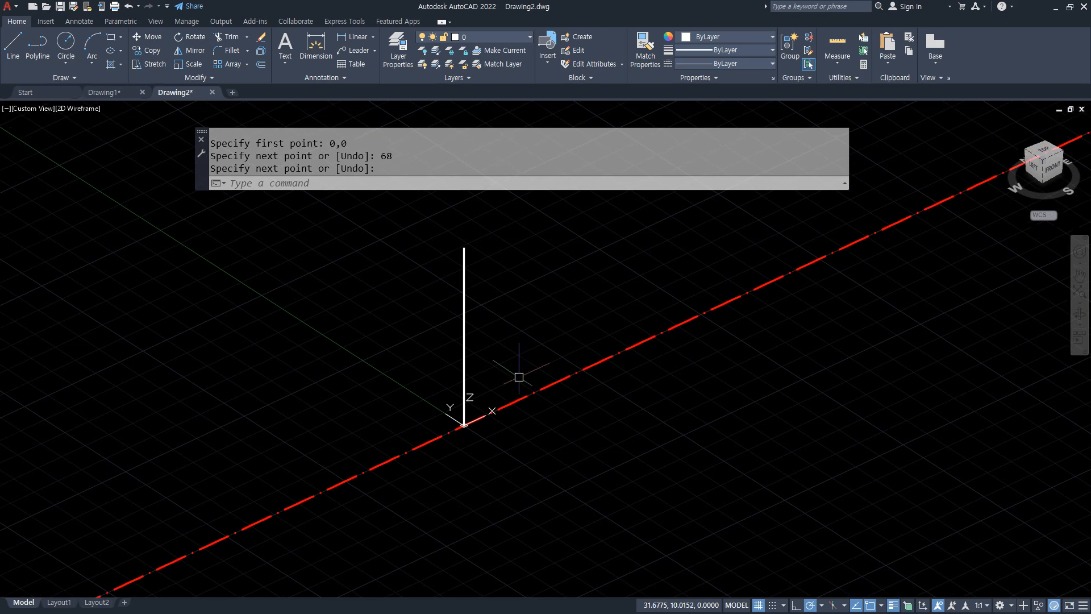
pyautogui.write('ma')
pyautogui.press('Return')
pyautogui.click(511, 396)
pyautogui.click(499, 408)
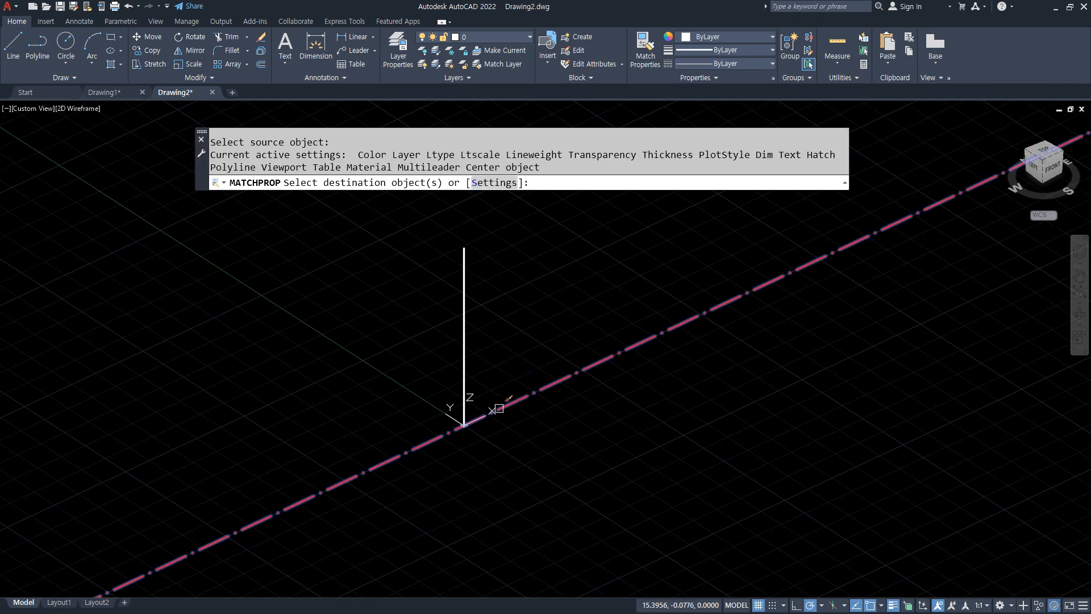
pyautogui.click(463, 406)
pyautogui.press('Return')
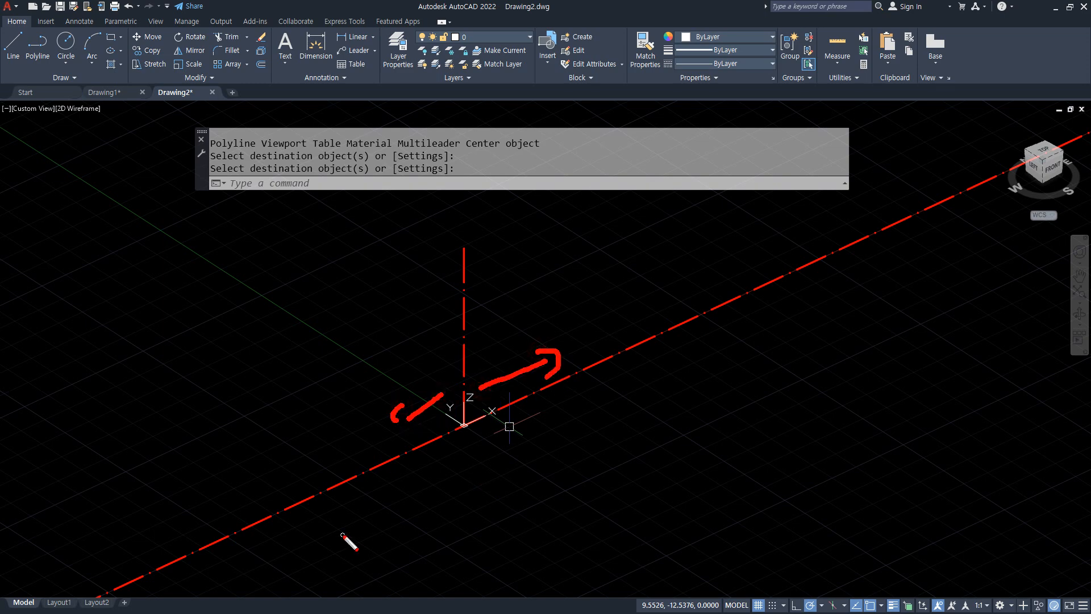
pyautogui.press('Escape')
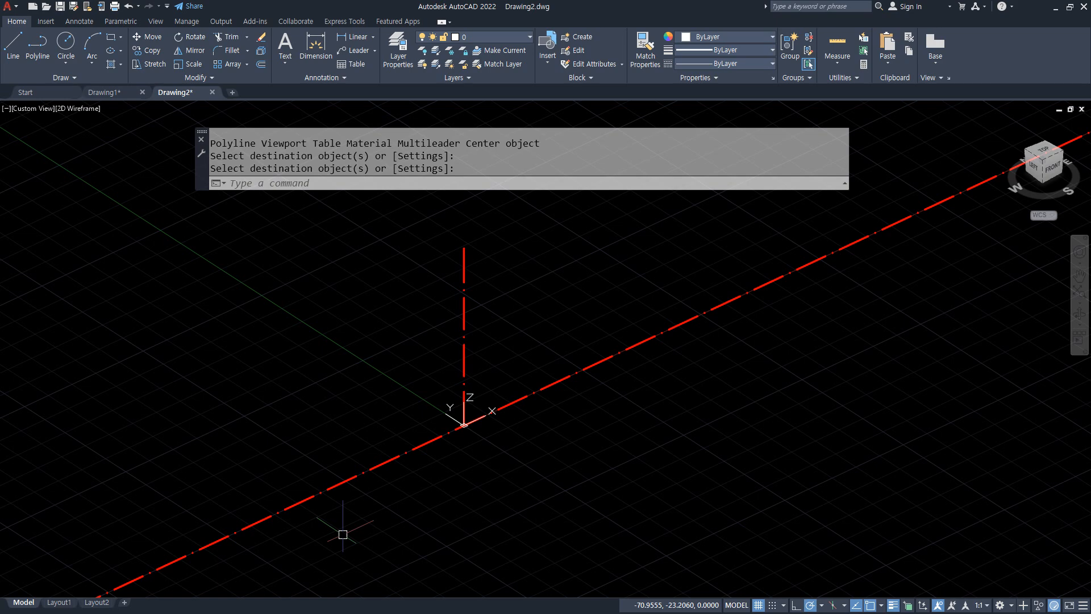
# - Try a three-point UCS at the base of the vertical line, with X along the construction line and Y upward, and undo it
pyautogui.write('ucs')
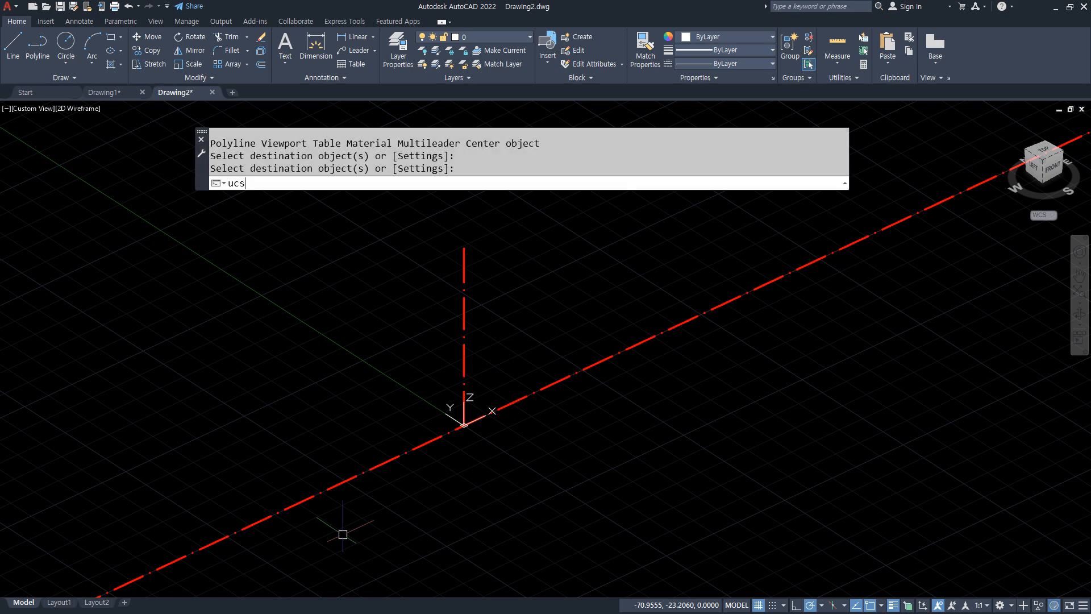
pyautogui.press('Return')
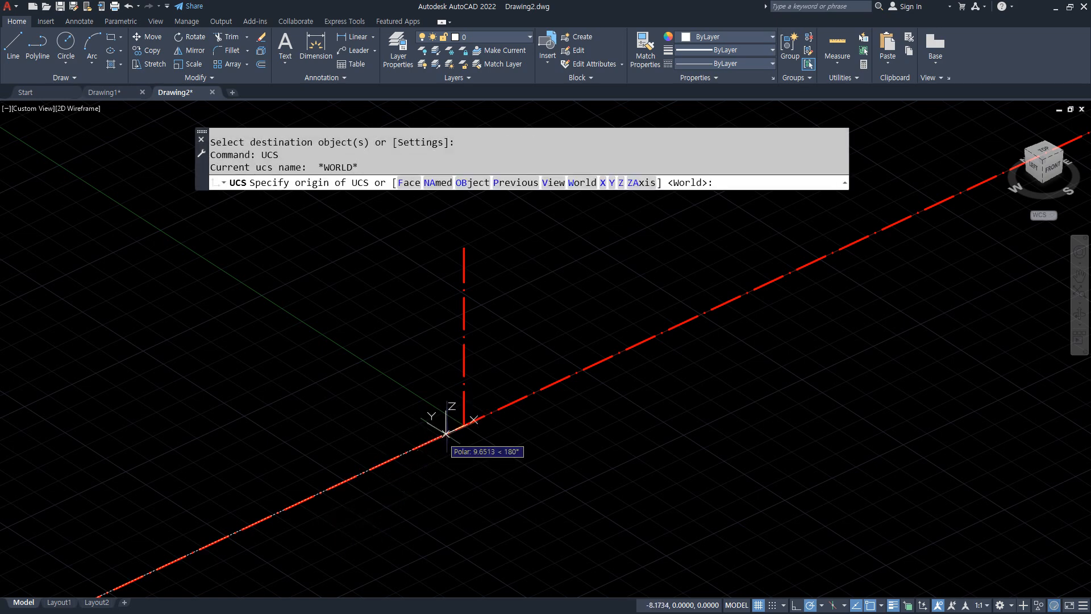
pyautogui.click(463, 424)
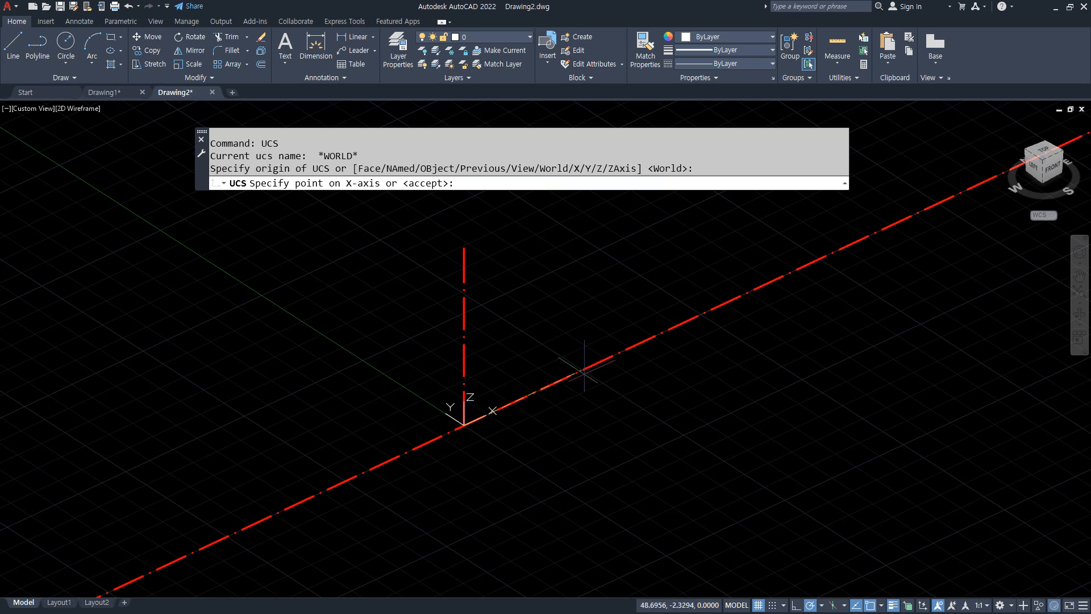
pyautogui.click(584, 373)
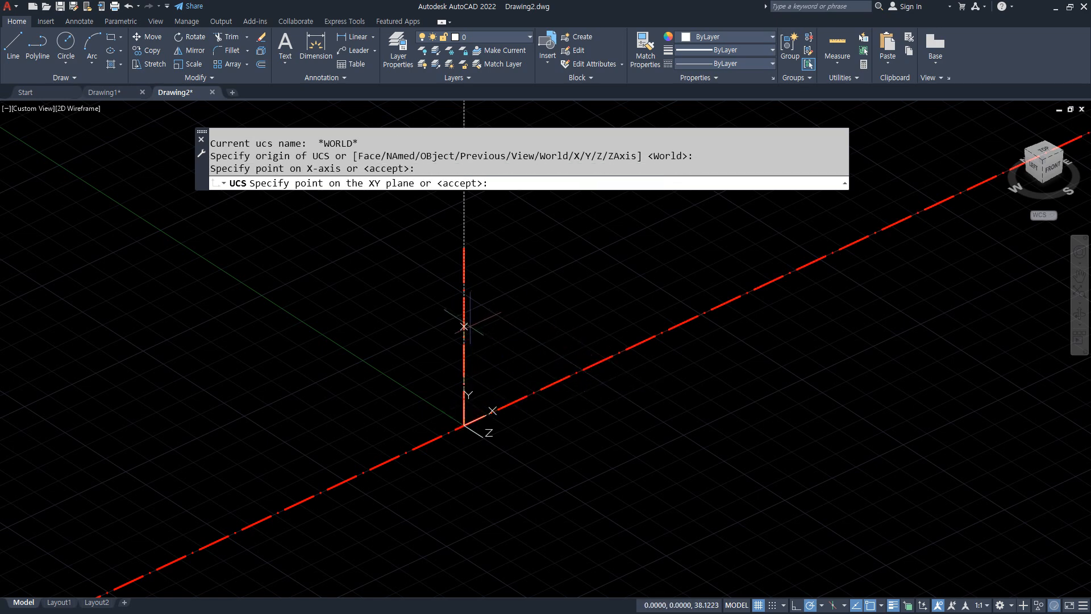
pyautogui.click(464, 329)
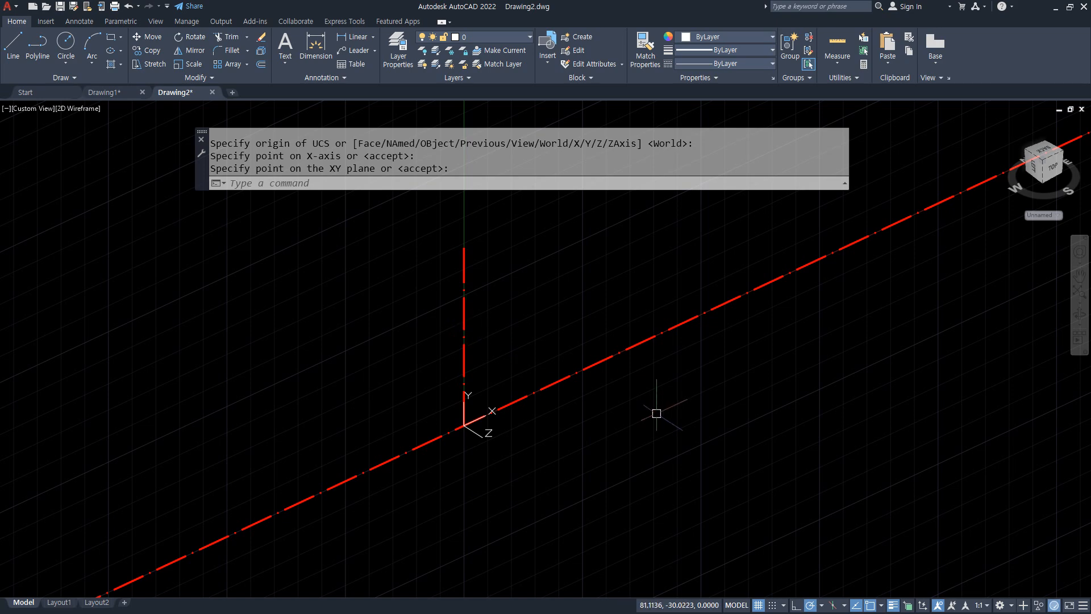
pyautogui.hotkey('ctrl', 'z')
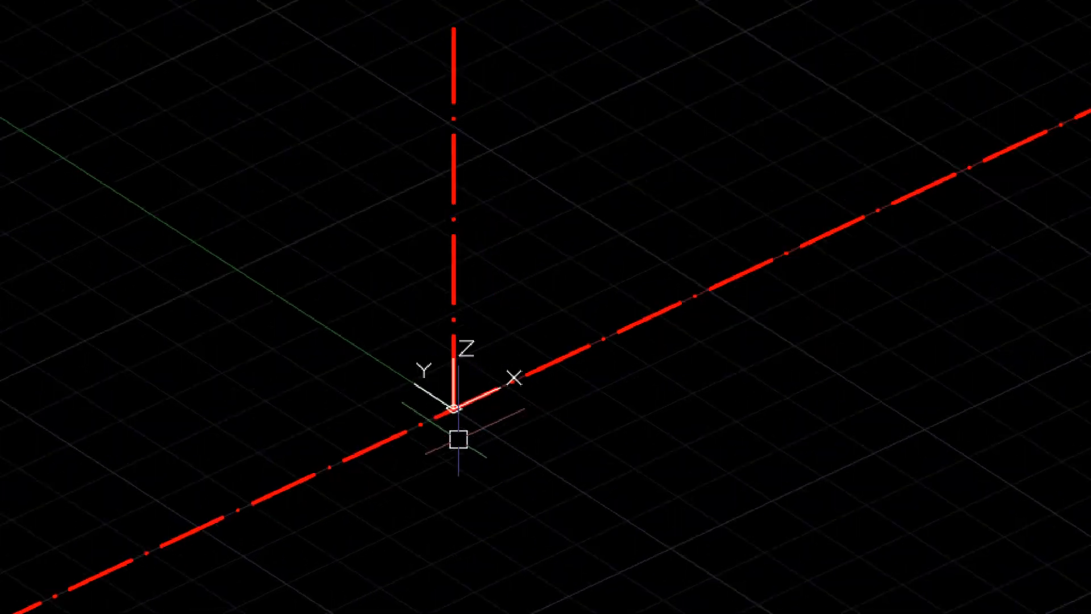
# - Reorient the UCS at the base of the vertical line so that X follows the construction line and Y points up
pyautogui.click(478, 452)
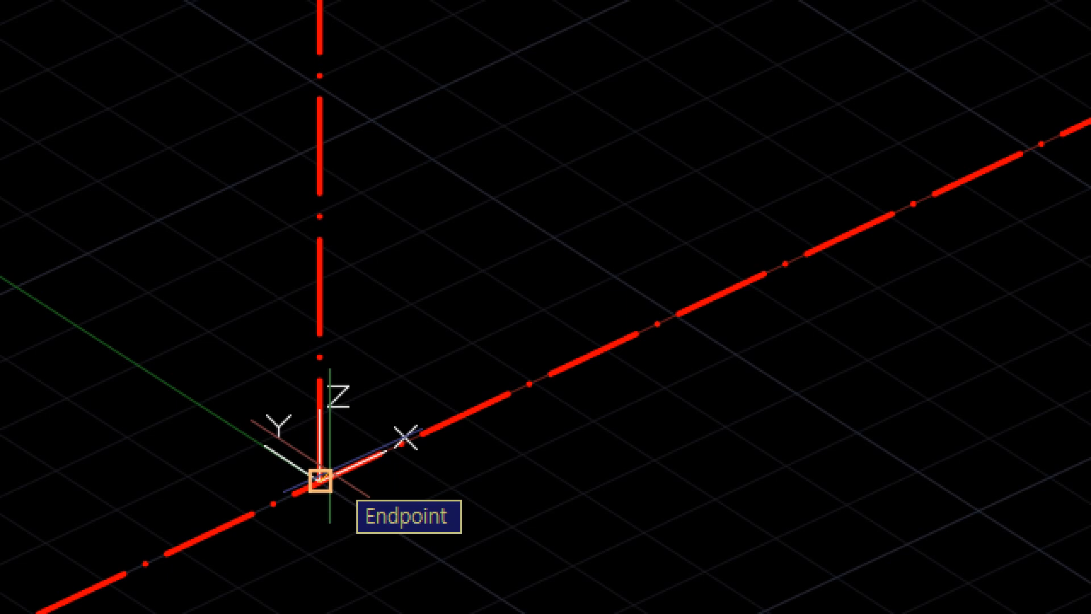
pyautogui.click(320, 480)
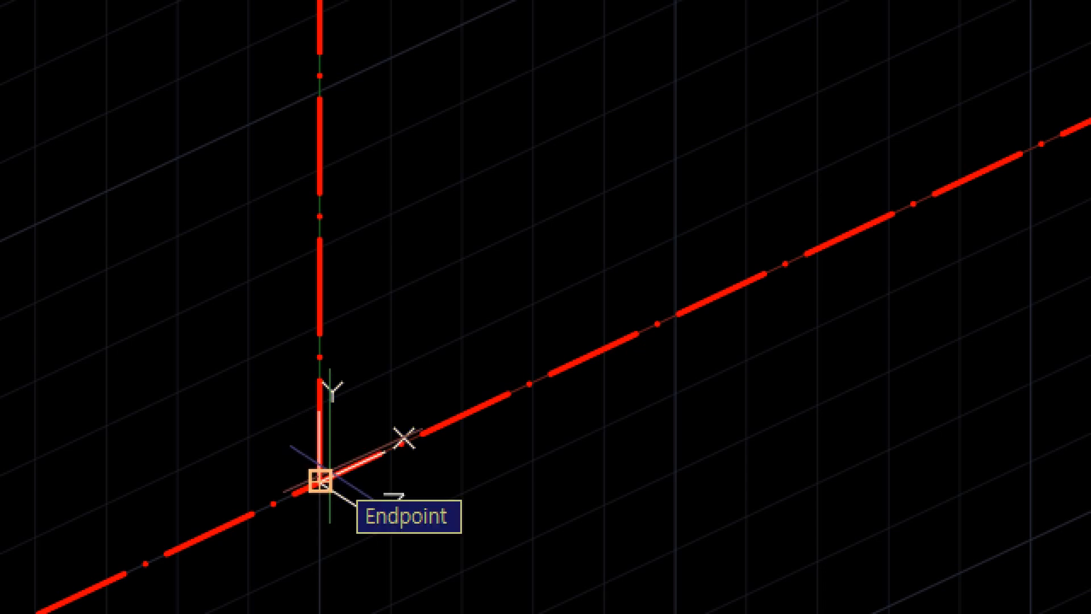
# - Offset the vertical centre line by 70 to both sides along the construction line
pyautogui.press('Return')
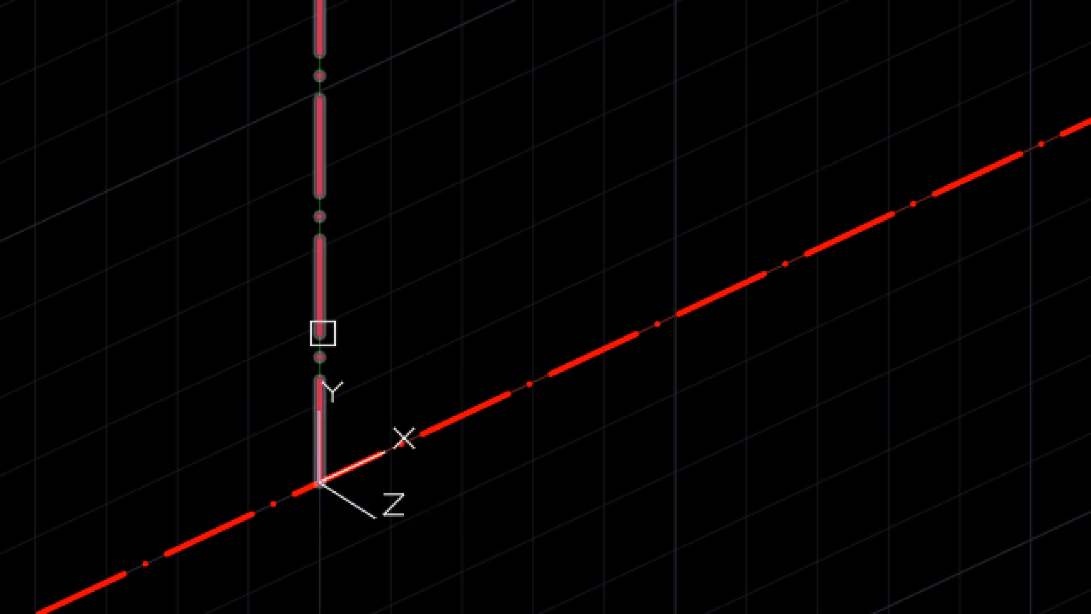
pyautogui.click(322, 333)
pyautogui.click(381, 304)
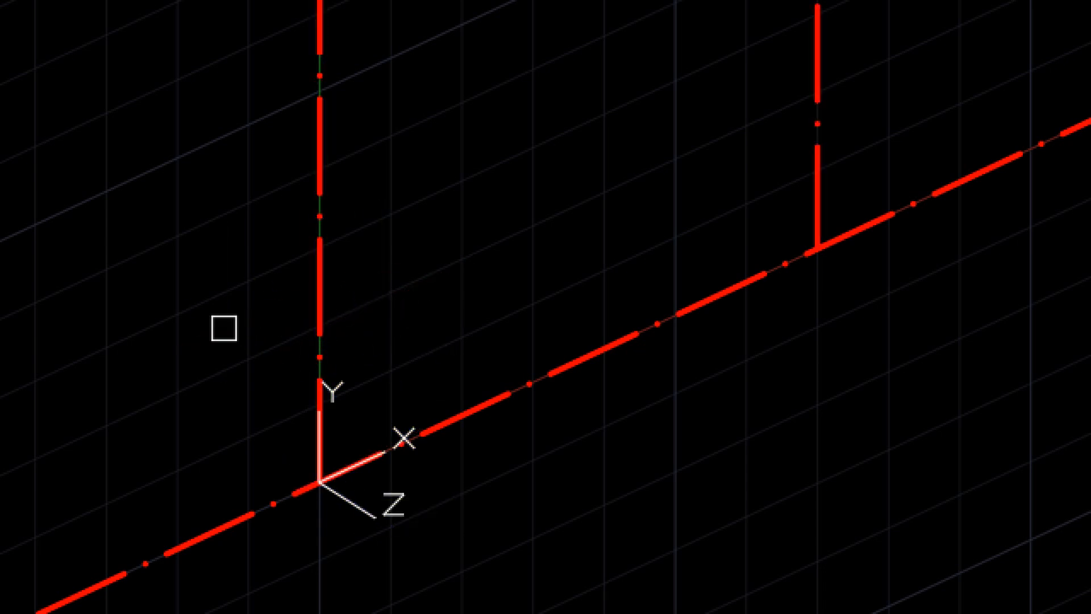
pyautogui.scroll(-2, 224, 328)
pyautogui.scroll(-2, 224, 328)
pyautogui.moveTo(219, 341); pyautogui.dragTo(553, 309, button='middle')
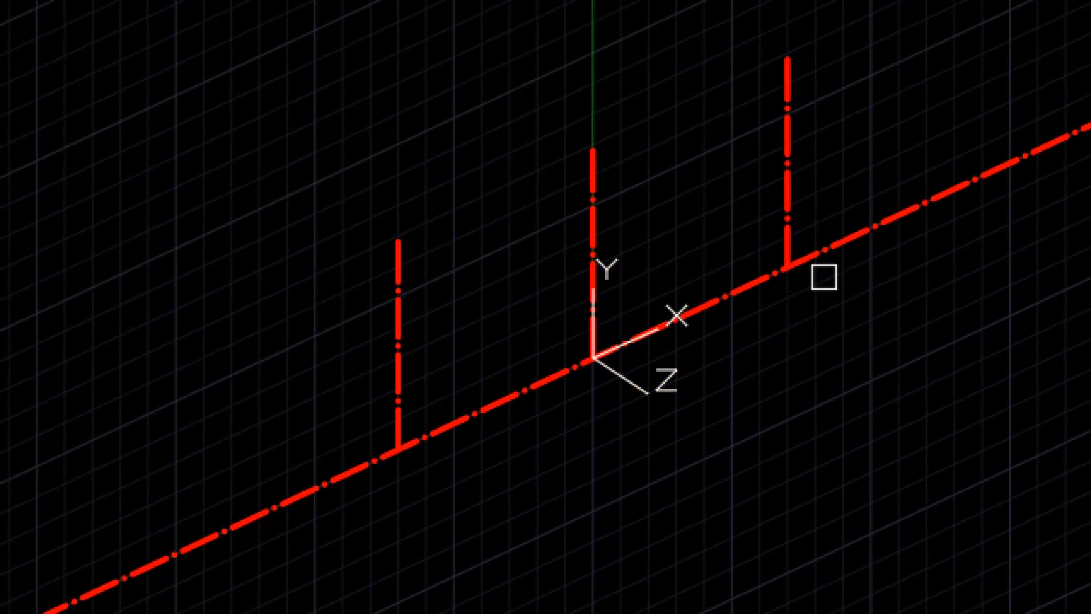
# - Trim the construction line beyond the two offset lines and delete both offset lines
pyautogui.click(335, 480)
pyautogui.press('Escape')
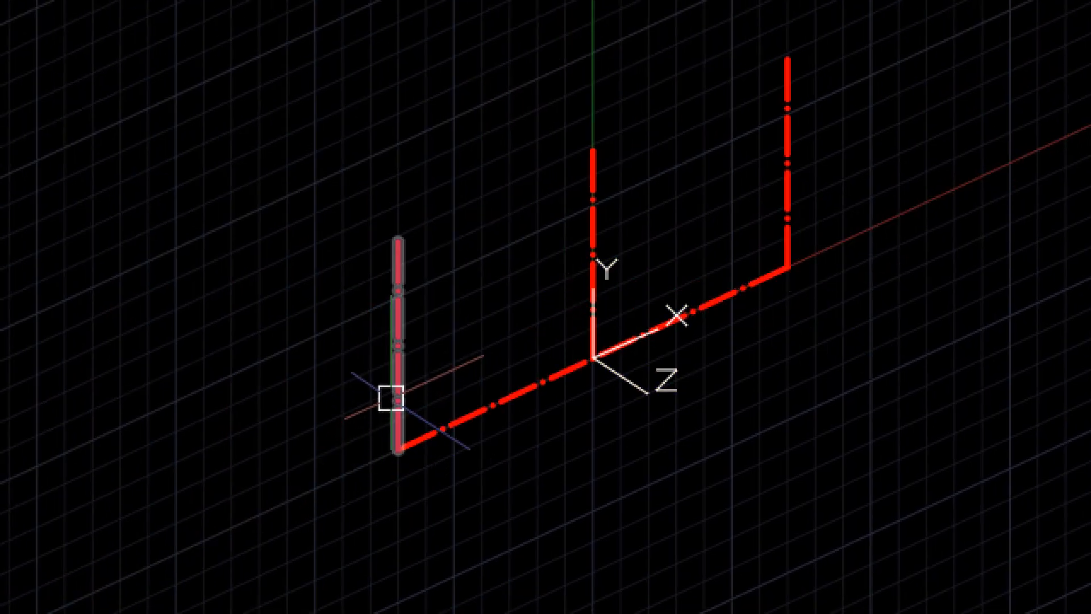
pyautogui.click(397, 392)
pyautogui.click(778, 220)
pyautogui.press('Delete')
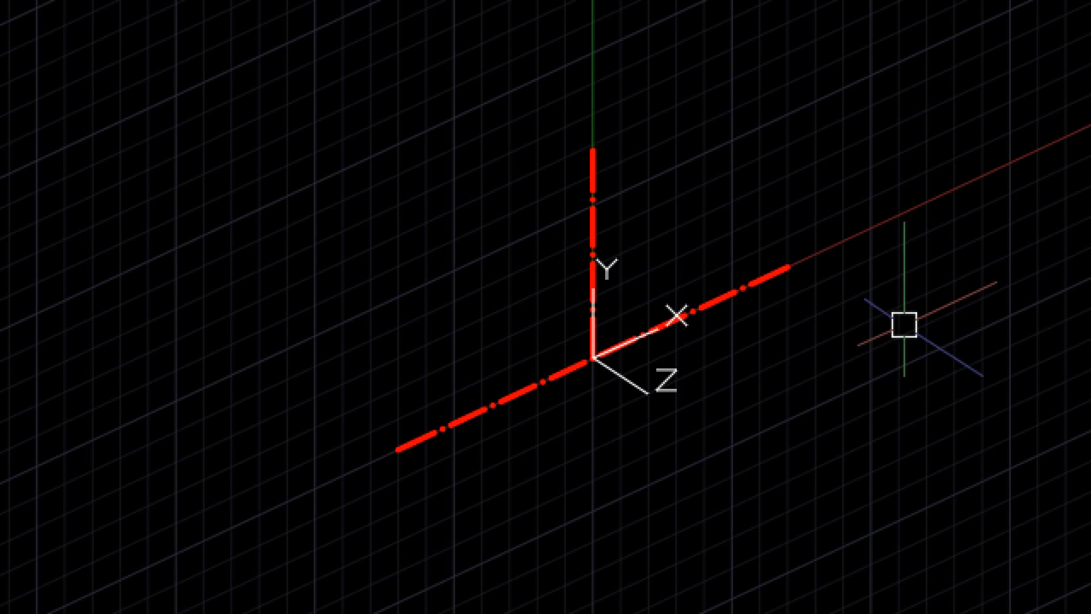
# - Set the UCS at the base of the vertical line so that Z runs along the trimmed centre line and Y points up
pyautogui.write('ucs')
pyautogui.press('Return')
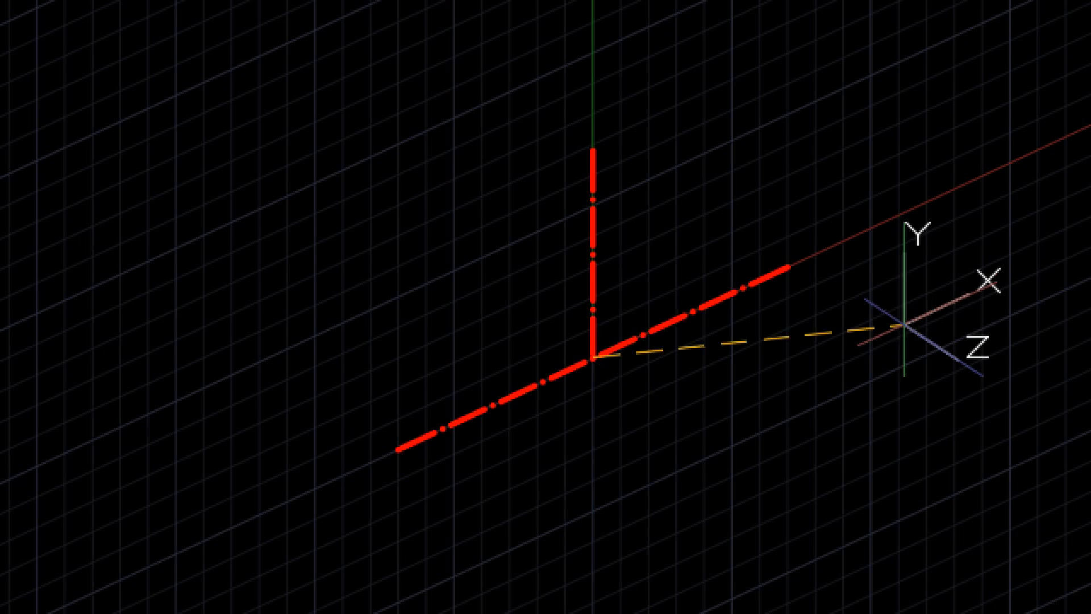
pyautogui.press('Return')
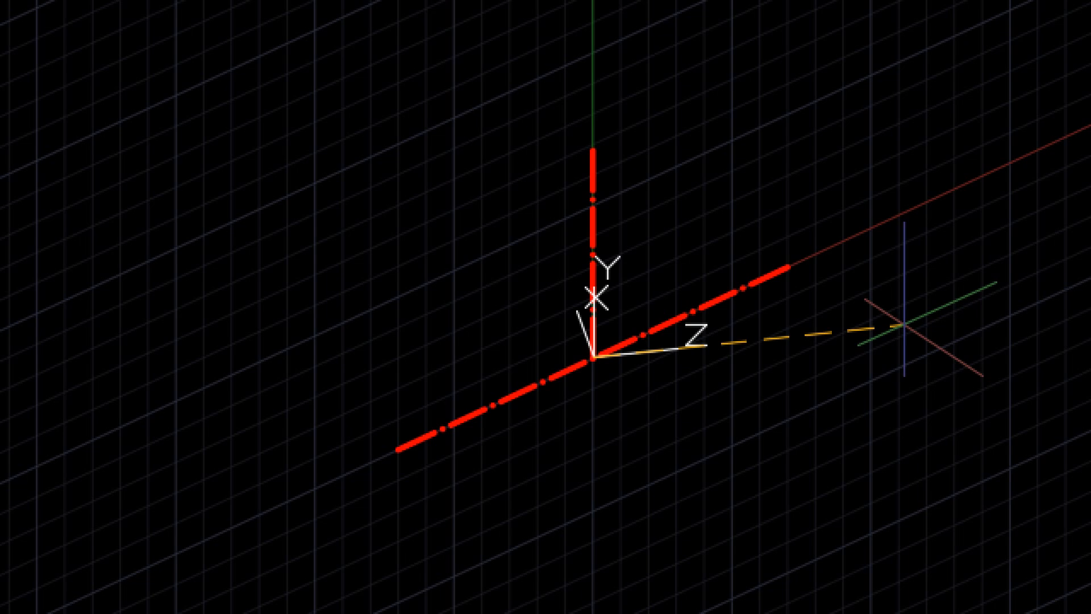
pyautogui.press('Return')
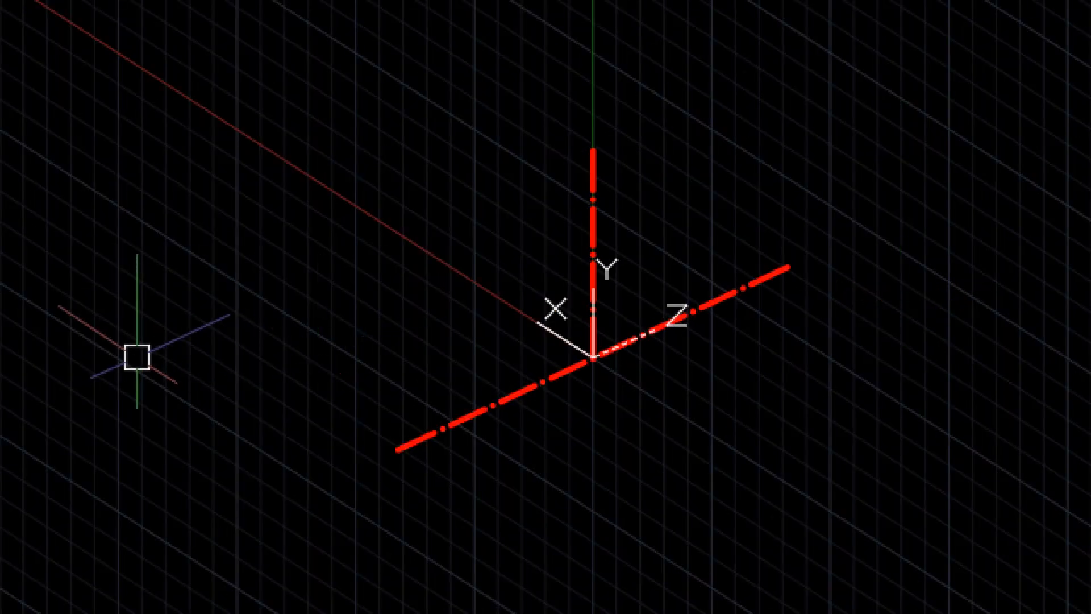
pyautogui.keyDown('shift'); pyautogui.moveTo(137, 355); pyautogui.dragTo(253, 386, button='middle'); pyautogui.keyUp('shift')
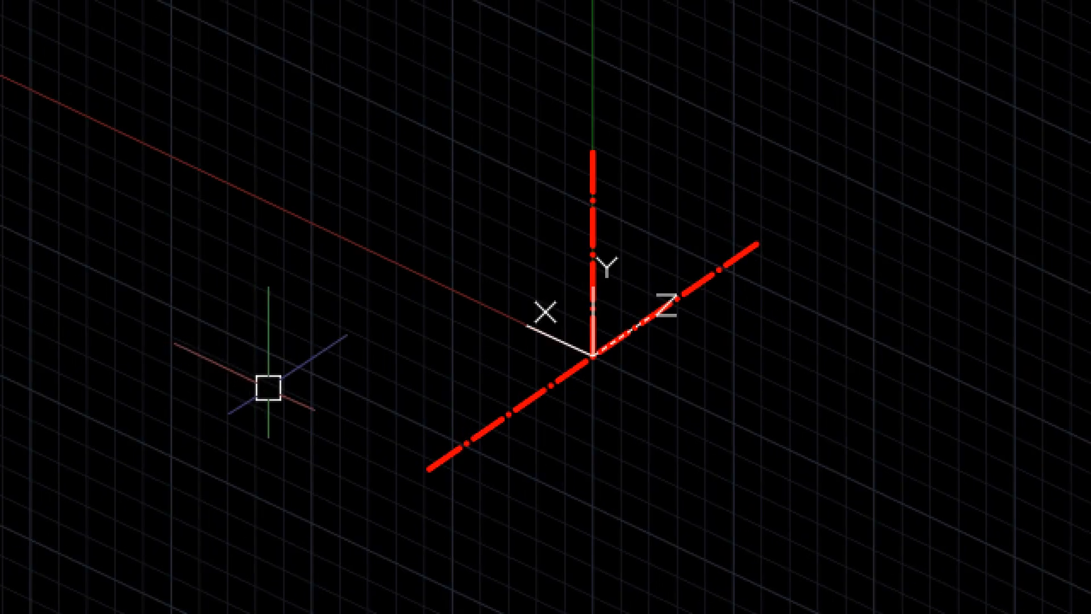
pyautogui.keyDown('shift'); pyautogui.moveTo(268, 388); pyautogui.dragTo(248, 386, button='middle'); pyautogui.keyUp('shift')
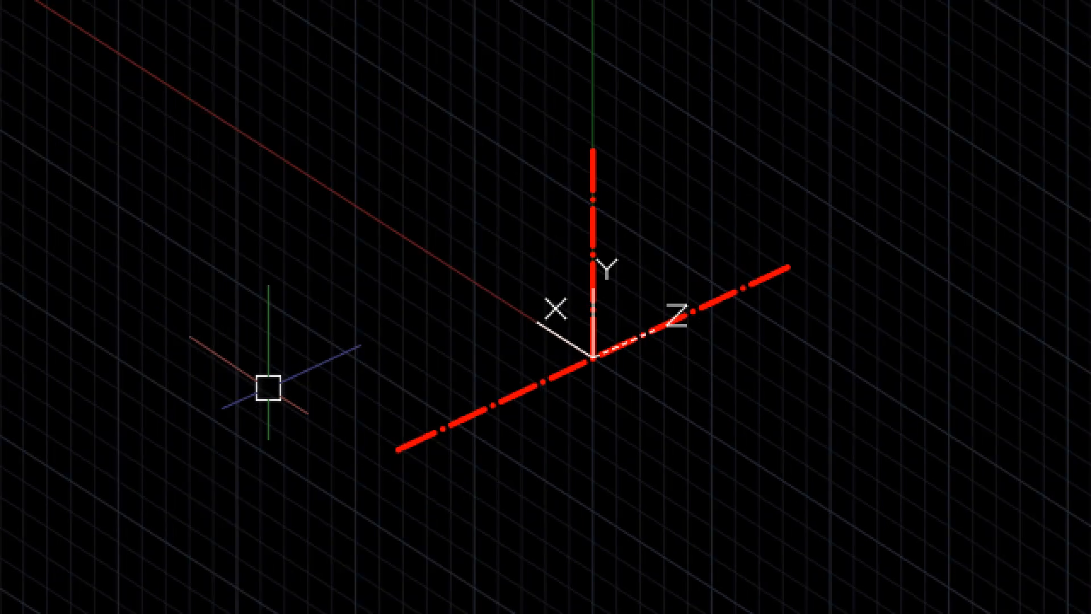
# - Undo the last UCS change and rotate the UCS -90 degrees about Y so that Z follows the main centre line toward its near end
pyautogui.hotkey('ctrl', 'z')
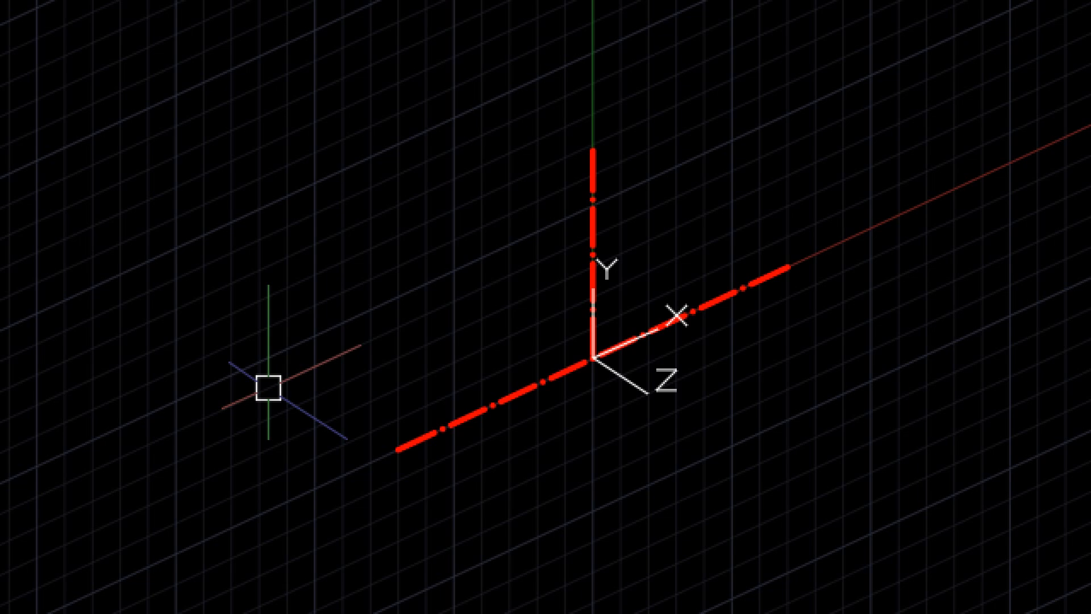
pyautogui.press('Return')
pyautogui.click(592, 358)
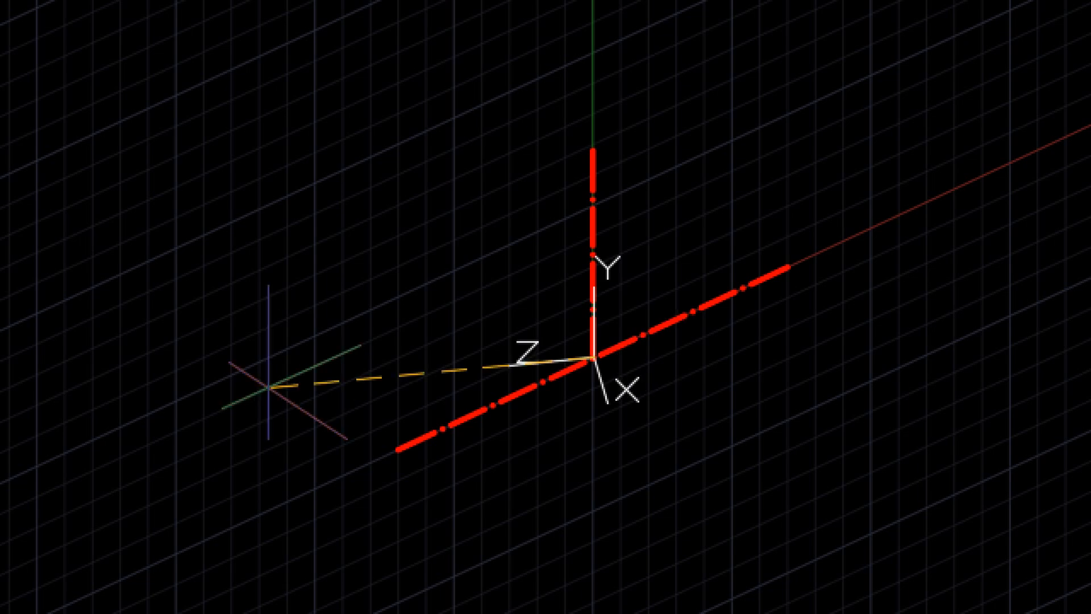
pyautogui.press('Return')
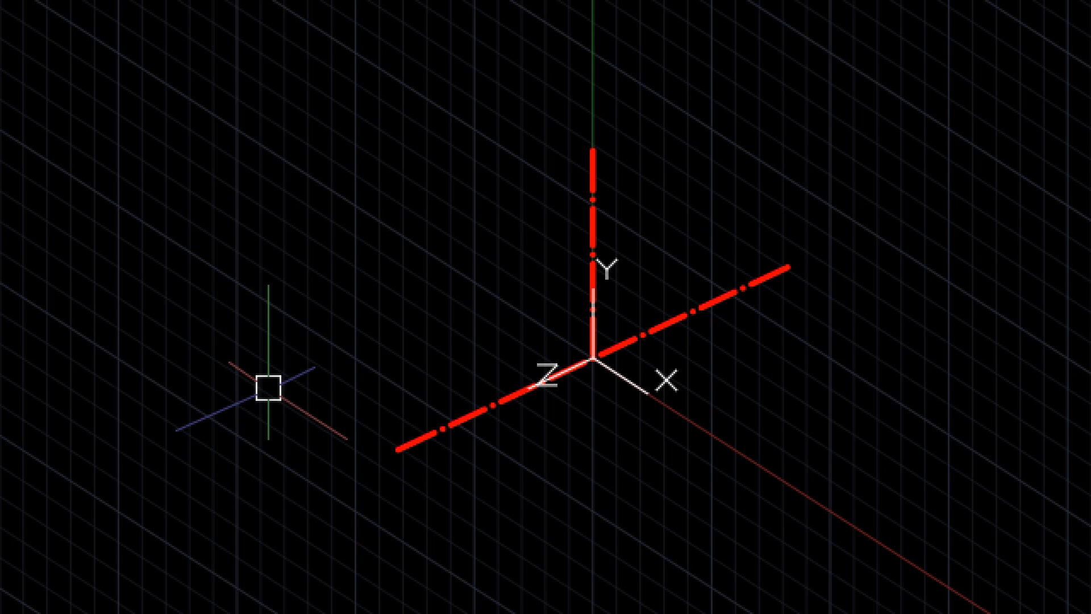
# - Draw a circle of diameter 42 centred on the near end of the main centre line
pyautogui.press('Return')
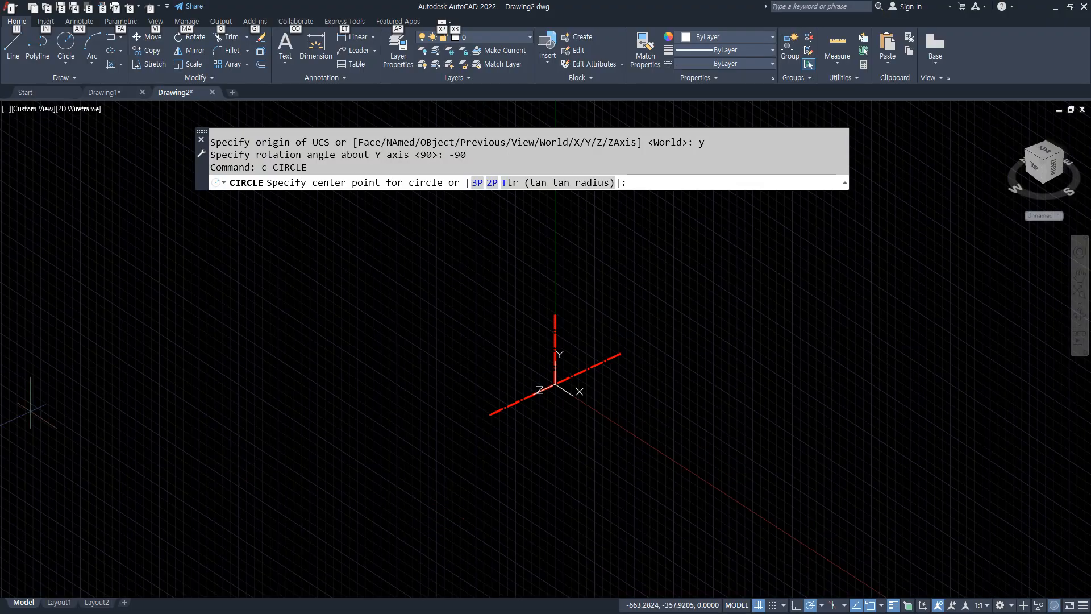
pyautogui.scroll(5, 484, 417)
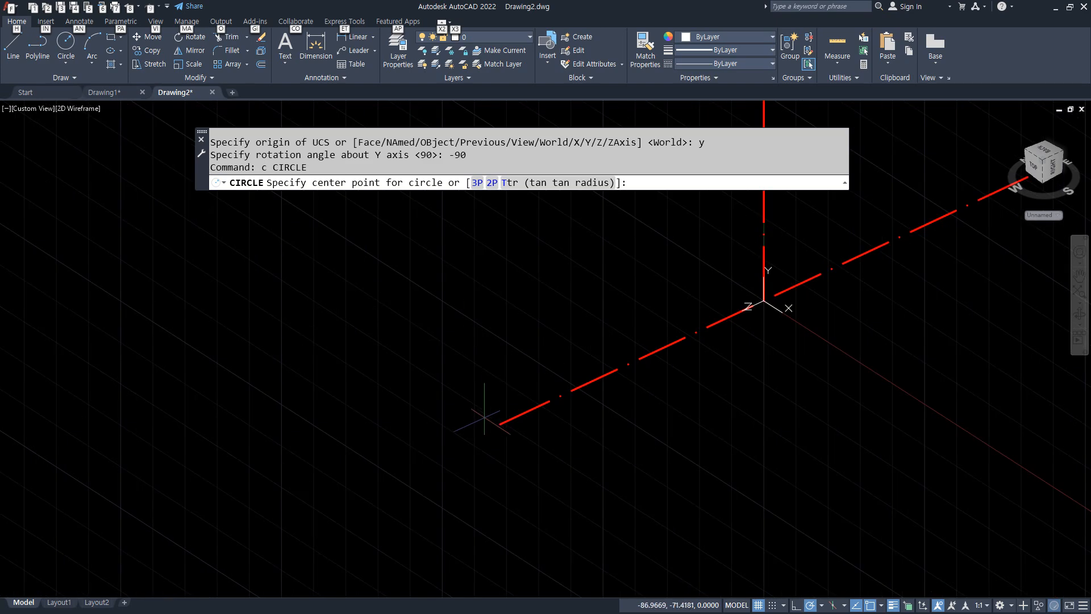
pyautogui.click(499, 423)
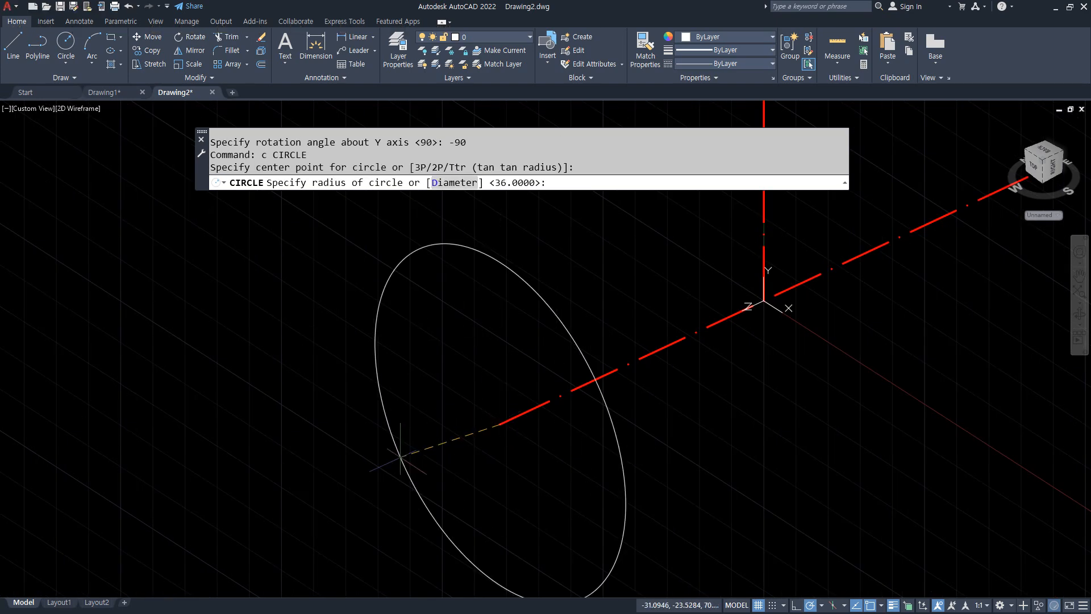
pyautogui.write('d')
pyautogui.press('Return')
pyautogui.write('42')
pyautogui.press('Return')
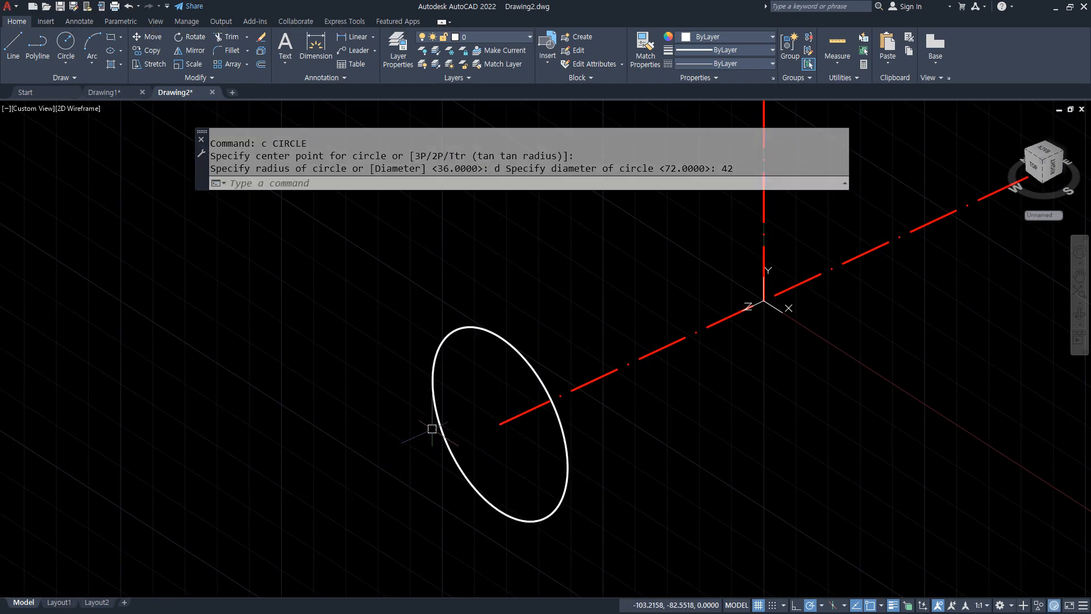
# - Add a concentric circle of diameter 58 at the near end of the main centre line
pyautogui.press('Return')
pyautogui.click(499, 424)
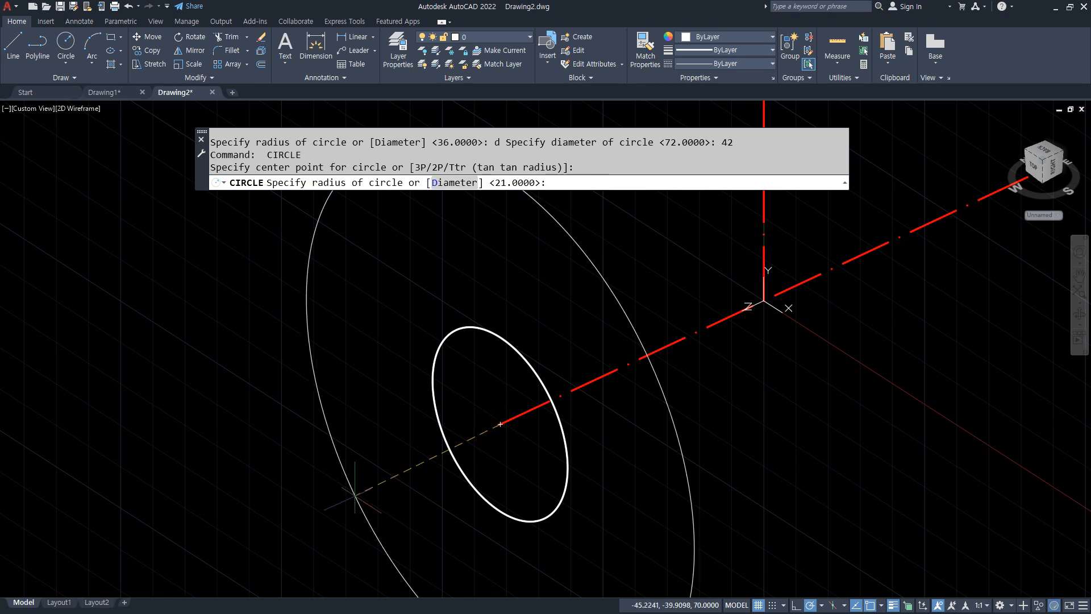
pyautogui.write('d')
pyautogui.press('Return')
pyautogui.write('58')
pyautogui.press('Return')
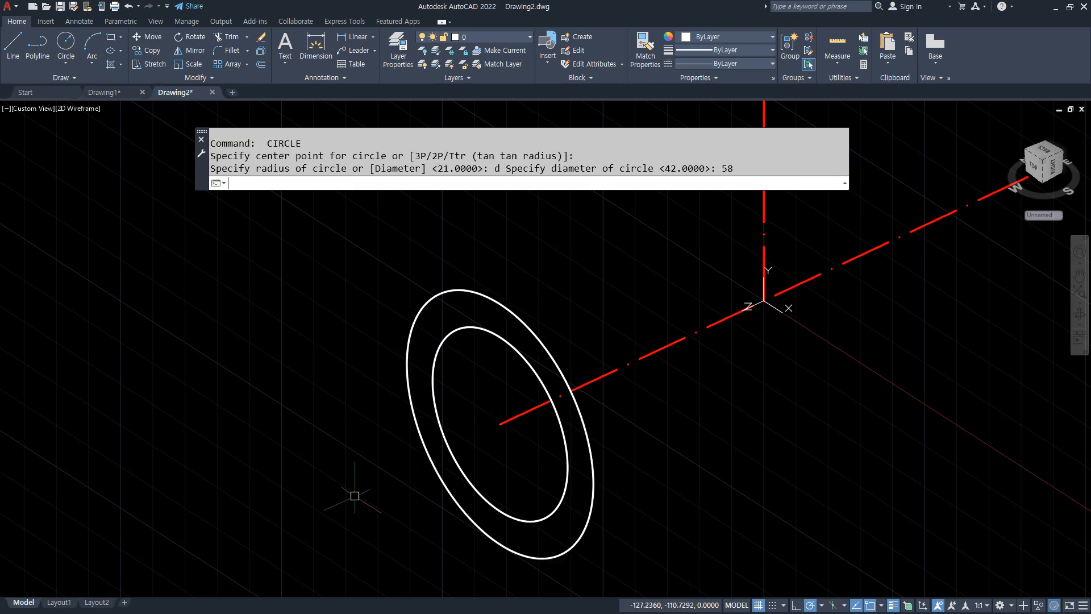
# - Add a concentric flange circle of diameter 72 at the near end of the main centre line
pyautogui.press('Return')
pyautogui.click(500, 424)
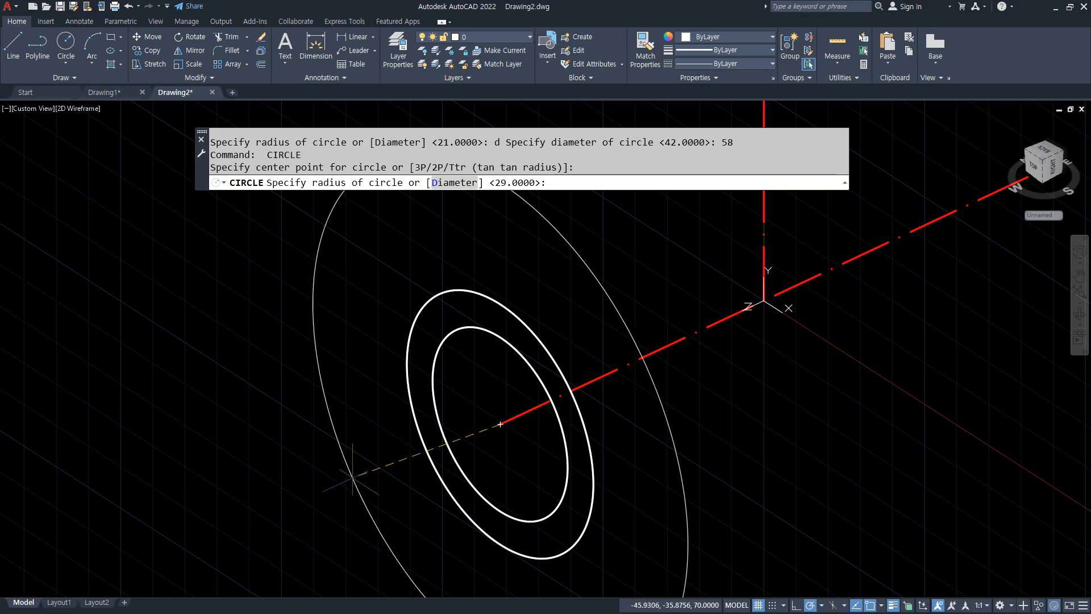
pyautogui.write('d')
pyautogui.press('Return')
pyautogui.write('72')
pyautogui.press('Return')
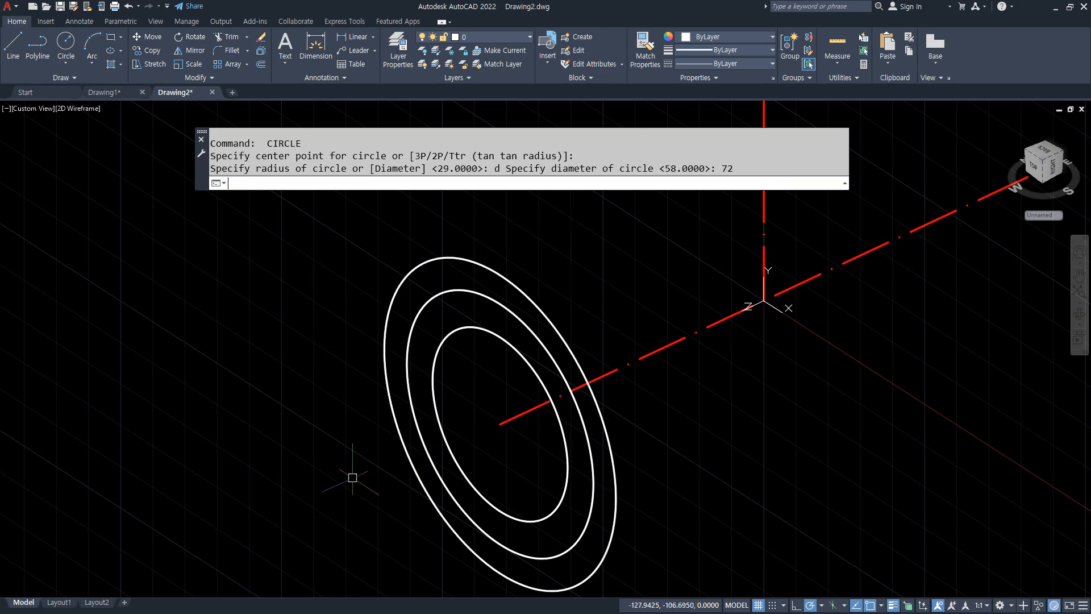
# - Reset the UCS to World
pyautogui.scroll(-3, 356, 475)
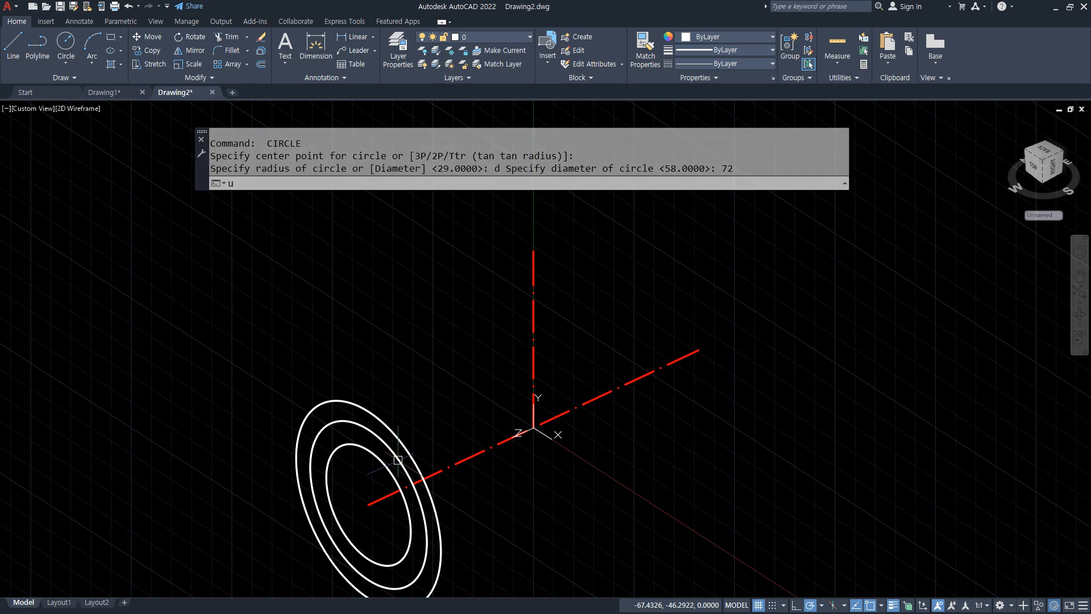
pyautogui.write('ucs')
pyautogui.press('Return')
pyautogui.press('Return')
# - Draw a circle of diameter 44 centred on the upper end of the vertical centre line
pyautogui.write('c')
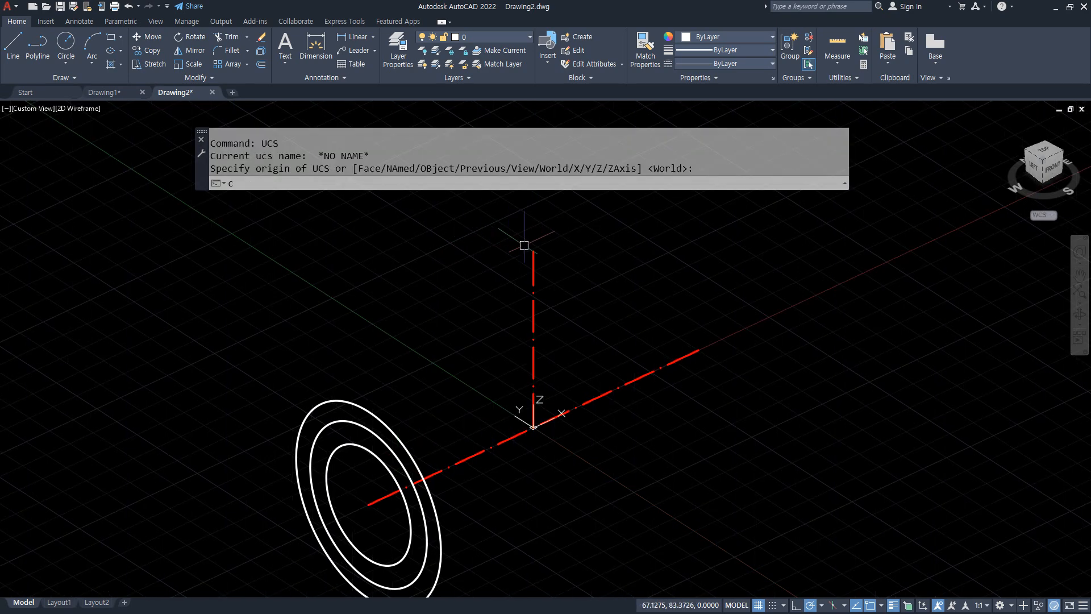
pyautogui.press('Return')
pyautogui.click(533, 251)
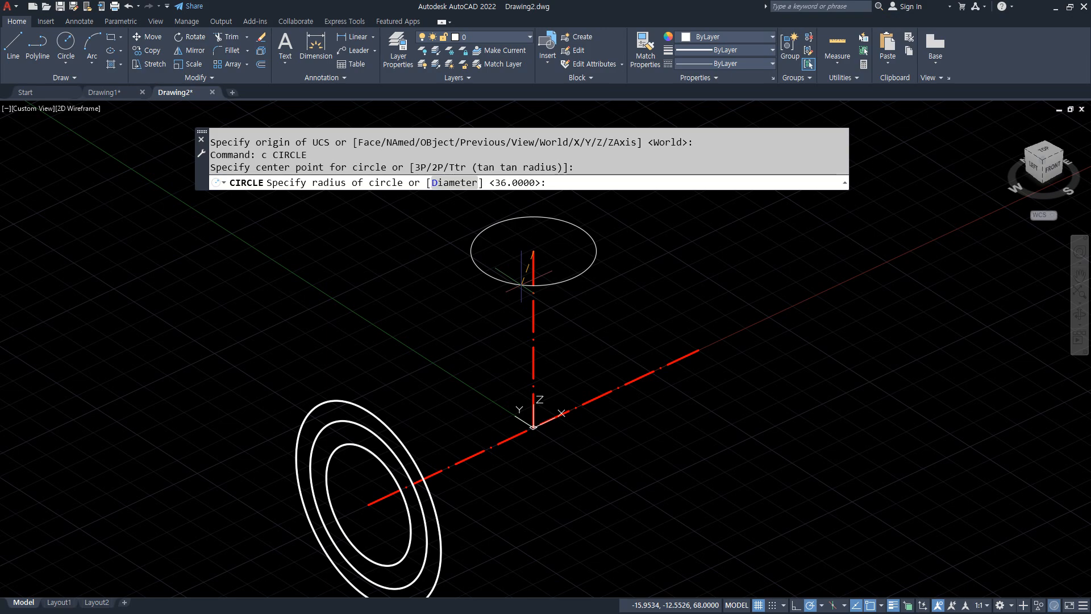
pyautogui.write('d')
pyautogui.press('Return')
pyautogui.write('44')
pyautogui.press('Return')
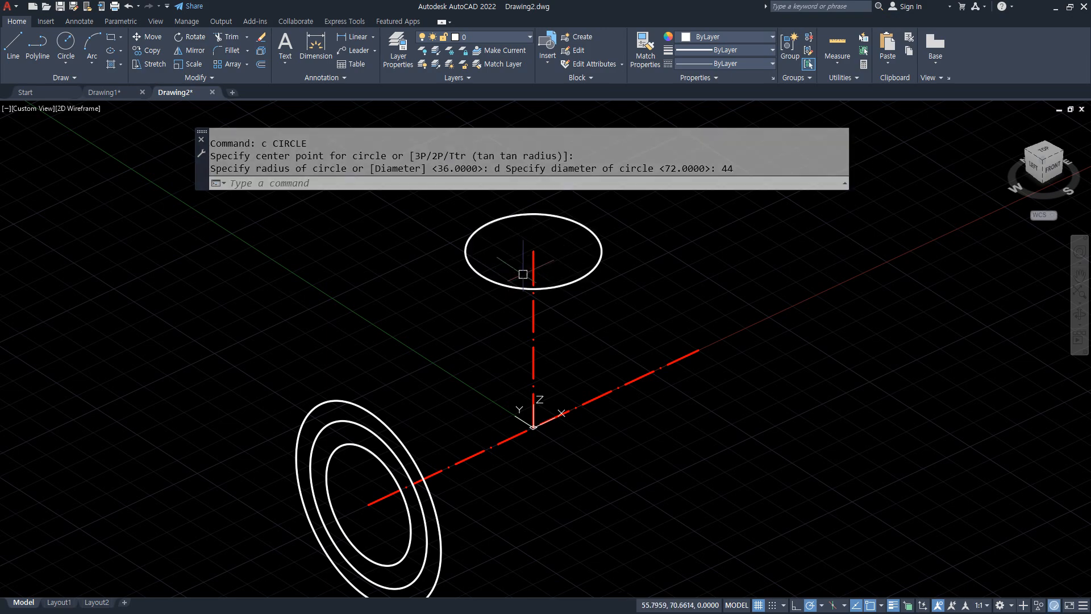
# - Add a concentric circle of diameter 58 at the upper end of the vertical centre line
pyautogui.press('Return')
pyautogui.click(533, 250)
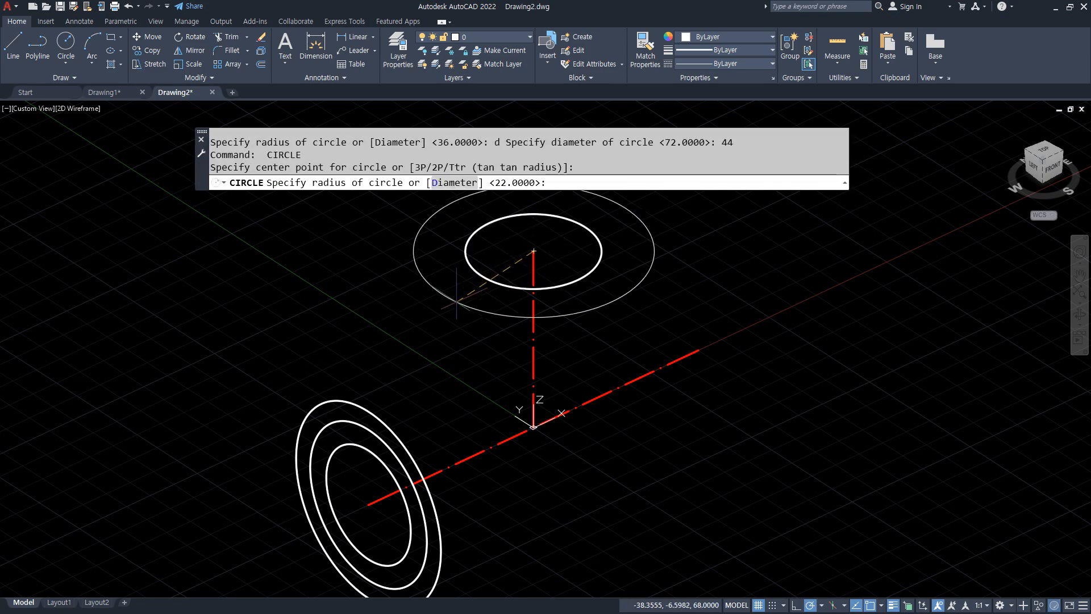
pyautogui.write('d')
pyautogui.press('Return')
pyautogui.write('58')
pyautogui.press('Return')
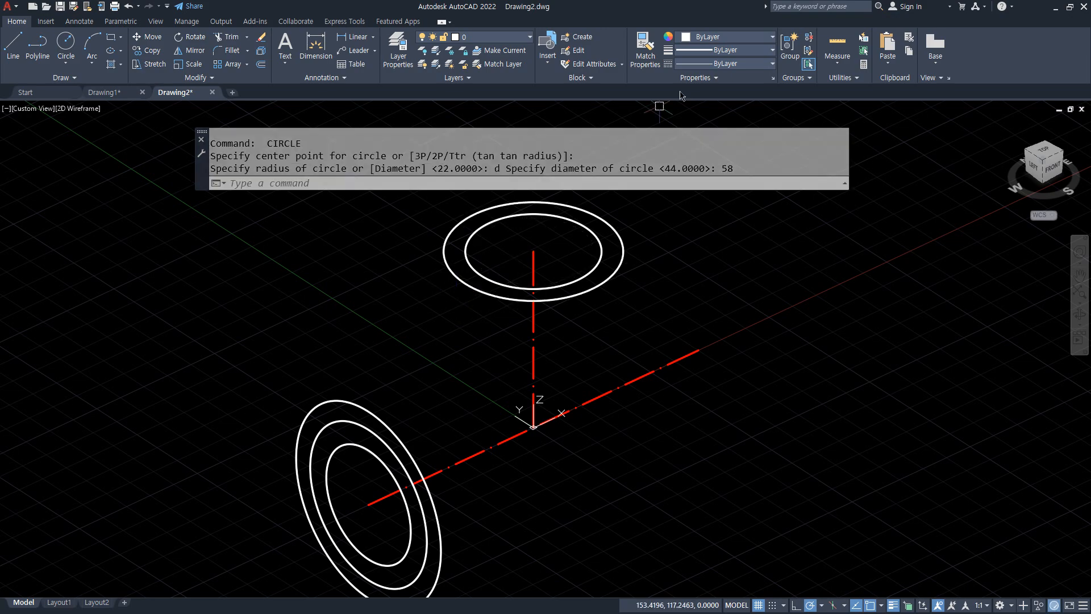
# - Add a concentric flange circle of diameter 72 at the upper end of the vertical centre line
pyautogui.press('Return')
pyautogui.click(533, 250)
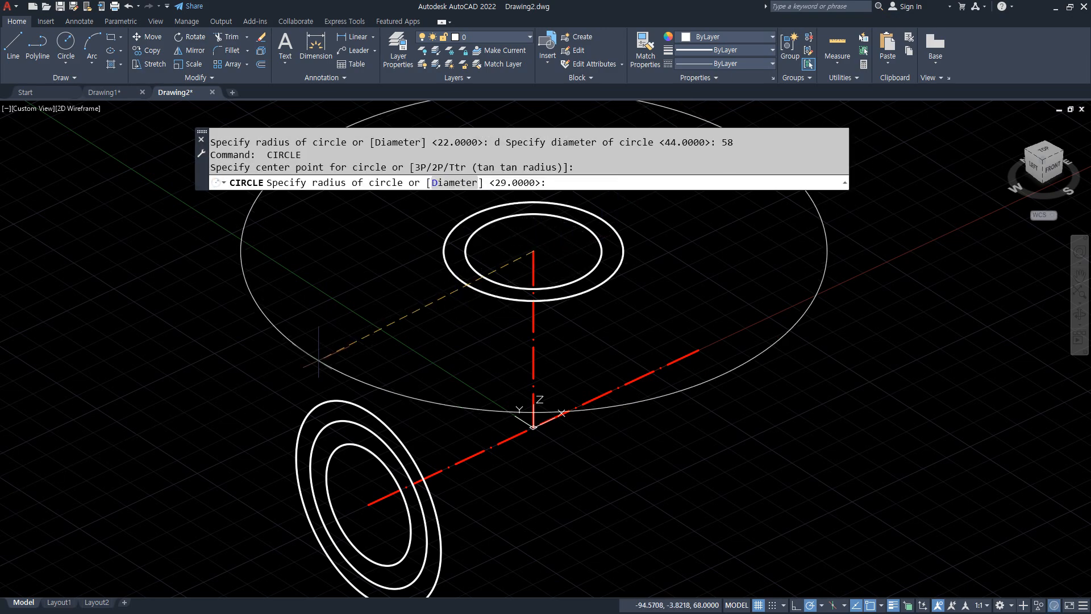
pyautogui.write('d')
pyautogui.press('Return')
pyautogui.write('72')
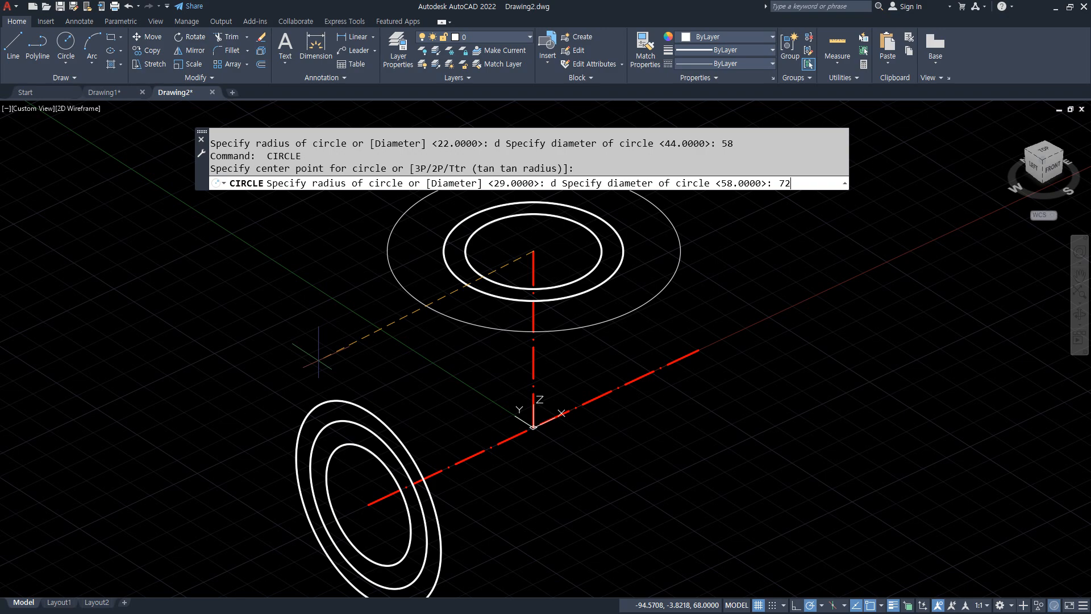
pyautogui.press('Return')
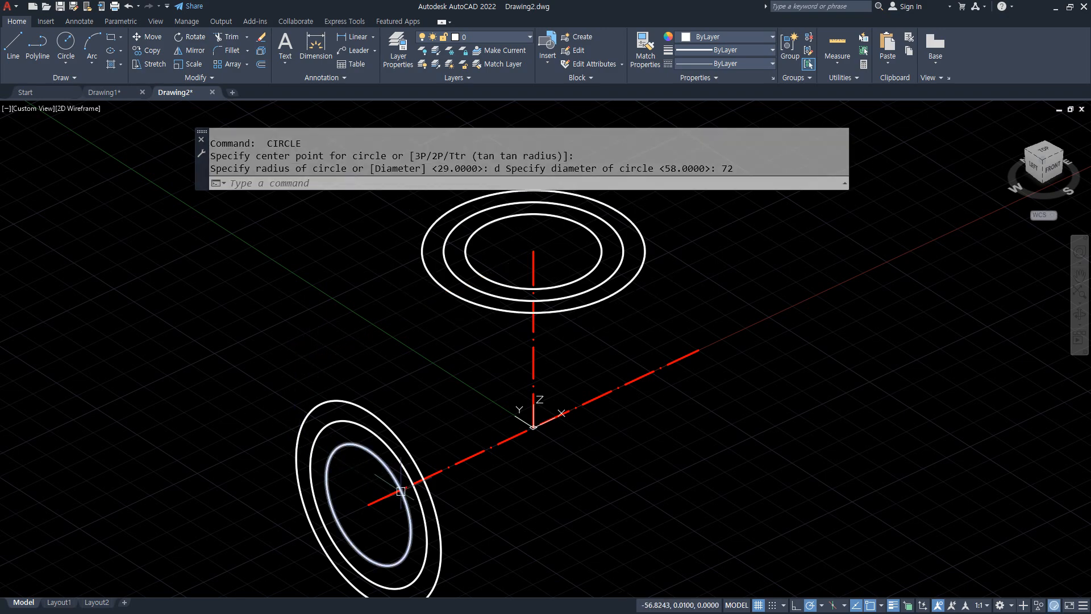
# - Extrude the main pipe's 58-diameter circle by 140 along the centre line to its far endpoint
pyautogui.write('ext')
pyautogui.press('Return')
pyautogui.click(417, 498)
pyautogui.press('Return')
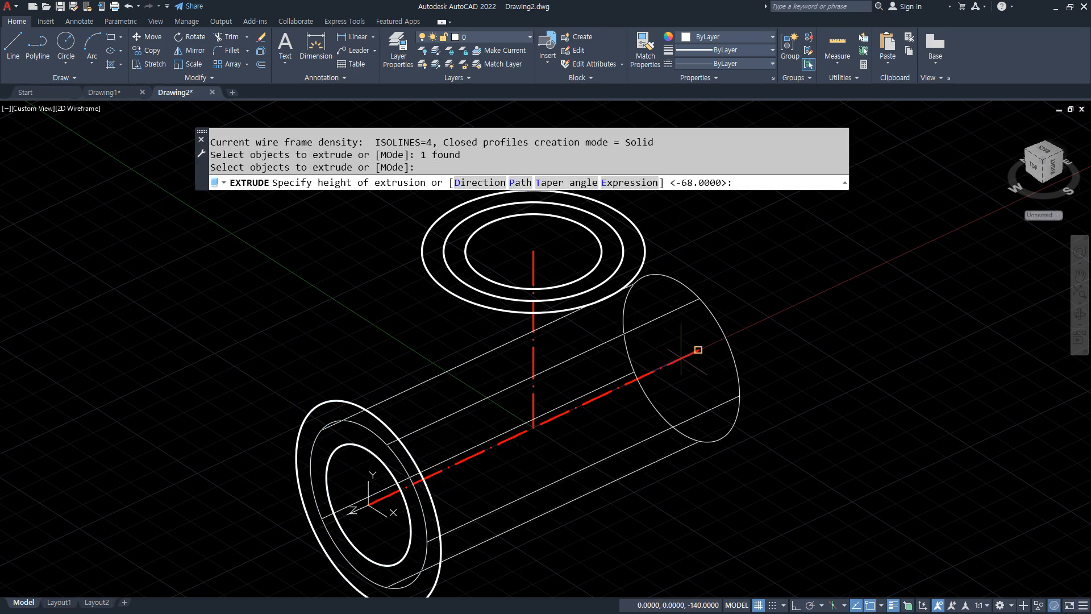
pyautogui.click(699, 349)
# - Extrude the branch's 58-diameter circle 68 downward to the base of the vertical centre line
pyautogui.click(576, 287)
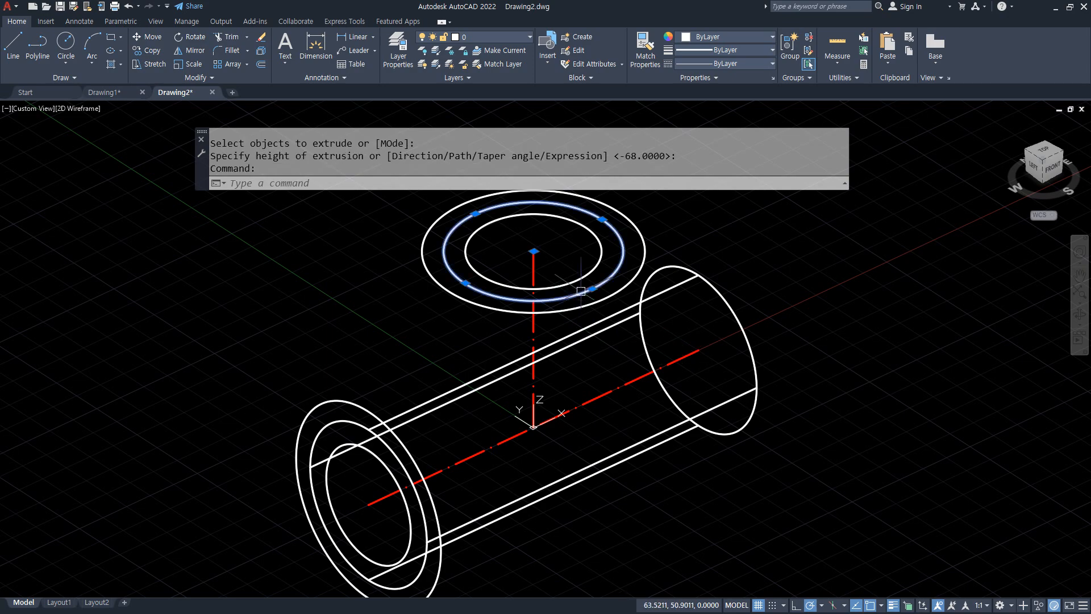
pyautogui.click(605, 297)
pyautogui.press('Return')
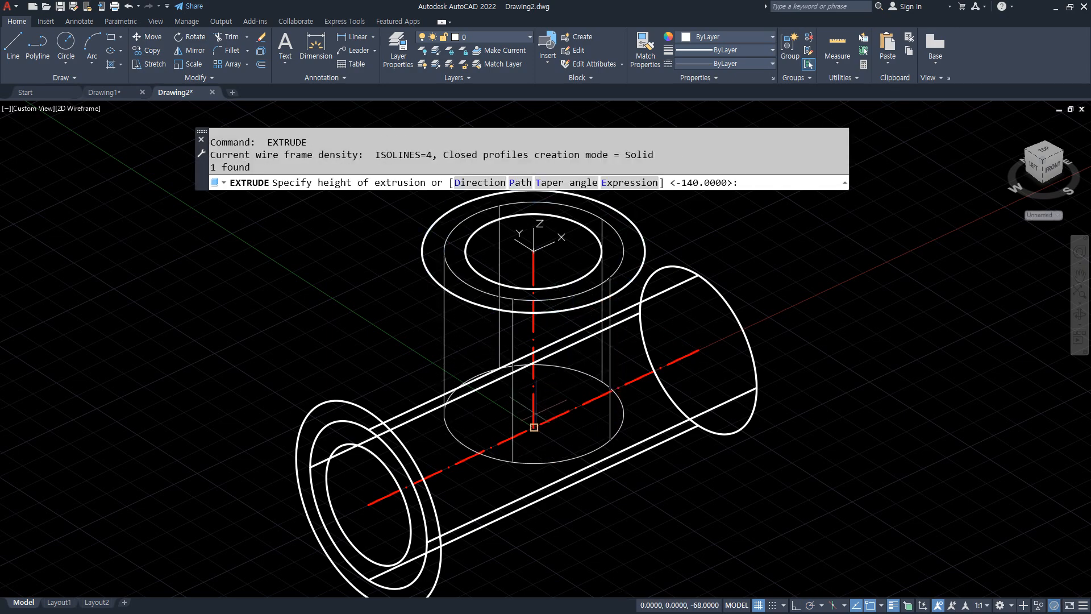
pyautogui.click(606, 455)
# - Union the main pipe cylinder and the vertical branch cylinder into one solid
pyautogui.write('uni')
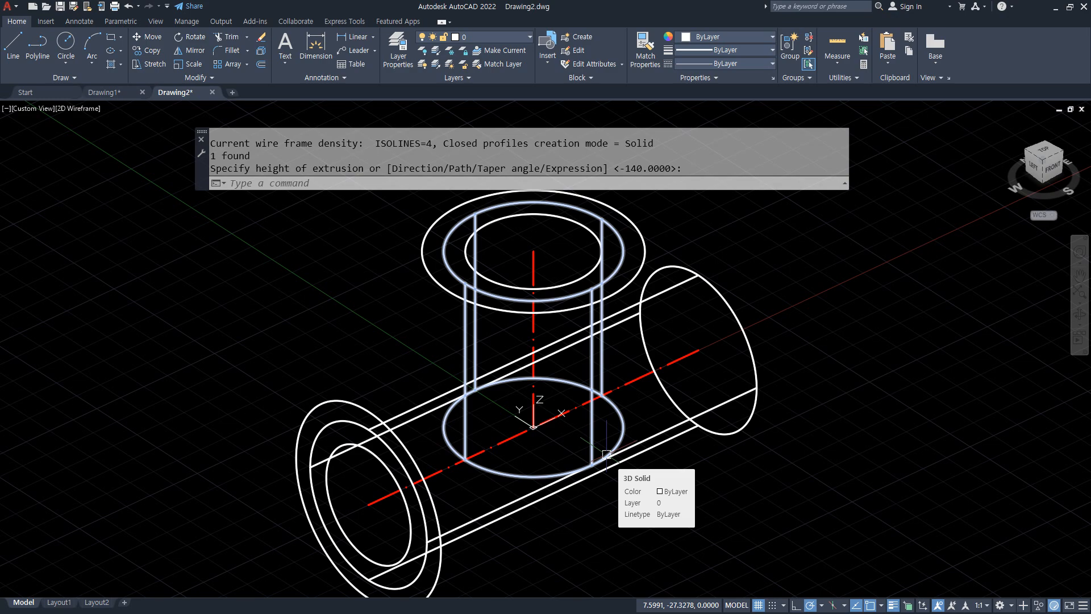
pyautogui.press('Return')
pyautogui.click(607, 505)
pyautogui.click(566, 442)
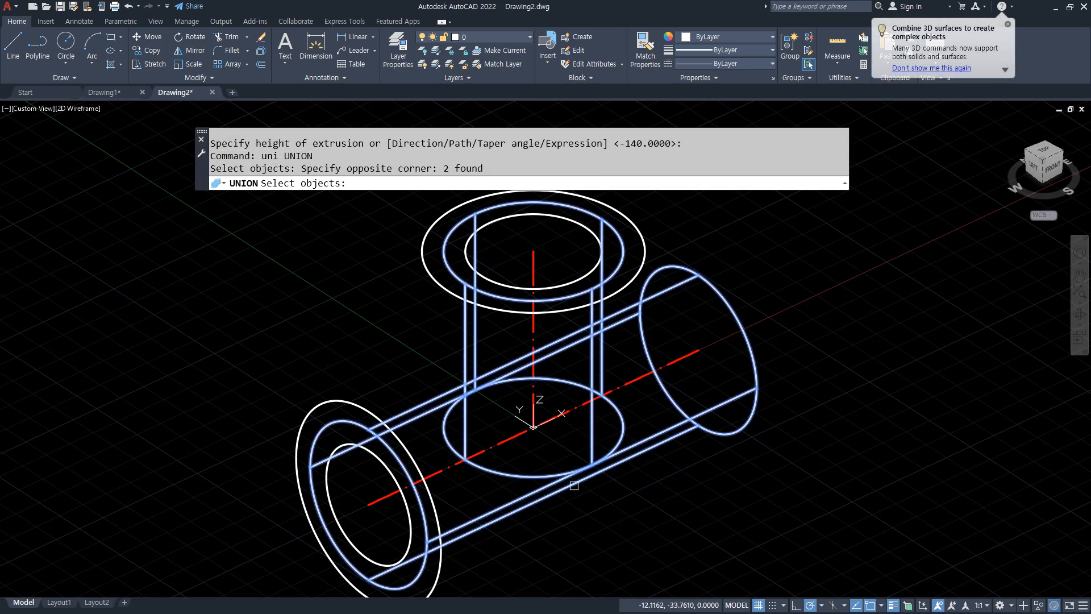
pyautogui.press('Return')
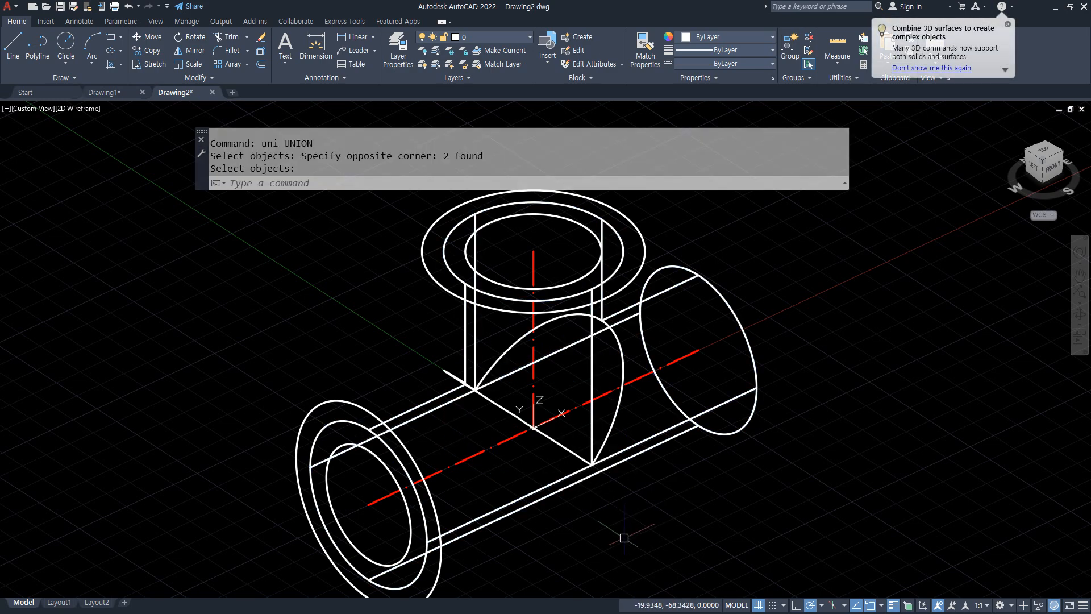
# - Copy the main pipe's 72-diameter circle from the near end of the centre line to its far end
pyautogui.write('cp')
pyautogui.press('Return')
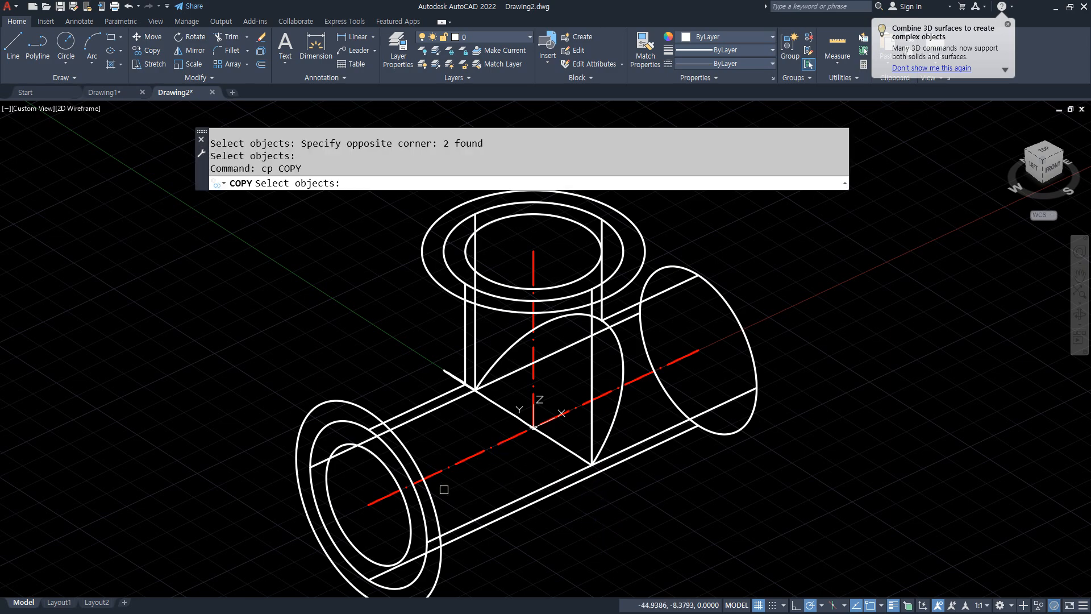
pyautogui.click(434, 508)
pyautogui.press('Return')
pyautogui.click(369, 504)
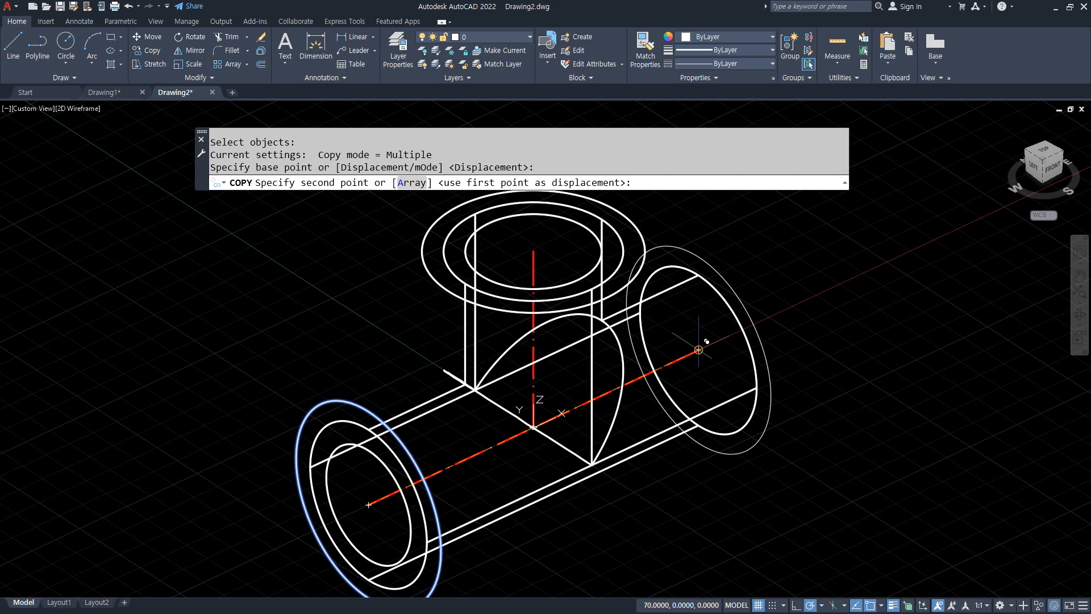
pyautogui.click(698, 350)
pyautogui.press('Escape')
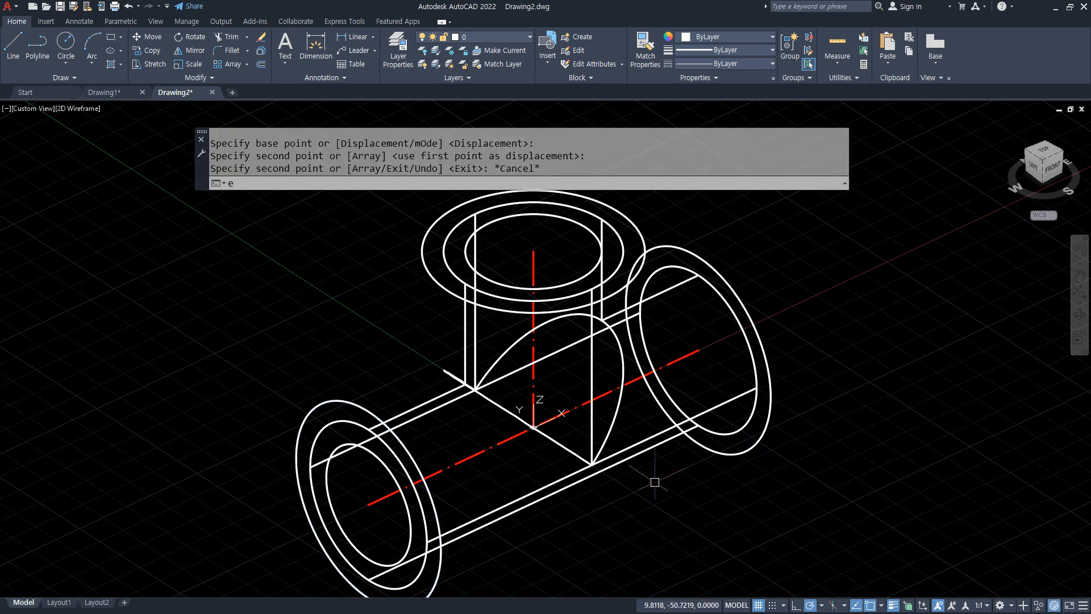
# - Extrude the near-end 72-diameter circle by -12 to form the first main pipe flange
pyautogui.write('ext')
pyautogui.press('Return')
pyautogui.click(441, 501)
pyautogui.press('Return')
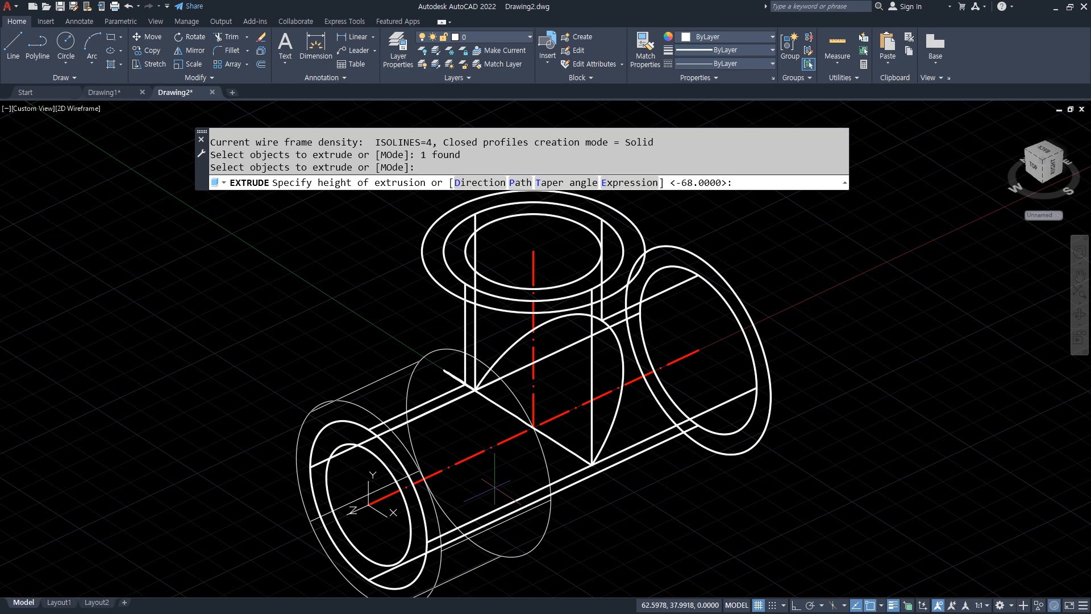
pyautogui.write('-12')
pyautogui.press('Return')
# - Extrude the copied 72-diameter circle at the far end by 12 to form the second main pipe flange
pyautogui.press('Return')
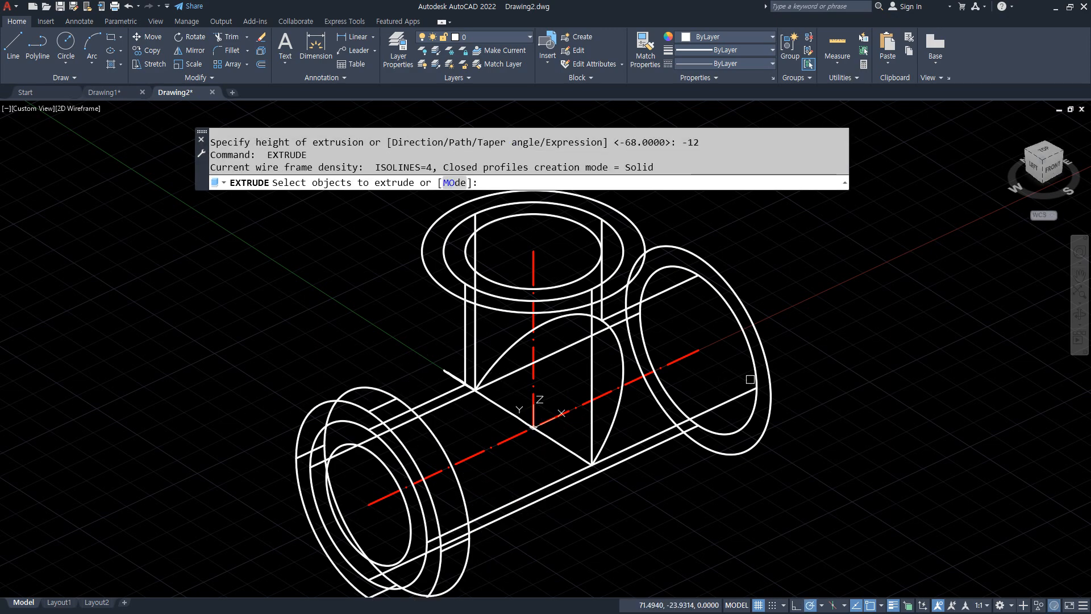
pyautogui.click(759, 325)
pyautogui.press('Return')
pyautogui.write('1')
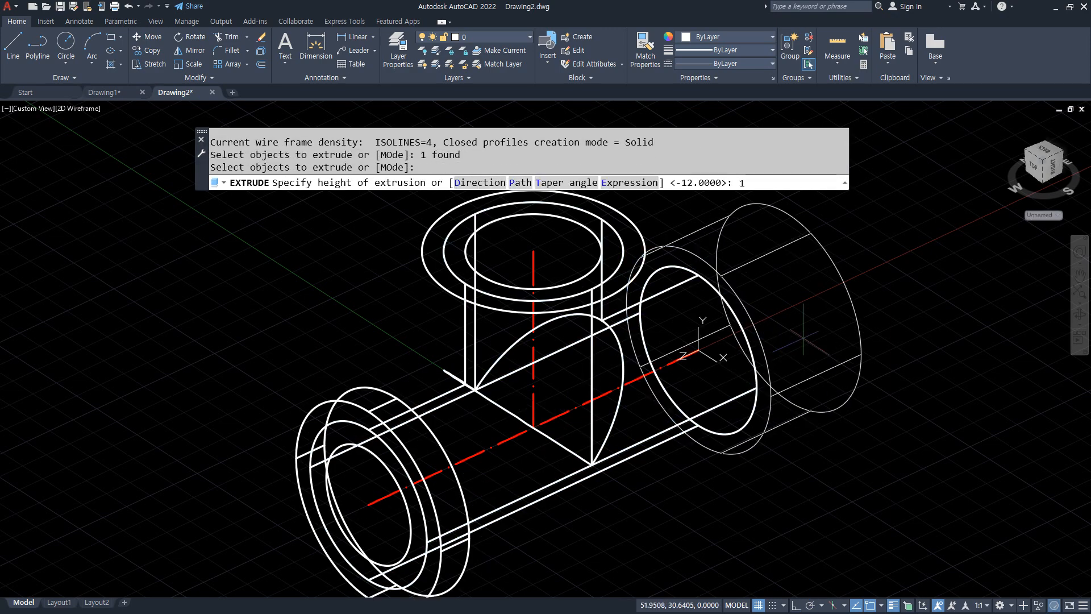
pyautogui.write('2')
pyautogui.press('Return')
# - Extrude the 72-diameter circle at the top of the branch by -12 to form its flange
pyautogui.press('Return')
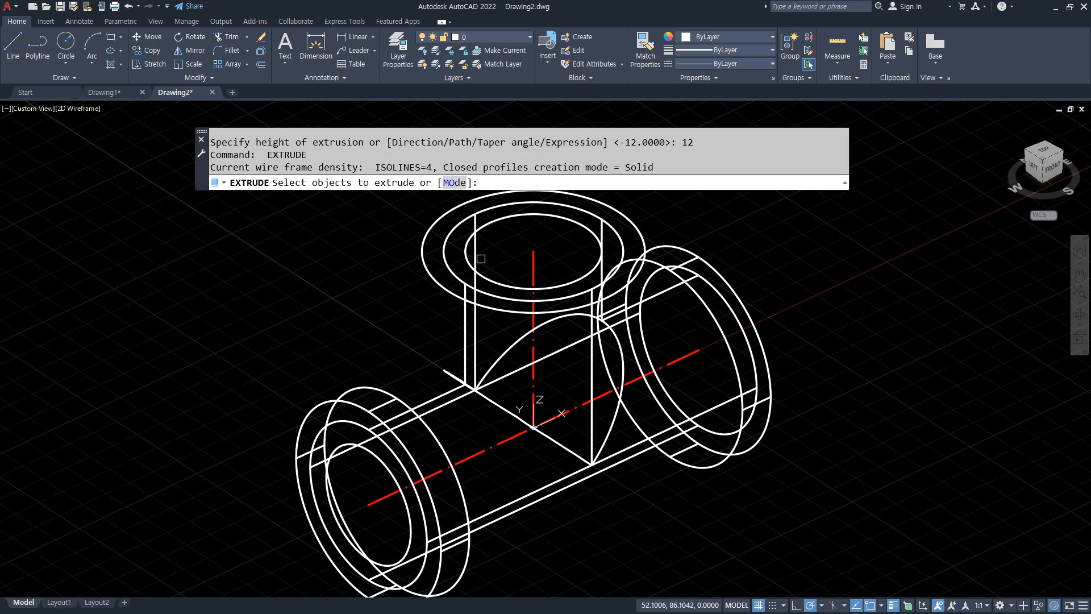
pyautogui.click(430, 274)
pyautogui.press('Return')
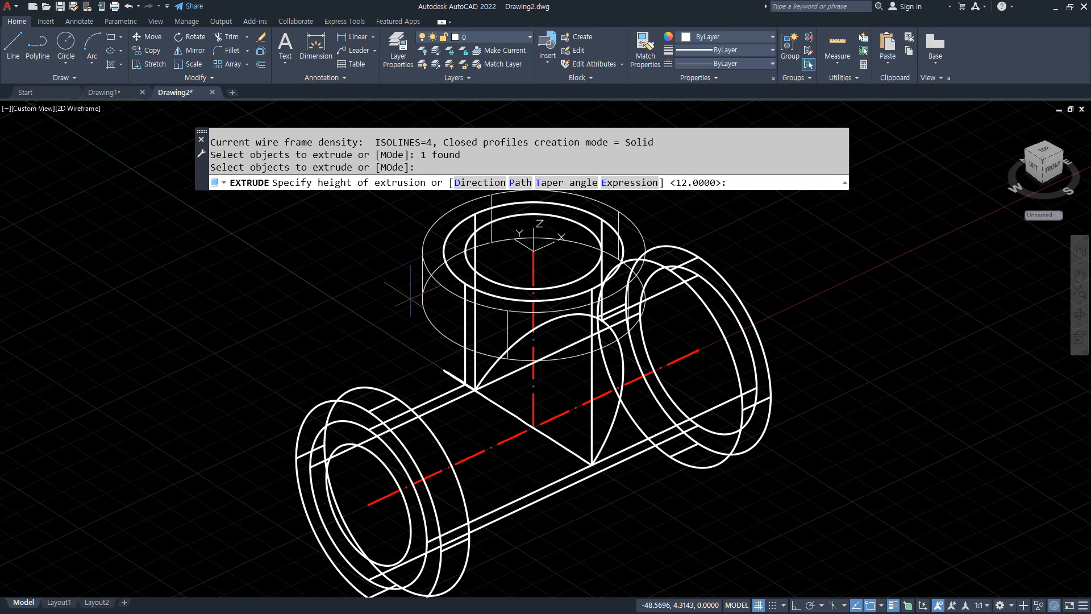
pyautogui.write('-12')
pyautogui.press('Return')
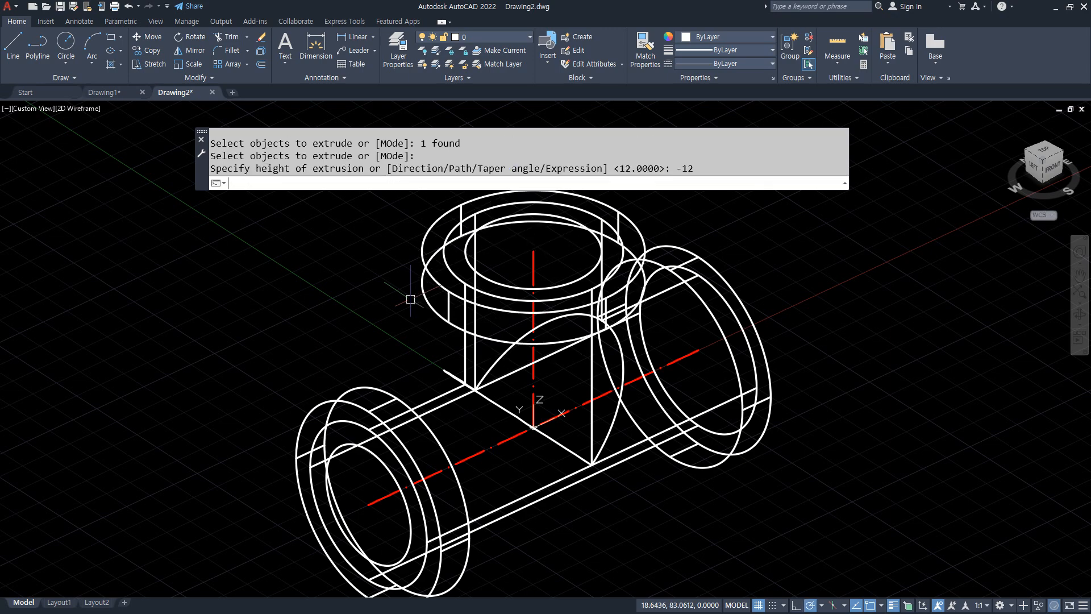
# - Set the visual style to Conceptual to show the tee's bodies shaded
pyautogui.write('sha')
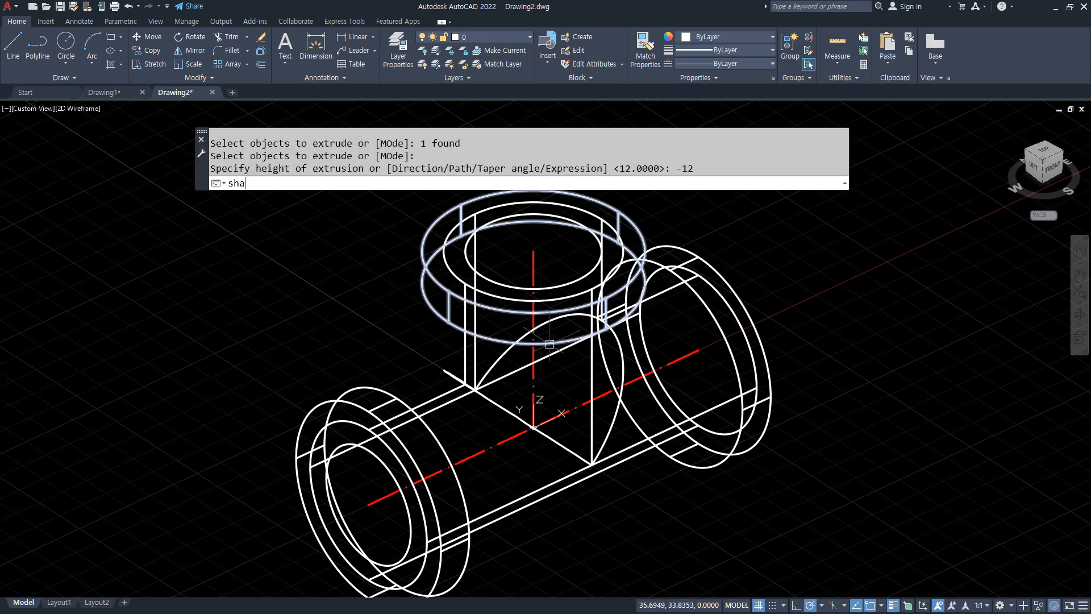
pyautogui.press('Return')
pyautogui.write('c')
pyautogui.press('Return')
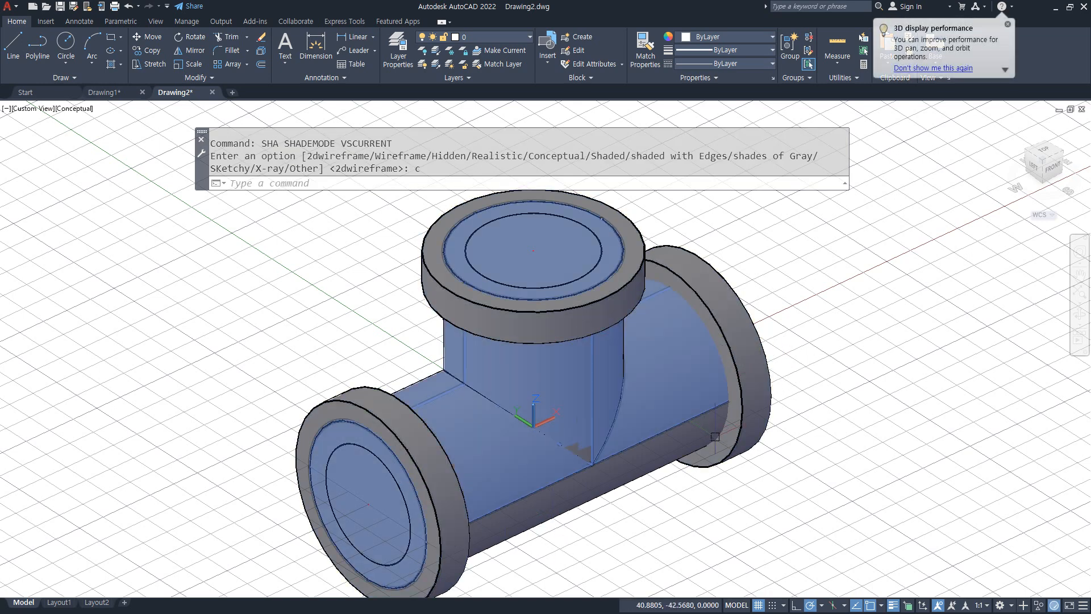
# - Union the tee body with the two main pipe flanges and the branch flange into one solid
pyautogui.write('uni')
pyautogui.press('Return')
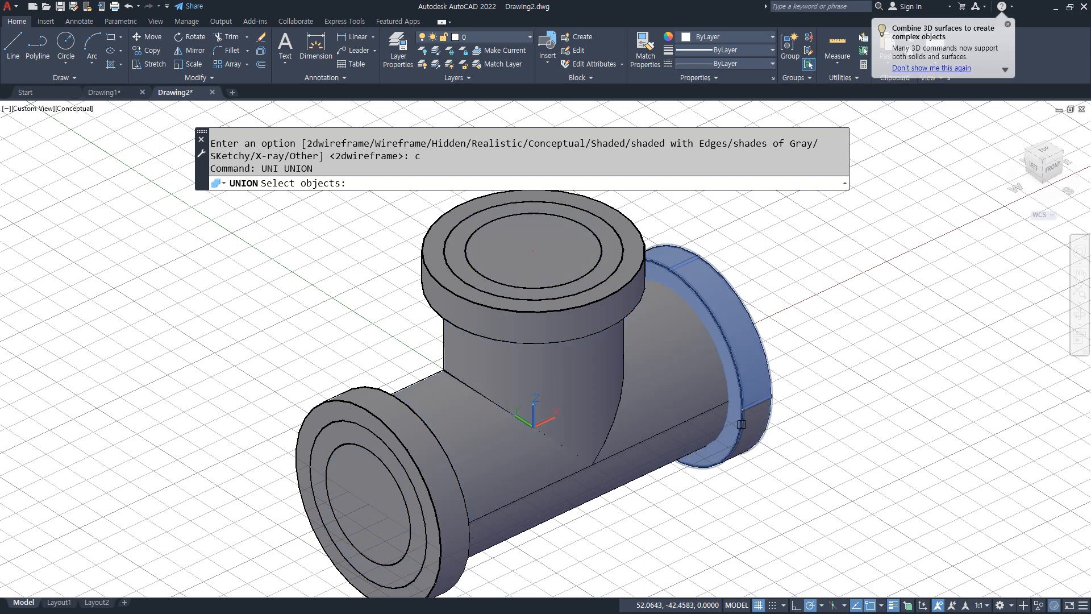
pyautogui.click(741, 424)
pyautogui.click(656, 464)
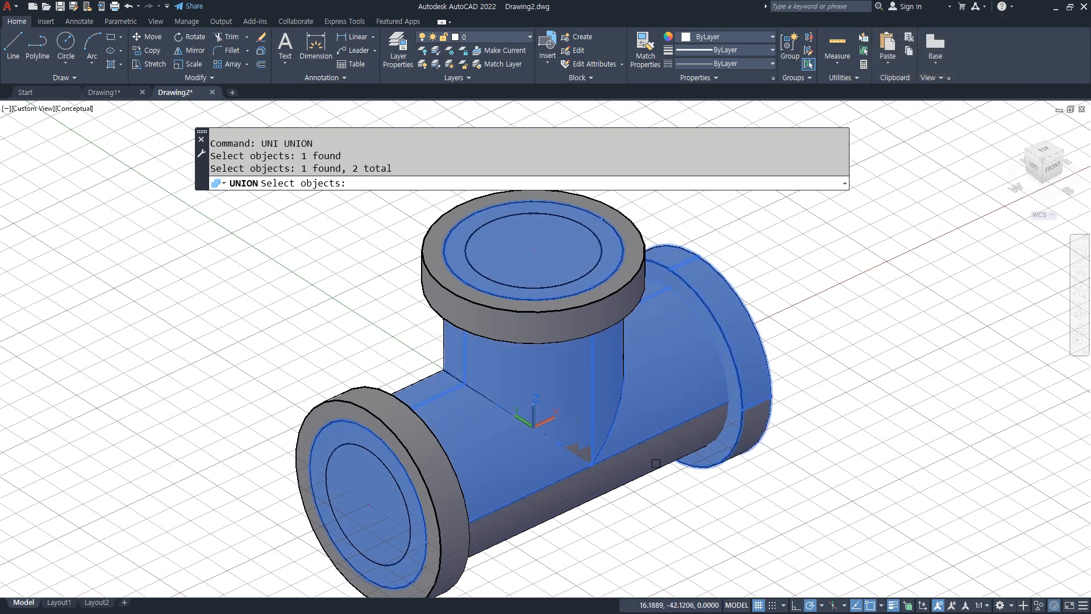
pyautogui.click(418, 419)
pyautogui.click(455, 318)
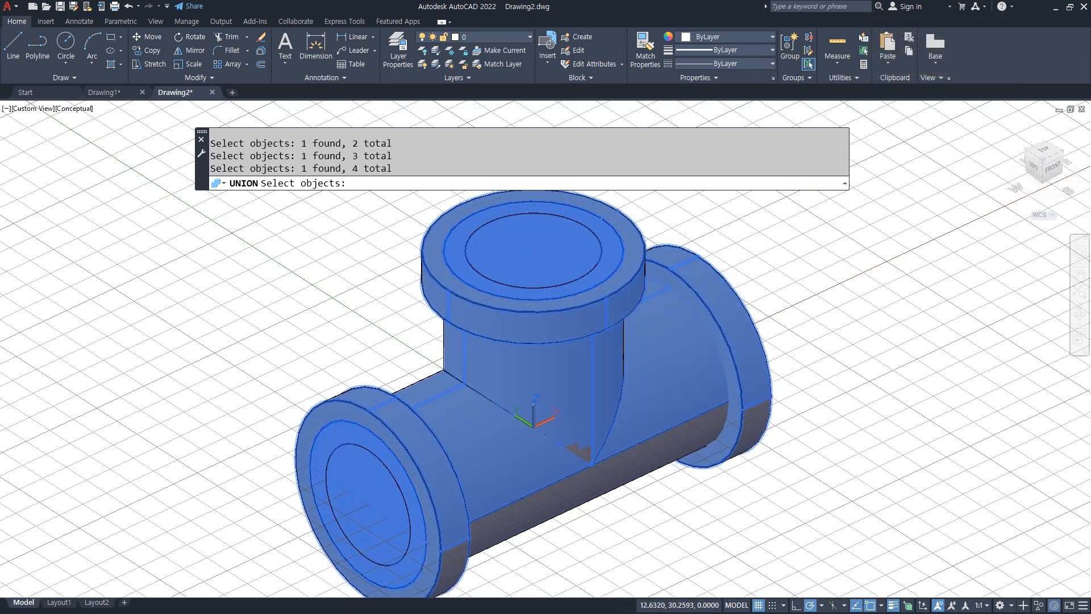
pyautogui.press('Return')
# - Return to the 2D Wireframe style and extrude the branch's inner circle by -68 down to the main centre line
pyautogui.write('sha')
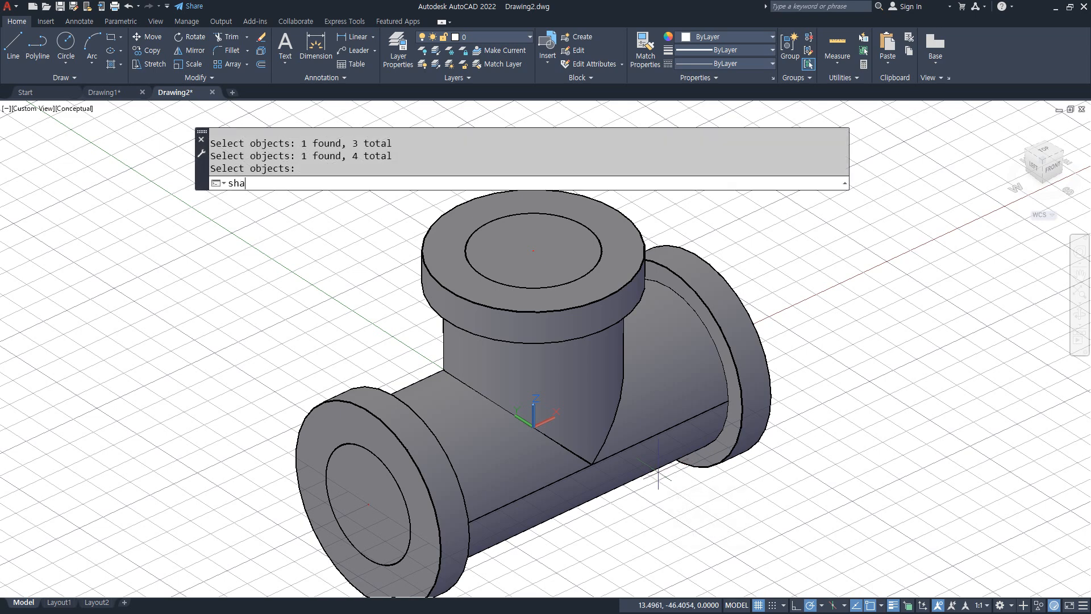
pyautogui.press('Return')
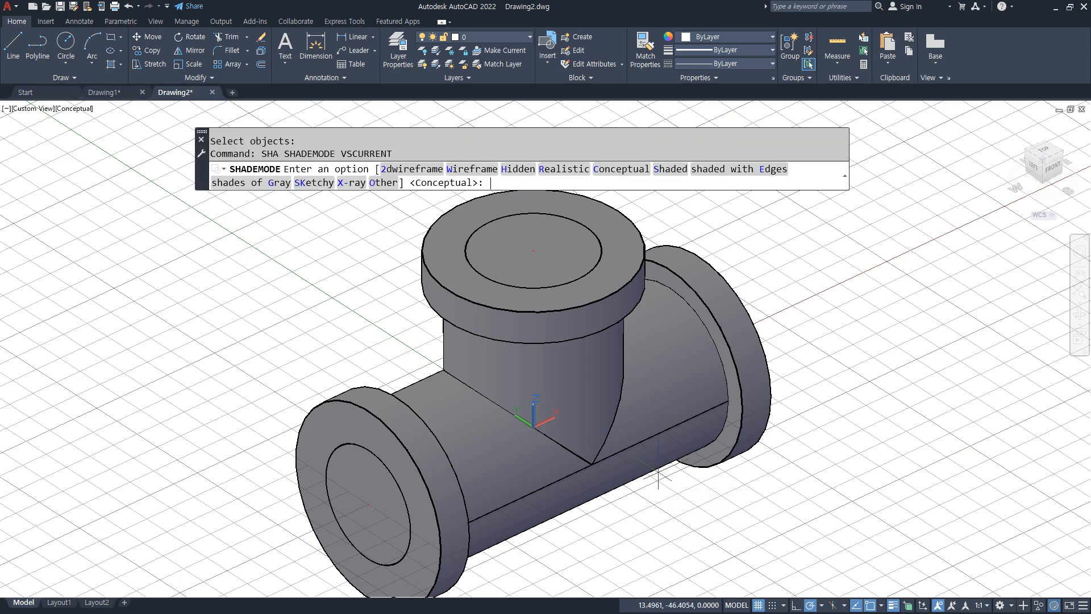
pyautogui.write('2')
pyautogui.press('Return')
pyautogui.write('ext')
pyautogui.press('Return')
pyautogui.click(519, 288)
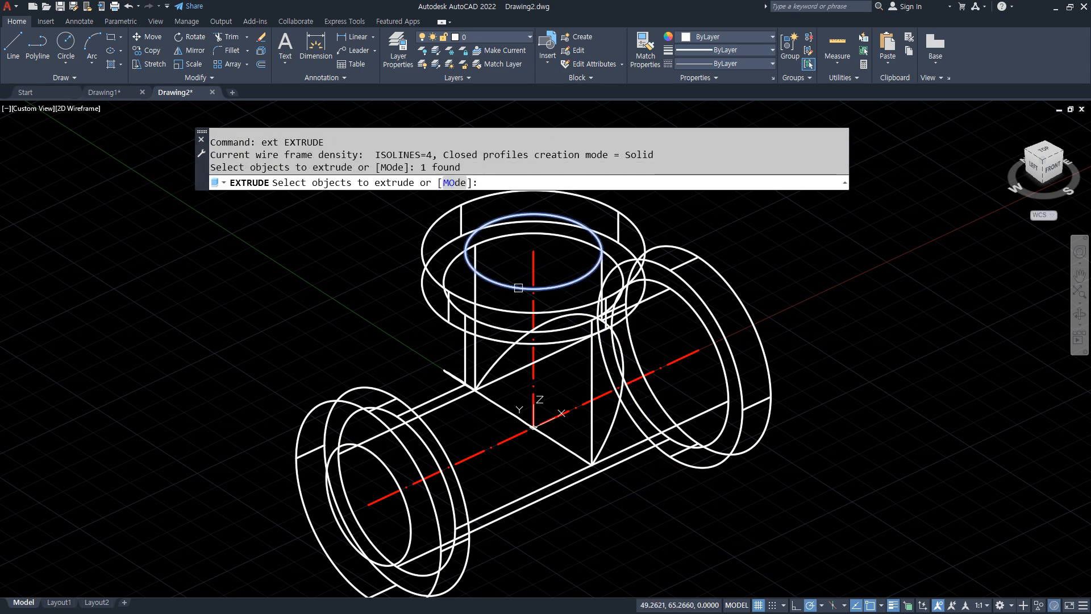
pyautogui.press('Return')
pyautogui.press('Return')
# - Extrude the main pipe's inner circle from the near flange to the far end of the centre line
pyautogui.press('Return')
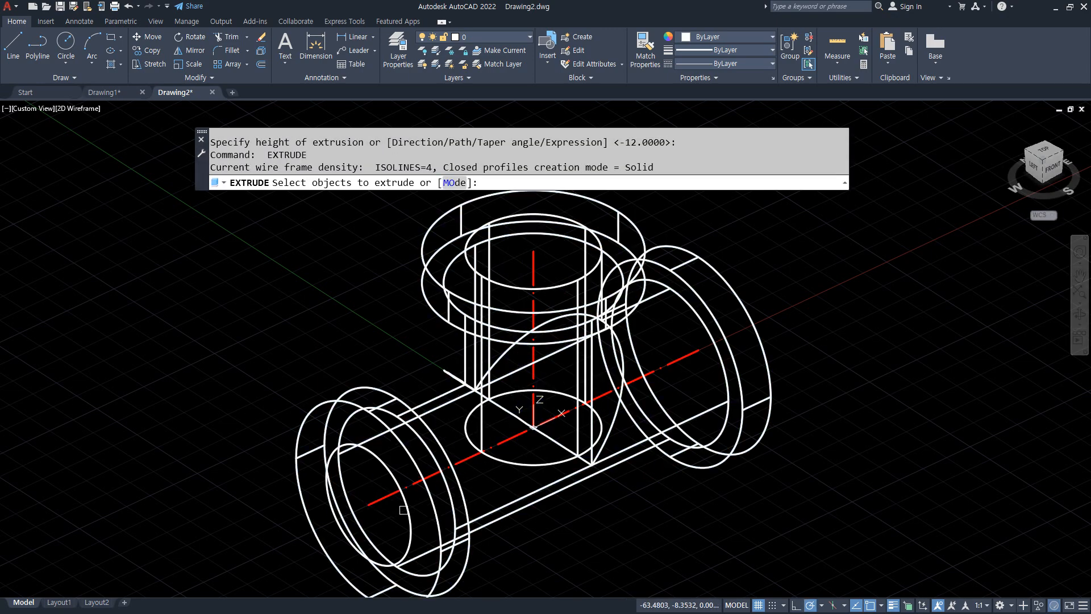
pyautogui.click(403, 510)
pyautogui.press('Return')
pyautogui.click(729, 464)
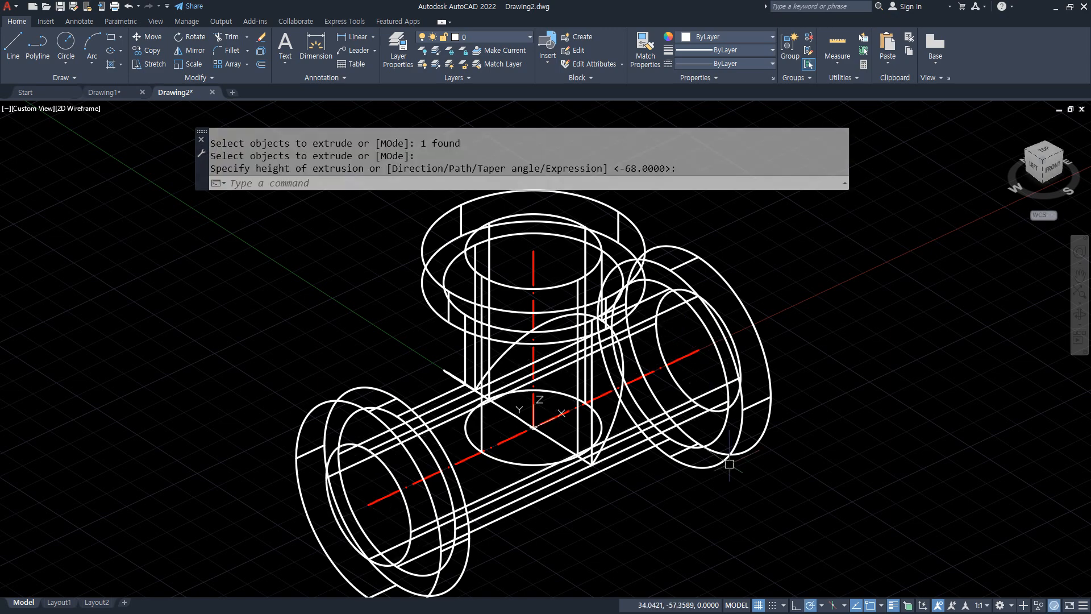
# - Subtract the vertical inner cylinder from the tee body to bore out the branch
pyautogui.write('su')
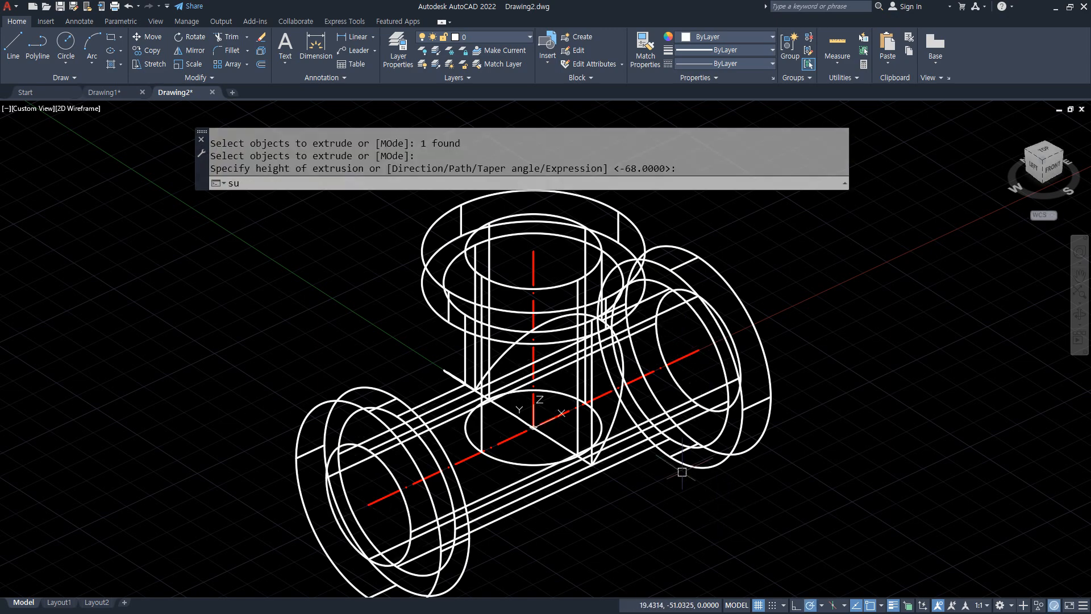
pyautogui.press('Return')
pyautogui.click(627, 222)
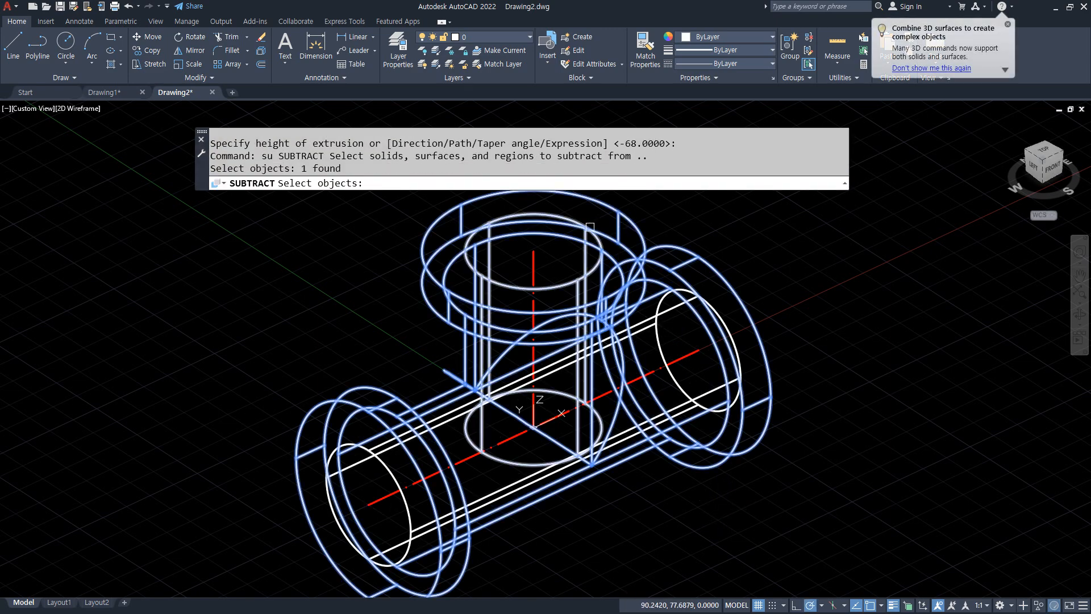
pyautogui.press('Return')
pyautogui.click(552, 216)
pyautogui.press('Return')
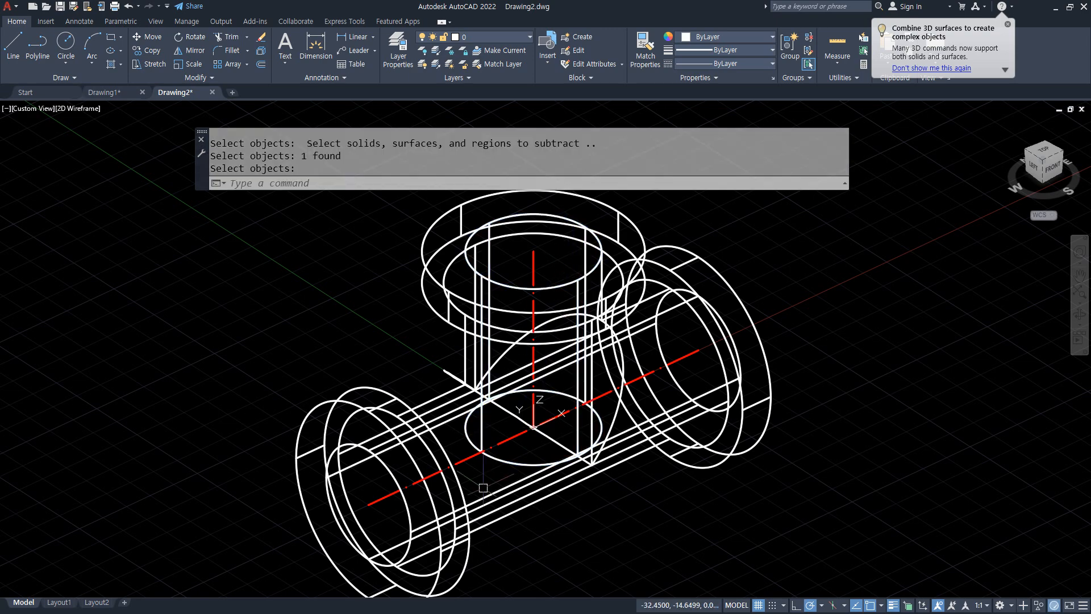
# - Subtract the inner cylinder along the main pipe from the tee body to bore it through
pyautogui.click(433, 504)
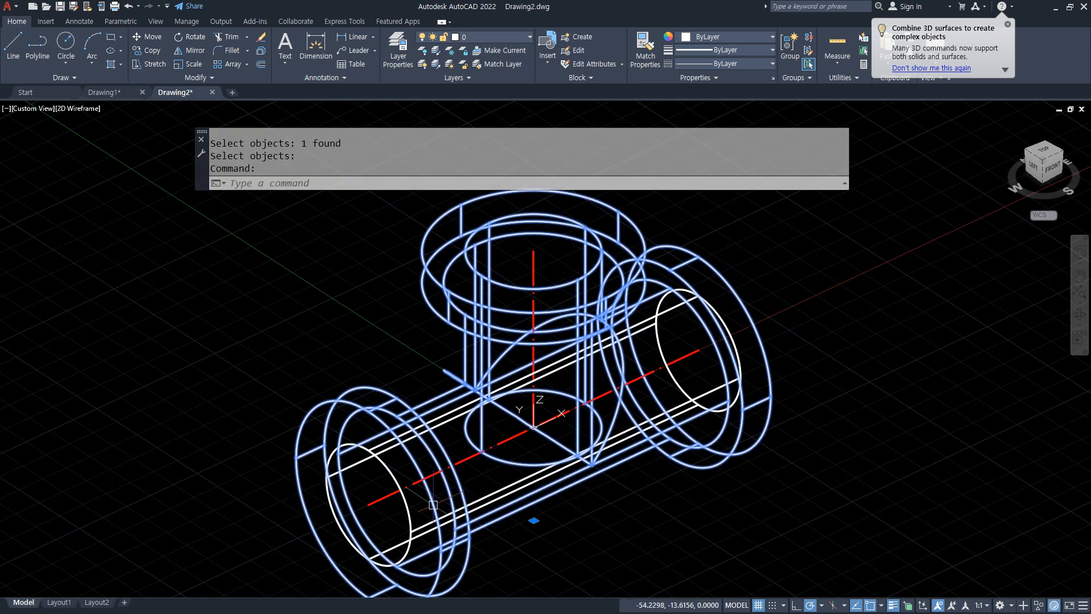
pyautogui.press('Return')
pyautogui.click(425, 506)
pyautogui.press('Return')
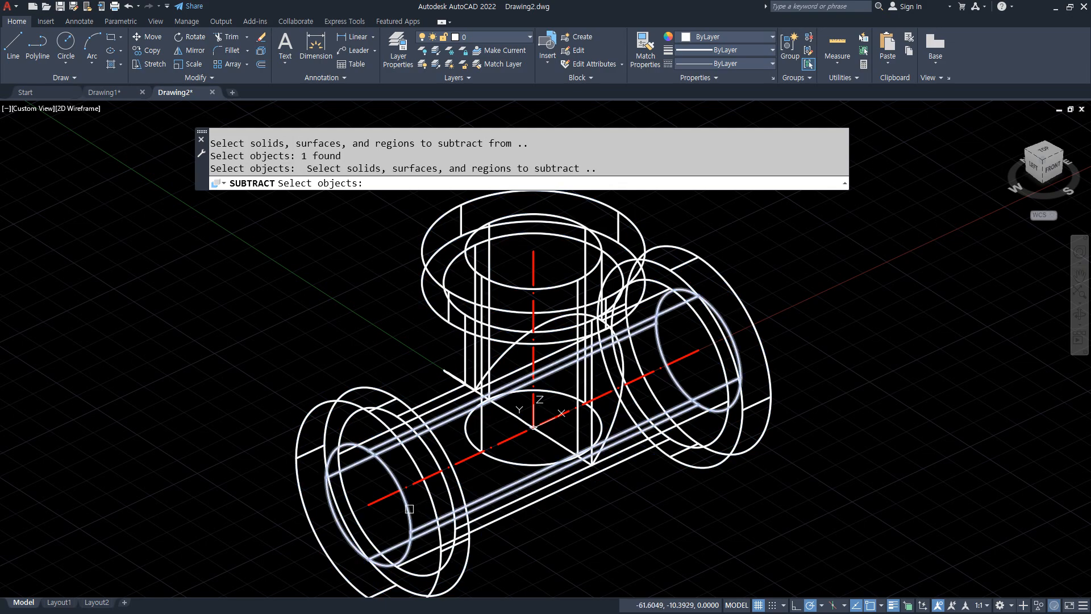
pyautogui.click(409, 508)
pyautogui.press('Return')
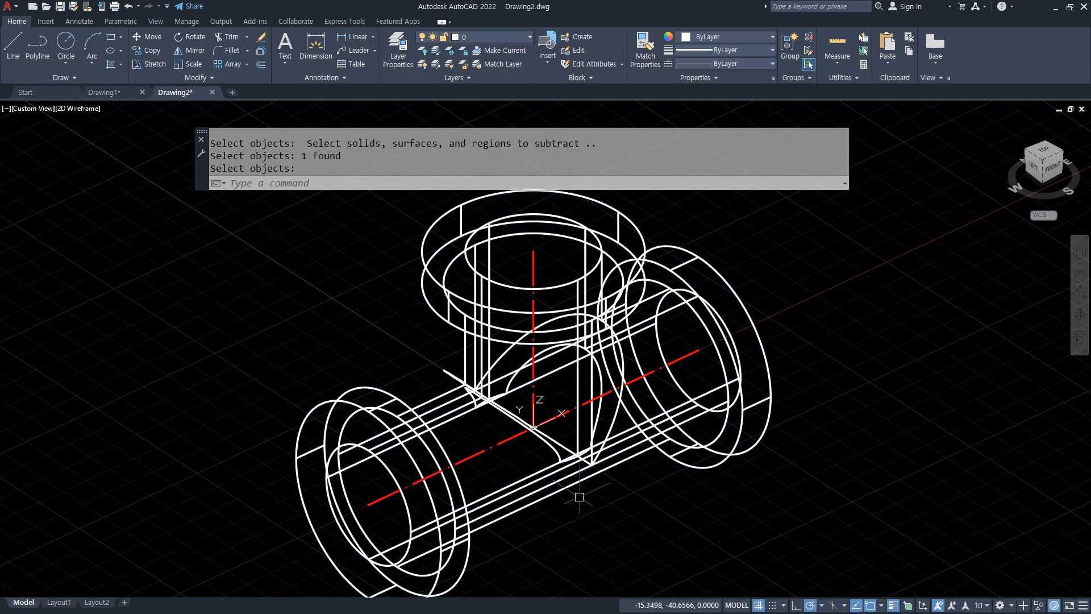
# - Show the tee in the Conceptual style and inspect the bores of the main pipe and branch from several angles
pyautogui.write('sha')
pyautogui.press('Return')
pyautogui.write('c')
pyautogui.press('Return')
pyautogui.moveTo(579, 497)
pyautogui.keyDown('shift'); pyautogui.mouseDown(button='middle')
pyautogui.moveTo(524, 397)
pyautogui.moveTo(578, 386)
pyautogui.mouseUp(button='middle'); pyautogui.keyUp('shift')
pyautogui.scroll(5, 579, 386)
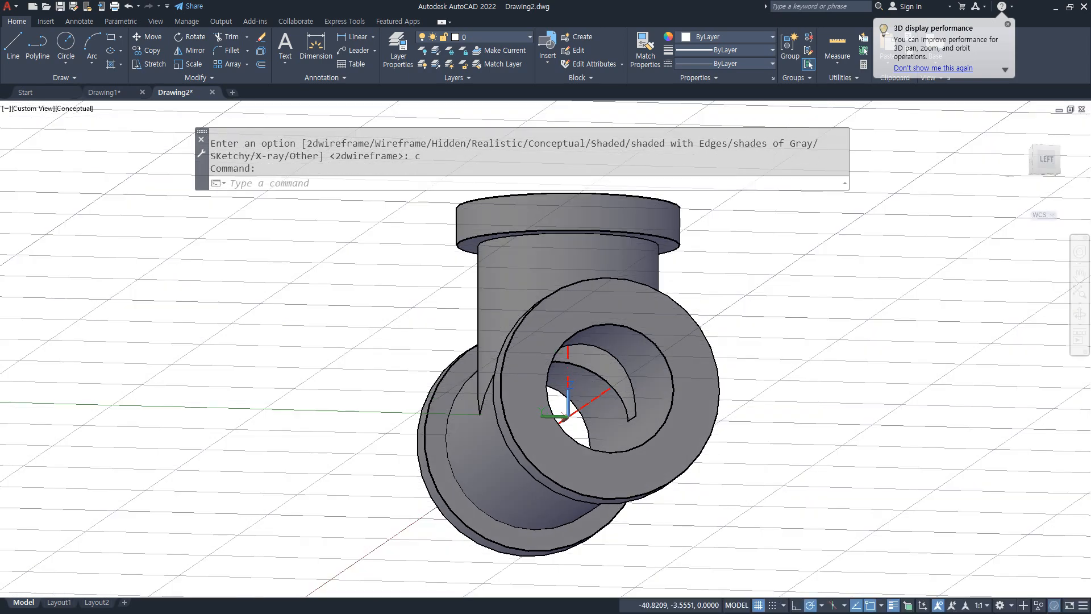
pyautogui.keyDown('shift'); pyautogui.moveTo(601, 402); pyautogui.dragTo(500, 474, button='middle'); pyautogui.keyUp('shift')
pyautogui.scroll(-4, 597, 419)
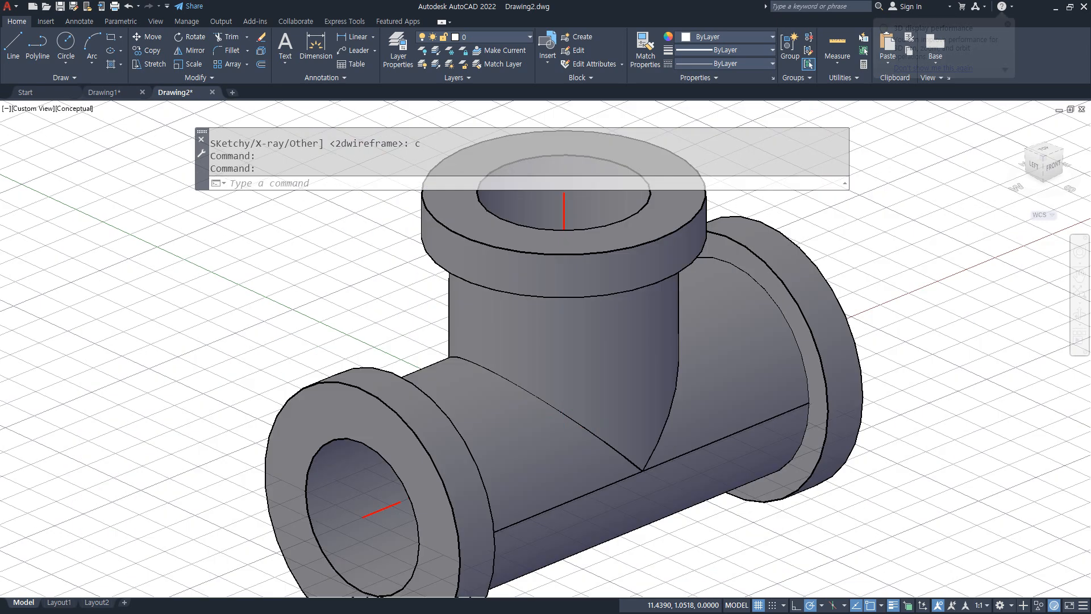
pyautogui.moveTo(596, 286); pyautogui.dragTo(608, 408)
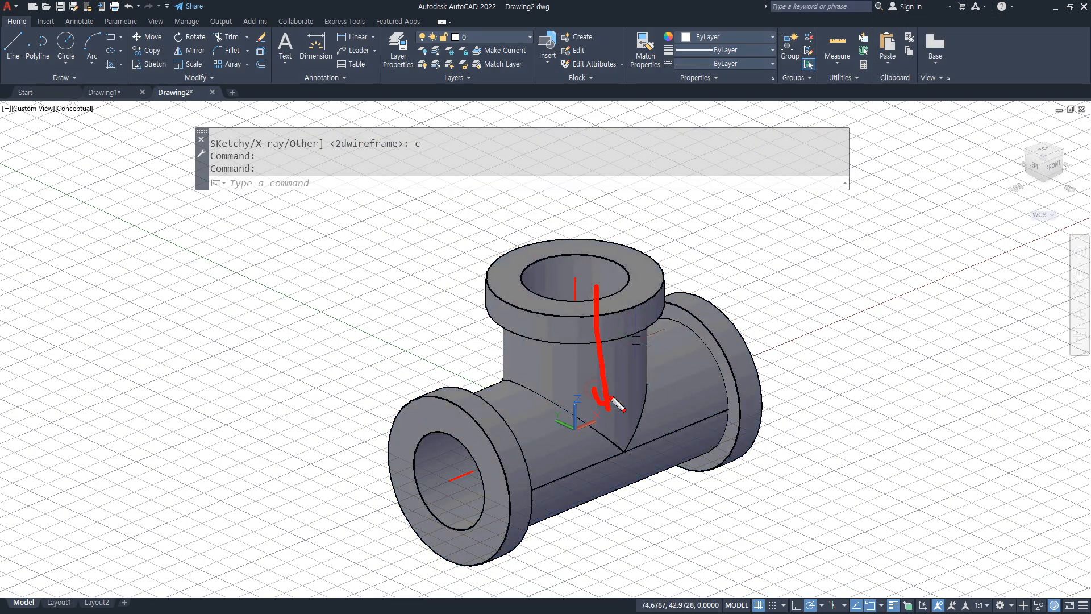
pyautogui.moveTo(488, 474); pyautogui.dragTo(692, 375)
pyautogui.press('Escape')
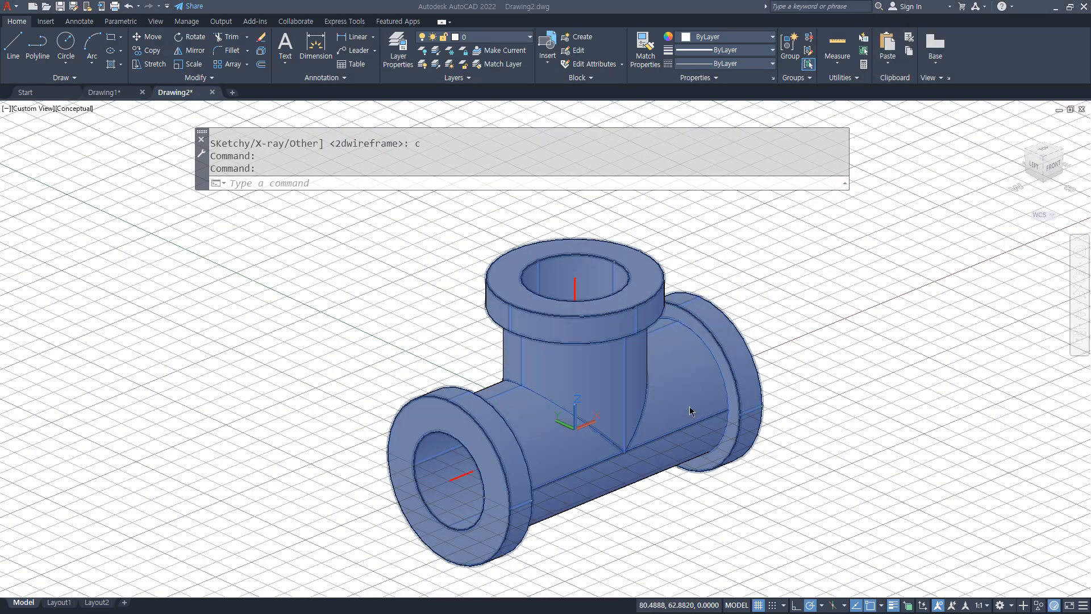
pyautogui.write('f')
pyautogui.press('Return')
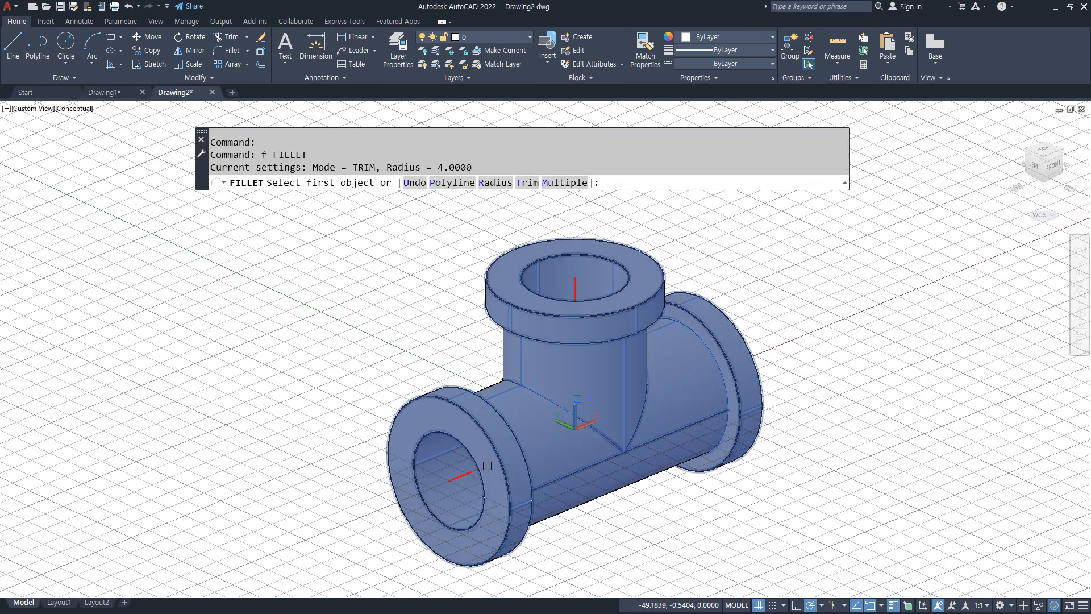
pyautogui.press('Escape')
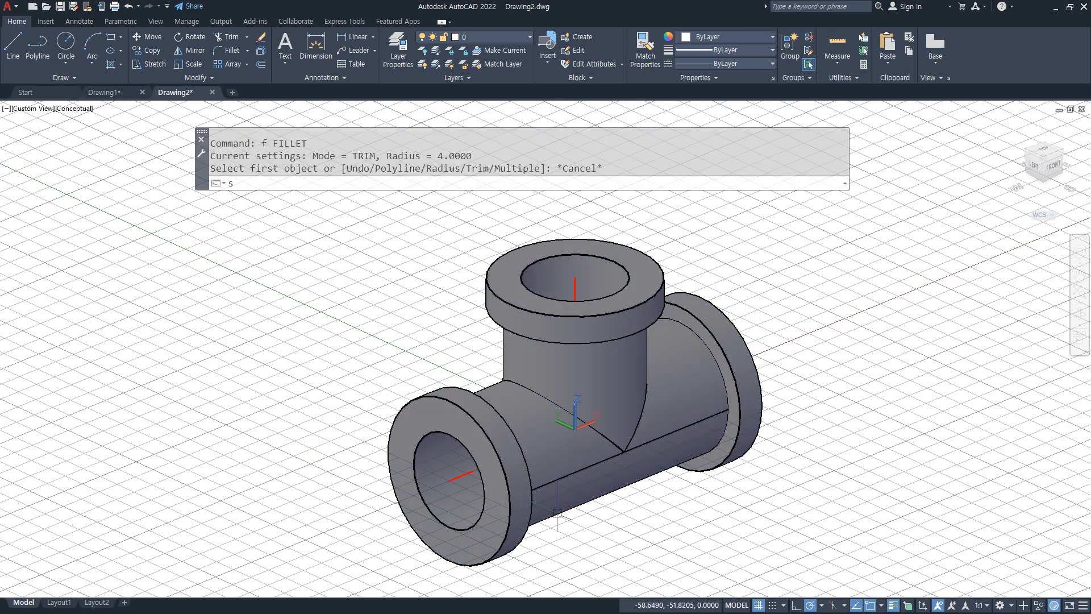
pyautogui.write('sha')
pyautogui.press('Return')
pyautogui.write('c')
pyautogui.press('Return')
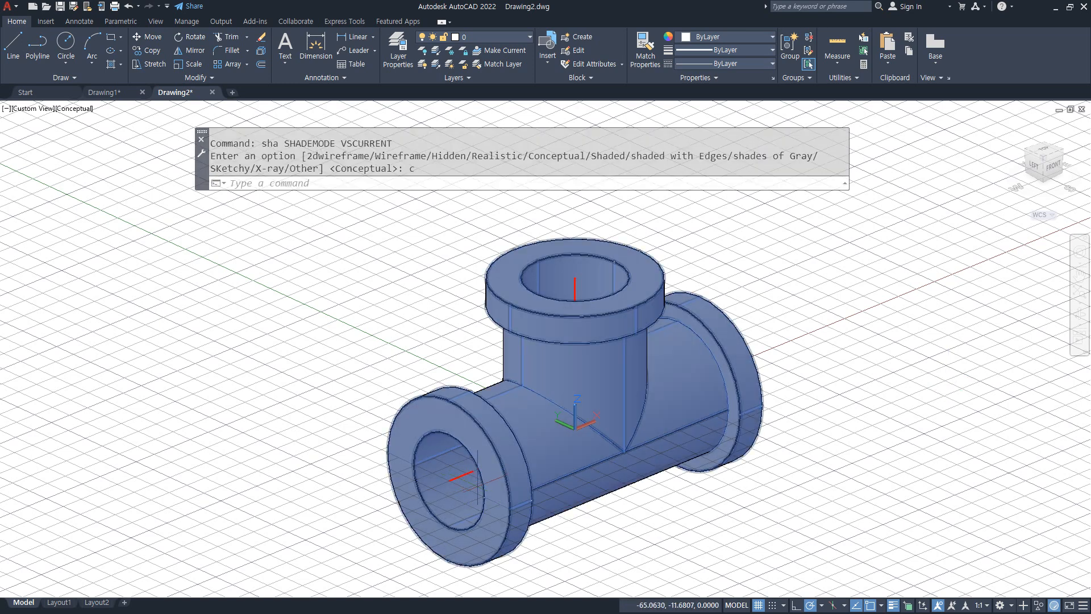
# - In 2D Wireframe style, fillet the outer end-face edges of both main pipe flanges with a radius of 4
pyautogui.press('Return')
pyautogui.write('2d')
pyautogui.press('Return')
pyautogui.write('f')
pyautogui.press('Return')
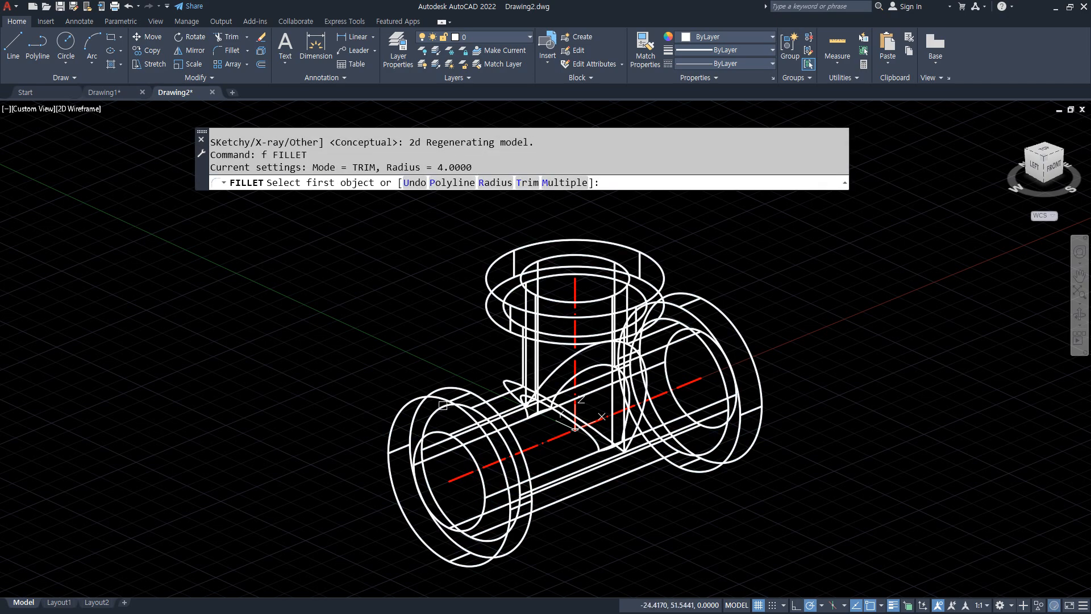
pyautogui.click(413, 398)
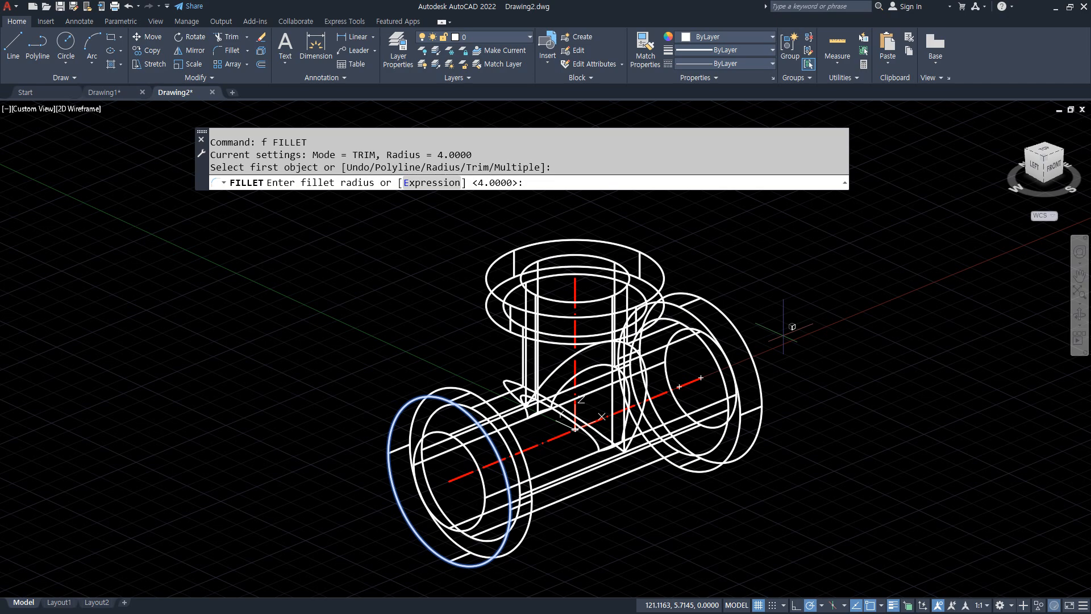
pyautogui.press('Return')
pyautogui.click(760, 321)
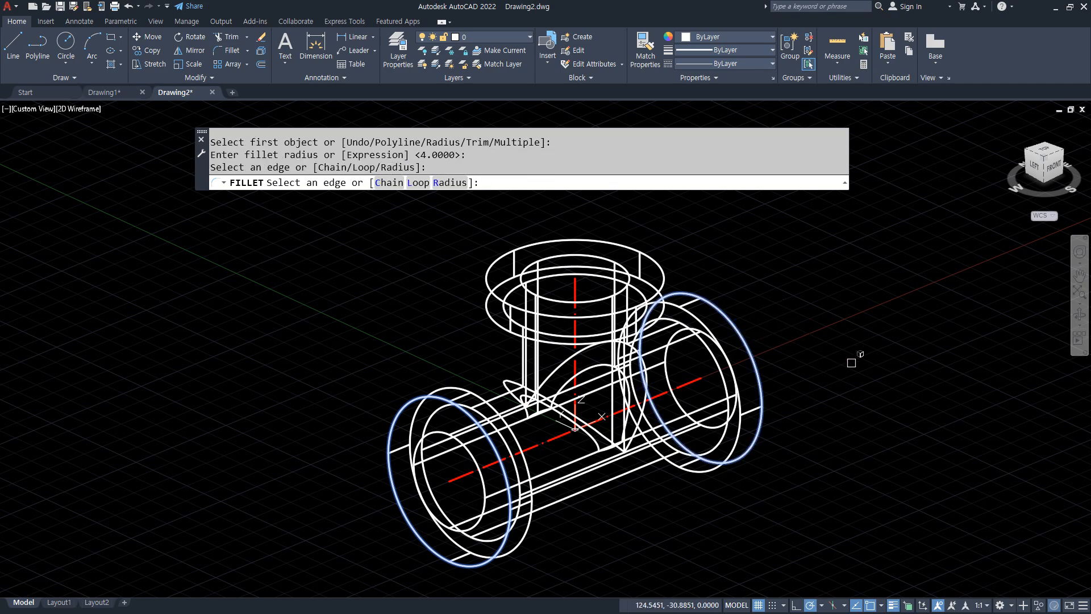
pyautogui.press('Return')
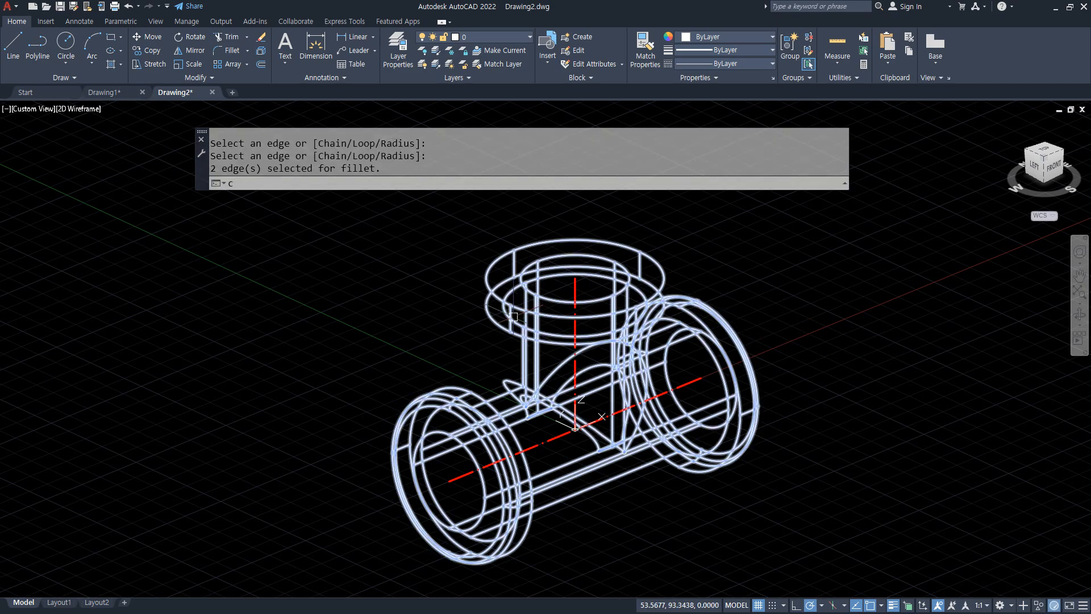
# - Chamfer the top outer edge of the branch flange with both distances at 4
pyautogui.write('cha')
pyautogui.press('Return')
pyautogui.click(488, 280)
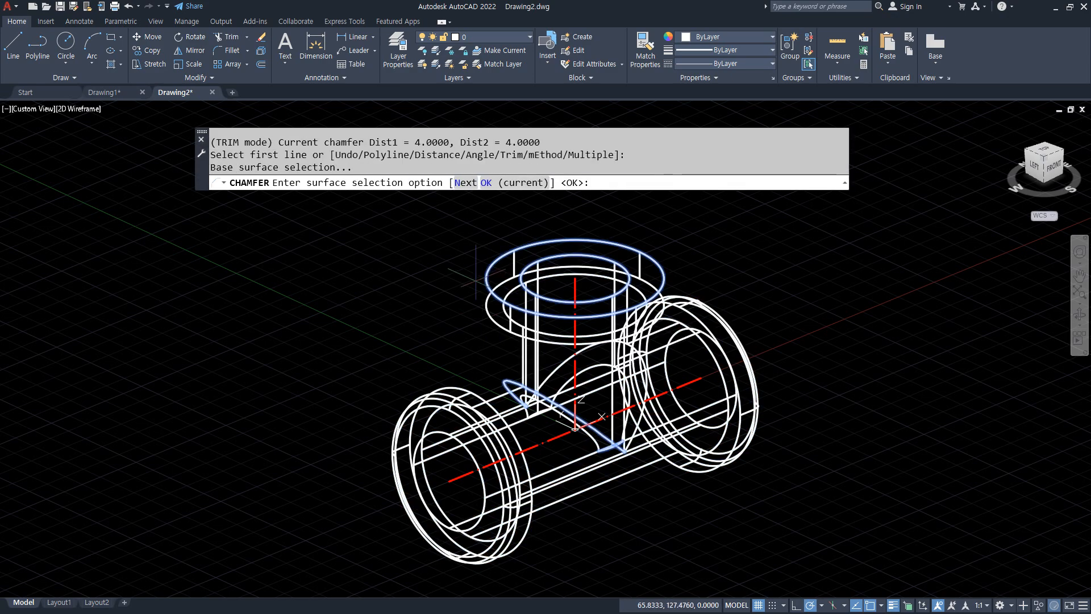
pyautogui.scroll(2, 603, 279)
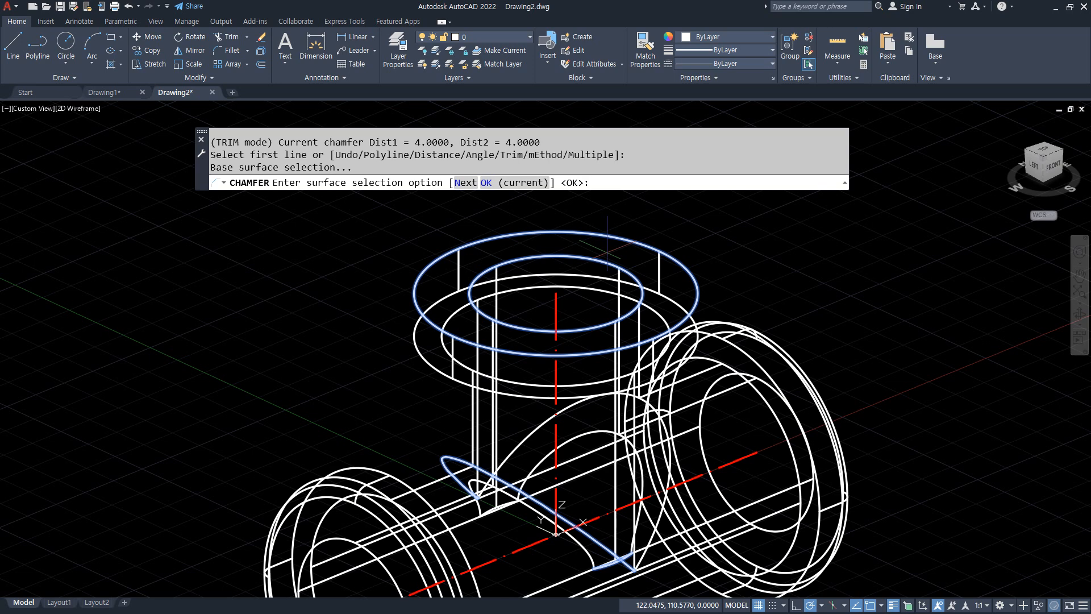
pyautogui.press('Return')
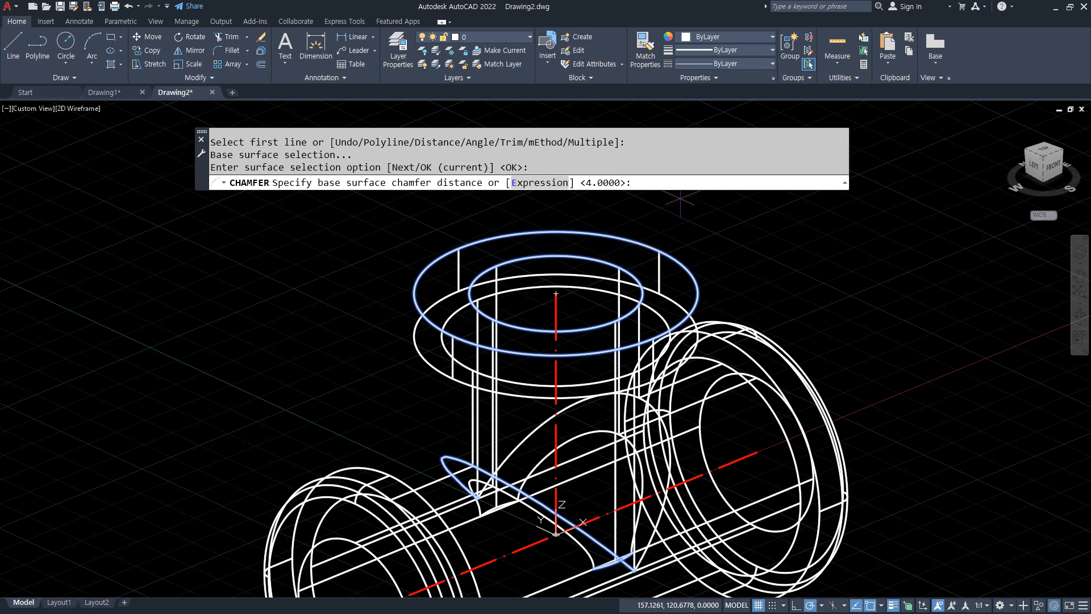
pyautogui.press('Return')
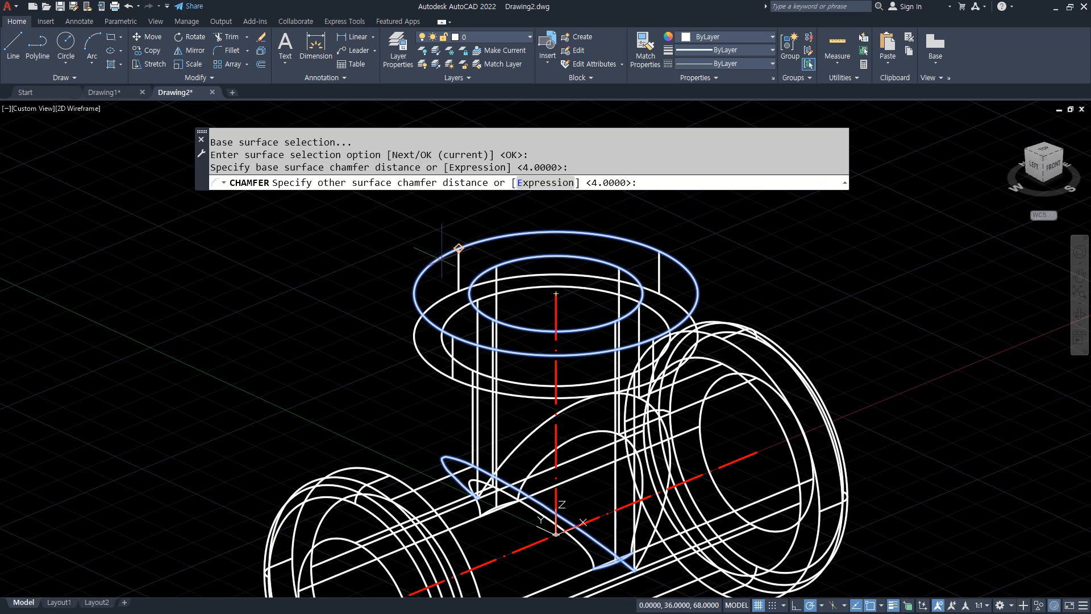
pyautogui.press('Return')
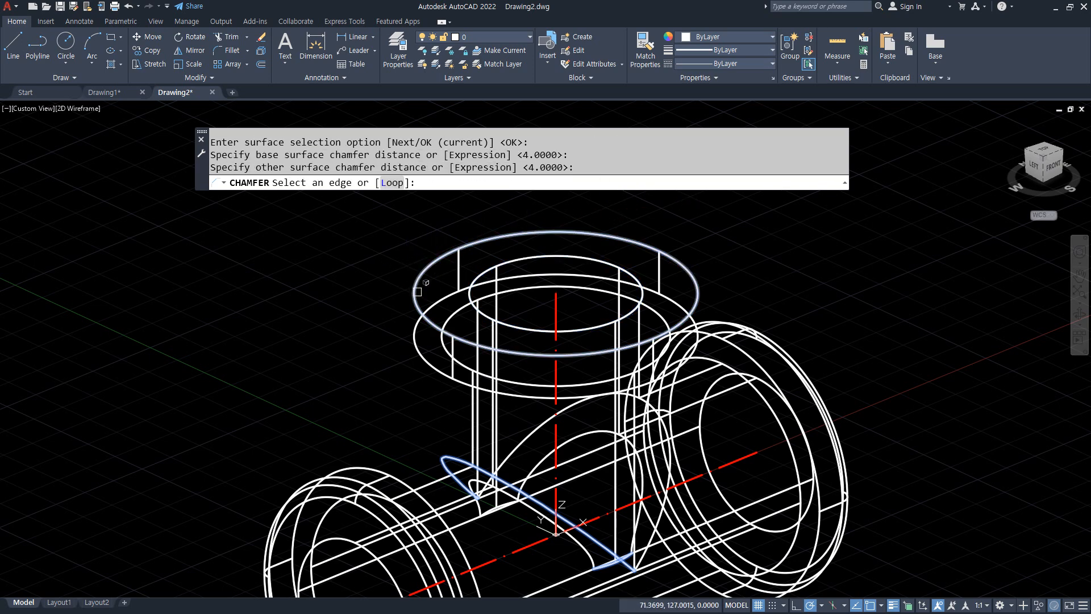
pyautogui.click(416, 293)
pyautogui.press('Return')
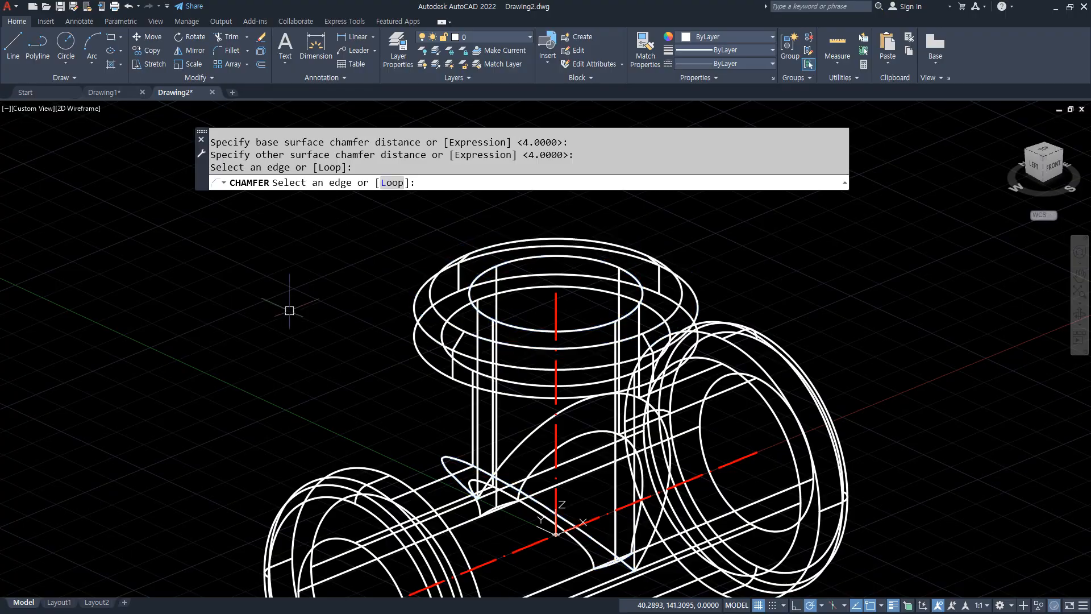
# - Display the finished tee in the Conceptual style and view its filleted and chamfered flanges from another side
pyautogui.scroll(-2, 297, 339)
pyautogui.write('sha')
pyautogui.press('Return')
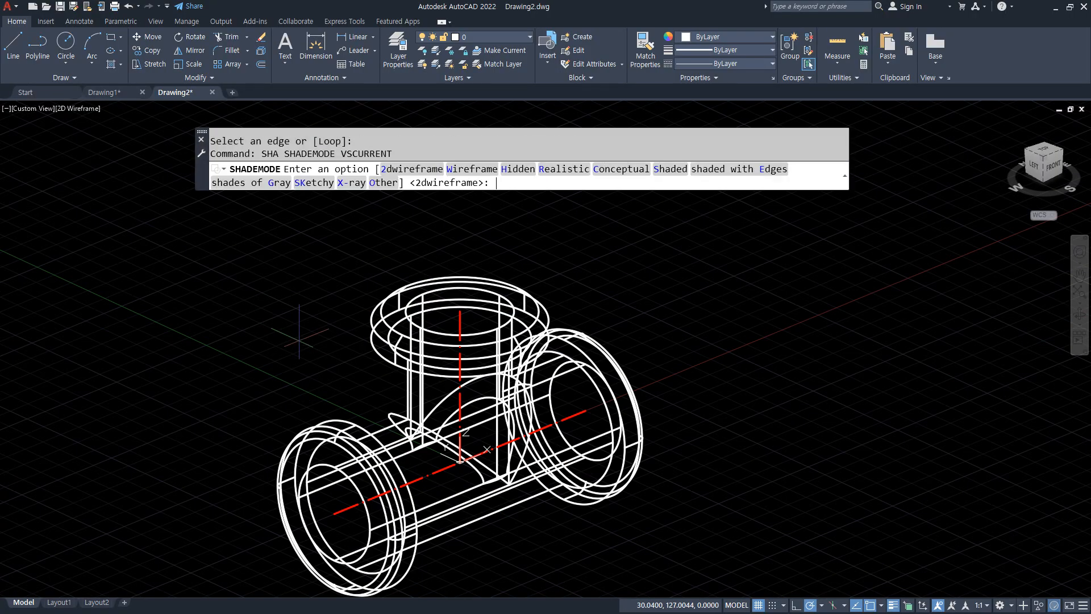
pyautogui.write('c')
pyautogui.press('Return')
pyautogui.scroll(-2, 244, 392)
pyautogui.moveTo(216, 384); pyautogui.dragTo(512, 354, button='middle')
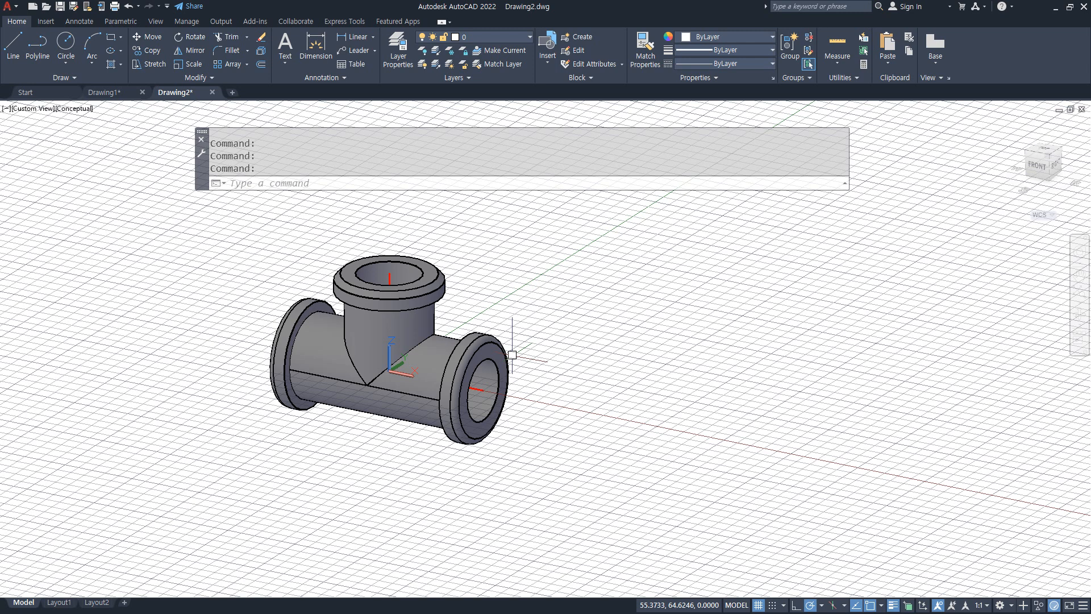
pyautogui.write('ws')
pyautogui.press('Return')
pyautogui.press('Escape')
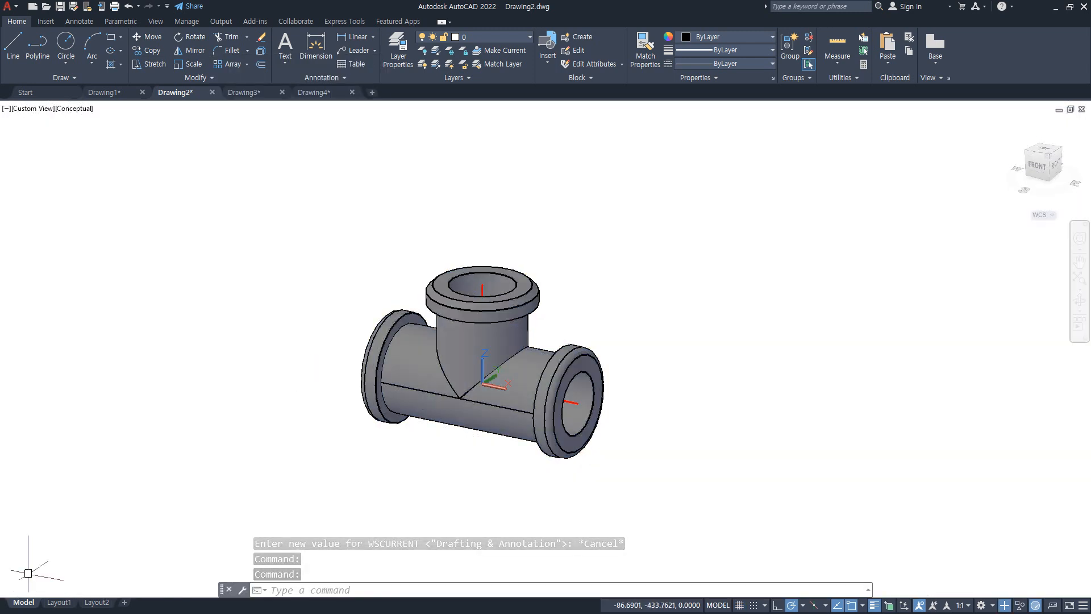
# - Switch from model space to the Layout1 sheet
pyautogui.press('Escape')
pyautogui.click(59, 601)
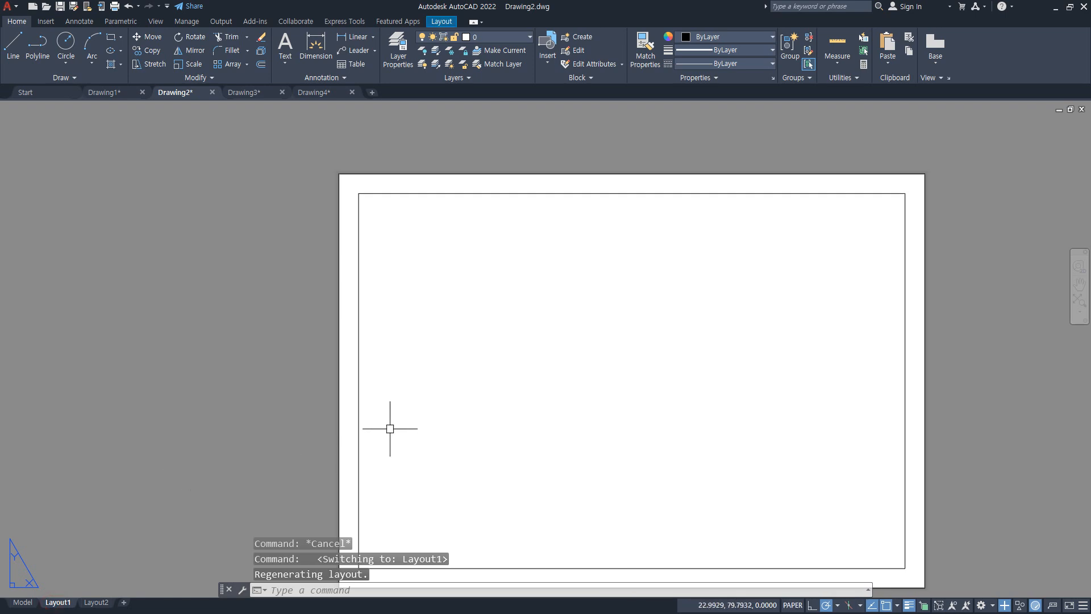
pyautogui.moveTo(390, 428); pyautogui.dragTo(338, 383, button='middle')
# - Create four equal viewports with MVIEW, spanning the sheet's printable area from its lower-left to its upper-right corner
pyautogui.write('mv')
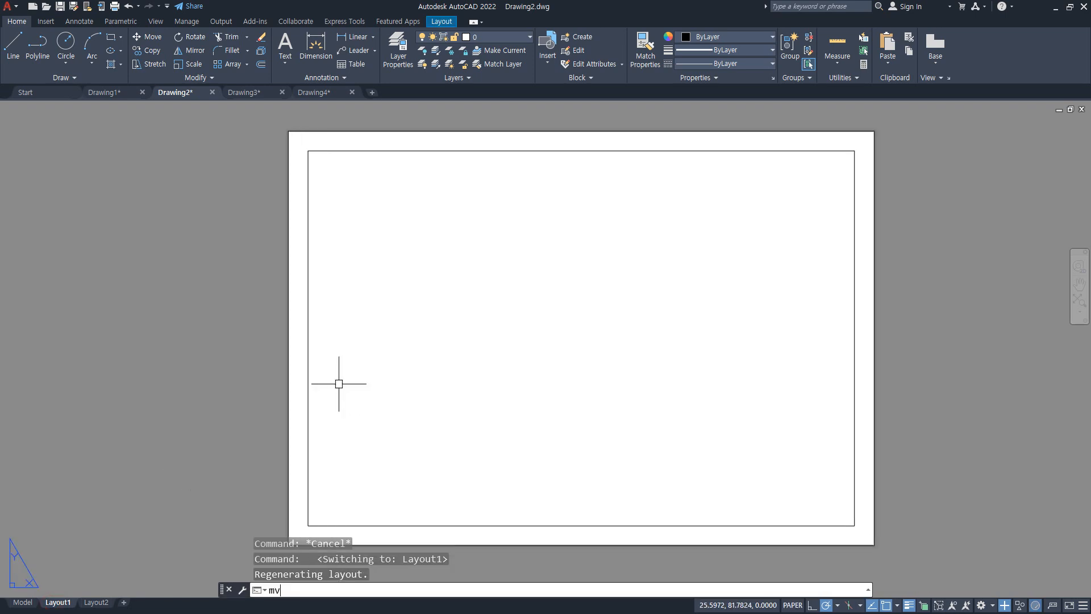
pyautogui.press('Return')
pyautogui.write('4')
pyautogui.press('Return')
pyautogui.click(309, 525)
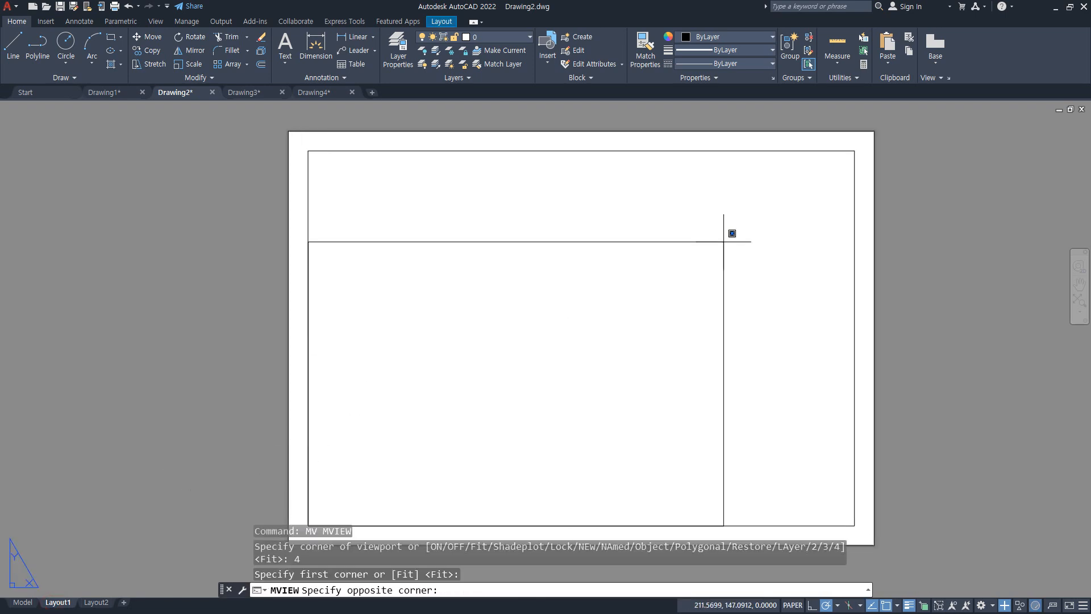
pyautogui.click(851, 153)
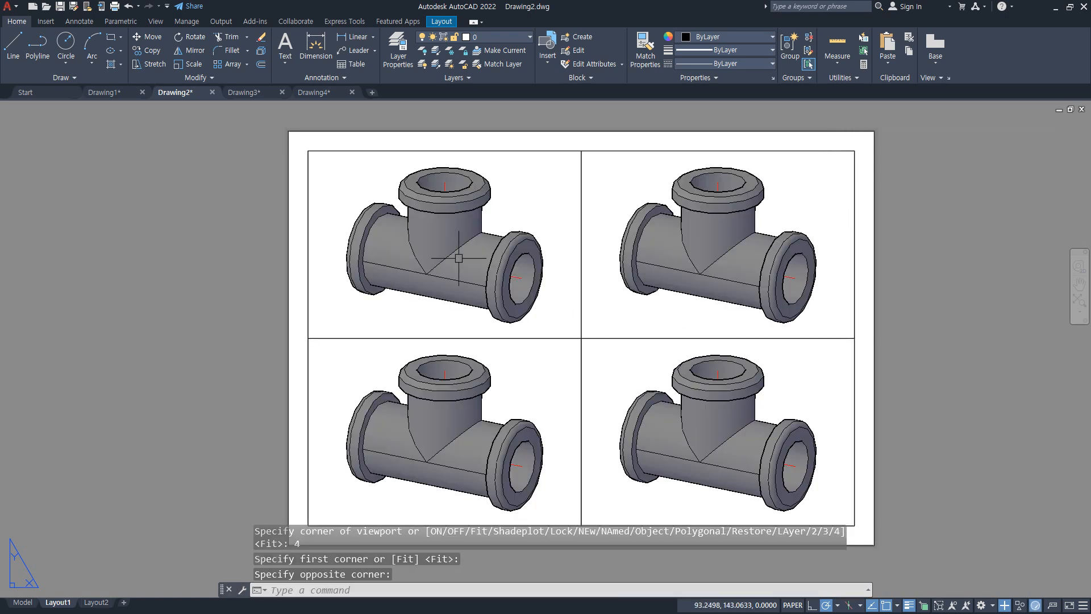
# - Orient the upper-left viewport to the top view, the lower-left to the front view and the lower-right to the right view
pyautogui.doubleClick(517, 202)
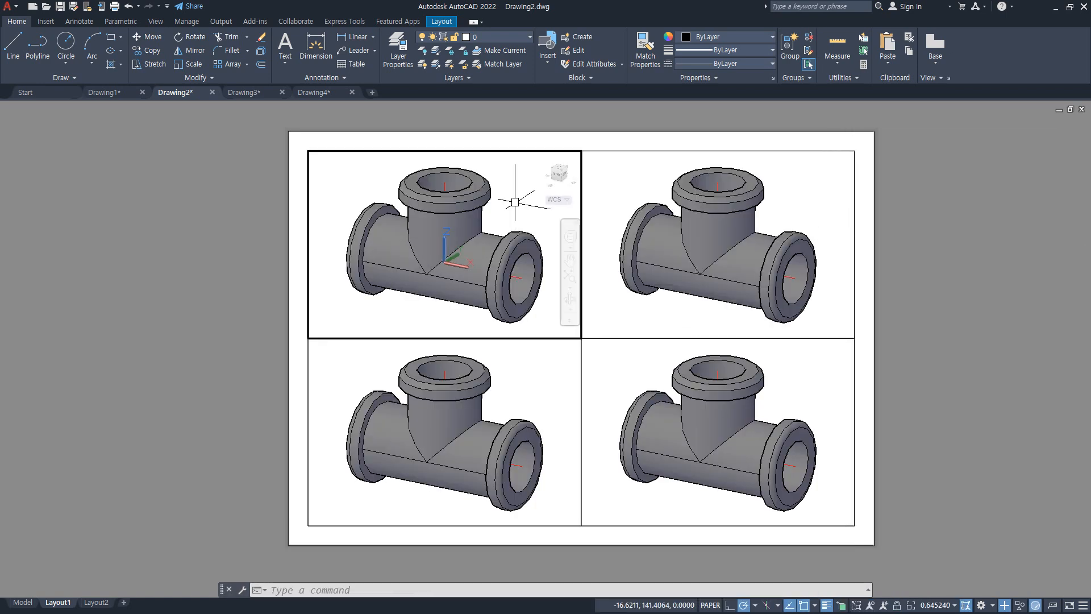
pyautogui.click(561, 171)
pyautogui.click(531, 376)
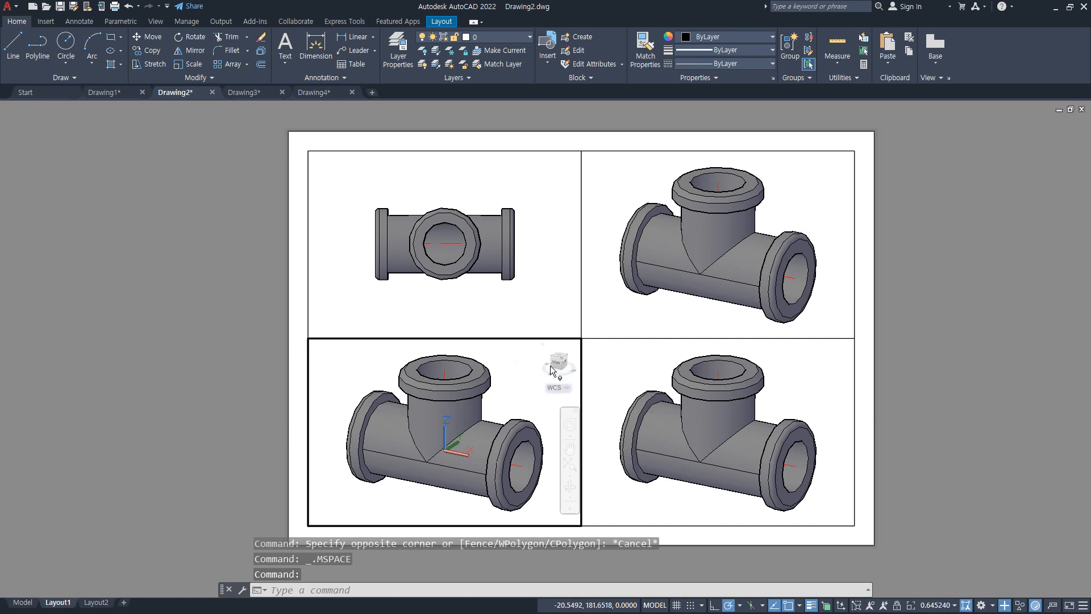
pyautogui.click(552, 363)
pyautogui.click(834, 376)
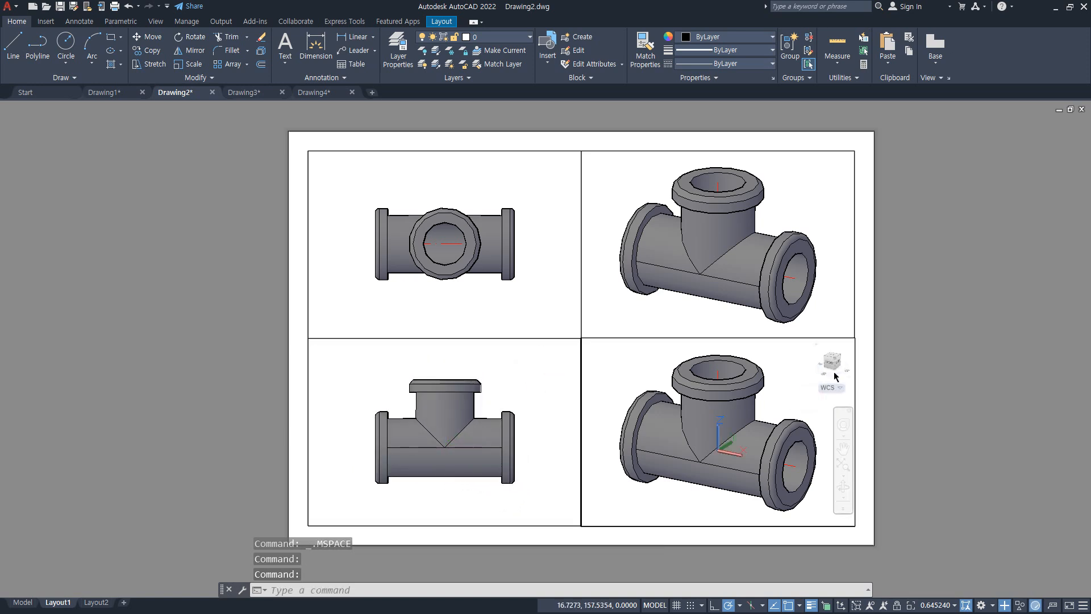
pyautogui.click(838, 362)
# - Set the top, front and right view viewports to the Hidden visual style and return to paper space
pyautogui.click(425, 307)
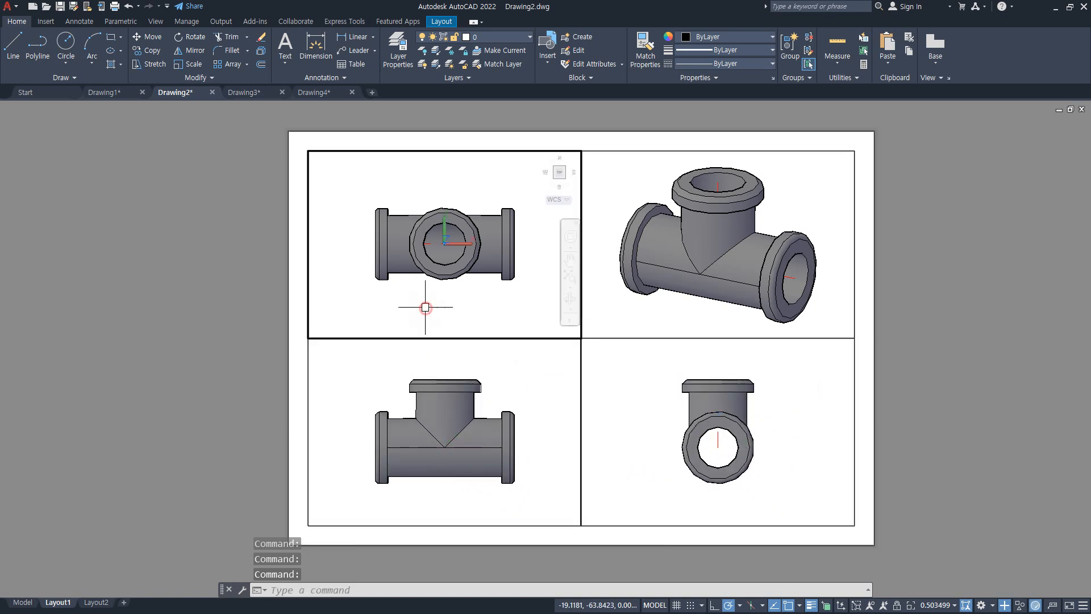
pyautogui.write('sha')
pyautogui.press('Return')
pyautogui.write('h')
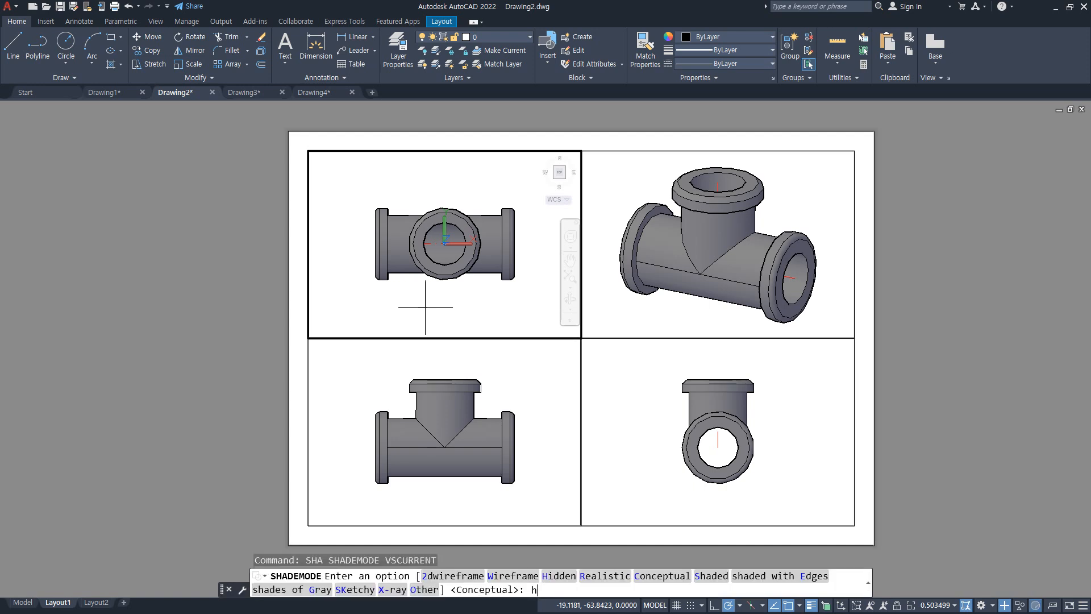
pyautogui.press('Return')
pyautogui.click(532, 375)
pyautogui.press('Return')
pyautogui.write('h')
pyautogui.press('Return')
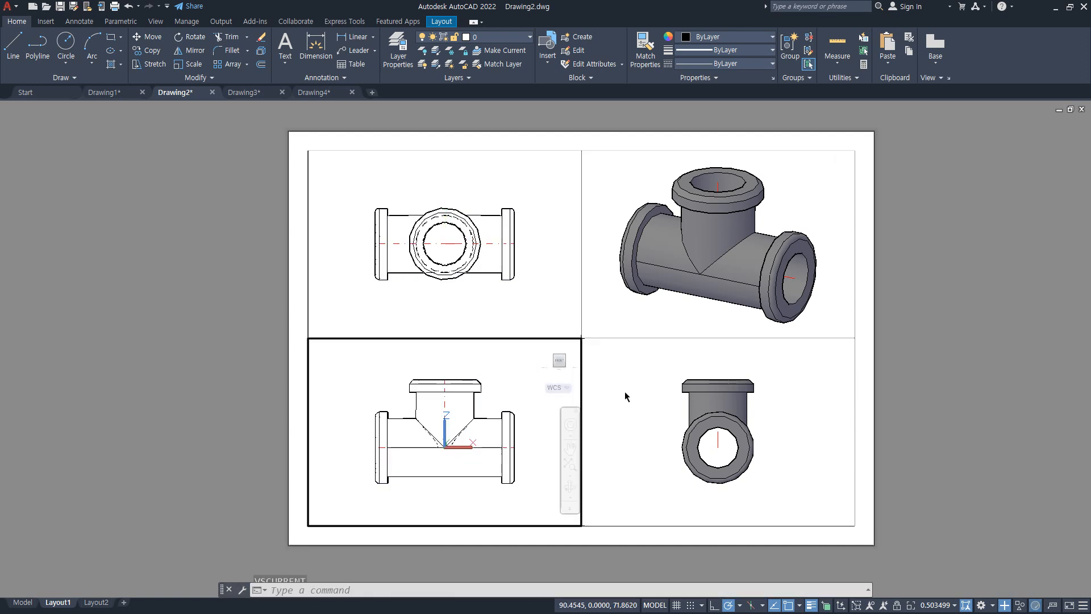
pyautogui.click(625, 396)
pyautogui.press('Return')
pyautogui.write('h')
pyautogui.press('Return')
pyautogui.doubleClick(992, 366)
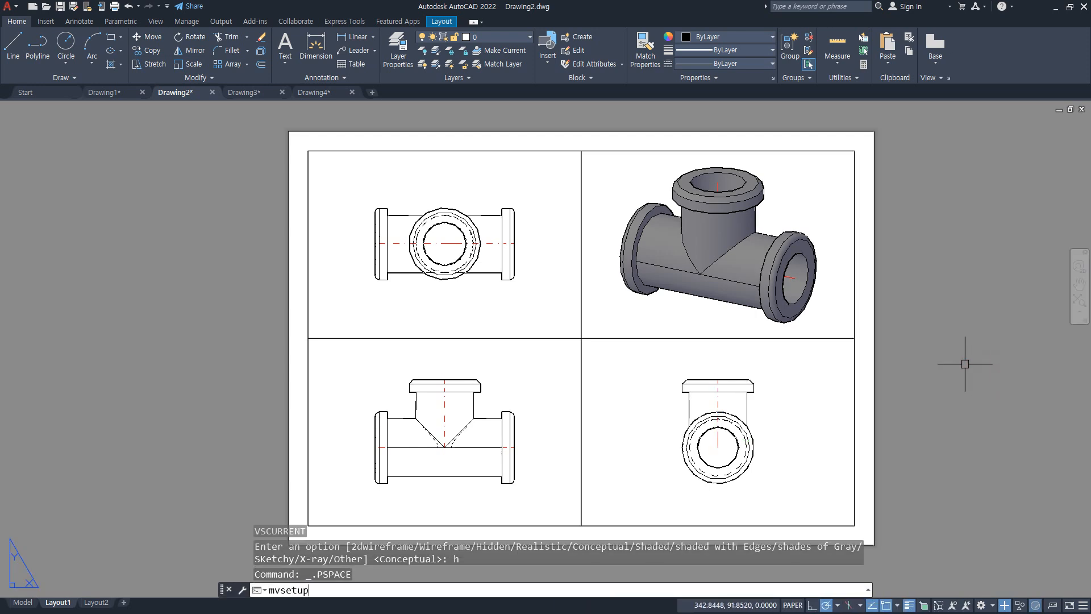
# - Scale all four viewports uniformly with MVSETUP, using 1 paper space unit to 1 model space unit
pyautogui.write('mvsetup')
pyautogui.press('Return')
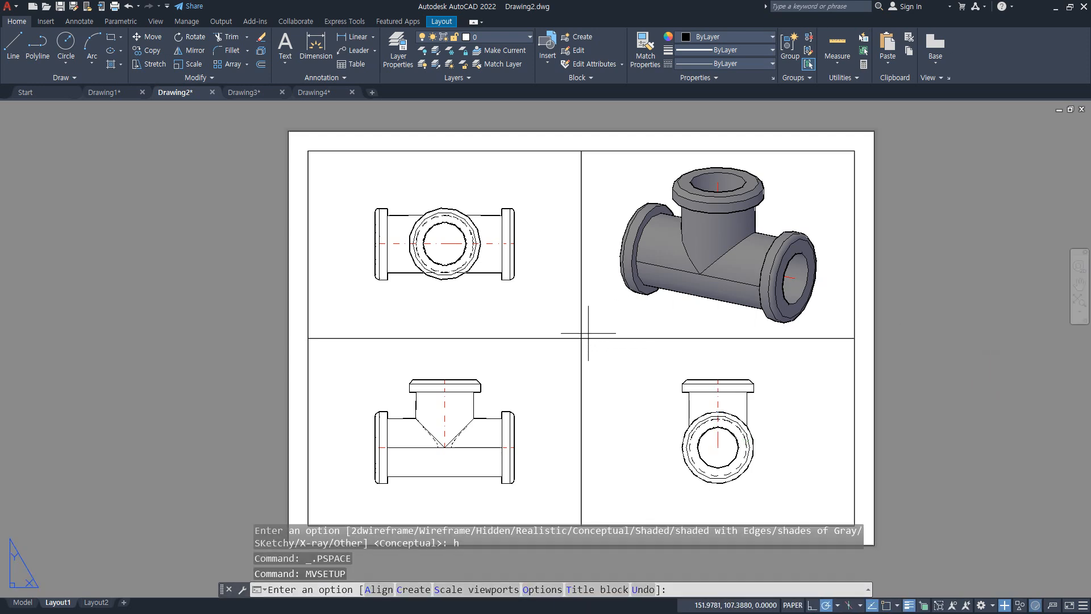
pyautogui.write('s')
pyautogui.press('Return')
pyautogui.click(608, 309)
pyautogui.click(560, 363)
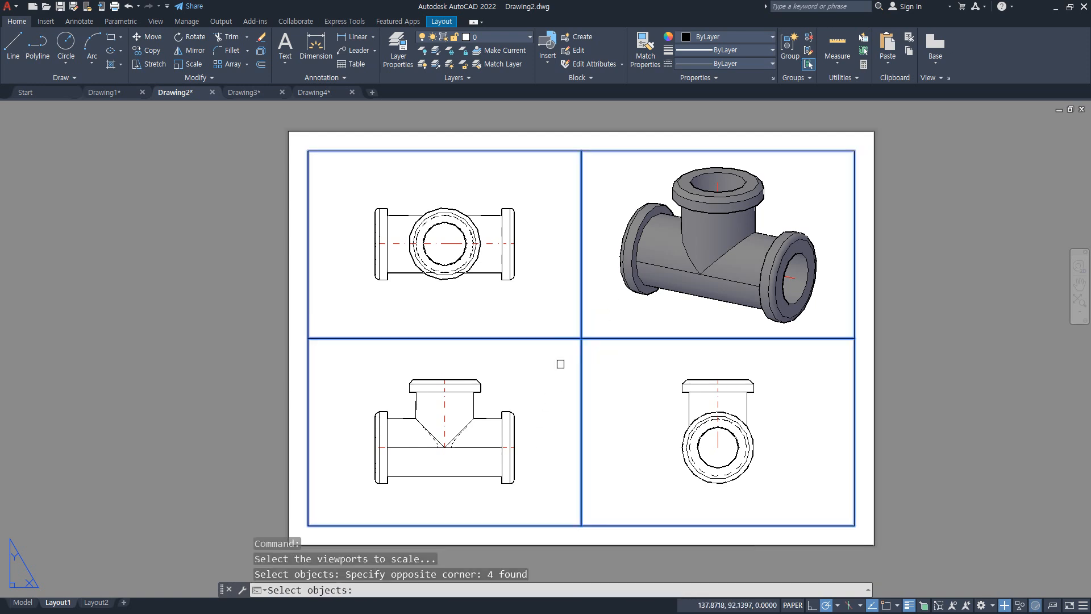
pyautogui.press('Return')
pyautogui.press('Return')
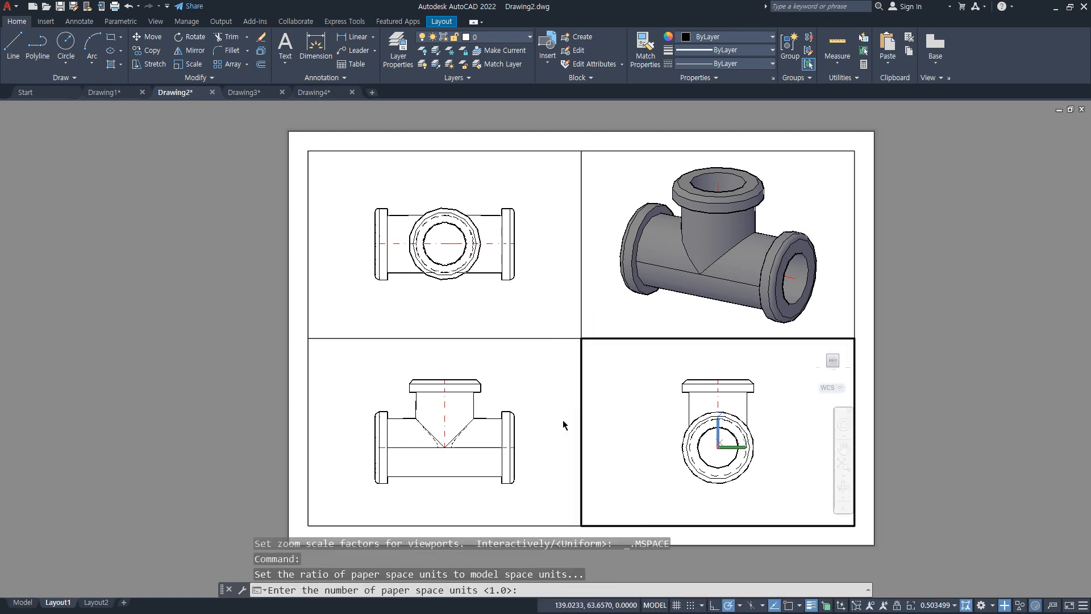
pyautogui.write('1')
pyautogui.press('Return')
pyautogui.write('1')
pyautogui.press('Return')
pyautogui.press('Return')
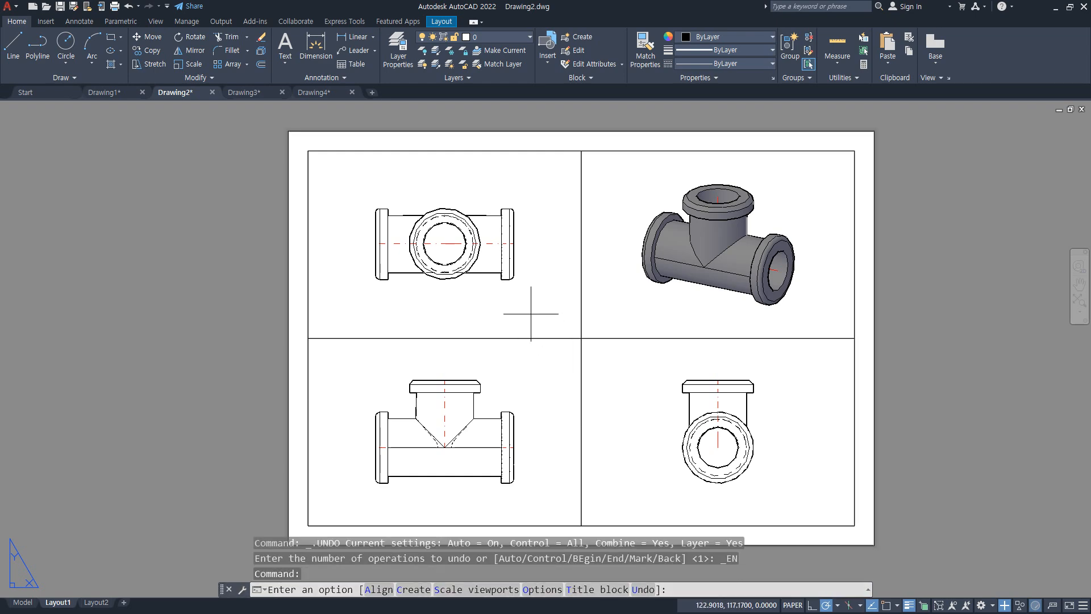
# - Try to add a radius dimension to the left flange's upper rounded corner in the top view
pyautogui.scroll(10, 360, 185)
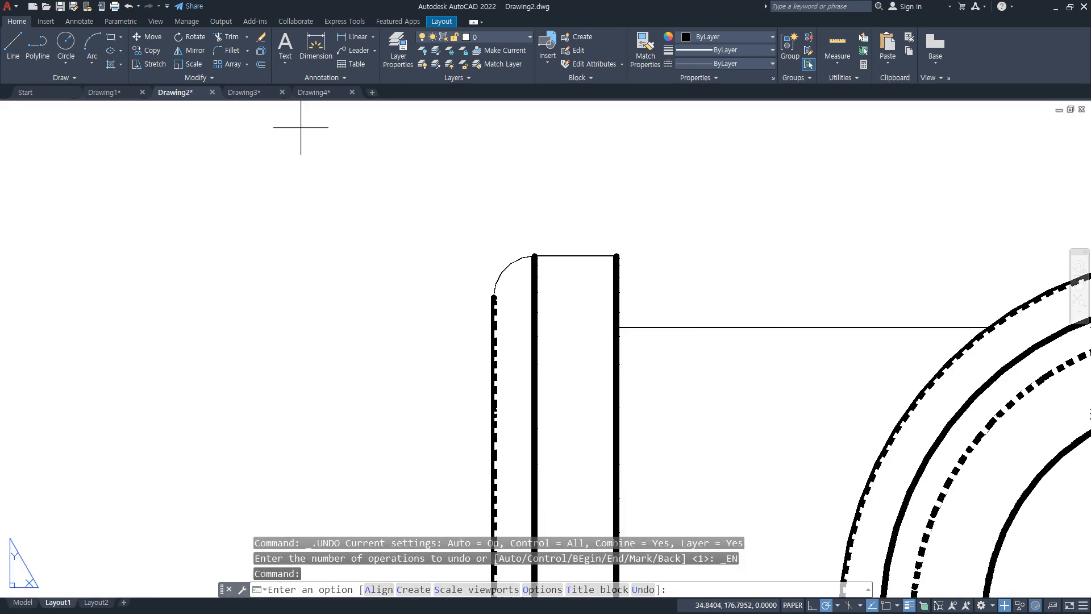
pyautogui.click(108, 22)
pyautogui.click(79, 21)
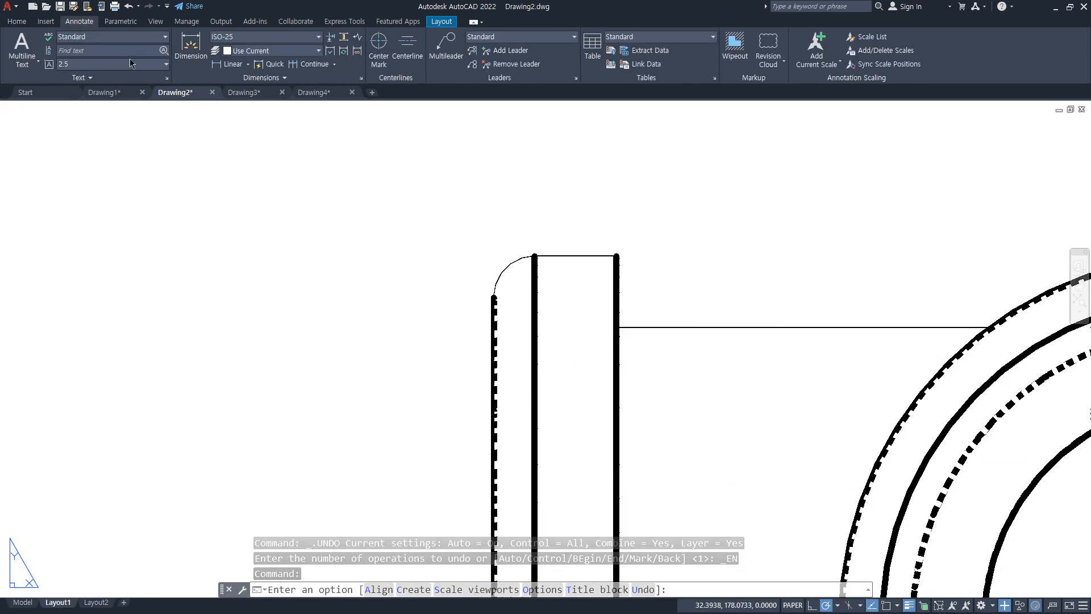
pyautogui.click(248, 64)
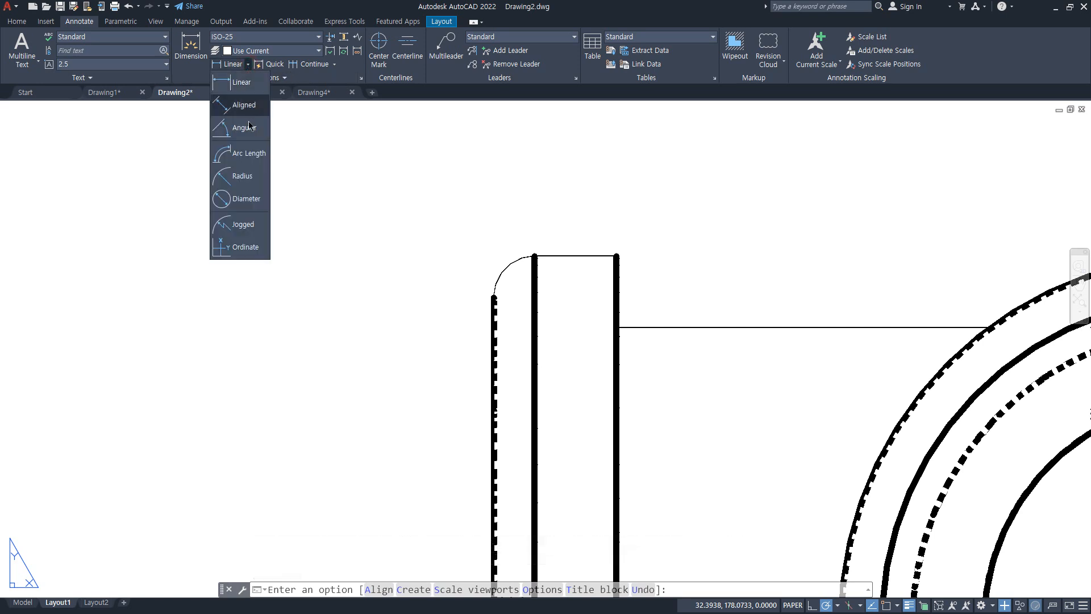
pyautogui.click(247, 178)
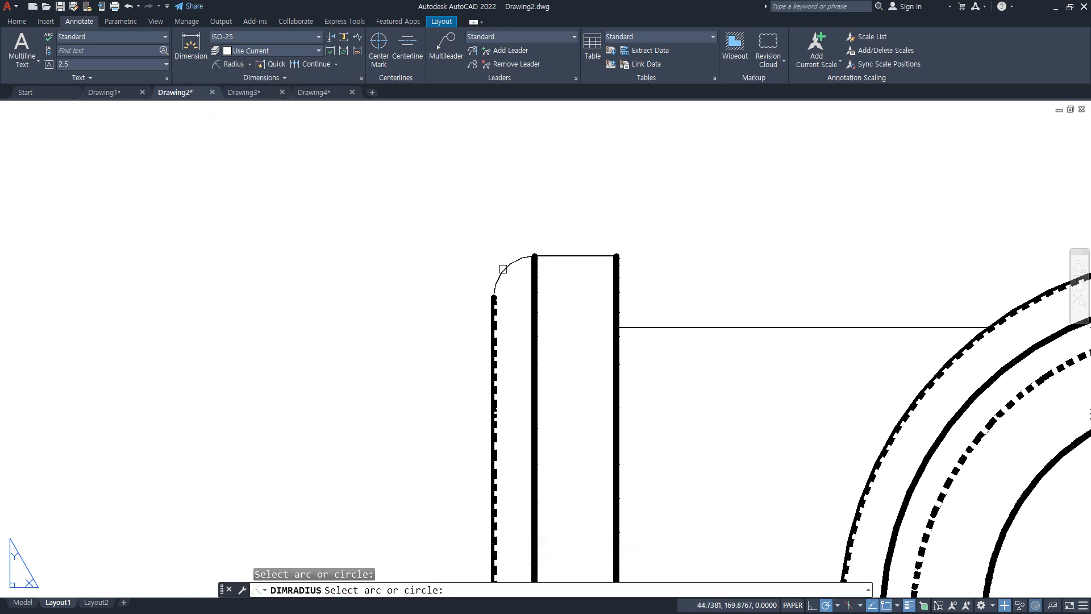
pyautogui.click(502, 275)
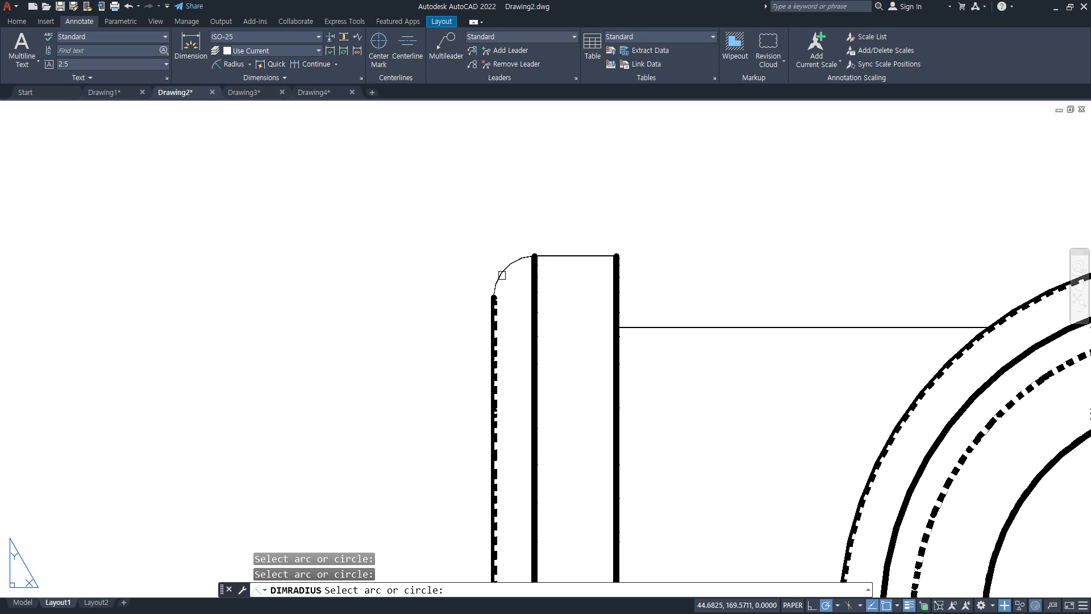
pyautogui.scroll(-5, 495, 273)
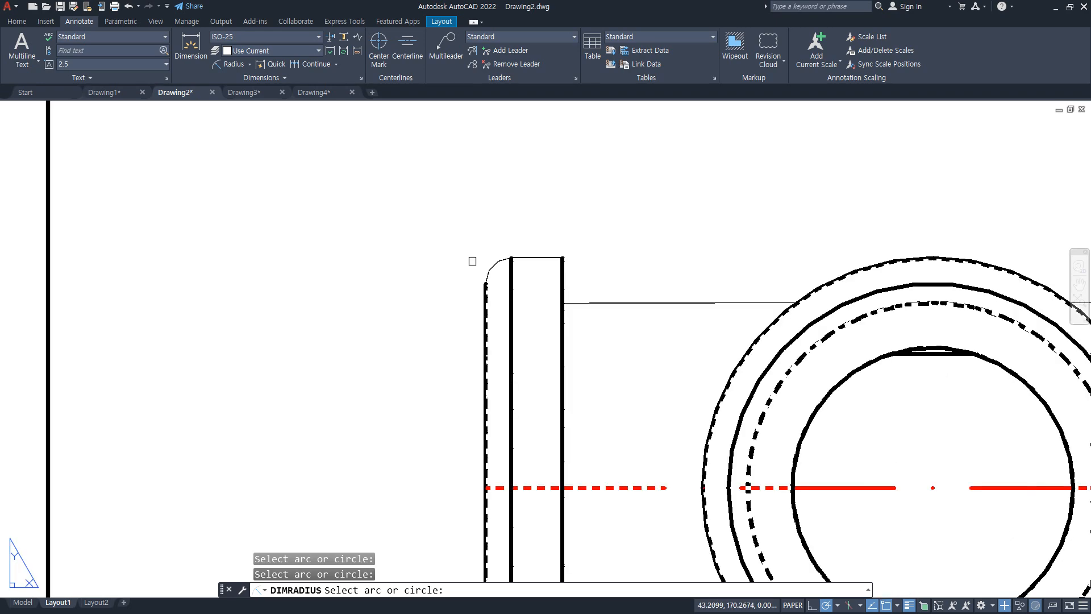
# - Dimension the full height of the left flange in the top view, placing the vertical dimension outside the flange
pyautogui.click(203, 57)
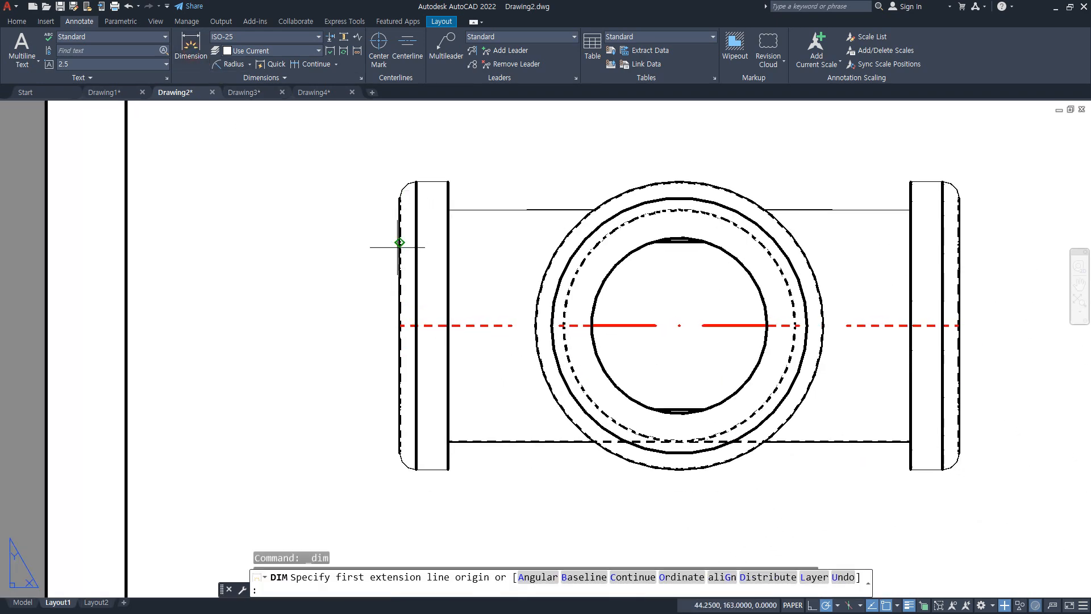
pyautogui.click(191, 48)
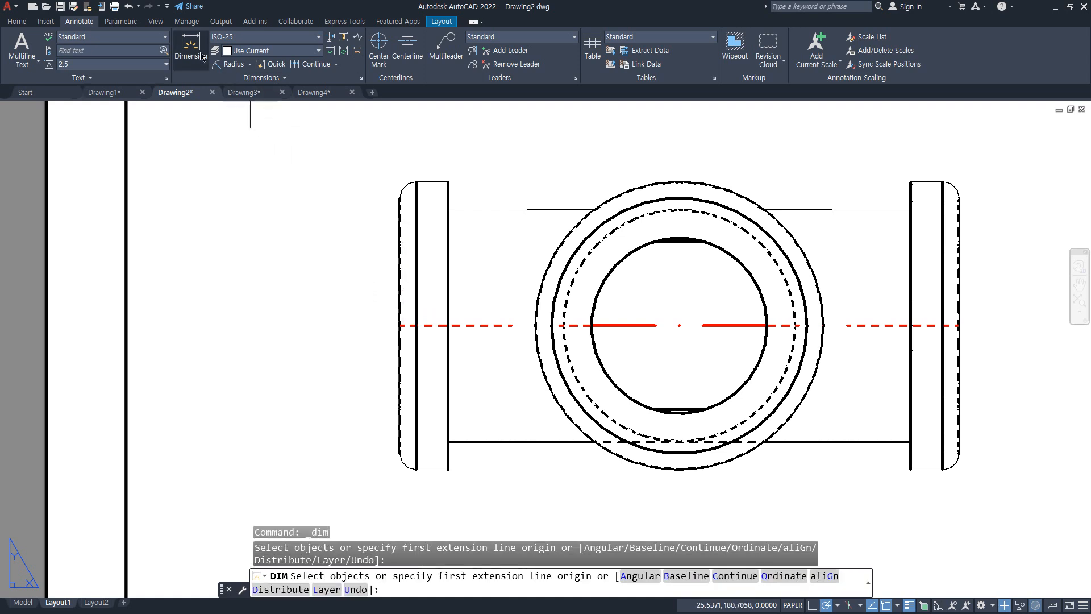
pyautogui.click(400, 325)
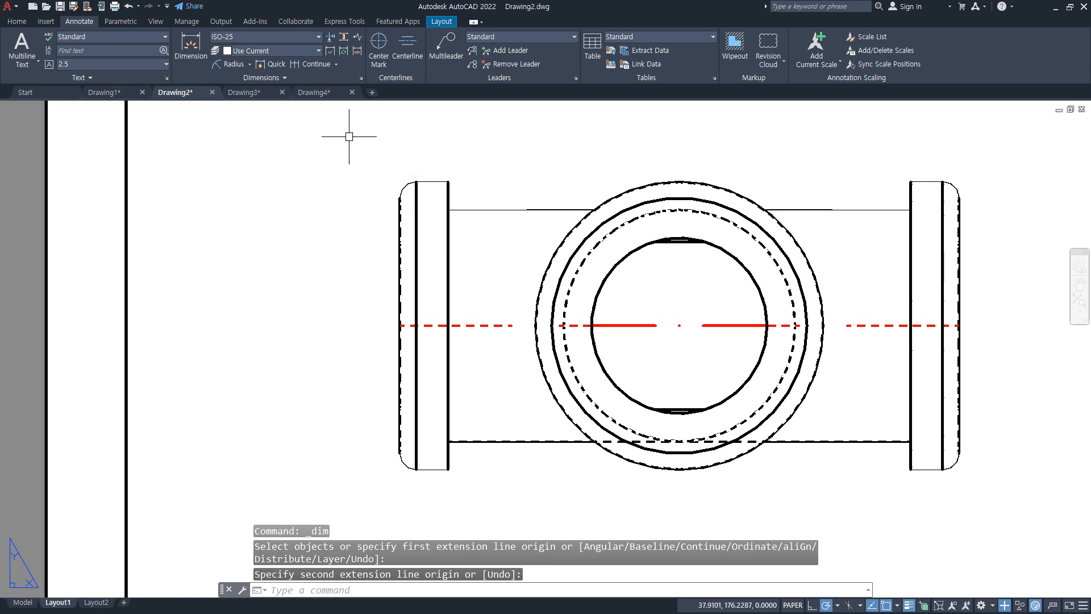
pyautogui.press('Return')
pyautogui.click(416, 183)
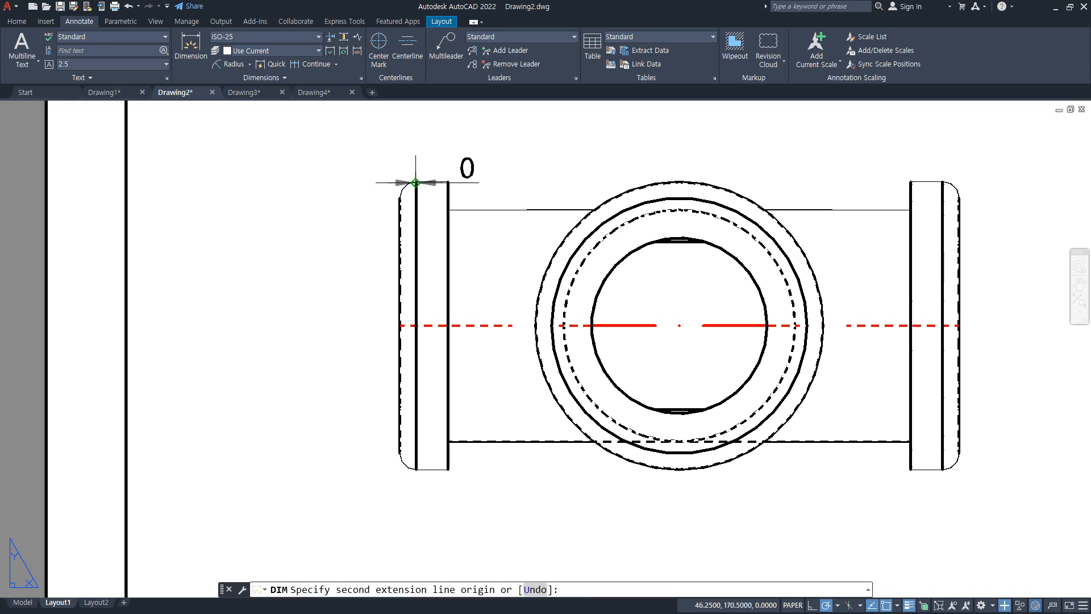
pyautogui.click(415, 470)
pyautogui.click(345, 483)
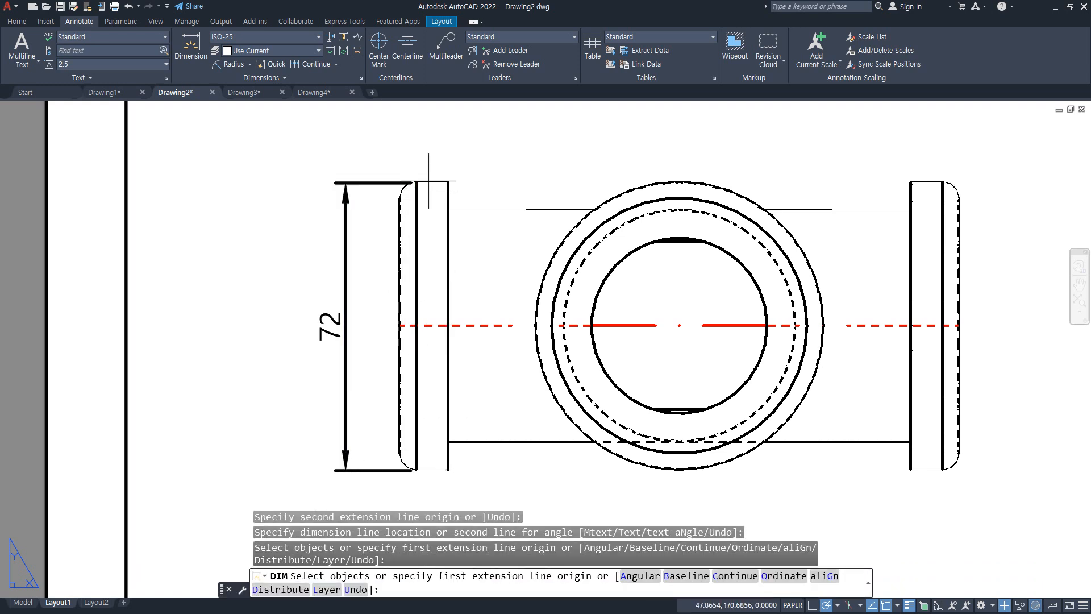
pyautogui.click(230, 65)
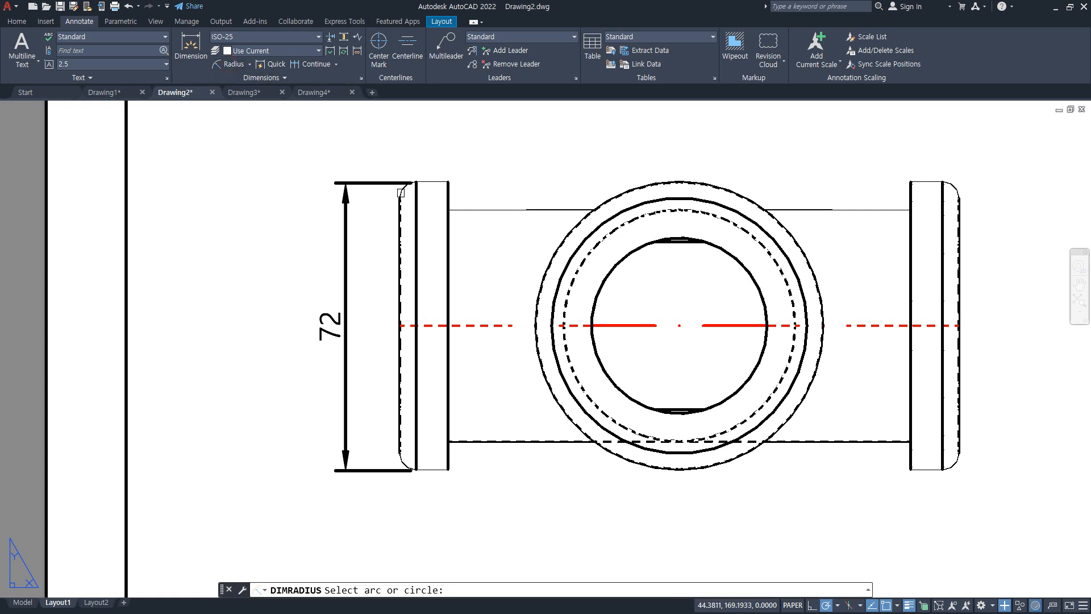
pyautogui.press('Escape')
pyautogui.press('Escape')
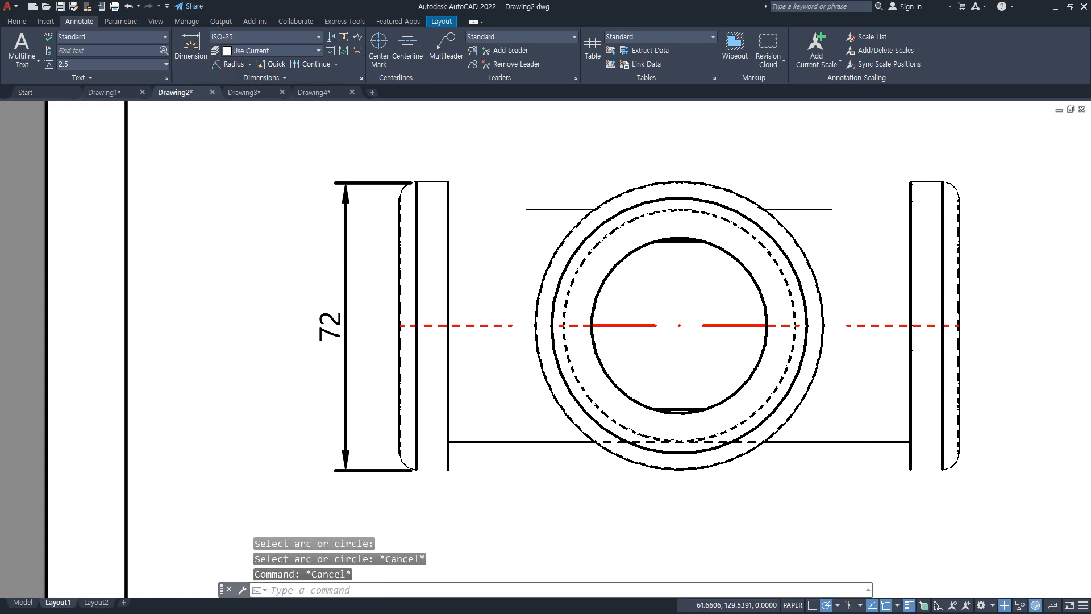
# - Erase all four viewports and the vertical flange dimension from the layout sheet
pyautogui.scroll(-5, 704, 482)
pyautogui.scroll(2, 550, 338)
pyautogui.click(534, 317)
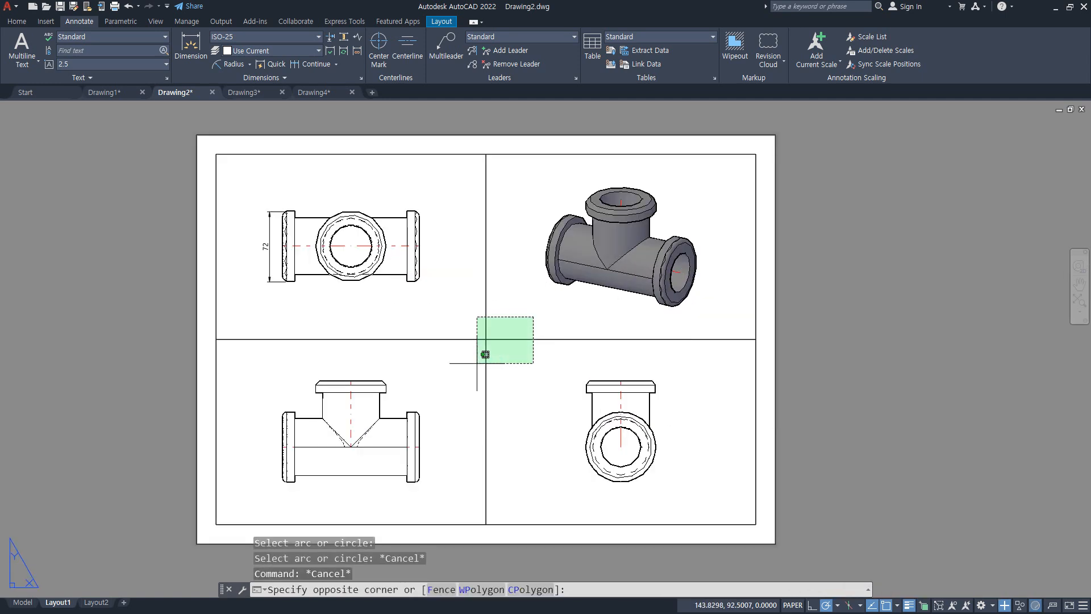
pyautogui.click(480, 356)
pyautogui.write('e')
pyautogui.press('Return')
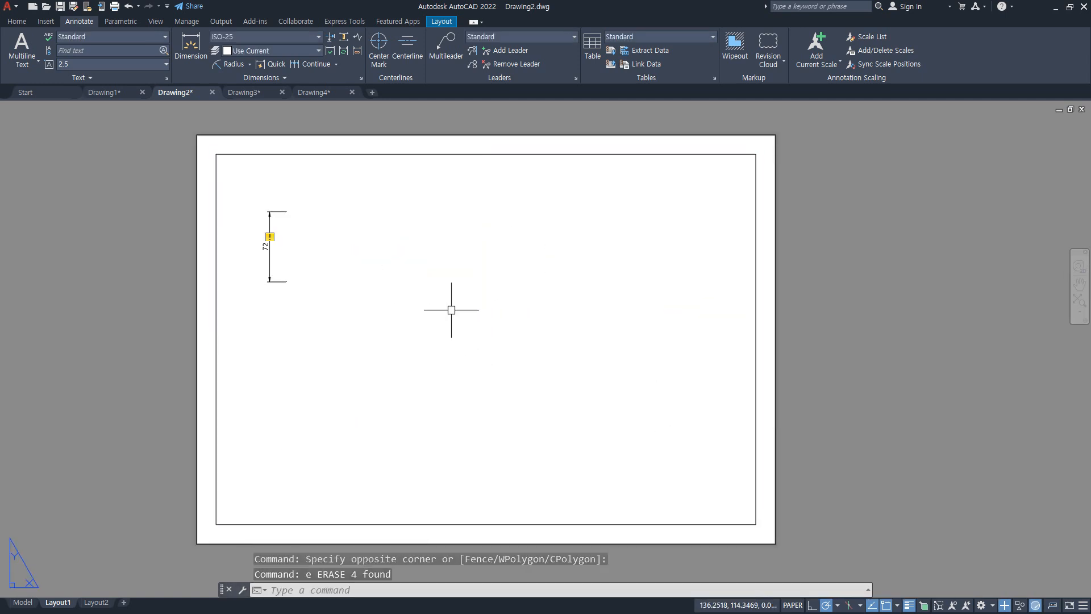
pyautogui.click(375, 300)
pyautogui.click(250, 177)
pyautogui.write('e')
pyautogui.press('Return')
# - Place a front base view of the pipe tee from model space at 1:2 scale in the sheet's lower-left area
pyautogui.write('z')
pyautogui.press('Return')
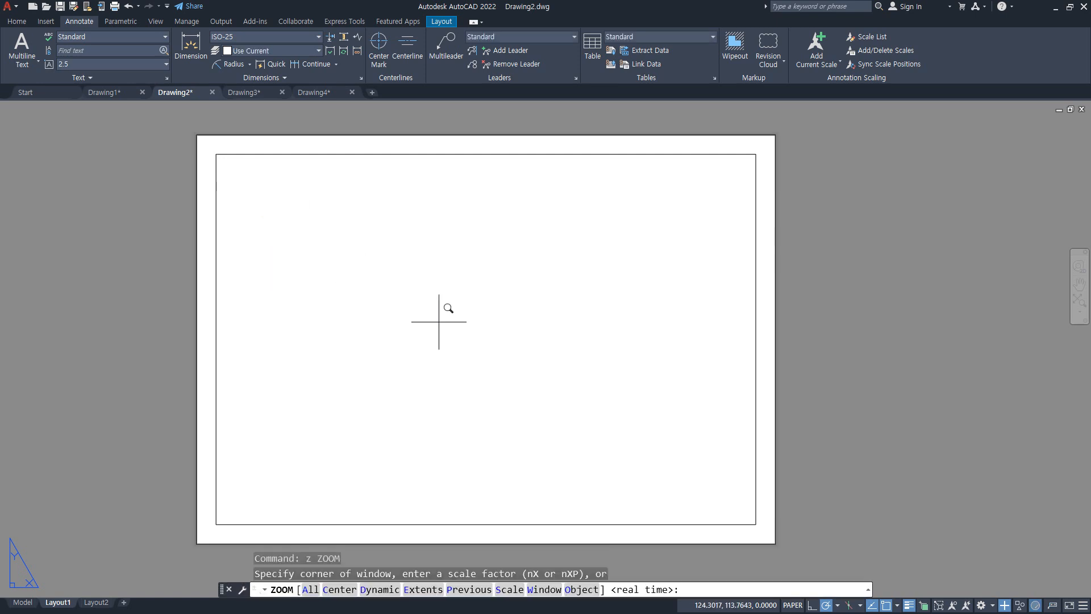
pyautogui.write('a')
pyautogui.press('Return')
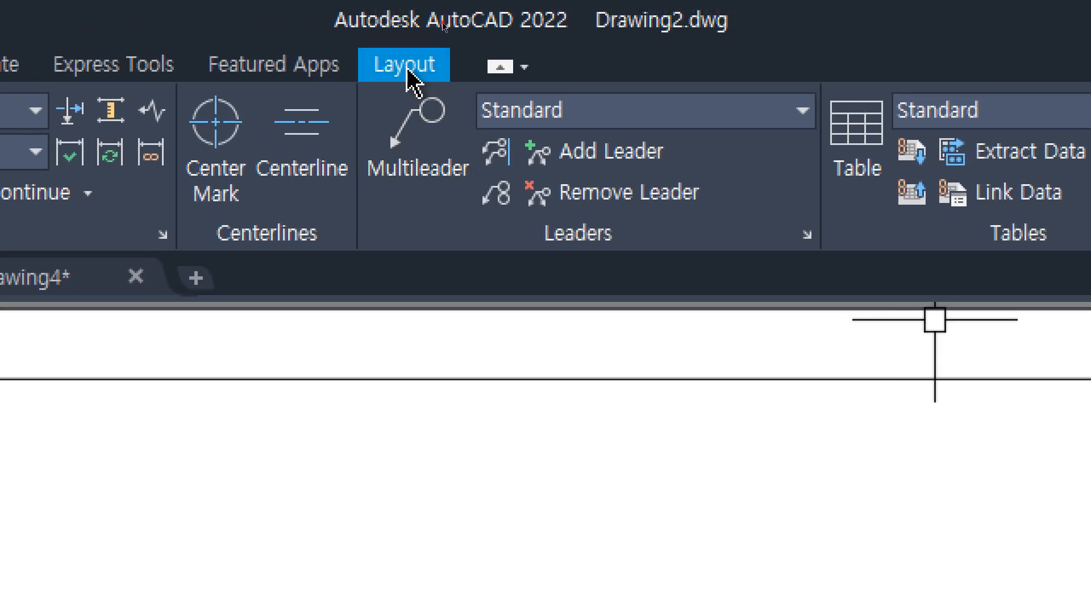
pyautogui.click(411, 73)
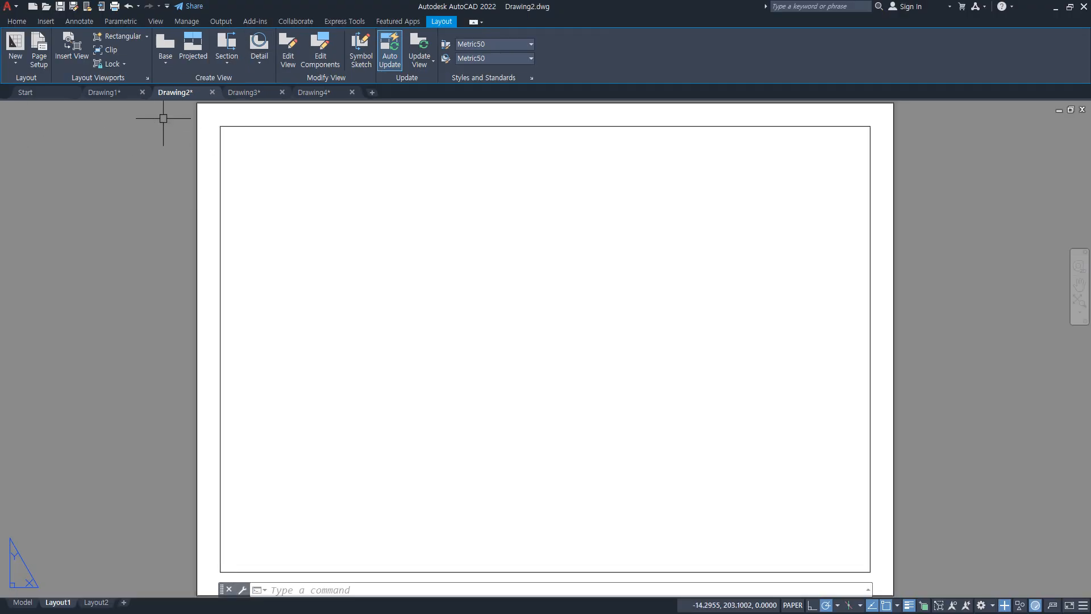
pyautogui.click(168, 67)
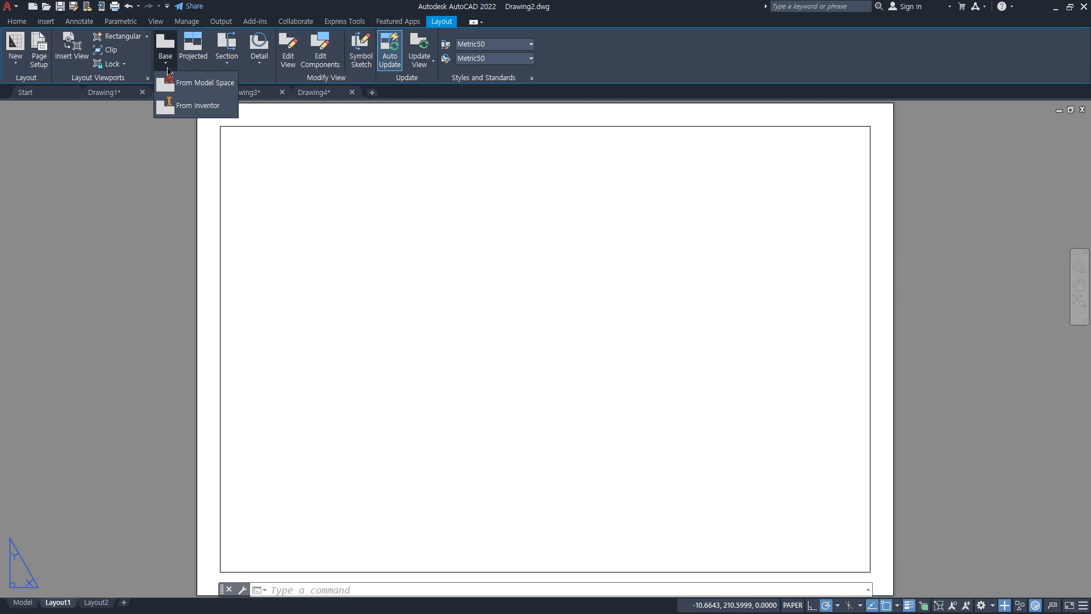
pyautogui.click(203, 89)
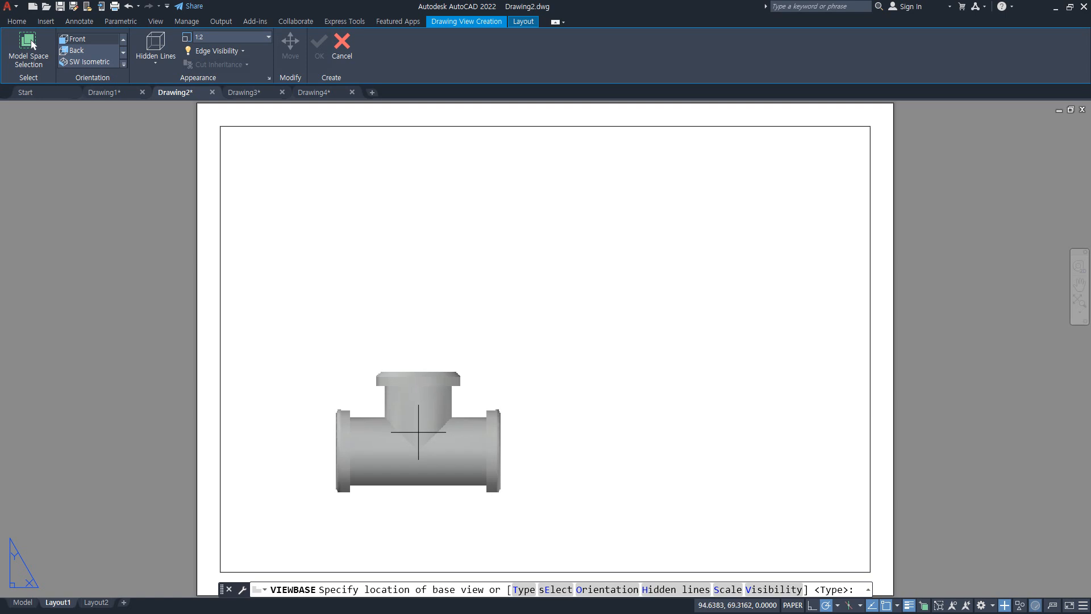
pyautogui.click(418, 432)
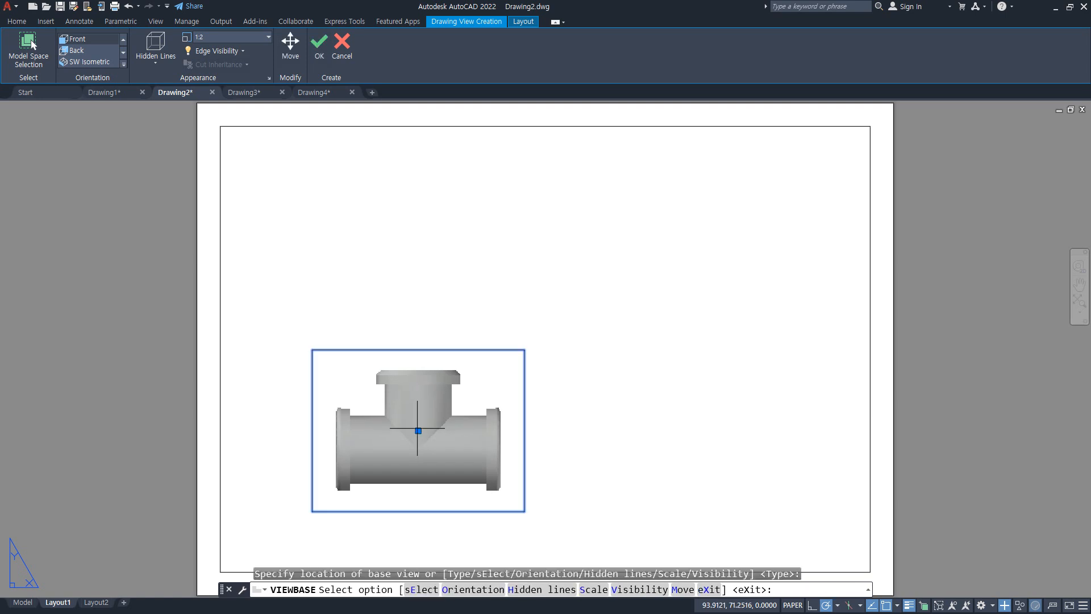
pyautogui.click(319, 51)
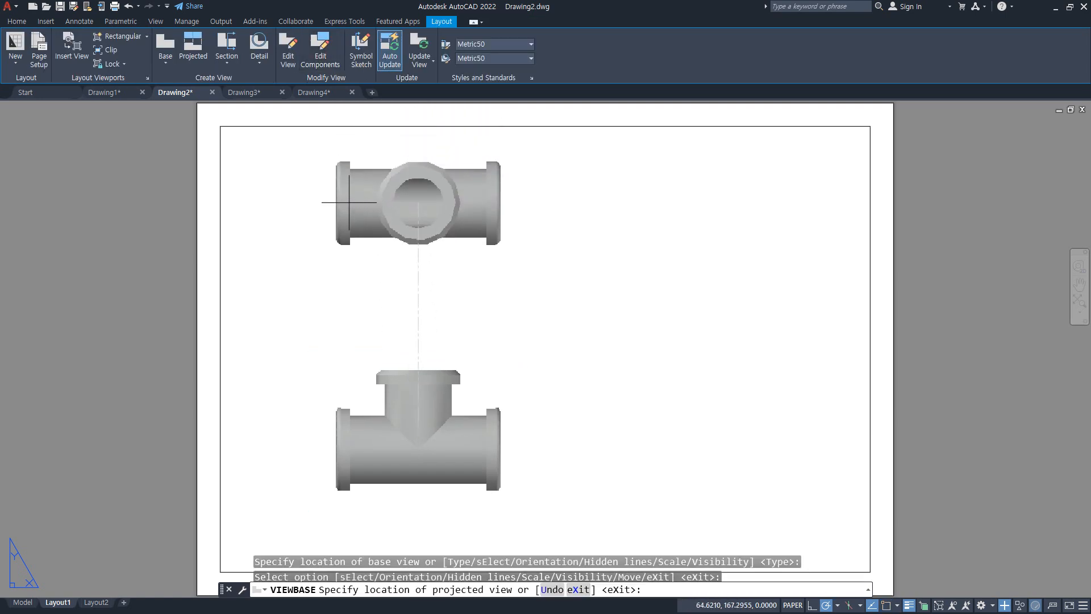
# - Project a top view above the base view, a side view to its right and an isometric view diagonally up to the right
pyautogui.click(348, 202)
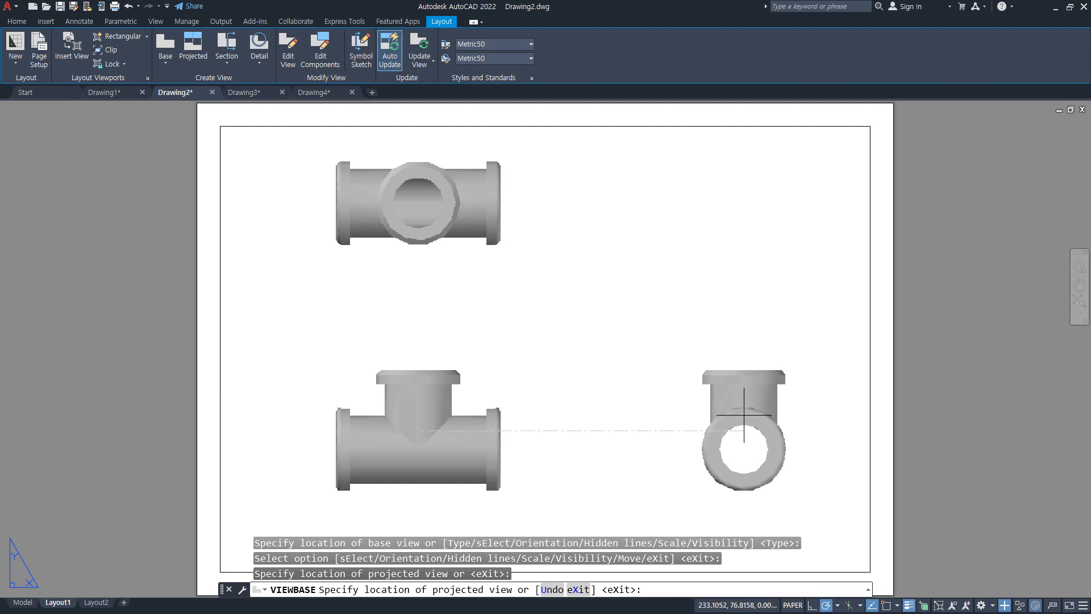
pyautogui.click(743, 415)
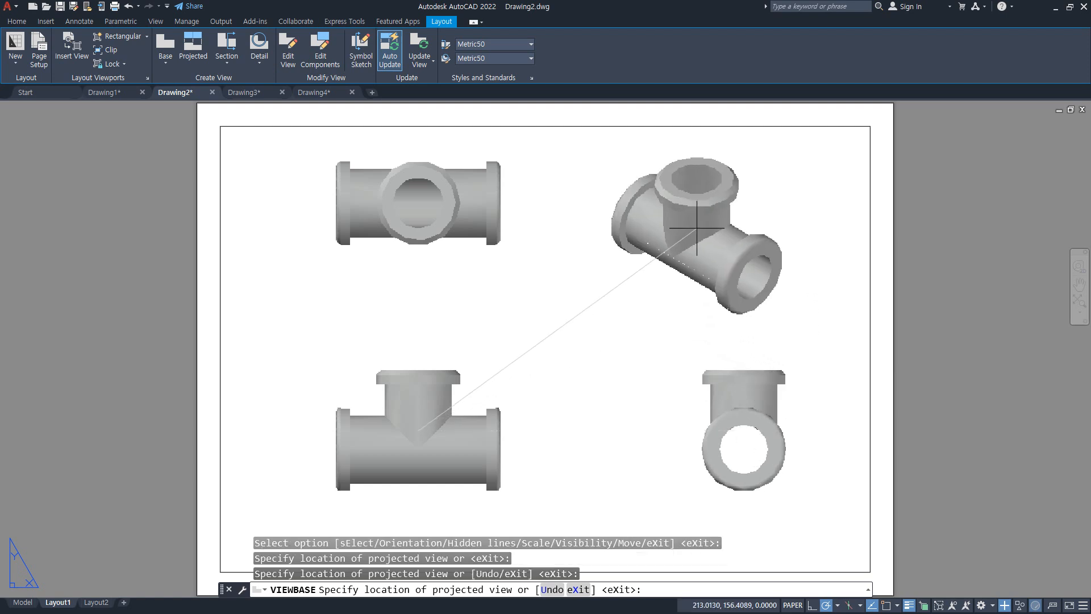
pyautogui.click(696, 228)
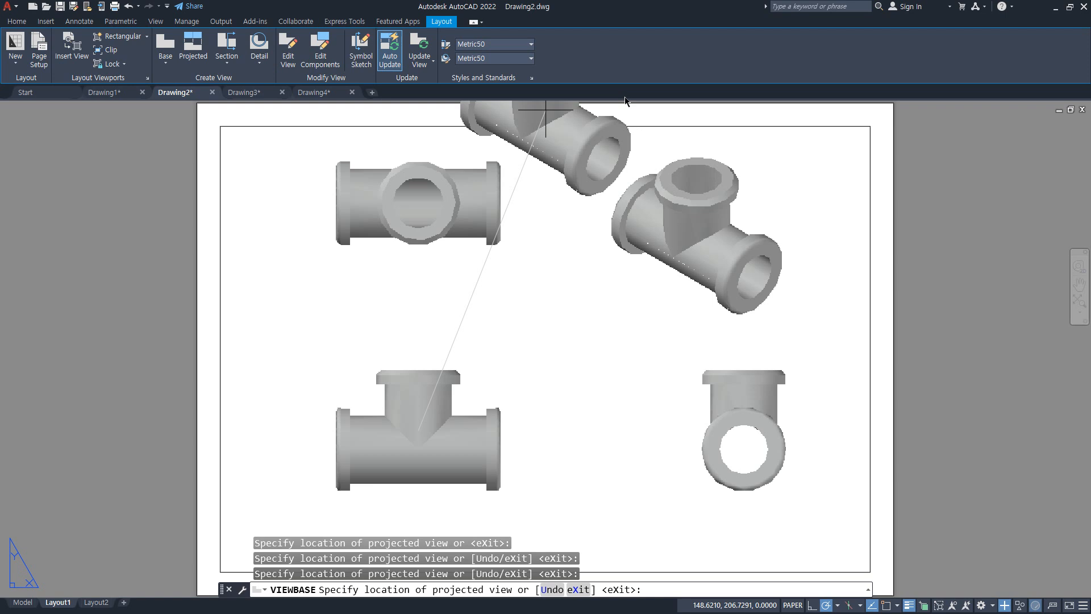
pyautogui.press('Return')
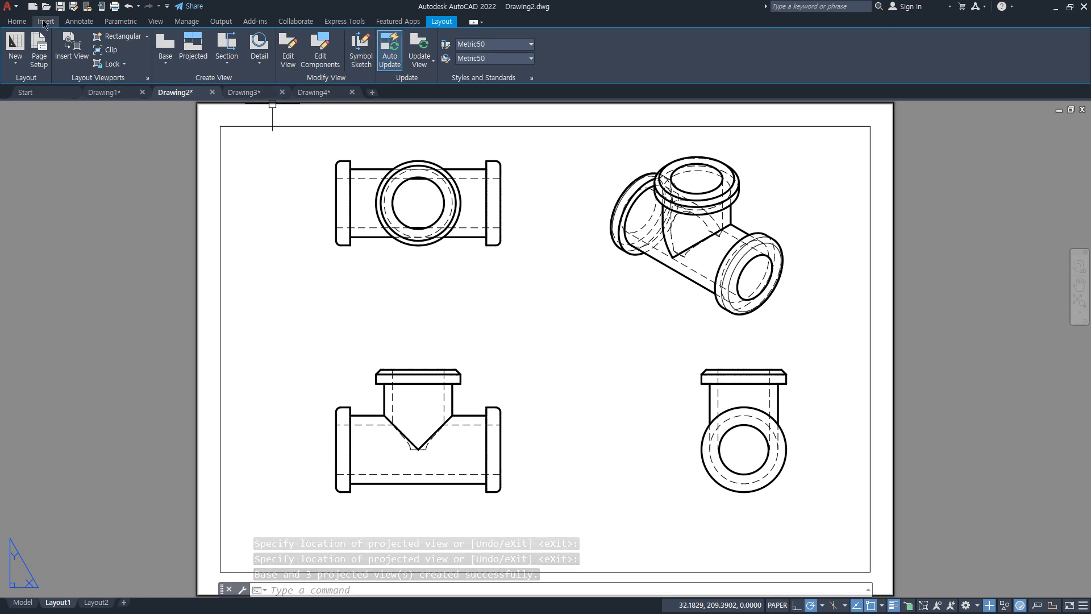
# - Add a radius dimension to the left flange's upper-left rounded corner in the top view, placed outside the flange
pyautogui.click(79, 21)
pyautogui.click(230, 64)
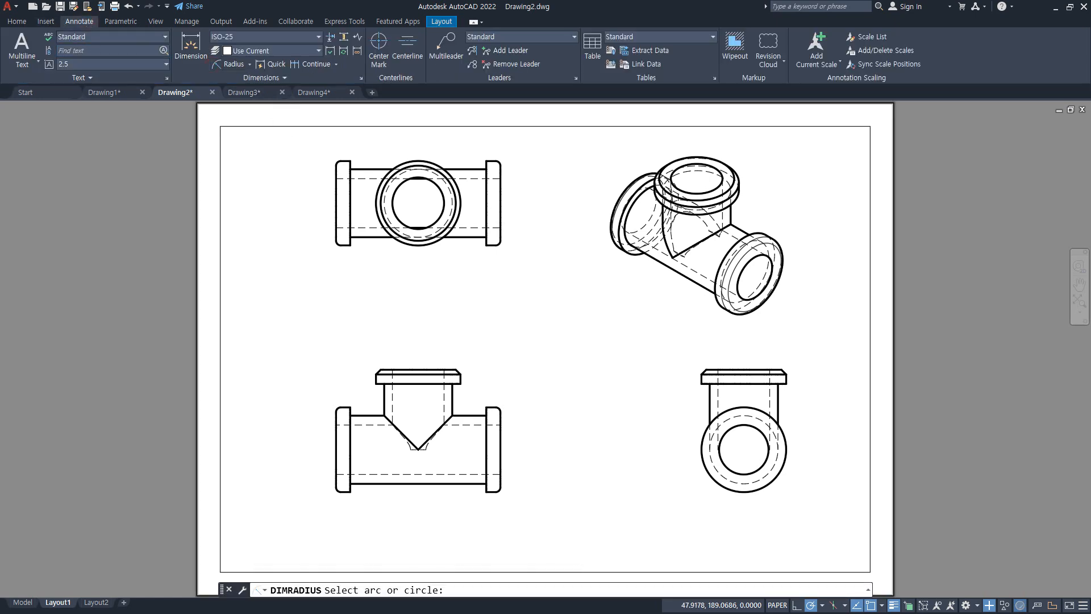
pyautogui.scroll(6, 317, 153)
pyautogui.click(403, 189)
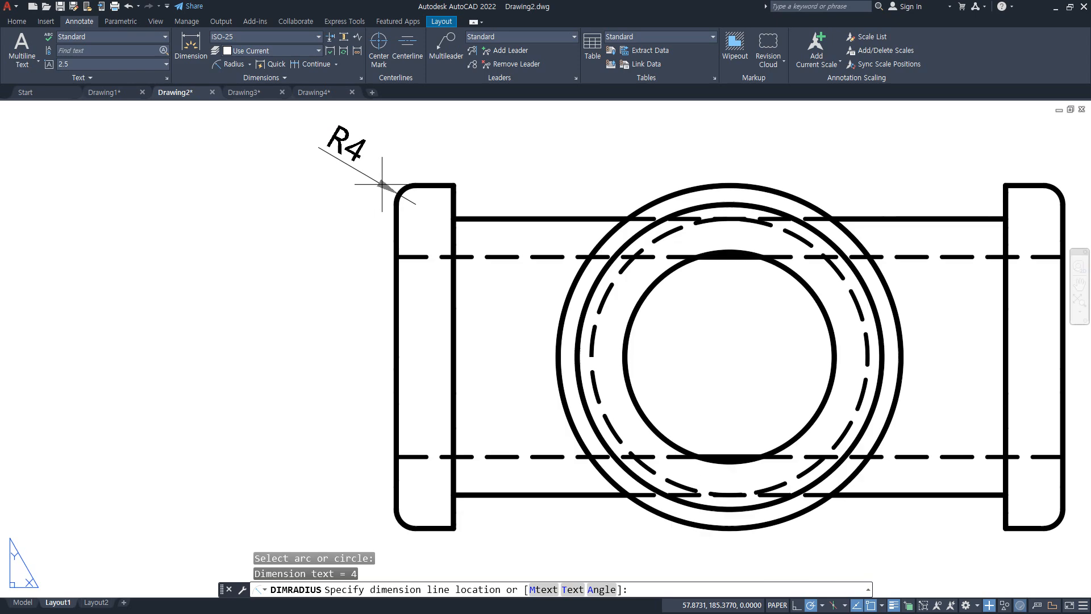
pyautogui.moveTo(382, 184); pyautogui.dragTo(372, 260, button='middle')
pyautogui.click(362, 247)
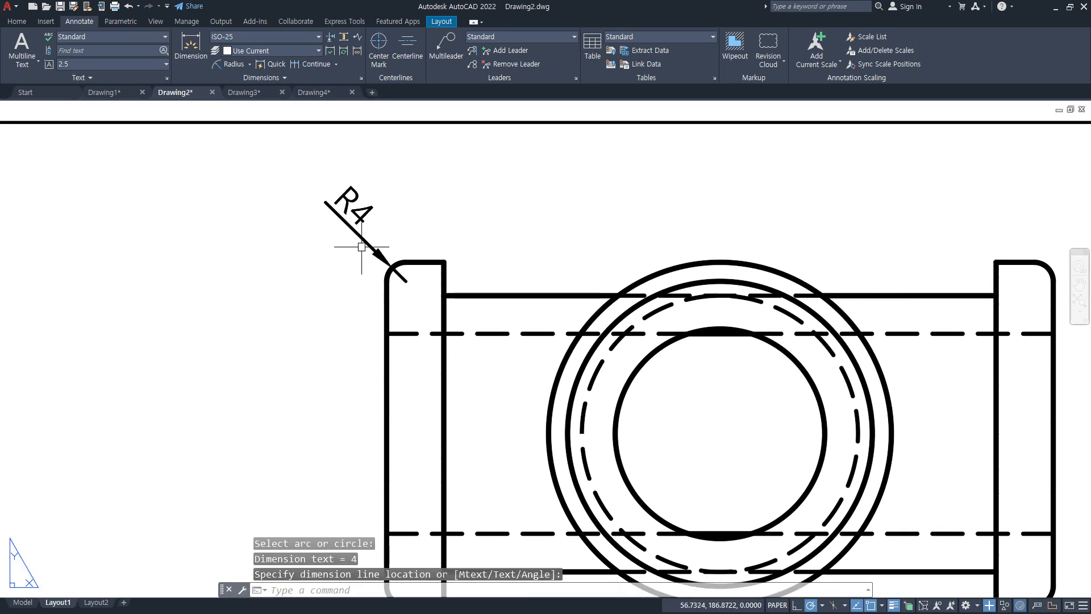
pyautogui.scroll(-6, 406, 315)
pyautogui.moveTo(518, 409); pyautogui.dragTo(415, 290, button='middle')
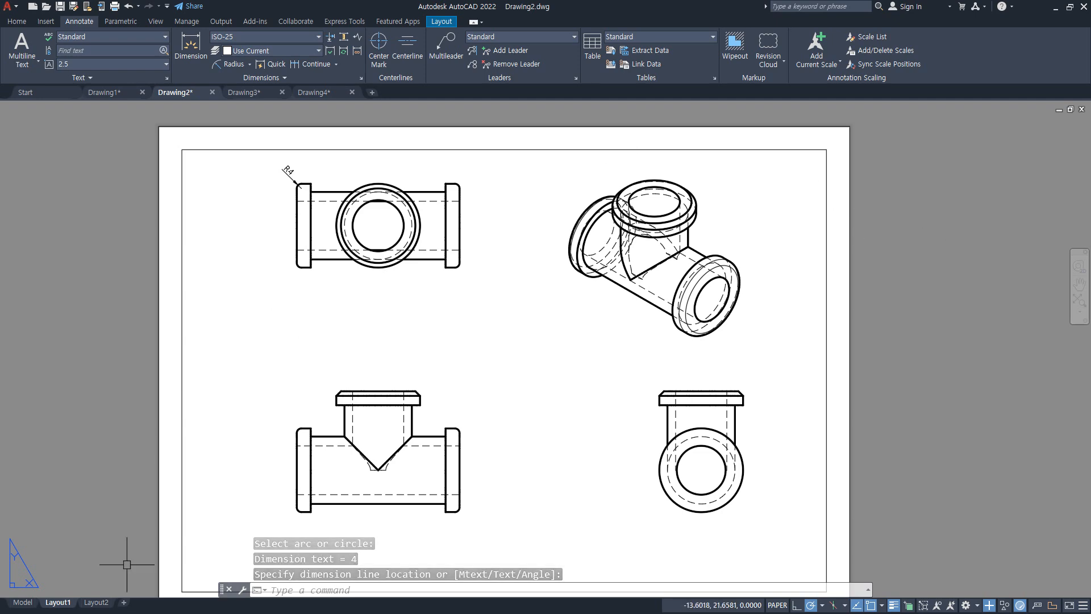
# - Switch to Drawing4 and turn off the grid display in its model space
pyautogui.click(314, 94)
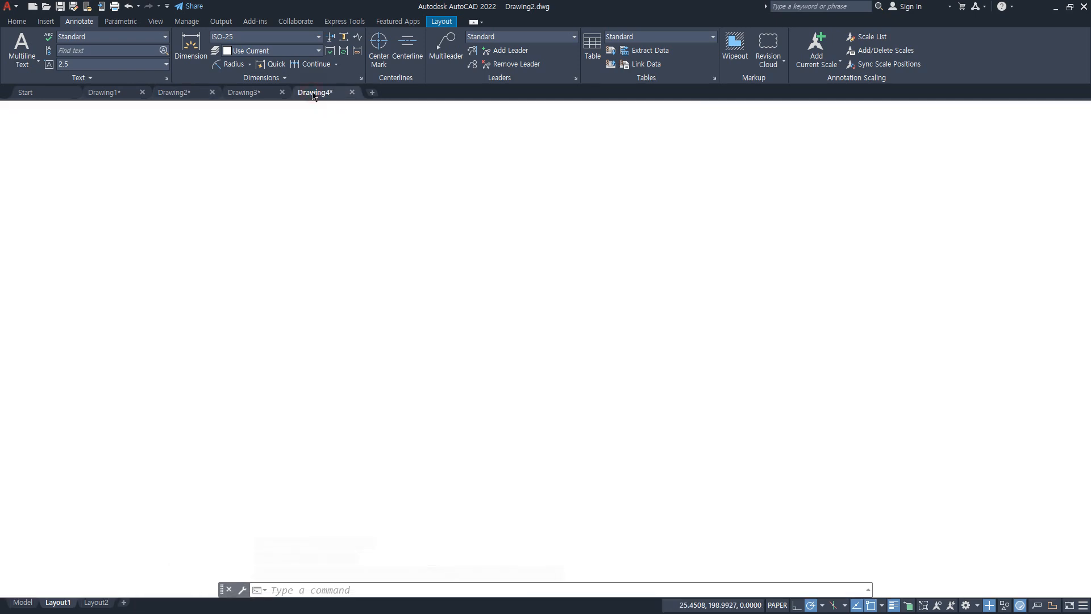
pyautogui.click(438, 373)
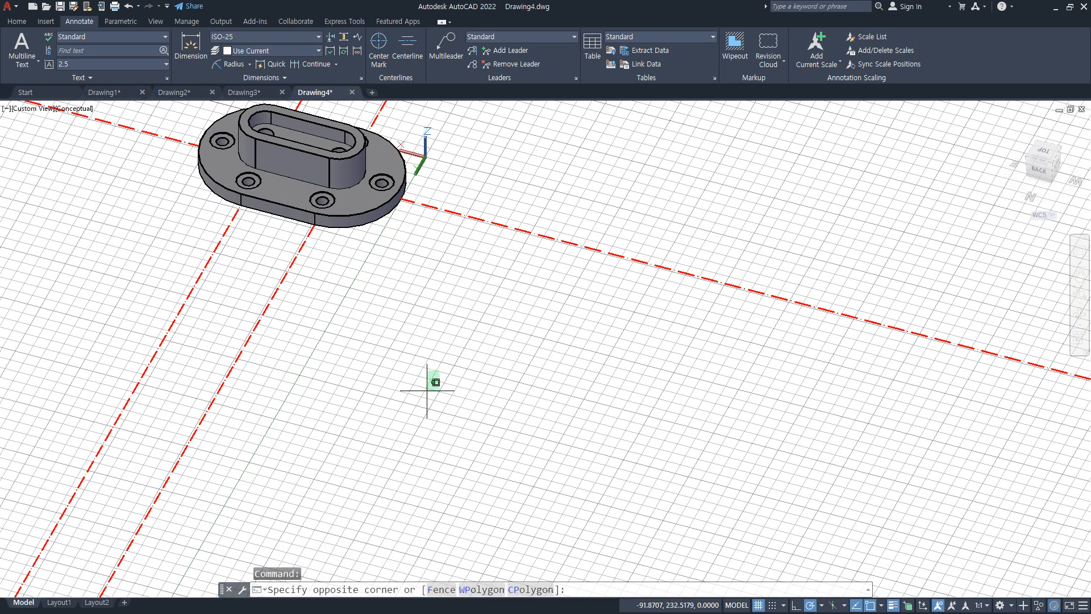
pyautogui.press('F7')
pyautogui.press('Escape')
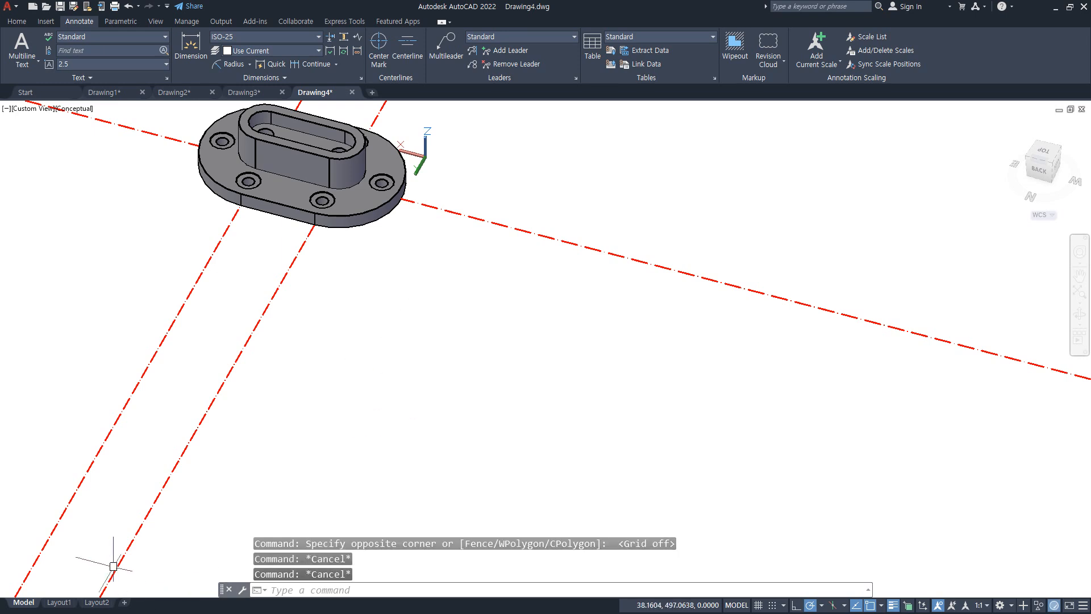
# - Modify Layout1's page setup to use the monochrome.ctb plot style table
pyautogui.click(59, 602)
pyautogui.rightClick(60, 603)
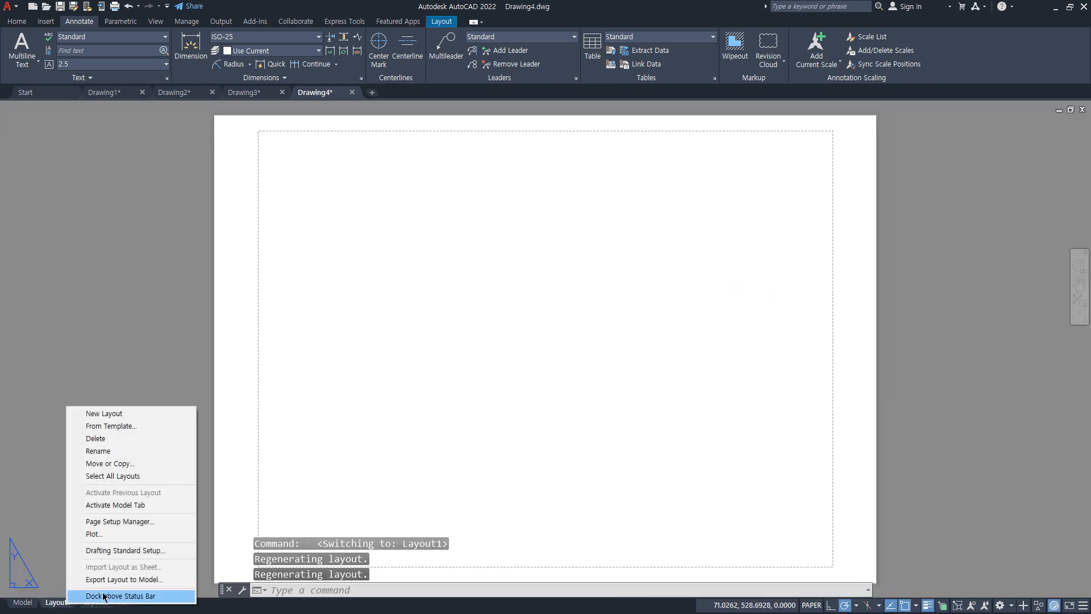
pyautogui.click(119, 521)
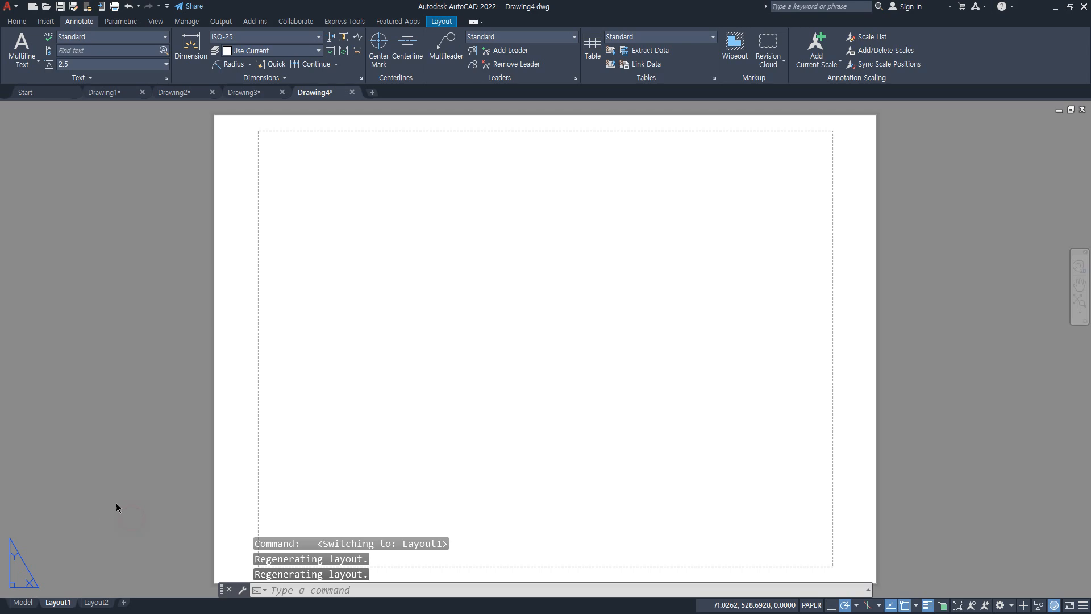
pyautogui.click(544, 241)
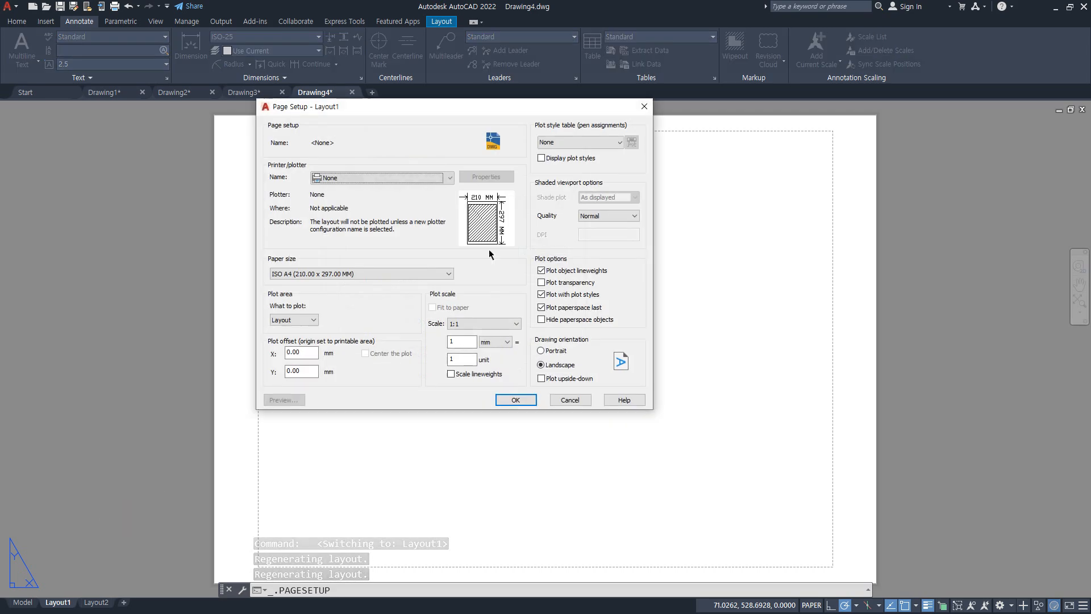
pyautogui.click(584, 142)
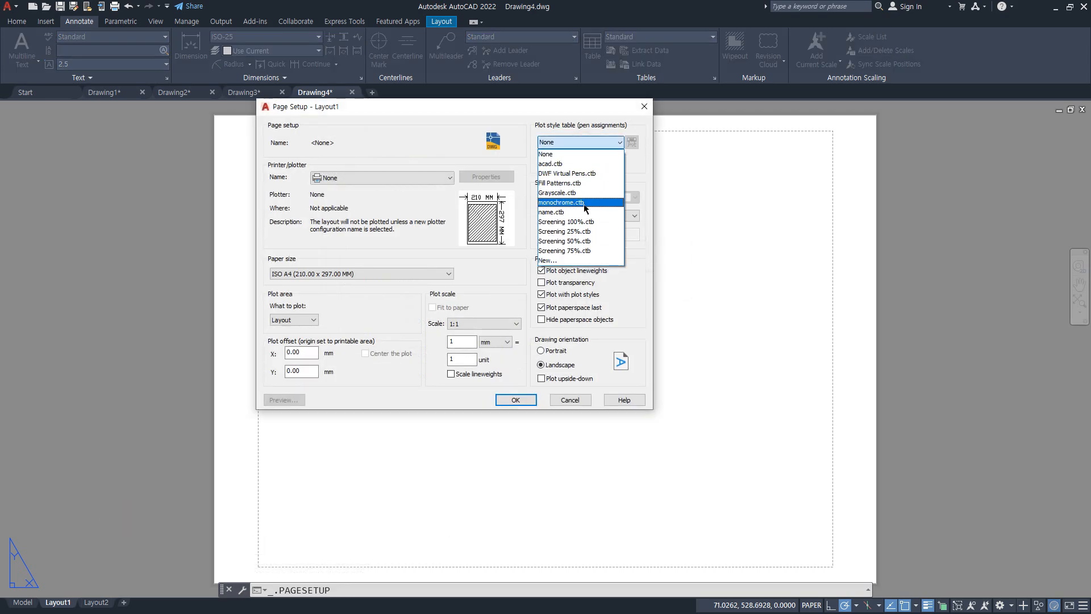
pyautogui.click(583, 203)
# - Set Layout1's plotter to AutoCAD PDF (High Quality Print).pc3 and its paper size to ISO full bleed A4 (297.00 x 210.00 MM)
pyautogui.click(409, 179)
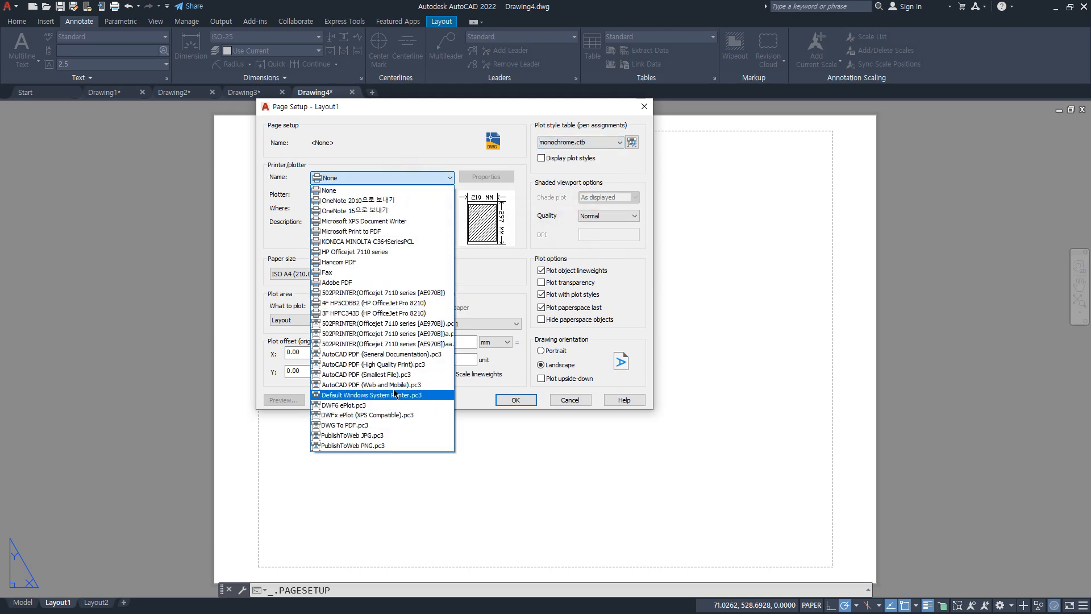
pyautogui.click(393, 374)
pyautogui.click(393, 180)
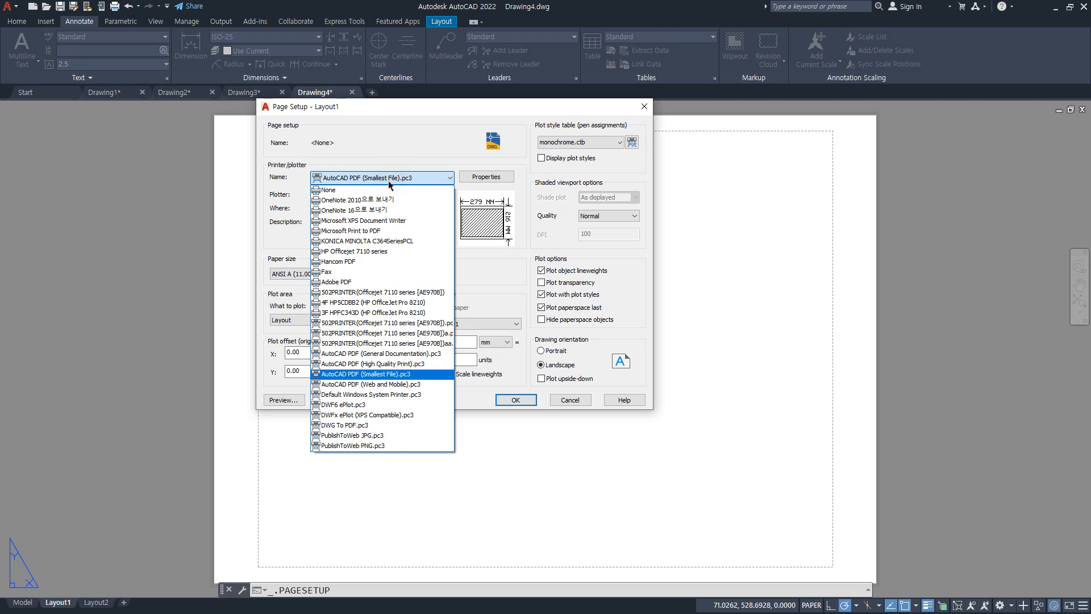
pyautogui.click(393, 364)
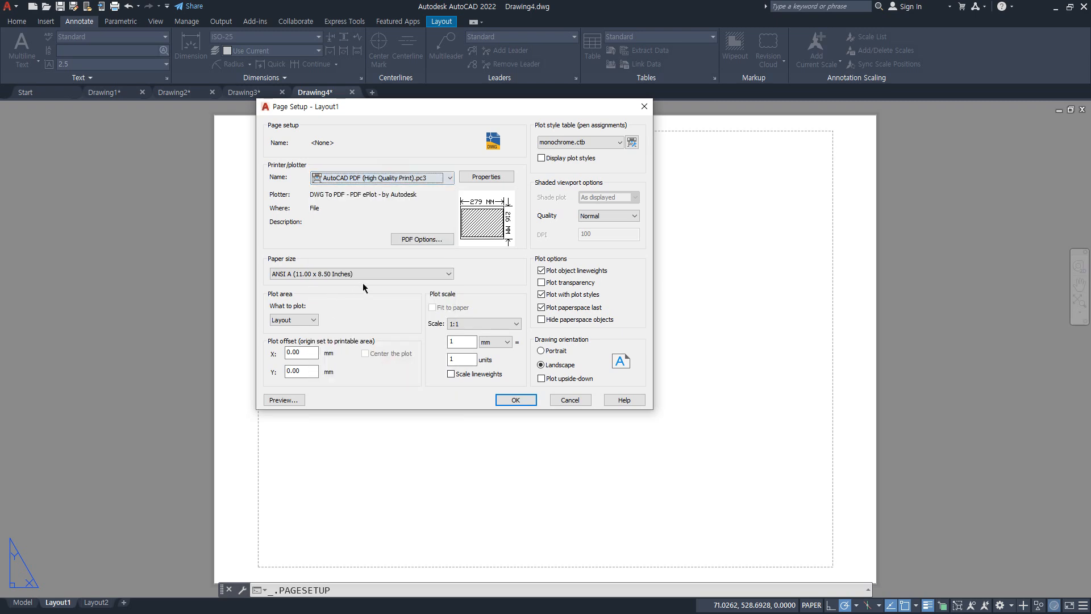
pyautogui.click(372, 273)
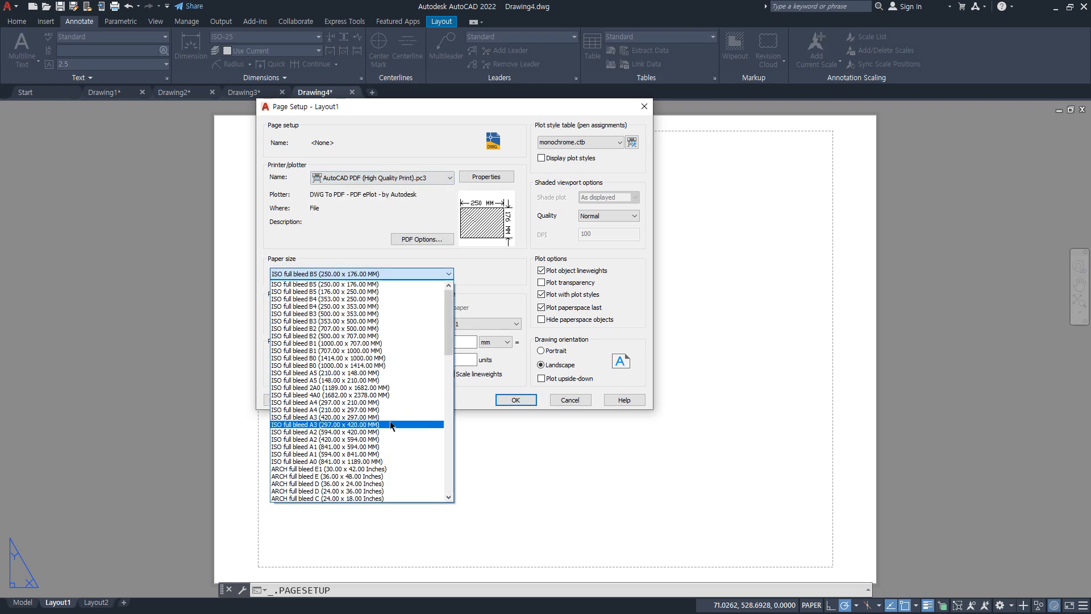
pyautogui.scroll(-1, 382, 359)
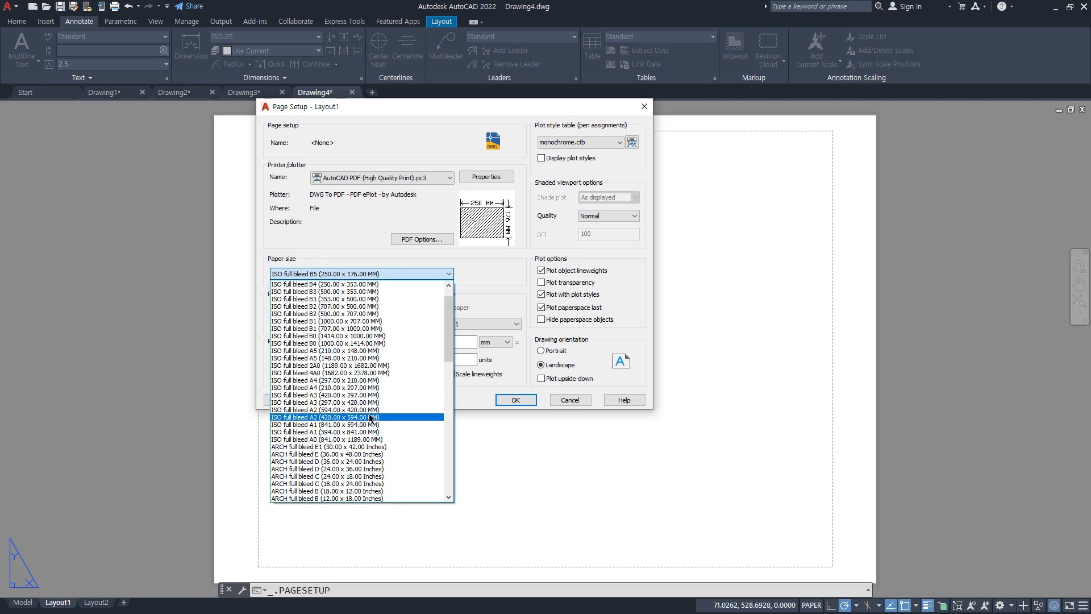
pyautogui.click(380, 381)
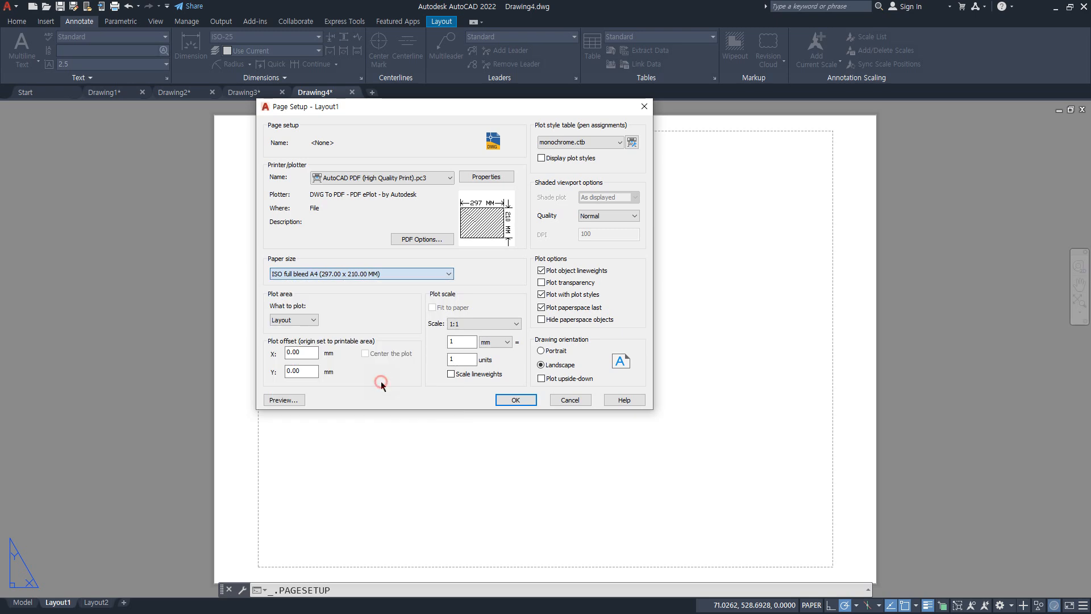
pyautogui.click(495, 401)
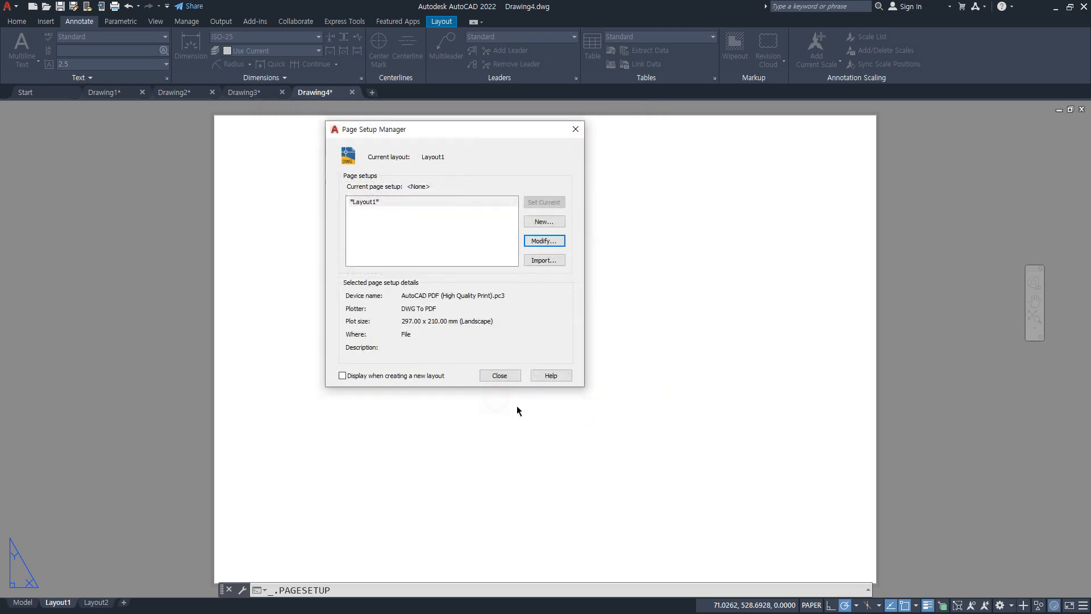
pyautogui.click(499, 375)
# - Draw a rectangle around the sheet's edge from 0,0 to 297,210
pyautogui.write('rec')
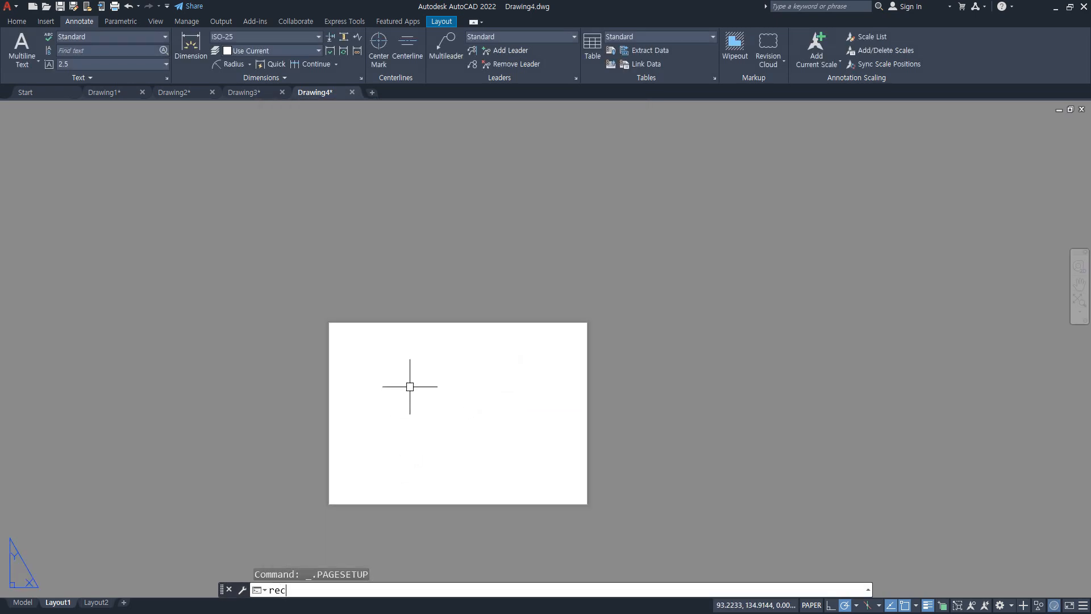
pyautogui.press('Return')
pyautogui.write('0,0')
pyautogui.press('Return')
pyautogui.write('29')
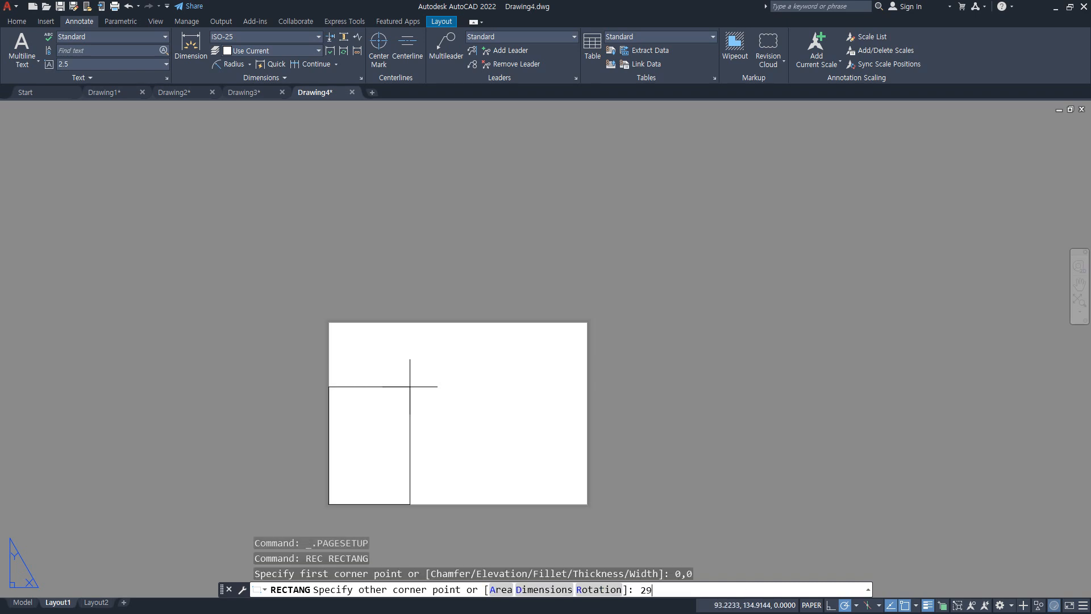
pyautogui.write('7,210')
pyautogui.press('Return')
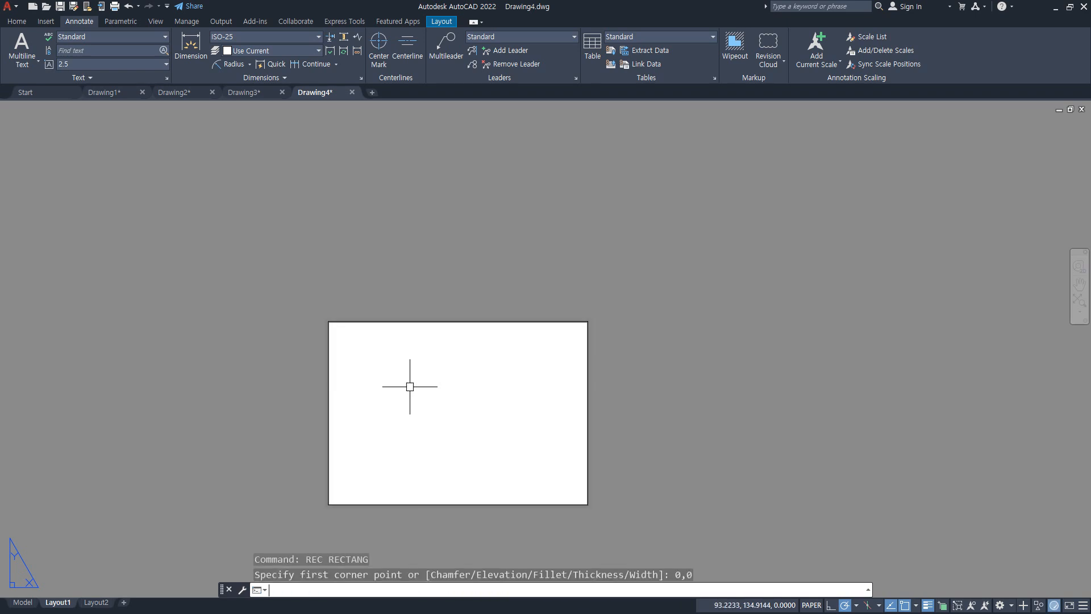
# - Offset the sheet rectangle inward by 10 to create the drawing border
pyautogui.write('o')
pyautogui.press('Return')
pyautogui.write('10')
pyautogui.press('Return')
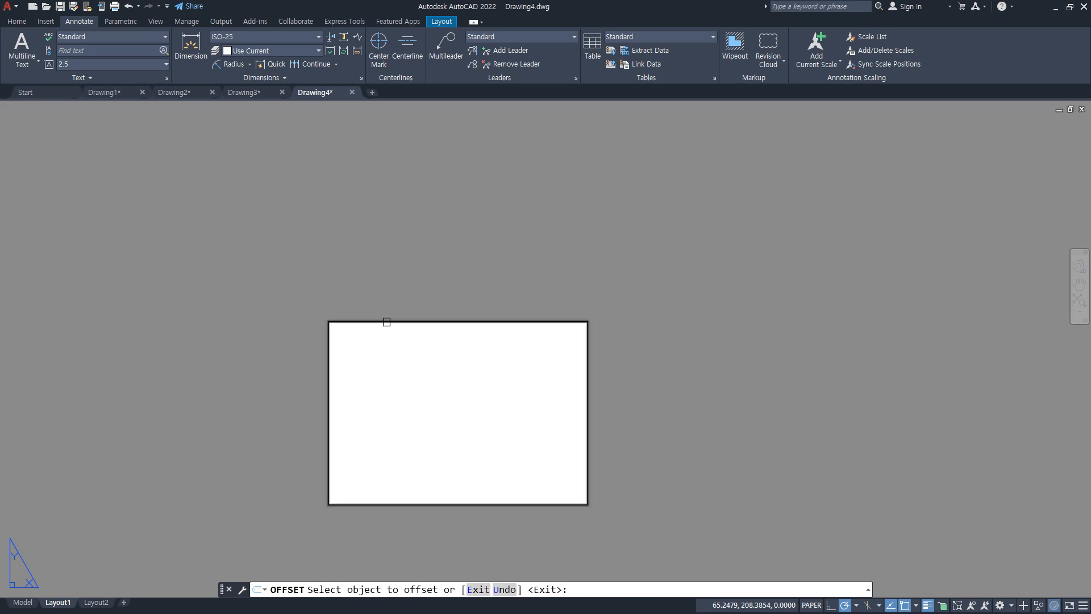
pyautogui.click(387, 321)
pyautogui.click(389, 377)
pyautogui.press('Return')
pyautogui.scroll(2, 414, 441)
pyautogui.moveTo(414, 441); pyautogui.dragTo(411, 329, button='middle')
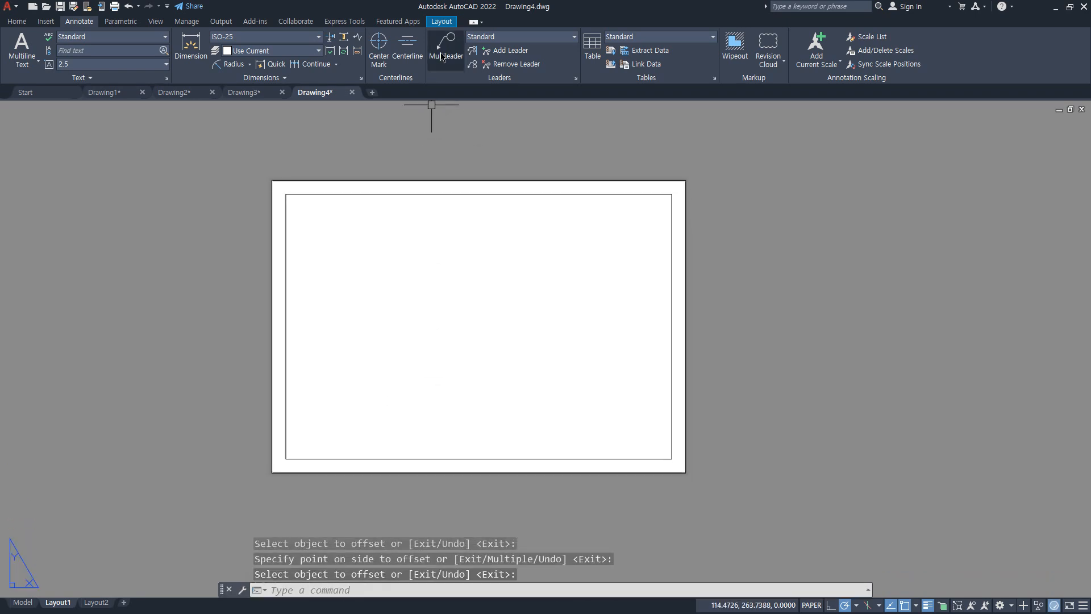
pyautogui.click(443, 22)
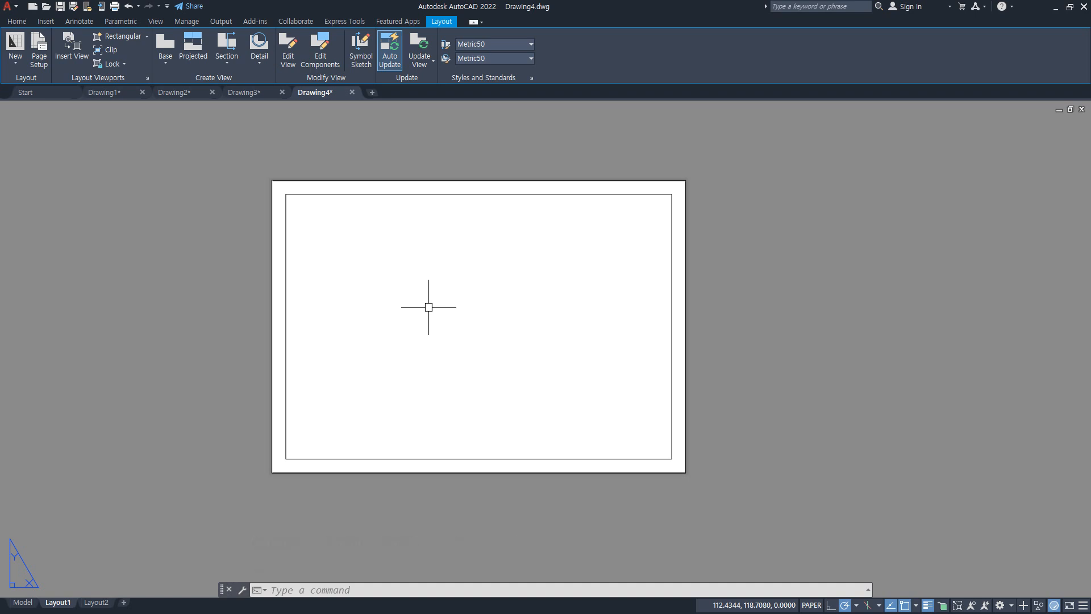
# - Create a front base view from model space in the sheet's lower-left area at scale 1:2 with visible and hidden lines
pyautogui.click(170, 66)
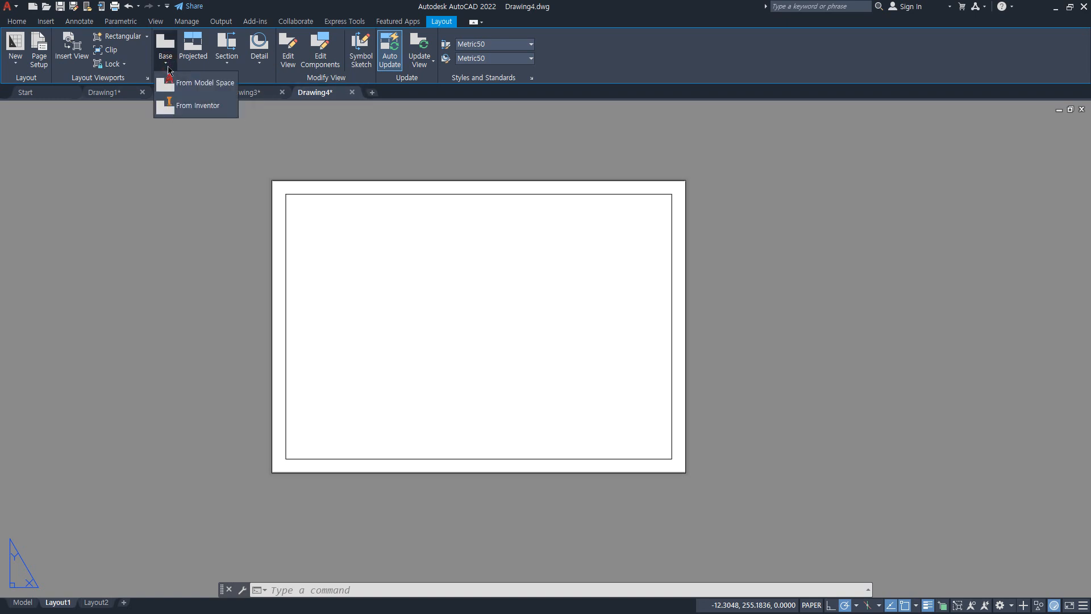
pyautogui.click(190, 84)
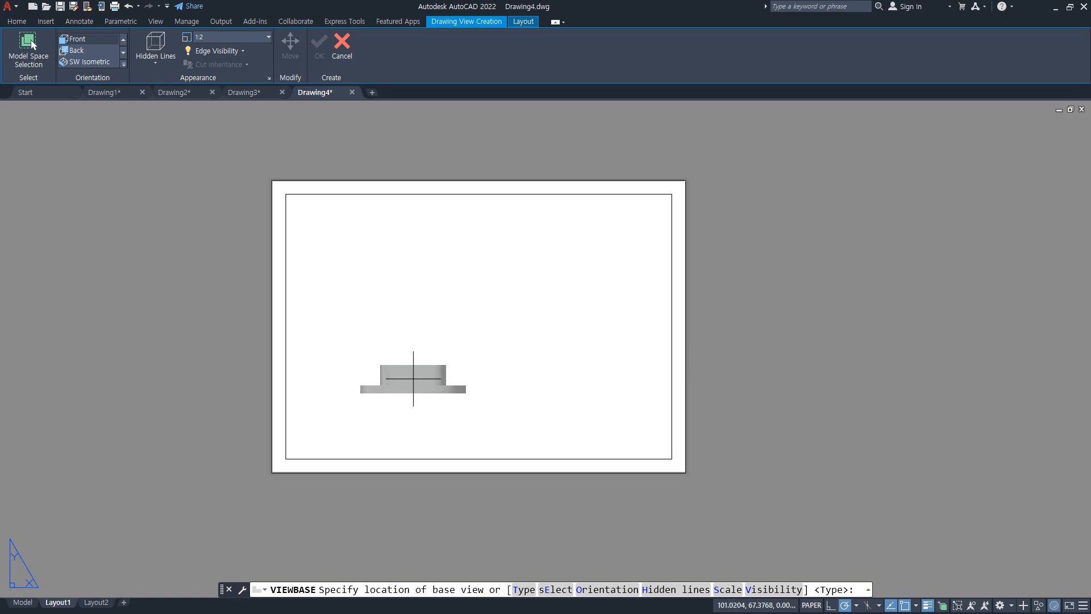
pyautogui.click(420, 378)
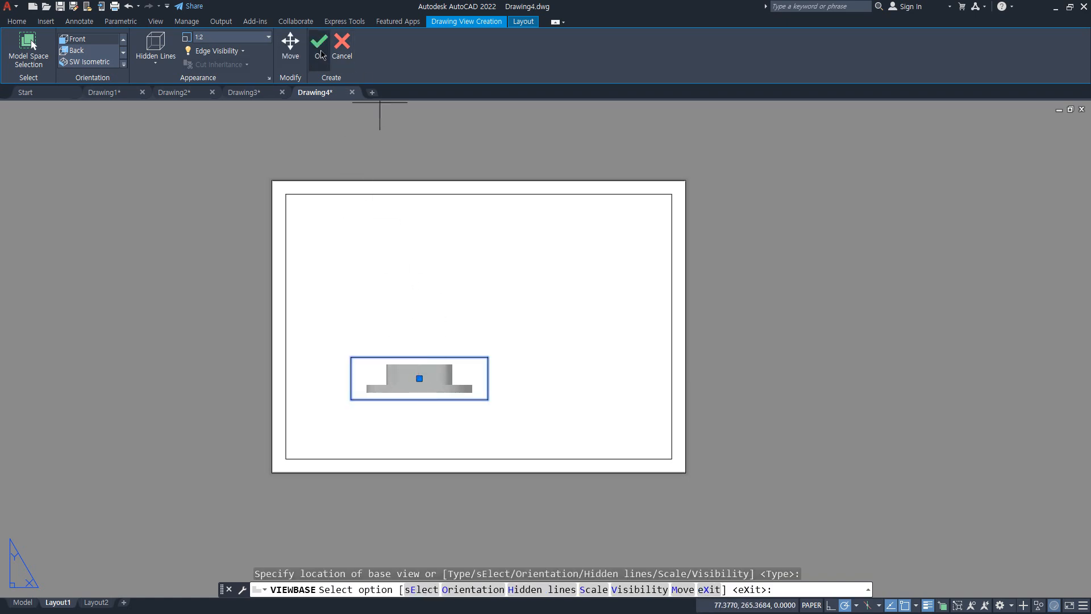
pyautogui.click(267, 38)
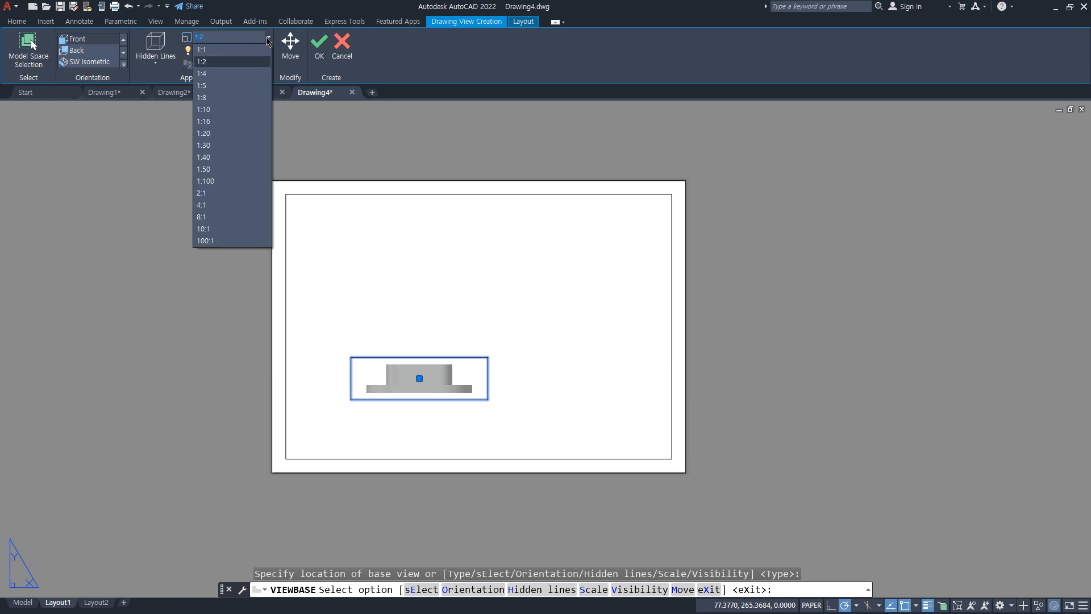
pyautogui.click(258, 9)
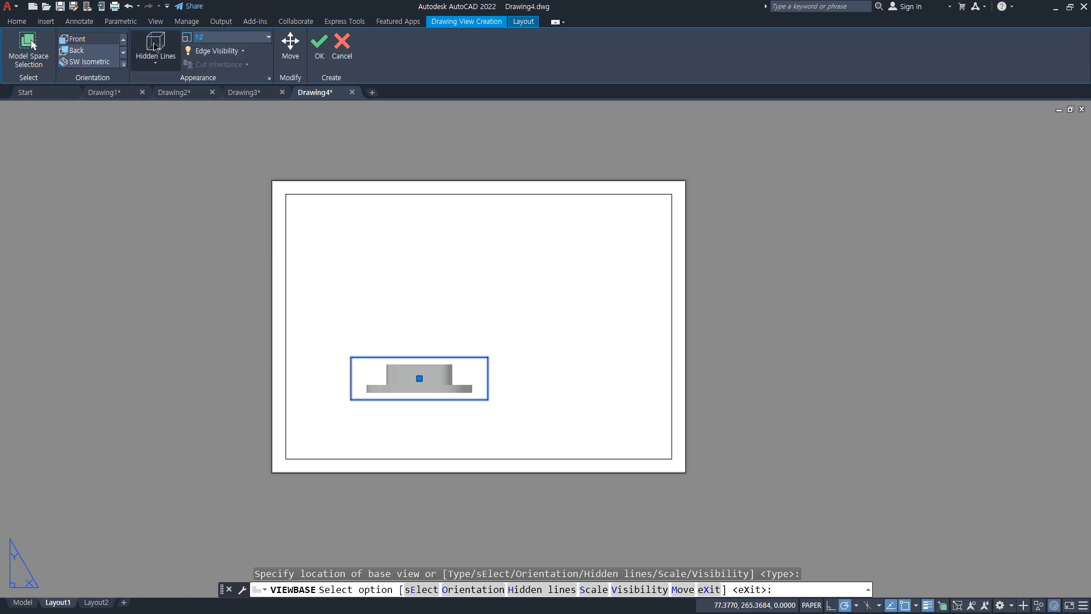
pyautogui.click(156, 61)
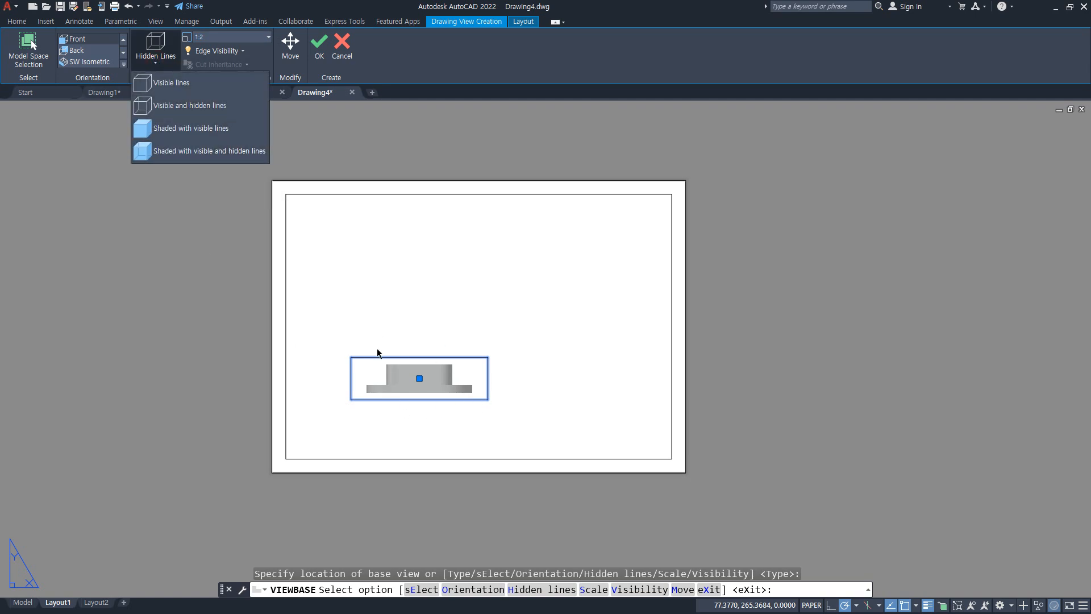
pyautogui.click(293, 7)
pyautogui.click(319, 46)
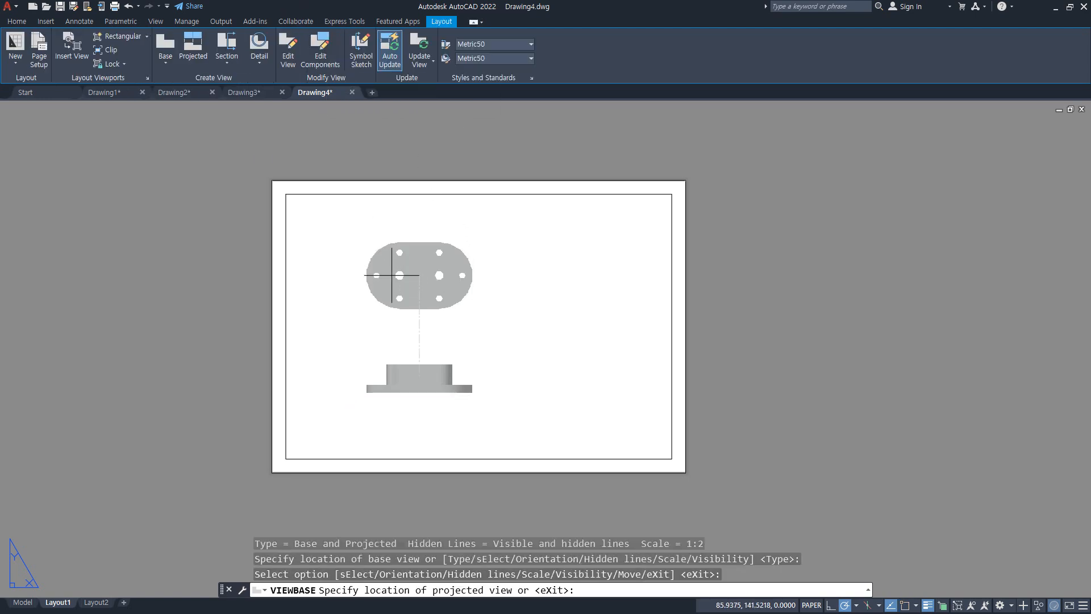
# - Place projected views above, to the right and diagonally up-right of the front view, and finish the view creation
pyautogui.click(392, 287)
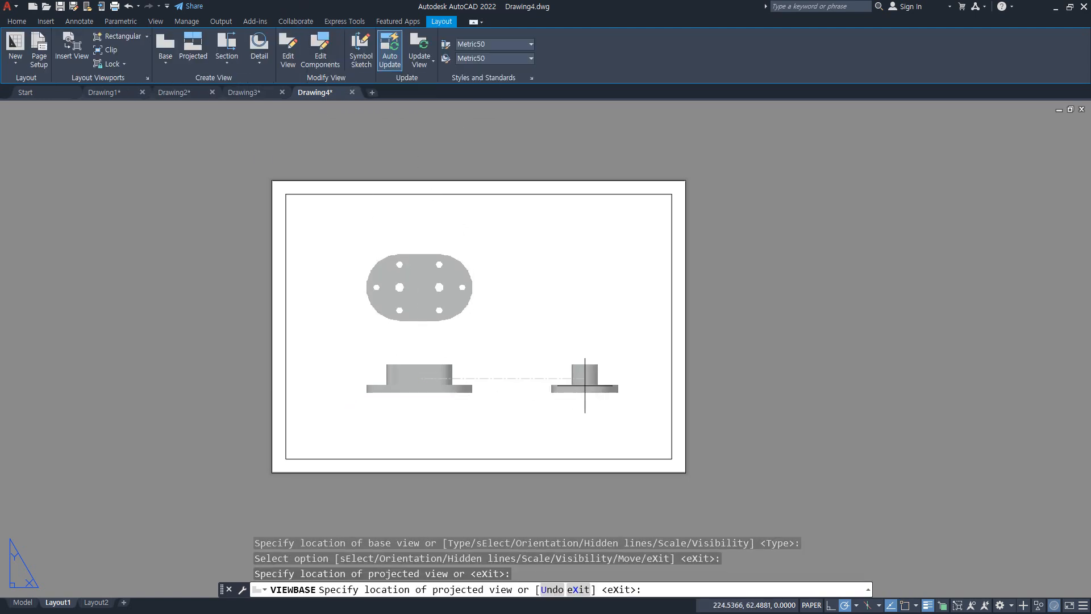
pyautogui.click(594, 385)
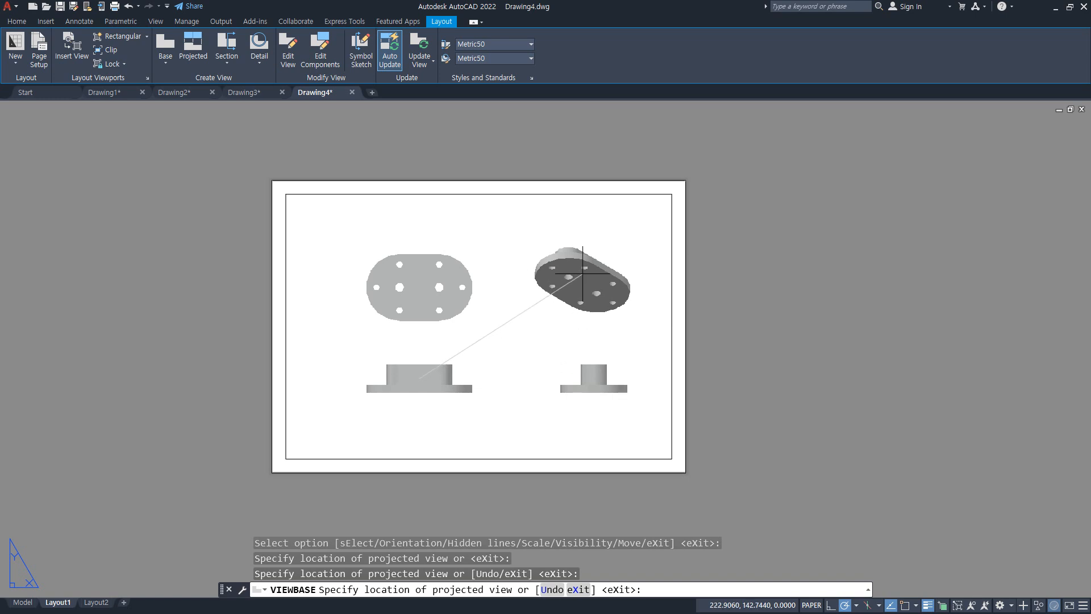
pyautogui.click(582, 274)
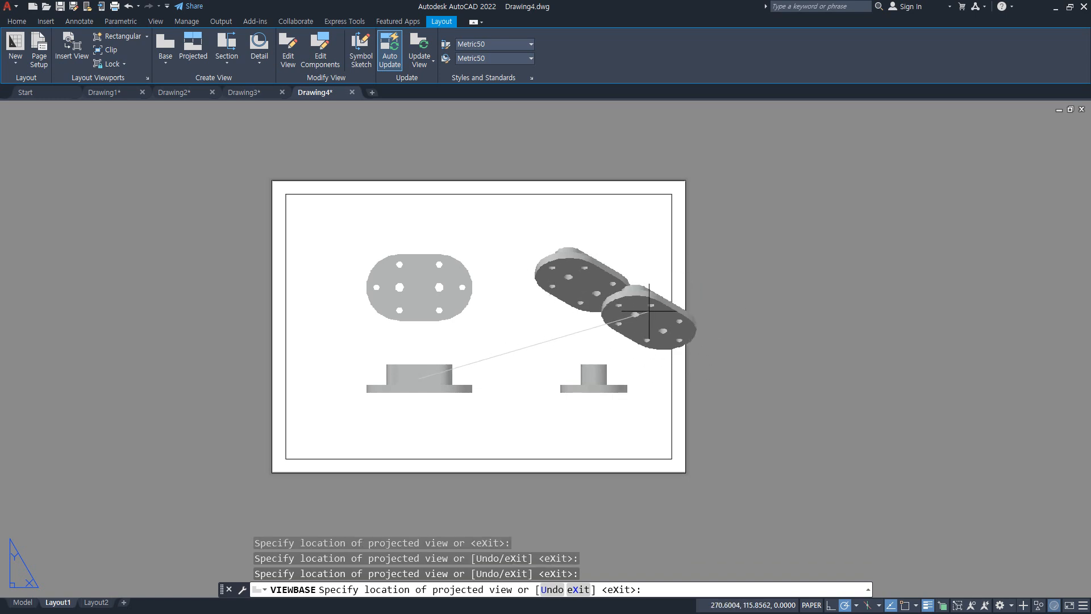
pyautogui.press('Return')
pyautogui.scroll(2, 630, 319)
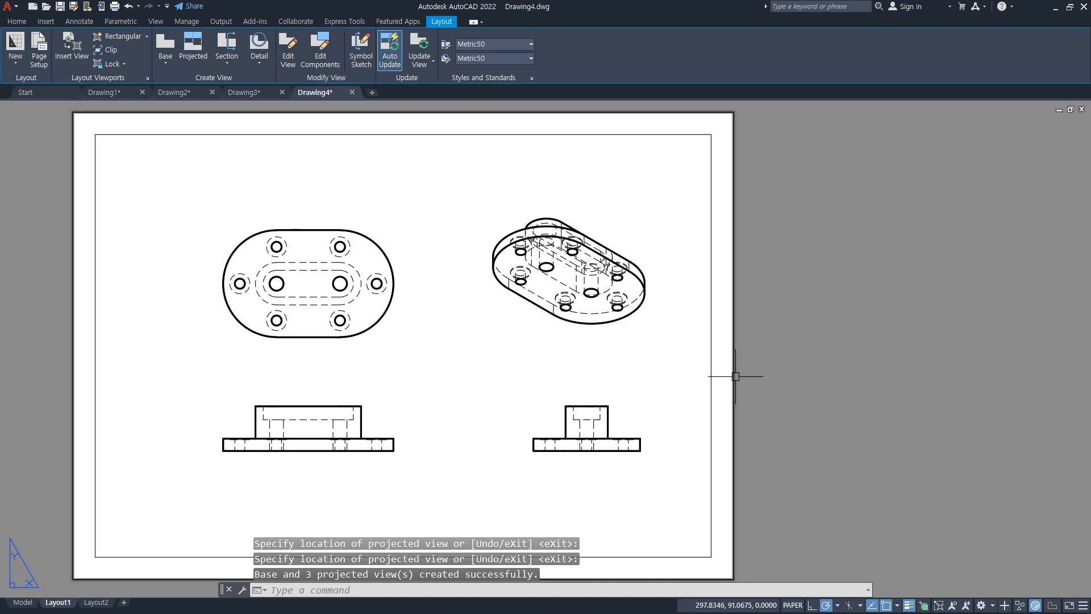
pyautogui.scroll(-2, 735, 375)
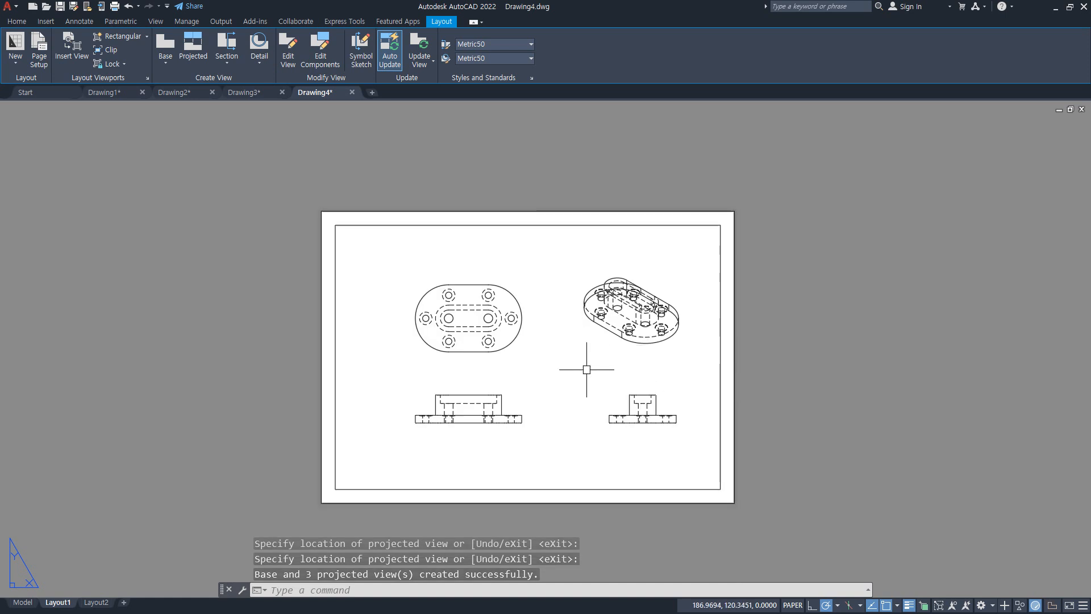
# - Try to edit a symbol sketch on the front view
pyautogui.click(694, 451)
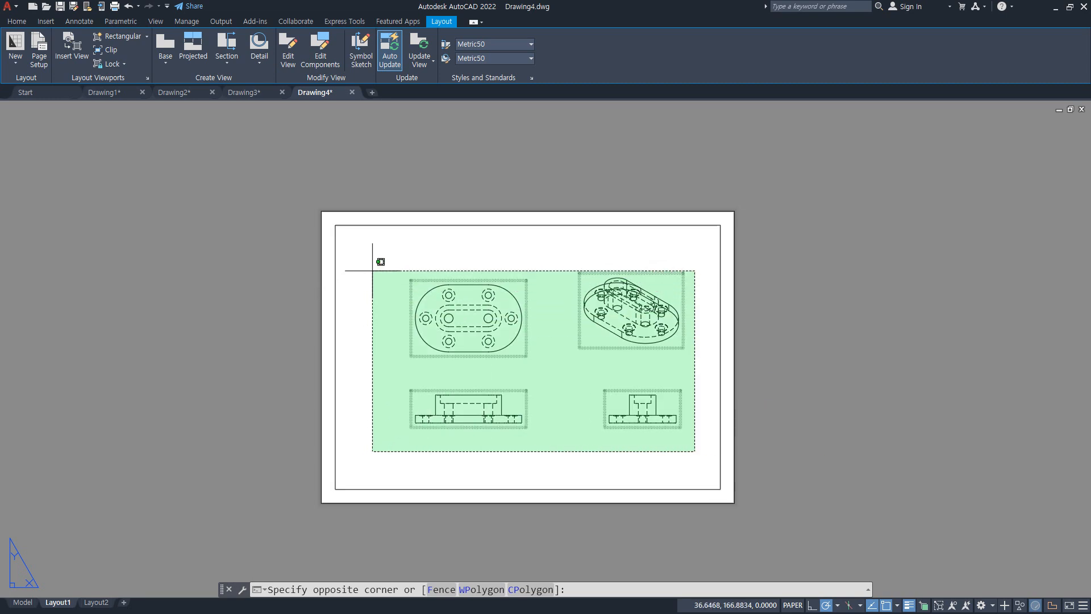
pyautogui.press('Escape')
pyautogui.press('Escape')
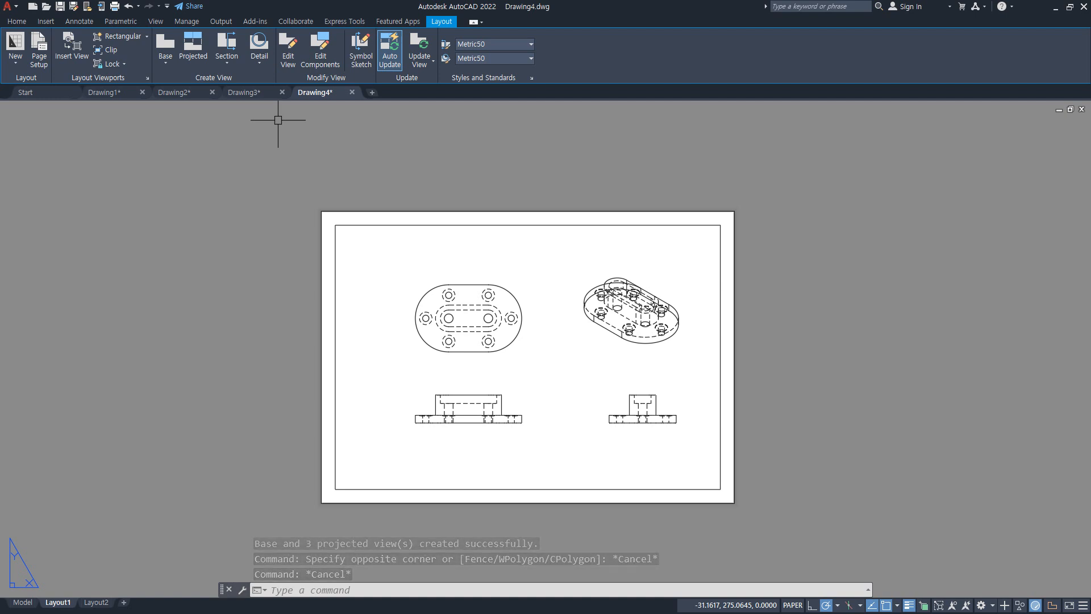
pyautogui.click(361, 52)
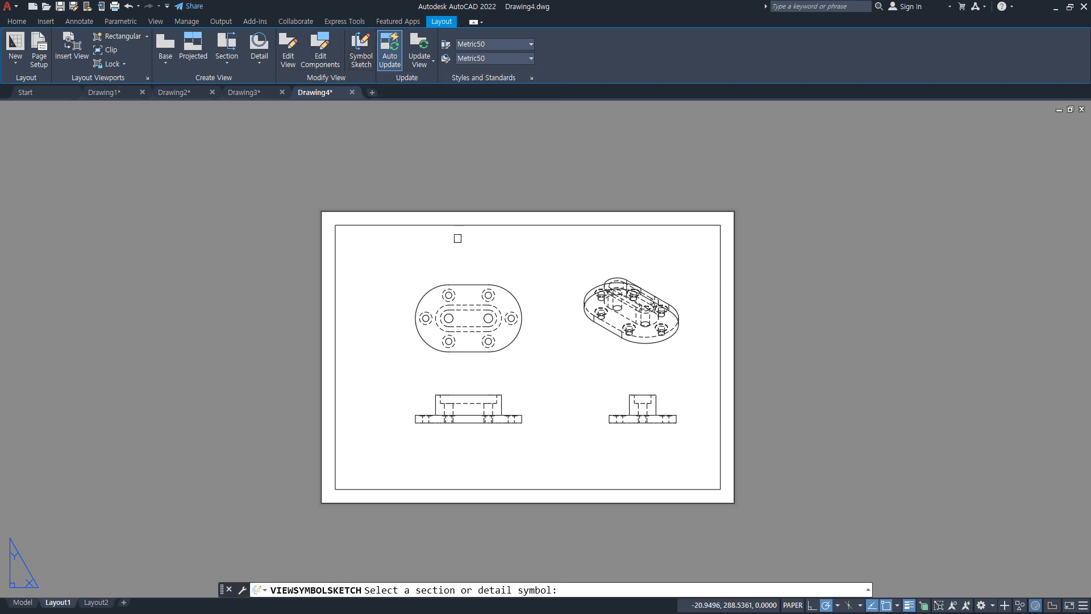
pyautogui.click(474, 400)
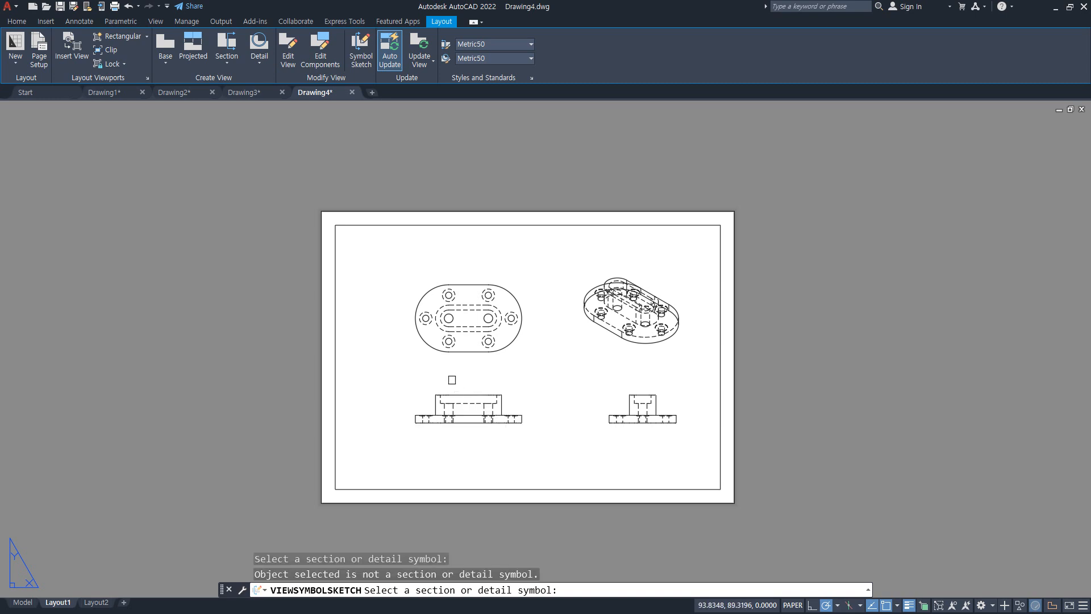
pyautogui.click(459, 395)
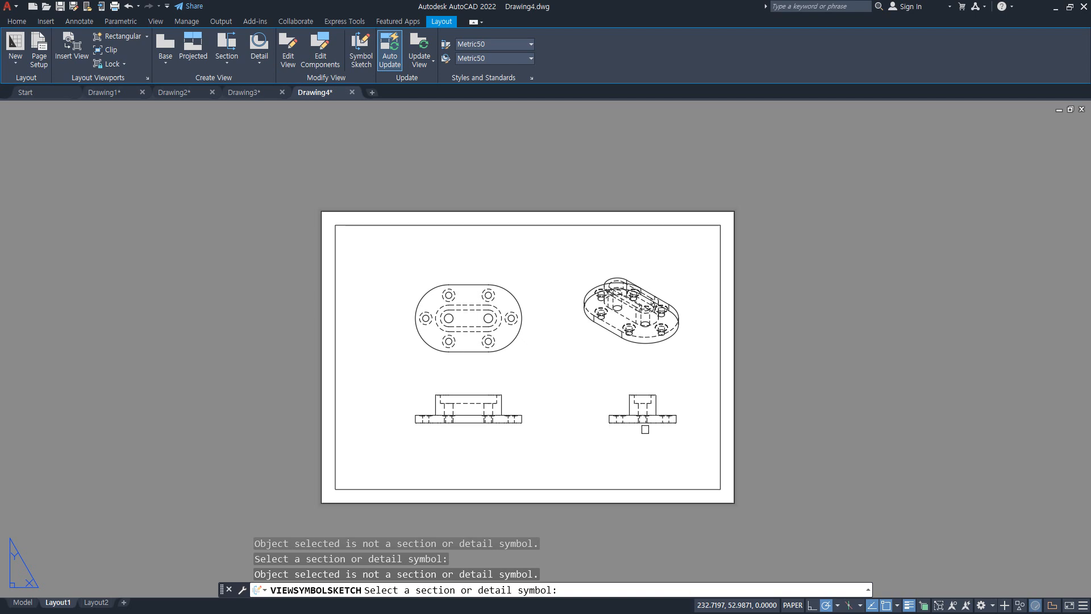
pyautogui.press('Escape')
pyautogui.press('Escape')
pyautogui.press('Escape')
pyautogui.press('Escape')
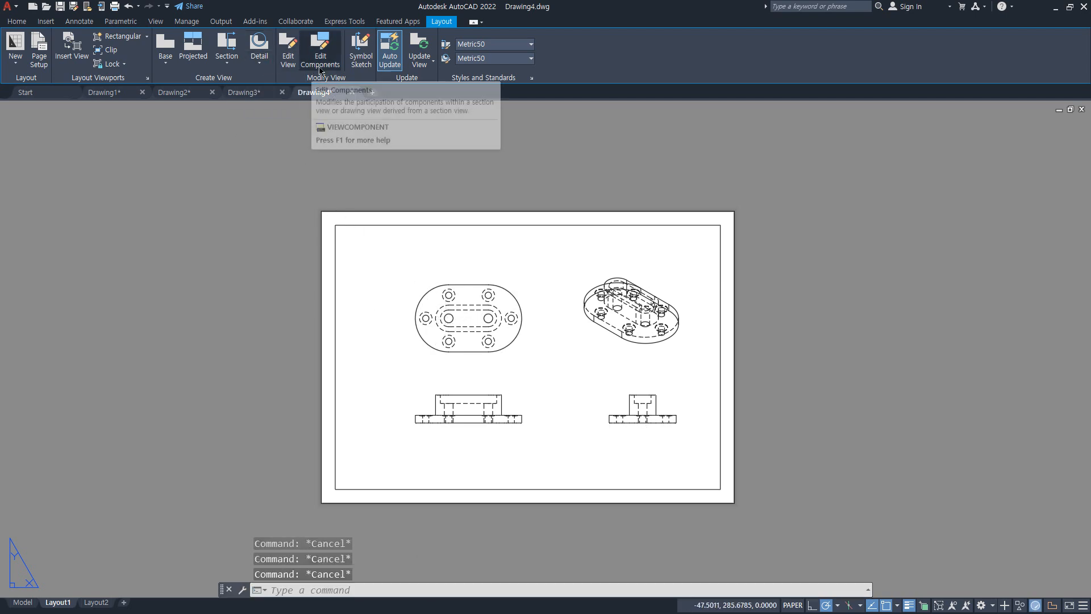
pyautogui.click(424, 69)
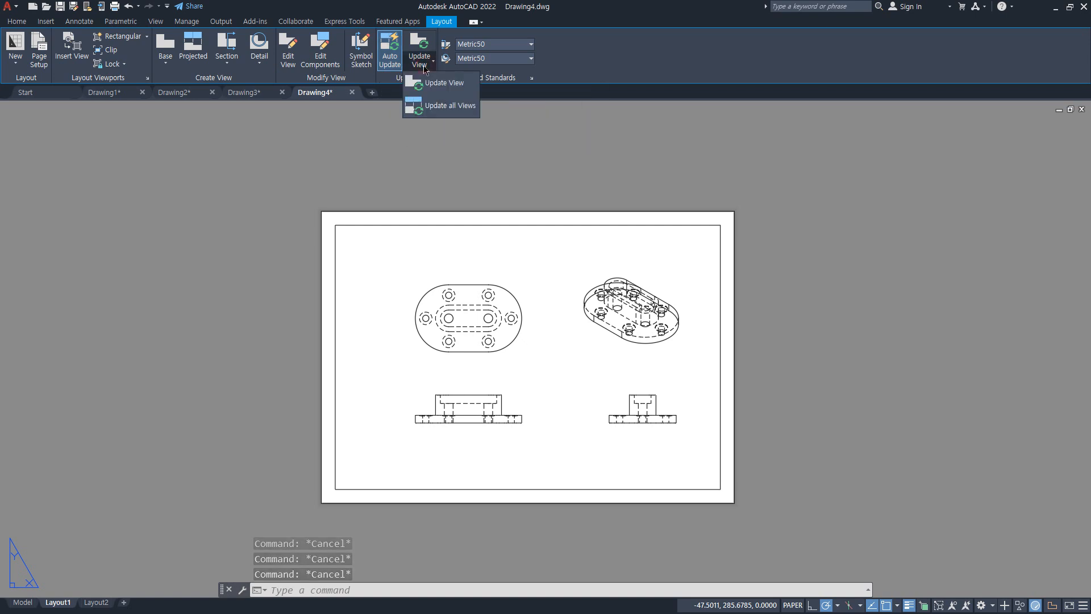
pyautogui.click(424, 68)
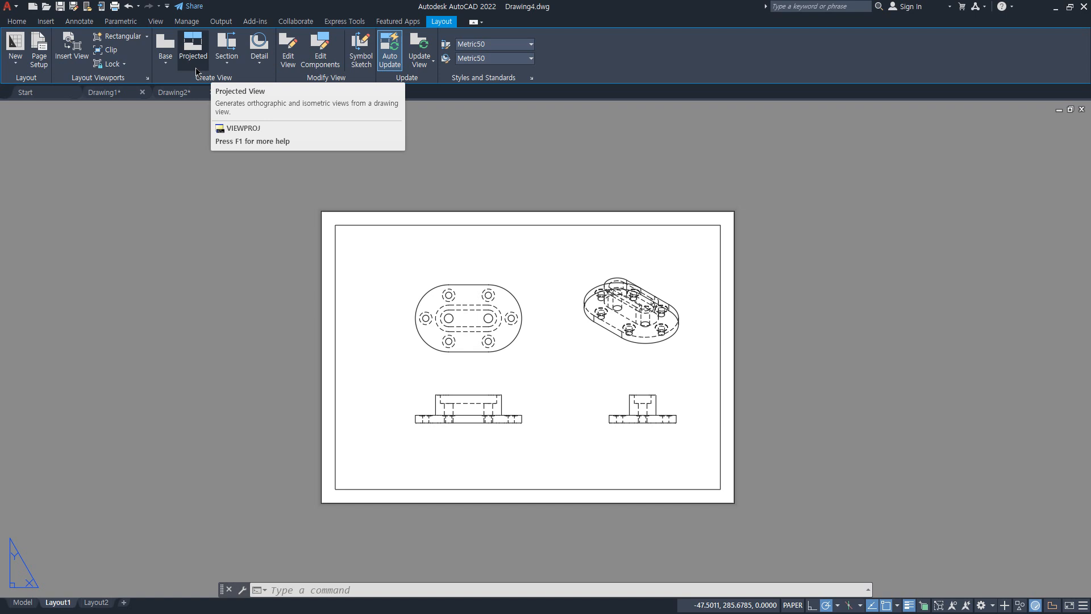
pyautogui.click(16, 21)
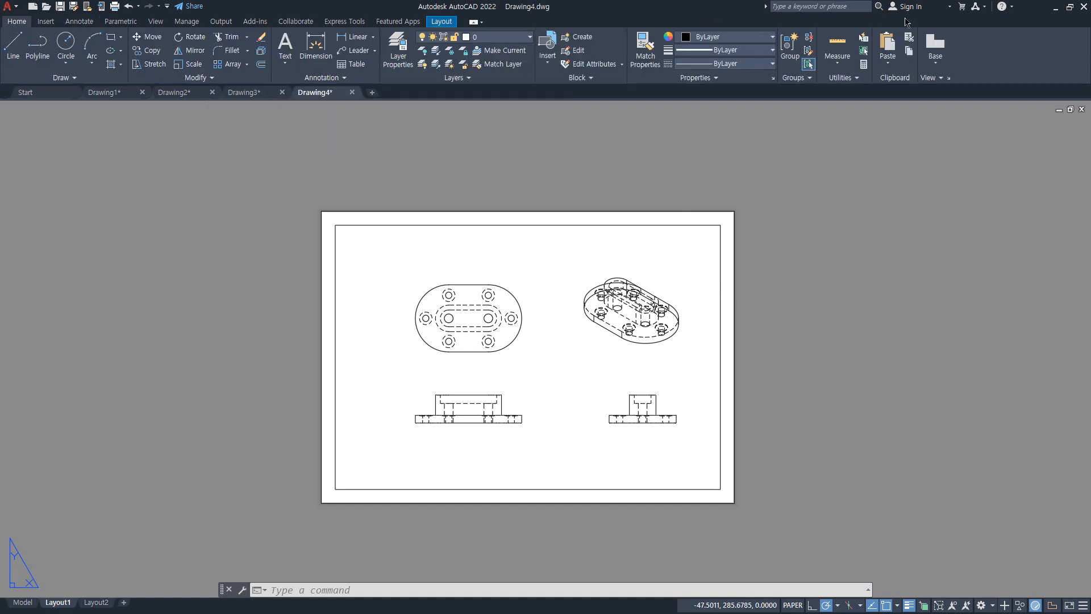
pyautogui.click(935, 59)
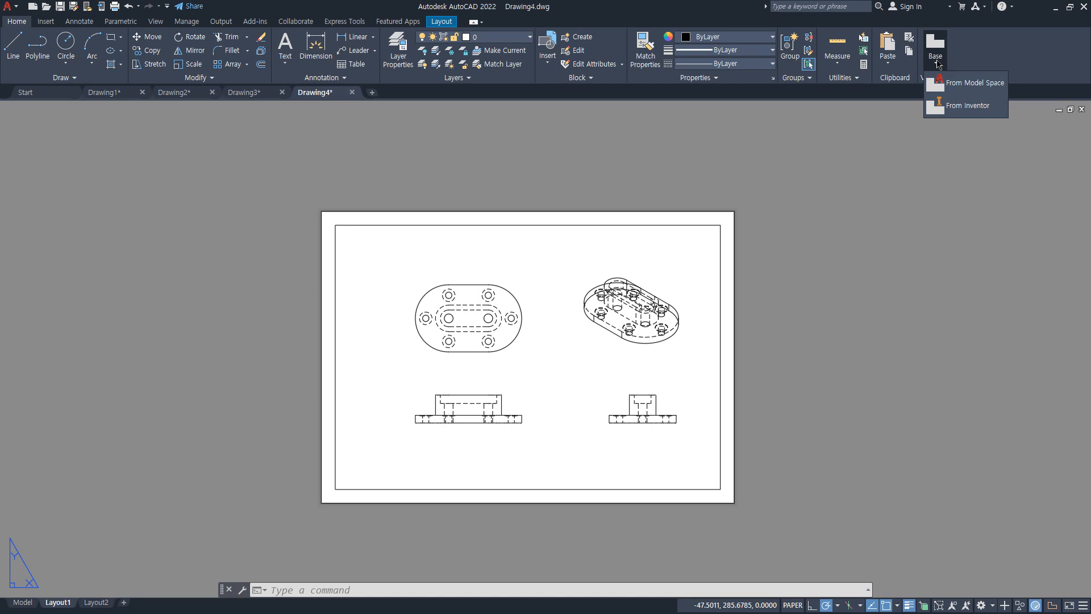
pyautogui.click(979, 68)
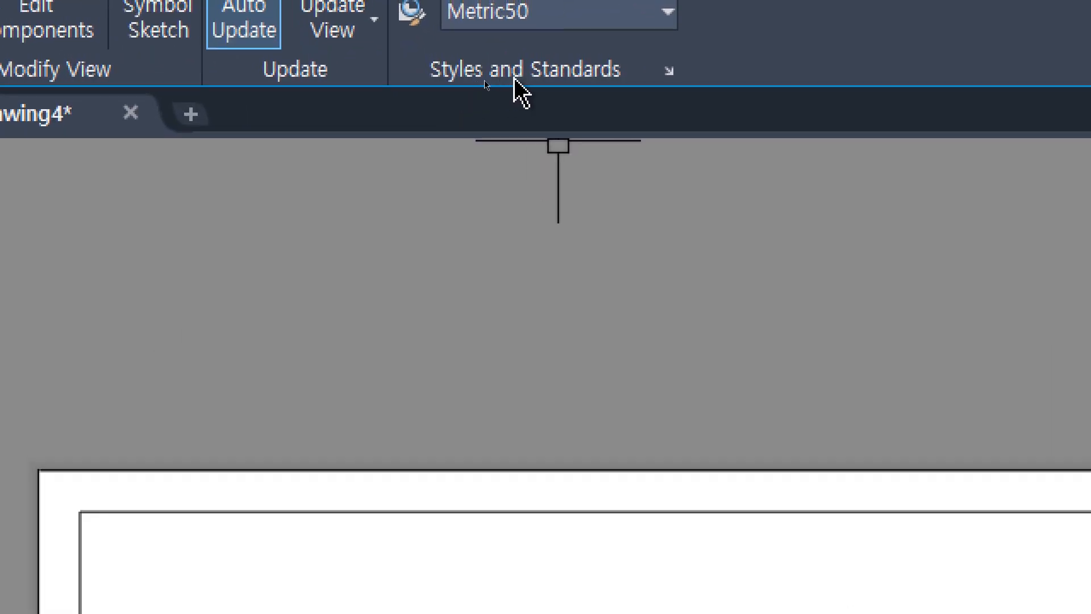
# - Set the drafting standard's projection type for new drawing views to Third angle
pyautogui.click(669, 72)
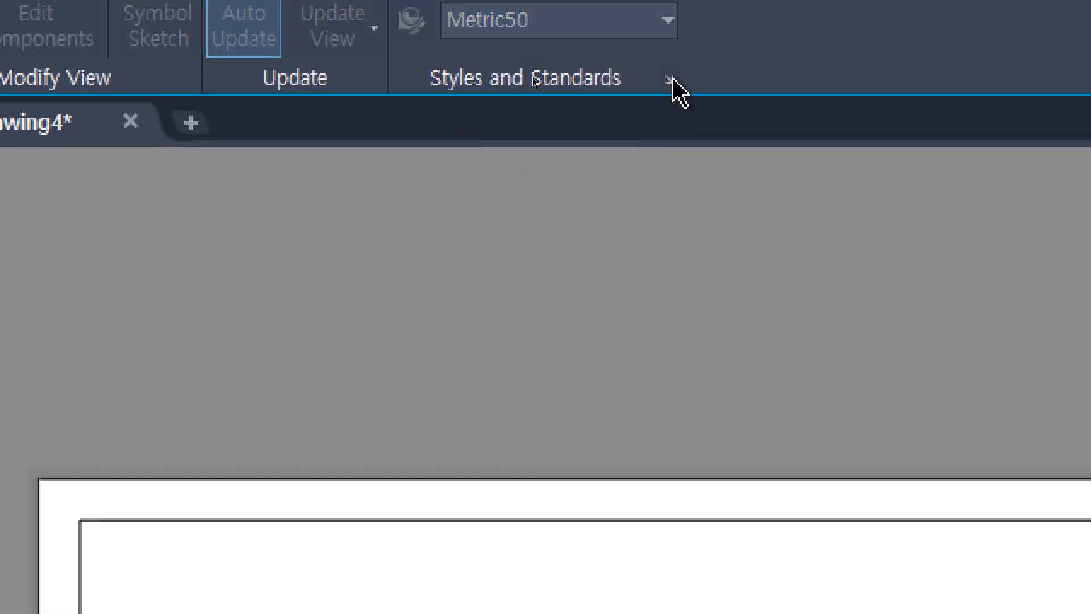
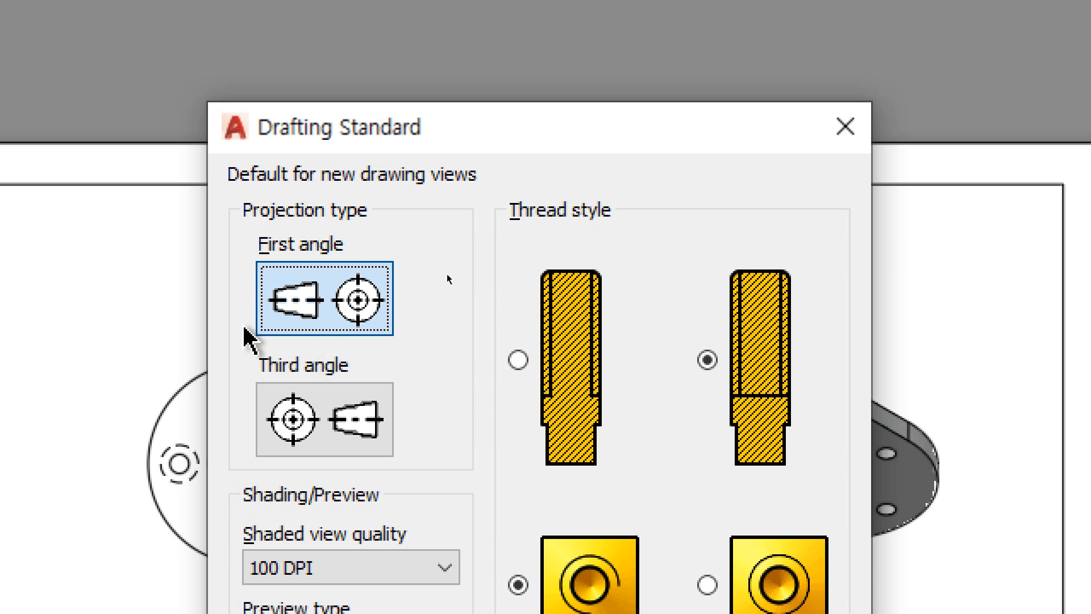
pyautogui.click(277, 423)
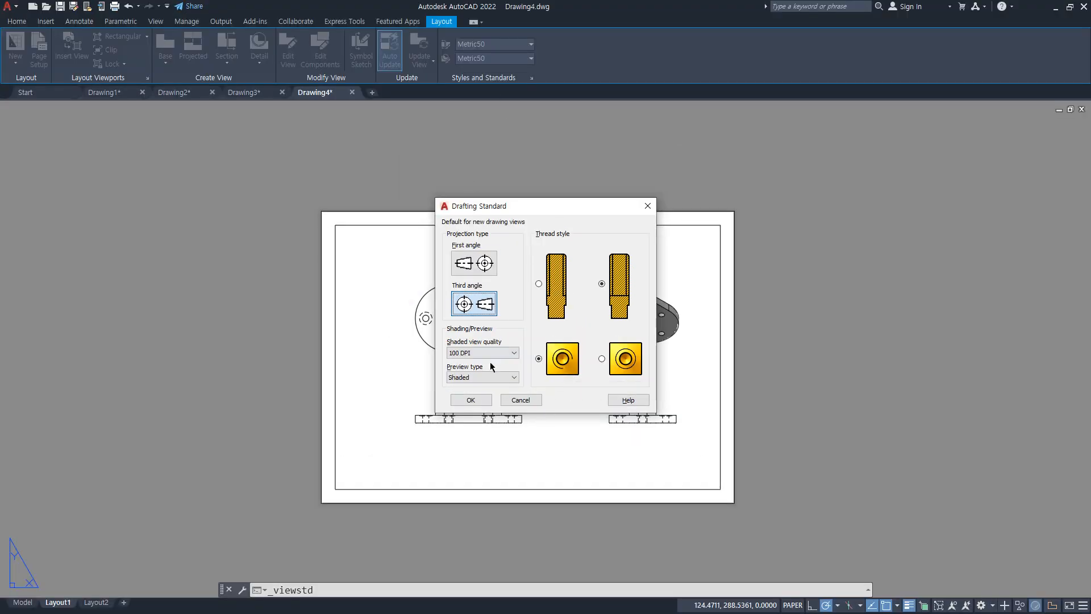
pyautogui.click(471, 400)
# - Erase the four first-angle drawing views from the sheet
pyautogui.click(693, 446)
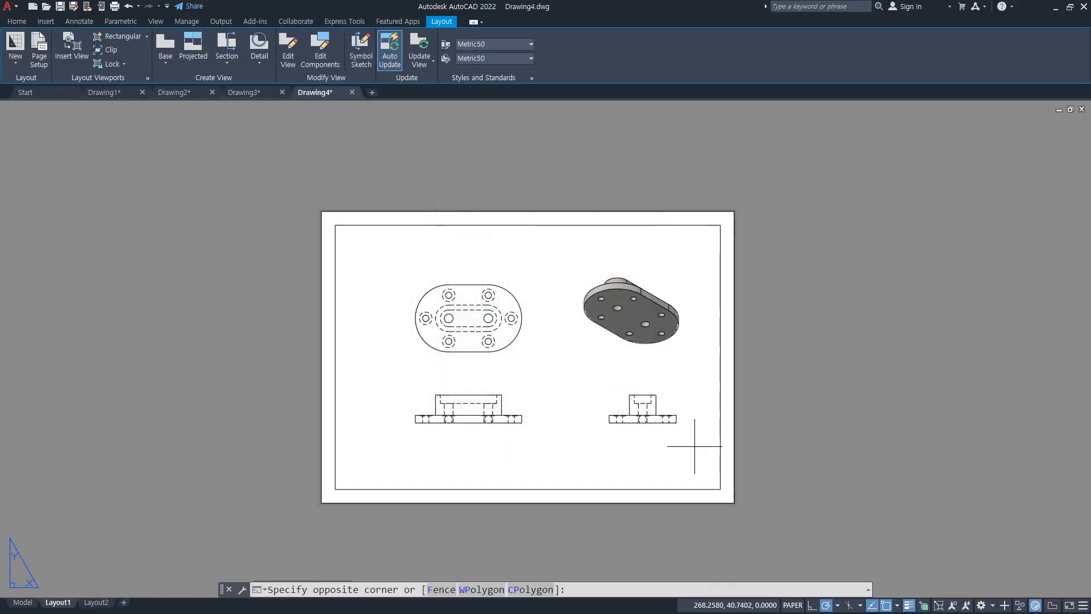
pyautogui.click(433, 265)
pyautogui.press('Delete')
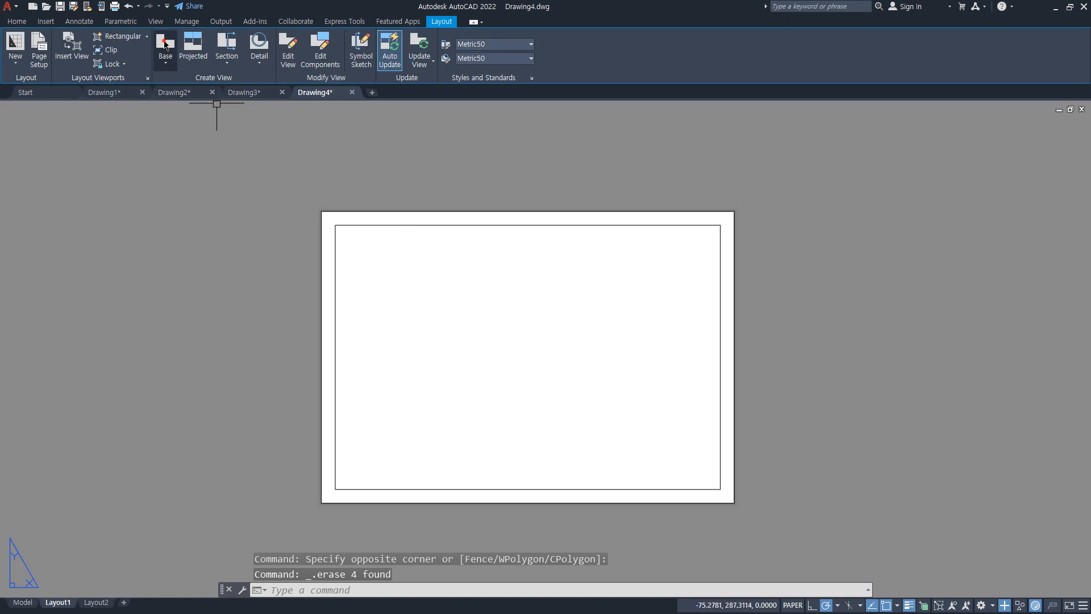
# - Create a front base view of the oval flanged base from model space at scale 1:2 in the sheet's lower-left area
pyautogui.click(166, 59)
pyautogui.click(202, 83)
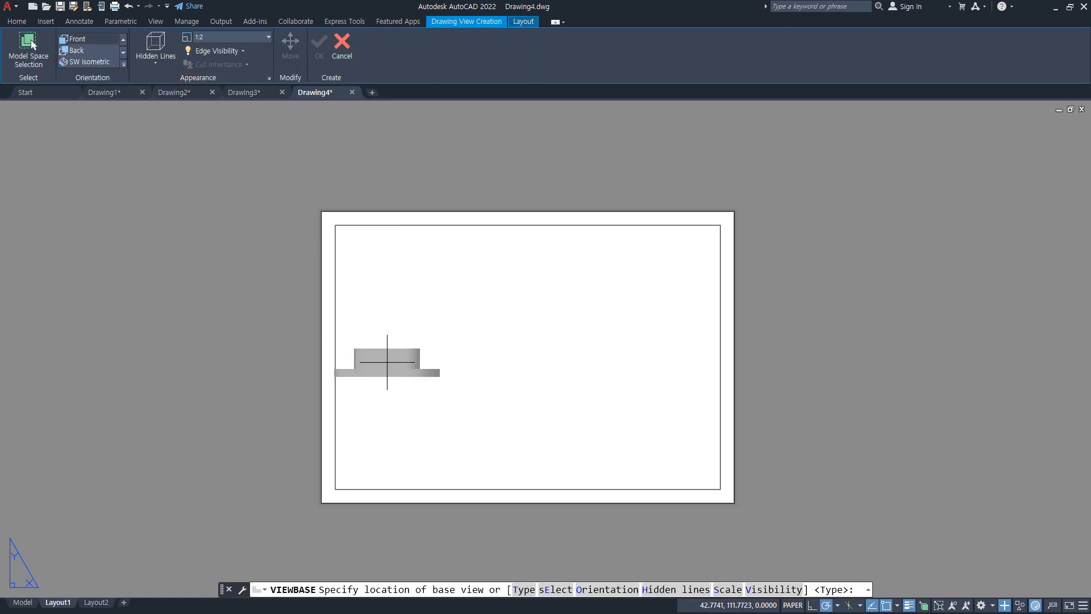
pyautogui.click(442, 430)
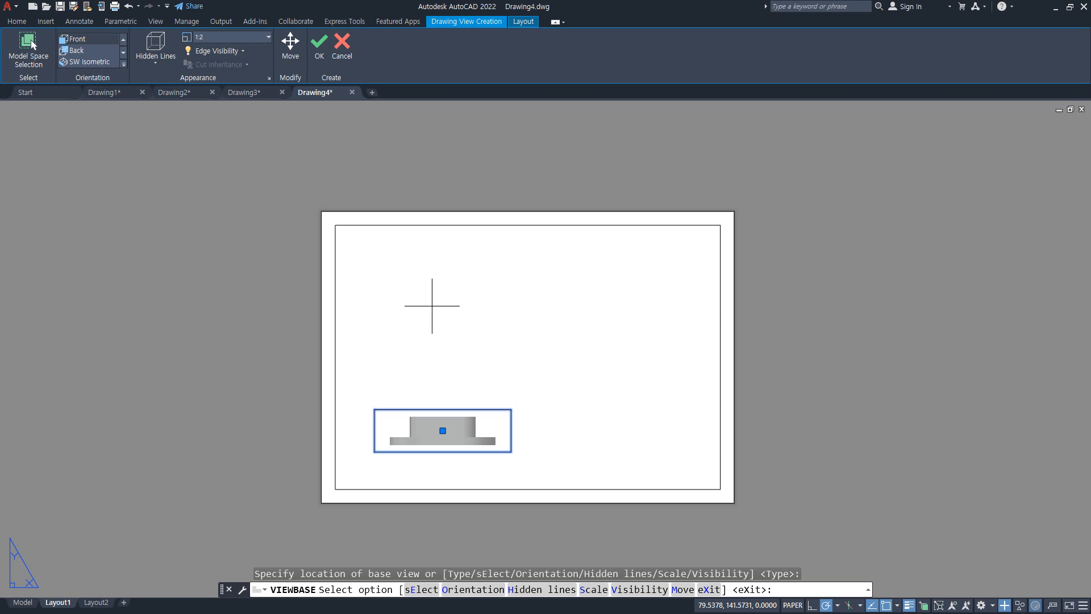
pyautogui.click(319, 45)
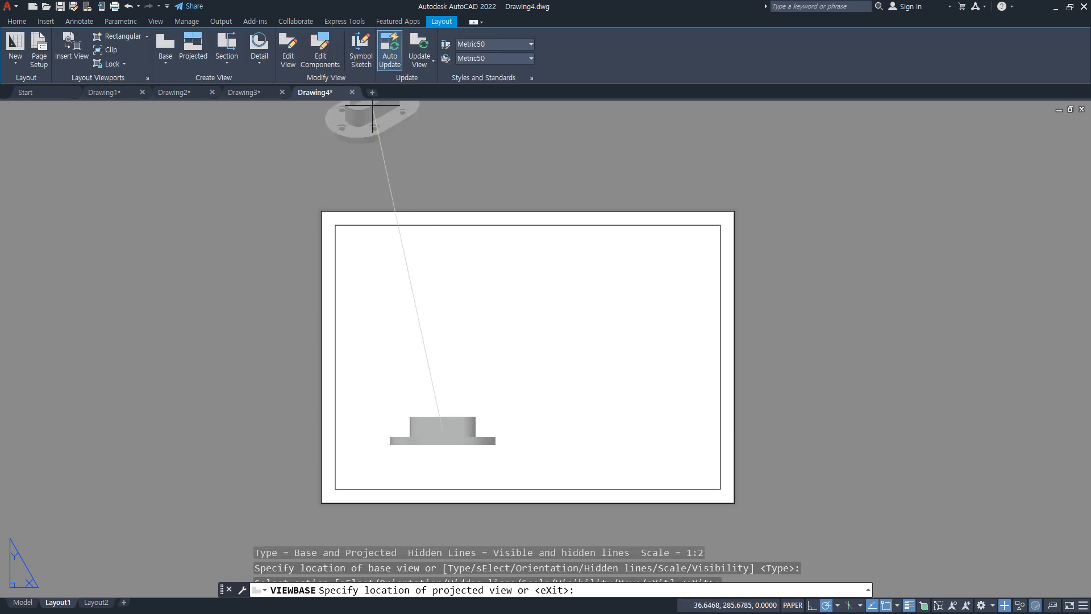
# - Place the projected top view above the front view, the side view to its right and the isometric view diagonally up-right
pyautogui.click(423, 301)
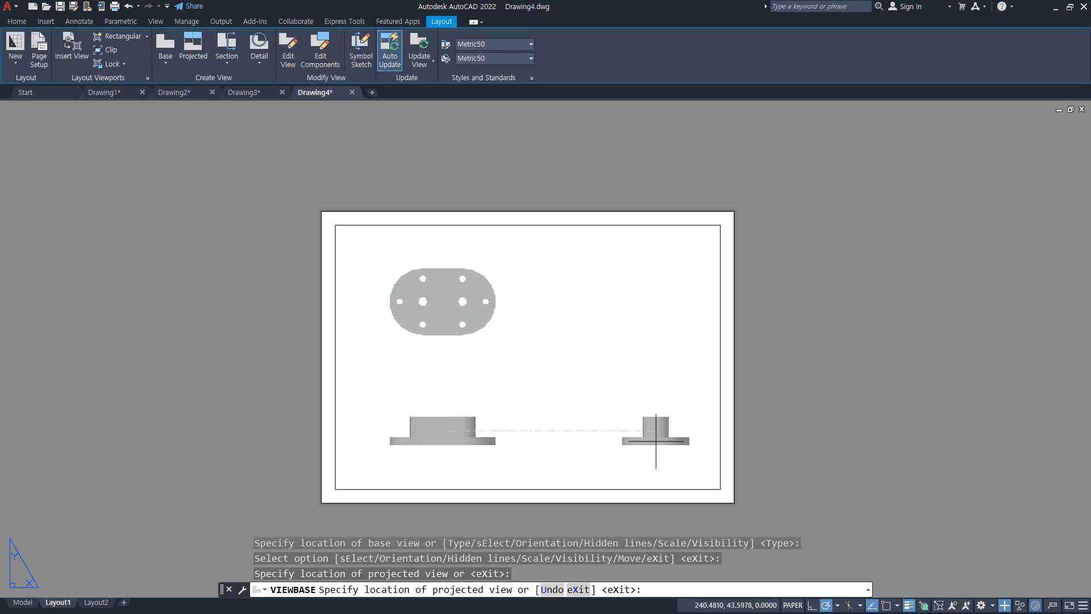
pyautogui.click(640, 430)
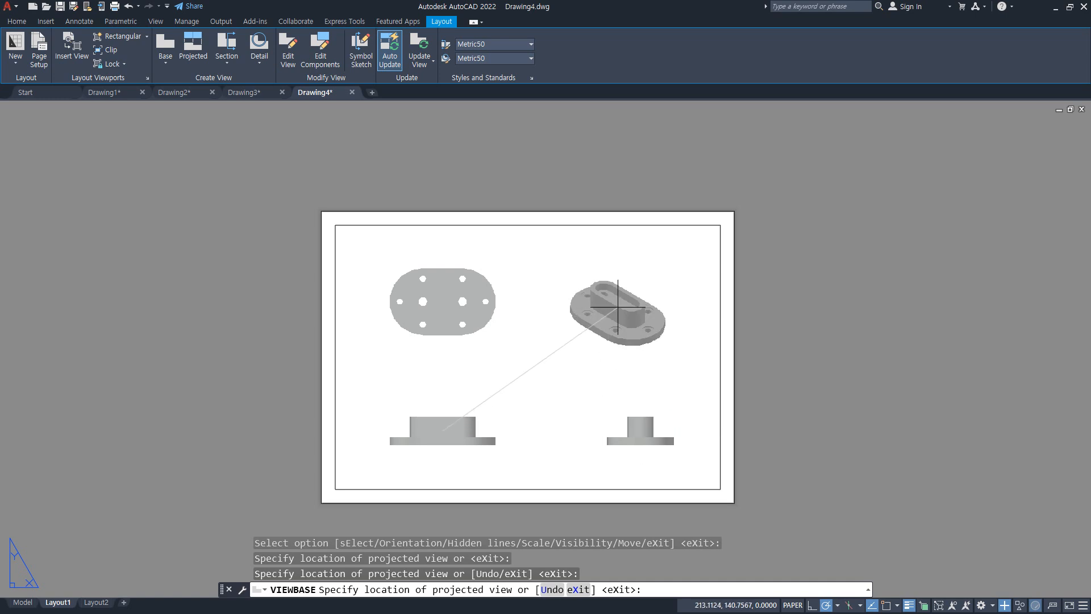
pyautogui.click(620, 308)
pyautogui.press('Return')
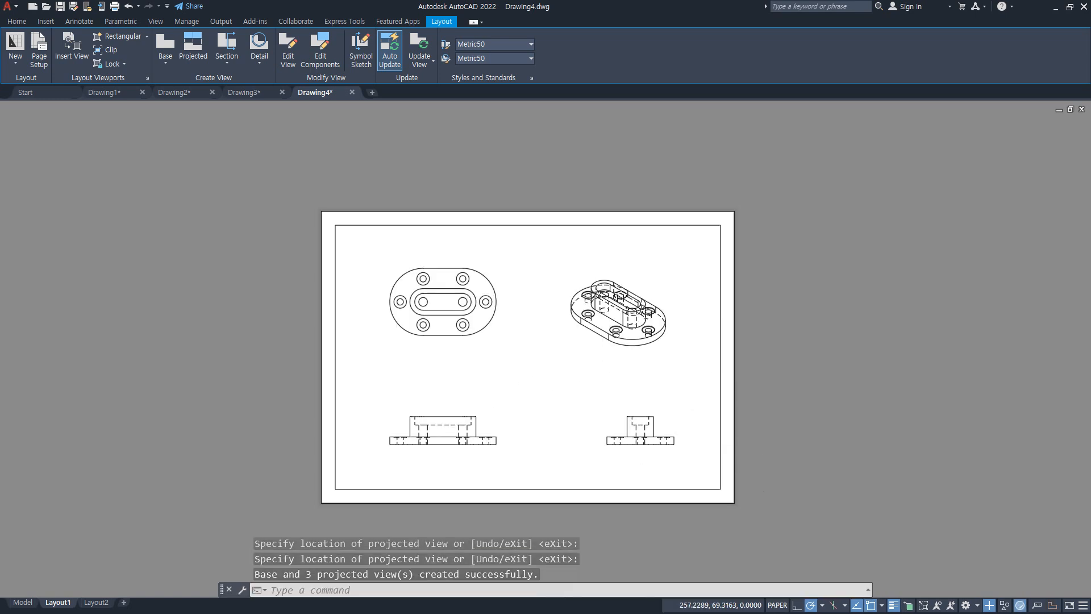
pyautogui.scroll(2, 531, 414)
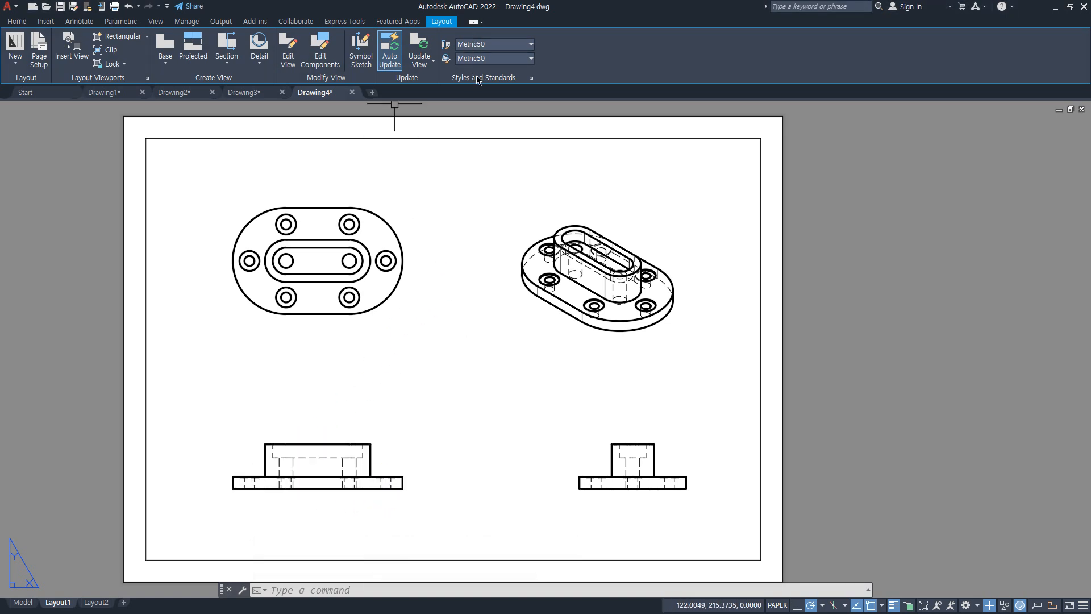
# - Set the drafting standard's projection type for new drawing views to First angle
pyautogui.click(531, 79)
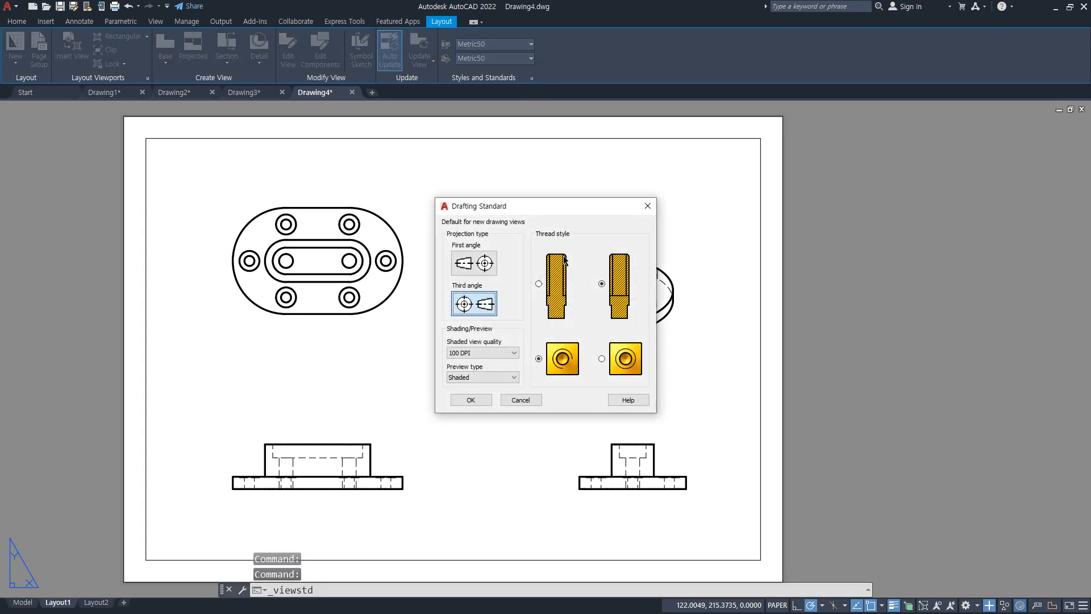
pyautogui.click(484, 270)
pyautogui.click(471, 399)
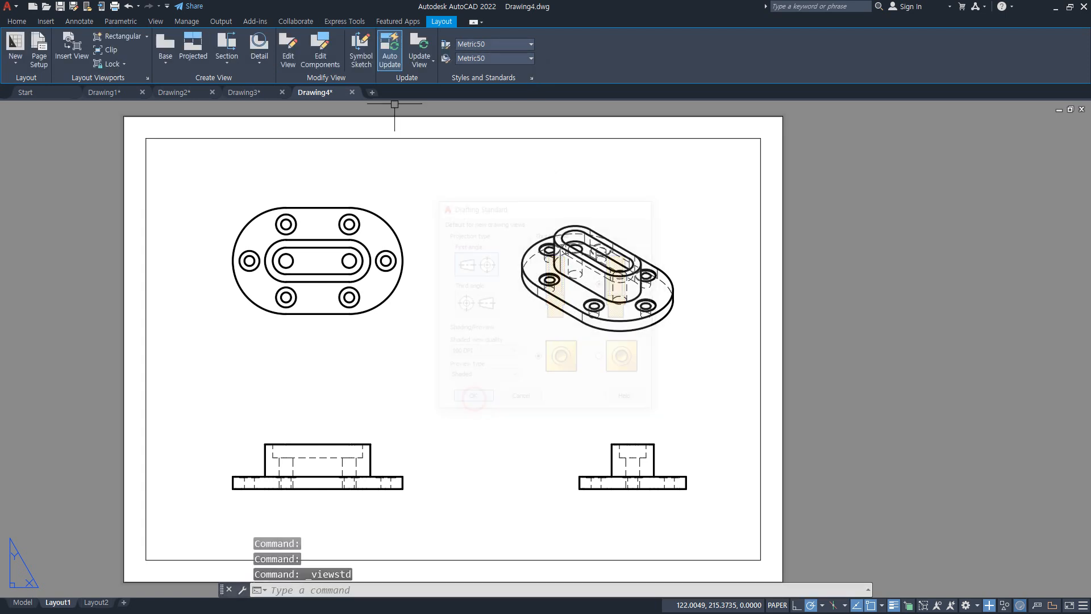
# - Create a base view of the oval flanged base from model space at scale 1:2 in the empty area left of the sheet
pyautogui.scroll(-4, 323, 403)
pyautogui.moveTo(323, 402); pyautogui.dragTo(455, 305, button='middle')
pyautogui.click(161, 45)
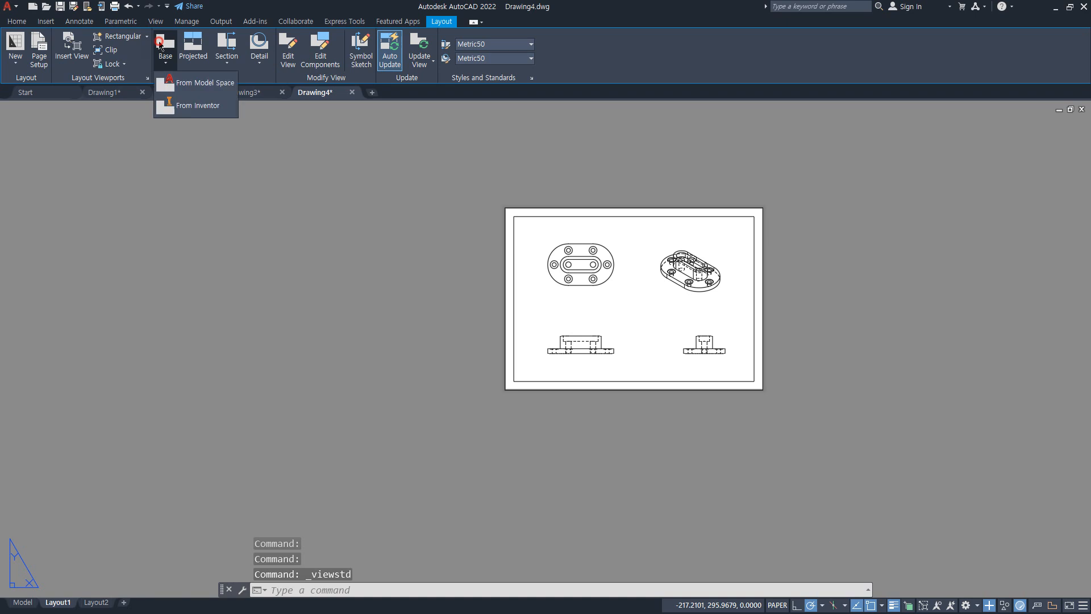
pyautogui.click(203, 83)
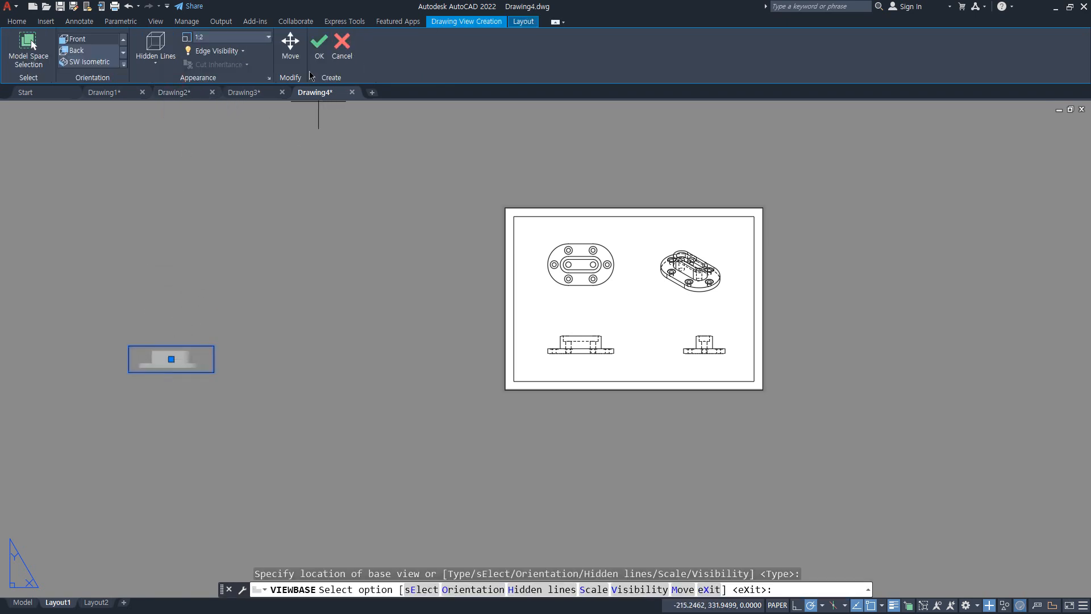
pyautogui.click(319, 45)
# - Place first-angle projected views above the new base view, to its right and diagonally up-right
pyautogui.click(171, 279)
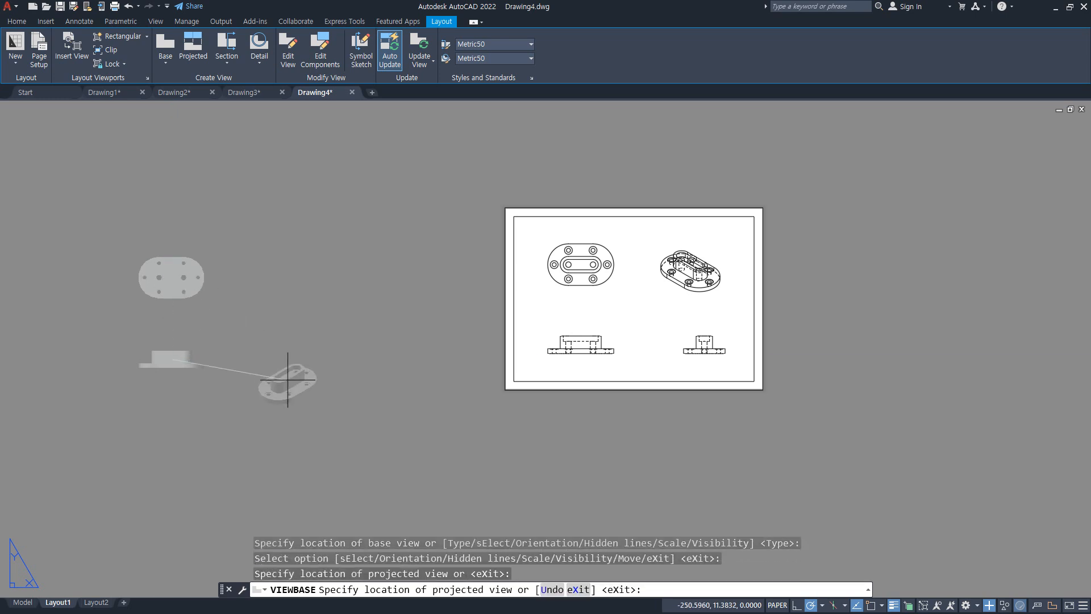
pyautogui.click(283, 360)
pyautogui.click(295, 280)
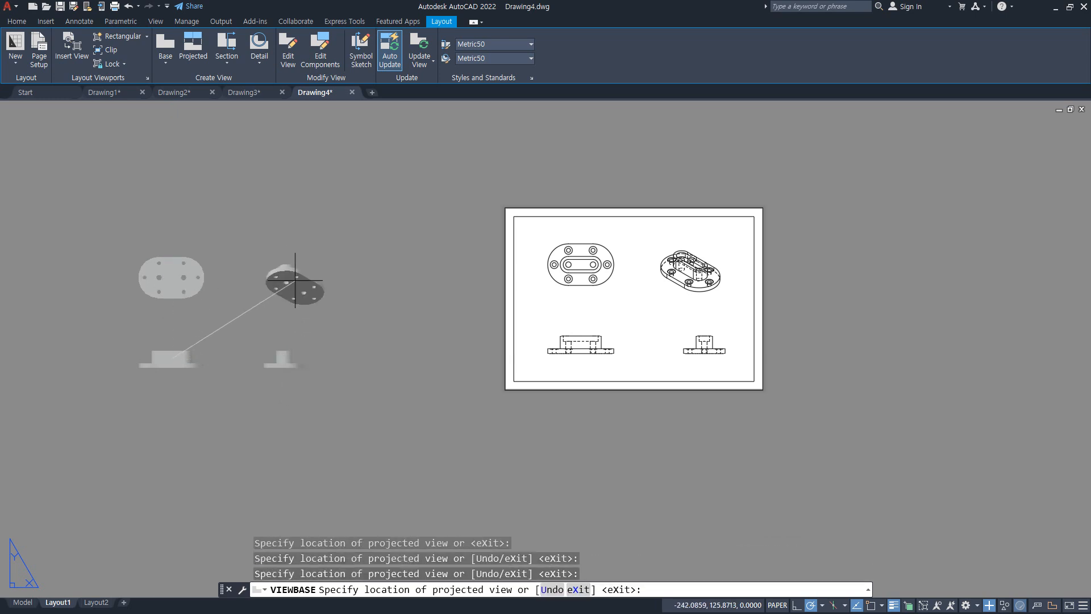
pyautogui.press('Return')
# - Compare the first-angle plan and isometric views beside the sheet with the third-angle views on the sheet
pyautogui.scroll(2, 173, 285)
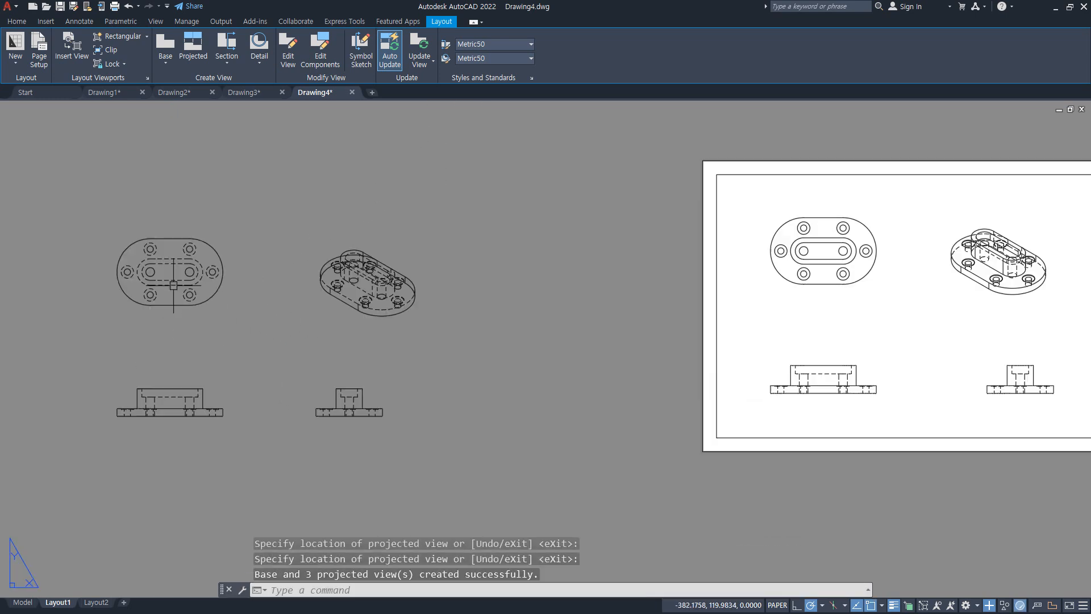
pyautogui.scroll(3, 180, 289)
pyautogui.moveTo(192, 292); pyautogui.dragTo(358, 335, button='middle')
pyautogui.moveTo(324, 417)
pyautogui.mouseDown()
pyautogui.moveTo(236, 381)
pyautogui.moveTo(349, 413)
pyautogui.mouseUp()
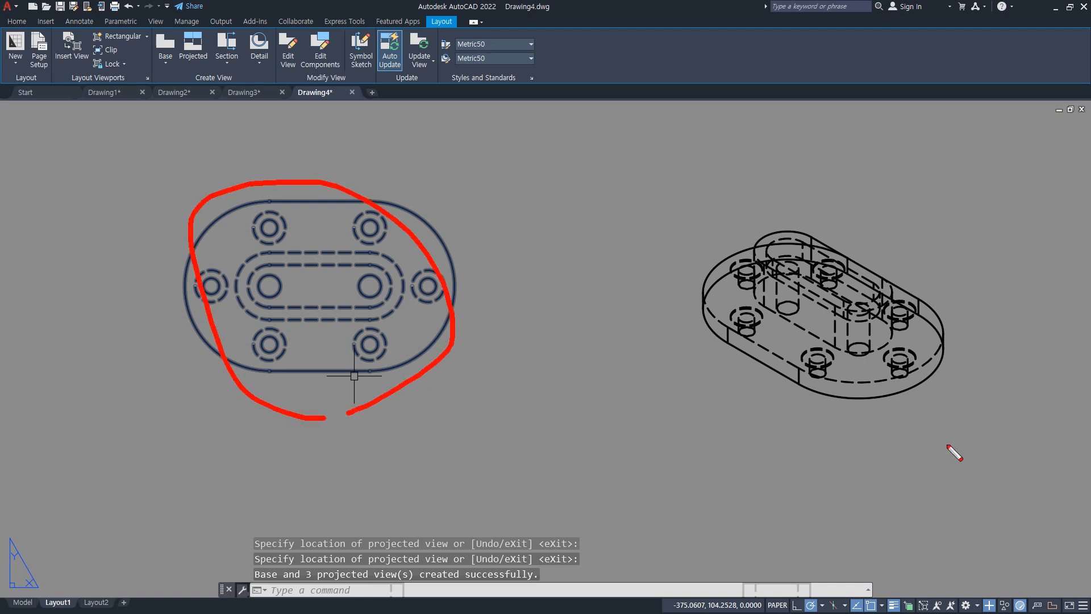
pyautogui.moveTo(938, 453)
pyautogui.mouseDown()
pyautogui.moveTo(869, 220)
pyautogui.moveTo(892, 455)
pyautogui.mouseUp()
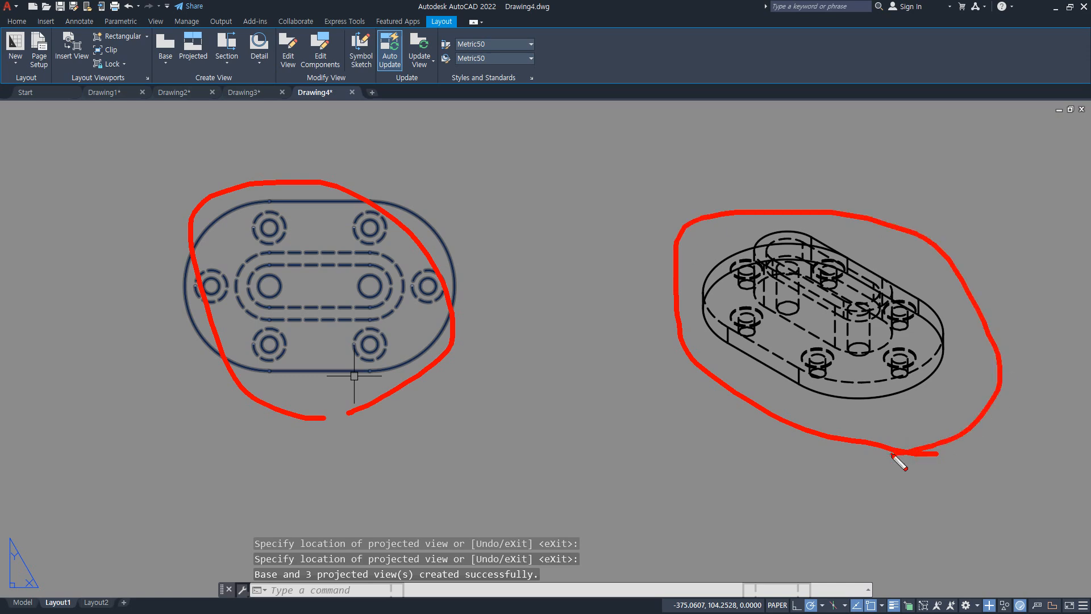
pyautogui.press('Escape')
pyautogui.scroll(-6, 876, 445)
pyautogui.moveTo(877, 443); pyautogui.dragTo(341, 366, button='middle')
pyautogui.scroll(4, 813, 335)
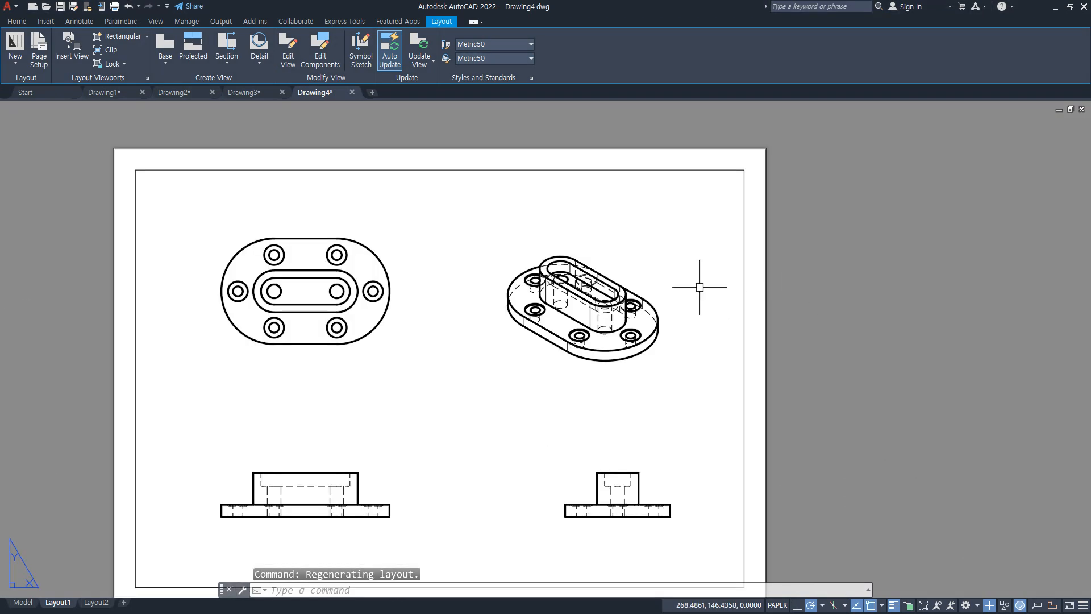
pyautogui.click(632, 275)
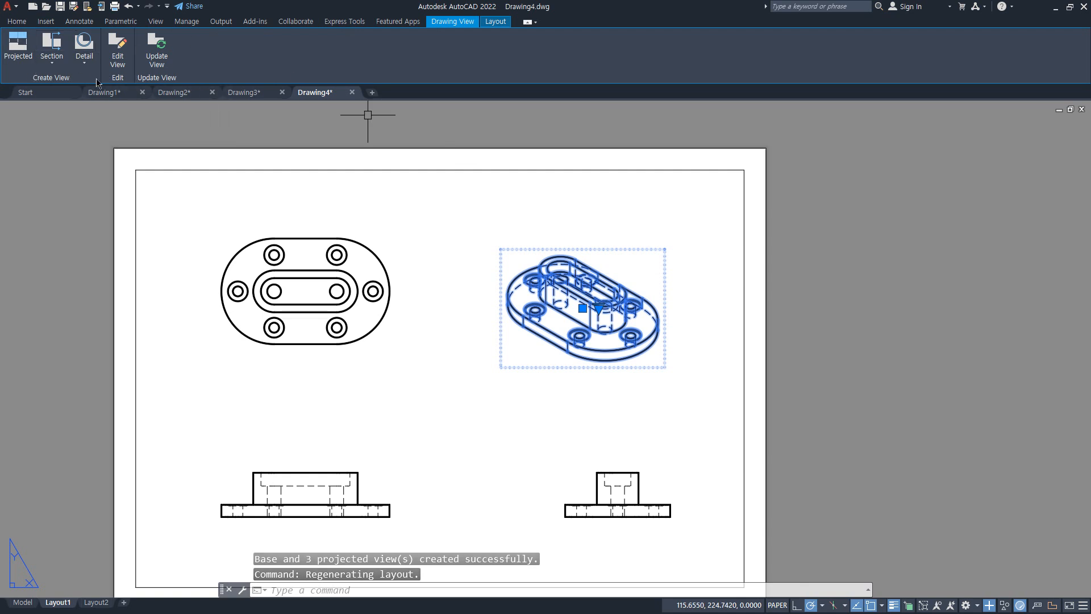
pyautogui.press('Escape')
pyautogui.press('Escape')
pyautogui.press('Escape')
pyautogui.scroll(-2, 717, 357)
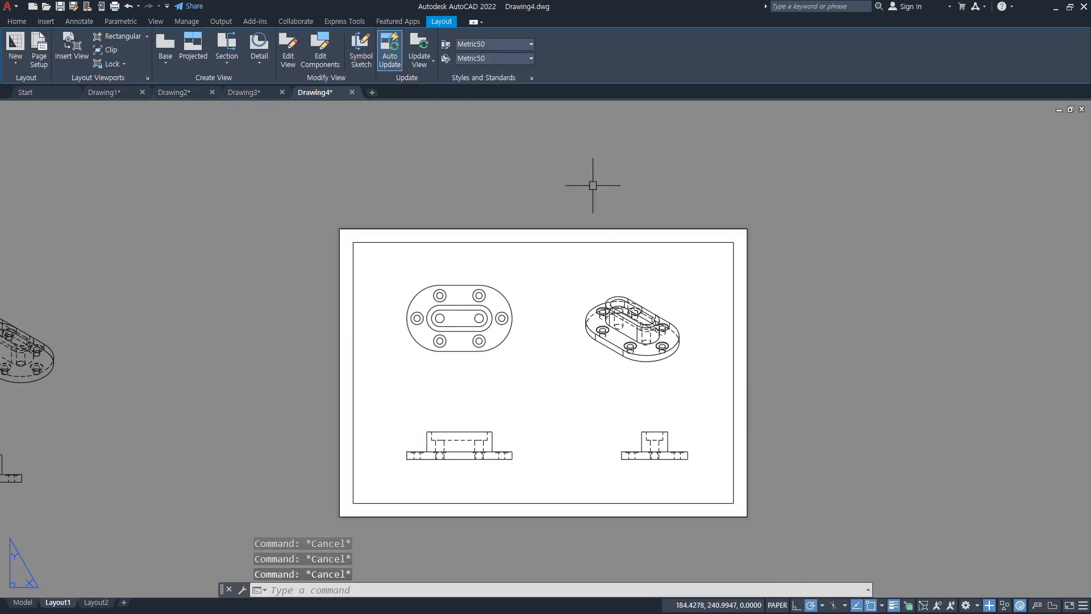
# - Set the drafting standard's projection type back to Third angle for new drawing views
pyautogui.click(531, 79)
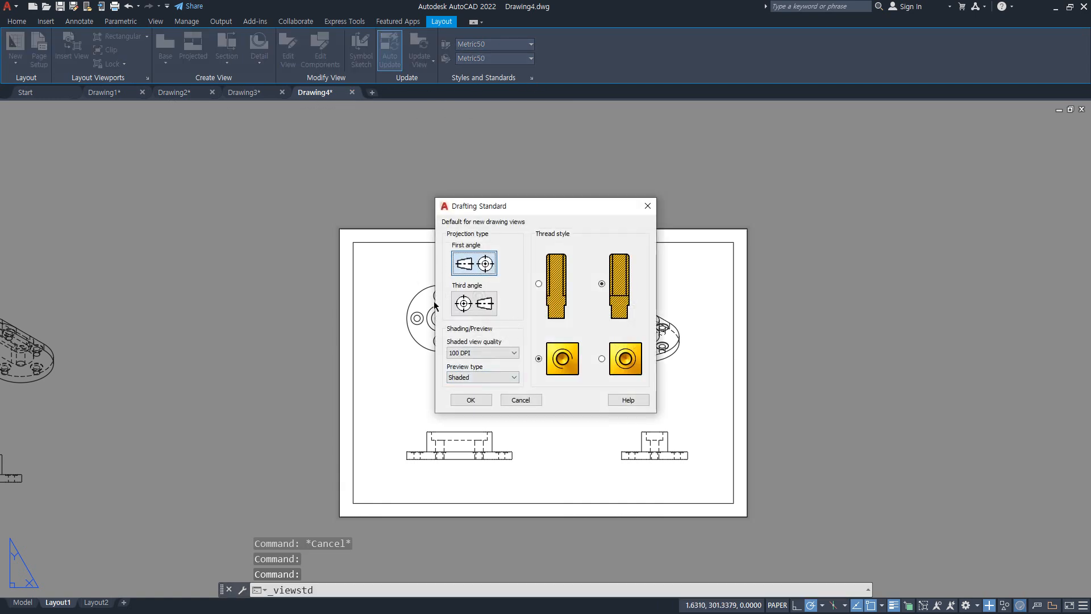
pyautogui.click(475, 305)
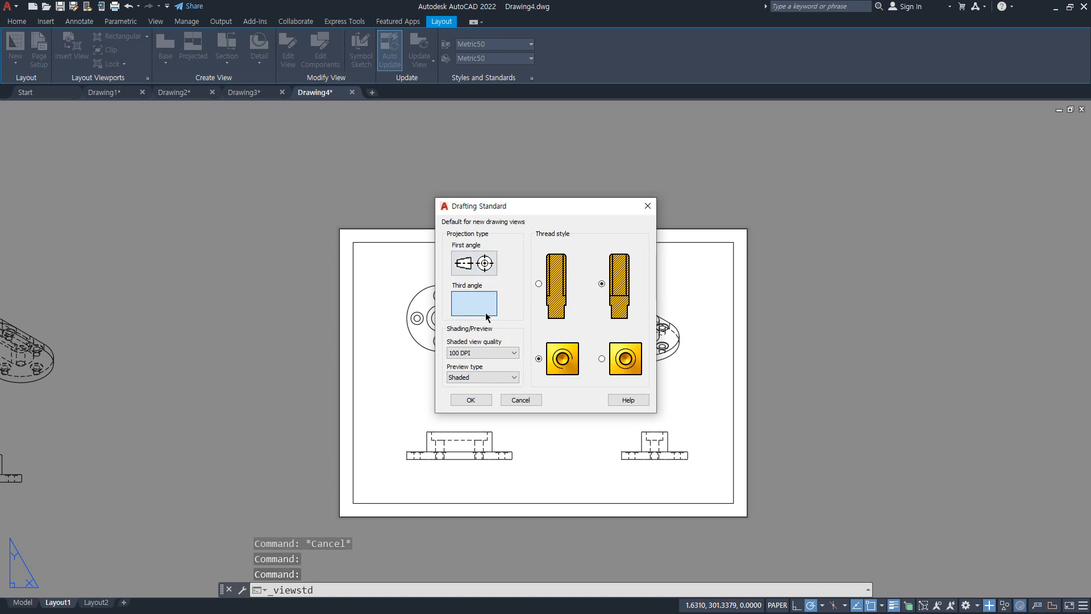
pyautogui.click(466, 406)
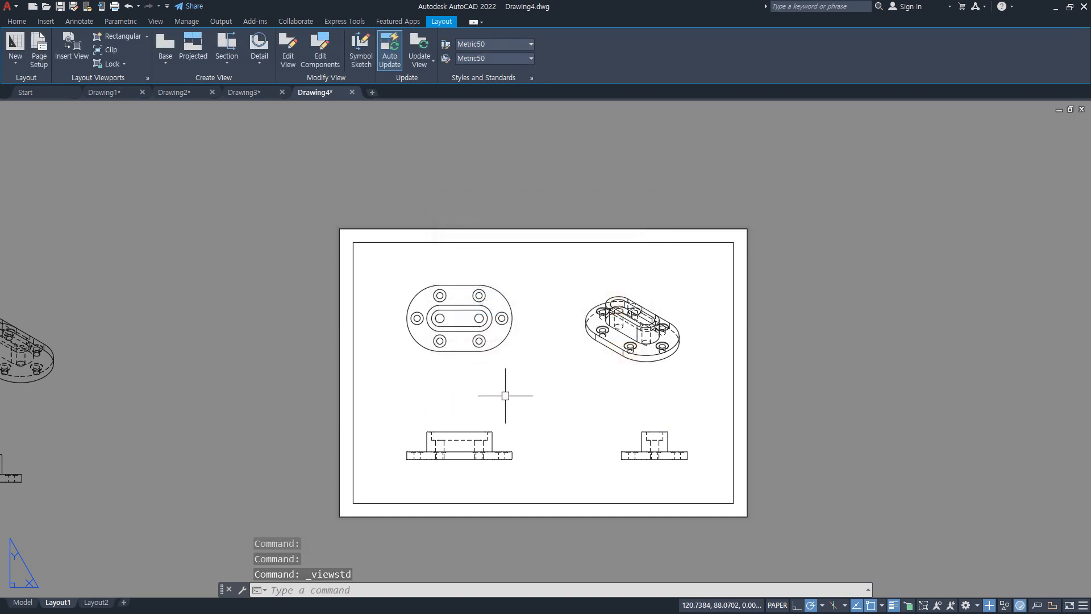
pyautogui.moveTo(514, 397); pyautogui.dragTo(628, 367, button='middle')
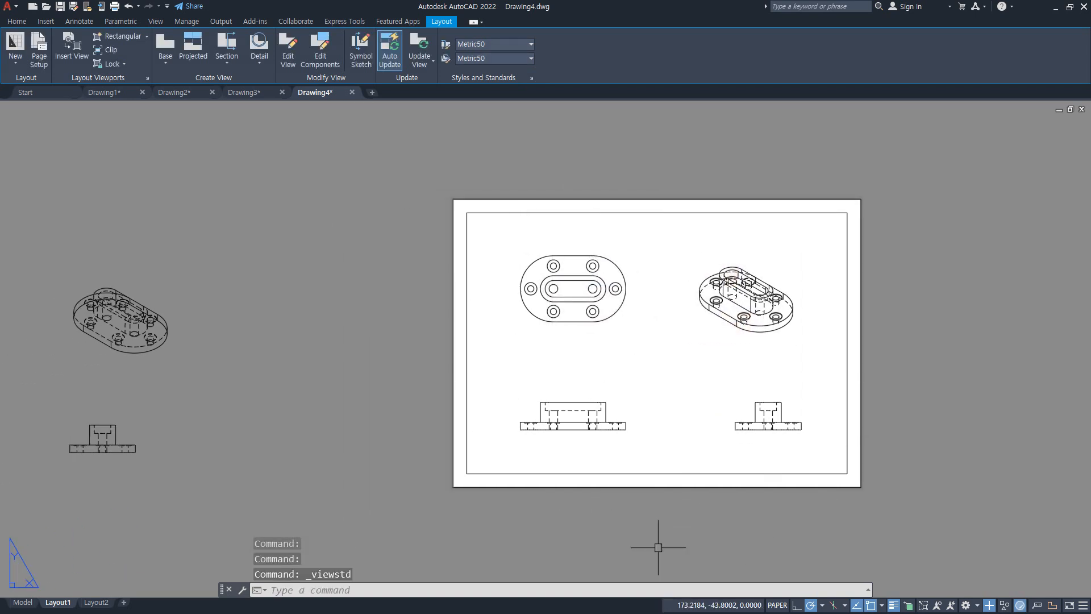